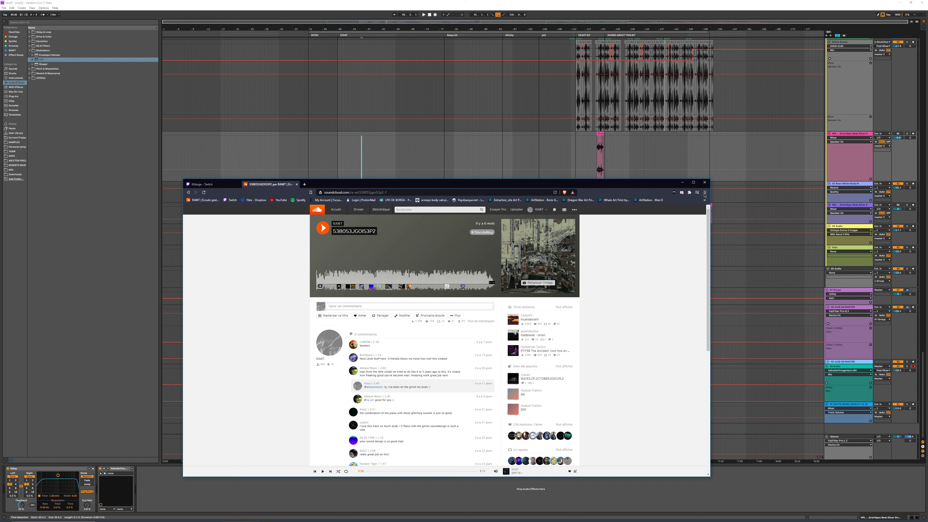
Step: Minimize the web browser and deactivate the purple reference group and the teal audio track at the end of the set
{"action": "left_click", "coordinate": [682, 182]}
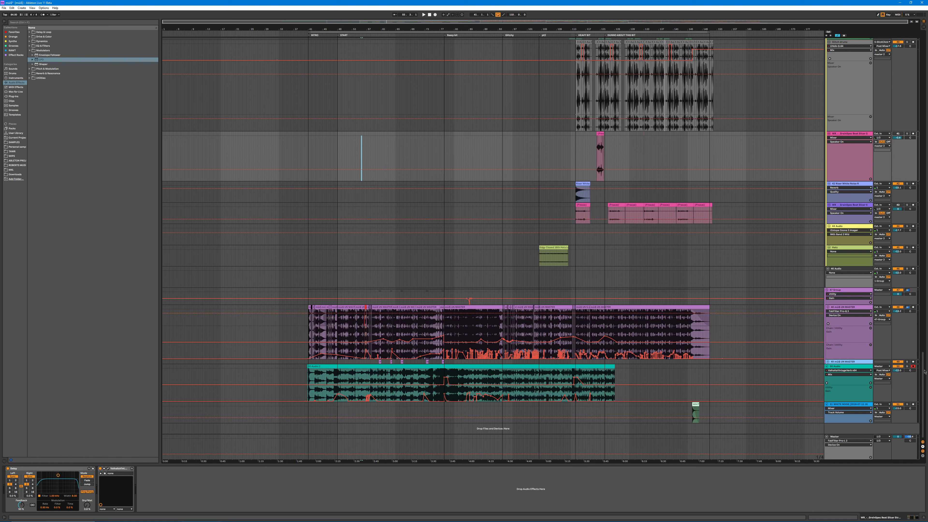
{"action": "left_click", "coordinate": [897, 366]}
{"action": "left_click", "coordinate": [897, 289]}
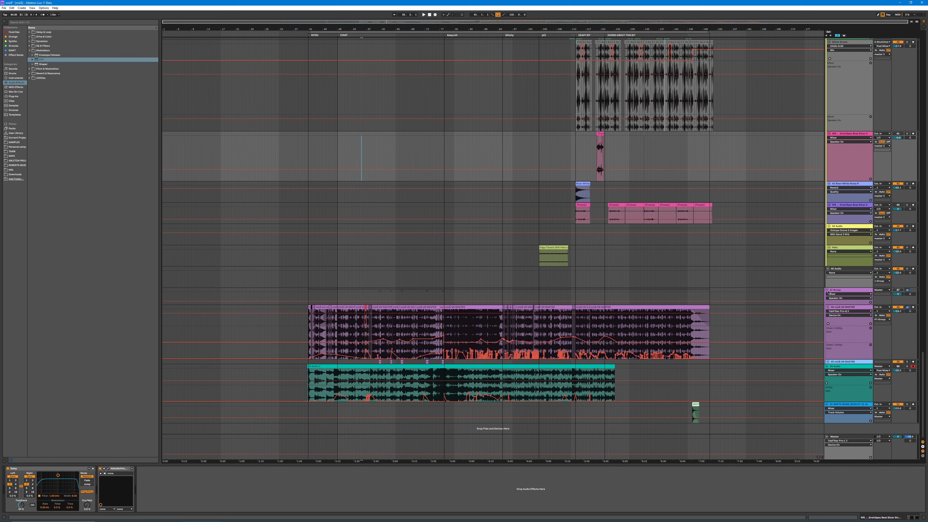
Step: Fold the purple reference group, the teal audio track and the blue track beneath it
{"action": "left_click", "coordinate": [826, 291]}
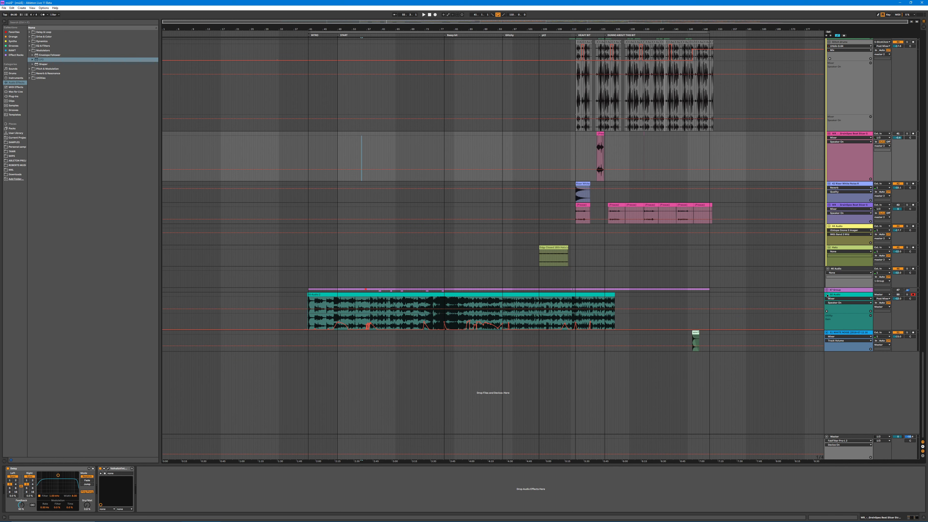
{"action": "left_click", "coordinate": [827, 295]}
{"action": "left_click", "coordinate": [827, 299]}
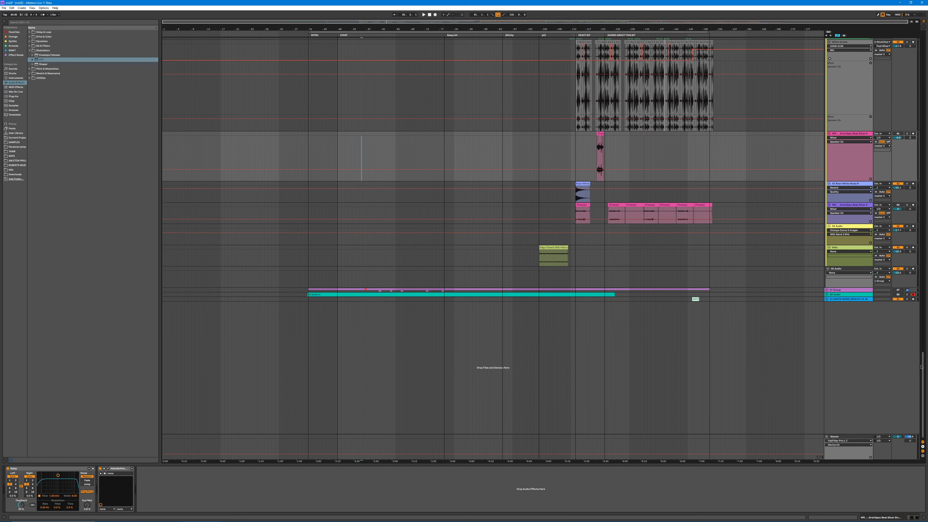
Step: Hide the automation lanes throughout the arrangement
{"action": "scroll", "coordinate": [841, 437], "scroll_direction": "up", "scroll_amount": 10}
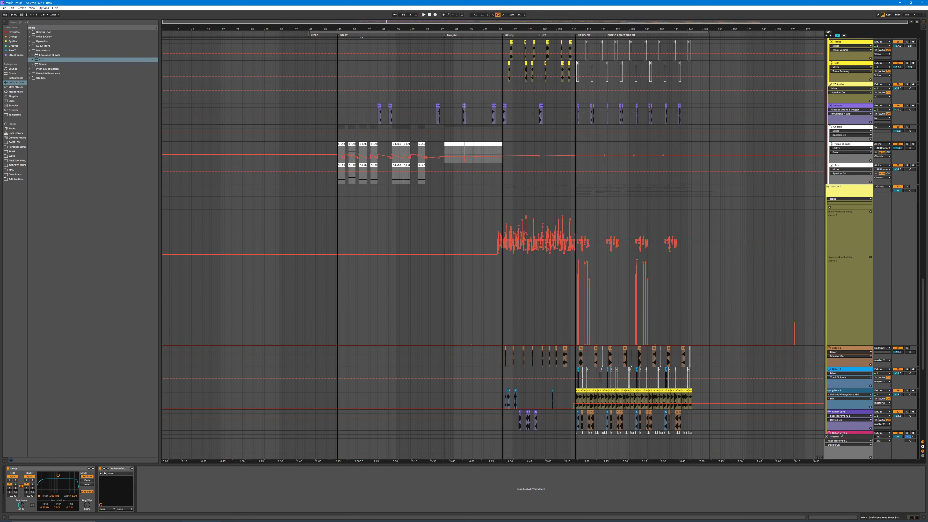
{"action": "left_click", "coordinate": [842, 435]}
{"action": "scroll", "coordinate": [904, 270], "scroll_direction": "up", "scroll_amount": 2}
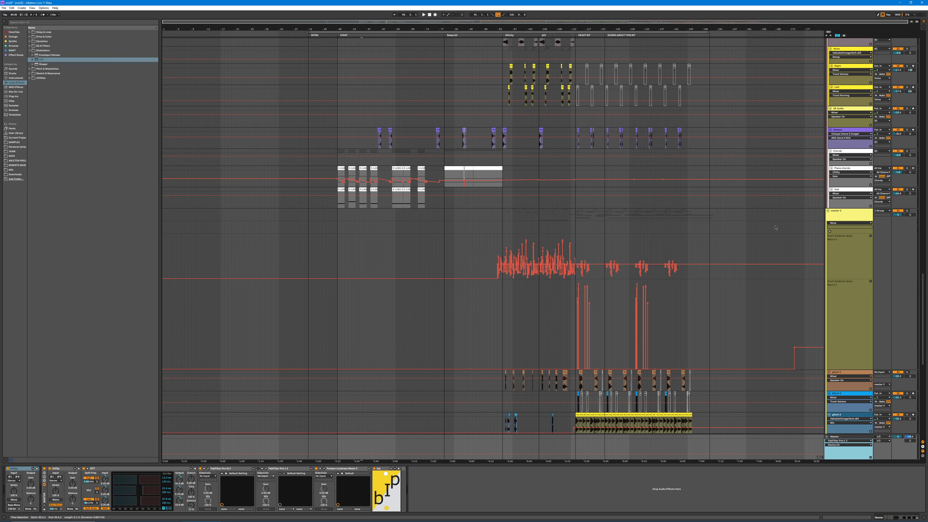
{"action": "left_click_drag", "start_coordinate": [922, 291], "coordinate": [922, 194]}
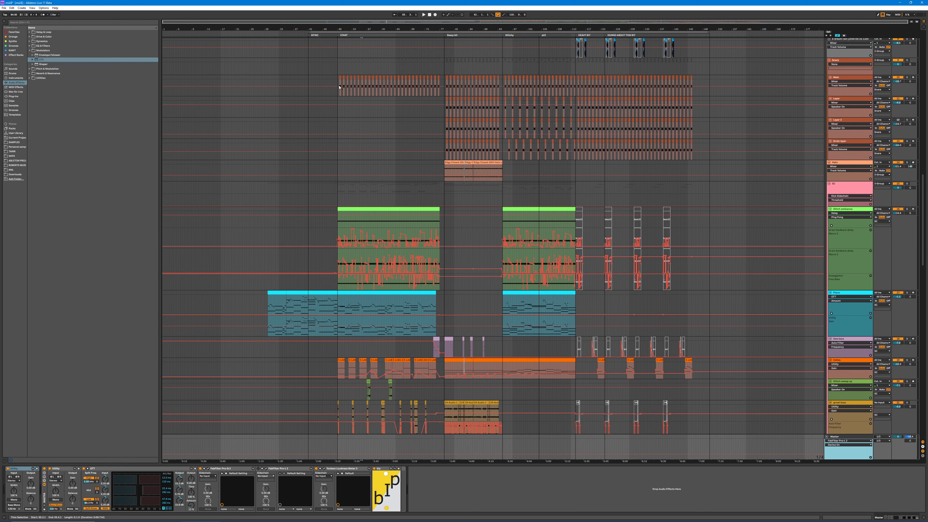
{"action": "left_click", "coordinate": [308, 28]}
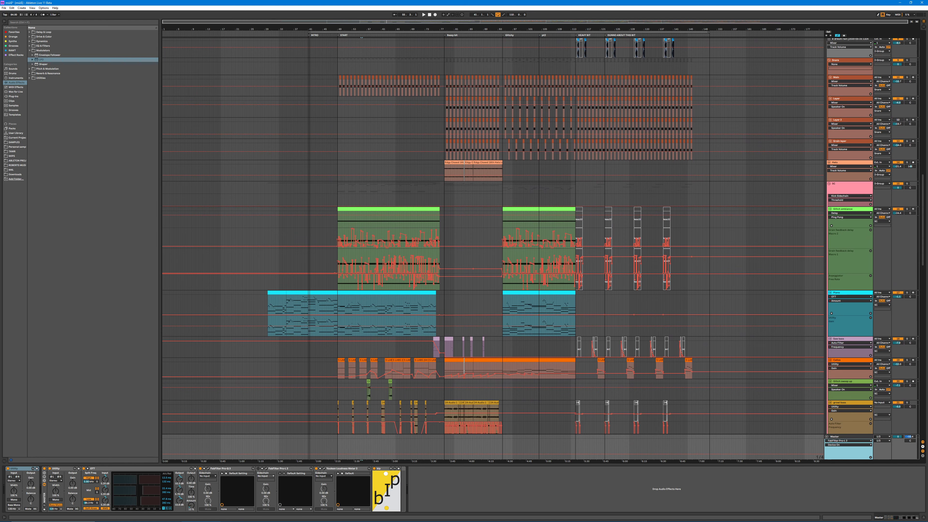
{"action": "left_click_drag", "start_coordinate": [918, 233], "coordinate": [916, 169]}
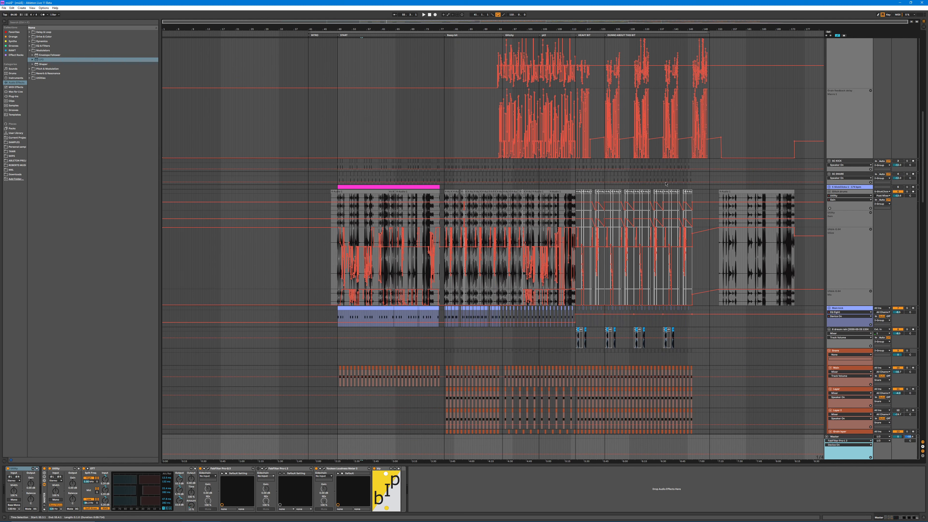
{"action": "key", "text": "a"}
{"action": "scroll", "coordinate": [666, 184], "scroll_direction": "down", "scroll_amount": 2}
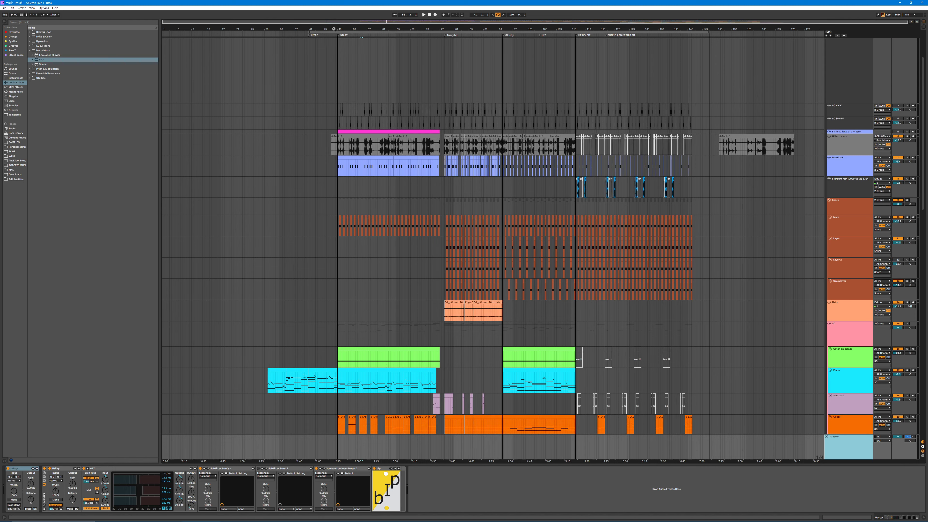
Step: Select the intro part of the Piano clip up to the START marker, solo the Piano track and play it
{"action": "left_click_drag", "start_coordinate": [334, 28], "coordinate": [326, 51]}
{"action": "scroll", "coordinate": [420, 253], "scroll_direction": "down", "scroll_amount": 4}
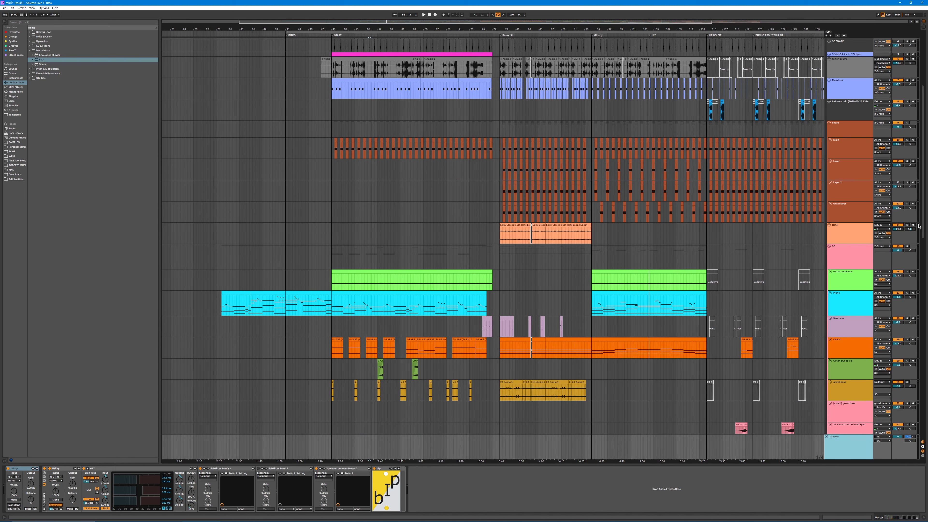
{"action": "left_click_drag", "start_coordinate": [923, 226], "coordinate": [907, 138]}
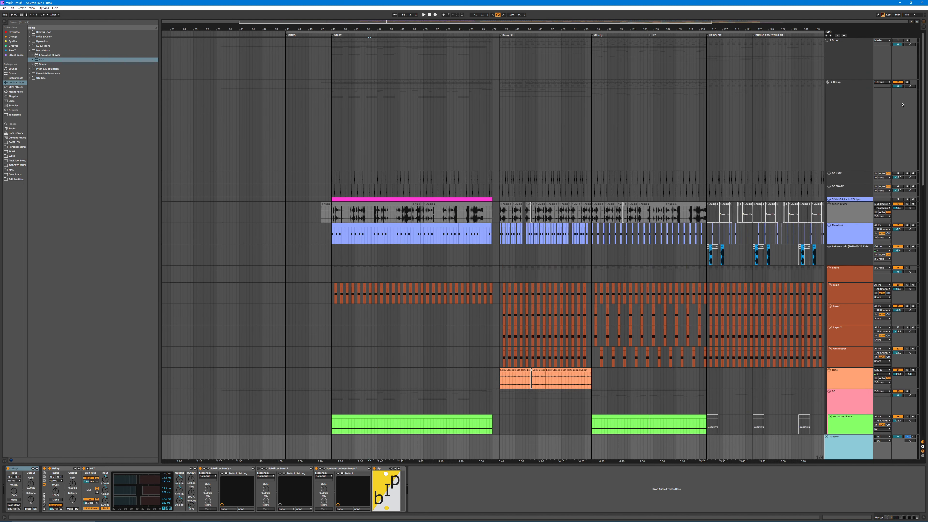
{"action": "scroll", "coordinate": [461, 274], "scroll_direction": "down", "scroll_amount": 8}
{"action": "left_click", "coordinate": [310, 297]}
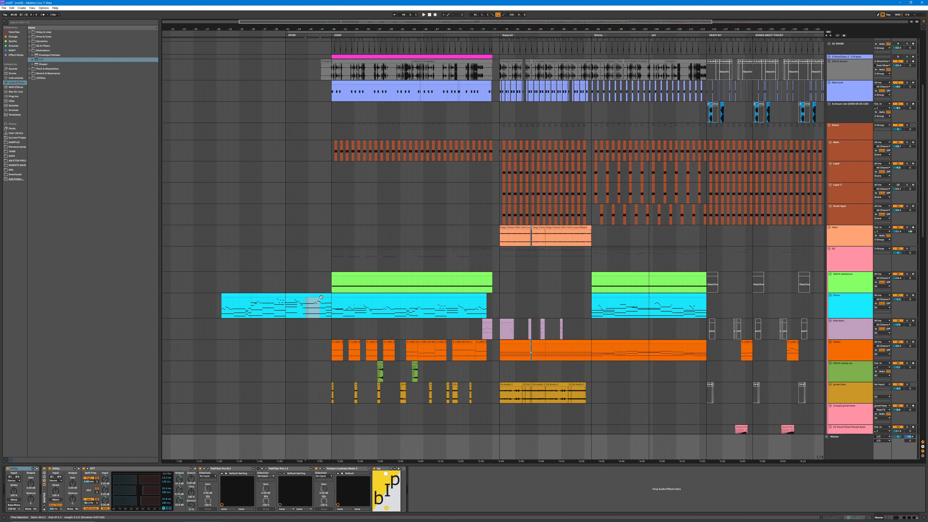
{"action": "left_click", "coordinate": [906, 295]}
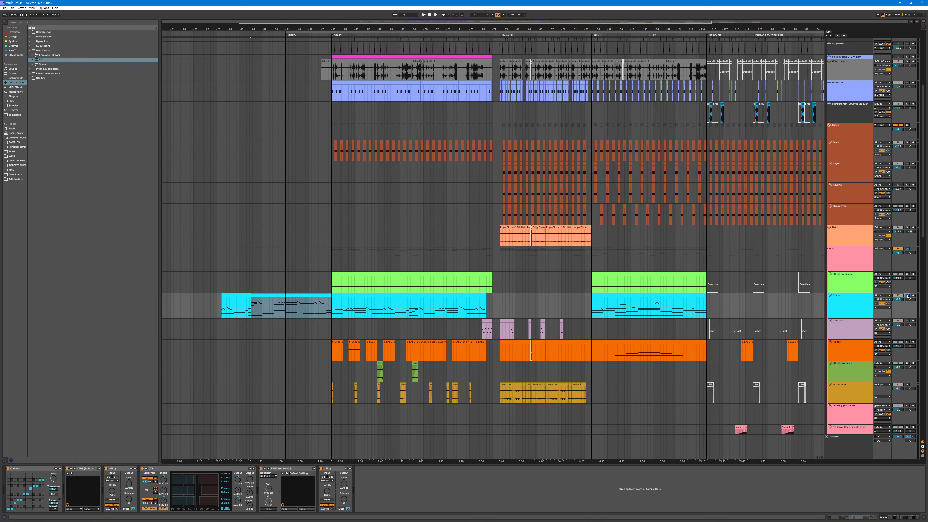
{"action": "key", "text": "space"}
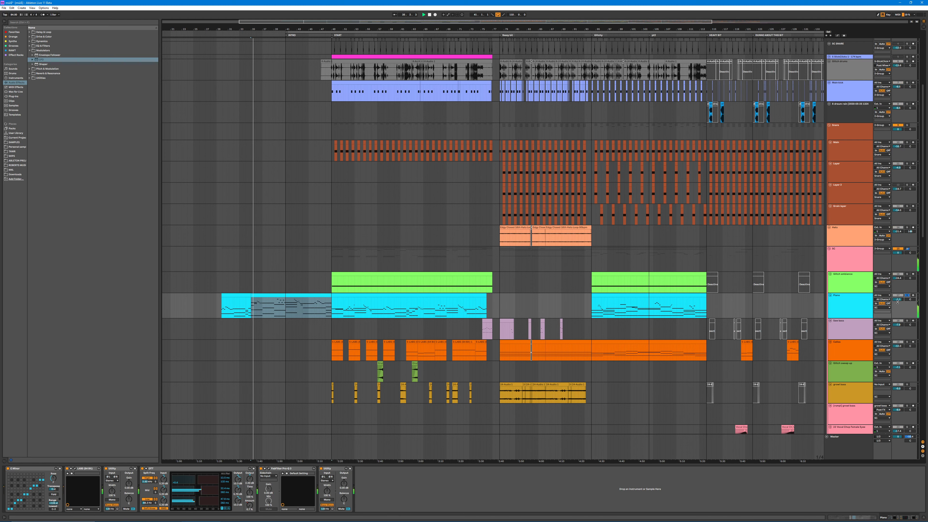
Step: Toggle the Piano track's solo and replay the selected intro passage
{"action": "left_click", "coordinate": [907, 295]}
{"action": "scroll", "coordinate": [910, 119], "scroll_direction": "up", "scroll_amount": 2}
{"action": "scroll", "coordinate": [909, 119], "scroll_direction": "up", "scroll_amount": 6}
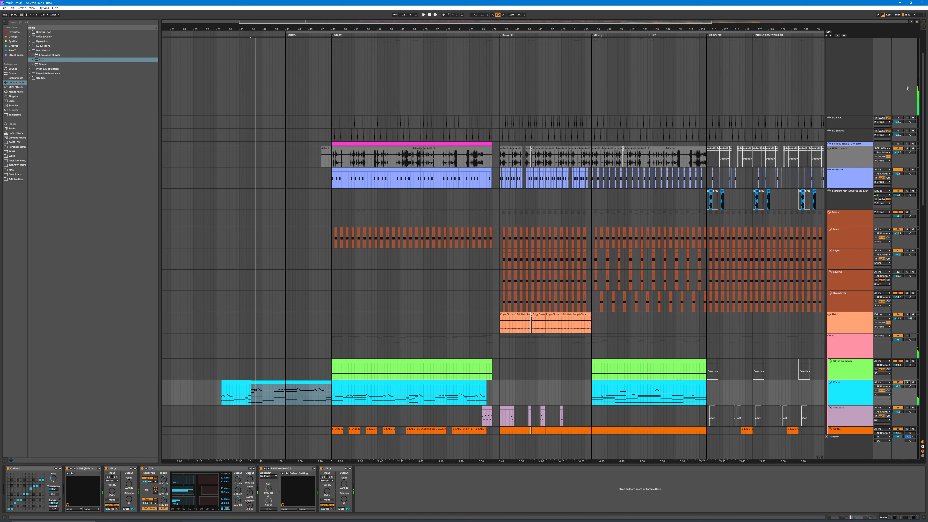
{"action": "scroll", "coordinate": [887, 313], "scroll_direction": "down", "scroll_amount": 7}
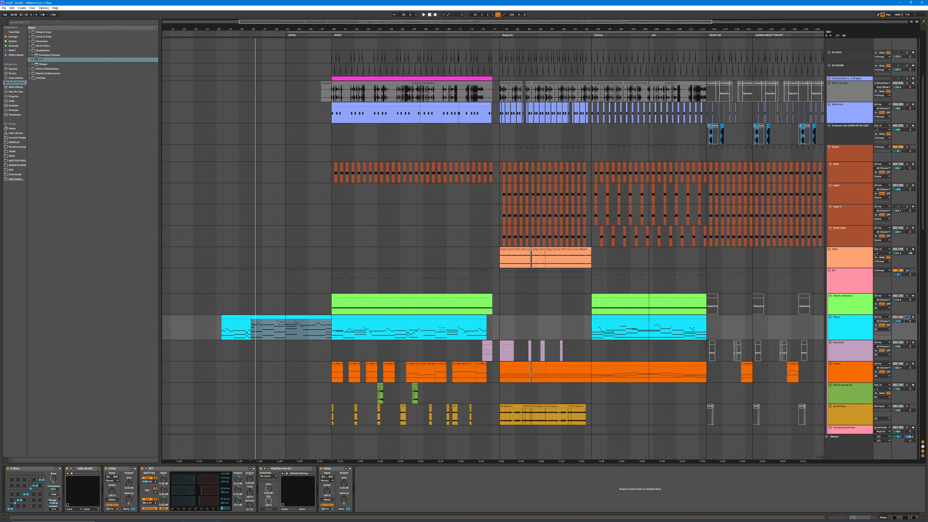
{"action": "key", "text": "space"}
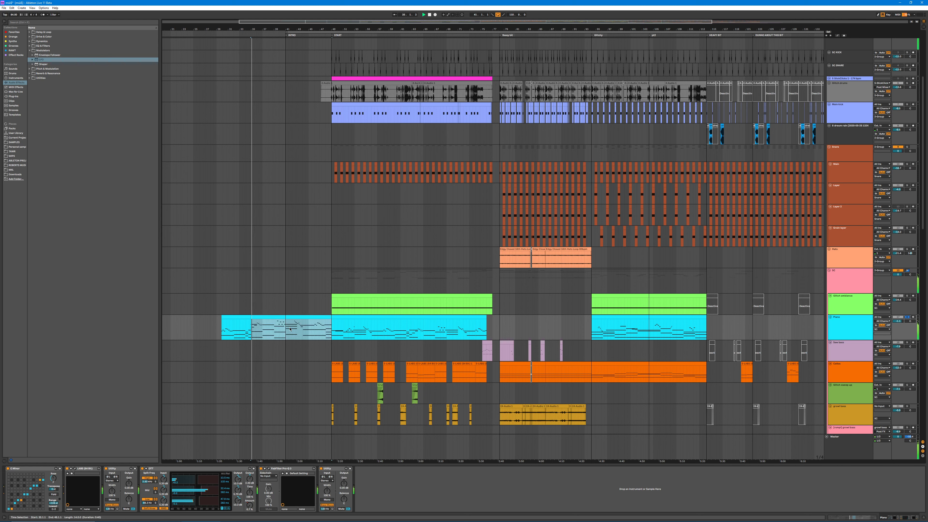
Step: Inspect the piano's LABS Soft Piano preset and its FabFilter Pro-Q 3 curve, closing each plugin window
{"action": "left_click", "coordinate": [288, 470]}
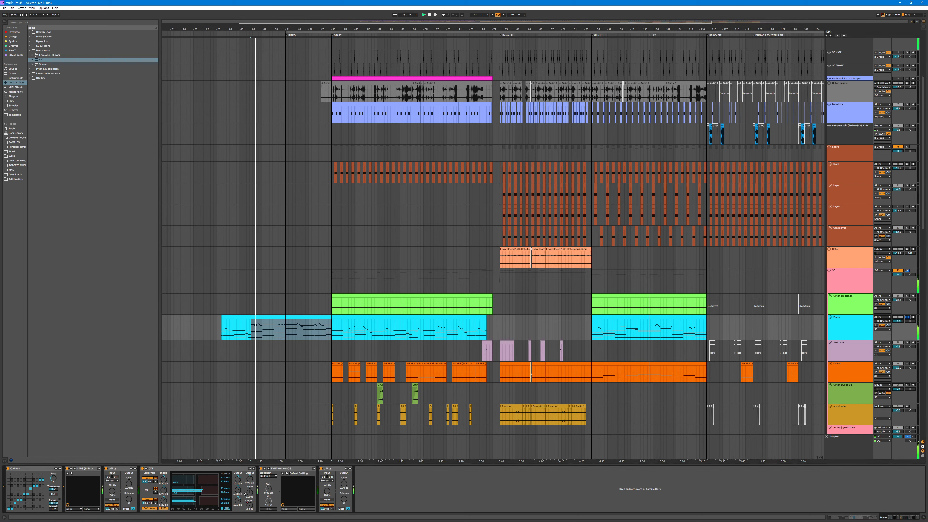
{"action": "left_click", "coordinate": [75, 468]}
{"action": "left_click_drag", "start_coordinate": [318, 79], "coordinate": [470, 122]}
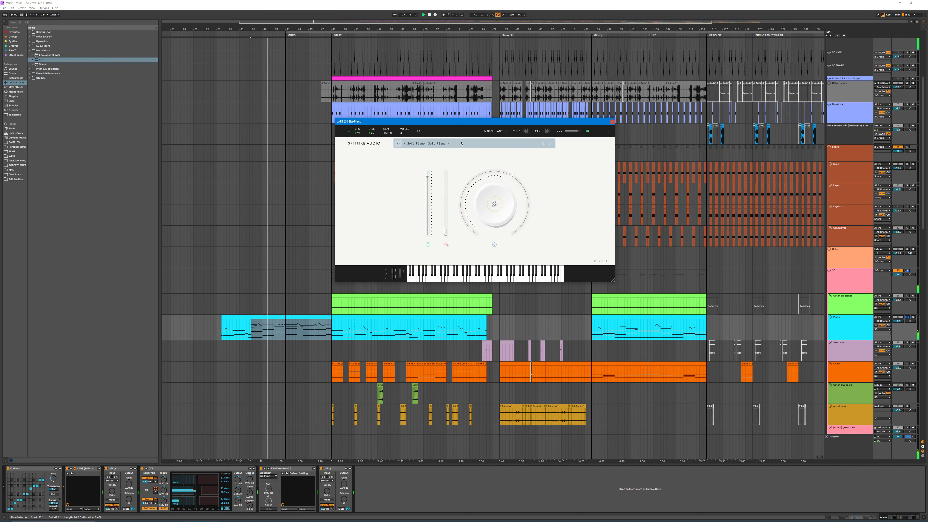
{"action": "left_click", "coordinate": [461, 143]}
{"action": "left_click", "coordinate": [581, 150]}
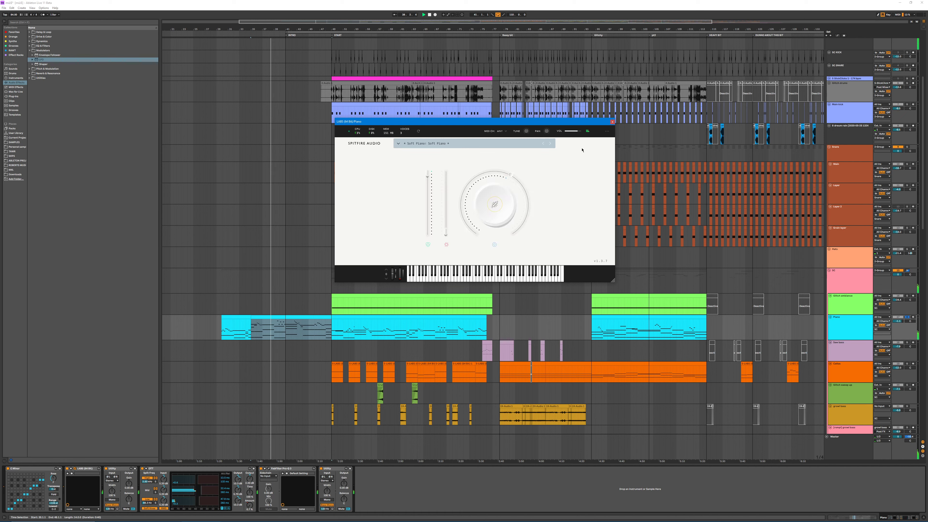
{"action": "left_click", "coordinate": [612, 123]}
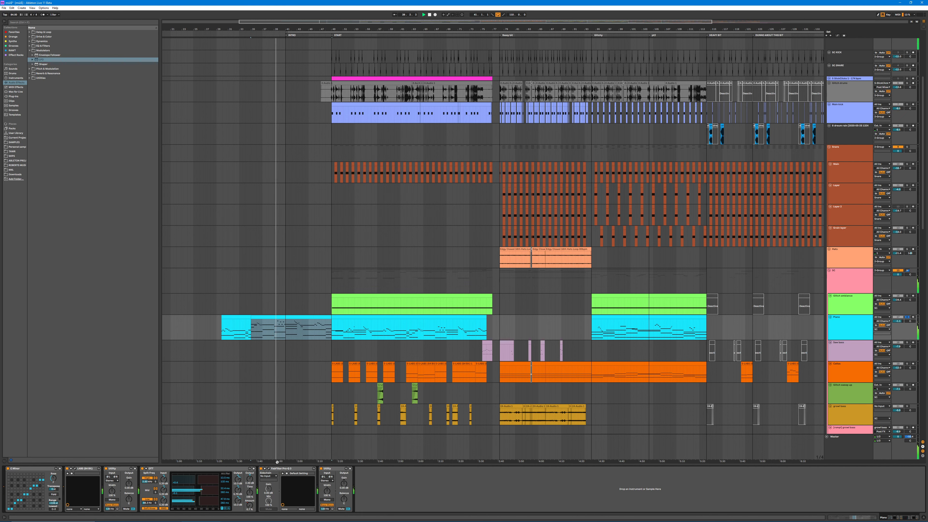
{"action": "left_click", "coordinate": [269, 468]}
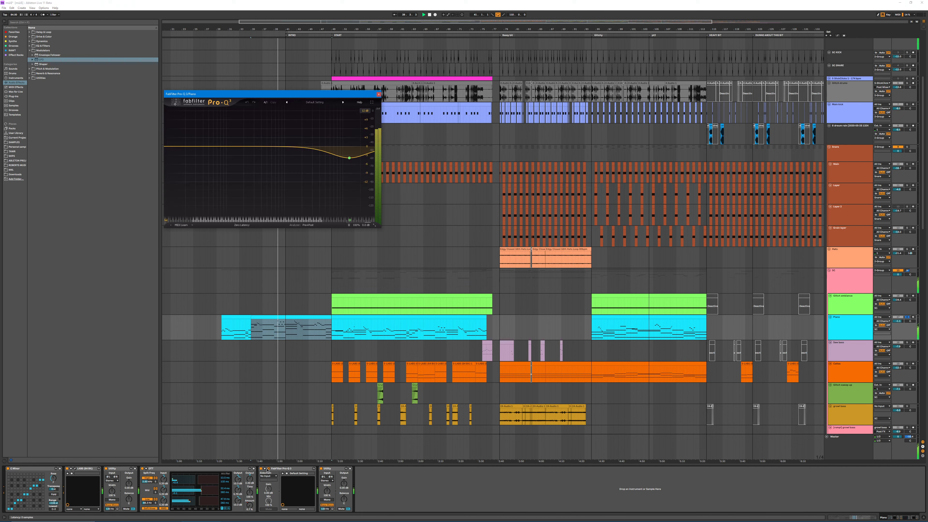
{"action": "left_click", "coordinate": [379, 92]}
Step: Play the Piano clip from the START marker and select the first device in its chain
{"action": "left_click", "coordinate": [341, 315]}
{"action": "key", "text": "space"}
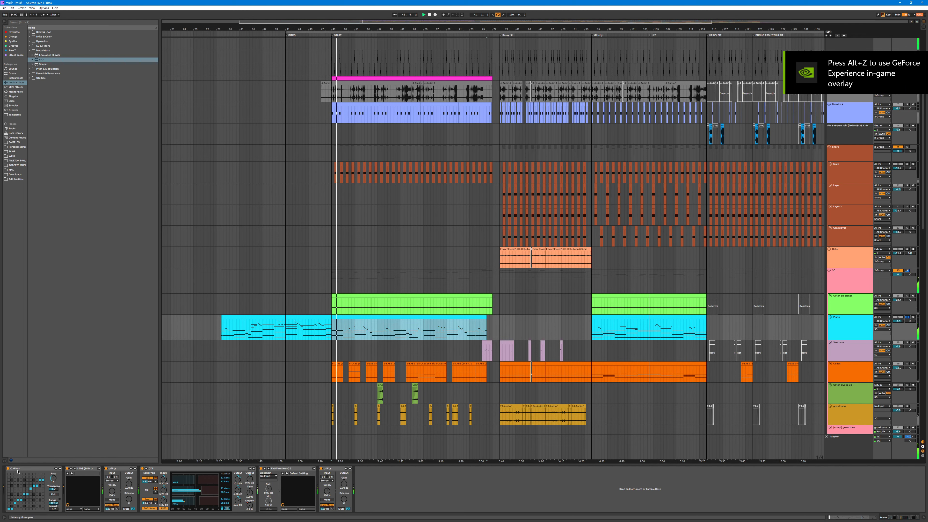
{"action": "left_click", "coordinate": [29, 468]}
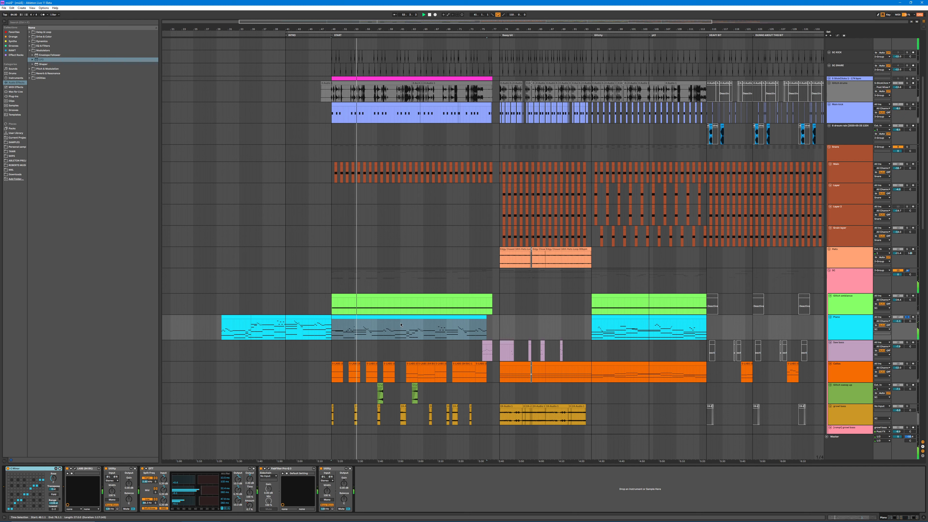
Step: Open the Piano clip after START in the note editor and delete the lone high note above the first descending run
{"action": "double_click", "coordinate": [396, 316]}
{"action": "left_click", "coordinate": [275, 301]}
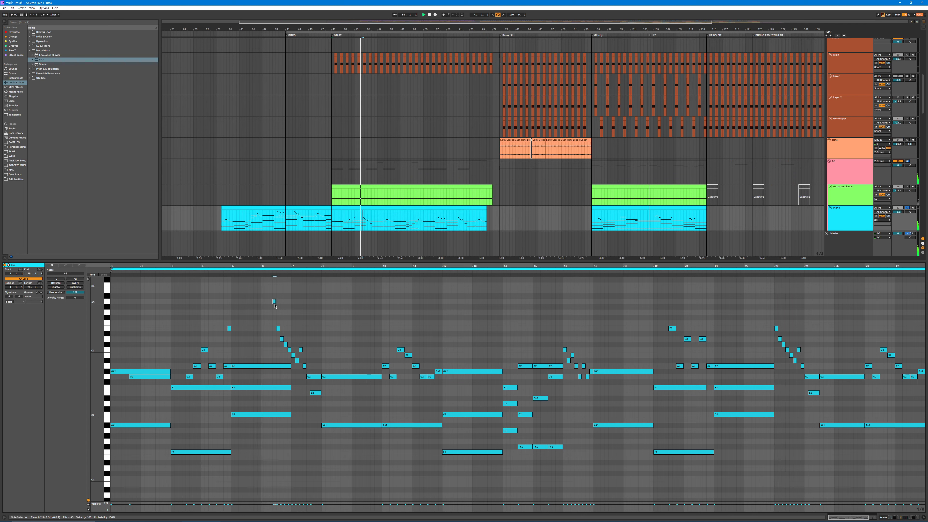
{"action": "mouse_move", "coordinate": [274, 304]}
{"action": "left_mouse_down"}
{"action": "mouse_move", "coordinate": [301, 306]}
{"action": "mouse_move", "coordinate": [285, 308]}
{"action": "left_mouse_up"}
{"action": "left_click", "coordinate": [282, 307]}
{"action": "key", "text": "Delete"}
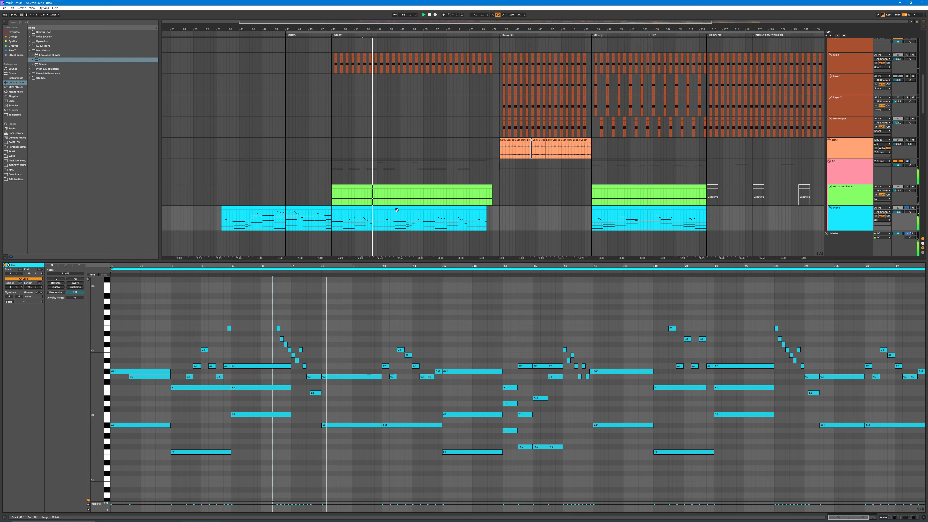
Step: Shrink the clip view and insert a new MIDI track directly below the Piano track
{"action": "left_click_drag", "start_coordinate": [430, 261], "coordinate": [437, 361]}
{"action": "left_click", "coordinate": [821, 220]}
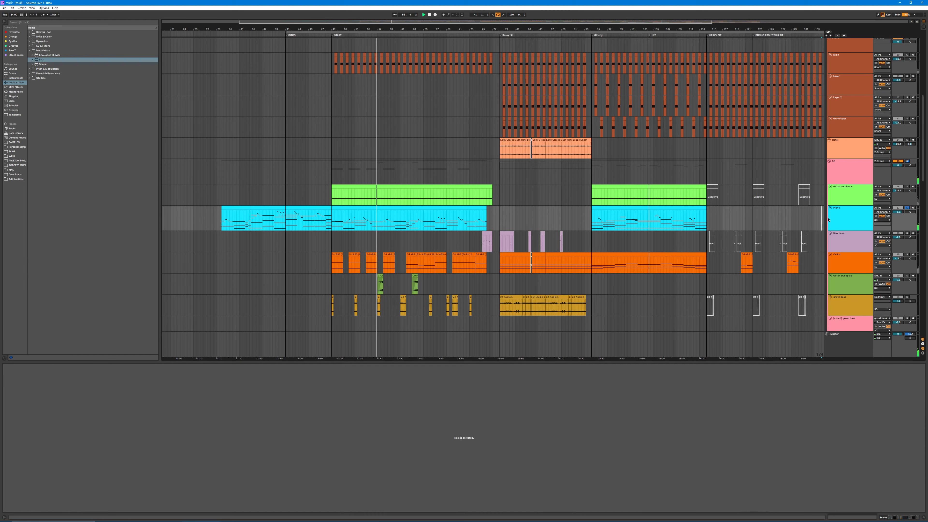
{"action": "left_click", "coordinate": [830, 218]}
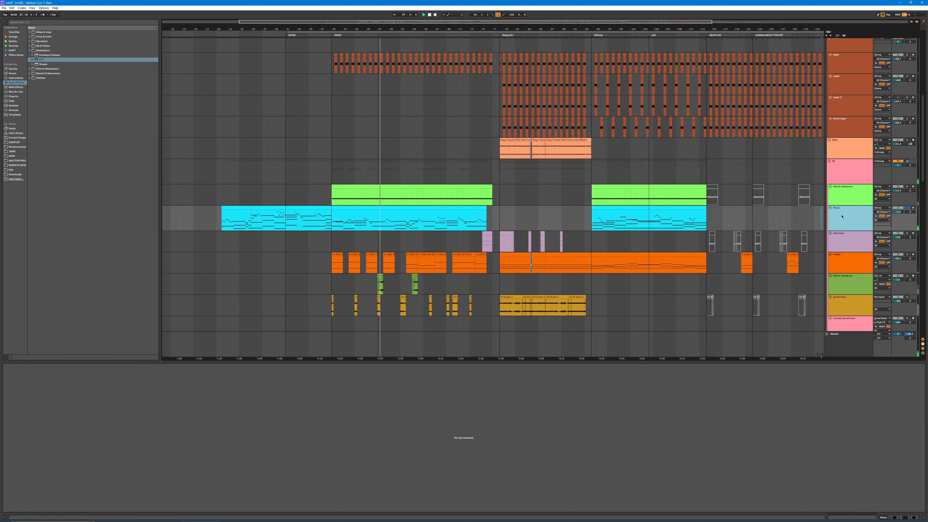
{"action": "key", "text": "ctrl+shift+t"}
Step: Search the plug-ins for "reakt" and load Reaktor 6 onto the new MIDI track
{"action": "key", "text": "ctrl+f"}
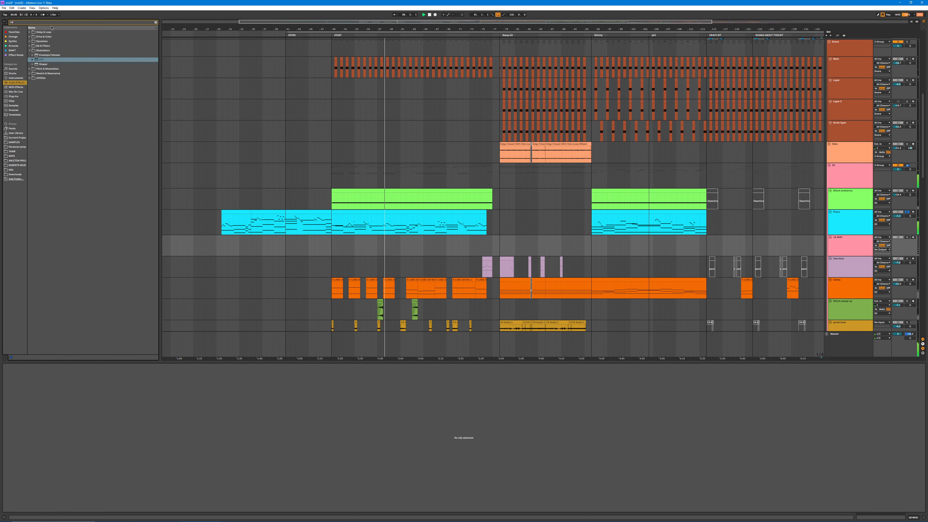
{"action": "type", "text": "reakt"}
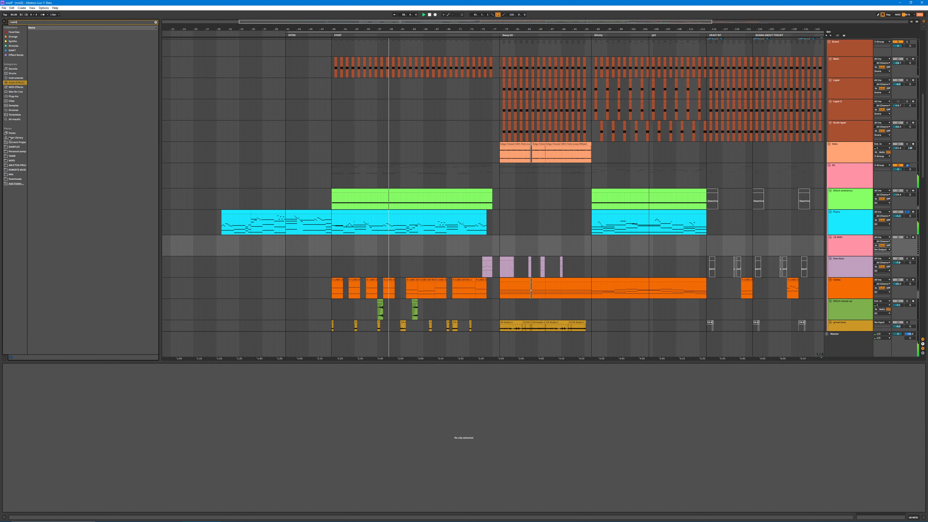
{"action": "left_click", "coordinate": [19, 97]}
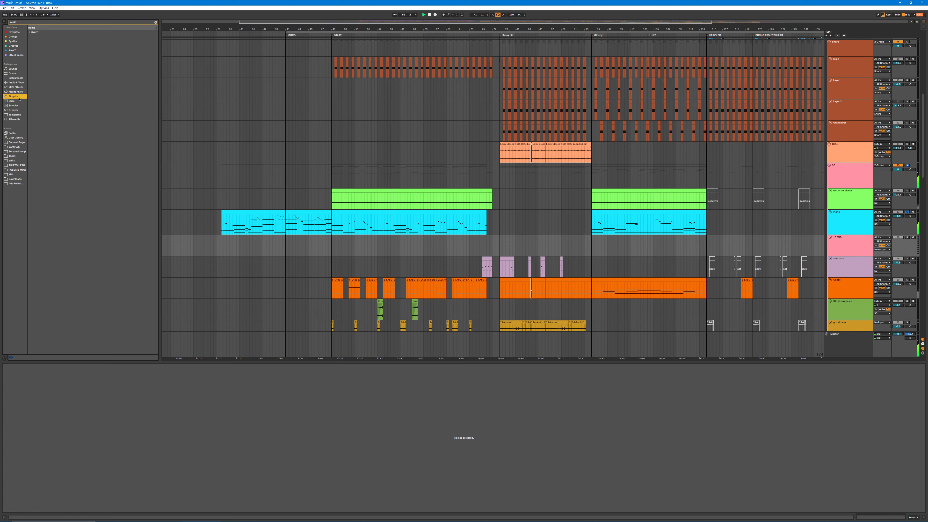
{"action": "left_click", "coordinate": [33, 32]}
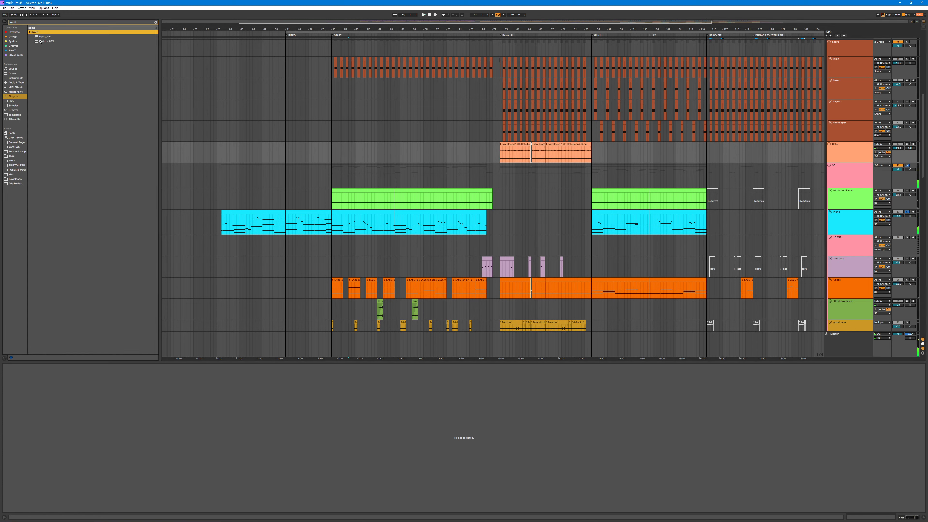
{"action": "left_click_drag", "start_coordinate": [43, 36], "coordinate": [332, 163]}
{"action": "left_click_drag", "start_coordinate": [364, 250], "coordinate": [365, 244]}
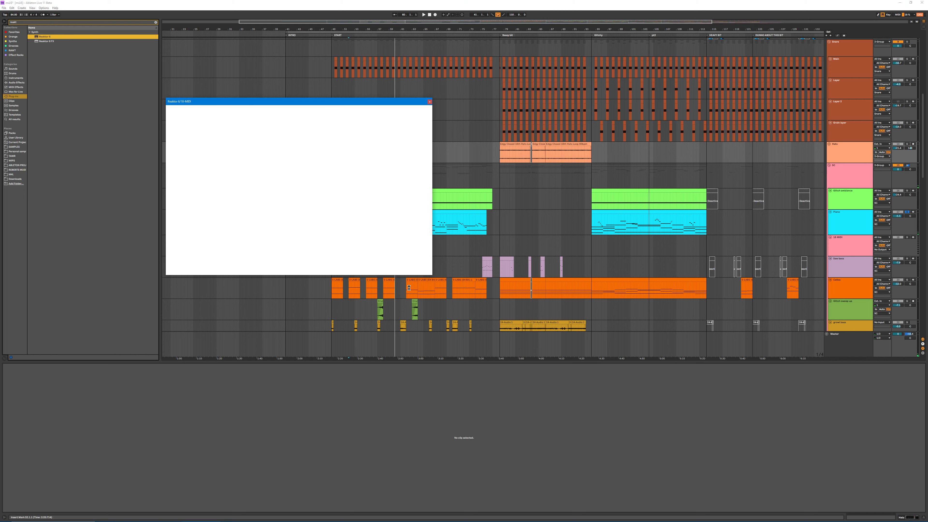
{"action": "left_click", "coordinate": [290, 231]}
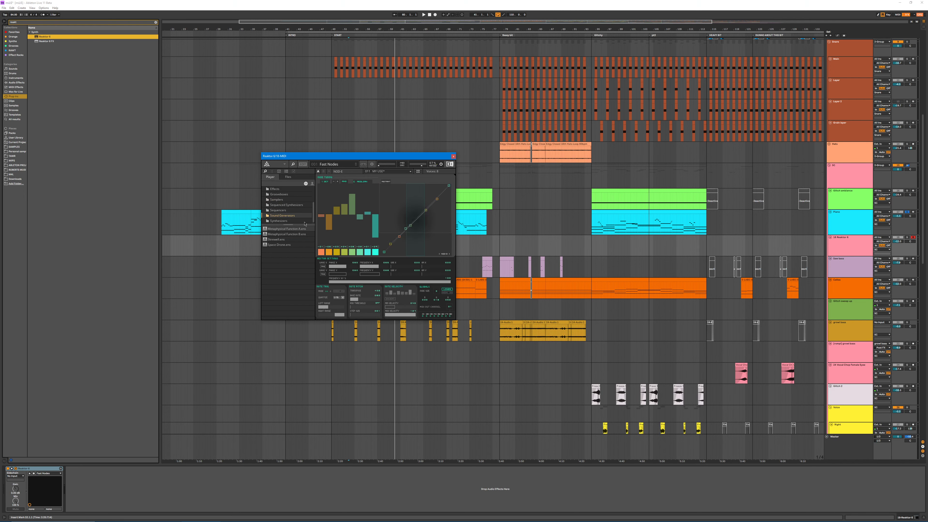
Step: Move the Reaktor 6 window over the arrangement's empty area and try out the Fast Nodes controls
{"action": "left_click_drag", "start_coordinate": [342, 155], "coordinate": [297, 196]}
{"action": "left_click_drag", "start_coordinate": [344, 322], "coordinate": [313, 322]}
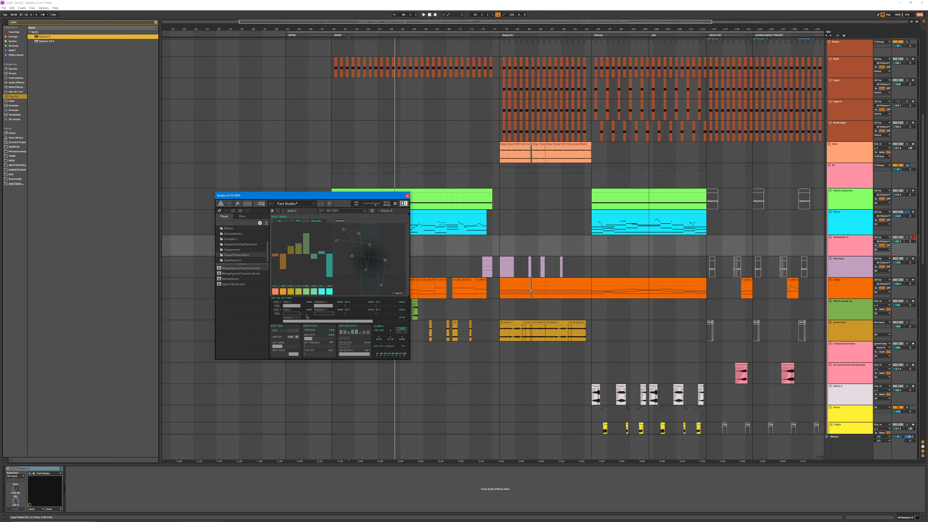
{"action": "mouse_move", "coordinate": [314, 260]}
{"action": "left_mouse_down"}
{"action": "mouse_move", "coordinate": [296, 267]}
{"action": "mouse_move", "coordinate": [319, 262]}
{"action": "mouse_move", "coordinate": [289, 257]}
{"action": "mouse_move", "coordinate": [281, 221]}
{"action": "left_mouse_up"}
{"action": "left_click", "coordinate": [281, 220]}
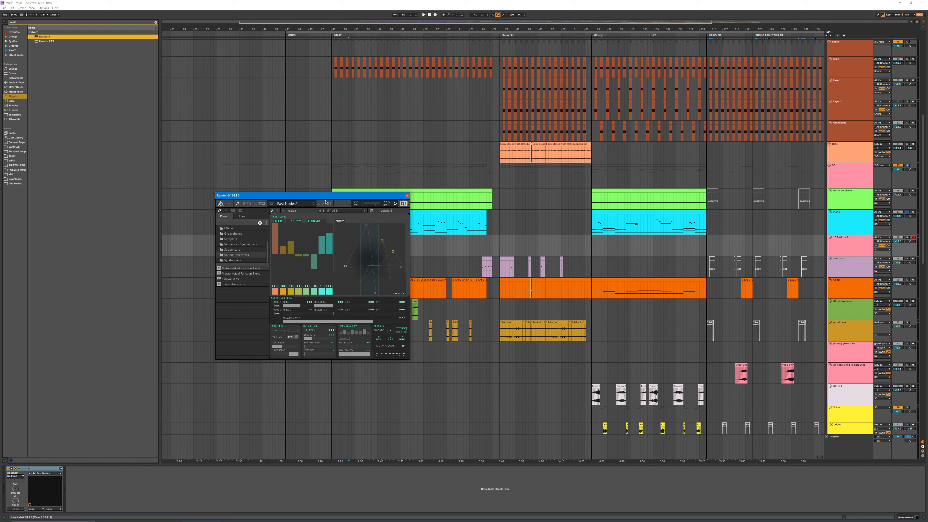
{"action": "left_click_drag", "start_coordinate": [326, 195], "coordinate": [258, 209]}
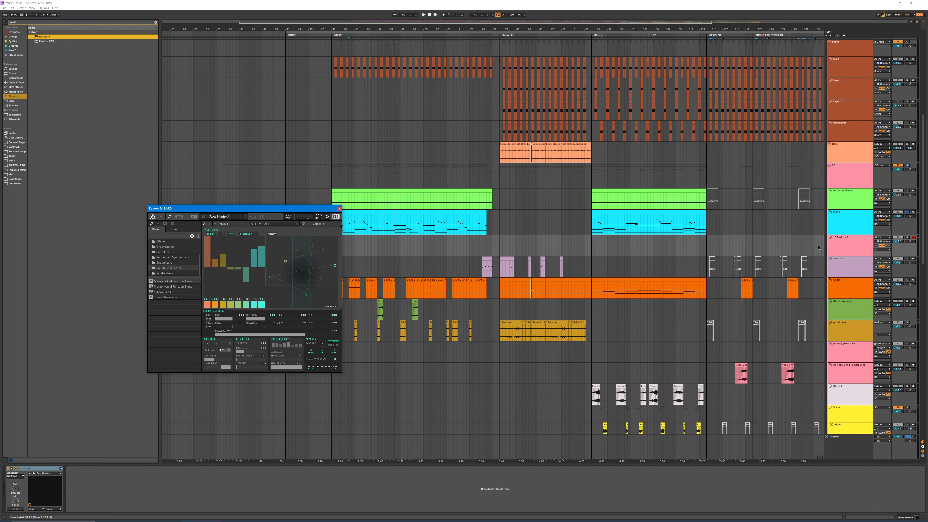
{"action": "left_click_drag", "start_coordinate": [295, 337], "coordinate": [301, 338]}
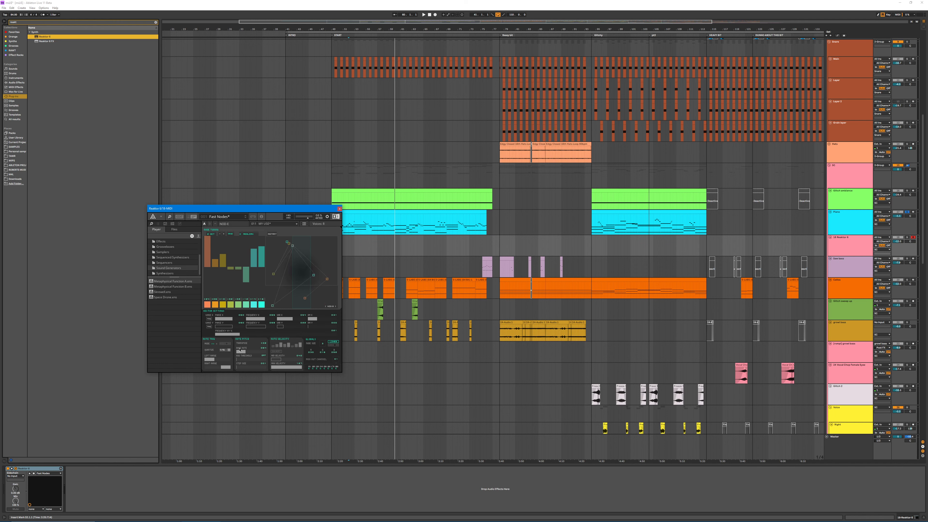
Step: Adjust the coloured bars in Fast Nodes and cycle the bar graph through several new patterns
{"action": "left_click", "coordinate": [228, 351]}
{"action": "left_click", "coordinate": [204, 350]}
{"action": "left_click_drag", "start_coordinate": [219, 255], "coordinate": [222, 279]}
{"action": "left_click", "coordinate": [230, 234]}
{"action": "left_click", "coordinate": [229, 235]}
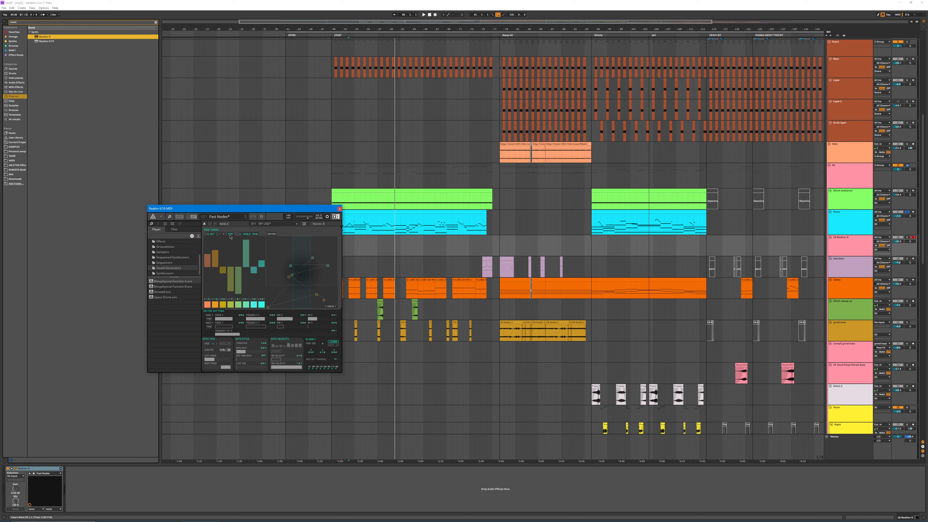
{"action": "left_click", "coordinate": [230, 236]}
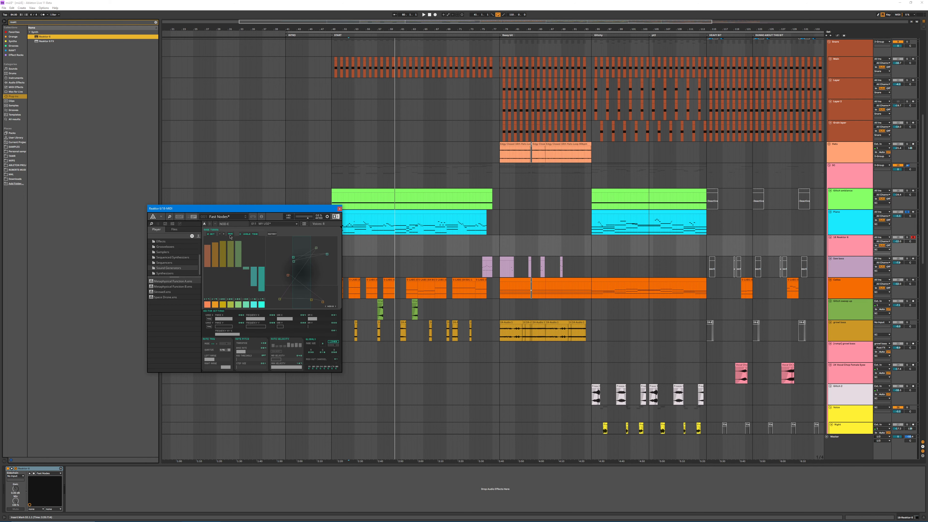
Step: Close the Reaktor 6 window and delete its MIDI track below the Piano track
{"action": "left_click", "coordinate": [339, 209]}
{"action": "left_click", "coordinate": [844, 253]}
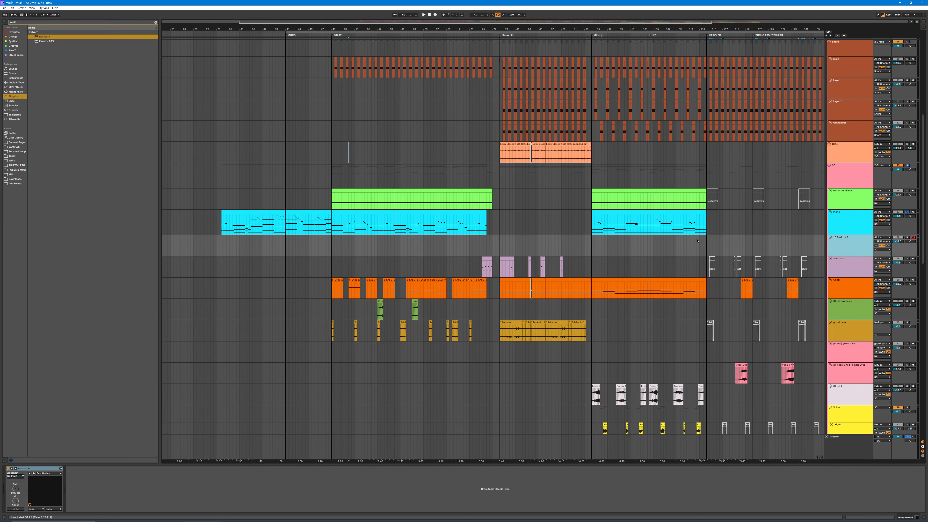
{"action": "key", "text": "Delete"}
Step: Audition short sections of the Piano clip between the INTRO and START markers
{"action": "left_click_drag", "start_coordinate": [296, 218], "coordinate": [300, 218]}
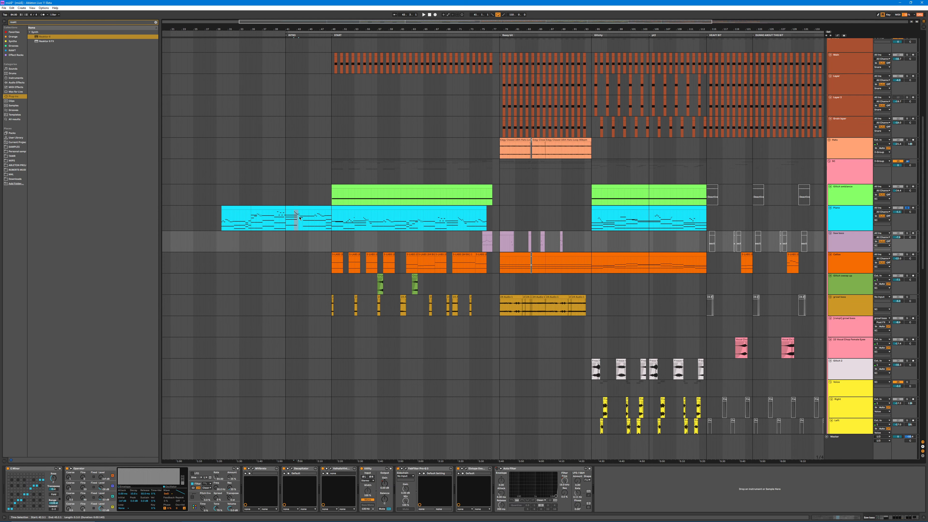
{"action": "key", "text": "space"}
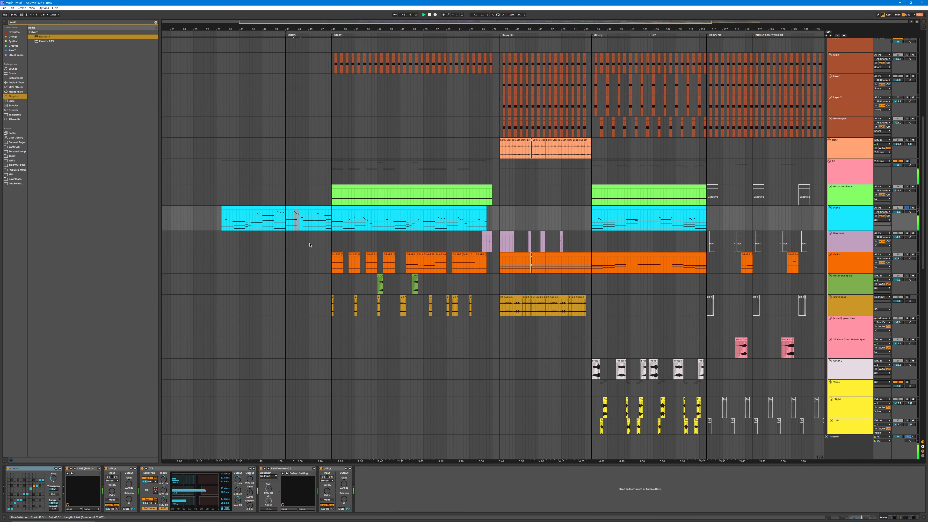
{"action": "key", "text": "space"}
{"action": "key", "text": "ctrl+l"}
{"action": "left_click_drag", "start_coordinate": [295, 214], "coordinate": [340, 216]}
{"action": "key", "text": "space"}
{"action": "key", "text": "space"}
{"action": "left_click", "coordinate": [258, 217]}
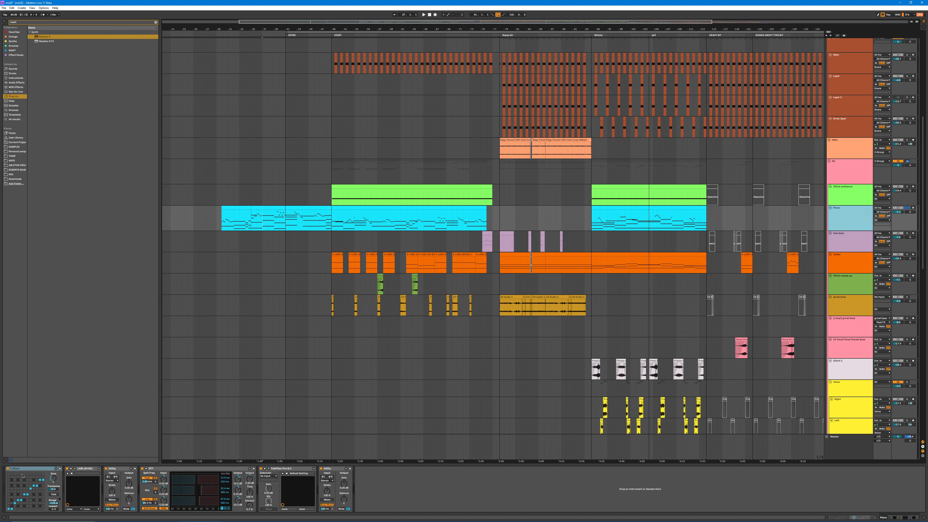
Step: Play the Piano clip from START, inspect the LABS Soft Piano instrument in its chain, and close the instrument window
{"action": "left_click", "coordinate": [441, 229]}
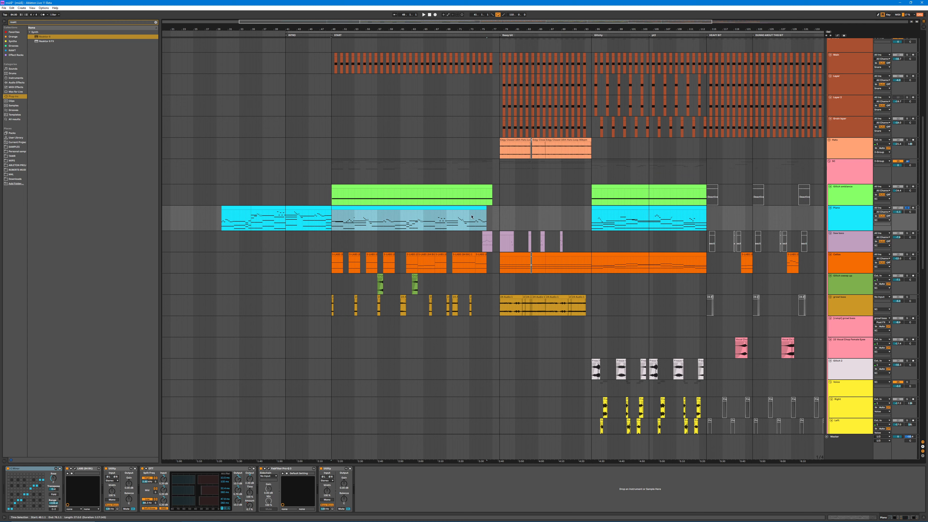
{"action": "key", "text": "space"}
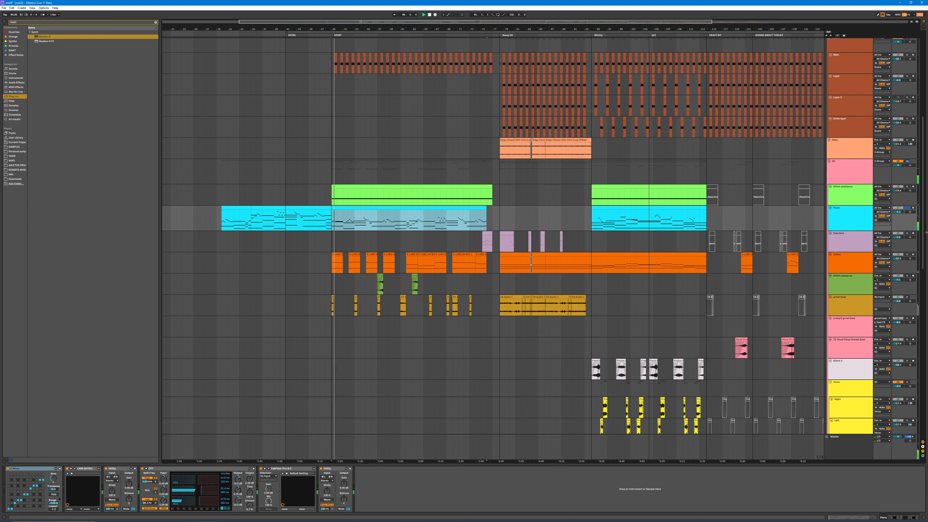
{"action": "double_click", "coordinate": [849, 216]}
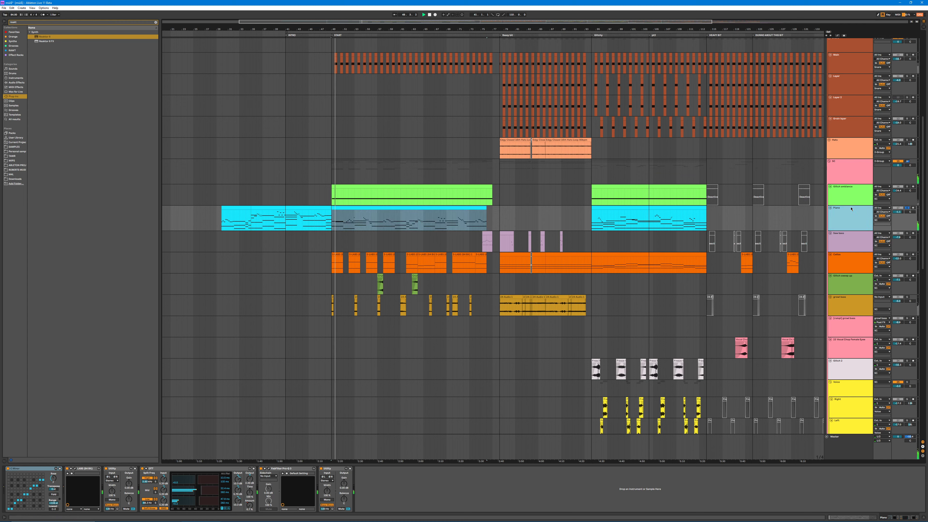
{"action": "left_click", "coordinate": [75, 469]}
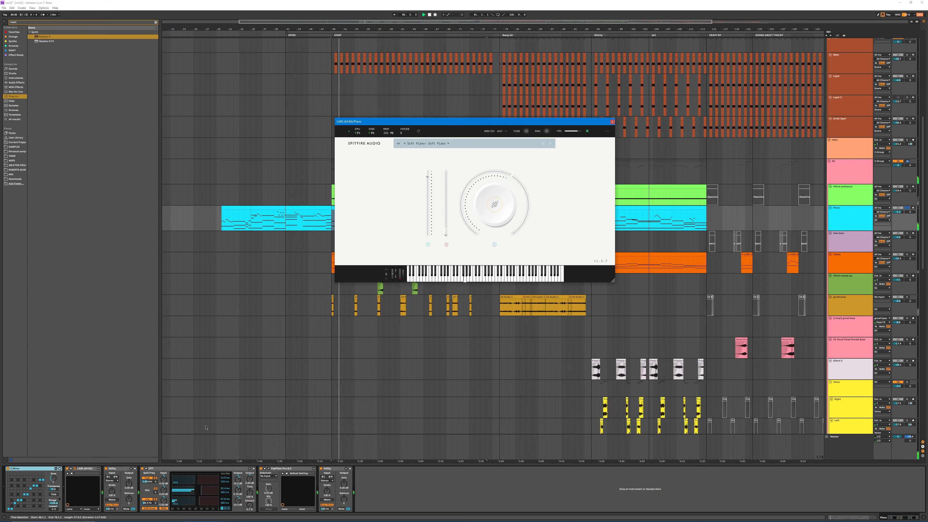
{"action": "left_click", "coordinate": [612, 122]}
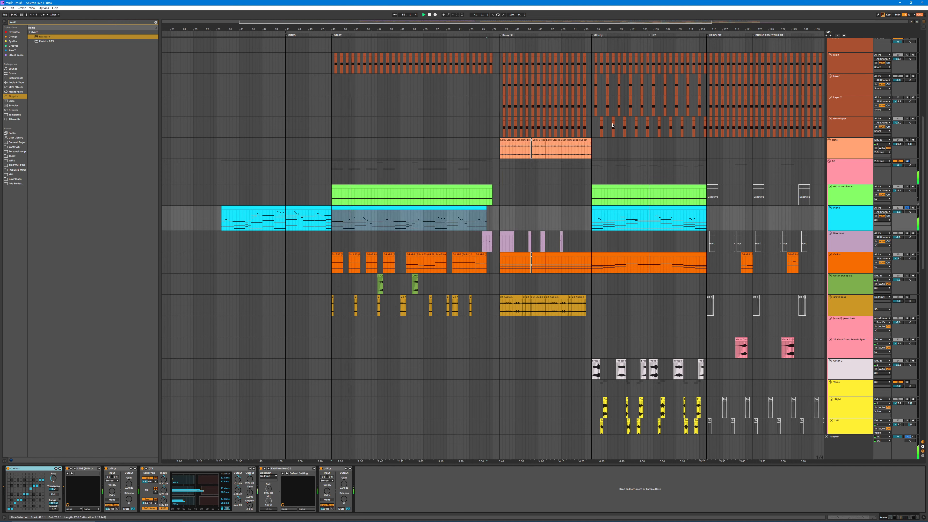
Step: Examine the waveform of the first audio clip on the grey glitch drums track, followed by the track's device chain
{"action": "scroll", "coordinate": [492, 328], "scroll_direction": "up", "scroll_amount": 5}
{"action": "scroll", "coordinate": [492, 328], "scroll_direction": "up", "scroll_amount": 5}
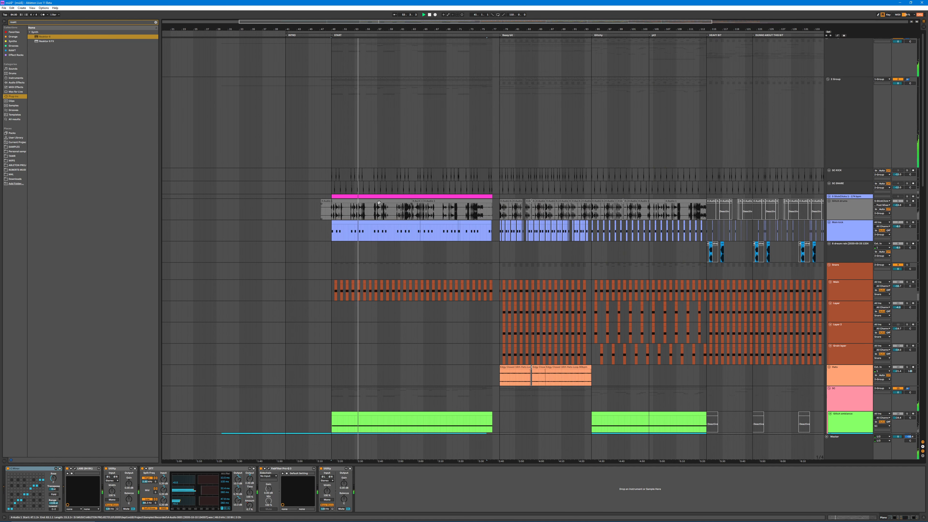
{"action": "left_click", "coordinate": [411, 207]}
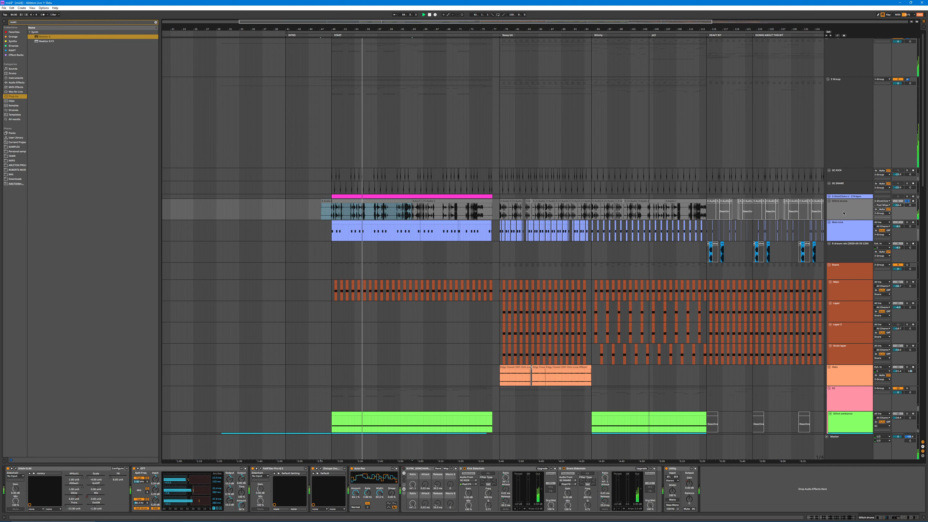
{"action": "key", "text": "shift+Tab"}
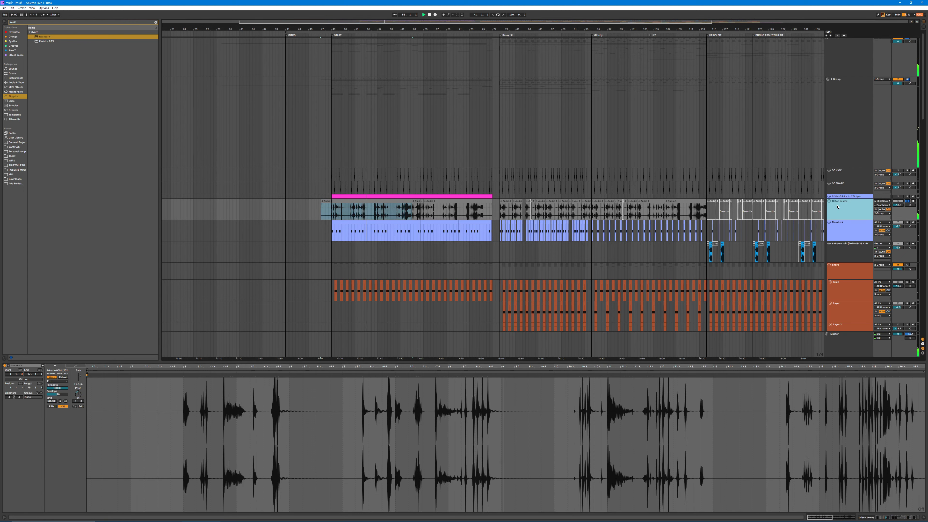
{"action": "left_click", "coordinate": [839, 205]}
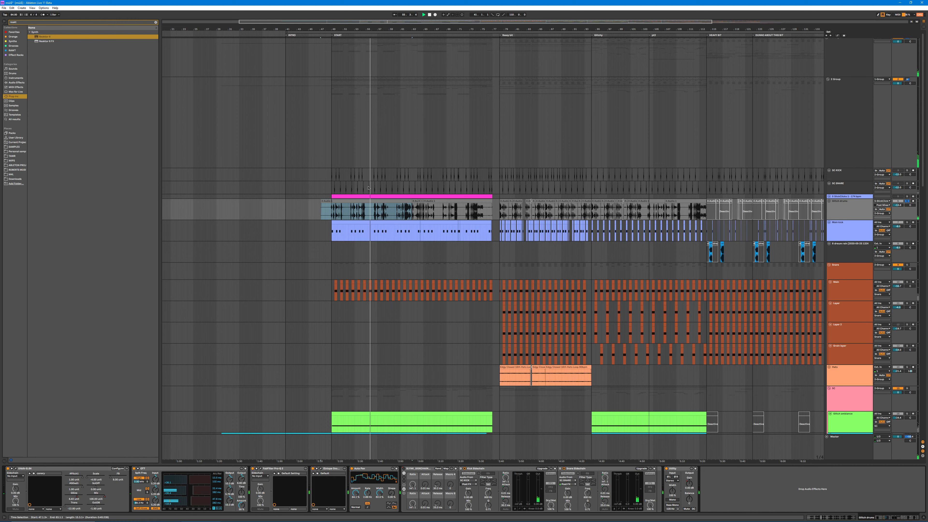
Step: Show the glitch drums clip's waveform again, unfold the track above holding the pink MIDI clip, and stop playback
{"action": "left_click", "coordinate": [391, 202]}
{"action": "key", "text": "shift+Tab"}
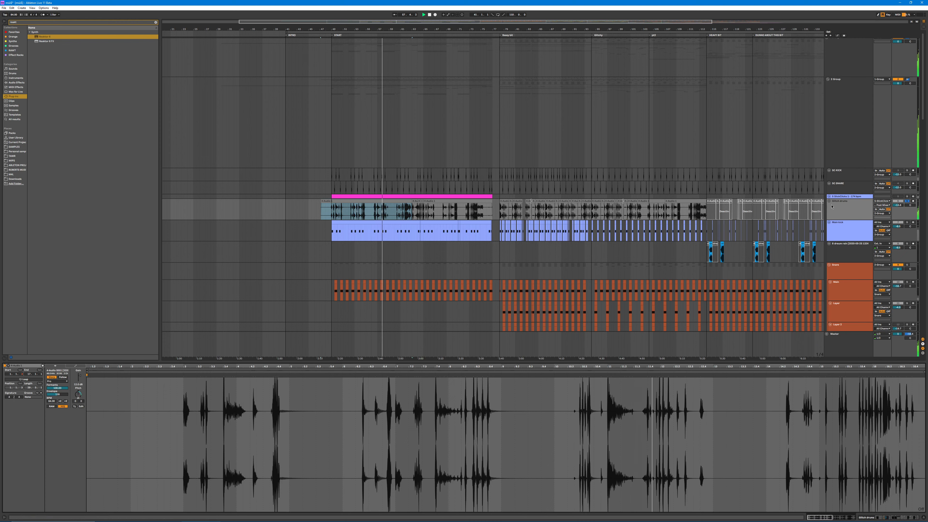
{"action": "left_click", "coordinate": [829, 196]}
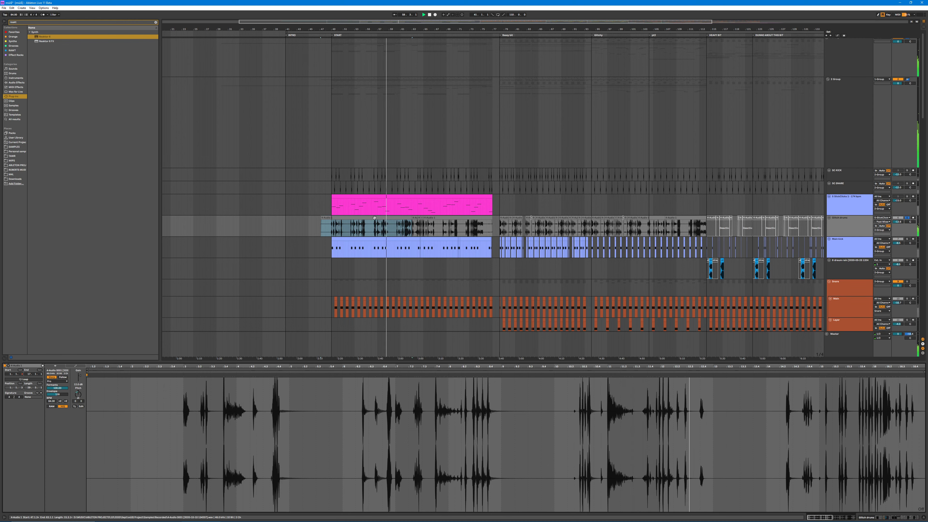
{"action": "key", "text": "ctrl+l"}
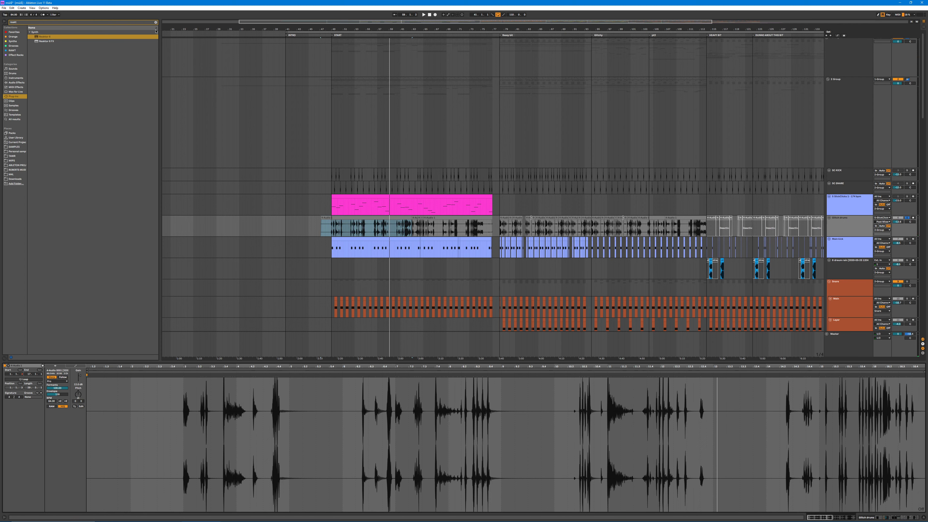
Step: Clear the browser search and expand the first subfolder inside the personal samples folder
{"action": "left_click", "coordinate": [155, 23]}
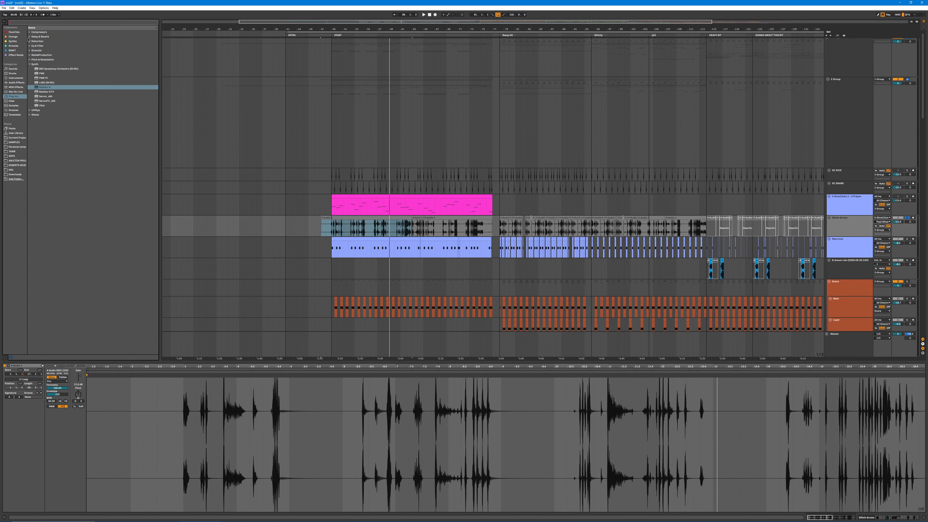
{"action": "left_click", "coordinate": [352, 224]}
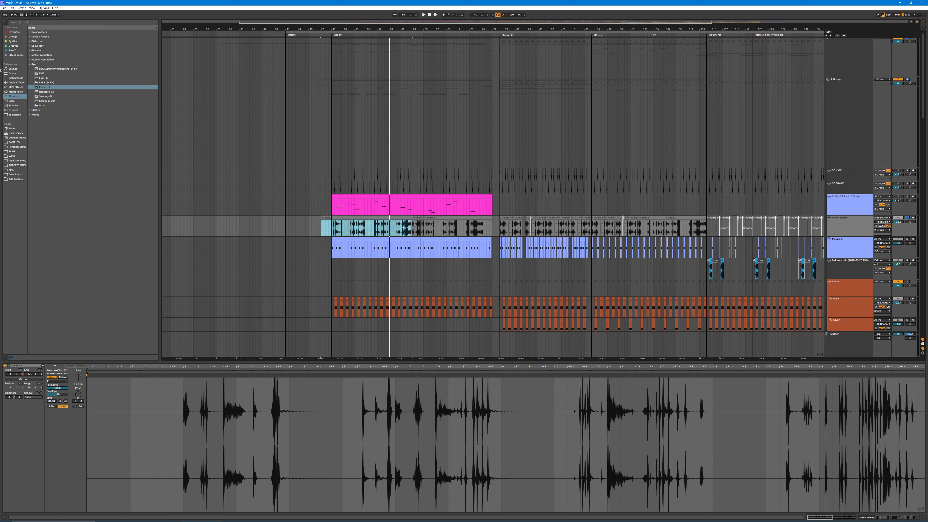
{"action": "left_click", "coordinate": [12, 42]}
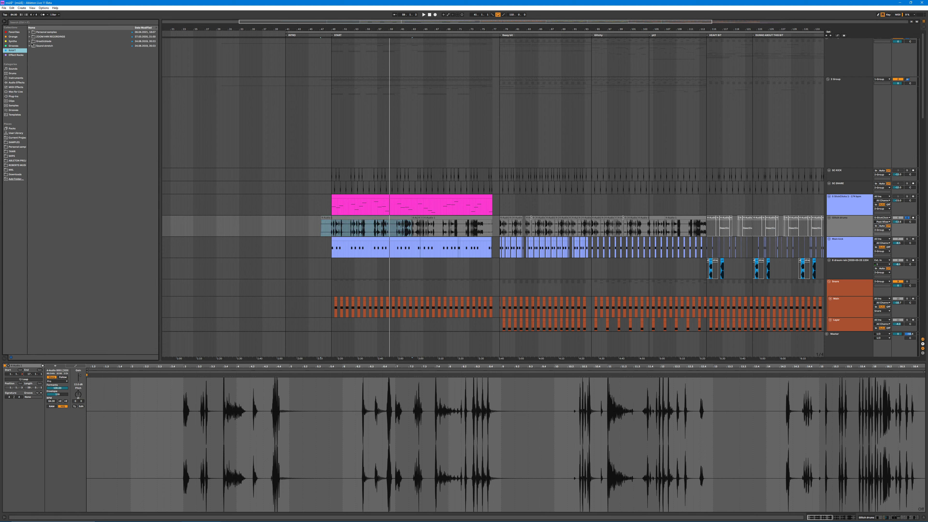
{"action": "left_click", "coordinate": [33, 33]}
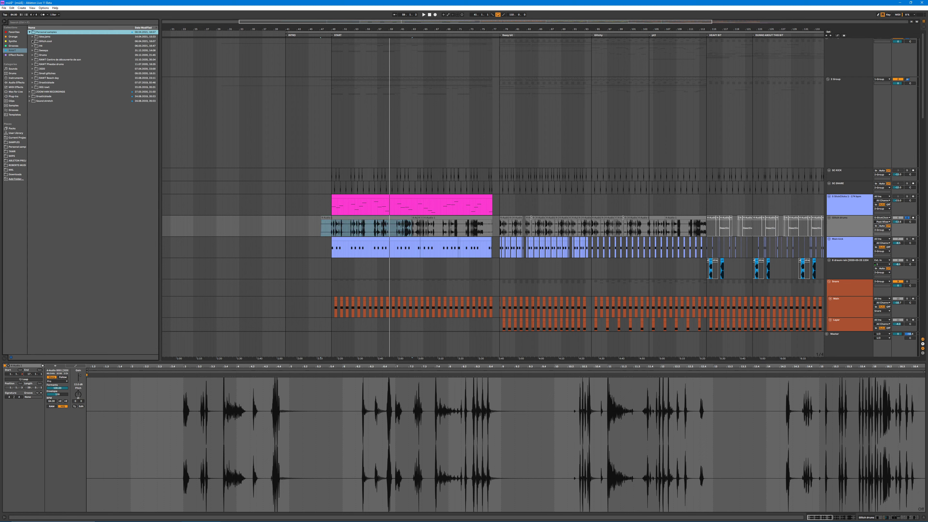
{"action": "left_click", "coordinate": [33, 37]}
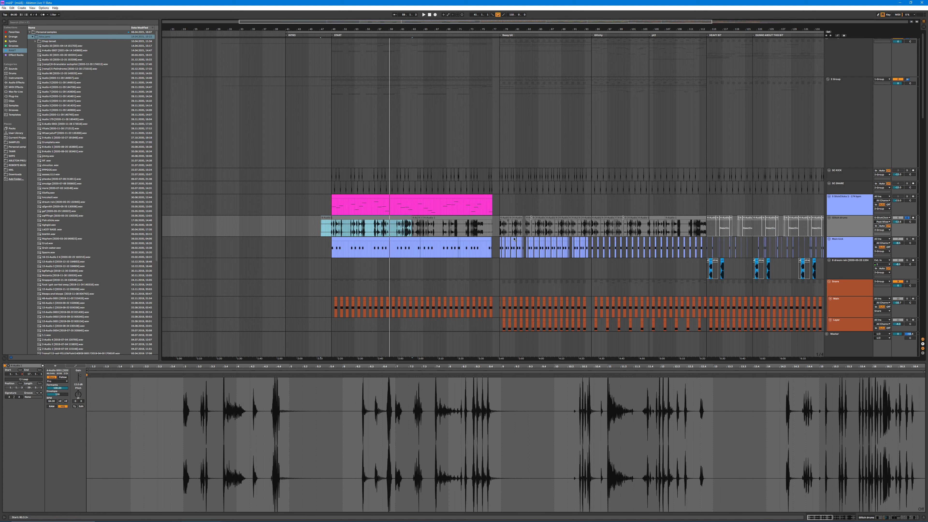
Step: Highlight the red-orange group's clips and the light-orange audio clips below them across the section after the first pause
{"action": "scroll", "coordinate": [464, 184], "scroll_direction": "down", "scroll_amount": 3}
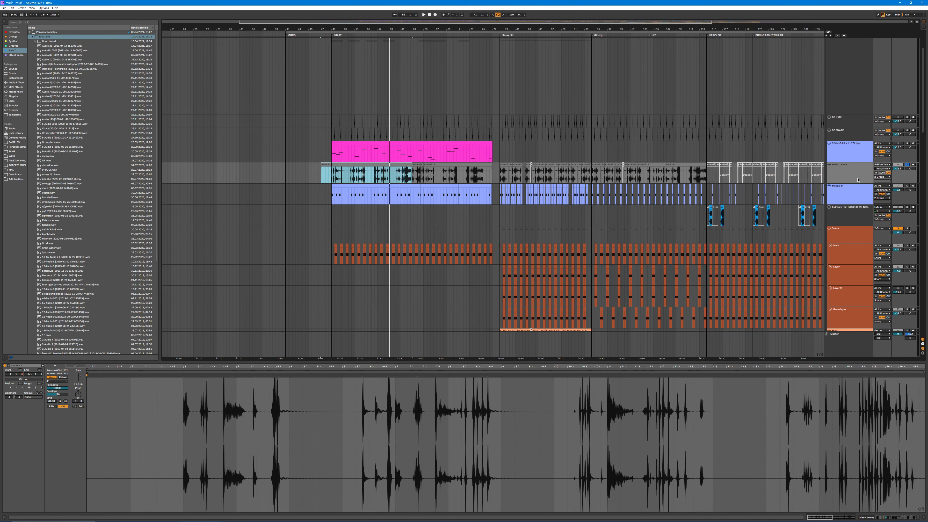
{"action": "scroll", "coordinate": [575, 271], "scroll_direction": "down", "scroll_amount": 4}
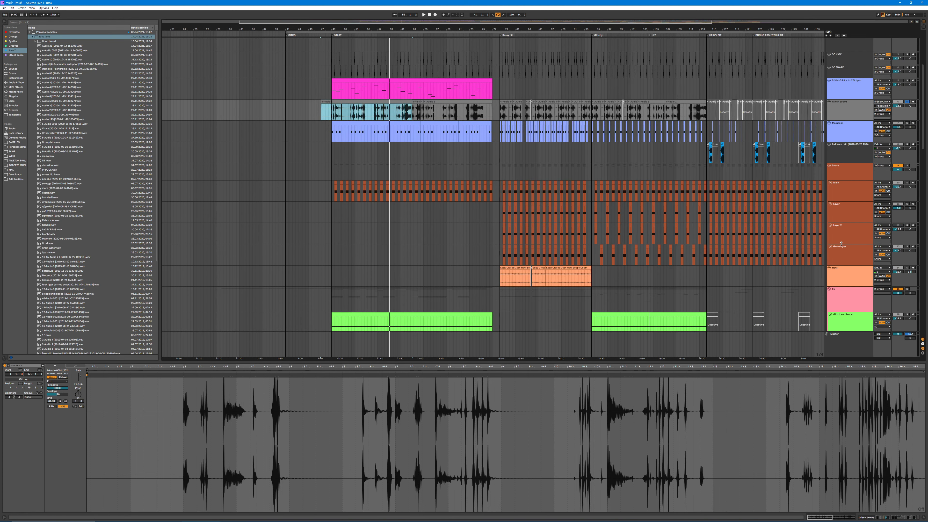
{"action": "left_click_drag", "start_coordinate": [500, 172], "coordinate": [592, 276]}
{"action": "scroll", "coordinate": [570, 274], "scroll_direction": "down", "scroll_amount": 5}
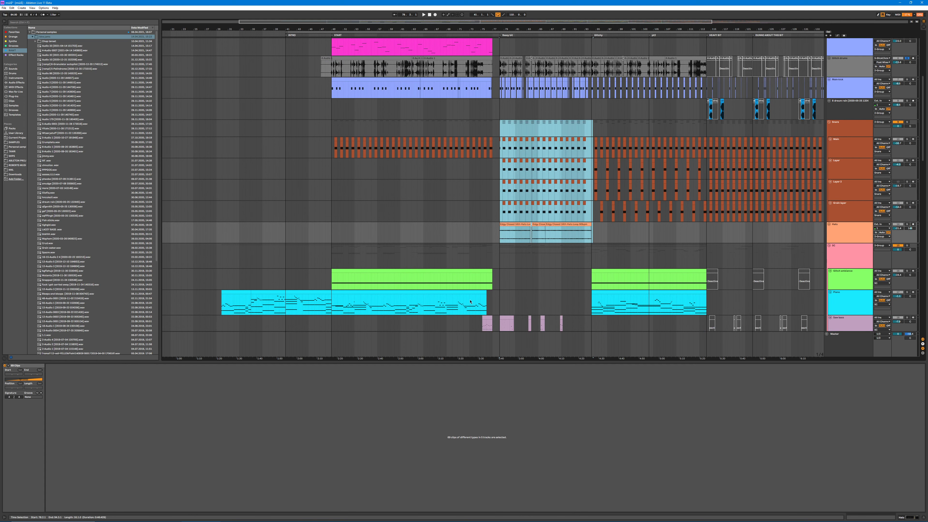
Step: Reselect the first audio clip on the glitch drums track and bring up the track's device chain
{"action": "scroll", "coordinate": [469, 270], "scroll_direction": "up", "scroll_amount": 5}
{"action": "scroll", "coordinate": [417, 154], "scroll_direction": "up", "scroll_amount": 2}
{"action": "left_click", "coordinate": [358, 124]}
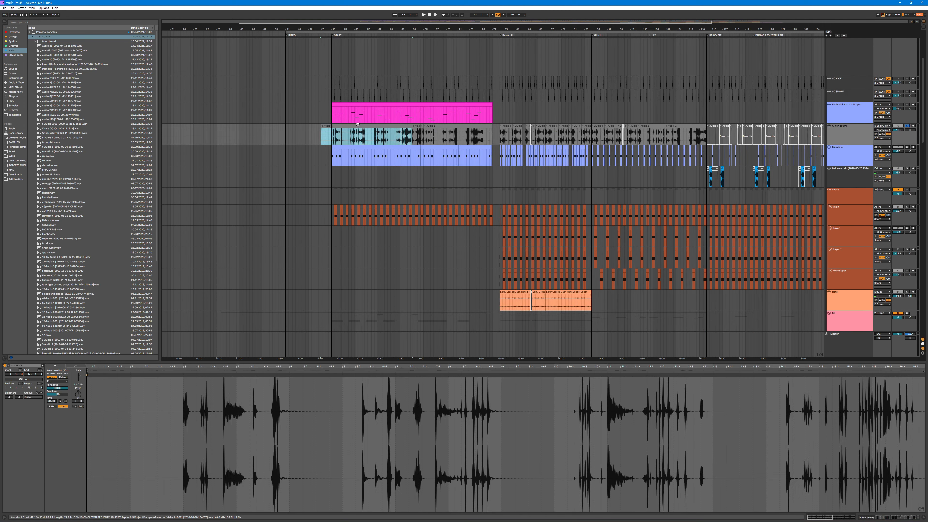
{"action": "left_click", "coordinate": [907, 126]}
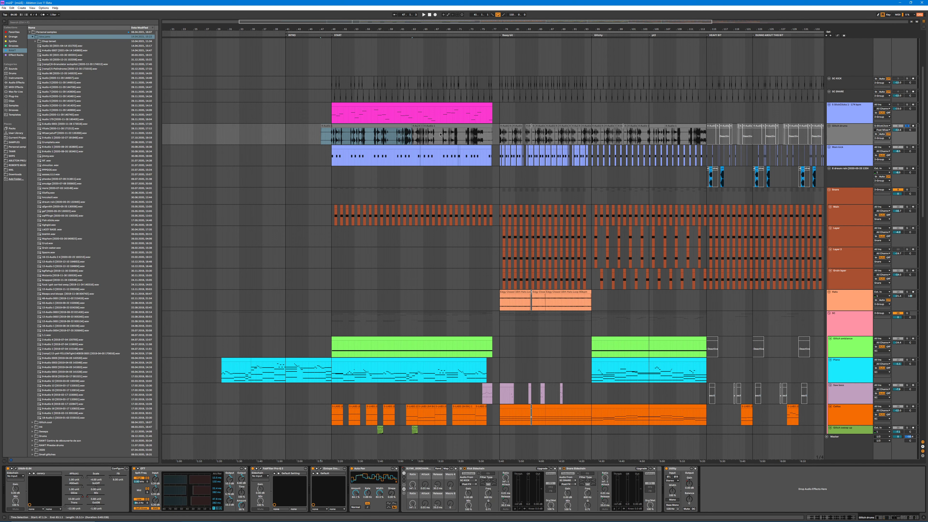
Step: Play the glitch drums clip and switch off the devices from the first in its chain through Auto Pan
{"action": "key", "text": "space"}
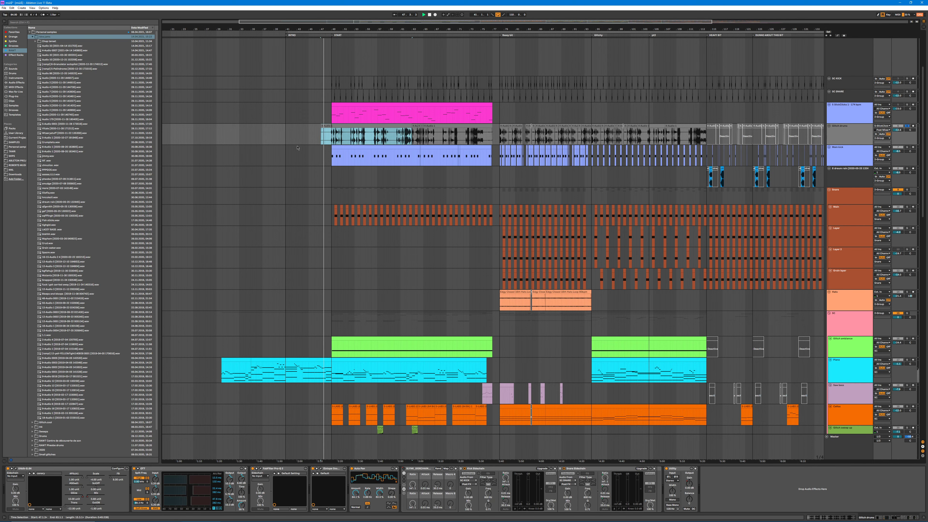
{"action": "left_click", "coordinate": [13, 471]}
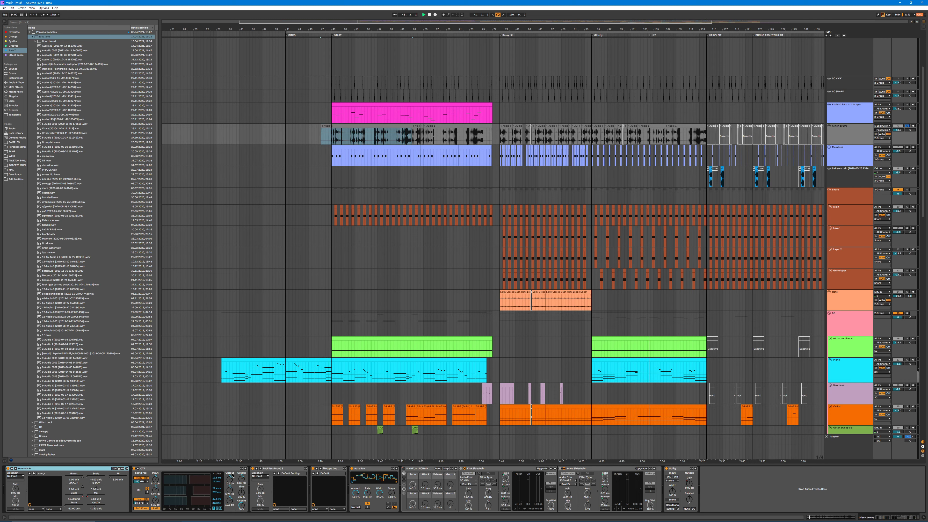
{"action": "left_click", "coordinate": [365, 469], "text": "shift"}
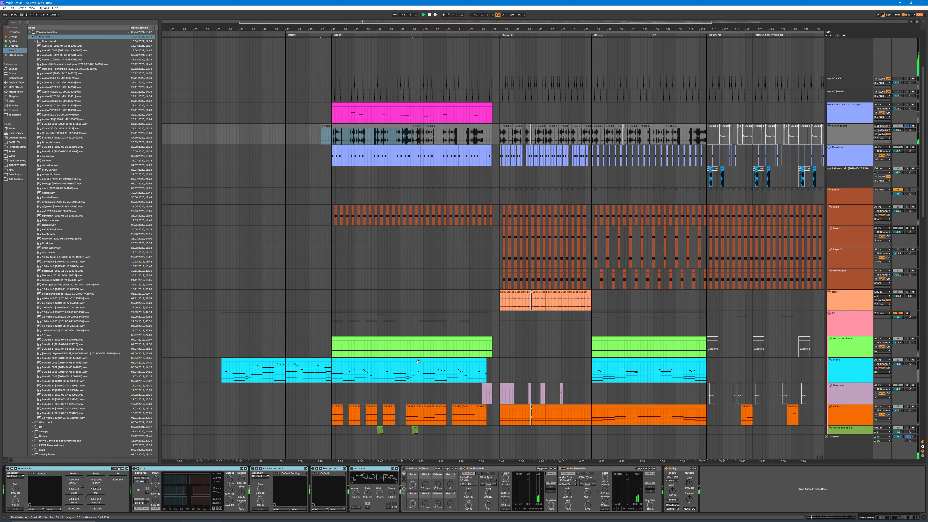
Step: Examine the glitch drums clips alongside the surrounding tracks in the section beginning at the START marker
{"action": "scroll", "coordinate": [379, 364], "scroll_direction": "down", "scroll_amount": 5}
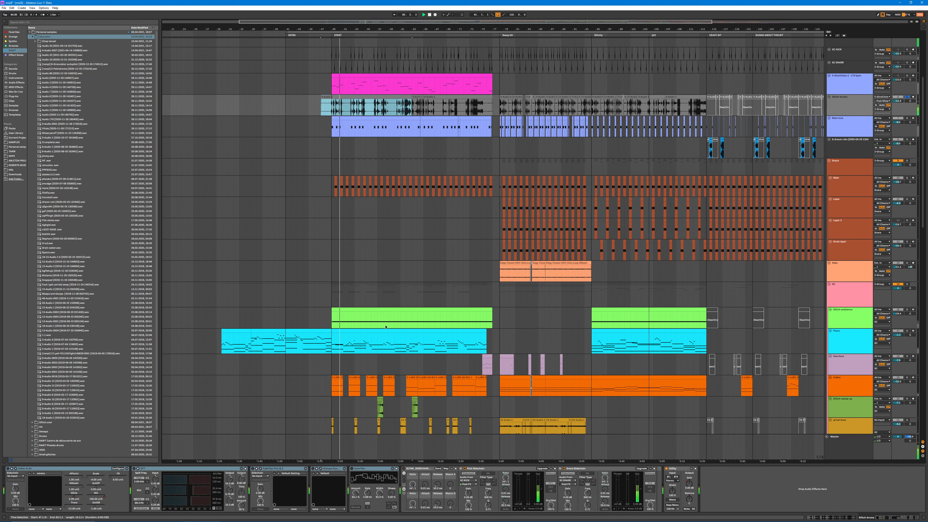
{"action": "scroll", "coordinate": [379, 364], "scroll_direction": "down", "scroll_amount": 2}
{"action": "scroll", "coordinate": [340, 191], "scroll_direction": "up", "scroll_amount": 3}
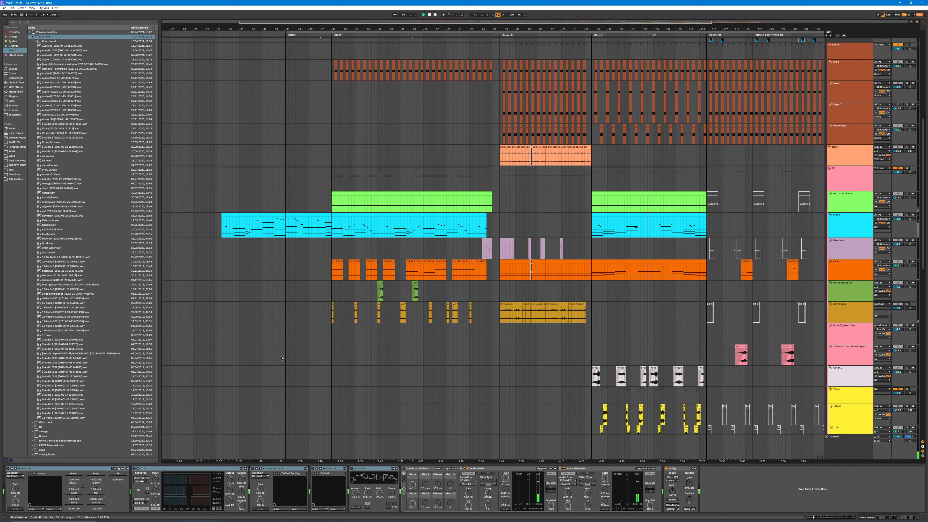
{"action": "scroll", "coordinate": [339, 192], "scroll_direction": "up", "scroll_amount": 3}
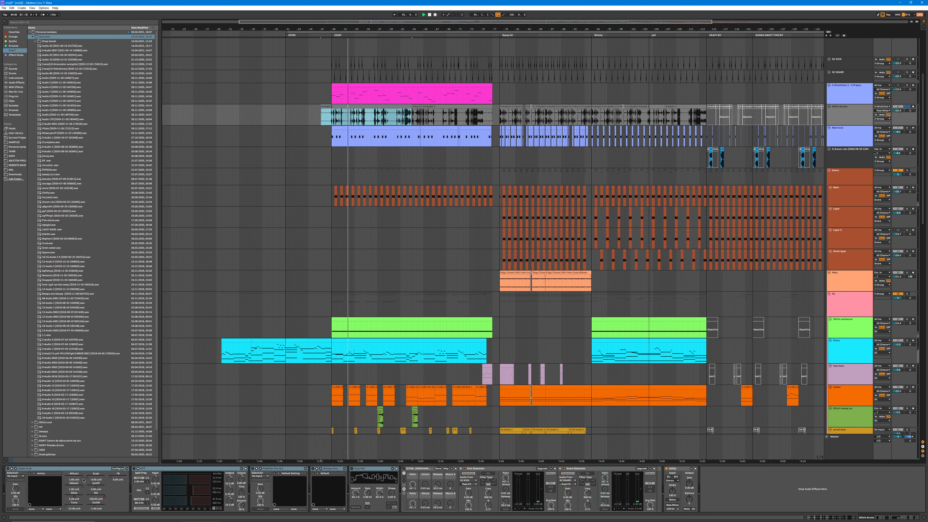
{"action": "scroll", "coordinate": [351, 261], "scroll_direction": "up", "scroll_amount": 1}
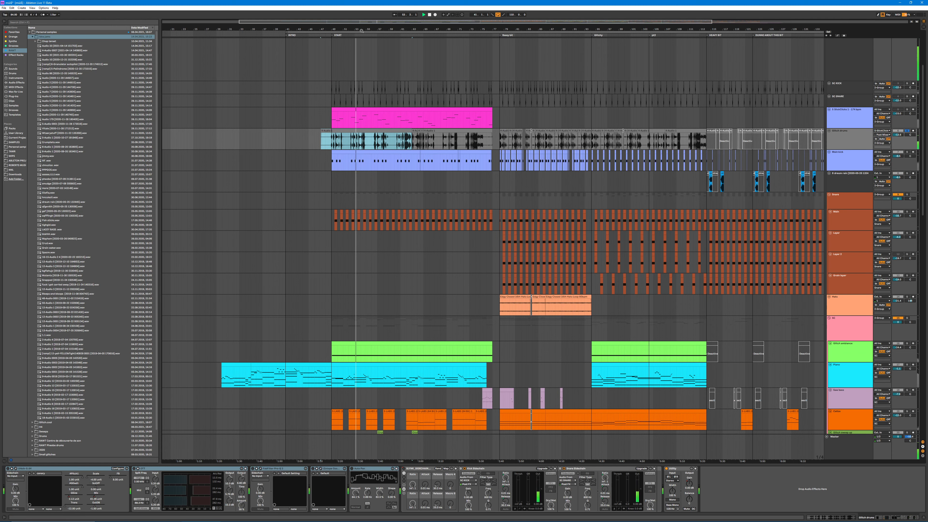
{"action": "left_click_drag", "start_coordinate": [359, 29], "coordinate": [370, 184]}
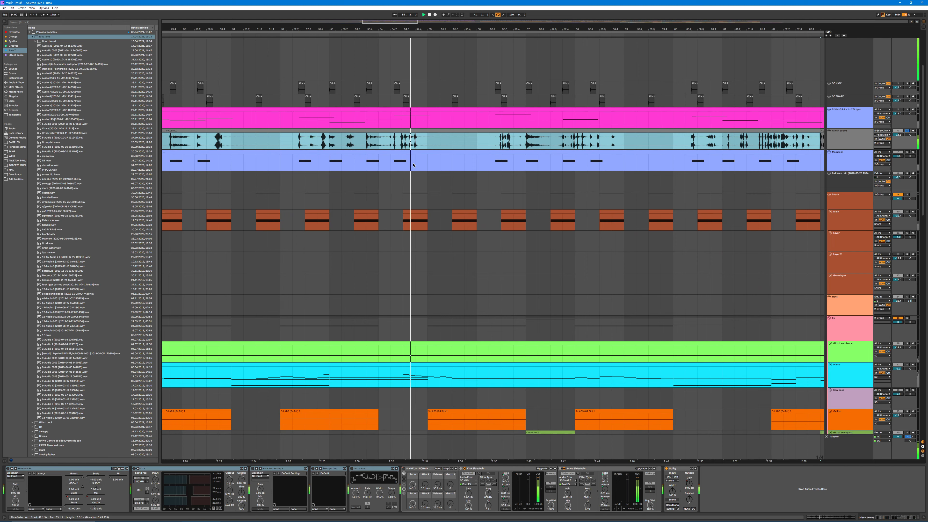
{"action": "left_click_drag", "start_coordinate": [401, 30], "coordinate": [387, 5]}
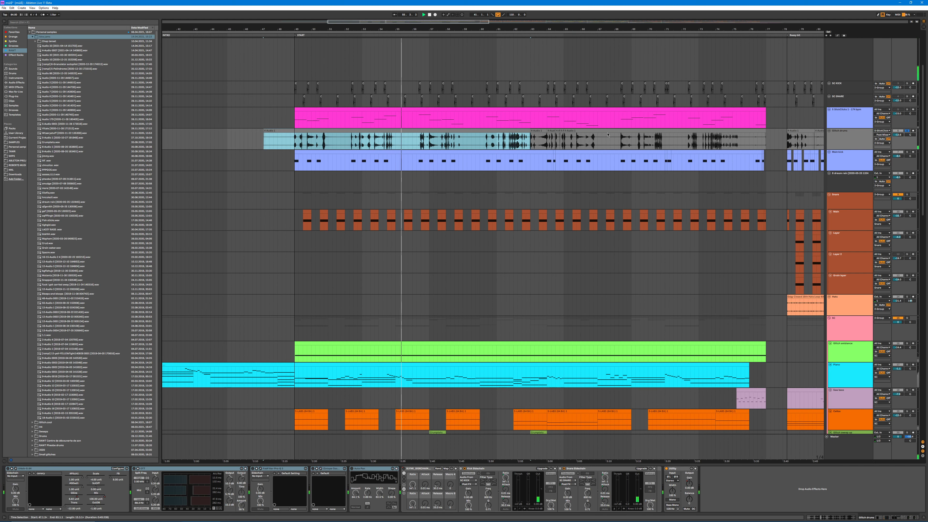
Step: Listen briefly to the track below the glitch drums soloed and to the full mix, then return the solo to the glitch drums
{"action": "left_click", "coordinate": [907, 152]}
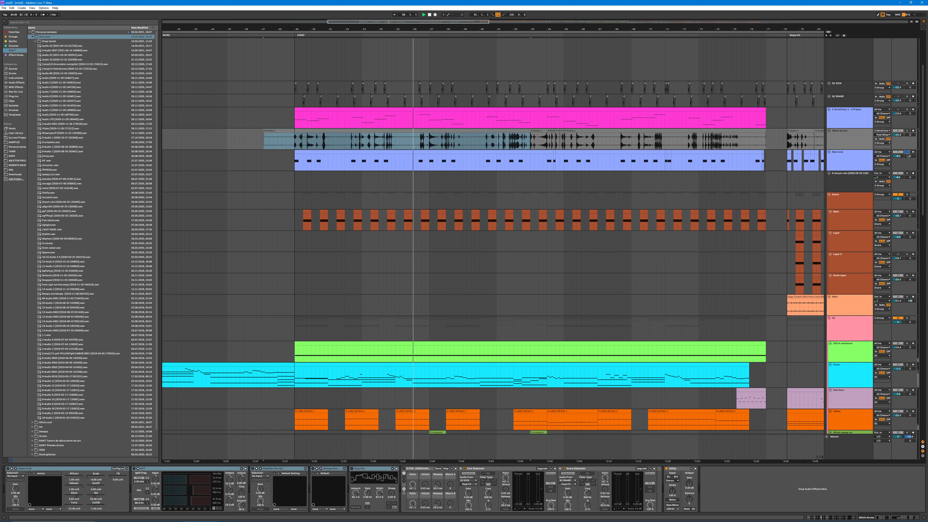
{"action": "left_click", "coordinate": [906, 152]}
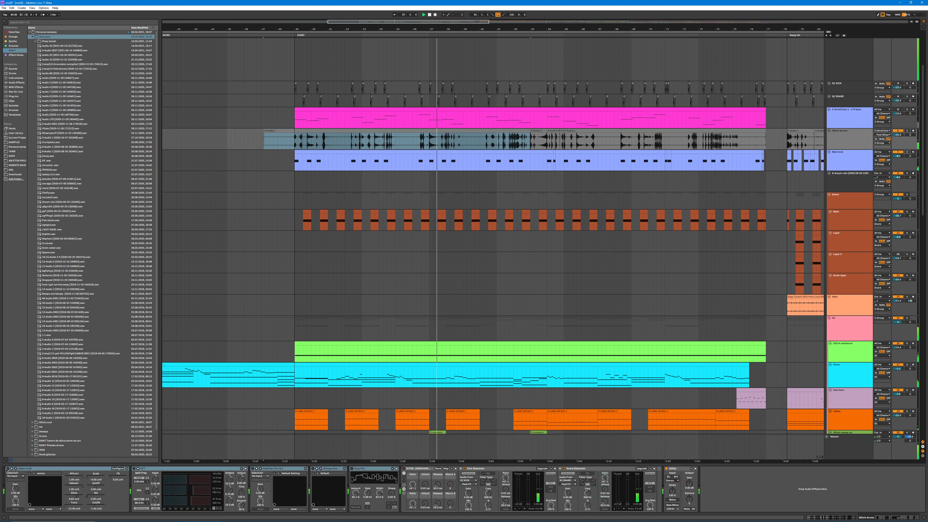
{"action": "left_click", "coordinate": [909, 125]}
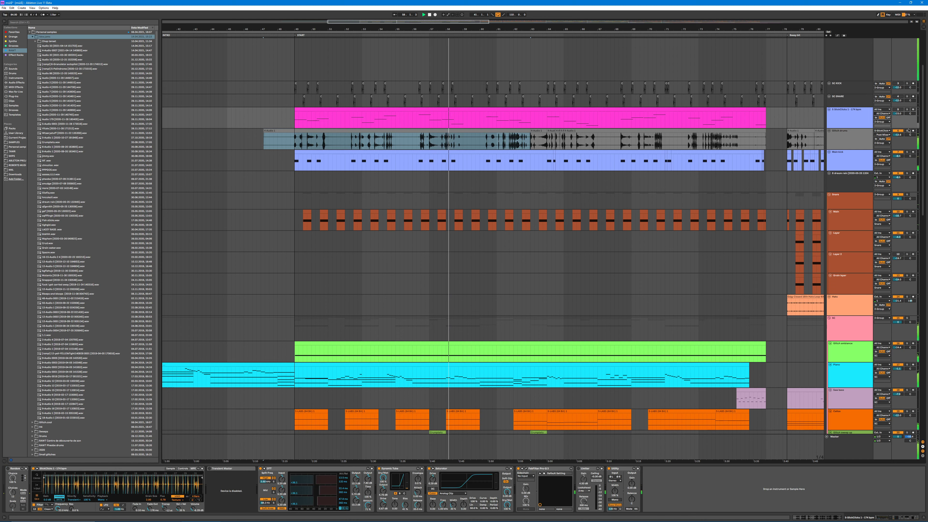
{"action": "left_click", "coordinate": [907, 131]}
Step: Play the glitch drums from the START marker and switch the OTT device in their chain back on
{"action": "left_click", "coordinate": [435, 130]}
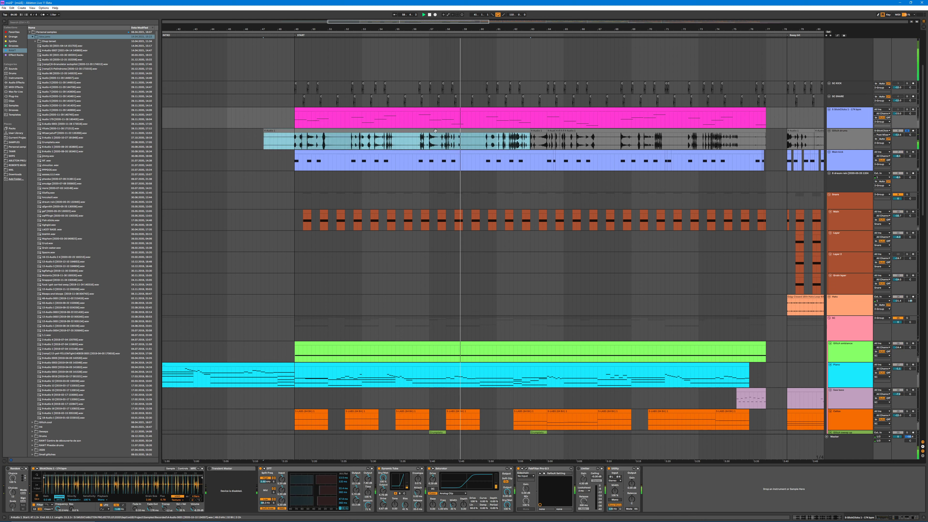
{"action": "left_click", "coordinate": [45, 468]}
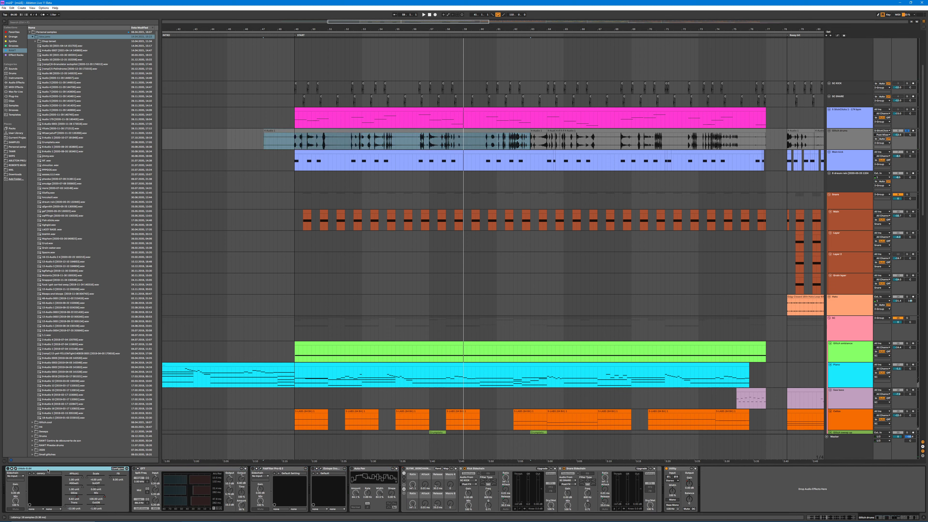
{"action": "left_click", "coordinate": [302, 35]}
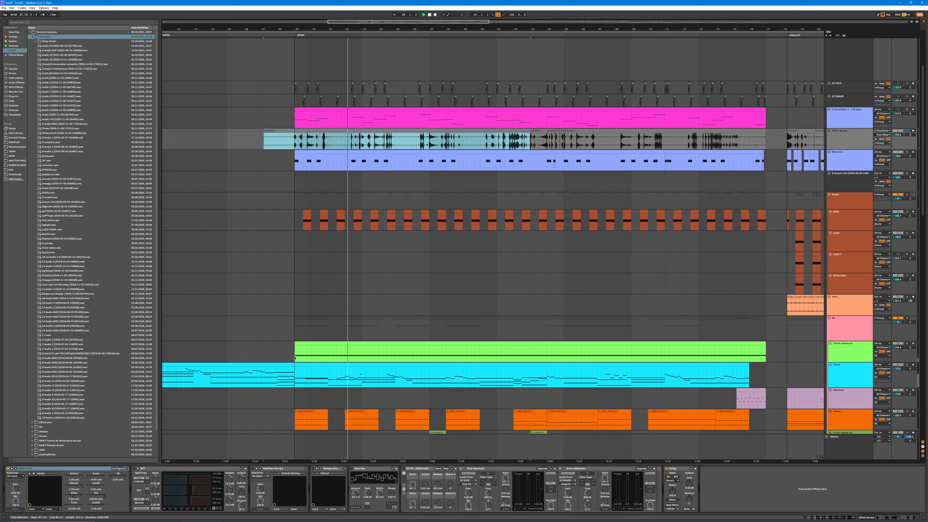
{"action": "left_click", "coordinate": [133, 468]}
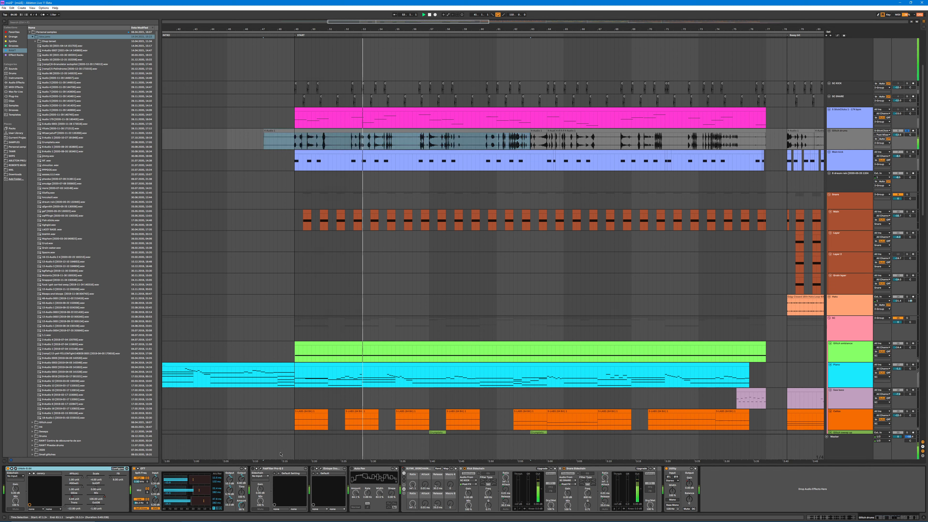
Step: Switch the glitch drums' Pro-Q 3 equalizer and Ozone 5 stereo imager back on, checking and closing each plug-in window
{"action": "left_click", "coordinate": [260, 468]}
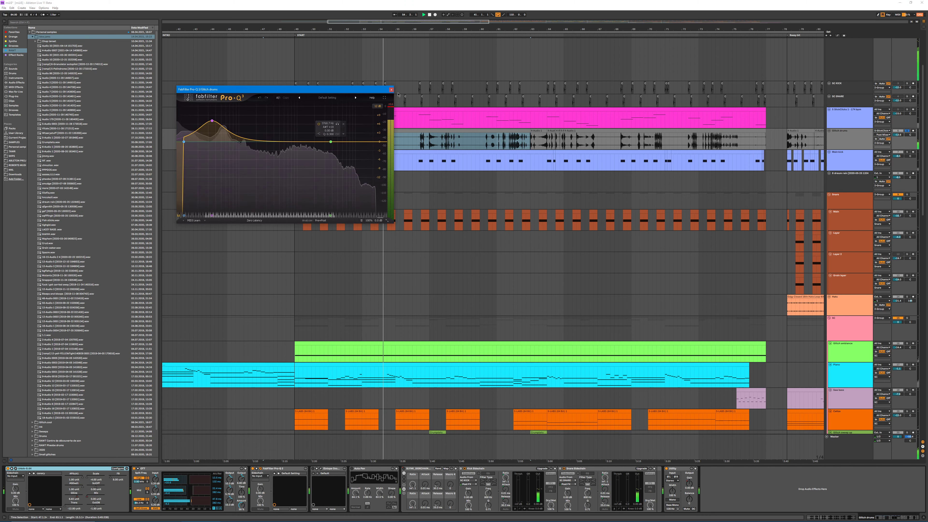
{"action": "left_click_drag", "start_coordinate": [366, 90], "coordinate": [305, 88]}
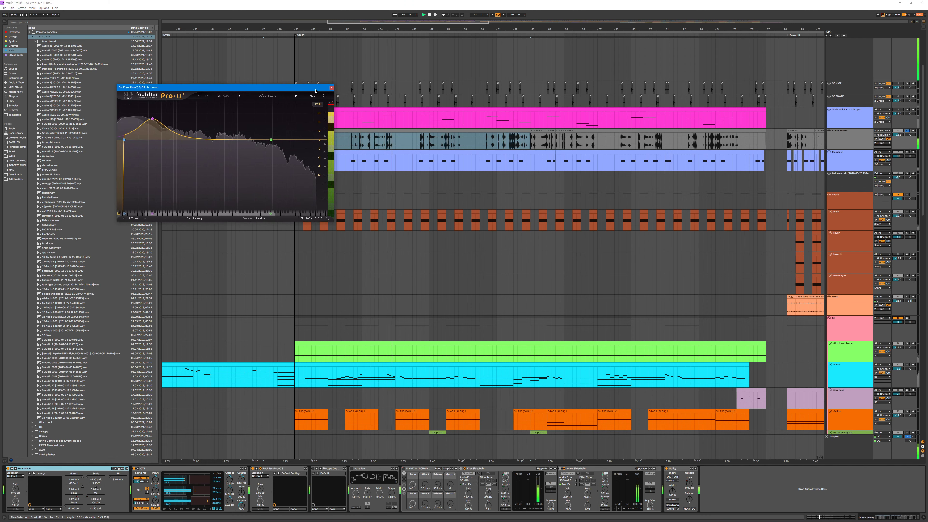
{"action": "left_click", "coordinate": [331, 88]}
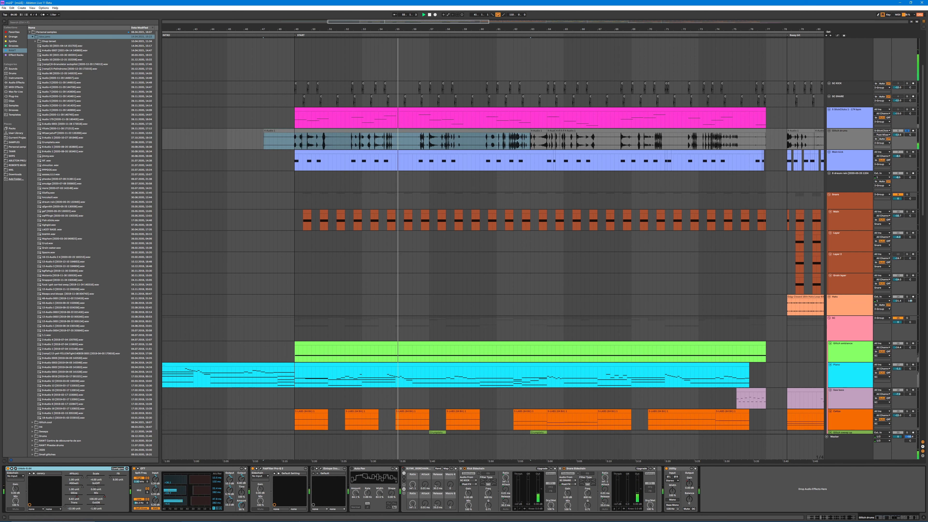
{"action": "left_click", "coordinate": [320, 469]}
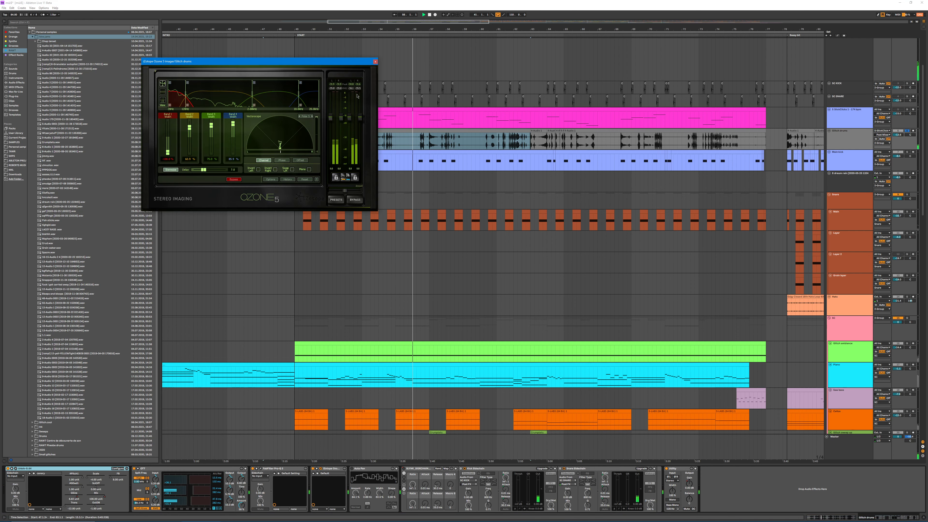
{"action": "left_click", "coordinate": [375, 62]}
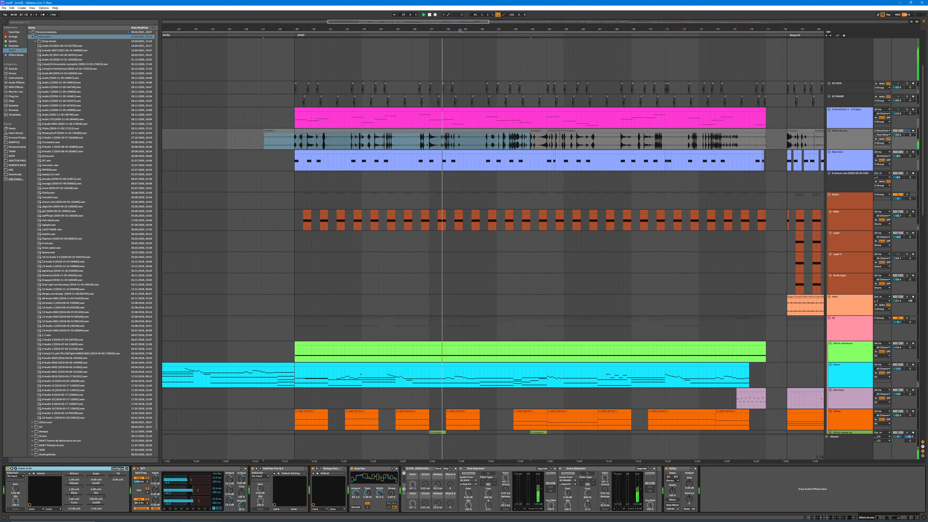
Step: Solo the pink-clip track above the glitch drums and show the automation lanes in the arrangement
{"action": "left_click_drag", "start_coordinate": [460, 31], "coordinate": [382, 11]}
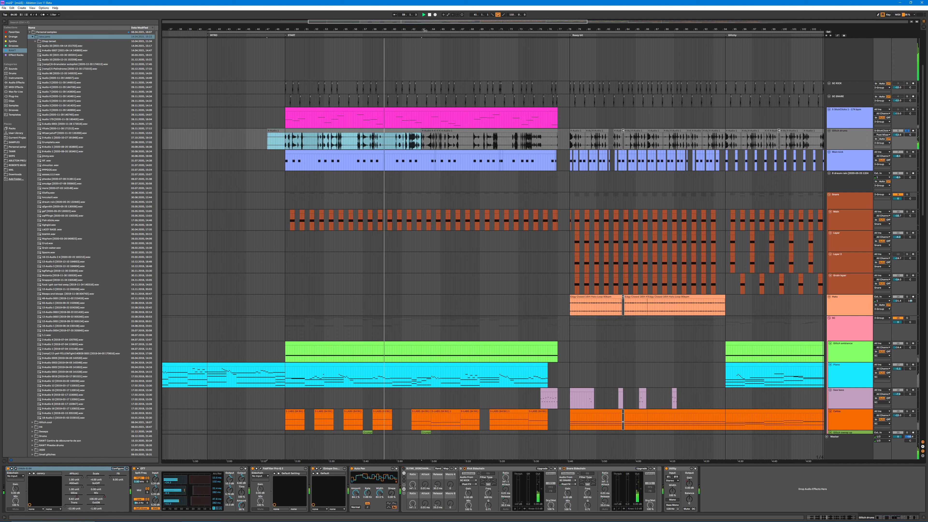
{"action": "left_click_drag", "start_coordinate": [425, 31], "coordinate": [392, 28]}
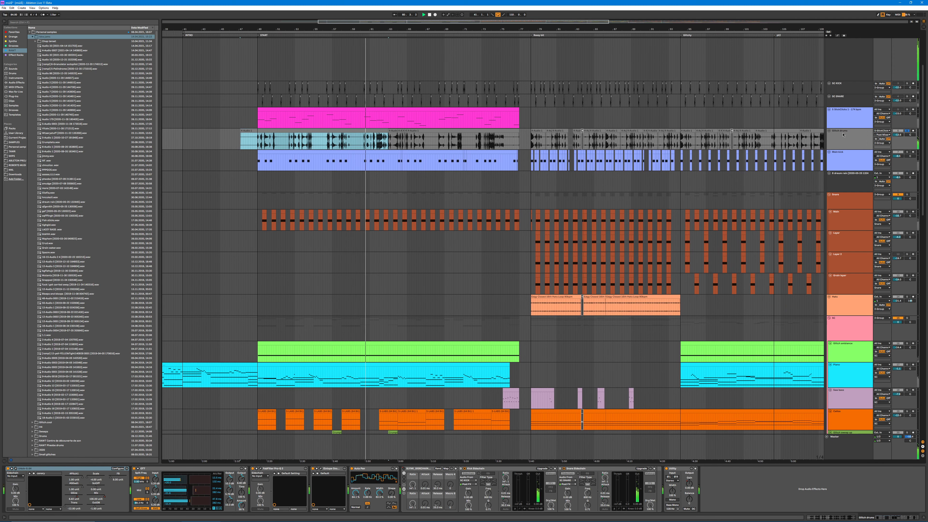
{"action": "left_click", "coordinate": [906, 110]}
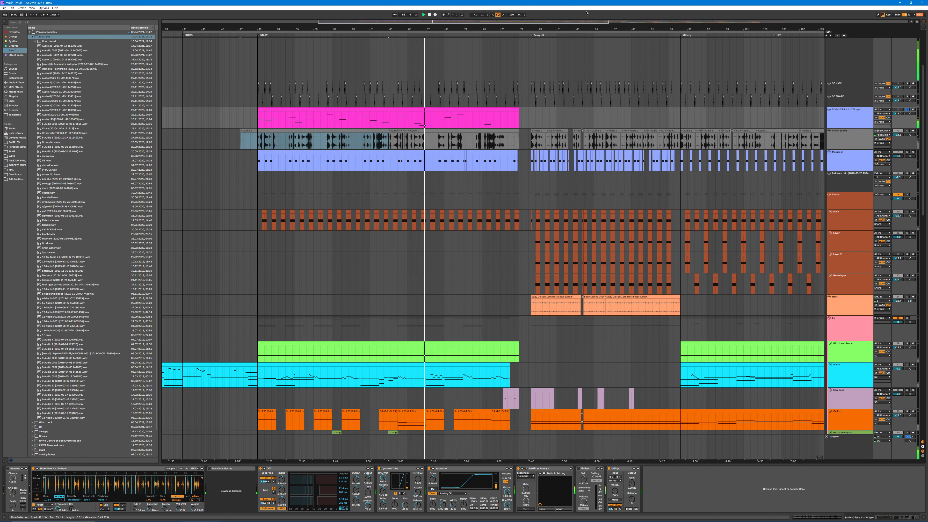
{"action": "left_click", "coordinate": [823, 115]}
{"action": "key", "text": "a"}
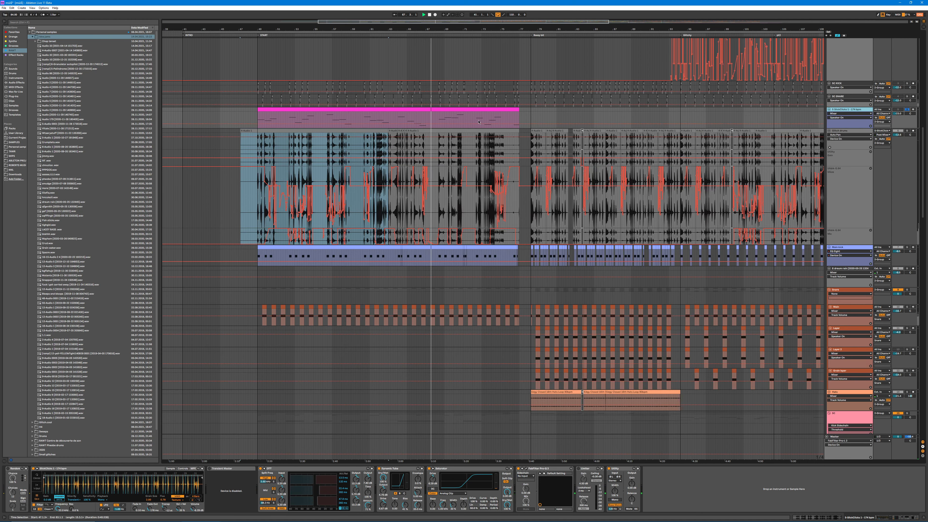
{"action": "left_click", "coordinate": [838, 113]}
{"action": "left_click", "coordinate": [842, 125]}
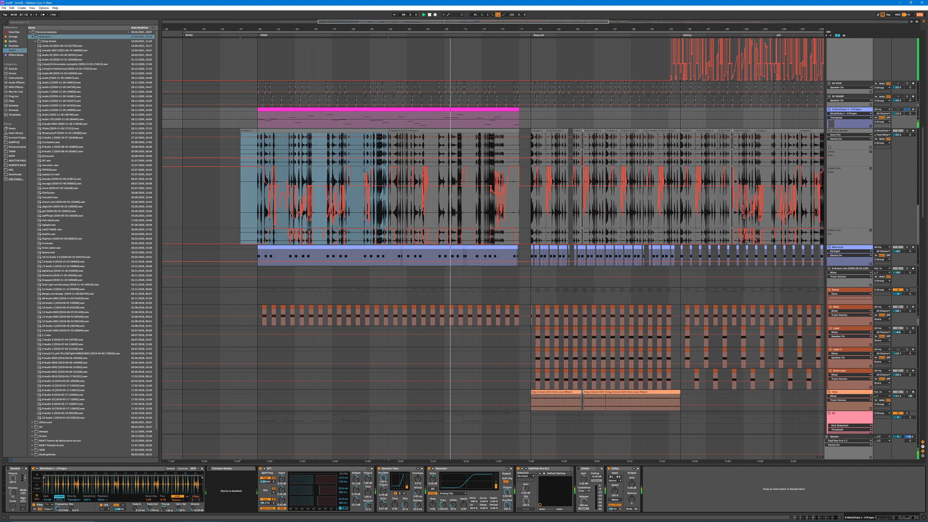
Step: Switch on the Random device ahead of the pink-clip track's sampler and adjust the sampler's Transpose
{"action": "left_click", "coordinate": [8, 468]}
{"action": "left_click", "coordinate": [8, 469]}
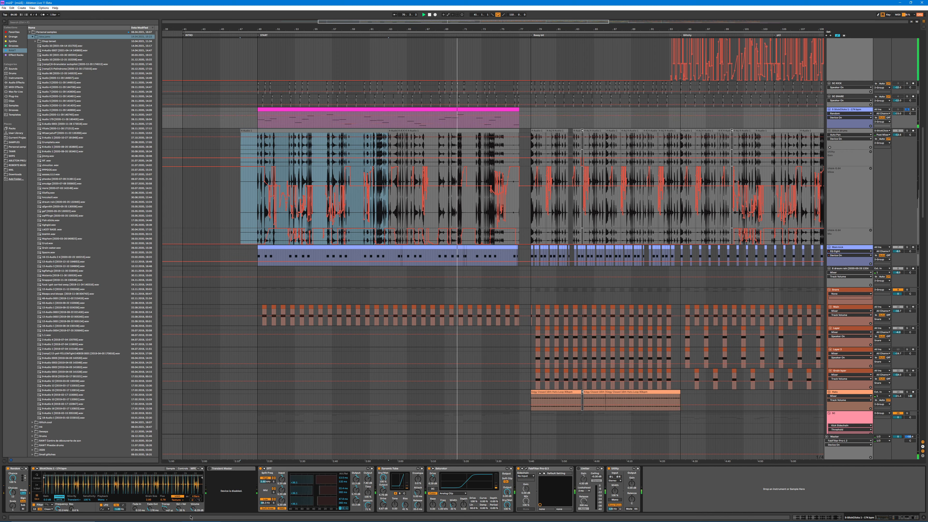
{"action": "left_click_drag", "start_coordinate": [165, 508], "coordinate": [165, 521]}
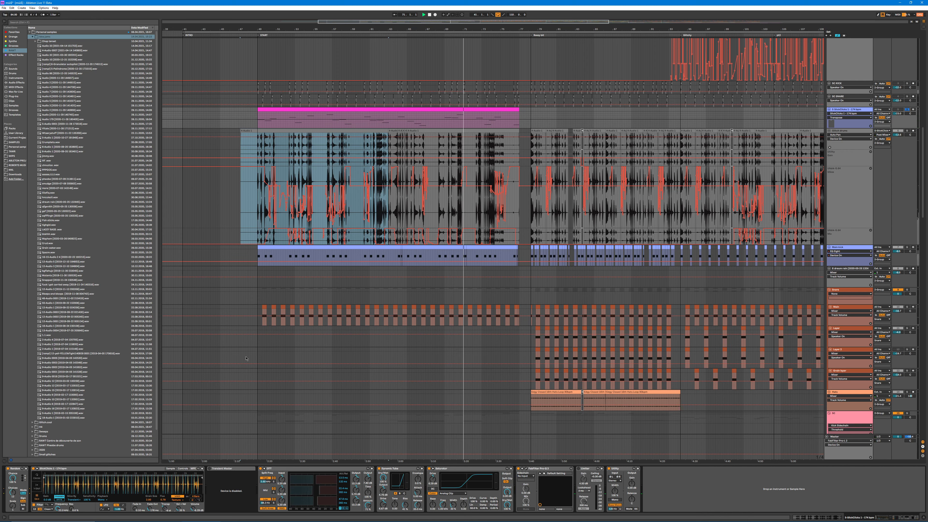
Step: Play the pink clip from its start and adjust the Random device's Chance
{"action": "left_click", "coordinate": [358, 110]}
{"action": "key", "text": "space"}
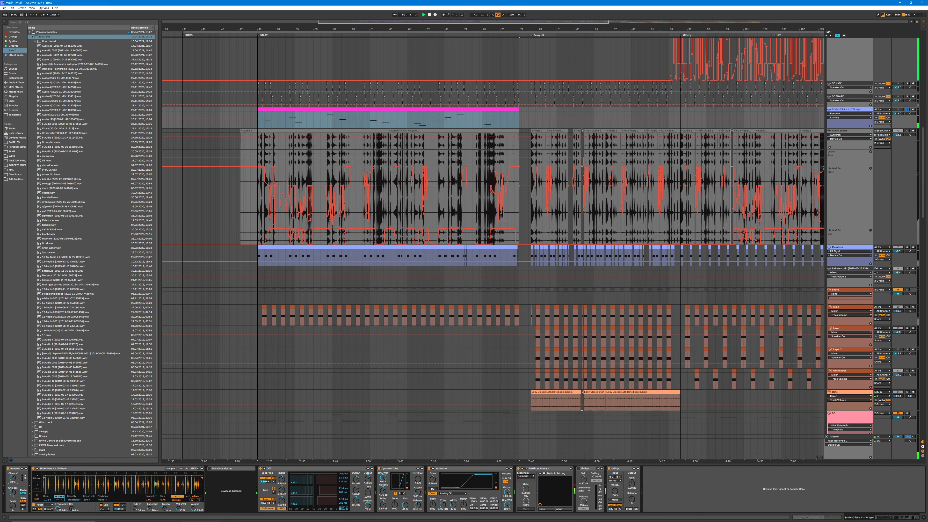
{"action": "left_click", "coordinate": [13, 478]}
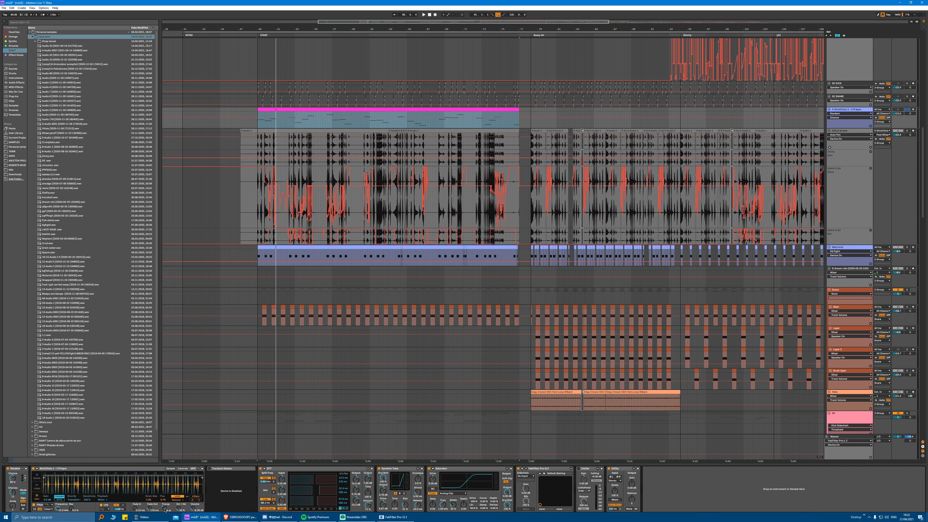
Step: Raise the sampler's Transpose and Fade Out while replaying the pink clip from its start
{"action": "left_click_drag", "start_coordinate": [164, 508], "coordinate": [164, 500]}
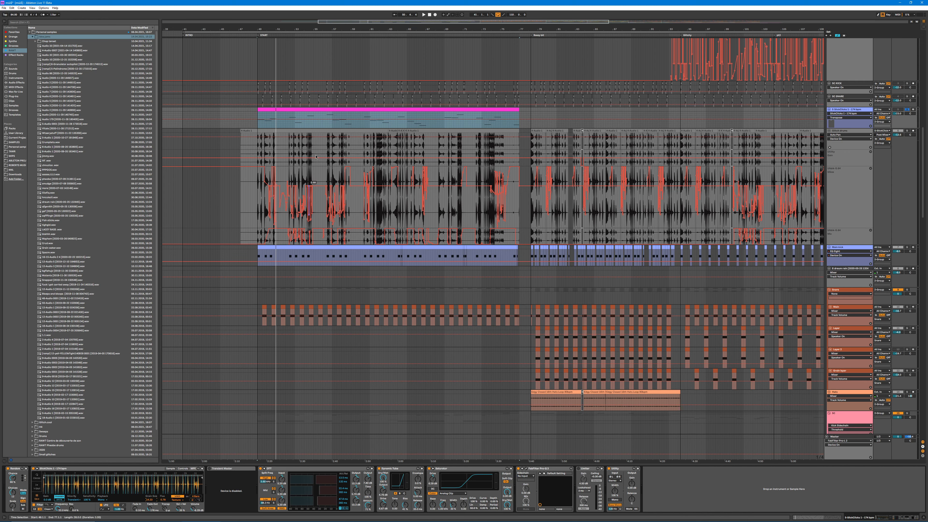
{"action": "key", "text": "space"}
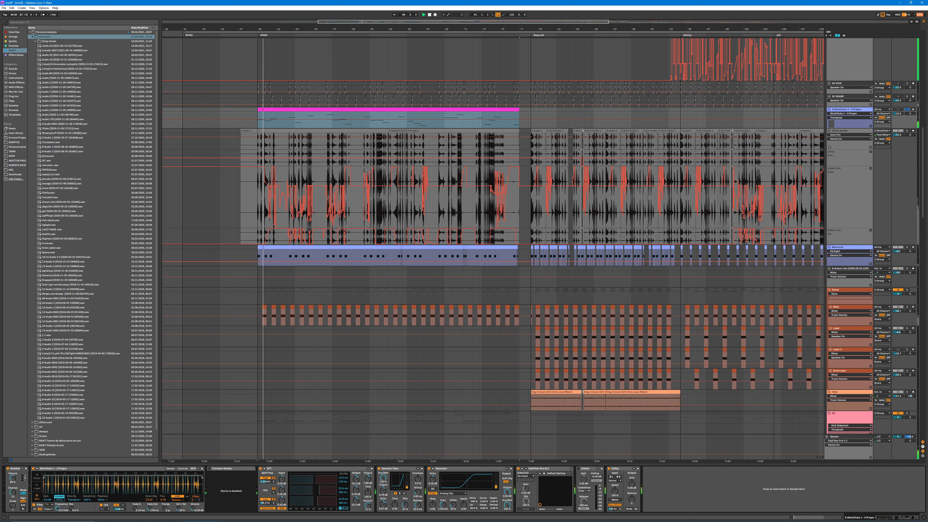
{"action": "left_click_drag", "start_coordinate": [150, 499], "coordinate": [150, 471]}
{"action": "left_click_drag", "start_coordinate": [165, 508], "coordinate": [164, 497]}
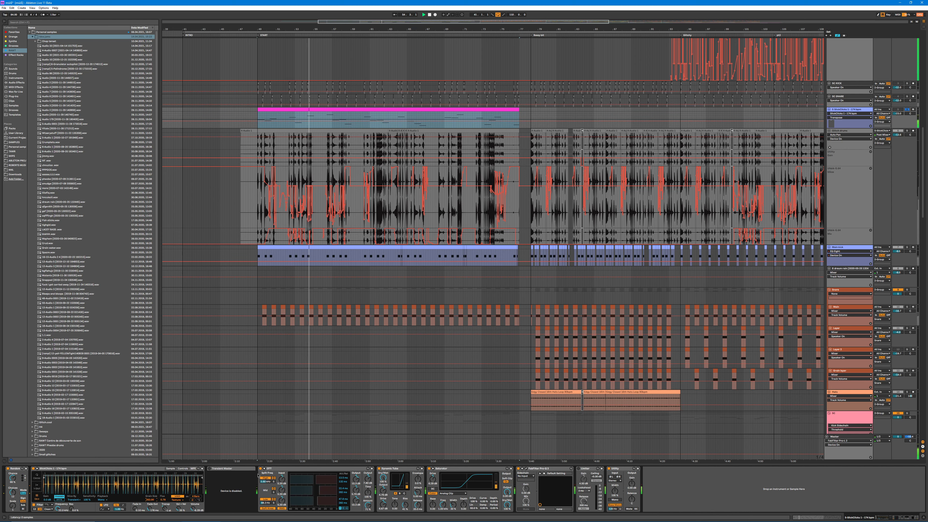
Step: Compare the pink-clip track with Dynamic Tube and Saturator bypassed, and inspect its Pro-Q 3 equalizer curve
{"action": "left_click", "coordinate": [392, 467]}
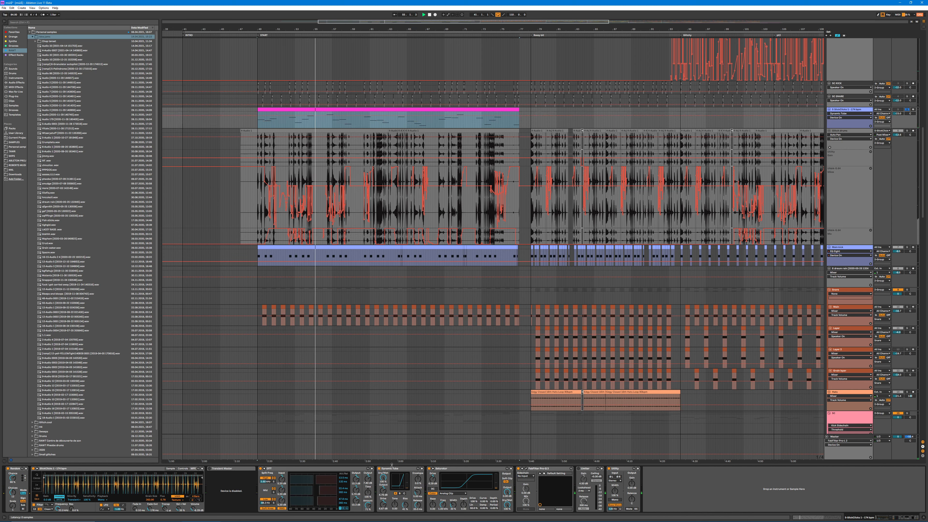
{"action": "left_click", "coordinate": [430, 469]}
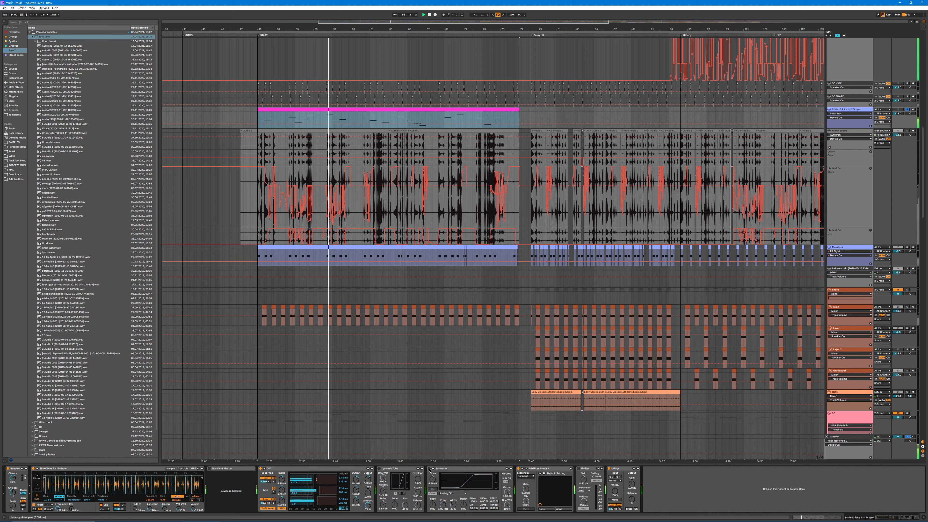
{"action": "left_click", "coordinate": [417, 469]}
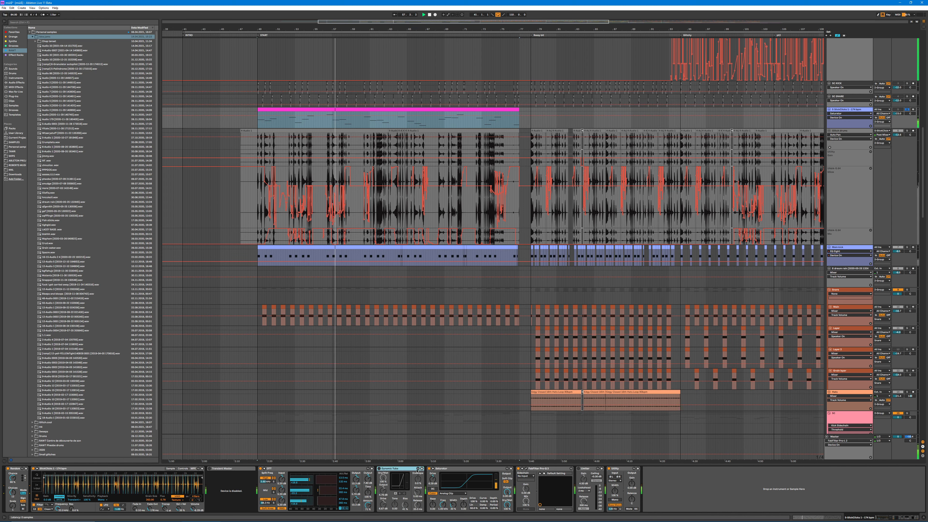
{"action": "left_click", "coordinate": [526, 468]}
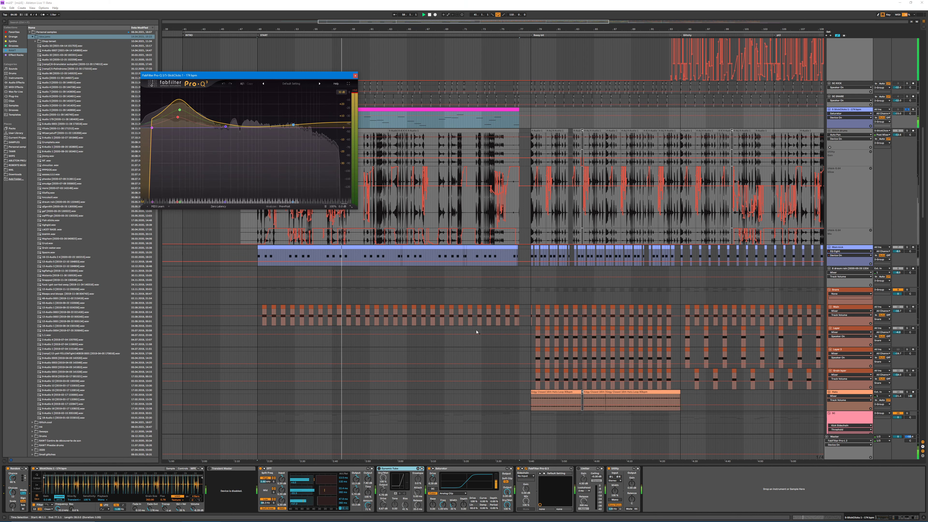
{"action": "left_click", "coordinate": [355, 76]}
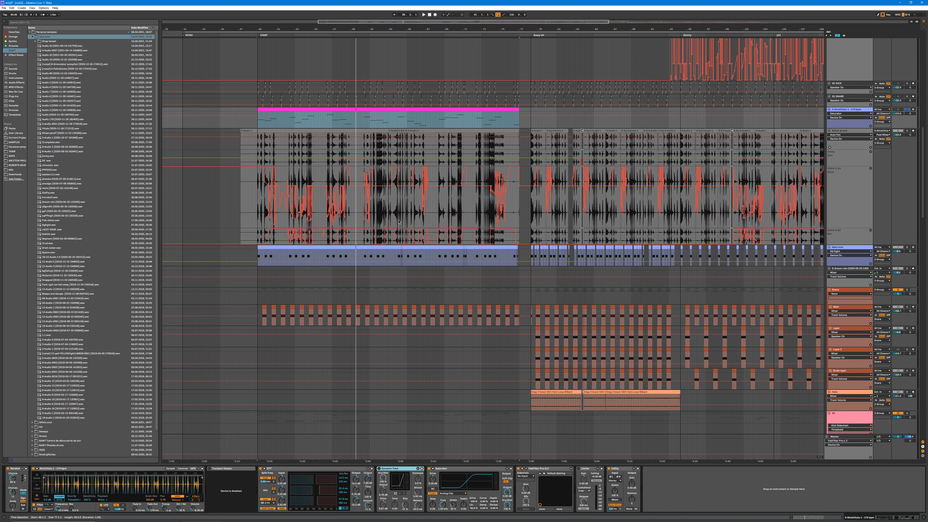
Step: Play the blue kick clip from its start at the START section and inspect the kick track's device chain
{"action": "scroll", "coordinate": [510, 207], "scroll_direction": "down", "scroll_amount": 2}
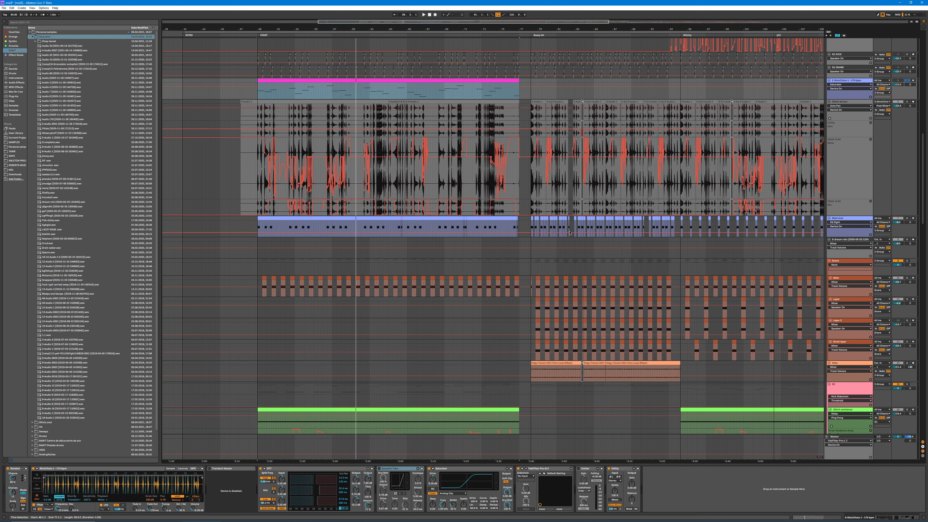
{"action": "scroll", "coordinate": [507, 197], "scroll_direction": "down", "scroll_amount": 3}
{"action": "scroll", "coordinate": [506, 192], "scroll_direction": "up", "scroll_amount": 1}
{"action": "scroll", "coordinate": [506, 191], "scroll_direction": "down", "scroll_amount": 2}
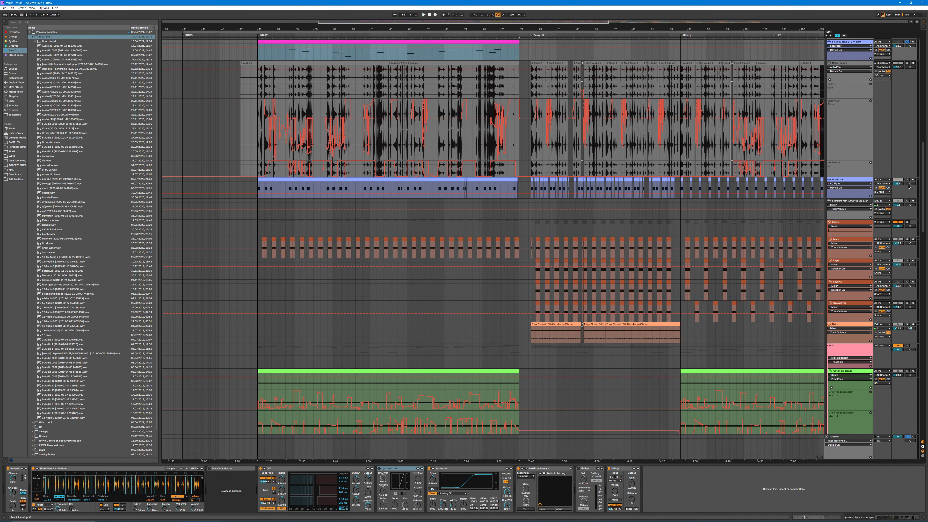
{"action": "left_click", "coordinate": [281, 181]}
{"action": "key", "text": "space"}
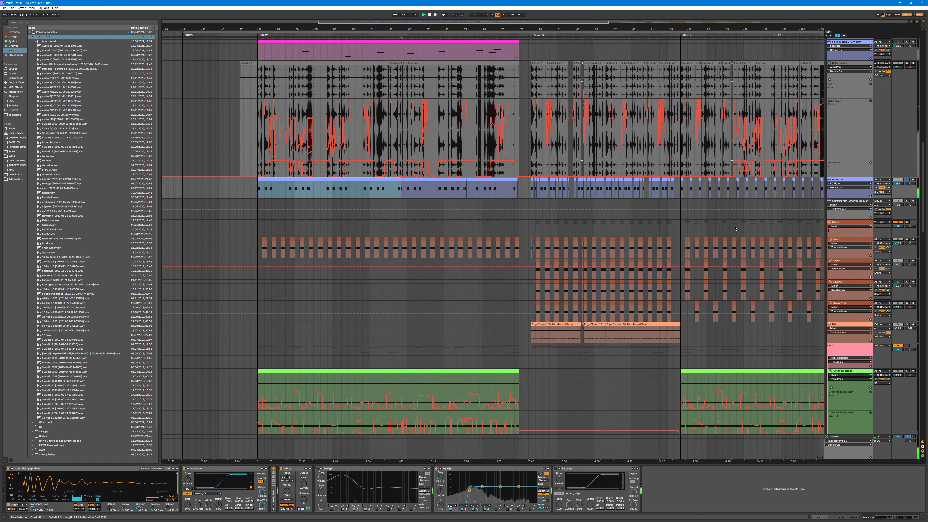
Step: Display the sampler of the main snare track in the Snare group
{"action": "scroll", "coordinate": [360, 199], "scroll_direction": "down", "scroll_amount": 2}
{"action": "scroll", "coordinate": [360, 199], "scroll_direction": "down", "scroll_amount": 2}
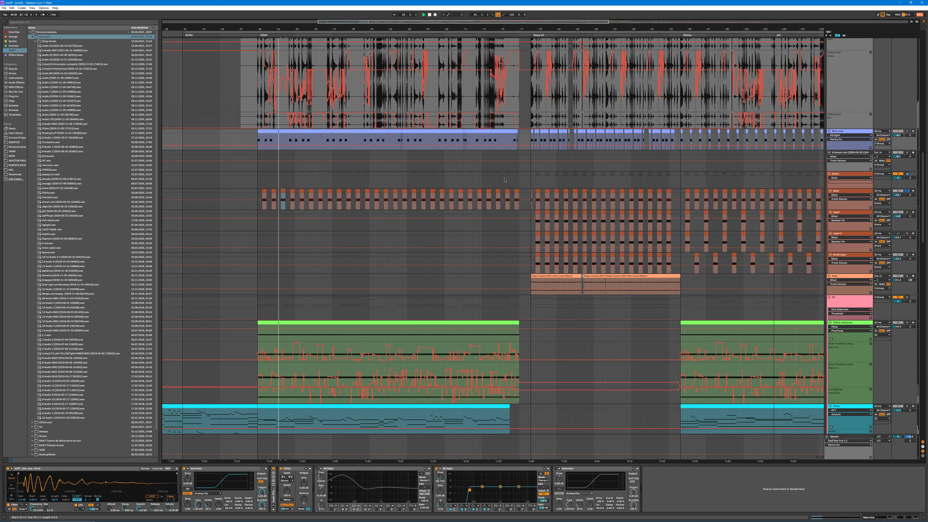
{"action": "left_click", "coordinate": [864, 194]}
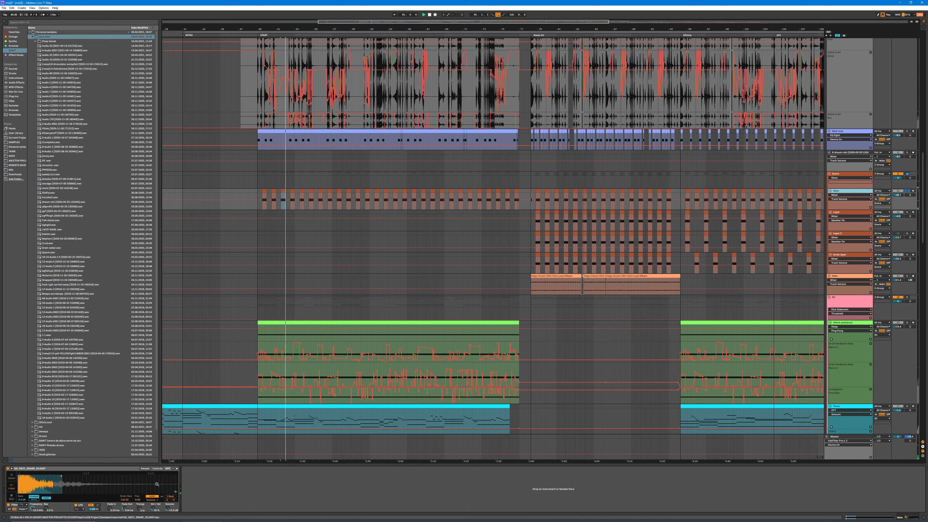
Step: Solo the Glitch ambience track and select its green clip to view the device chain during playback
{"action": "scroll", "coordinate": [416, 349], "scroll_direction": "down", "scroll_amount": 1}
{"action": "scroll", "coordinate": [416, 349], "scroll_direction": "down", "scroll_amount": 5}
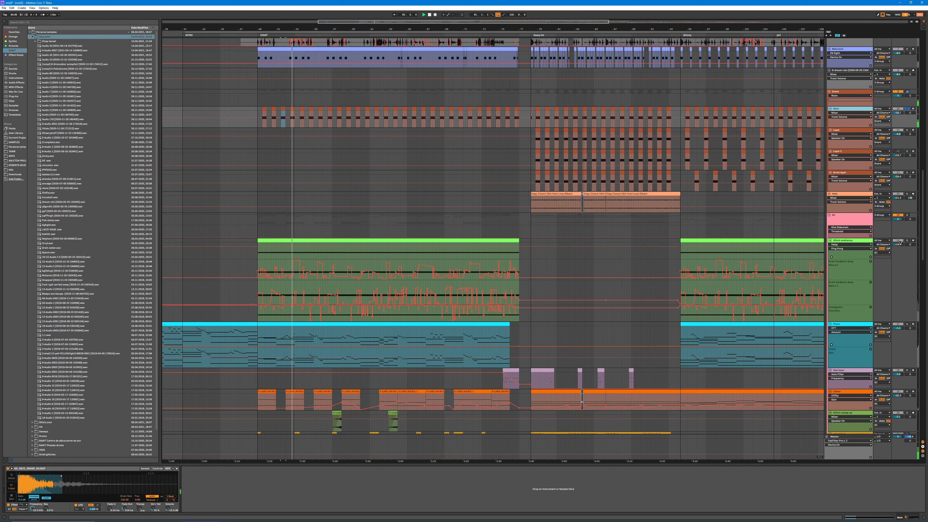
{"action": "left_click", "coordinate": [906, 240]}
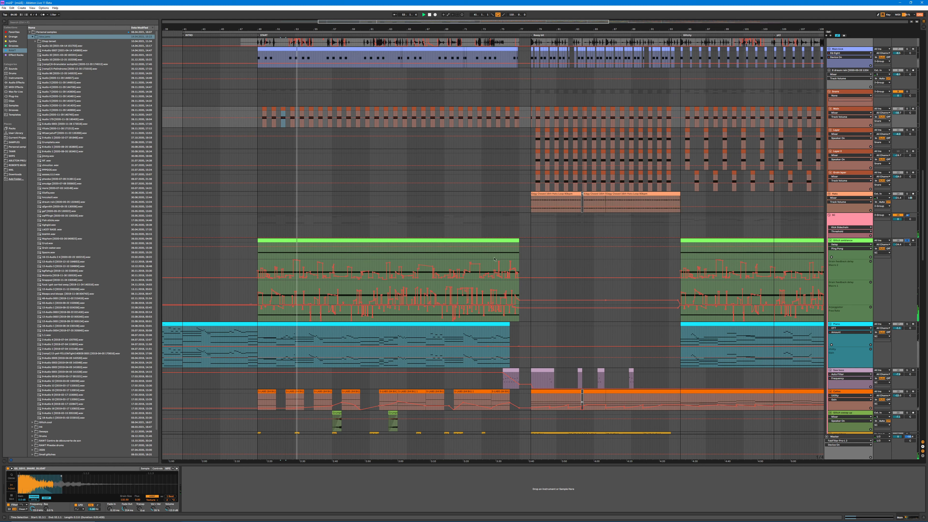
{"action": "left_click", "coordinate": [379, 241]}
{"action": "scroll", "coordinate": [277, 387], "scroll_direction": "down", "scroll_amount": 2}
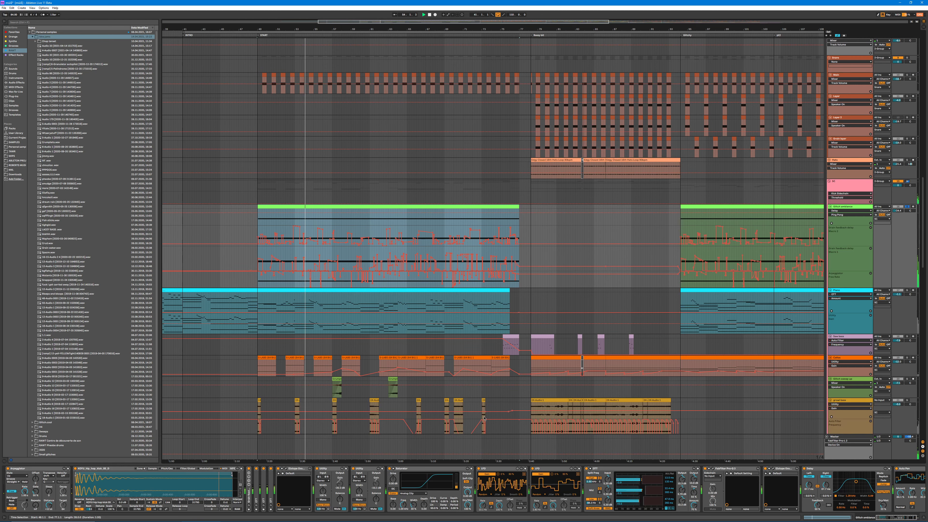
{"action": "scroll", "coordinate": [277, 387], "scroll_direction": "down", "scroll_amount": 1}
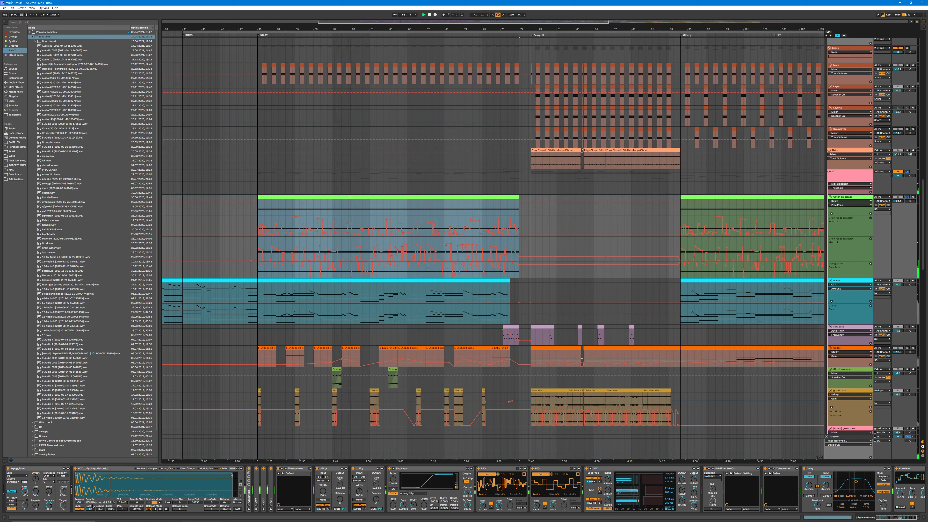
Step: Examine the Glitch ambience track's Sampler pages and its Arpeggiator rate automation, re-enabling the automation after nudging the rate
{"action": "left_click", "coordinate": [224, 469]}
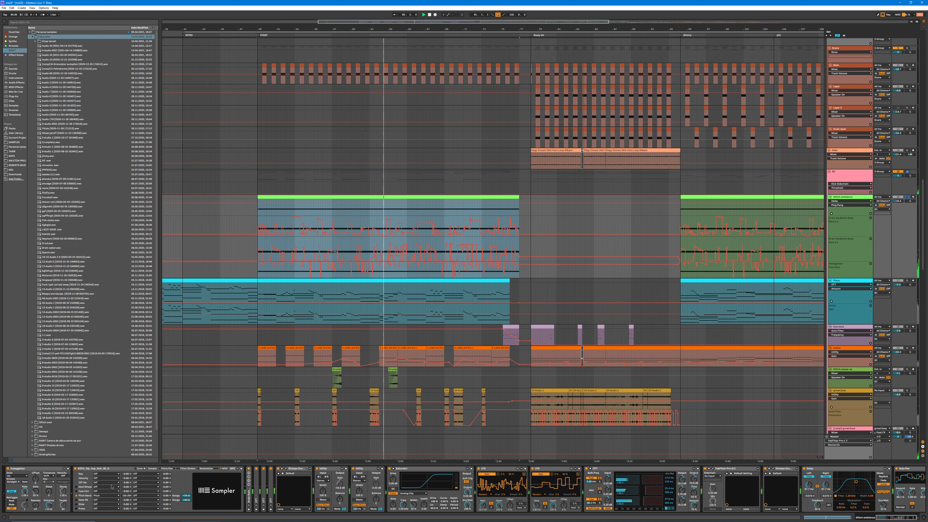
{"action": "left_click", "coordinate": [140, 468]}
{"action": "left_click", "coordinate": [152, 468]}
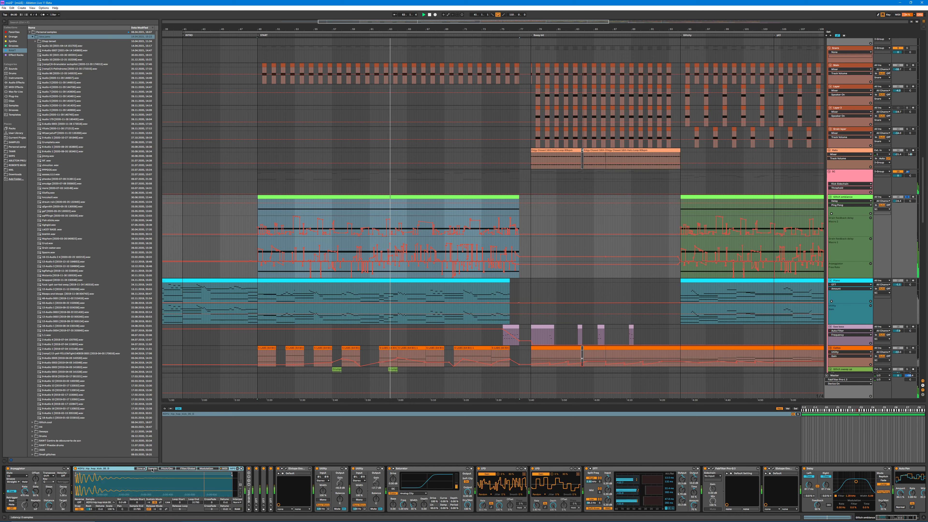
{"action": "left_click", "coordinate": [140, 468]}
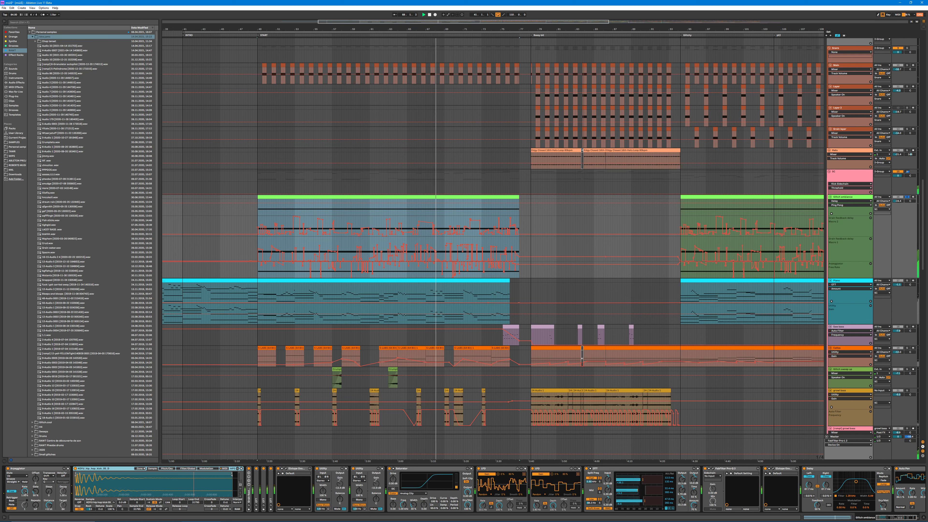
{"action": "left_click_drag", "start_coordinate": [26, 492], "coordinate": [27, 490]}
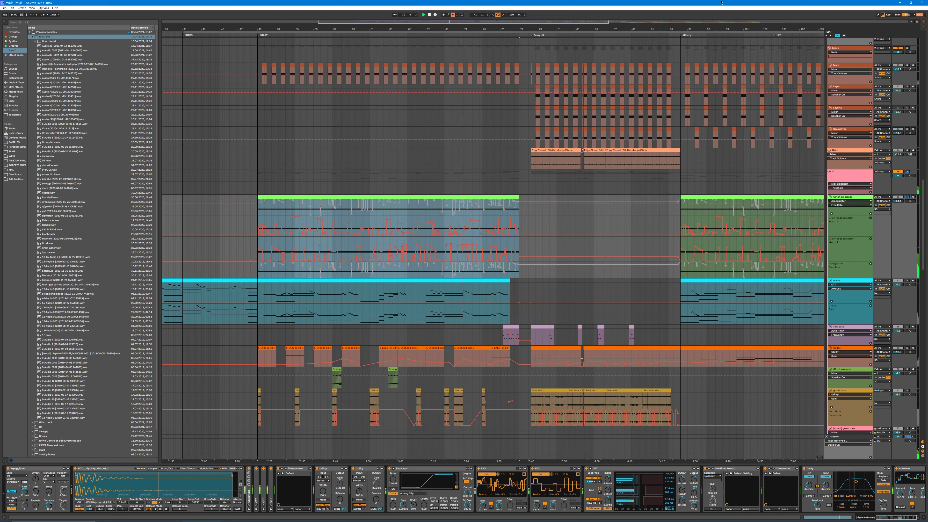
{"action": "left_click", "coordinate": [452, 15]}
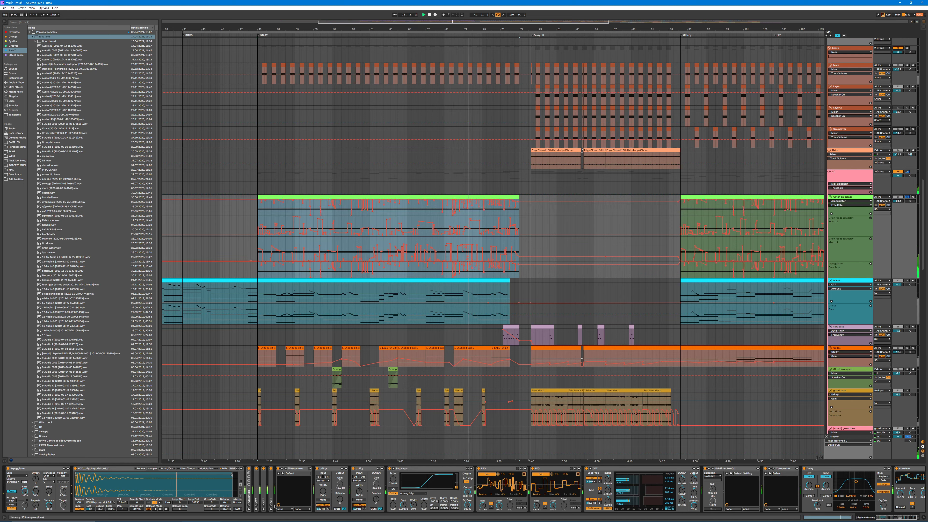
Step: Copy the feedback delay rack from Glitch ambience onto the Piano track and delete the automation of its first two macros
{"action": "double_click", "coordinate": [249, 498]}
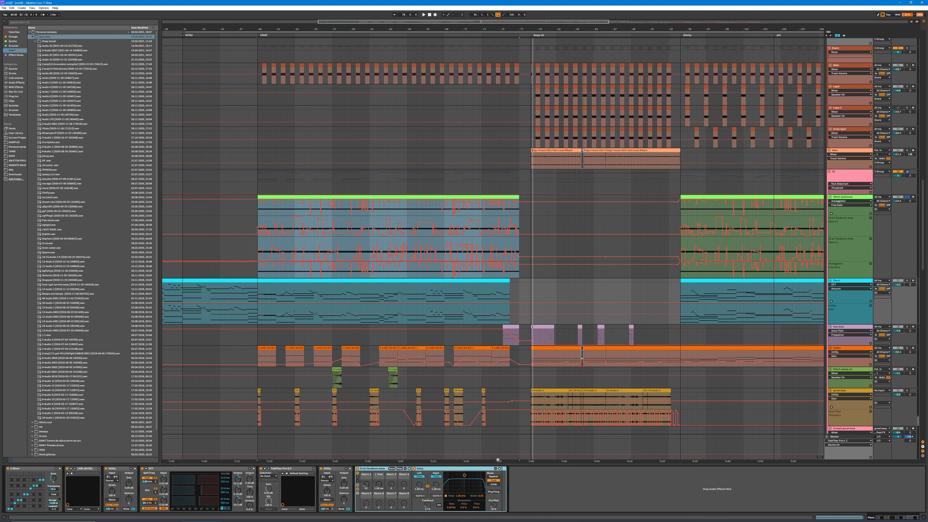
{"action": "right_click", "coordinate": [366, 483]}
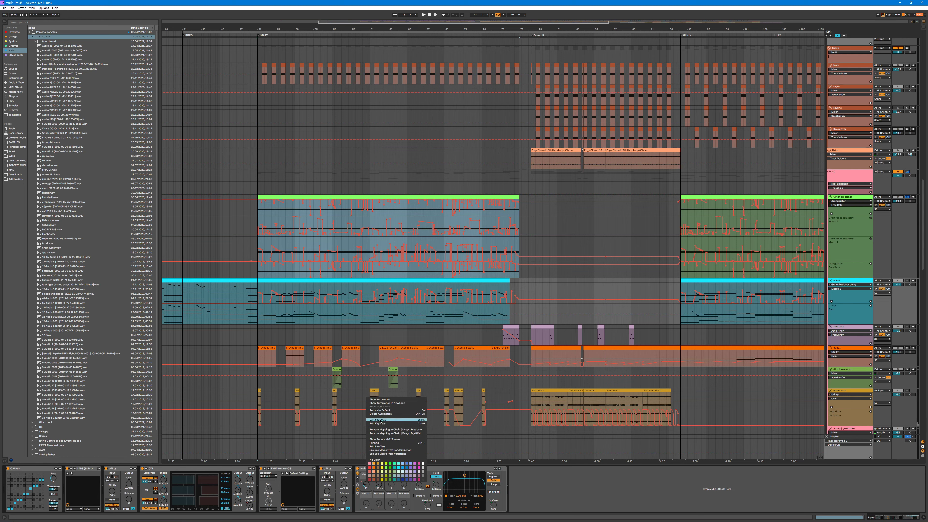
{"action": "right_click", "coordinate": [378, 487]}
{"action": "right_click", "coordinate": [378, 487]}
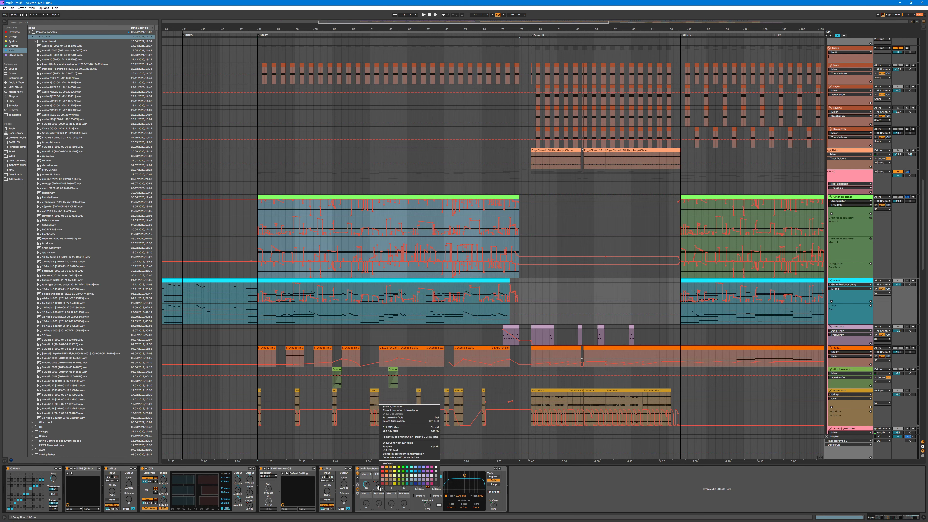
{"action": "left_click", "coordinate": [390, 421]}
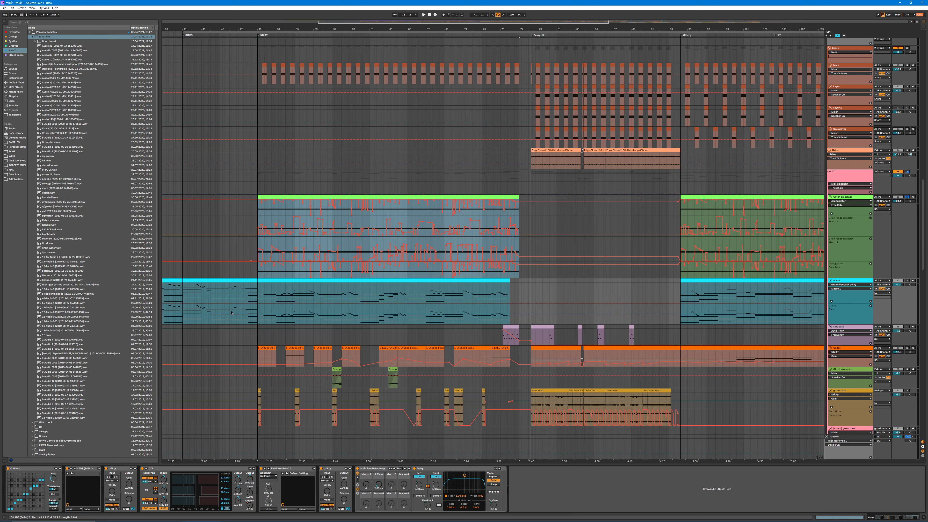
Step: Play the intro part of the Piano clip while adjusting the feedback delay rack's first two macros, and bypass the rack
{"action": "left_click", "coordinate": [206, 281]}
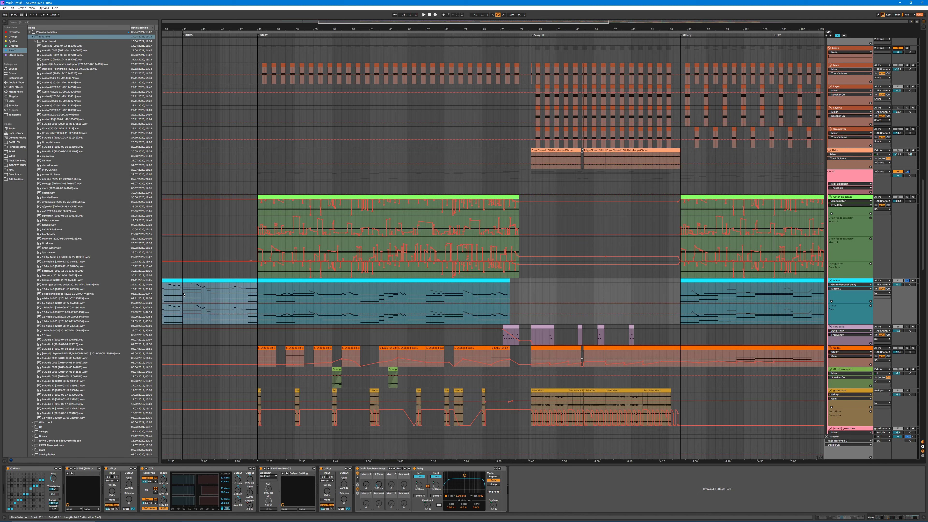
{"action": "key", "text": "space"}
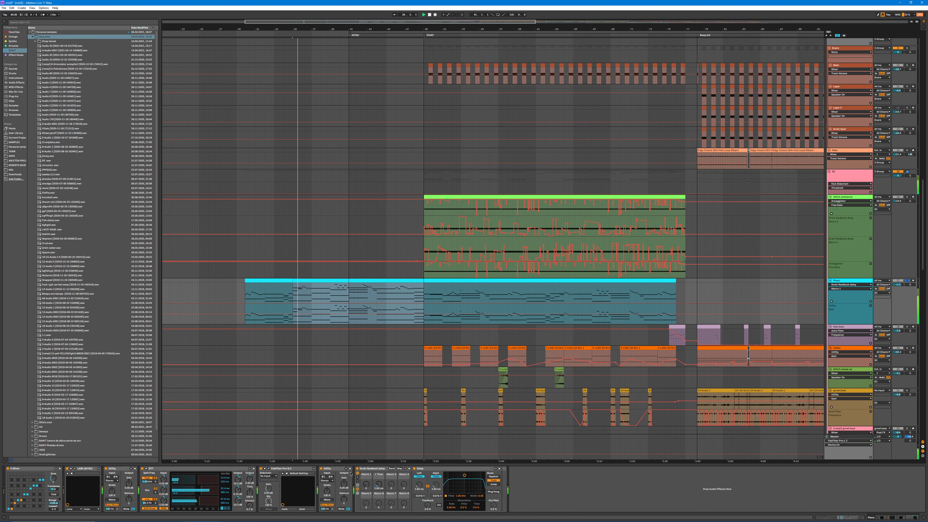
{"action": "left_click_drag", "start_coordinate": [367, 485], "coordinate": [366, 448]}
{"action": "left_click_drag", "start_coordinate": [378, 486], "coordinate": [378, 457]}
{"action": "left_click", "coordinate": [378, 485]}
{"action": "key", "text": "space"}
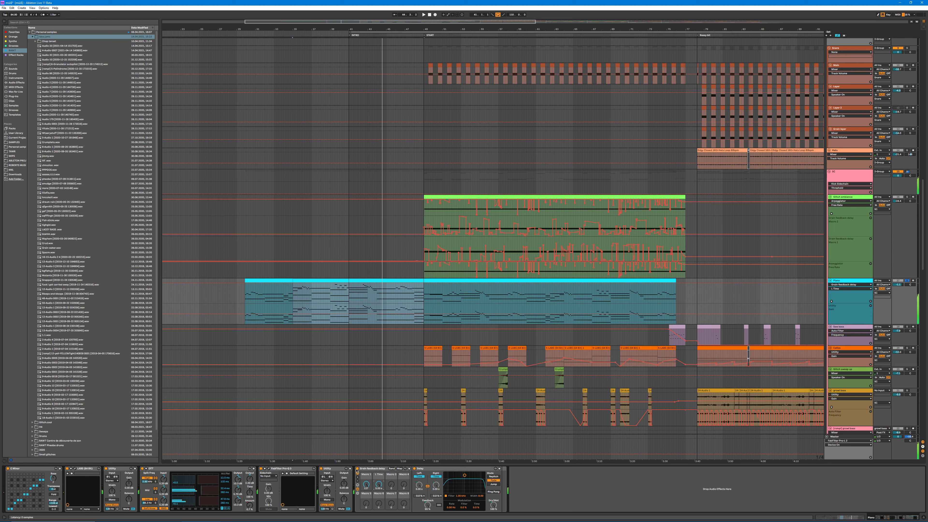
{"action": "left_click", "coordinate": [357, 469]}
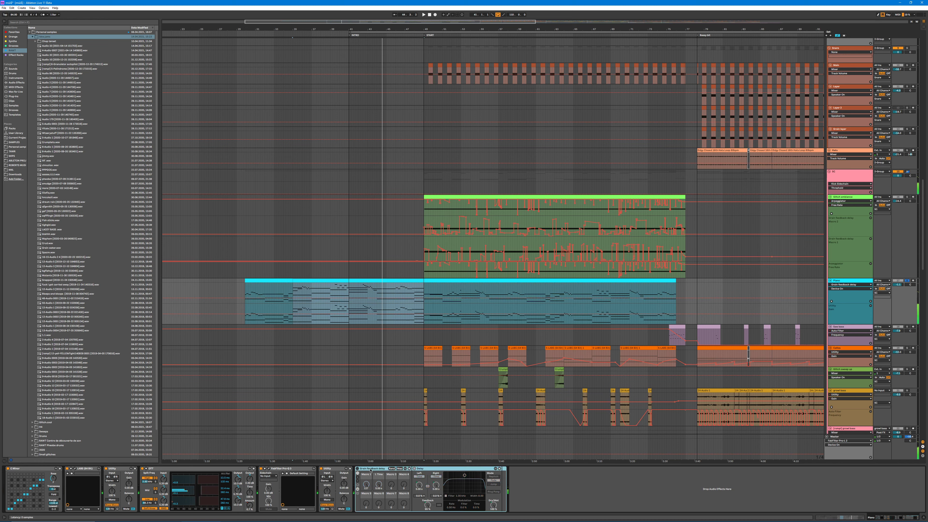
Step: Return to the Glitch ambience track's green clip and inspect its Ozone 5 stereo imager
{"action": "left_click", "coordinate": [590, 229]}
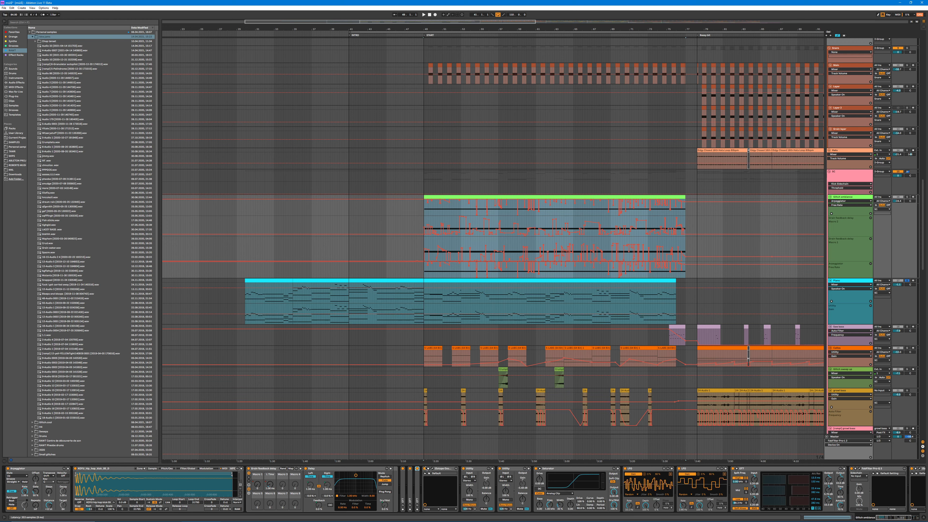
{"action": "left_click", "coordinate": [432, 470]}
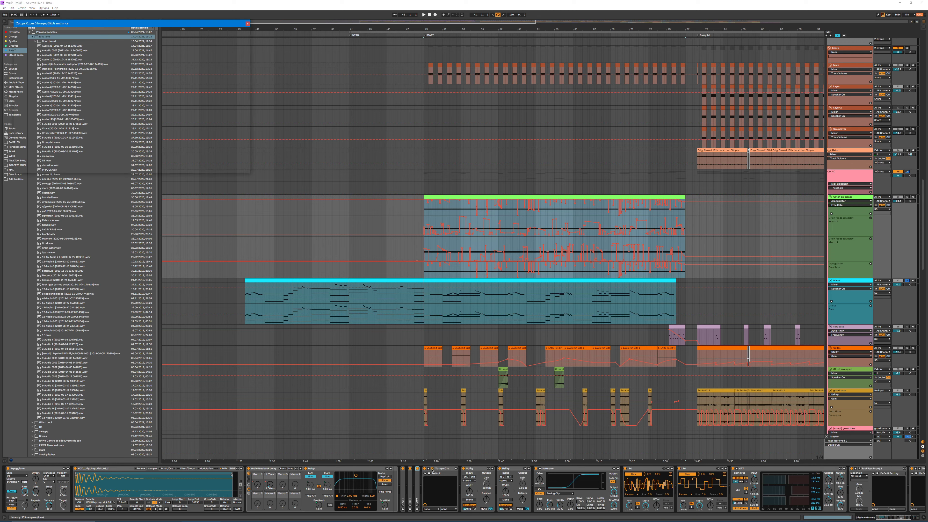
{"action": "left_click", "coordinate": [247, 24]}
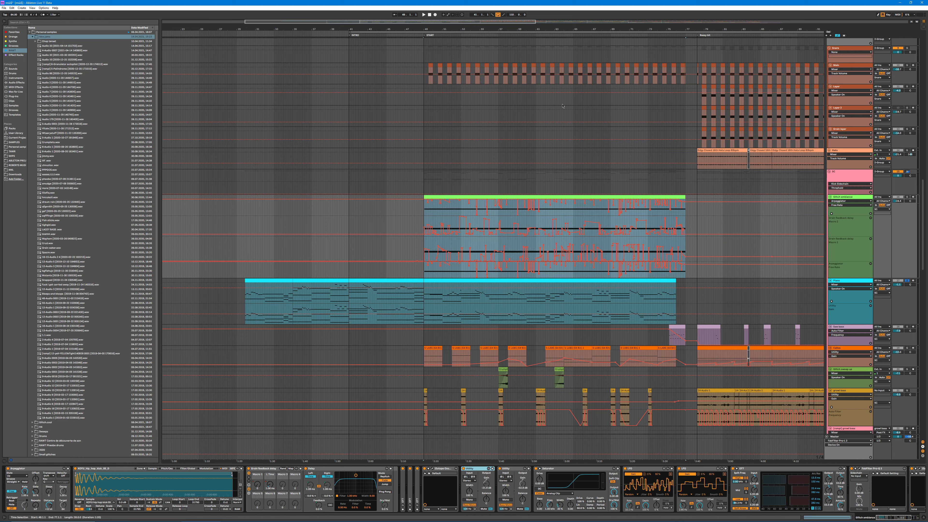
Step: Play the soloed Glitch ambience track and bypass the Utility that follows the Ozone imager
{"action": "left_click", "coordinate": [906, 197]}
{"action": "key", "text": "space"}
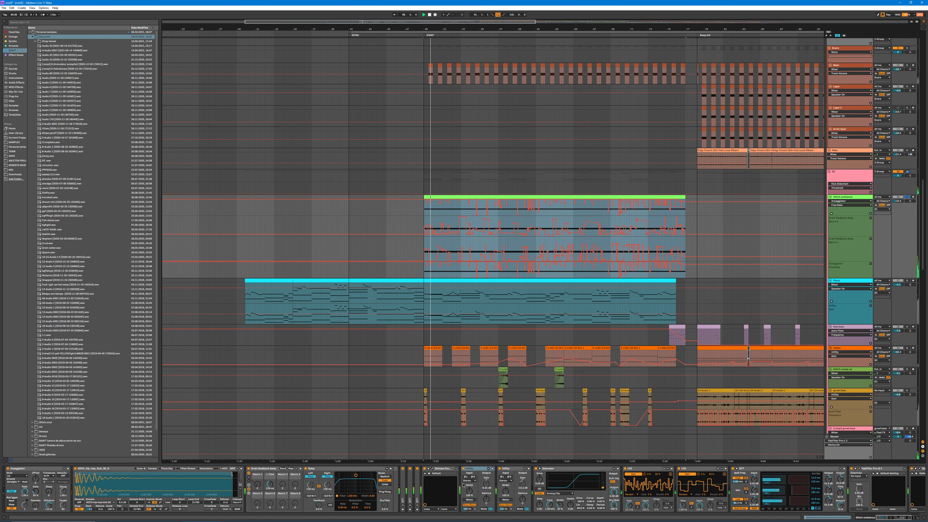
{"action": "left_click", "coordinate": [464, 470]}
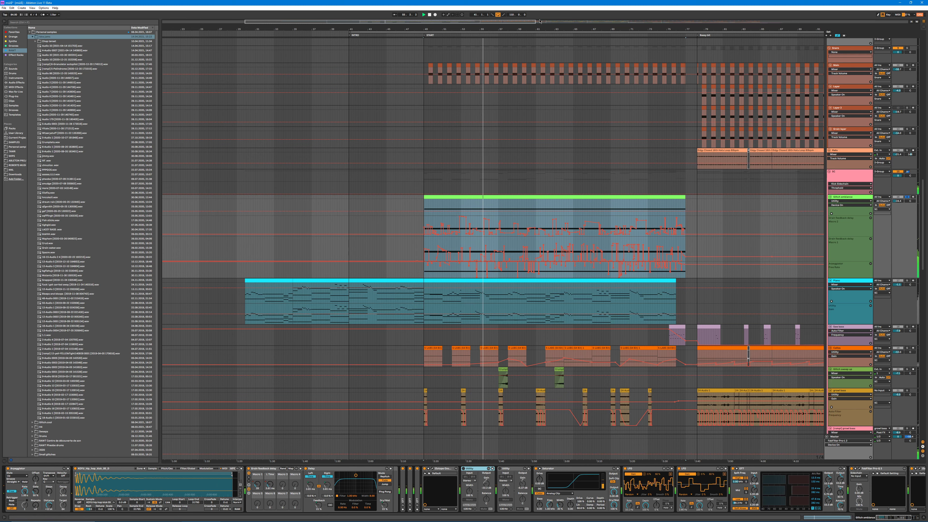
{"action": "left_click_drag", "start_coordinate": [586, 341], "coordinate": [533, 338]}
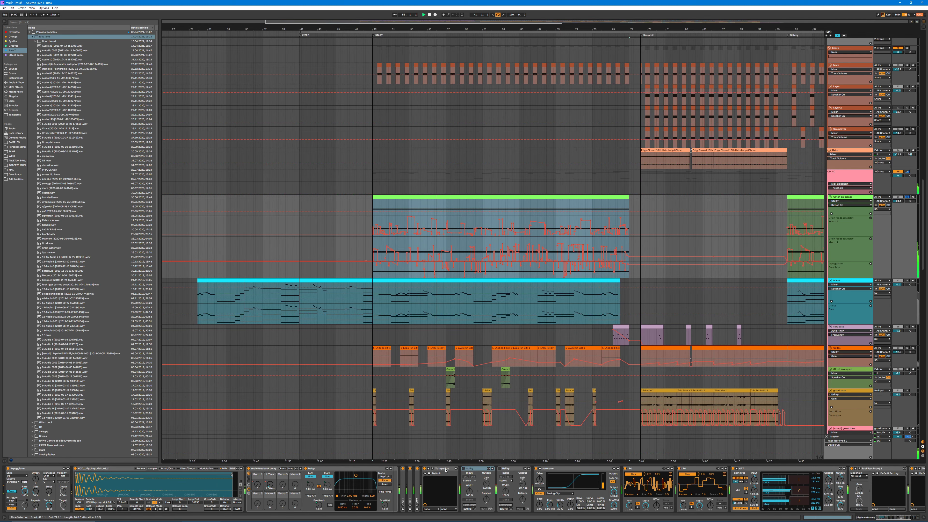
Step: Toggle the three folded effects ahead of the Ozone imager and switch the Utility devices back on
{"action": "left_click", "coordinate": [403, 469]}
{"action": "left_click", "coordinate": [410, 468]}
{"action": "left_click", "coordinate": [417, 468]}
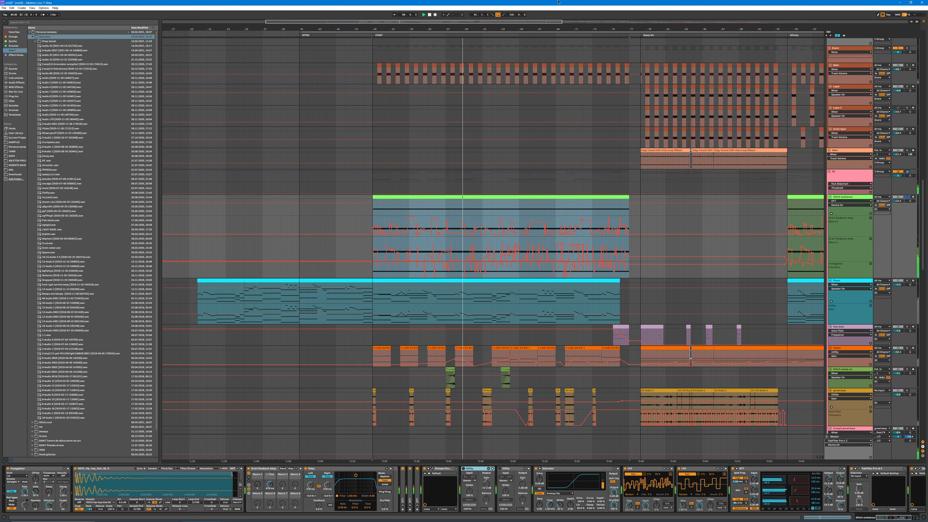
{"action": "left_click_drag", "start_coordinate": [506, 30], "coordinate": [444, 45]}
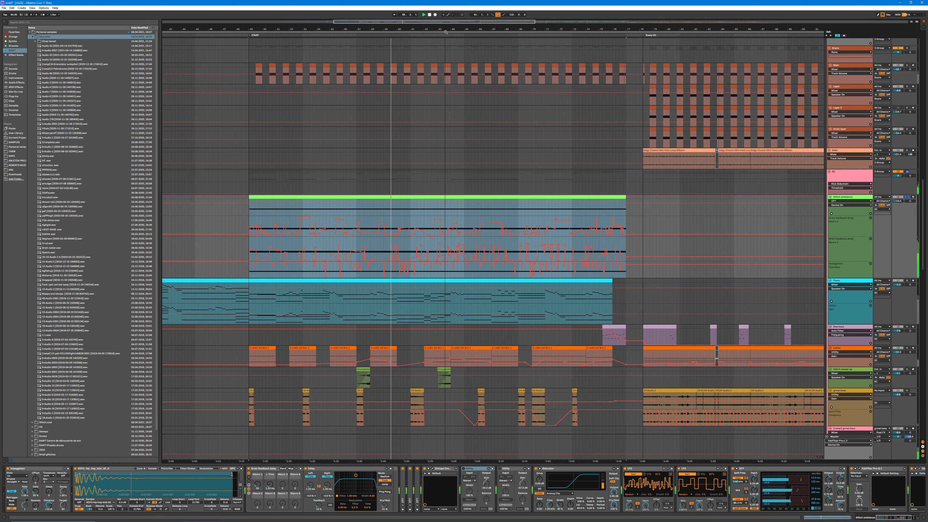
{"action": "left_click", "coordinate": [463, 468]}
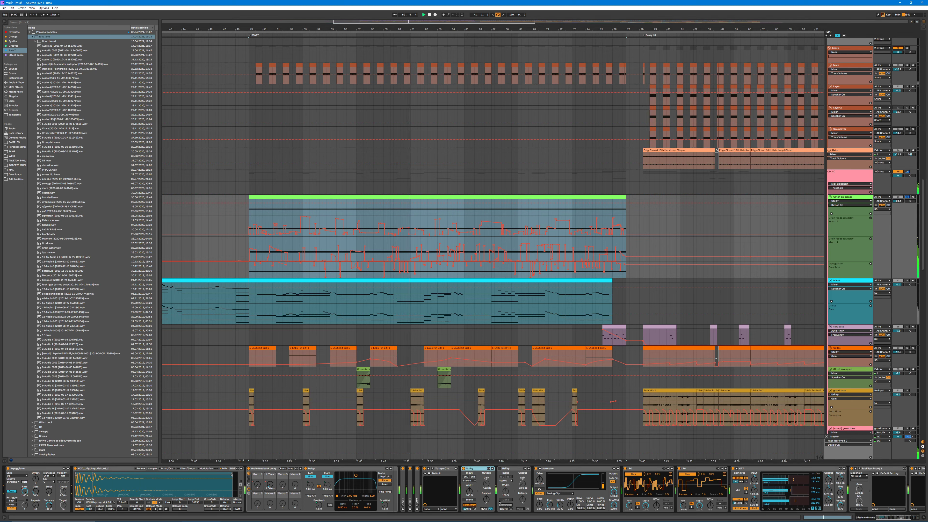
{"action": "left_click", "coordinate": [506, 506]}
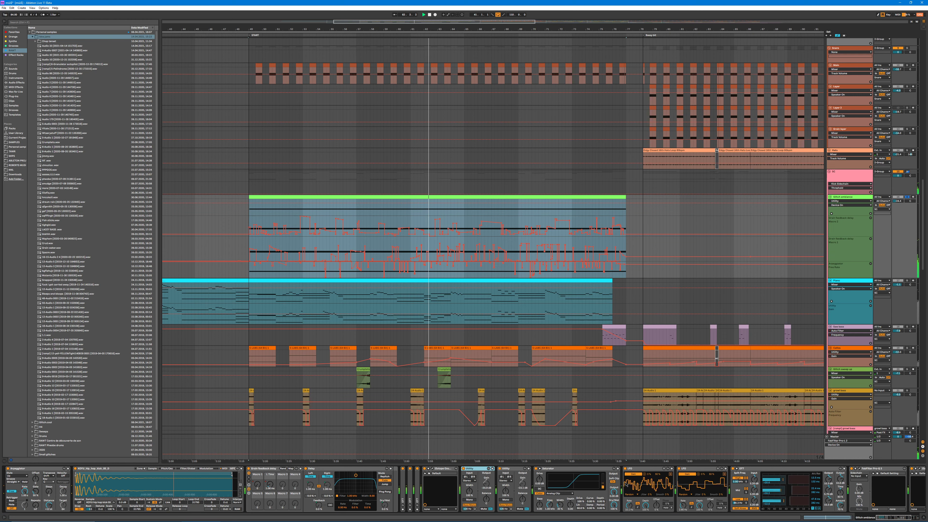
Step: Compare the Glitch ambience track with its Saturator bypassed and active
{"action": "left_click", "coordinate": [887, 518]}
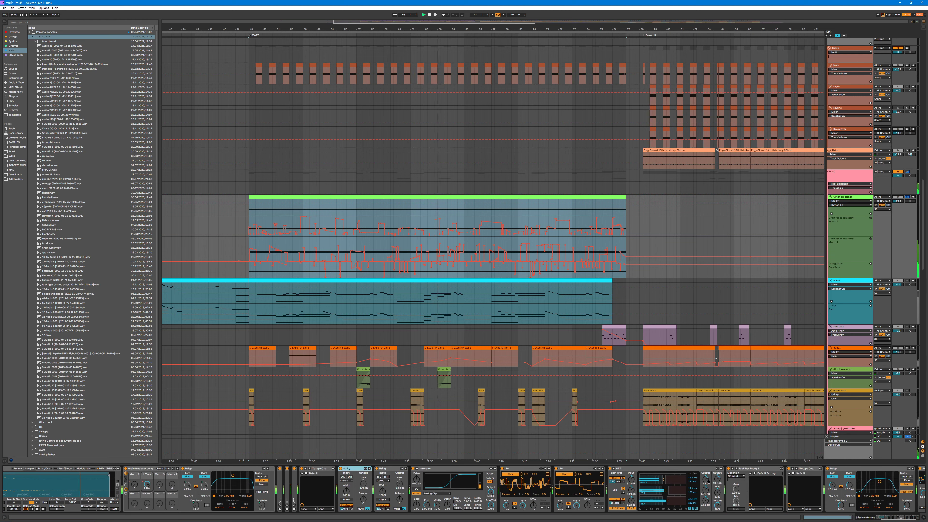
{"action": "left_click", "coordinate": [412, 469]}
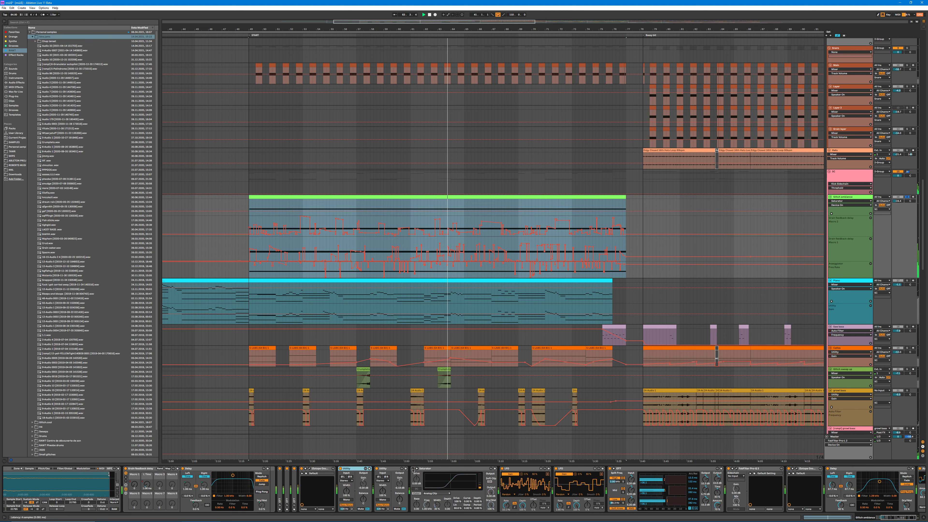
{"action": "left_click", "coordinate": [413, 469]}
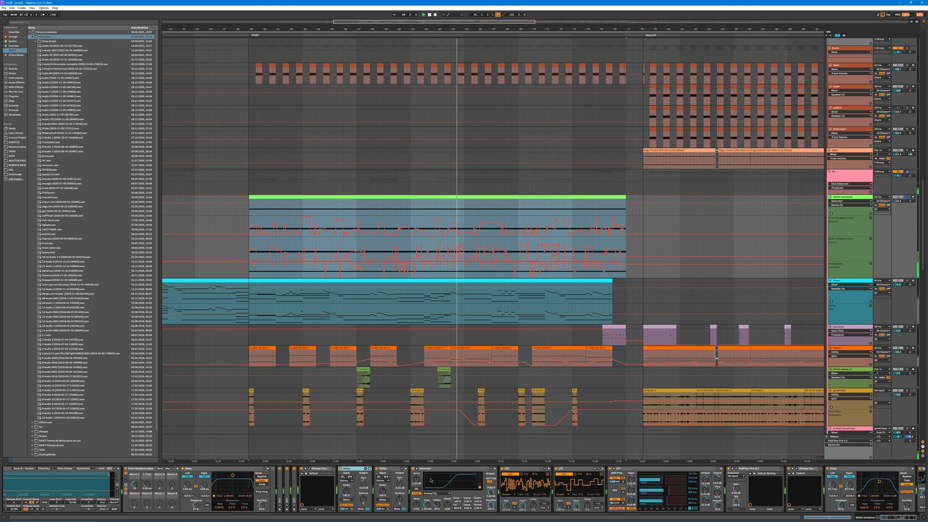
Step: Inspect the FabFilter Pro-Q 3 equalizer and the second Ozone 5 stereo imager near the end of the Glitch ambience chain
{"action": "left_click", "coordinate": [890, 519]}
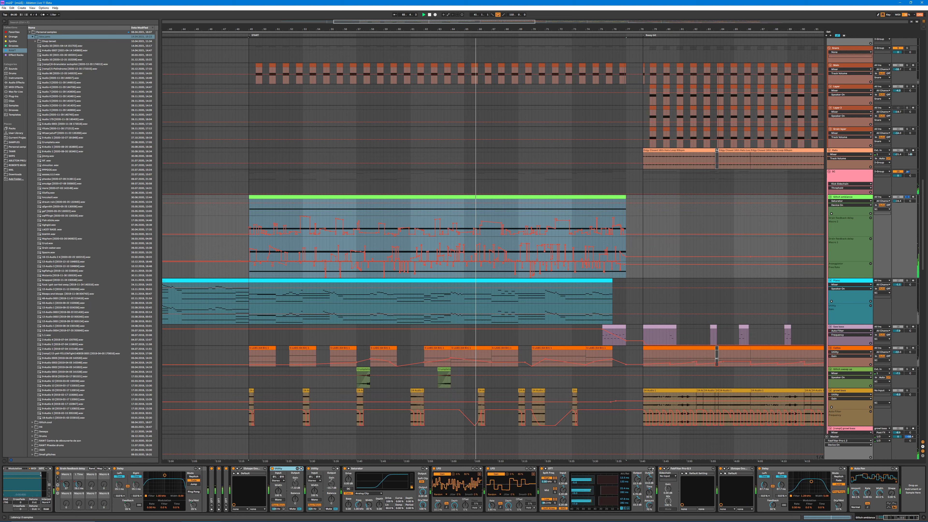
{"action": "left_click", "coordinate": [668, 468]}
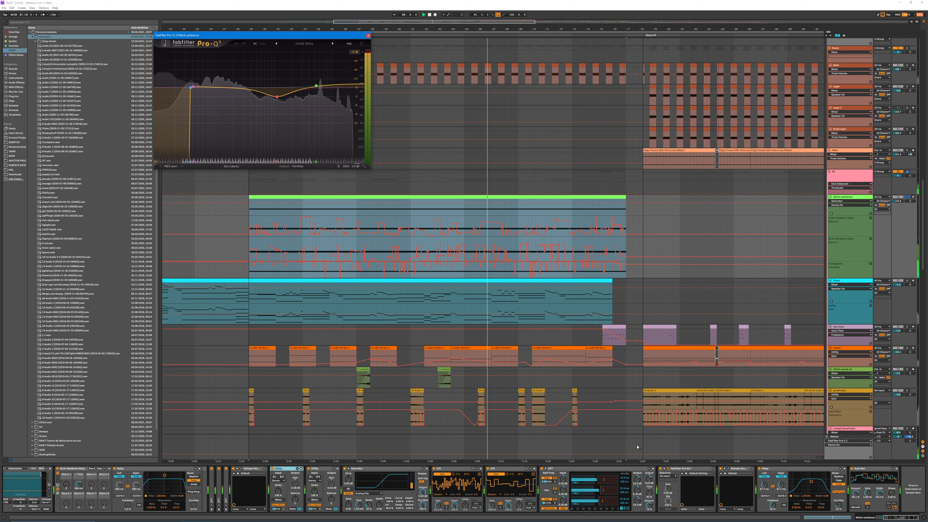
{"action": "left_click", "coordinate": [368, 35]}
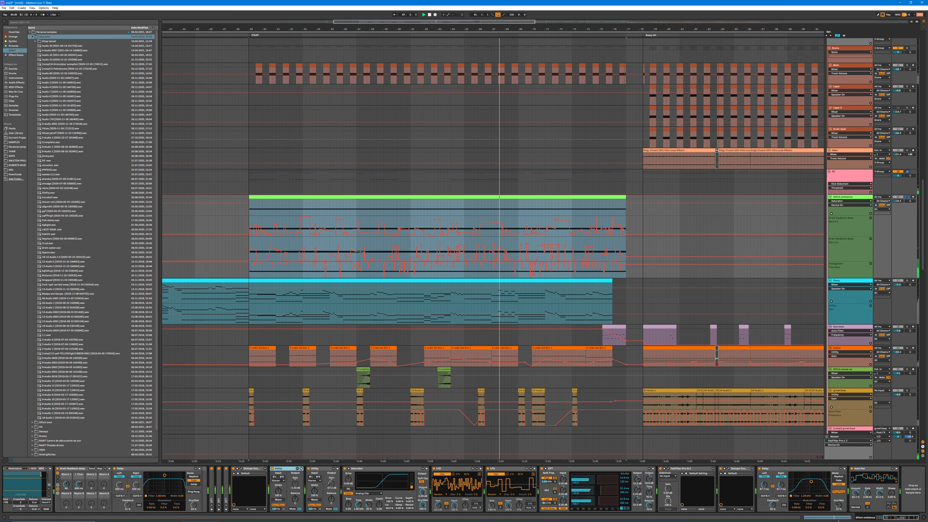
{"action": "left_click", "coordinate": [728, 469]}
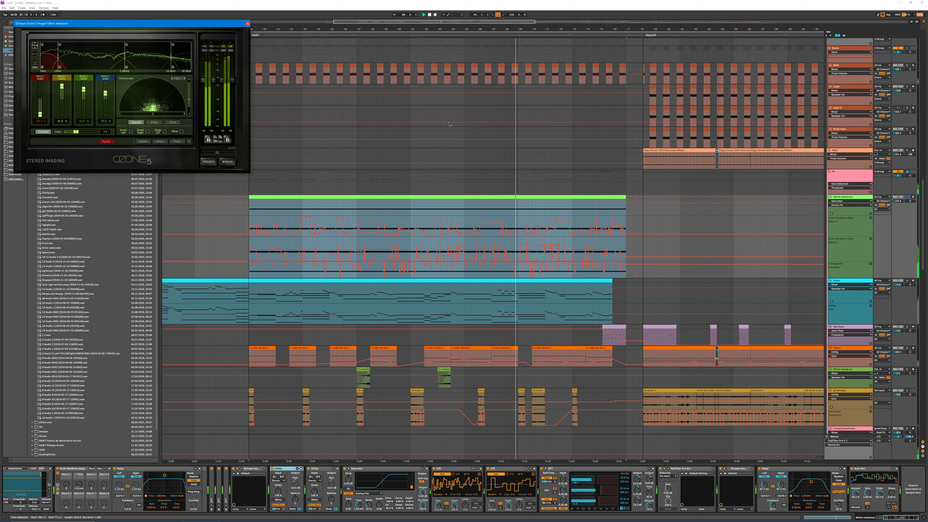
{"action": "left_click", "coordinate": [248, 24]}
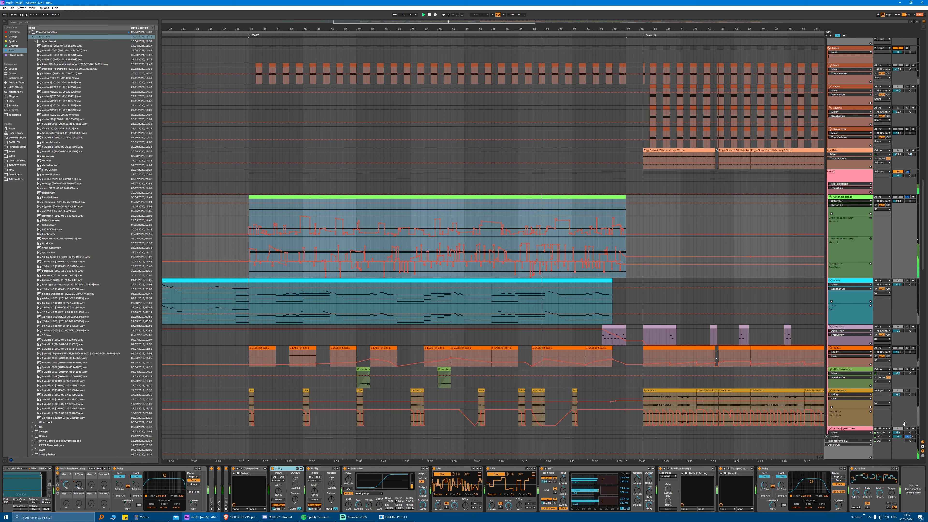
Step: Select the short purple bass clip at the end of the first section and play it soloed
{"action": "left_click", "coordinate": [318, 207]}
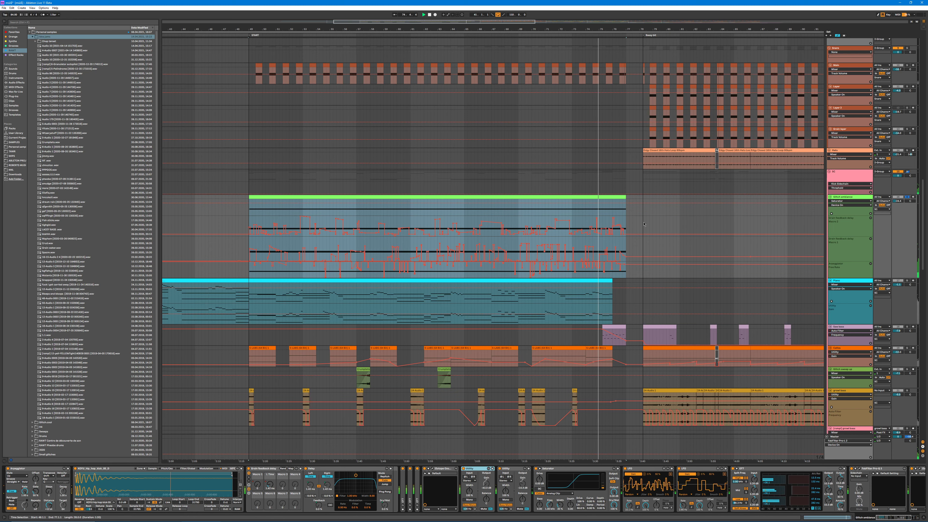
{"action": "left_click_drag", "start_coordinate": [641, 31], "coordinate": [421, 38]}
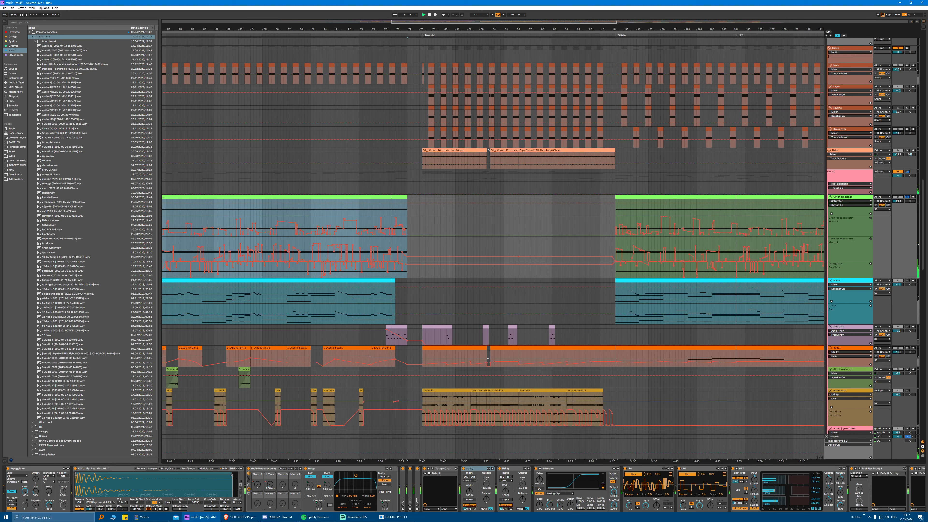
{"action": "left_click", "coordinate": [902, 518]}
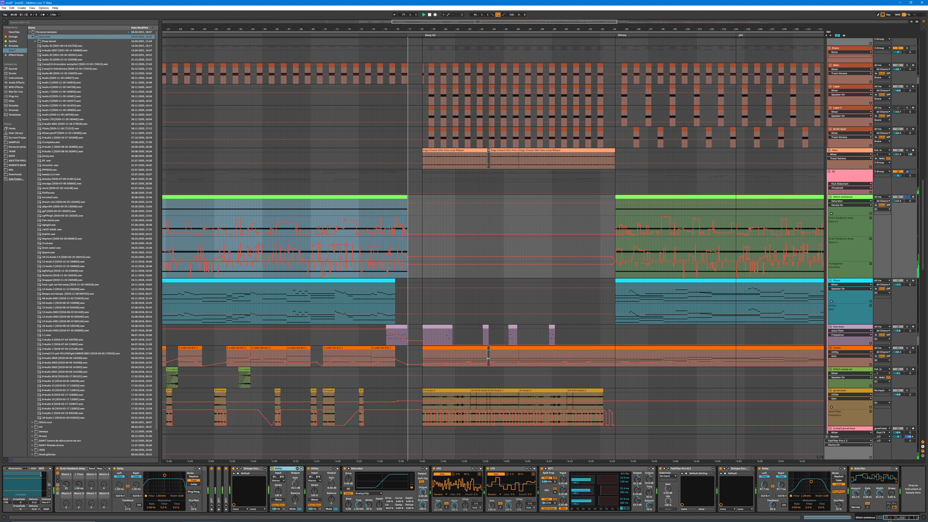
{"action": "left_click_drag", "start_coordinate": [425, 31], "coordinate": [545, 29]}
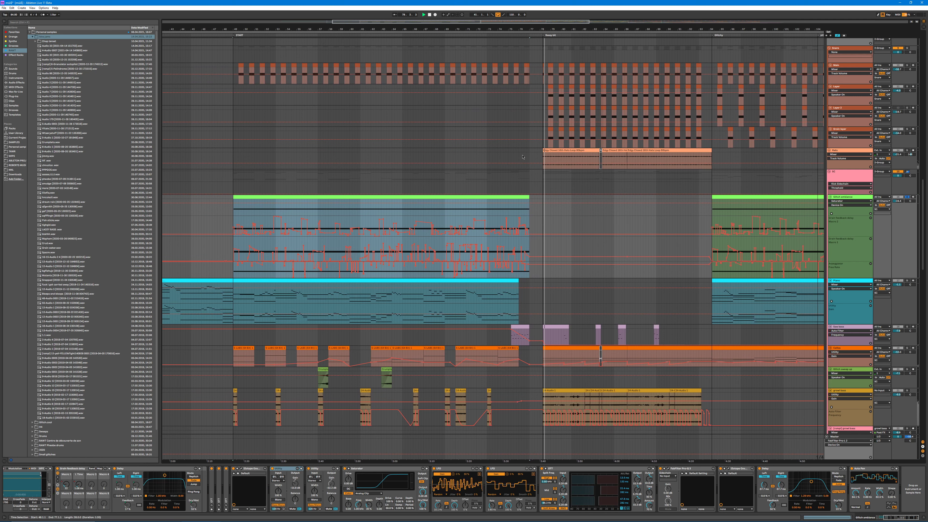
{"action": "left_click_drag", "start_coordinate": [449, 30], "coordinate": [481, 29]}
{"action": "scroll", "coordinate": [498, 237], "scroll_direction": "down", "scroll_amount": 5}
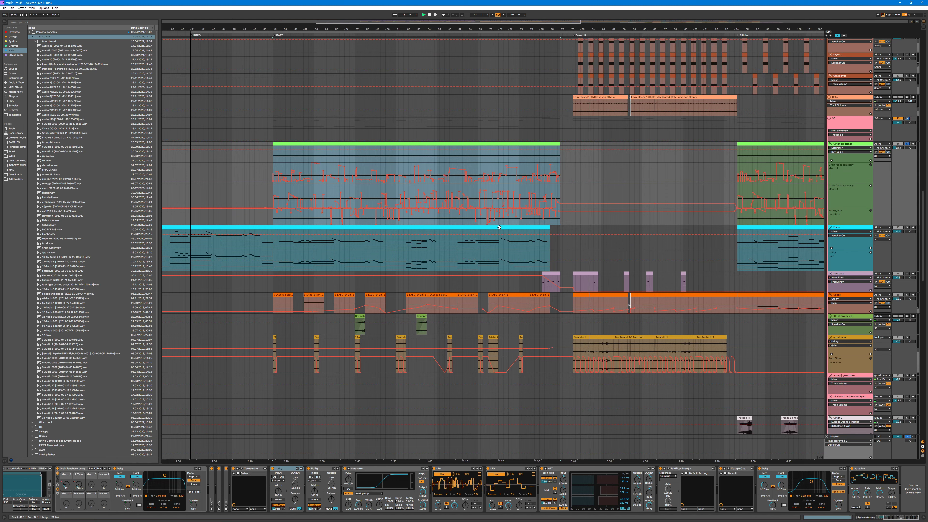
{"action": "scroll", "coordinate": [529, 252], "scroll_direction": "up", "scroll_amount": 2}
{"action": "scroll", "coordinate": [559, 266], "scroll_direction": "down", "scroll_amount": 3}
{"action": "left_click", "coordinate": [558, 270]}
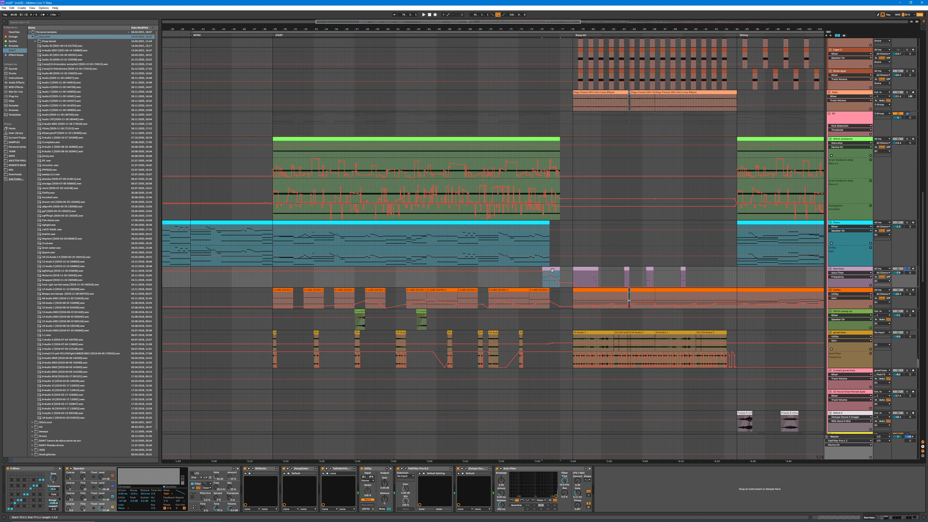
{"action": "key", "text": "space"}
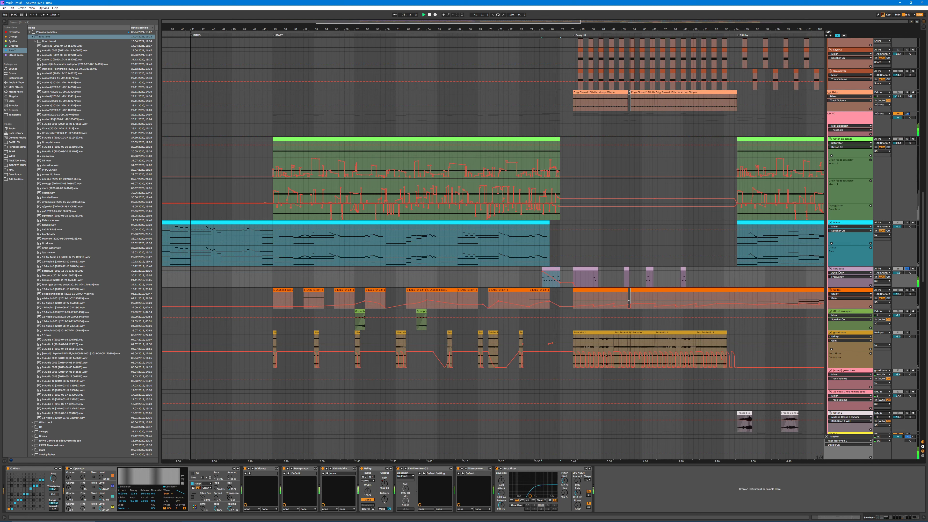
Step: Examine the MIDI notes of the short purple bass clip, return to the device chain and play the clip again
{"action": "double_click", "coordinate": [543, 270]}
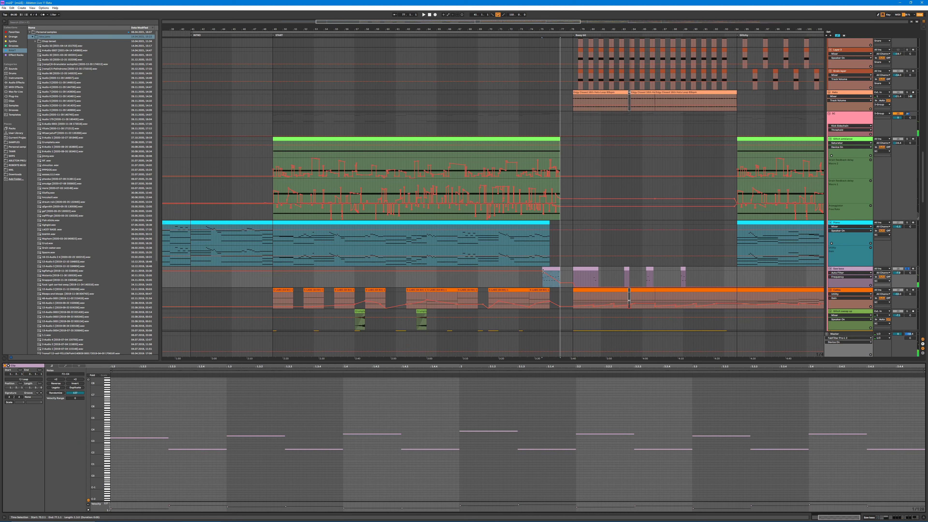
{"action": "key", "text": "shift+Tab"}
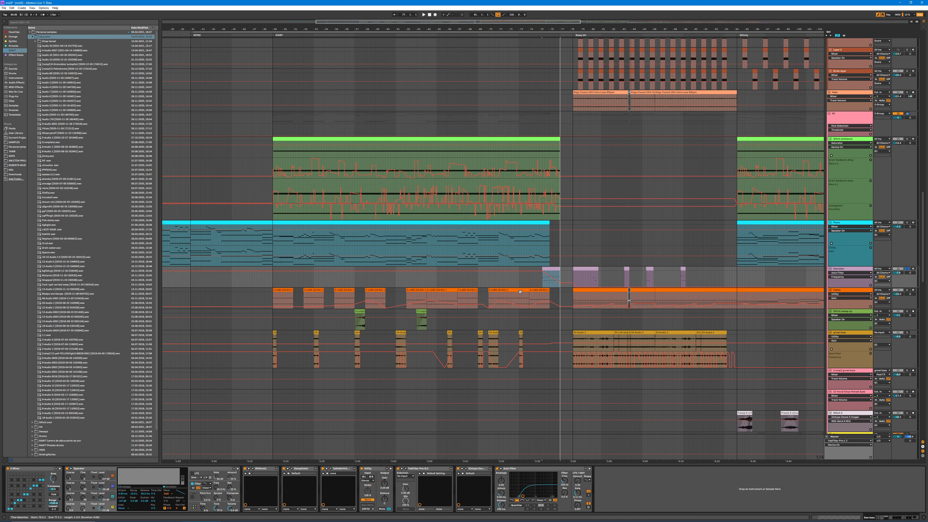
{"action": "key", "text": "b"}
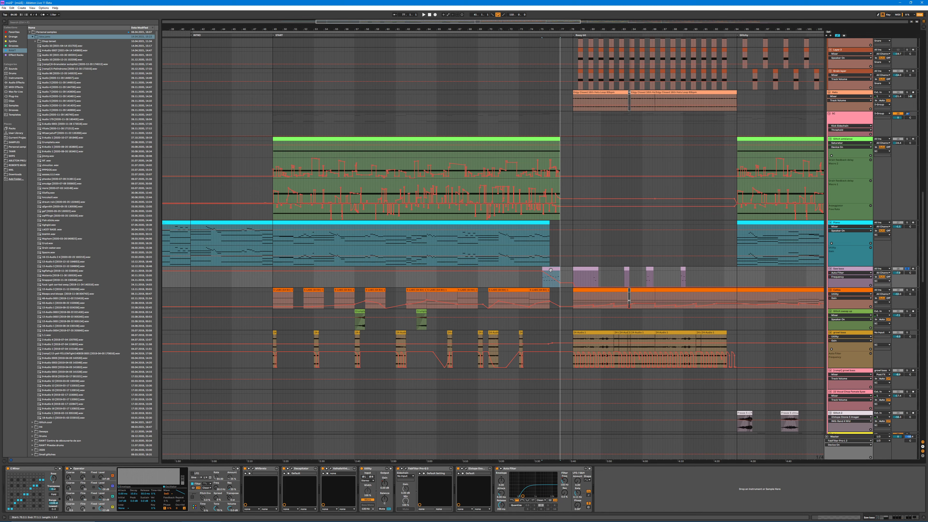
{"action": "left_click", "coordinate": [542, 271]}
{"action": "left_click_drag", "start_coordinate": [536, 272], "coordinate": [560, 287]}
{"action": "left_click", "coordinate": [556, 268]}
{"action": "key", "text": "ctrl+space"}
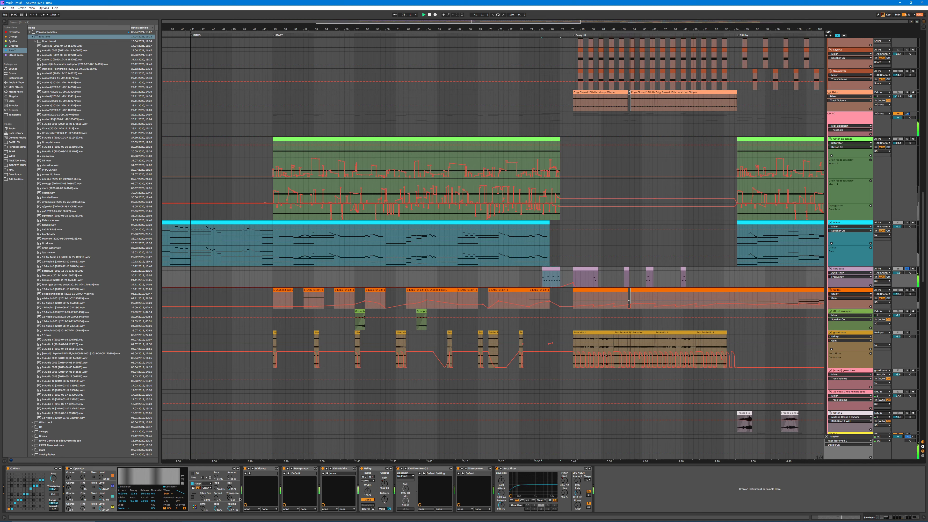
Step: Inspect the MVibrato and Decapitator plug-ins on the purple bass track
{"action": "left_click", "coordinate": [252, 469]}
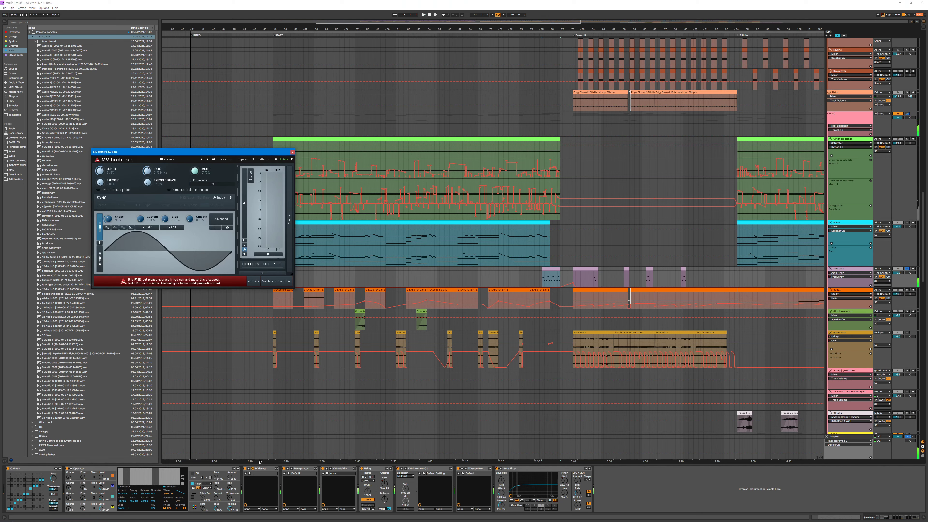
{"action": "left_click", "coordinate": [292, 152]}
{"action": "left_click", "coordinate": [291, 469]}
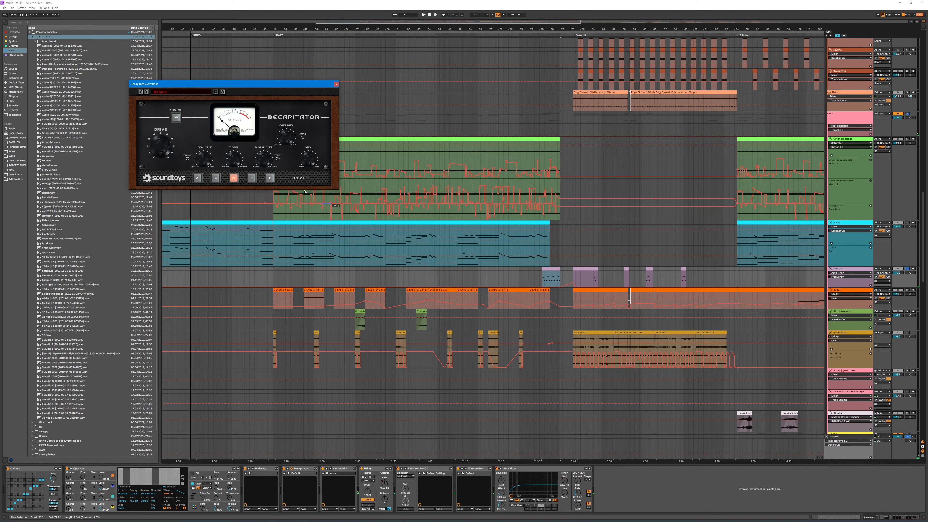
{"action": "left_click", "coordinate": [336, 84]}
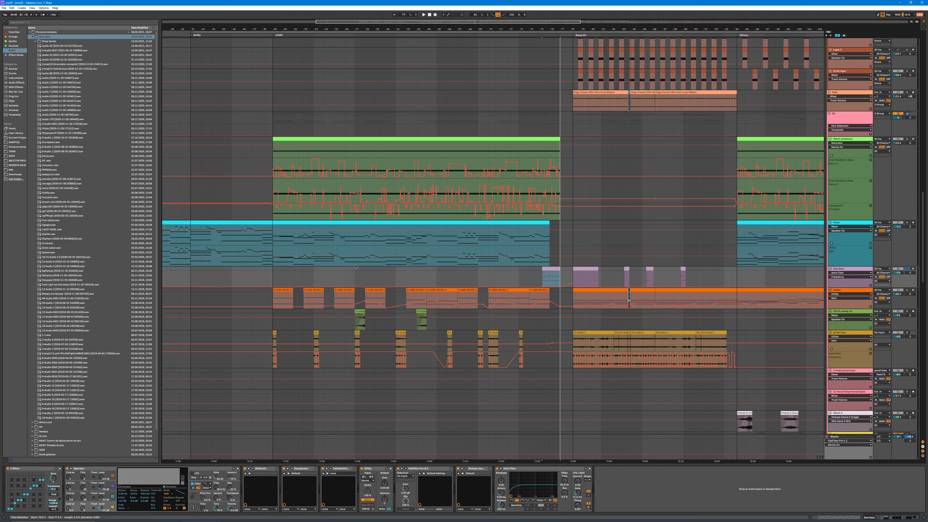
Step: Inspect the ValhallaVintageVerb settings and the FabFilter Pro-Q equalizer on the purple bass track
{"action": "left_click", "coordinate": [330, 468]}
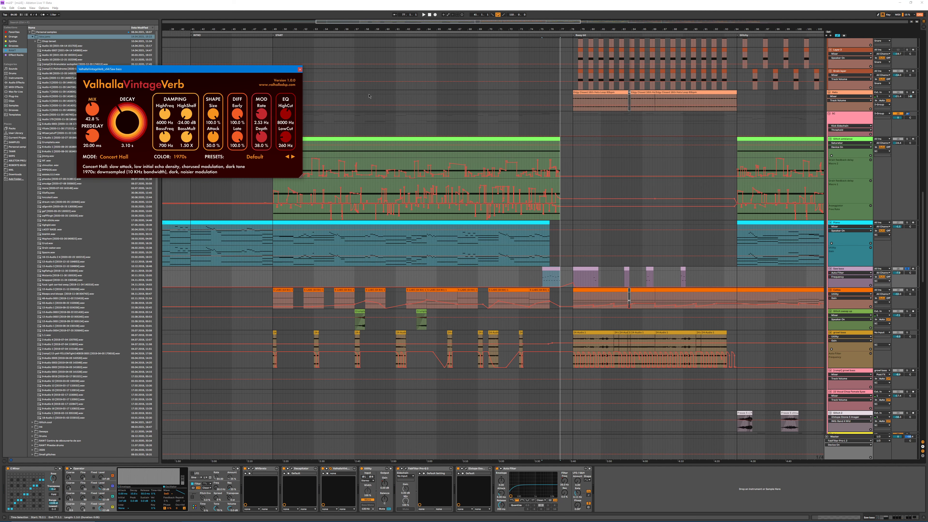
{"action": "left_click", "coordinate": [300, 70]}
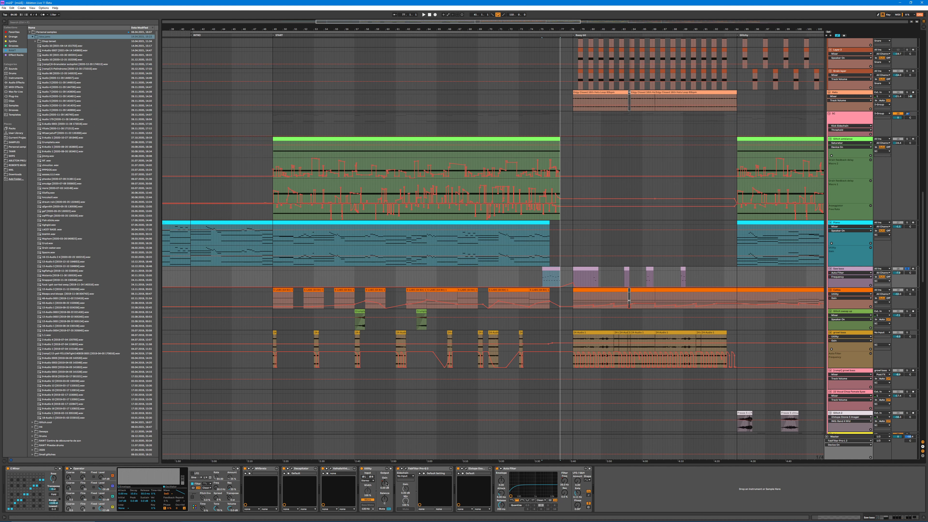
{"action": "left_click", "coordinate": [405, 471]}
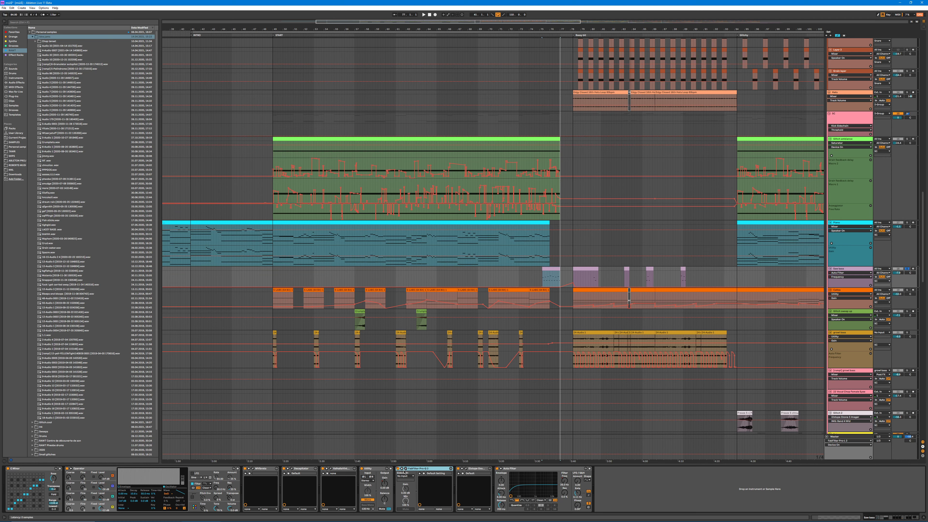
{"action": "left_click", "coordinate": [405, 471]}
{"action": "left_click", "coordinate": [293, 77]}
Step: Play the short bass clip briefly and step through the settings of Operator's four oscillators
{"action": "left_click", "coordinate": [552, 267]}
{"action": "key", "text": "space"}
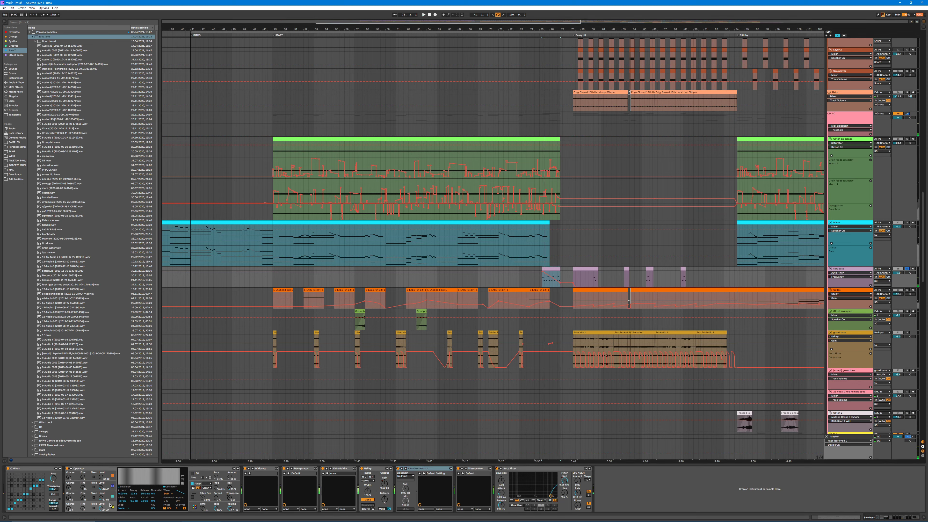
{"action": "left_click", "coordinate": [102, 507]}
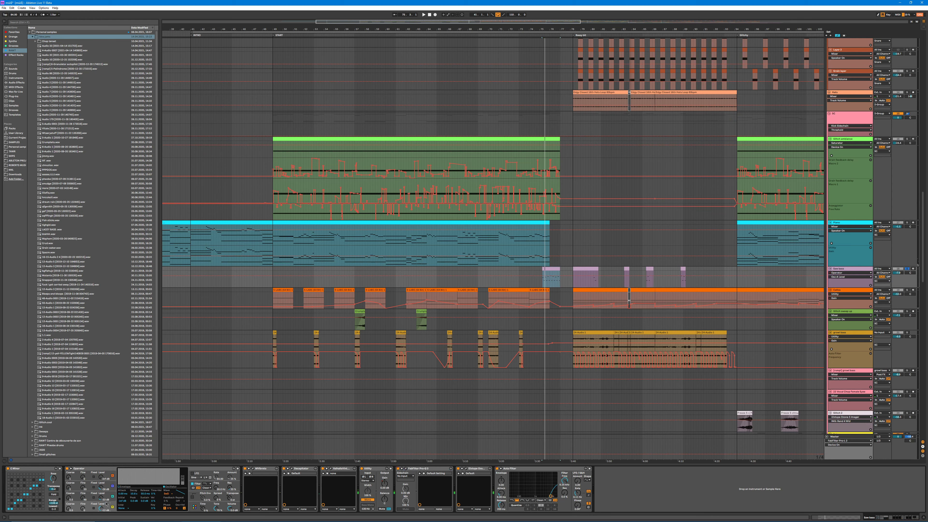
{"action": "left_click", "coordinate": [115, 495]}
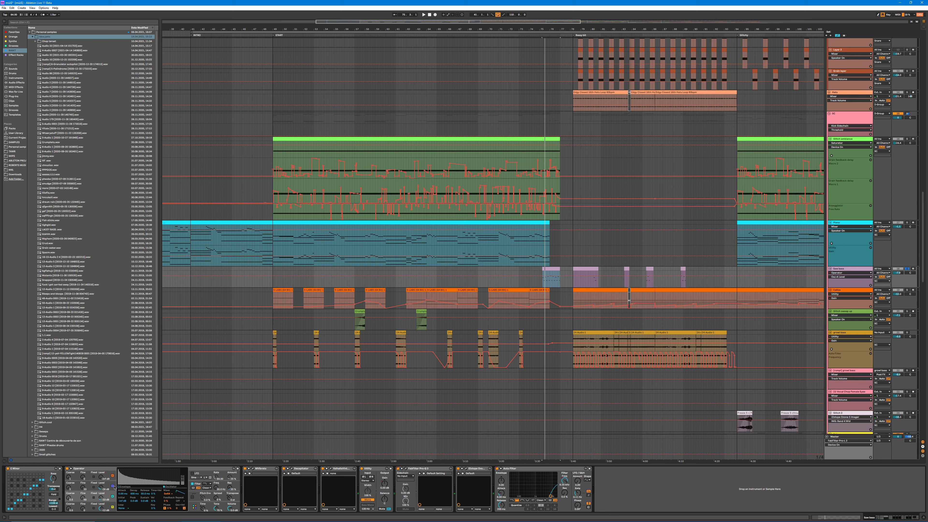
{"action": "left_click", "coordinate": [114, 486]}
{"action": "left_click", "coordinate": [116, 475]}
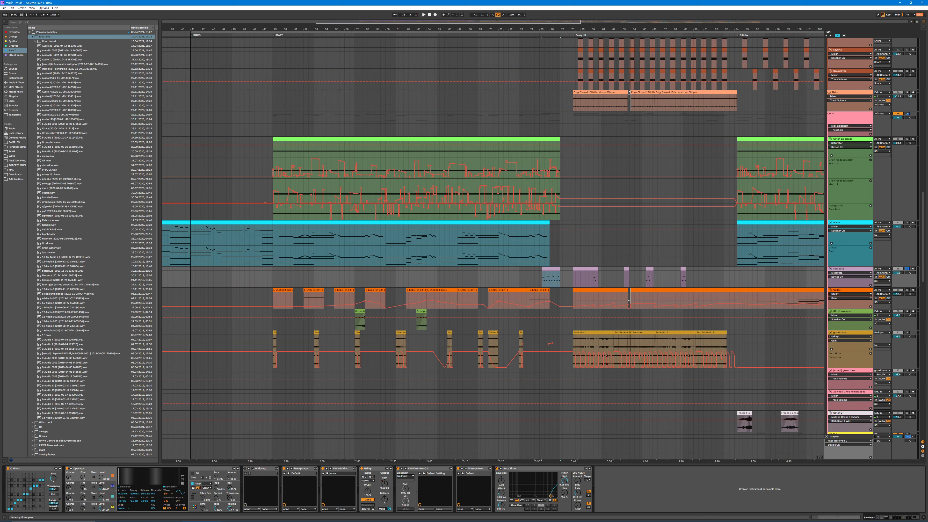
Step: Play the purple bass track with its effects bypassed, and switch ValhallaVintageVerb and MVibrato back on
{"action": "left_click", "coordinate": [287, 469]}
{"action": "left_click", "coordinate": [287, 469]}
{"action": "left_click", "coordinate": [497, 472]}
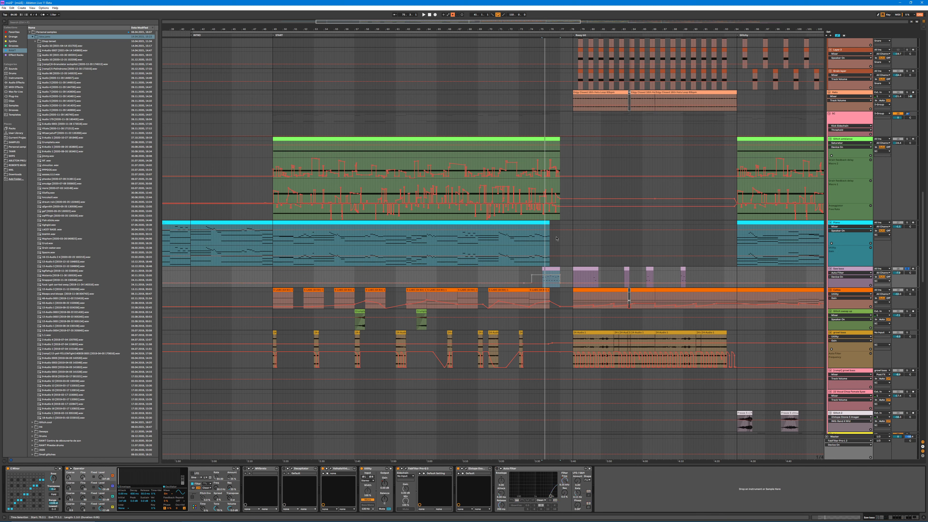
{"action": "key", "text": "space"}
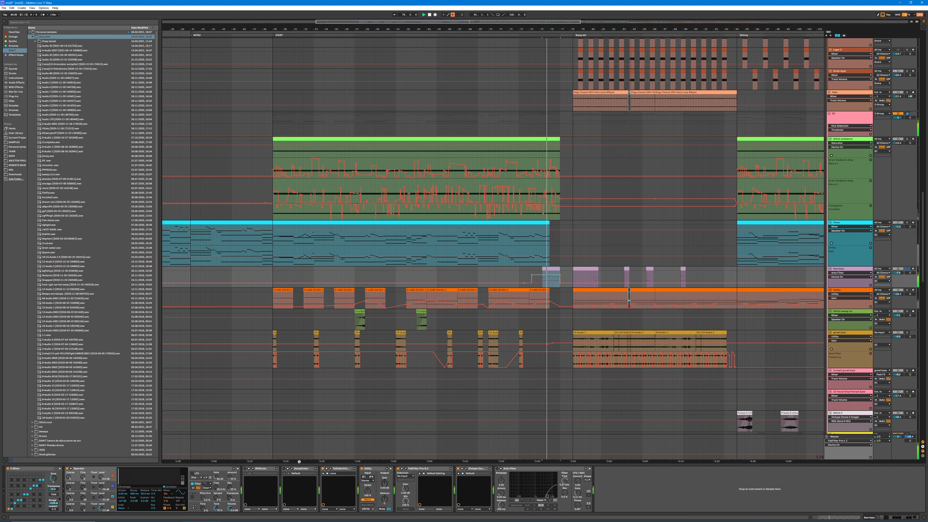
{"action": "left_click", "coordinate": [321, 469]}
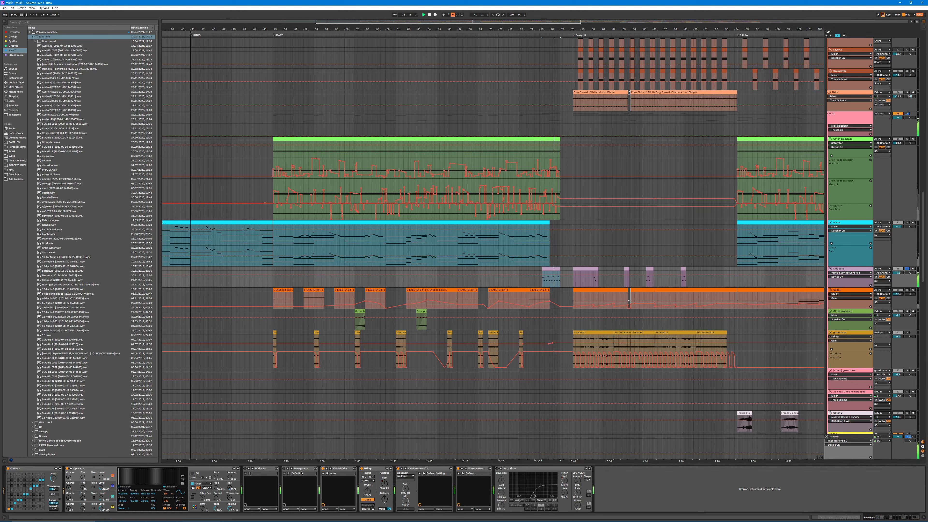
{"action": "left_click", "coordinate": [246, 470]}
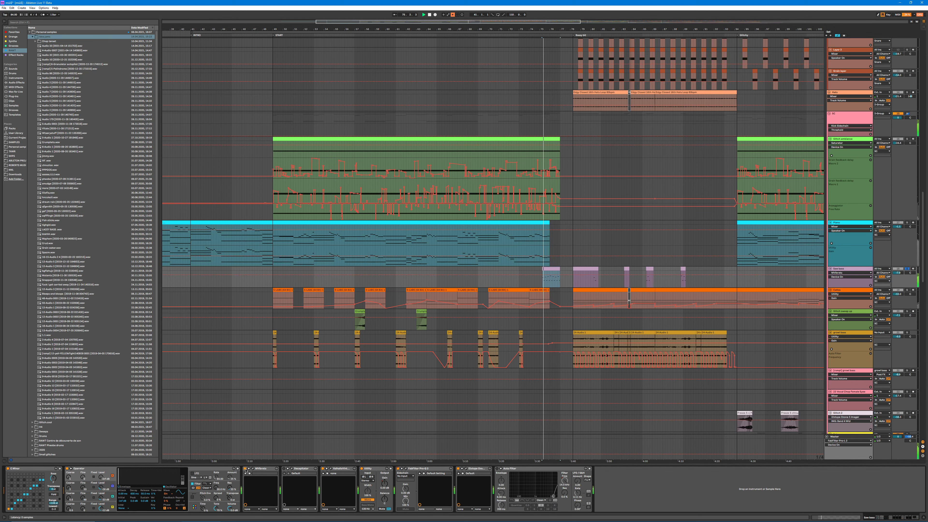
Step: Toggle looping over the short bass clip, reactivate the track's Auto Filter and re-enable the overridden automation
{"action": "key", "text": "ctrl+l"}
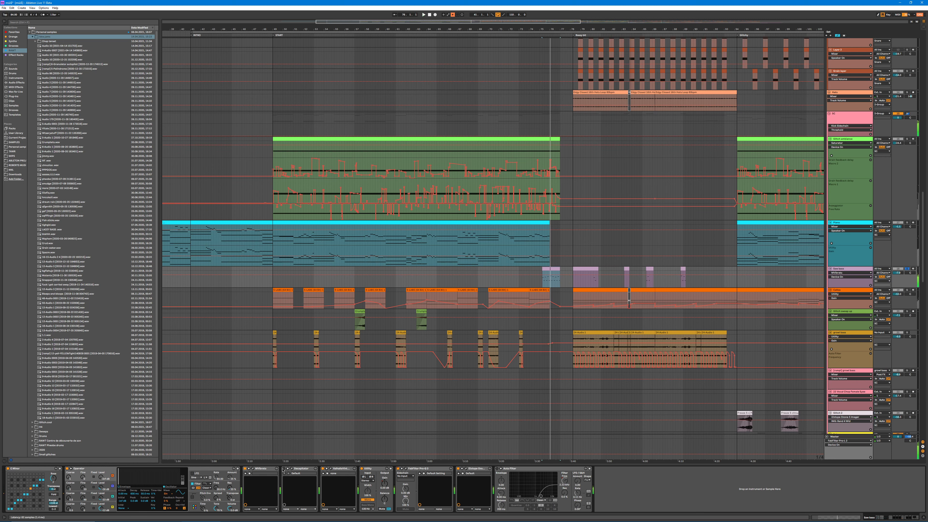
{"action": "key", "text": "ctrl+l"}
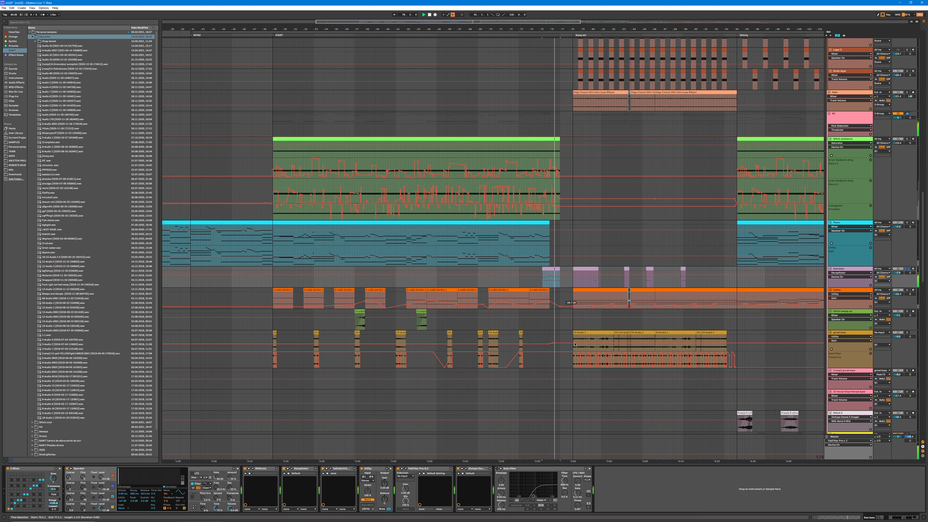
{"action": "key", "text": "ctrl+l"}
{"action": "left_click", "coordinate": [499, 469]}
{"action": "right_click", "coordinate": [500, 469]}
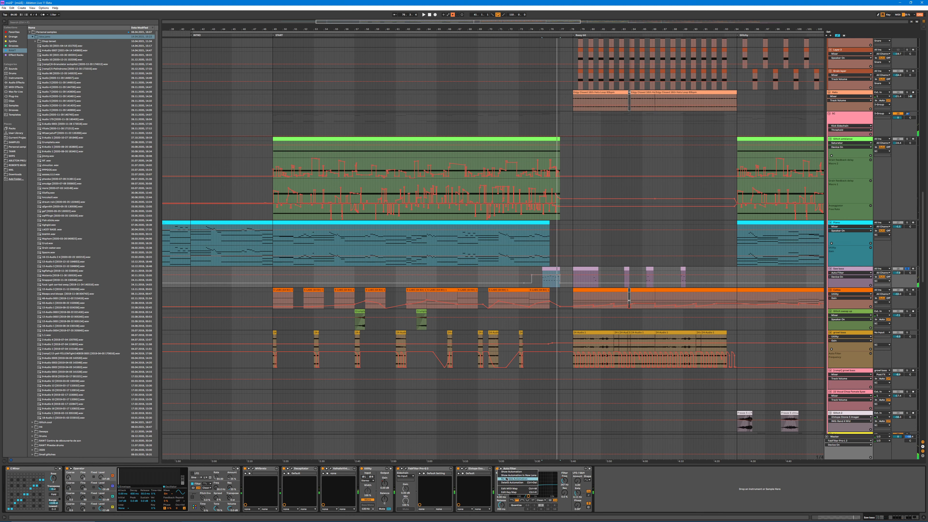
{"action": "left_click", "coordinate": [453, 15]}
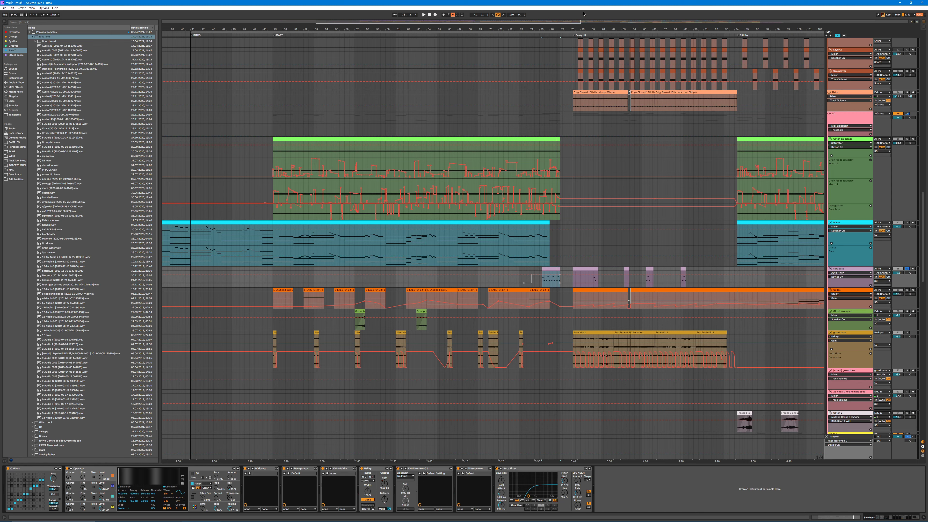
Step: Open the BBC Symphony Orchestra instrument of the orange cello track and re-enable the overridden automation
{"action": "scroll", "coordinate": [437, 248], "scroll_direction": "down", "scroll_amount": 3}
{"action": "left_click", "coordinate": [283, 232]}
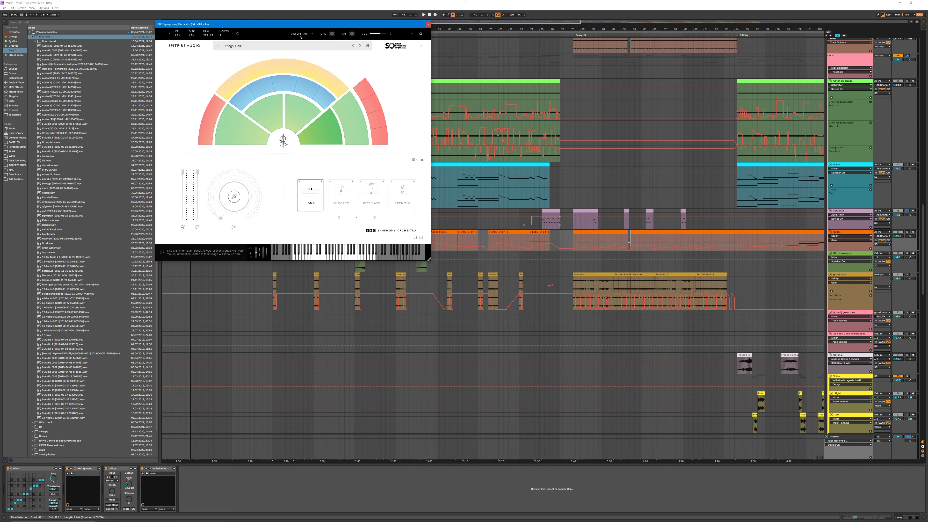
{"action": "left_click_drag", "start_coordinate": [301, 26], "coordinate": [463, 239]}
{"action": "left_click", "coordinate": [483, 181]}
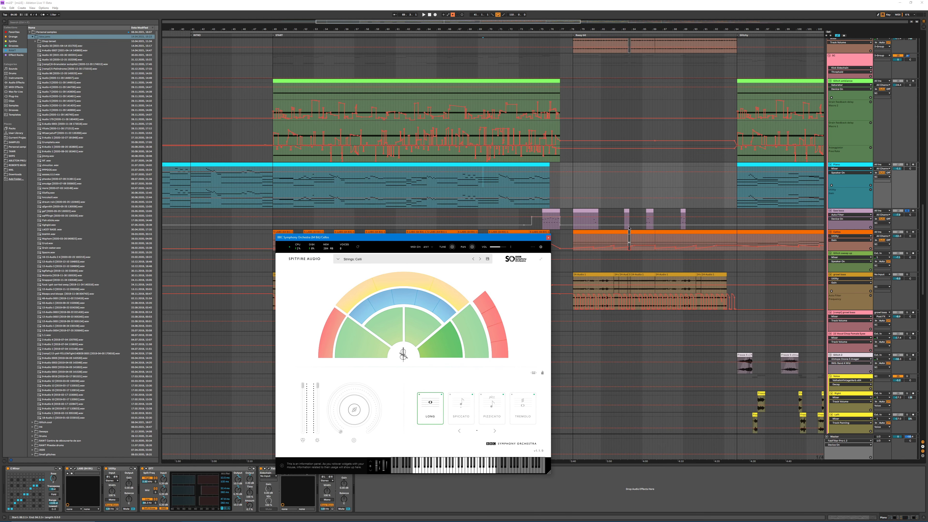
{"action": "left_click", "coordinate": [454, 19]}
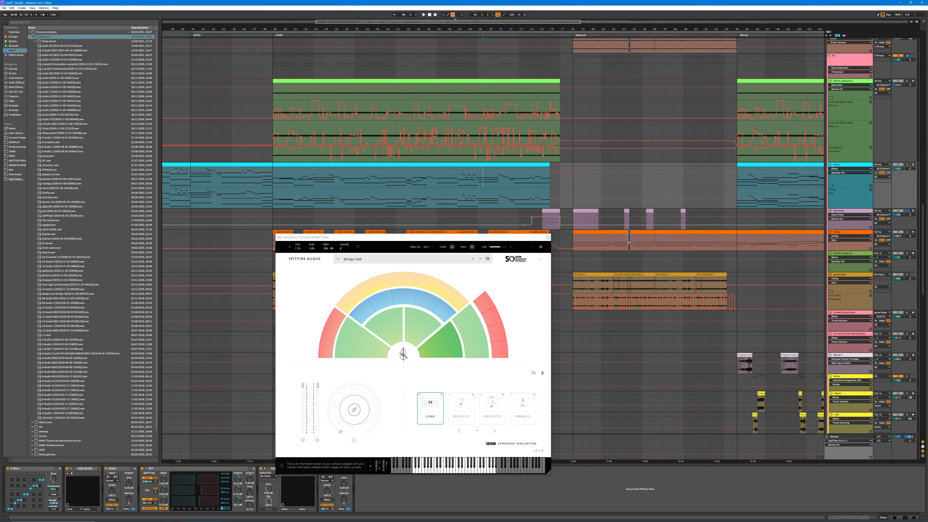
{"action": "left_click", "coordinate": [453, 15]}
Step: Inspect the orchestra sections in the BBC Symphony Orchestra instrument and move its window clear of the arrangement clips
{"action": "left_click_drag", "start_coordinate": [420, 240], "coordinate": [418, 216]}
{"action": "mouse_move", "coordinate": [374, 259]}
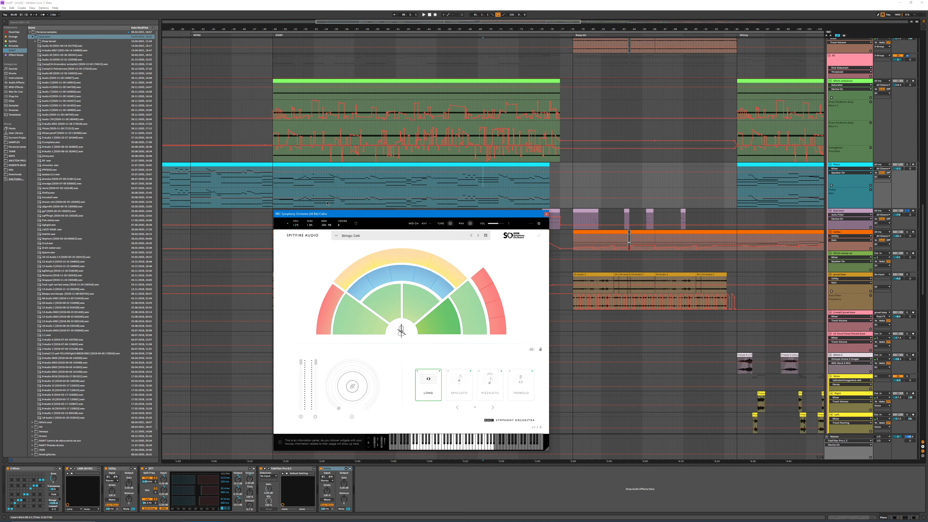
{"action": "mouse_move", "coordinate": [331, 214]}
{"action": "left_mouse_down"}
{"action": "mouse_move", "coordinate": [368, 198]}
{"action": "mouse_move", "coordinate": [326, 213]}
{"action": "left_mouse_up"}
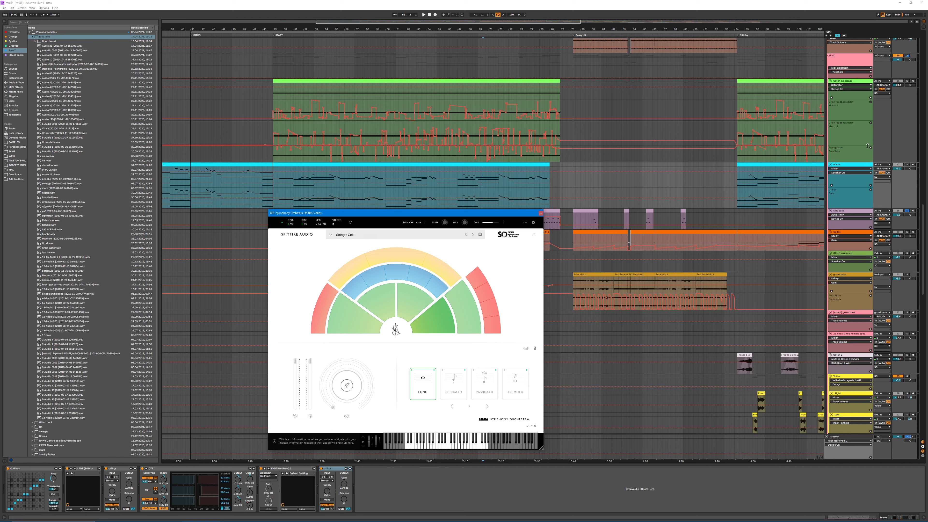
{"action": "left_click_drag", "start_coordinate": [422, 214], "coordinate": [464, 229]}
{"action": "mouse_move", "coordinate": [469, 343]}
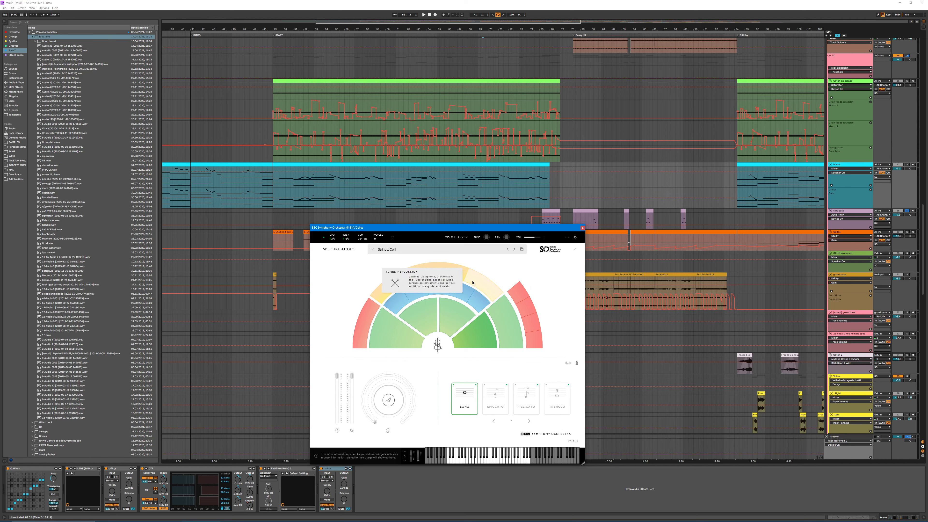
{"action": "left_click_drag", "start_coordinate": [500, 230], "coordinate": [480, 248]}
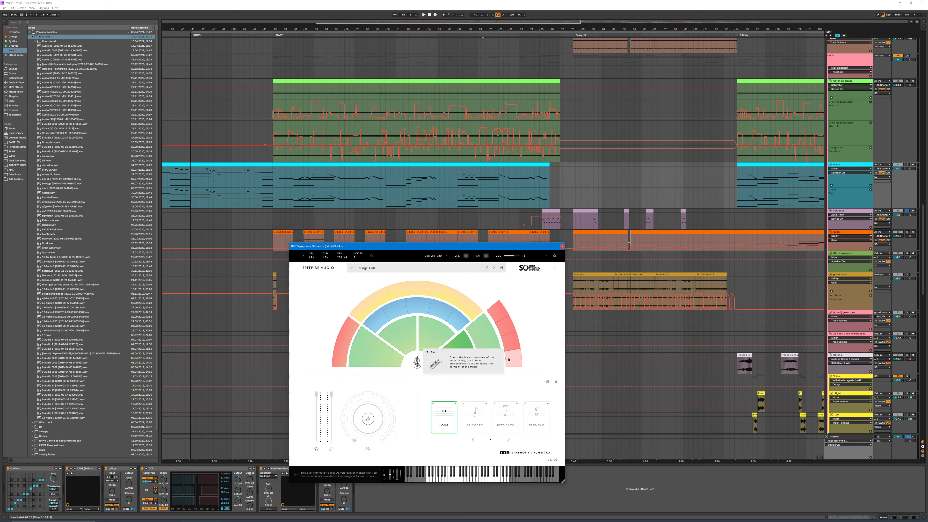
{"action": "left_click_drag", "start_coordinate": [347, 246], "coordinate": [539, 369]}
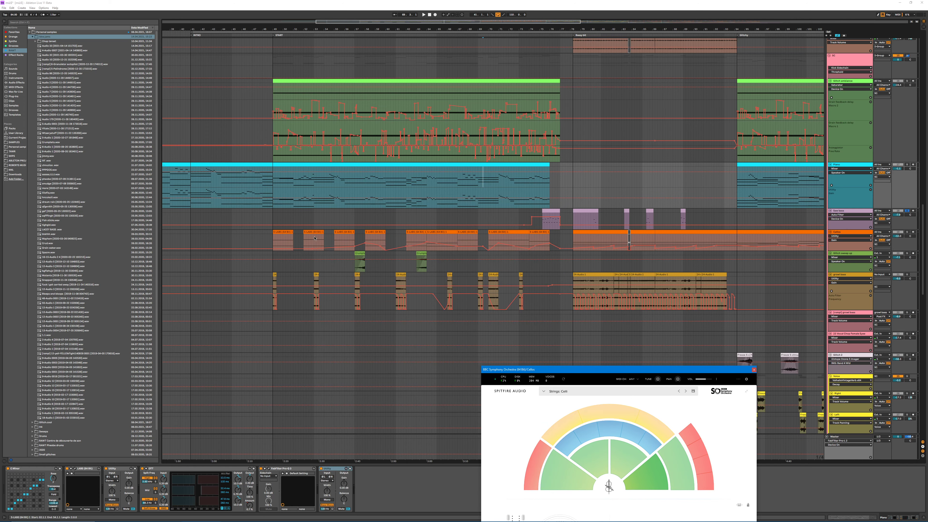
Step: Play several of the orange cello clips with the track soloed, jumping between different clips
{"action": "left_click", "coordinate": [423, 163]}
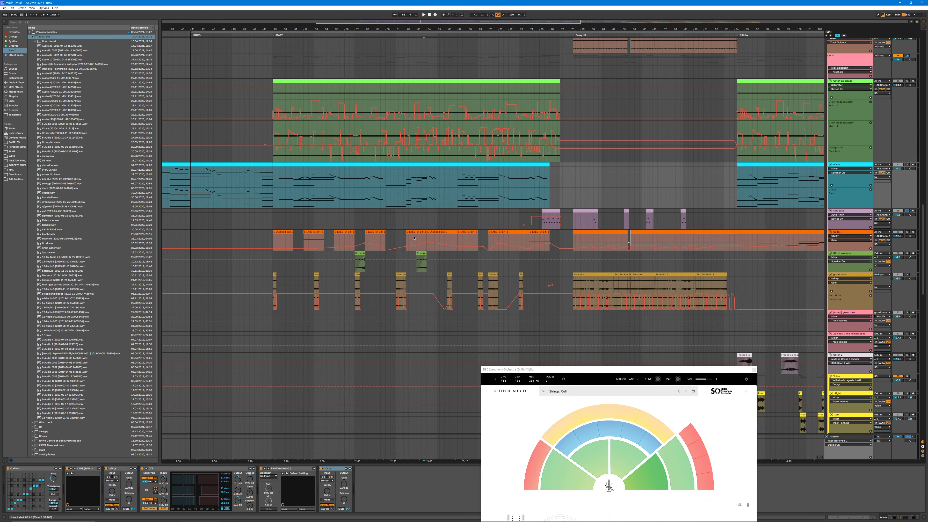
{"action": "left_click", "coordinate": [419, 231]}
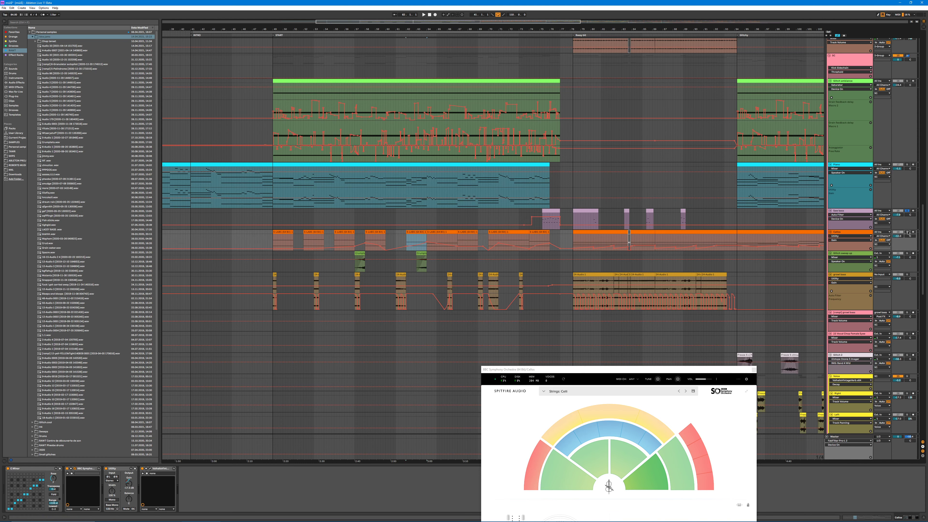
{"action": "key", "text": "space"}
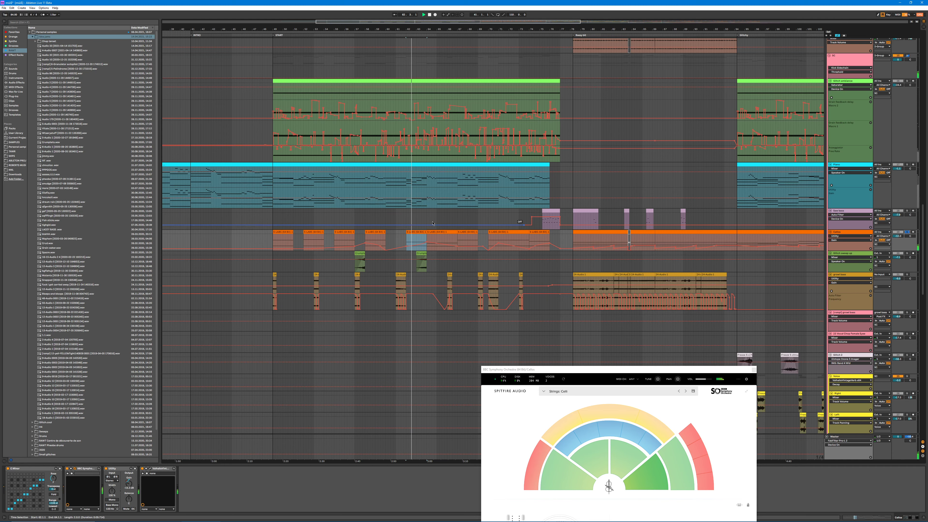
{"action": "scroll", "coordinate": [430, 233], "scroll_direction": "up", "scroll_amount": 2}
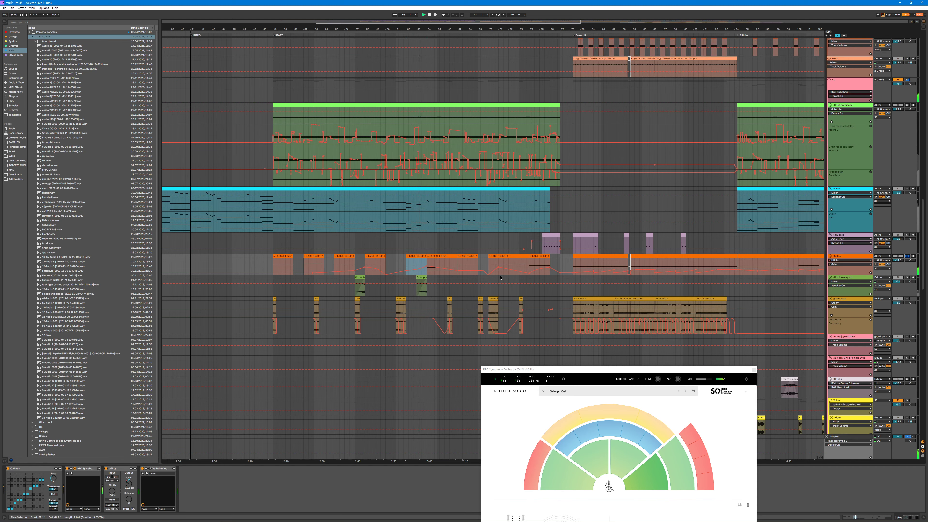
{"action": "left_click", "coordinate": [432, 257]}
{"action": "key", "text": "space"}
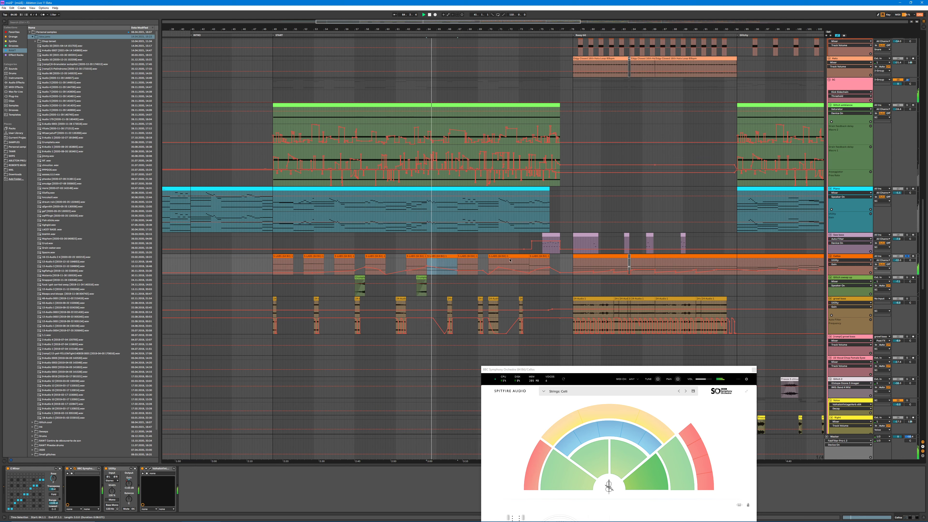
{"action": "left_click", "coordinate": [383, 259]}
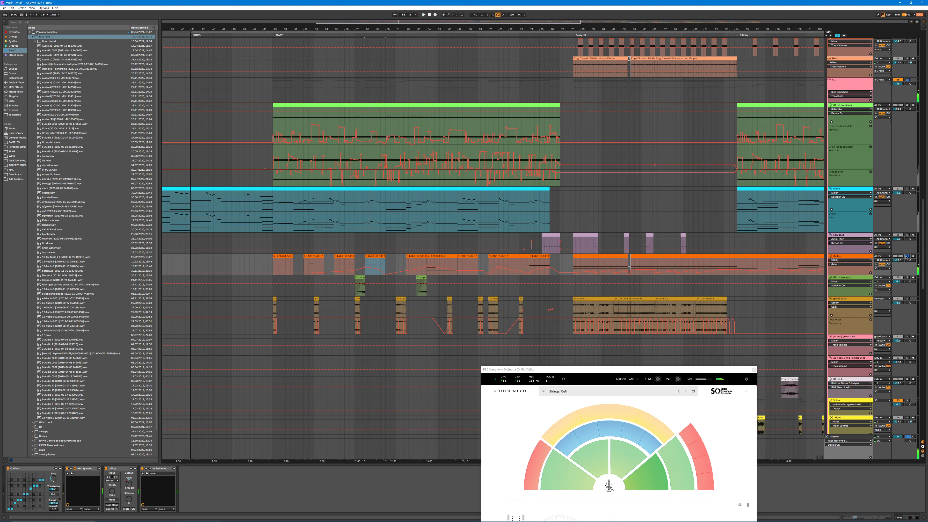
{"action": "key", "text": "ctrl+l"}
Step: Play the first clip on the green Glitch sweep up track on its own
{"action": "scroll", "coordinate": [476, 313], "scroll_direction": "down", "scroll_amount": 4}
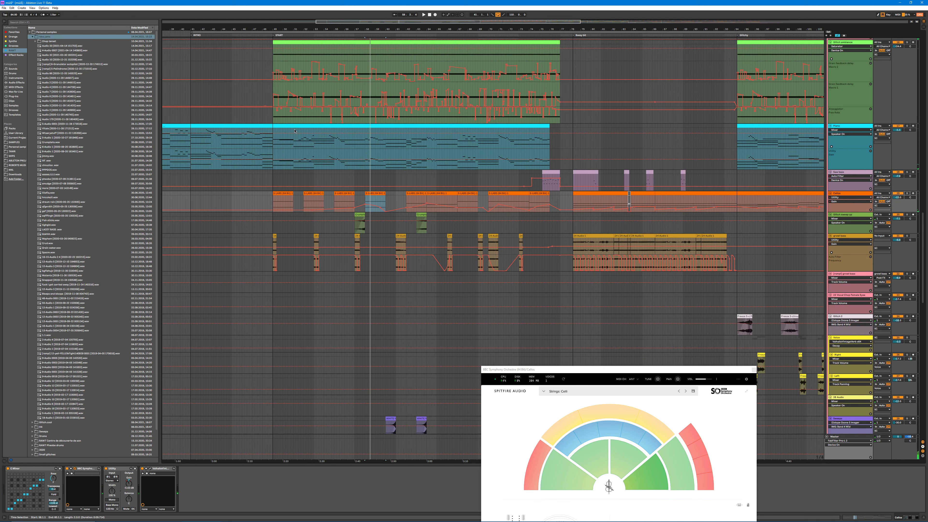
{"action": "scroll", "coordinate": [373, 195], "scroll_direction": "up", "scroll_amount": 3}
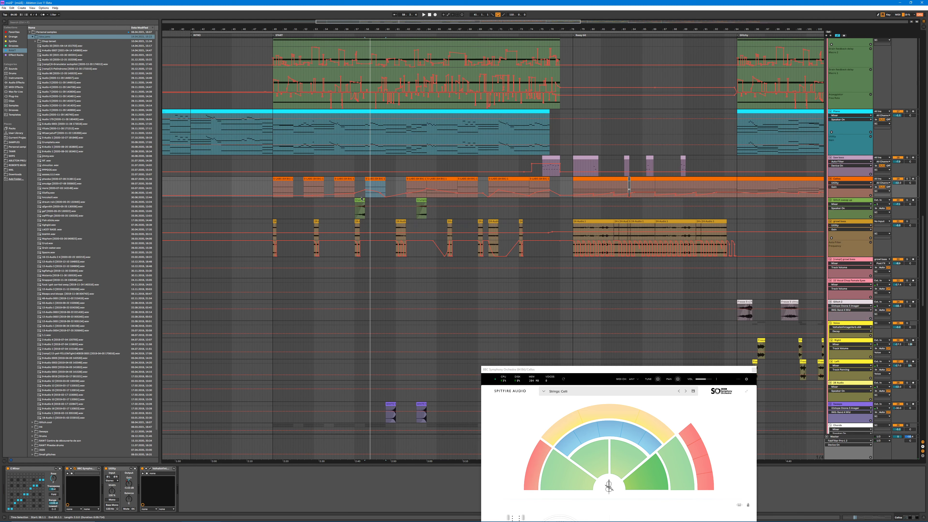
{"action": "left_click", "coordinate": [361, 199]}
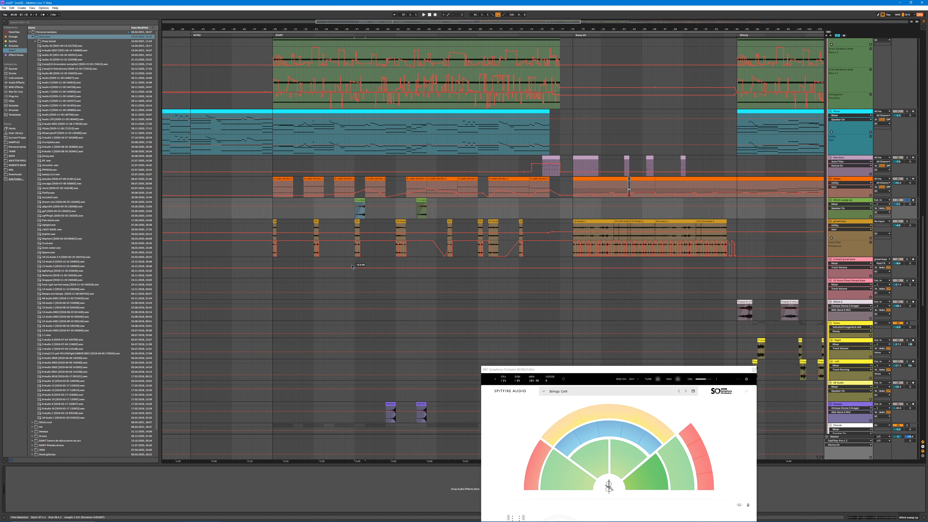
{"action": "key", "text": "space"}
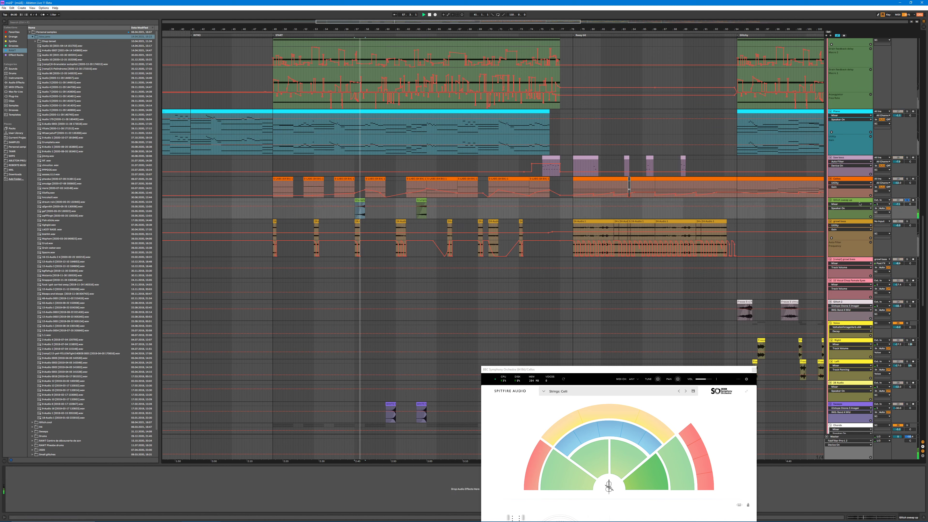
{"action": "key", "text": "ctrl+l"}
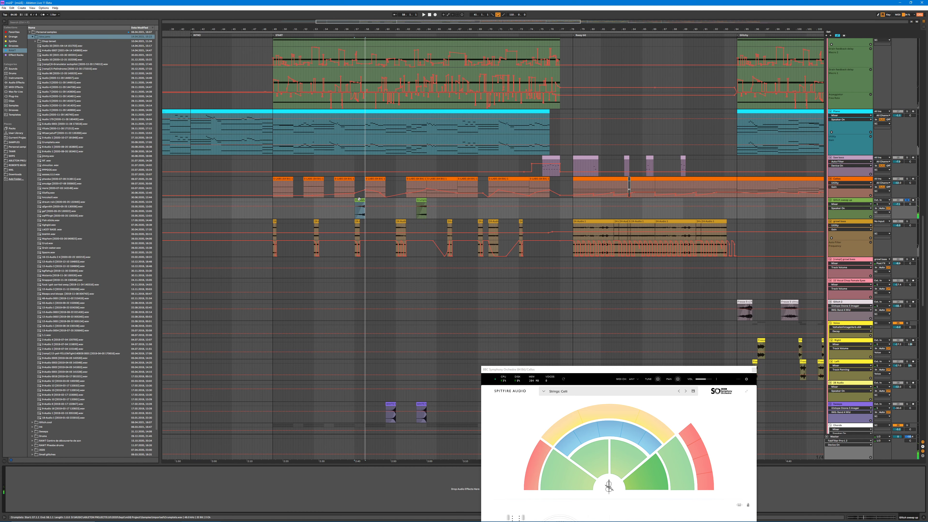
Step: Open the first sweep clip's sample, close the BBC Symphony Orchestra window and view the full source waveform
{"action": "double_click", "coordinate": [360, 200]}
{"action": "left_click_drag", "start_coordinate": [358, 28], "coordinate": [357, 11]}
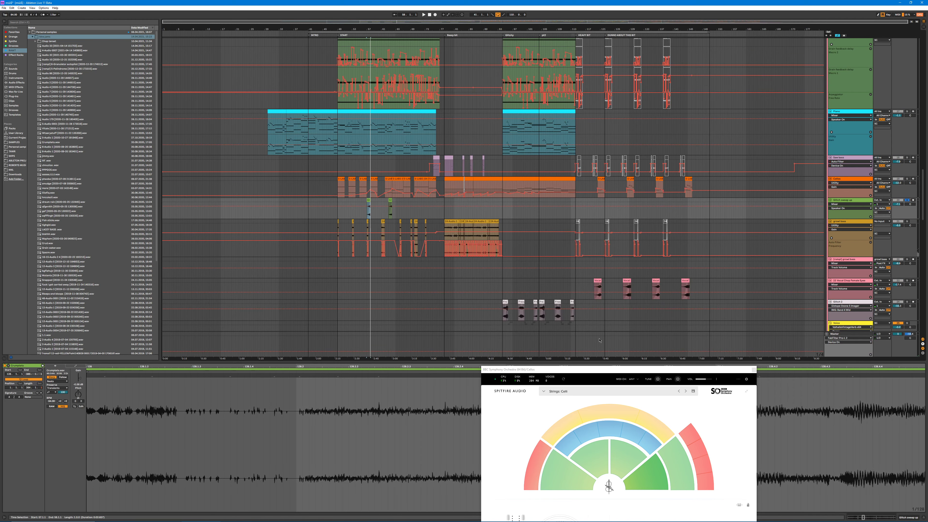
{"action": "left_click", "coordinate": [754, 369]}
{"action": "scroll", "coordinate": [509, 446], "scroll_direction": "down", "scroll_amount": 3}
{"action": "scroll", "coordinate": [509, 445], "scroll_direction": "down", "scroll_amount": 5}
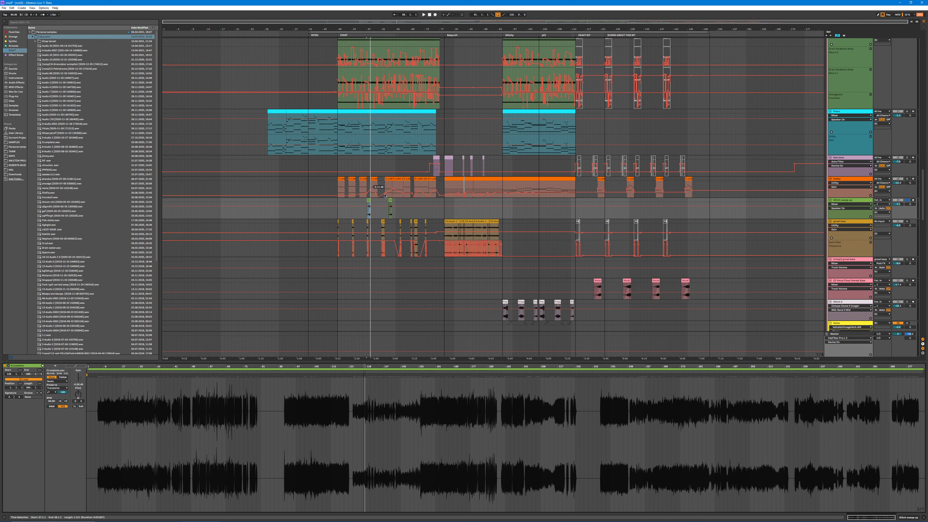
Step: Extend the first sweep clip back to the arrangement's start, then trim both ends down to a short excerpt
{"action": "left_click_drag", "start_coordinate": [367, 203], "coordinate": [163, 203]}
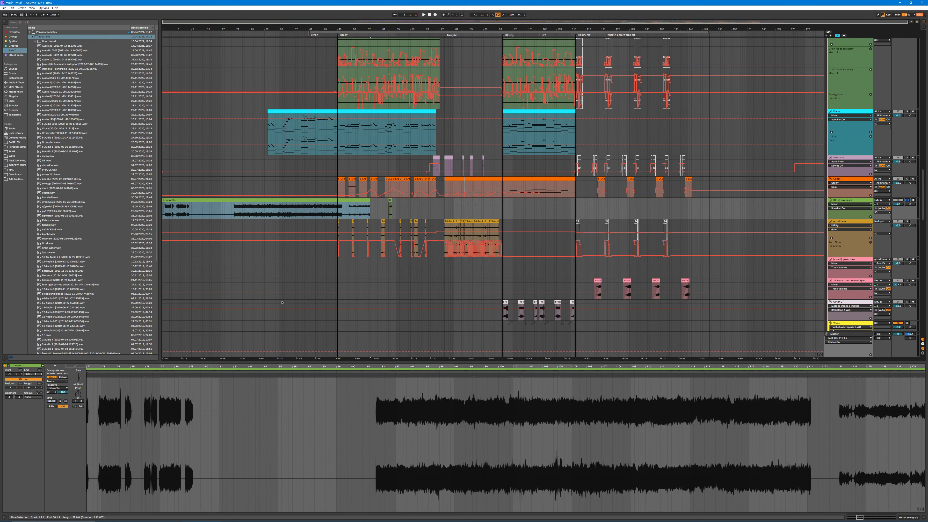
{"action": "left_click_drag", "start_coordinate": [369, 202], "coordinate": [261, 203]}
{"action": "left_click_drag", "start_coordinate": [159, 198], "coordinate": [236, 200]}
{"action": "left_click_drag", "start_coordinate": [305, 200], "coordinate": [305, 200]}
{"action": "scroll", "coordinate": [334, 407], "scroll_direction": "down", "scroll_amount": 10}
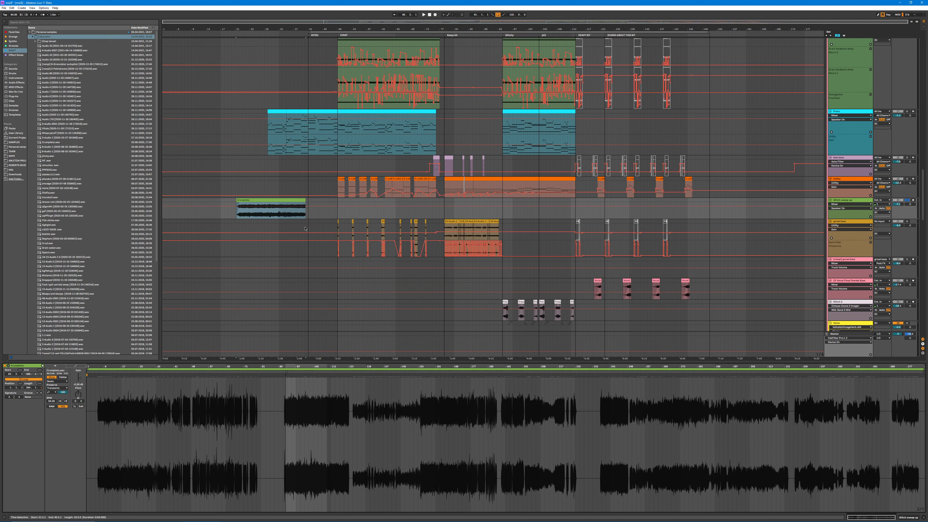
{"action": "left_click_drag", "start_coordinate": [304, 200], "coordinate": [253, 200]}
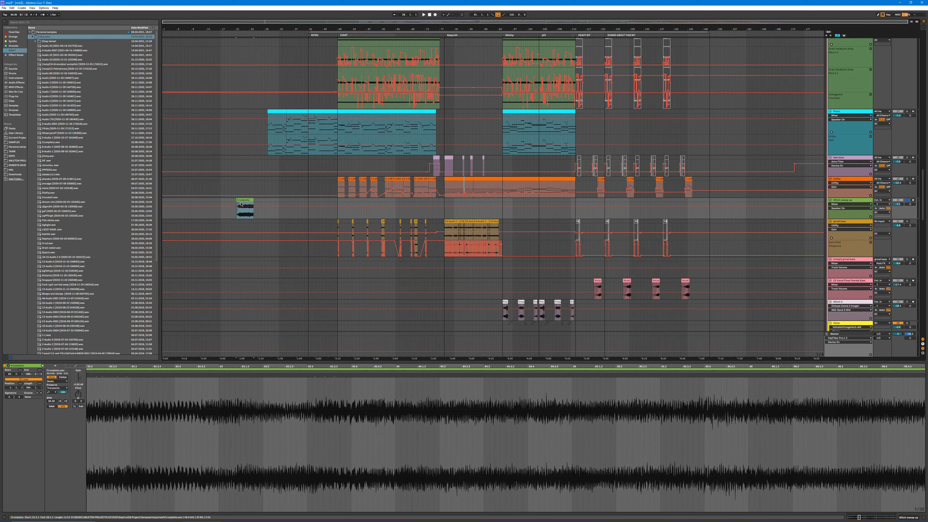
Step: Hide the automation lanes in the arrangement and shorten the end of the green sweep clip excerpt
{"action": "key", "text": "a"}
{"action": "left_click", "coordinate": [258, 203]}
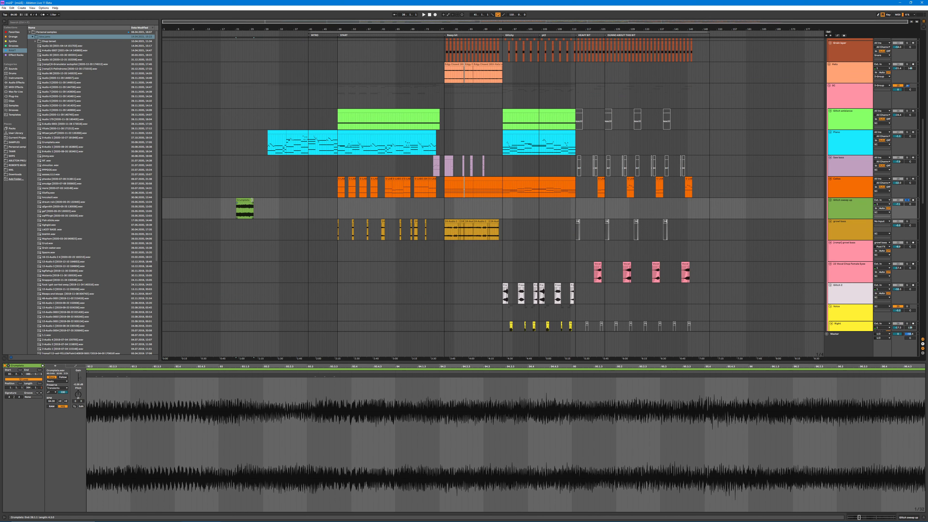
{"action": "left_click_drag", "start_coordinate": [252, 201], "coordinate": [248, 200]}
Step: Play the shortened sweep clip and slide its contents to an earlier section of the source recording
{"action": "left_click_drag", "start_coordinate": [288, 366], "coordinate": [287, 314]}
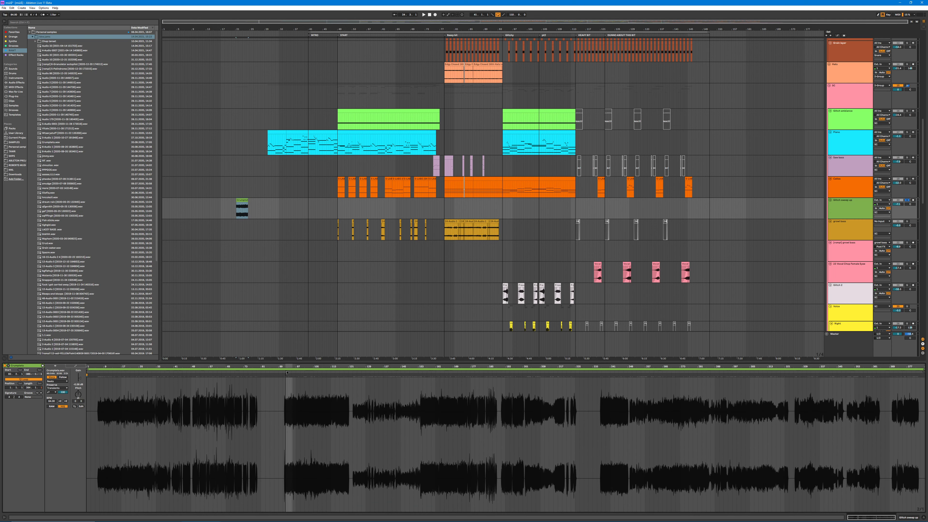
{"action": "key", "text": "space"}
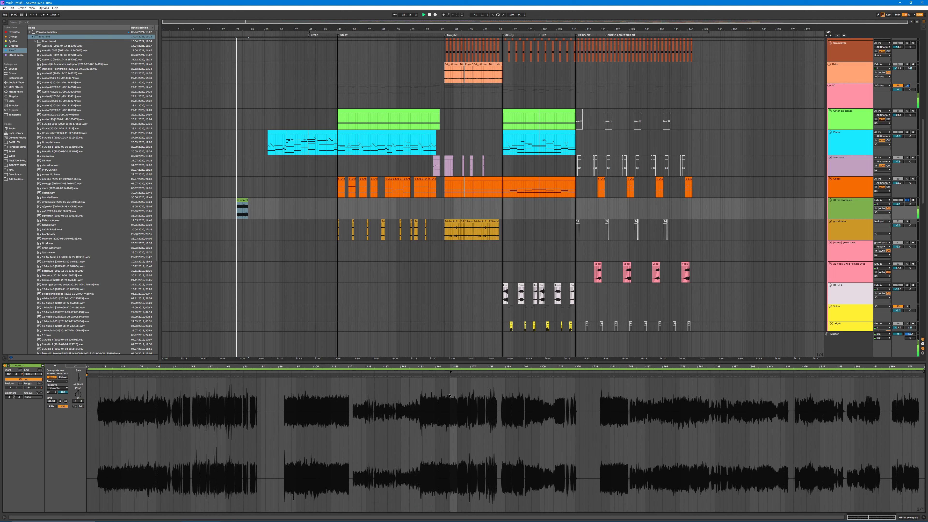
{"action": "mouse_move", "coordinate": [450, 396]}
{"action": "left_mouse_down"}
{"action": "mouse_move", "coordinate": [902, 410]}
{"action": "mouse_move", "coordinate": [226, 389]}
{"action": "mouse_move", "coordinate": [228, 398]}
{"action": "mouse_move", "coordinate": [135, 407]}
{"action": "left_mouse_up"}
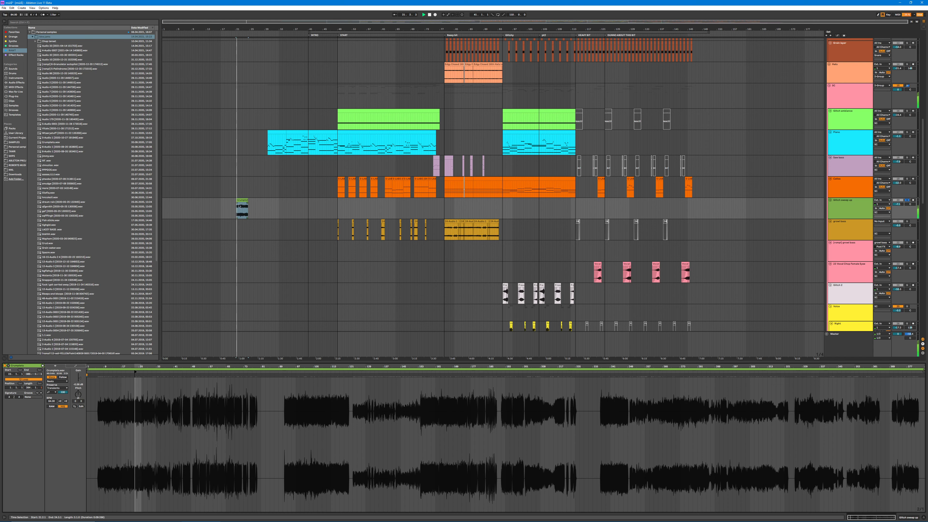
{"action": "key", "text": "space"}
Step: Stretch the sweep clip to expose the long source recording, then undo the clip edits to restore both original sweep clips
{"action": "left_click", "coordinate": [296, 205]}
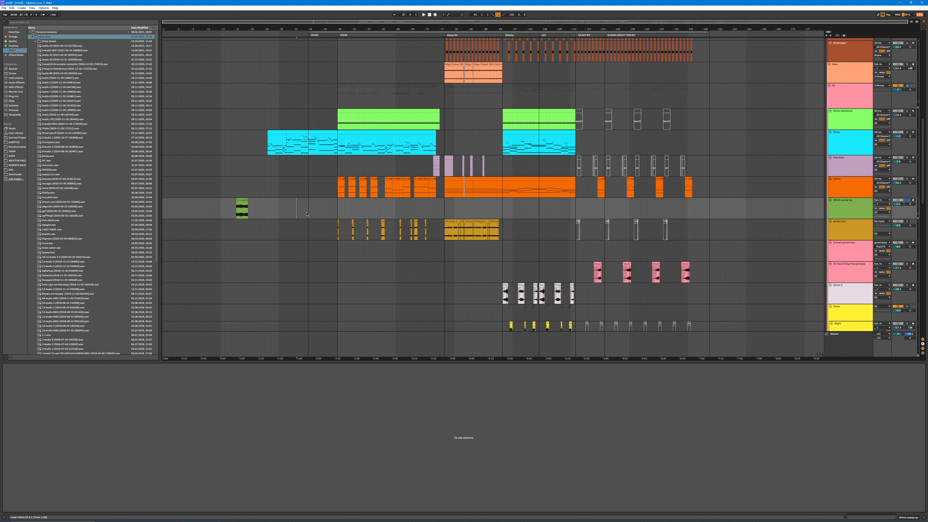
{"action": "left_click_drag", "start_coordinate": [248, 200], "coordinate": [162, 200]}
{"action": "left_click_drag", "start_coordinate": [260, 200], "coordinate": [414, 200]}
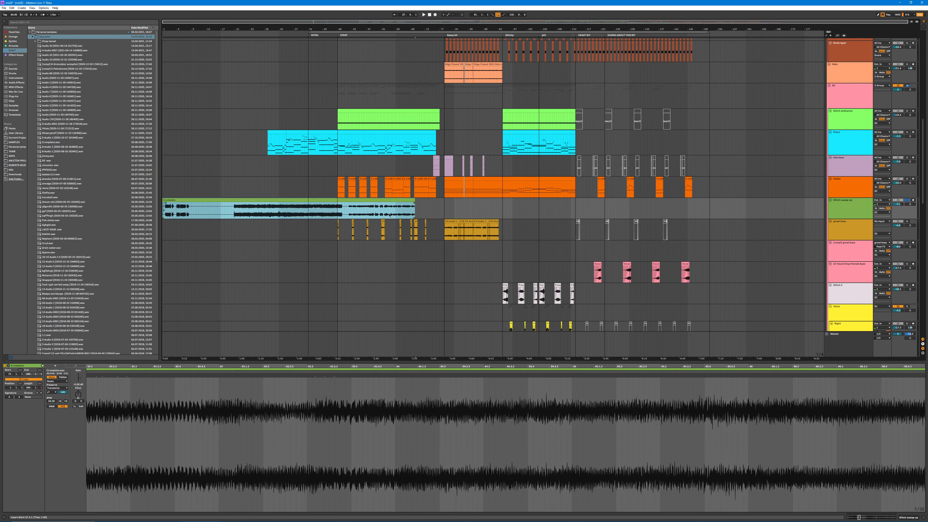
{"action": "key", "text": "ctrl+z"}
{"action": "key", "text": "ctrl+z"}
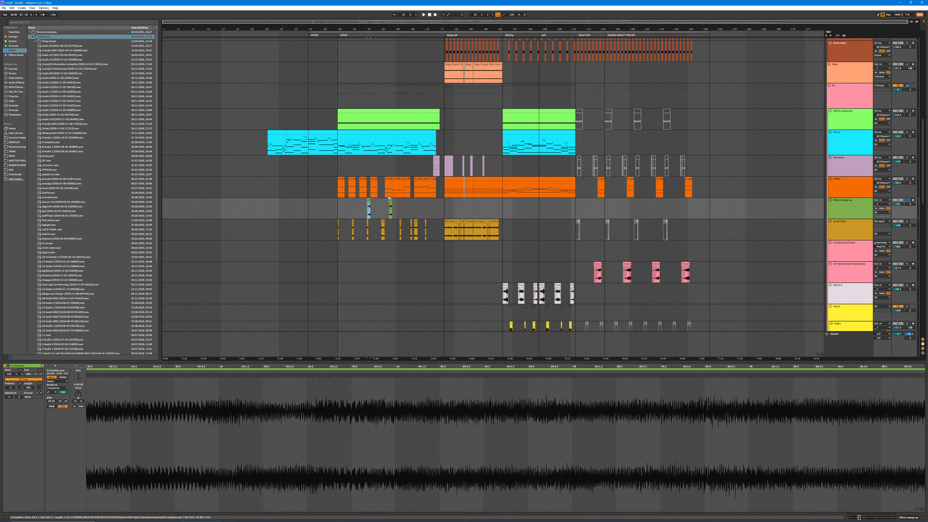
Step: Examine the first sweep clip and the placement of both green sweep clips among the surrounding parts
{"action": "mouse_move", "coordinate": [349, 24]}
{"action": "left_mouse_down"}
{"action": "mouse_move", "coordinate": [341, 47]}
{"action": "mouse_move", "coordinate": [359, 15]}
{"action": "left_mouse_up"}
{"action": "left_click", "coordinate": [373, 31]}
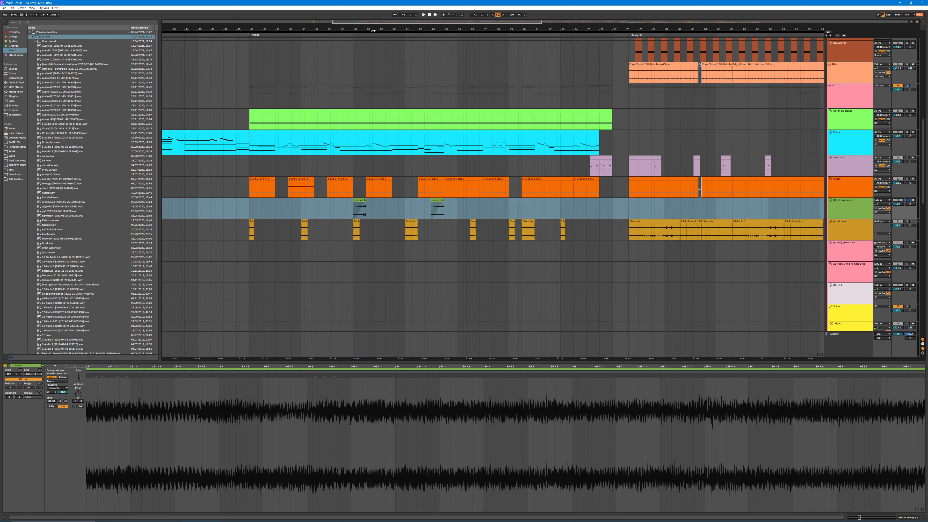
{"action": "left_click", "coordinate": [361, 207]}
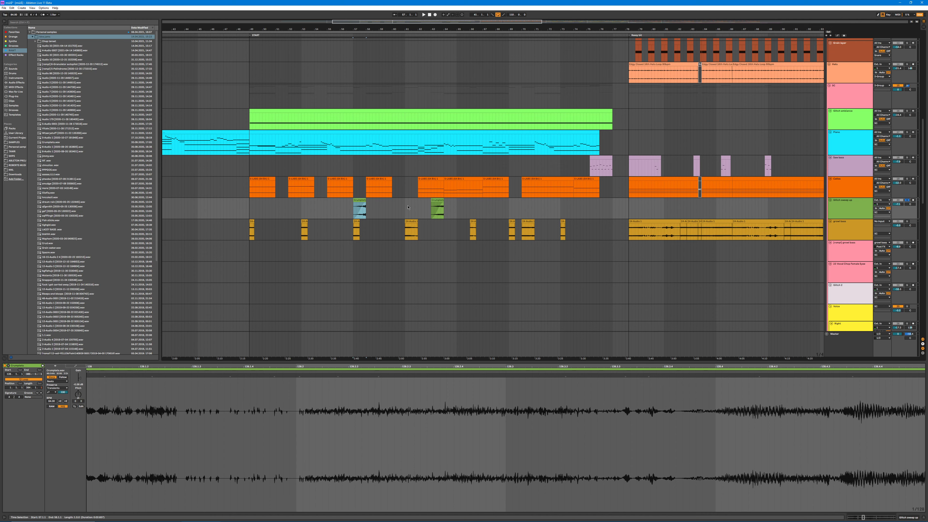
{"action": "left_click_drag", "start_coordinate": [324, 207], "coordinate": [377, 209]}
{"action": "left_click", "coordinate": [386, 209]}
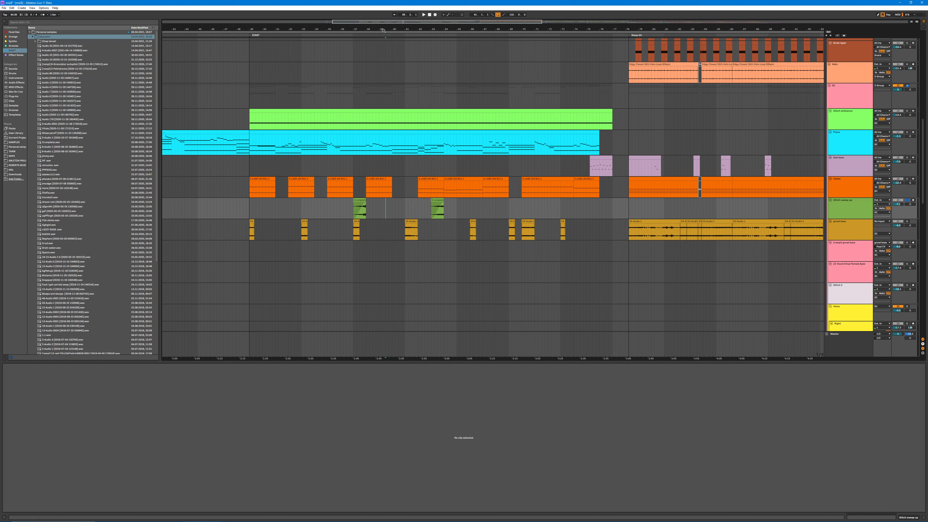
{"action": "left_click_drag", "start_coordinate": [384, 30], "coordinate": [383, 20]}
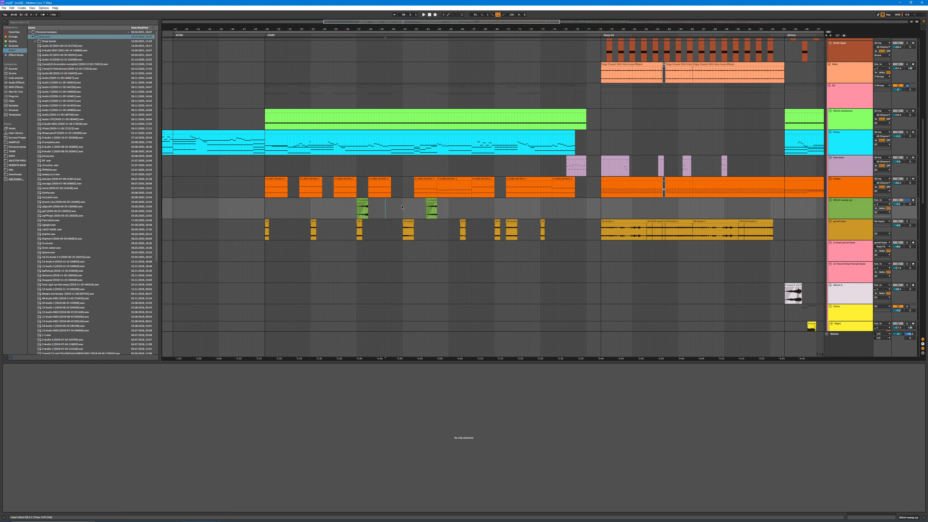
Step: Slide the first green sweep clip's start to another section of its source recording, play it, then undo the shift
{"action": "left_click", "coordinate": [360, 200]}
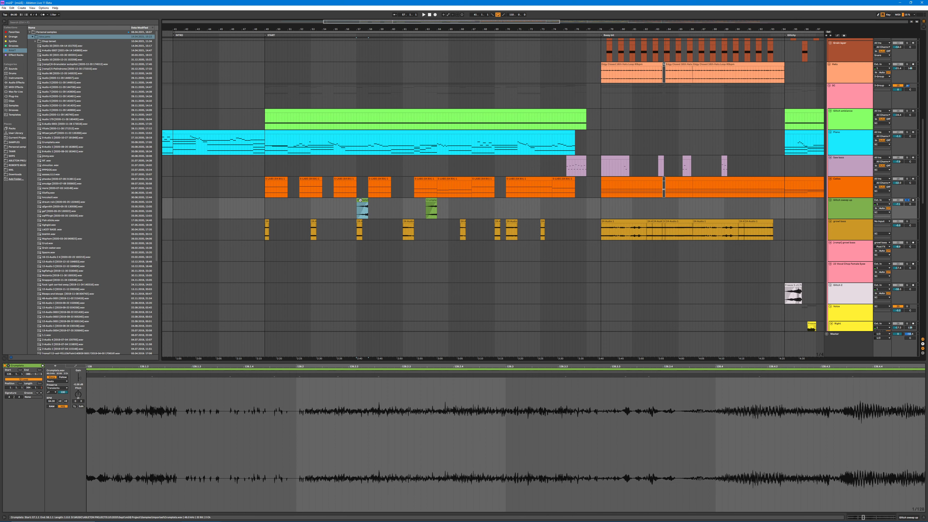
{"action": "scroll", "coordinate": [459, 413], "scroll_direction": "down", "scroll_amount": 7}
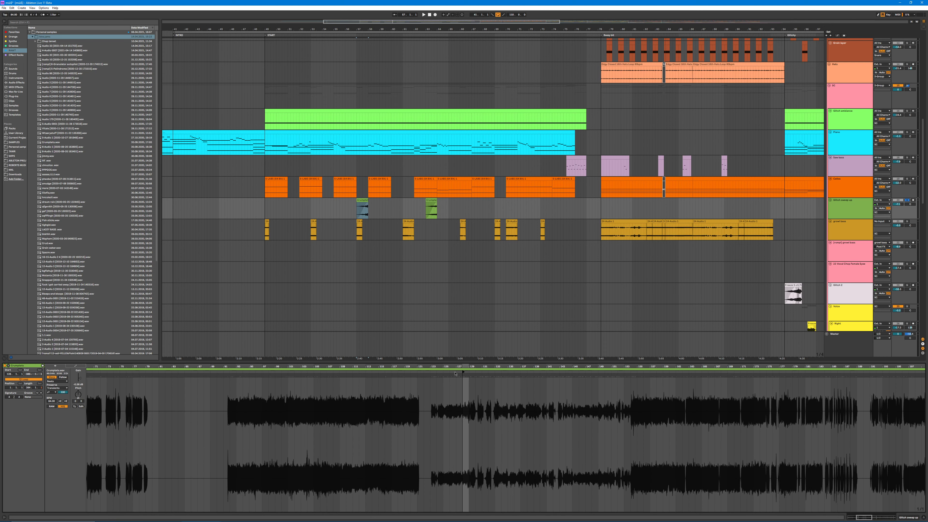
{"action": "left_click_drag", "start_coordinate": [462, 372], "coordinate": [437, 372]}
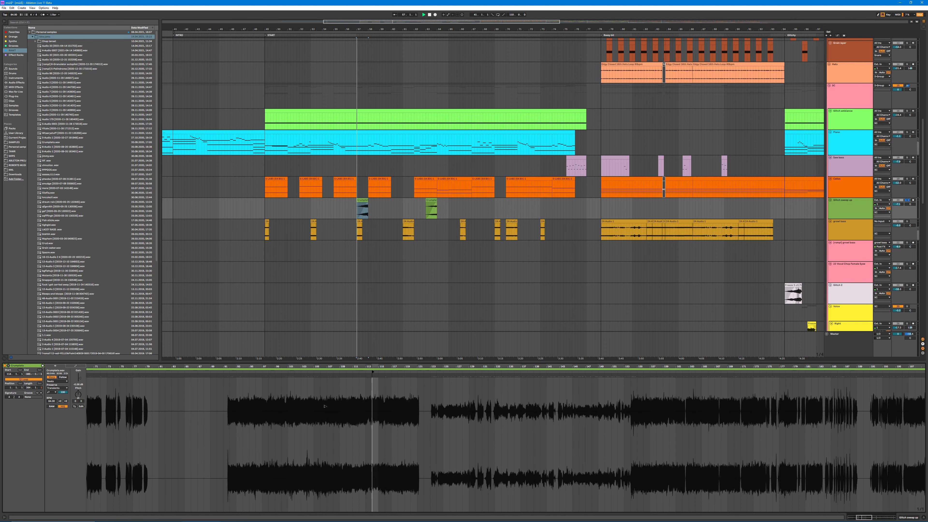
{"action": "mouse_move", "coordinate": [372, 372]}
{"action": "left_mouse_down"}
{"action": "mouse_move", "coordinate": [769, 404]}
{"action": "mouse_move", "coordinate": [480, 376]}
{"action": "left_mouse_up"}
{"action": "key", "text": "space"}
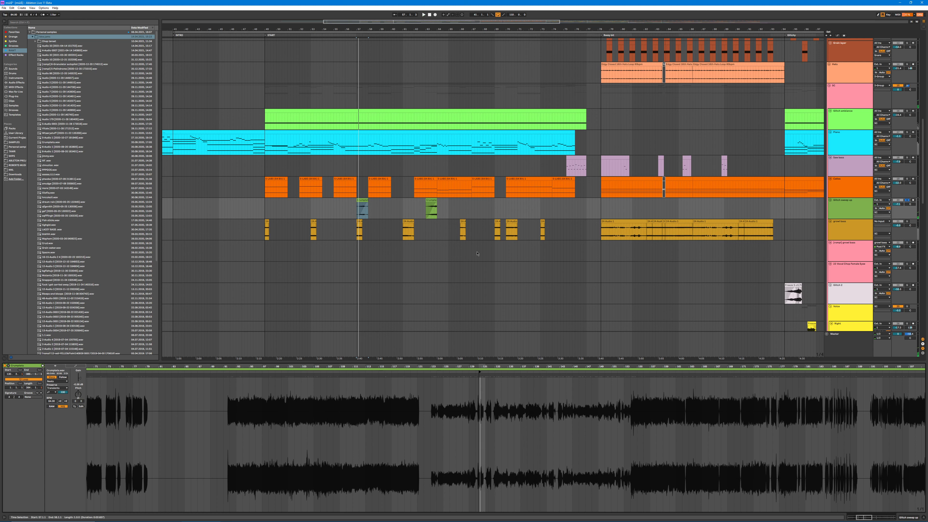
{"action": "key", "text": "ctrl+z"}
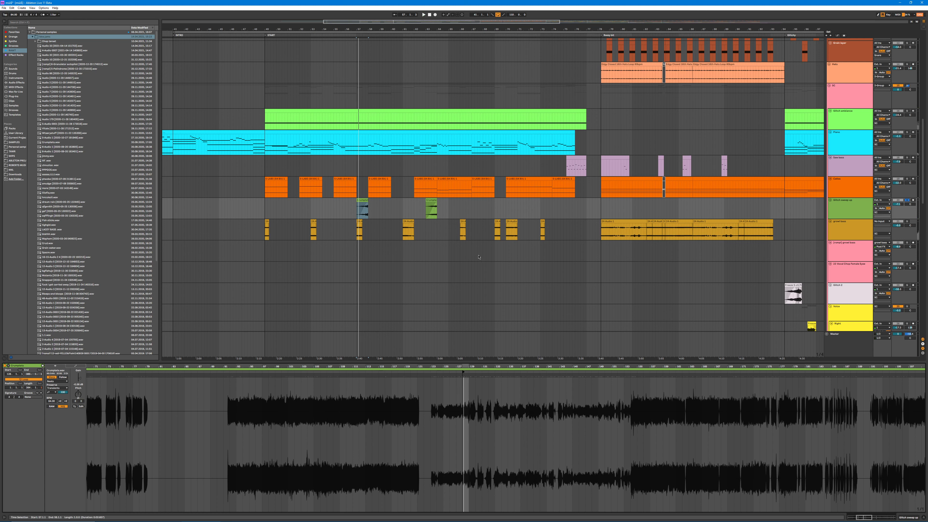
Step: Examine the growl bass track's effect chain, then solo the track and play its first two short clips
{"action": "double_click", "coordinate": [846, 205]}
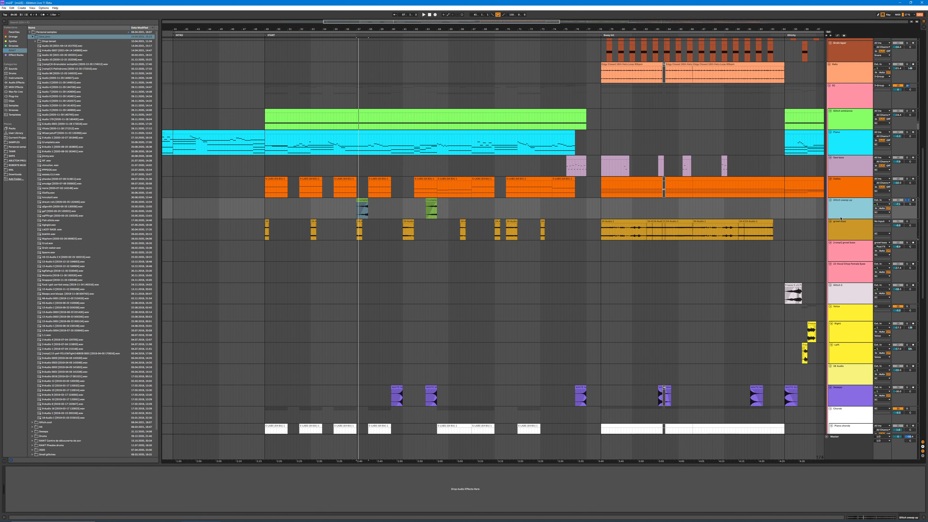
{"action": "left_click", "coordinate": [265, 224]}
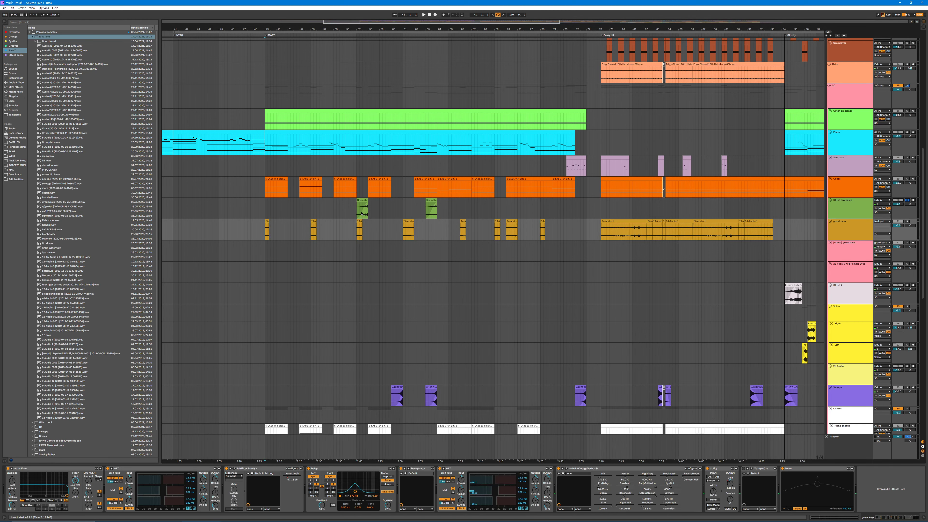
{"action": "left_click", "coordinate": [844, 228]}
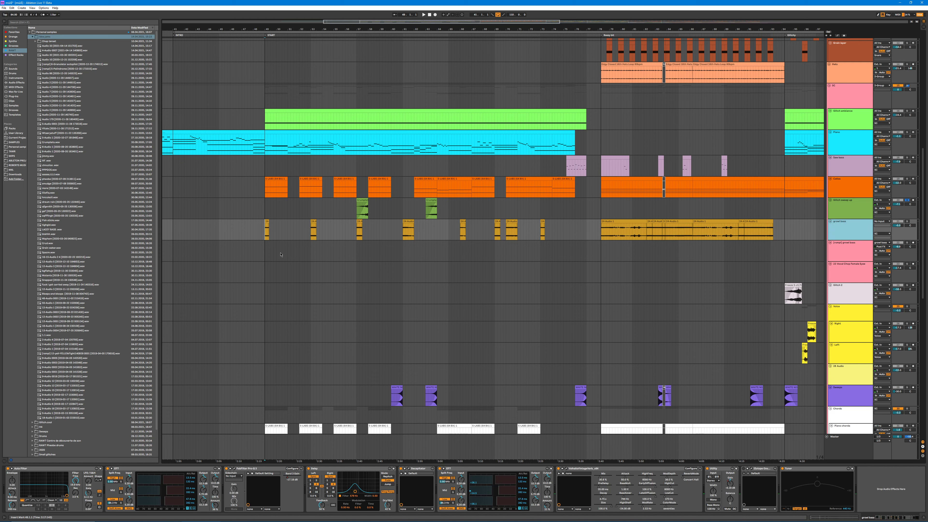
{"action": "left_click", "coordinate": [268, 220]}
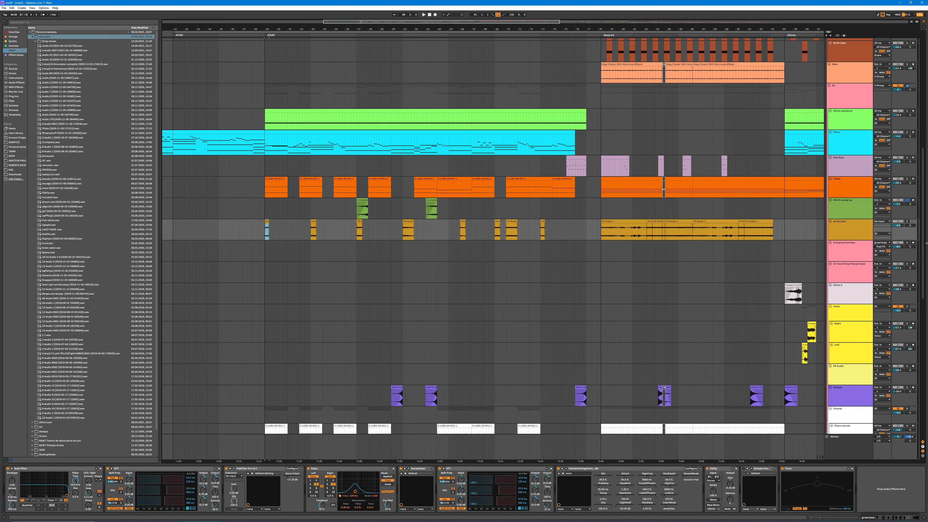
{"action": "left_click", "coordinate": [907, 222]}
{"action": "key", "text": "space"}
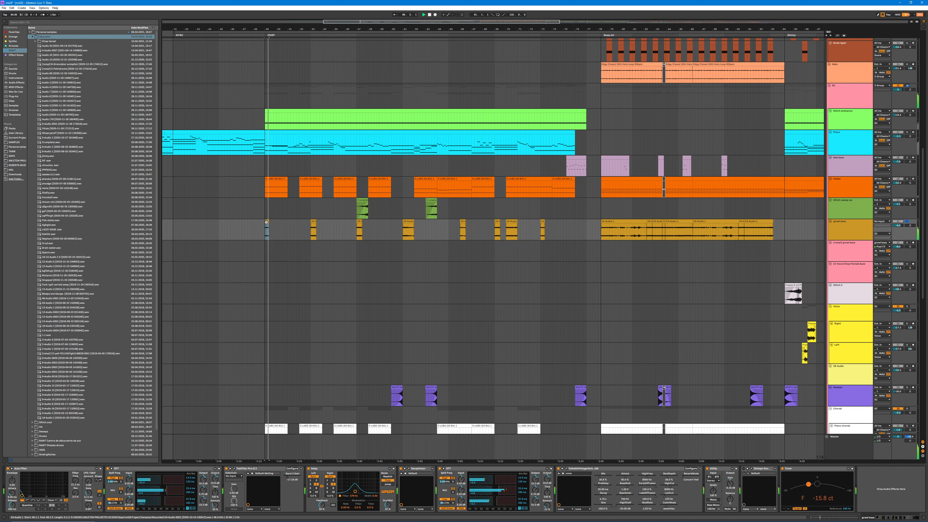
{"action": "left_click", "coordinate": [313, 222]}
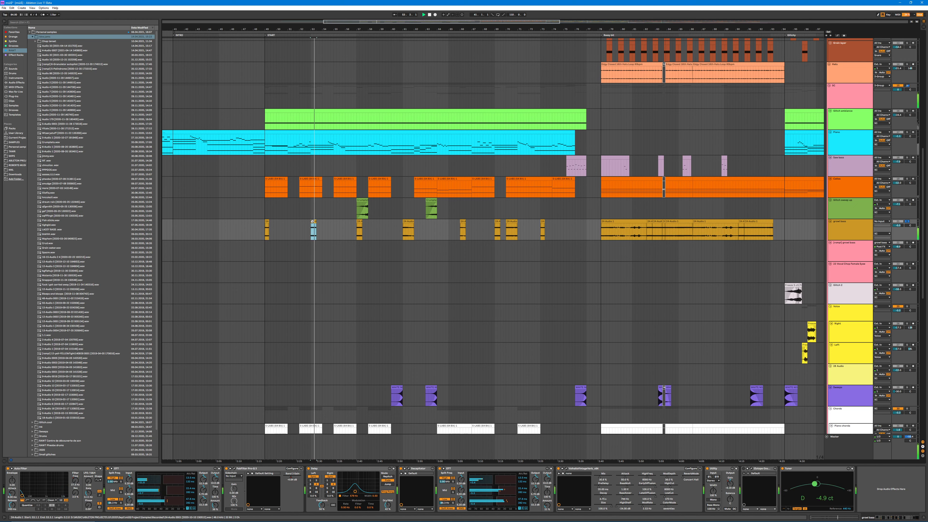
Step: Move the fourth growl bass clip into the INTRO section, extend its beginning to expose the recording, and play it soloed
{"action": "double_click", "coordinate": [408, 226]}
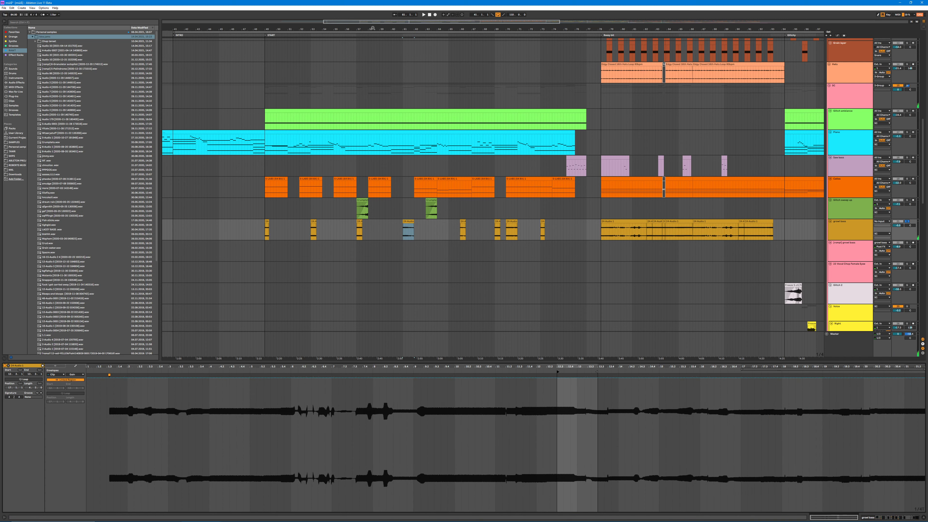
{"action": "left_click_drag", "start_coordinate": [347, 30], "coordinate": [370, 22]}
{"action": "left_click_drag", "start_coordinate": [416, 221], "coordinate": [185, 221]}
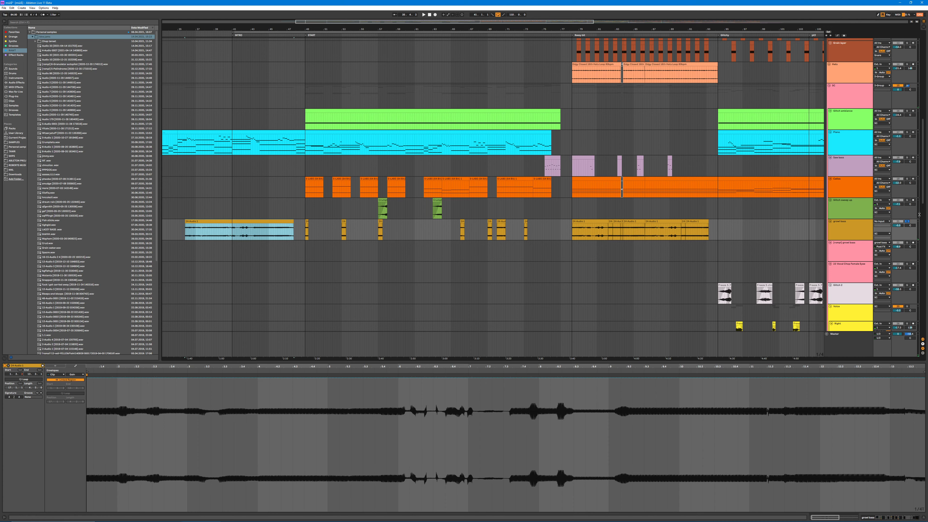
{"action": "key", "text": "space"}
{"action": "left_click", "coordinate": [907, 222]}
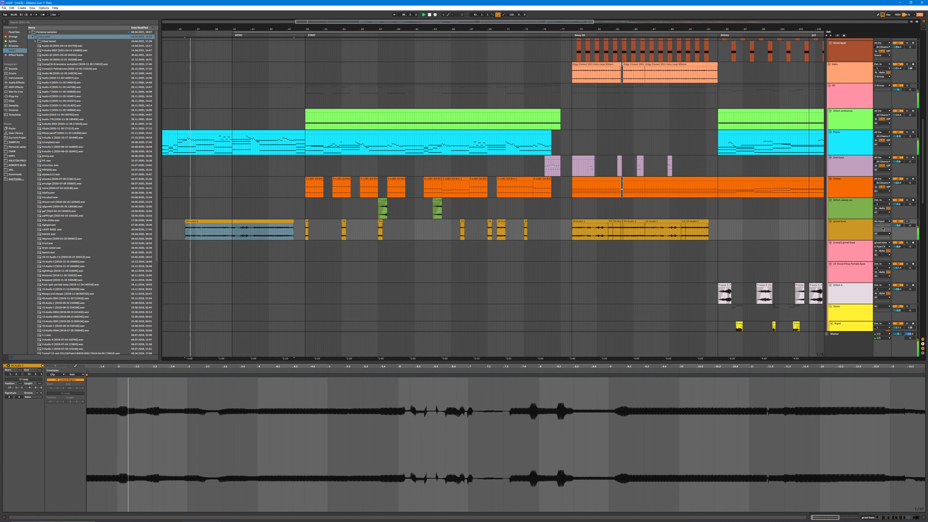
Step: Examine the growl bass track's effect devices while the extended clip plays, then stop playback
{"action": "left_click", "coordinate": [846, 231]}
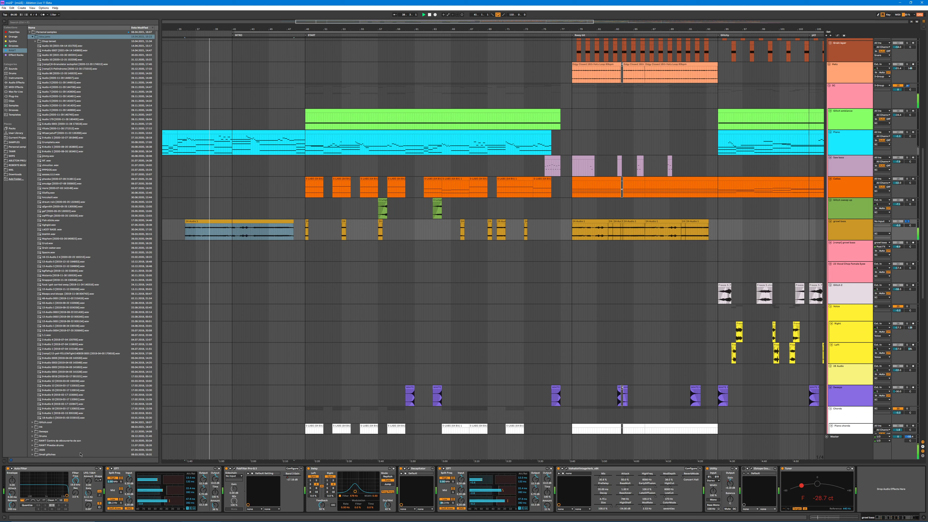
{"action": "left_click", "coordinate": [58, 468]}
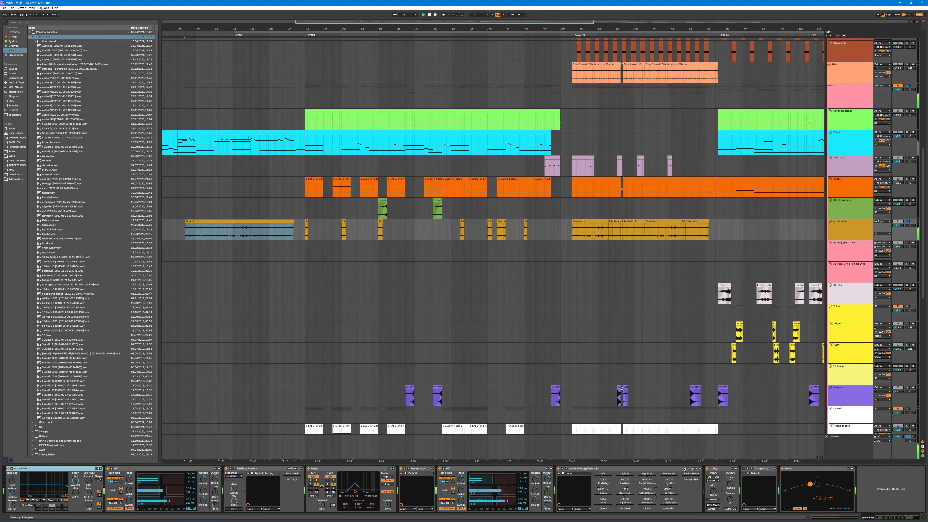
{"action": "left_click", "coordinate": [628, 469], "text": "shift"}
{"action": "left_click", "coordinate": [559, 469]}
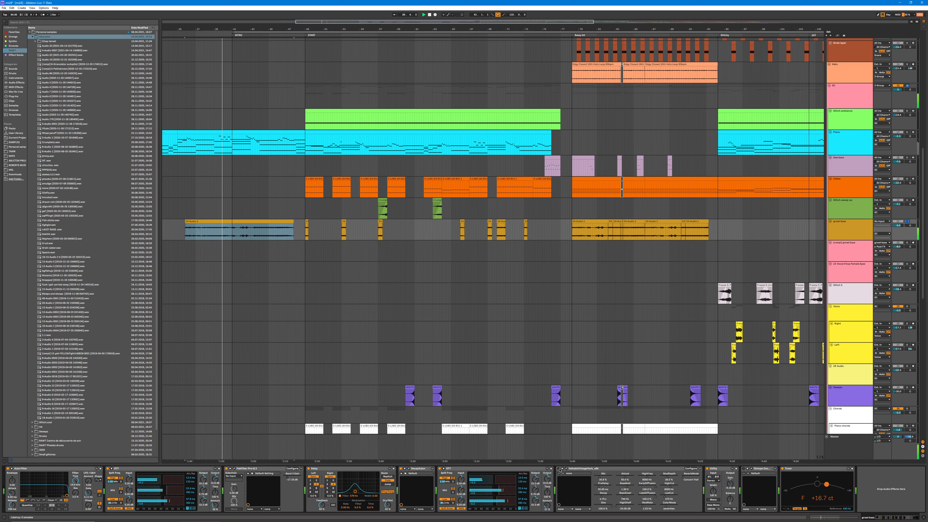
{"action": "key", "text": "space"}
Step: Shift the extended growl bass clip's start point along its source recording and play the different passages
{"action": "key", "text": "shift+Tab"}
{"action": "scroll", "coordinate": [401, 453], "scroll_direction": "down", "scroll_amount": 3}
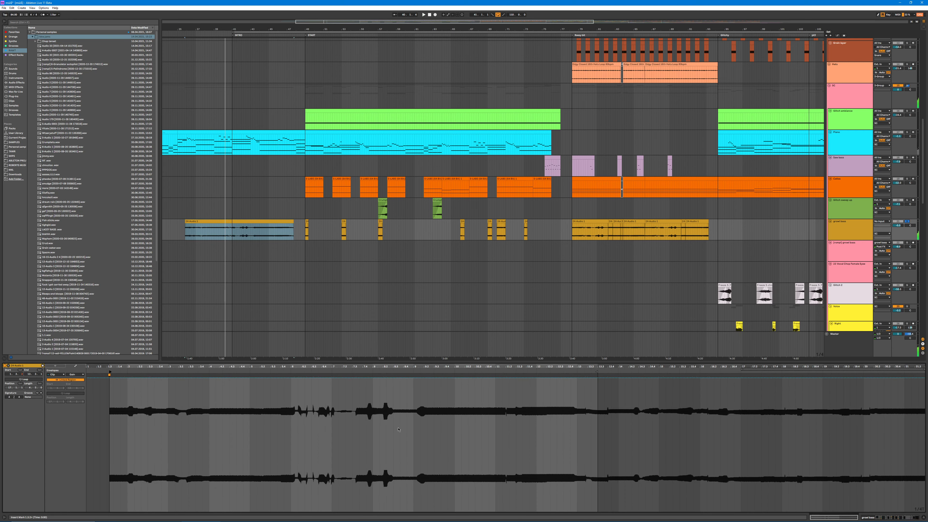
{"action": "left_click_drag", "start_coordinate": [110, 371], "coordinate": [476, 372]}
{"action": "key", "text": "space"}
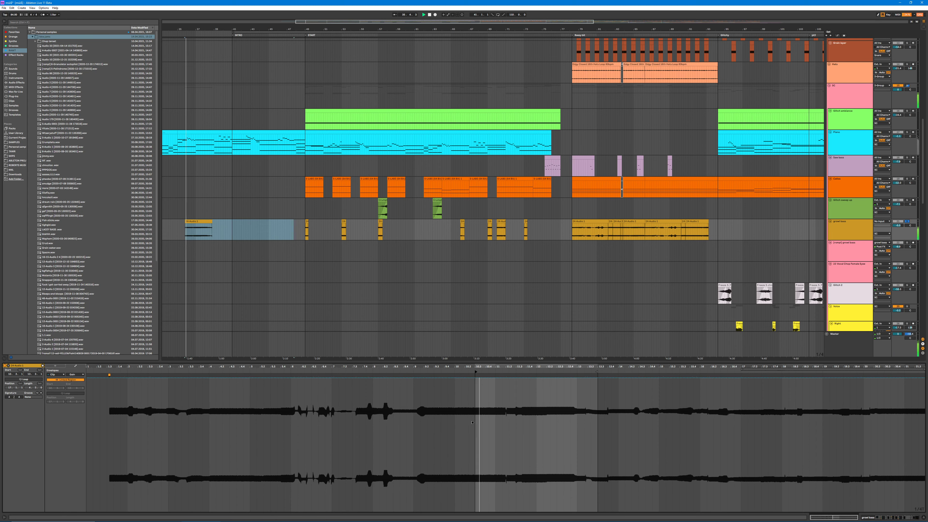
{"action": "left_click_drag", "start_coordinate": [472, 422], "coordinate": [209, 423]}
{"action": "key", "text": "space"}
{"action": "key", "text": "space"}
Step: Open the first clip on the lilac bass track, solo that track and play the clip for comparison
{"action": "key", "text": "space"}
{"action": "key", "text": "ctrl+l"}
{"action": "left_click", "coordinate": [547, 161]}
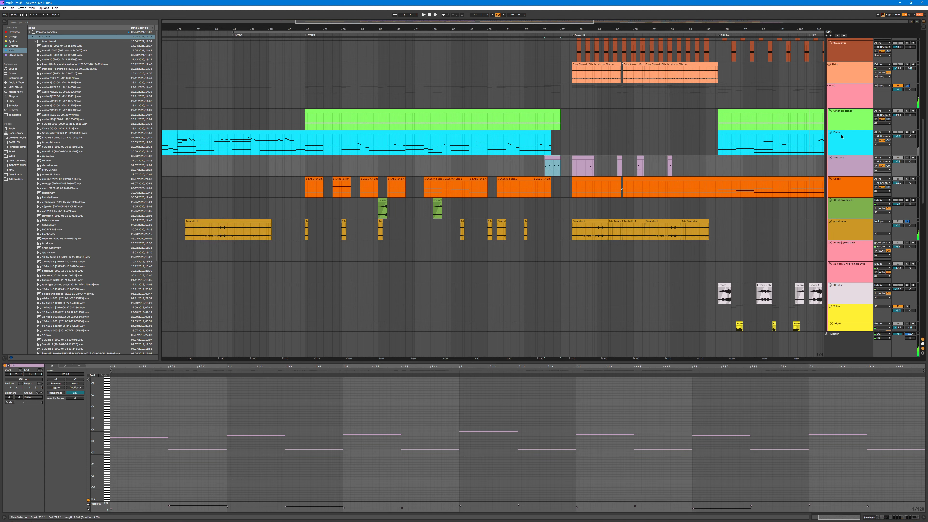
{"action": "key", "text": "ctrl+l"}
{"action": "key", "text": "space"}
{"action": "left_click", "coordinate": [907, 158]}
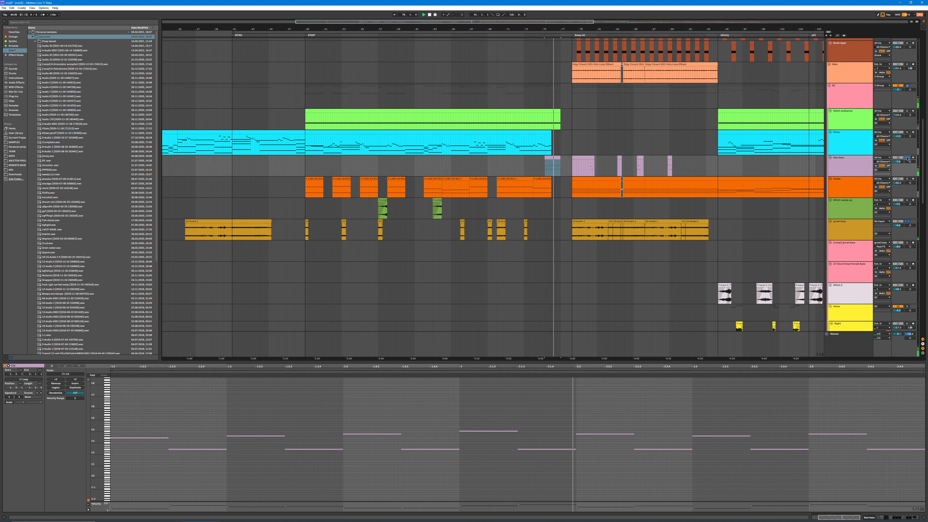
{"action": "key", "text": "ctrl+l"}
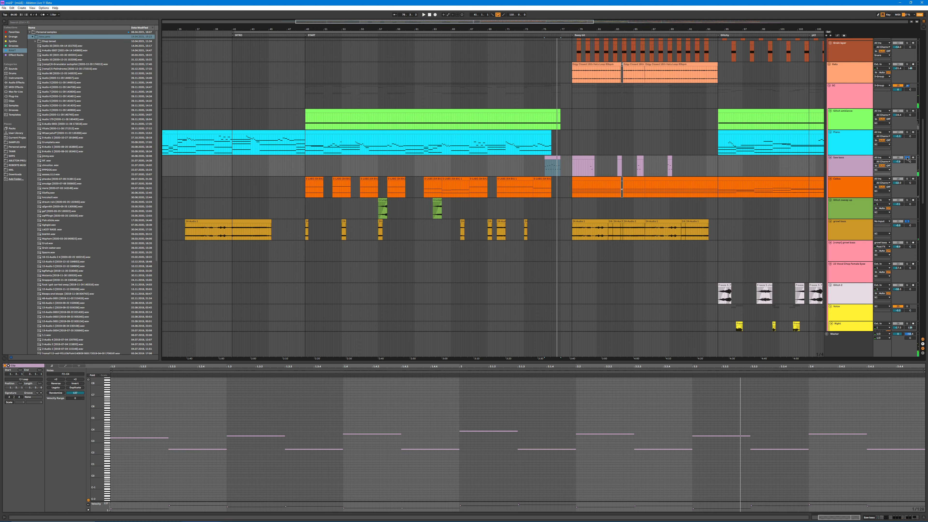
Step: Undo the growl bass clip's extension and start shifts to restore the short excerpt in the INTRO section
{"action": "left_click", "coordinate": [300, 232]}
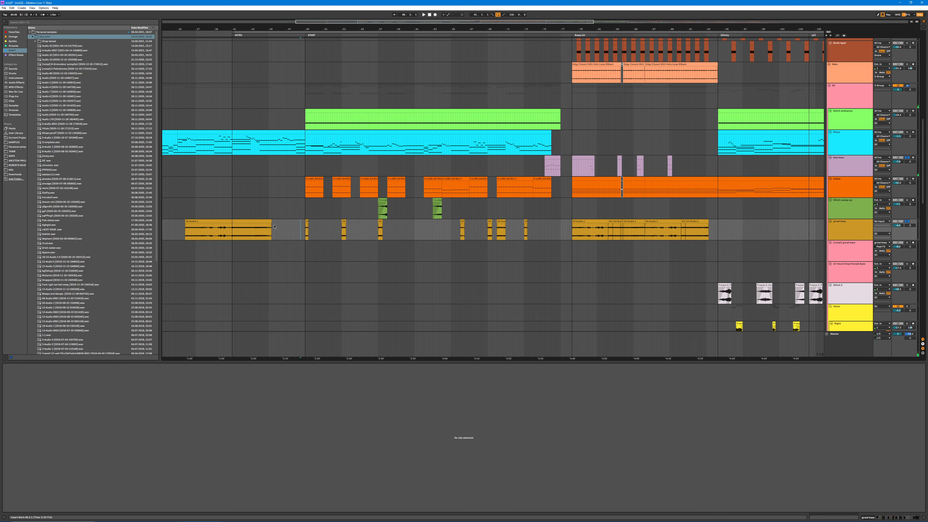
{"action": "key", "text": "ctrl+a"}
{"action": "left_click", "coordinate": [292, 234]}
{"action": "left_click", "coordinate": [283, 234]}
{"action": "key", "text": "ctrl+z"}
{"action": "key", "text": "ctrl+y"}
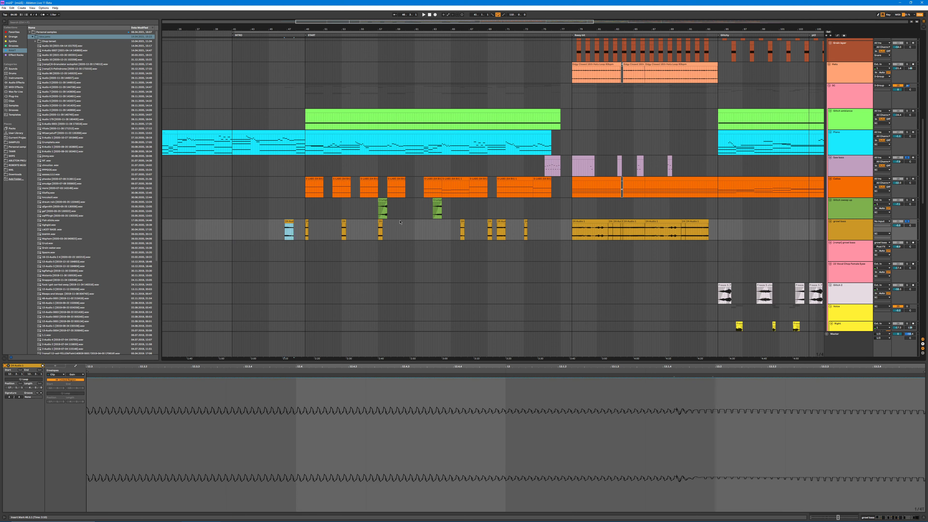
Step: Show the growl bass effect chain and move the short clip slightly earlier within the INTRO section
{"action": "key", "text": "shift+Tab"}
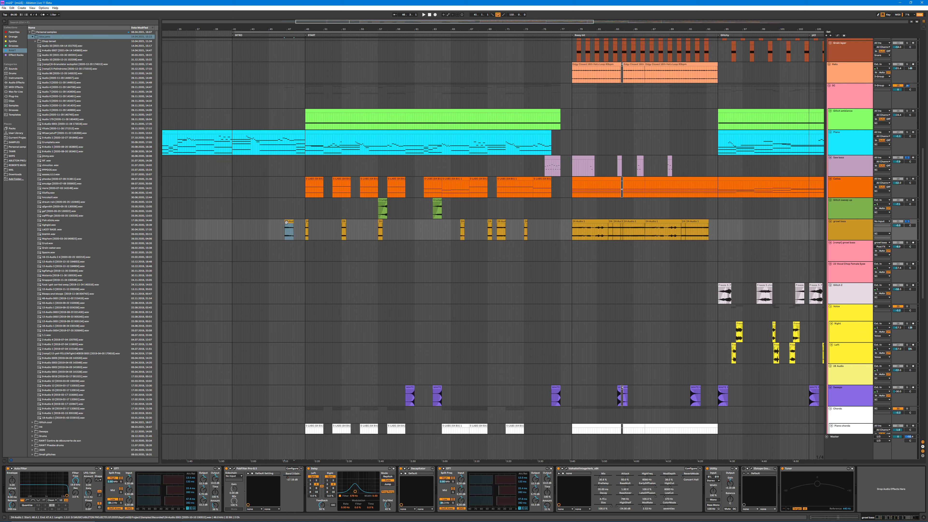
{"action": "key", "text": "Left"}
{"action": "key", "text": "Left"}
{"action": "key", "text": "Left"}
{"action": "key", "text": "Left"}
{"action": "key", "text": "Left"}
{"action": "key", "text": "Left"}
{"action": "key", "text": "Left"}
{"action": "key", "text": "Left"}
{"action": "key", "text": "Left"}
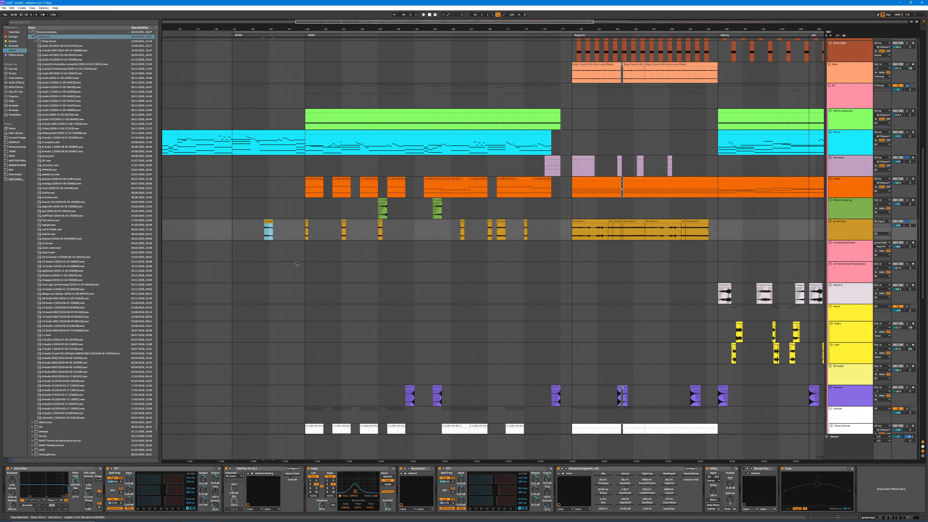
Step: Extend both ends of the growl bass clip to expose more of the source recording and play it from the beginning
{"action": "key", "text": "space"}
{"action": "left_click_drag", "start_coordinate": [264, 222], "coordinate": [200, 221]}
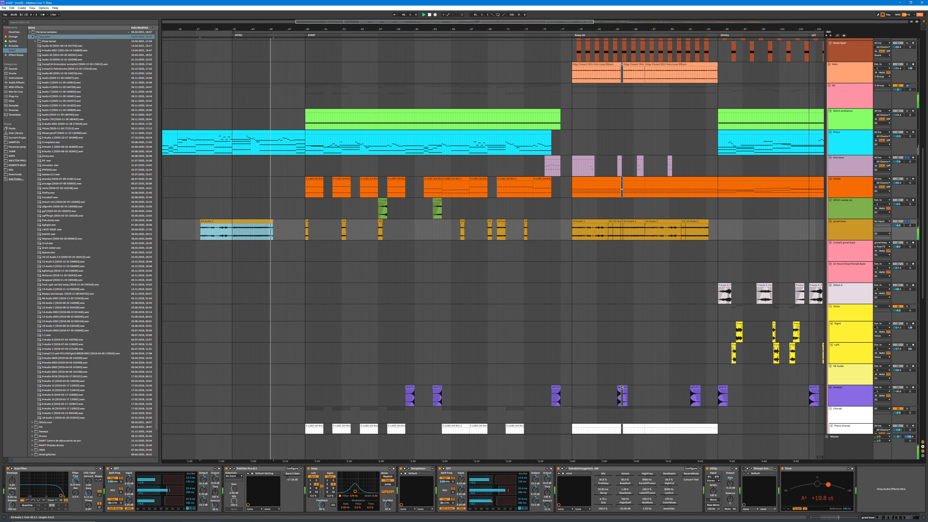
{"action": "left_click_drag", "start_coordinate": [273, 222], "coordinate": [284, 223]}
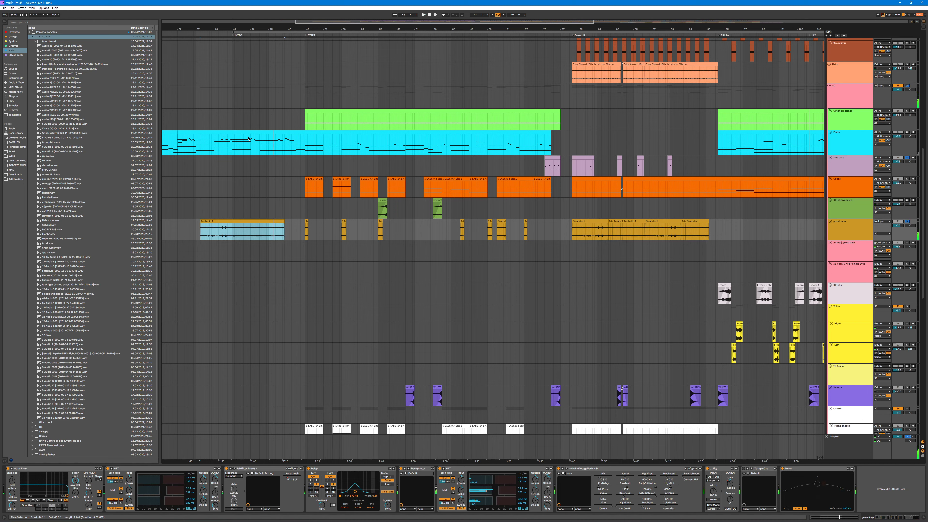
{"action": "left_click", "coordinate": [221, 228]}
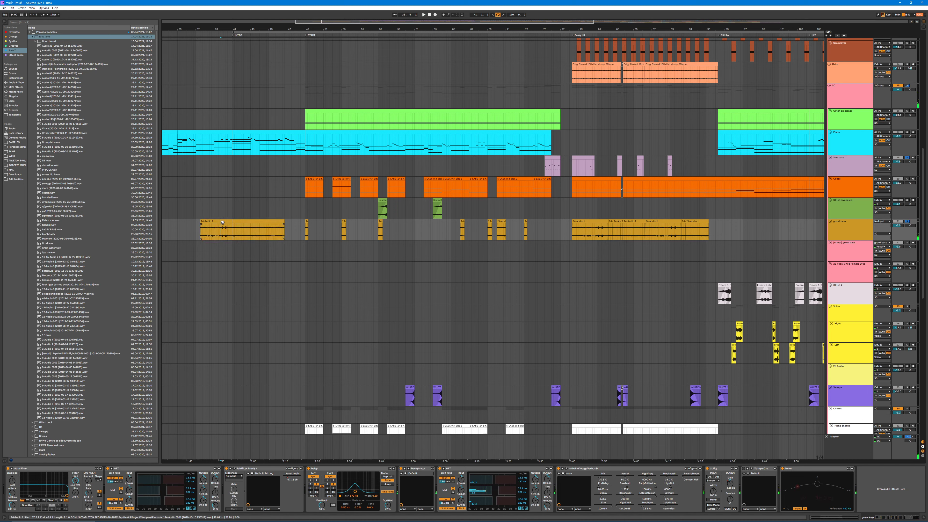
{"action": "key", "text": "space"}
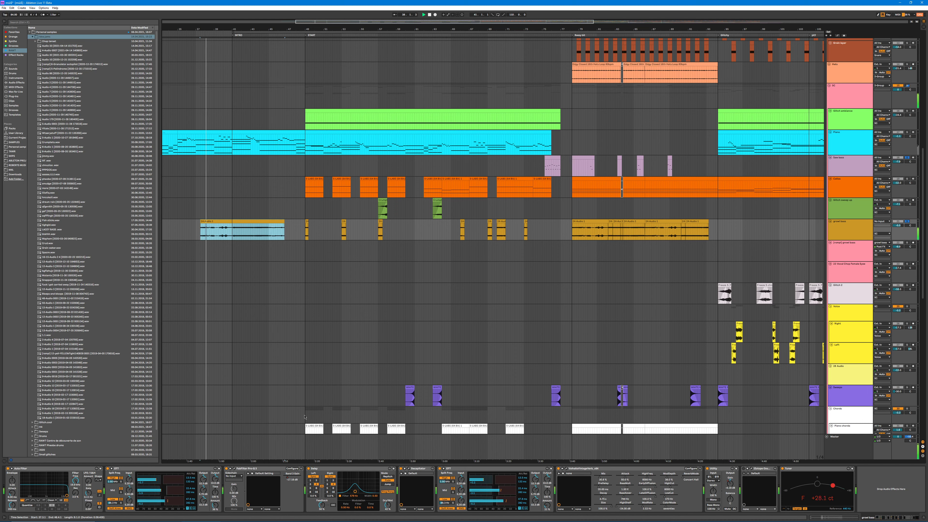
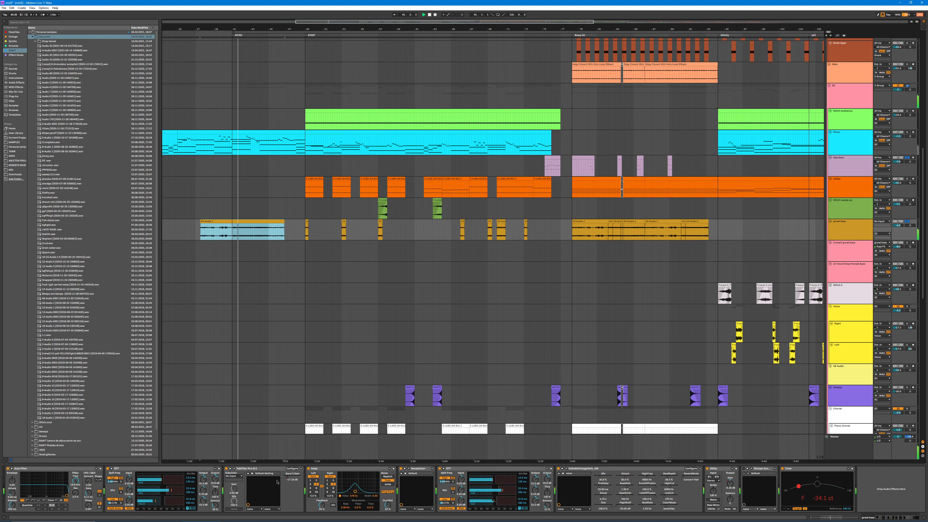
Step: Examine the growl bass effect chain, viewing the FabFilter Pro-Q 3 window and closing it, and replay the extended clip
{"action": "key", "text": "ctrl+l"}
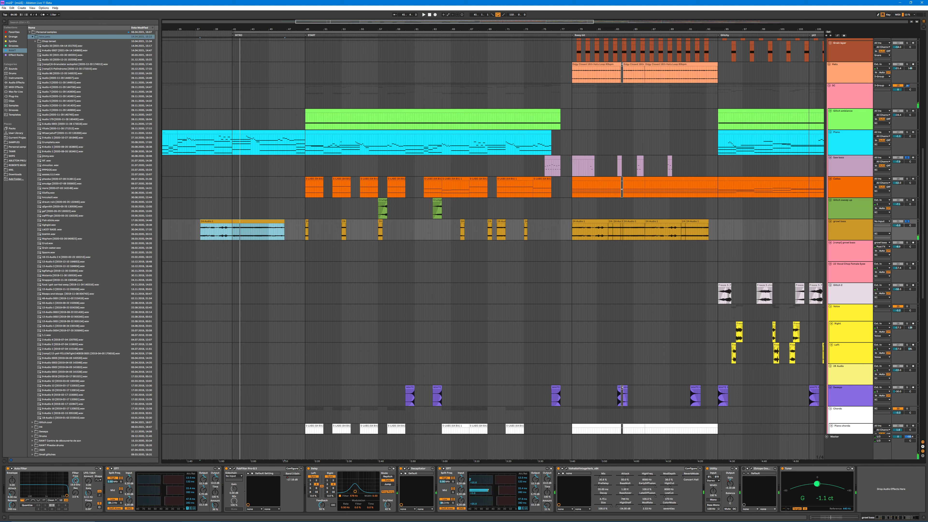
{"action": "left_click", "coordinate": [79, 469]}
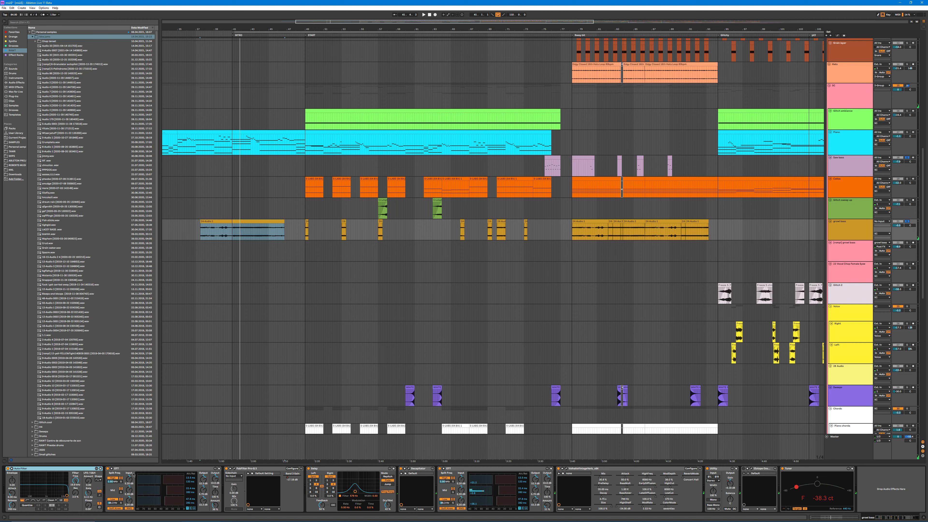
{"action": "left_click", "coordinate": [234, 469]}
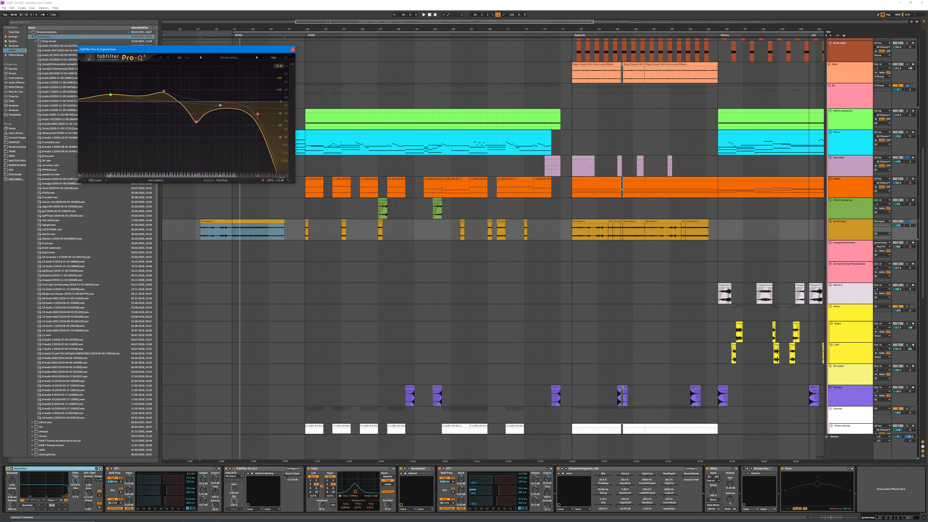
{"action": "left_click", "coordinate": [234, 469]}
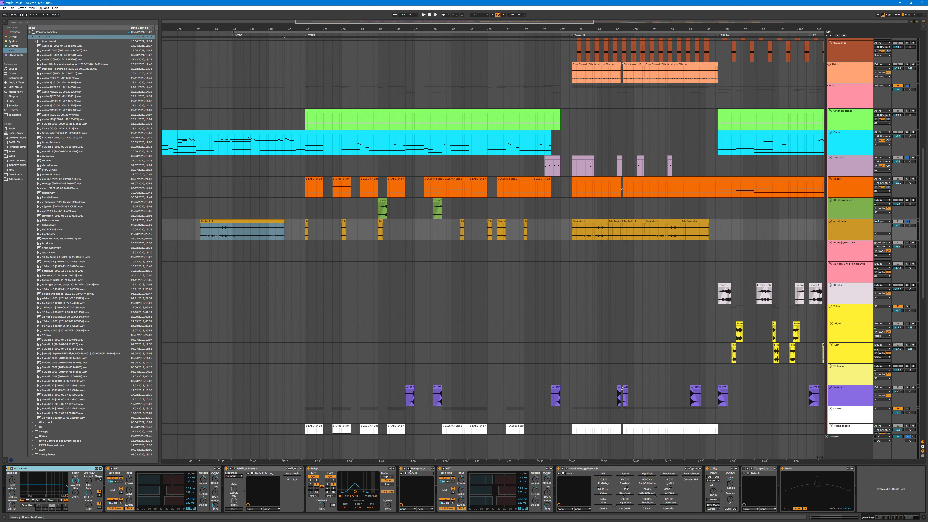
{"action": "left_click", "coordinate": [236, 222]}
{"action": "key", "text": "space"}
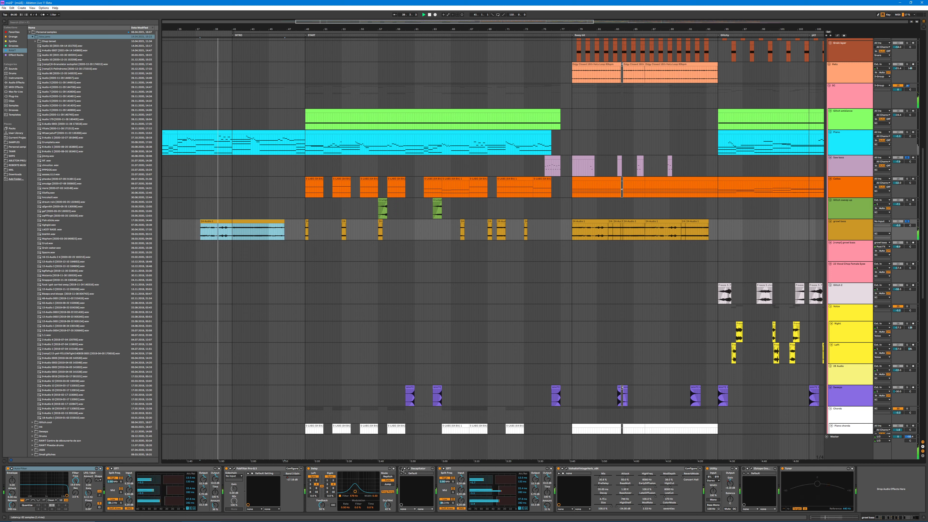
{"action": "left_click", "coordinate": [401, 469]}
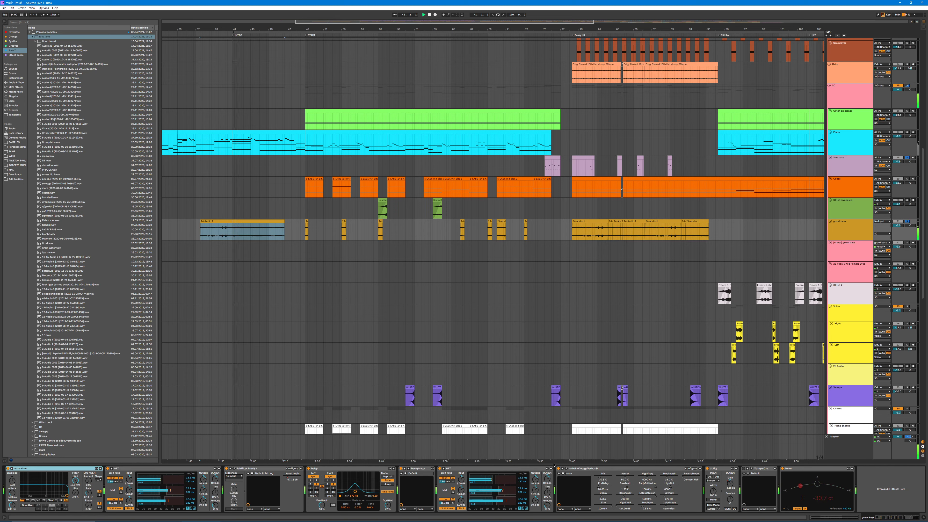
{"action": "key", "text": "ctrl+l"}
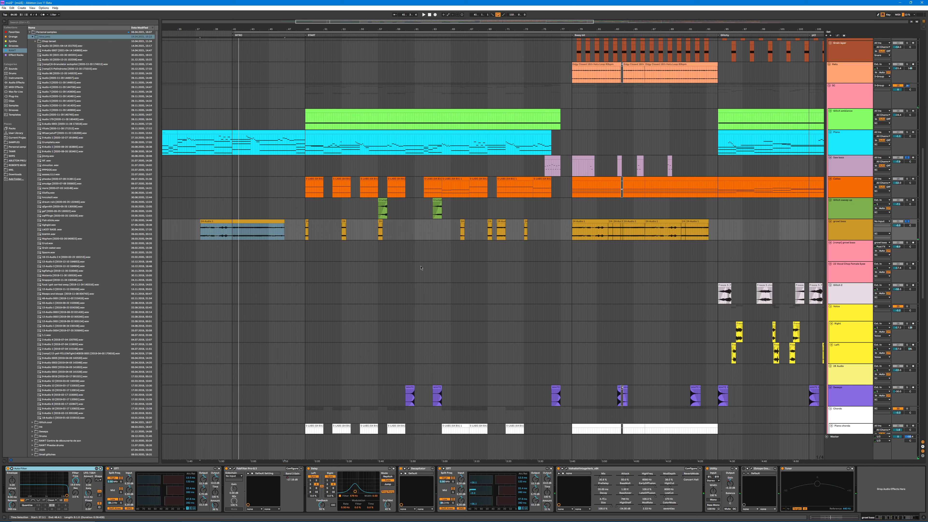
Step: Undo the growl bass clip's extensions and move to restore the short excerpt in the START section
{"action": "left_click", "coordinate": [424, 234]}
{"action": "key", "text": "ctrl+z"}
{"action": "key", "text": "ctrl+z"}
{"action": "key", "text": "ctrl+z"}
{"action": "key", "text": "ctrl+z"}
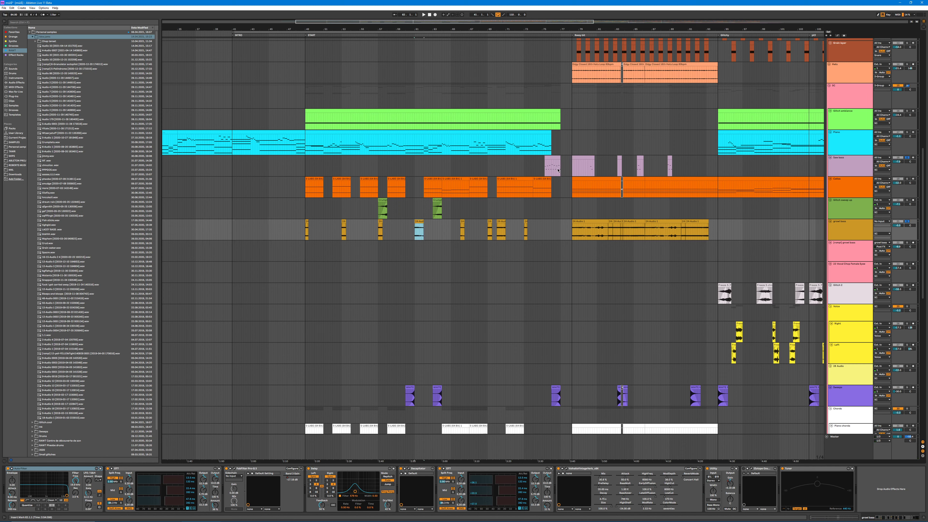
Step: Copy the first lilac bass clip to the empty area past the arrangement's end and extend both ends of the copy
{"action": "left_click", "coordinate": [550, 157]}
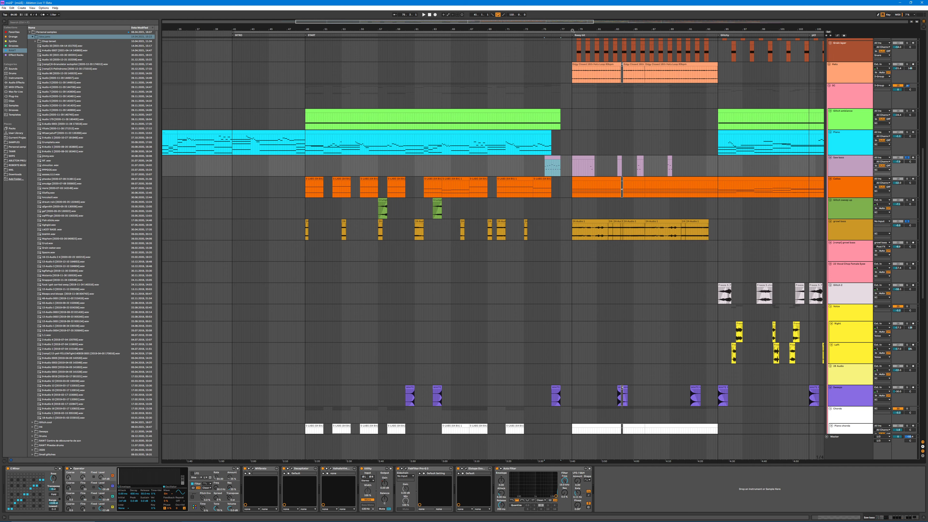
{"action": "left_click_drag", "start_coordinate": [572, 31], "coordinate": [420, 3]}
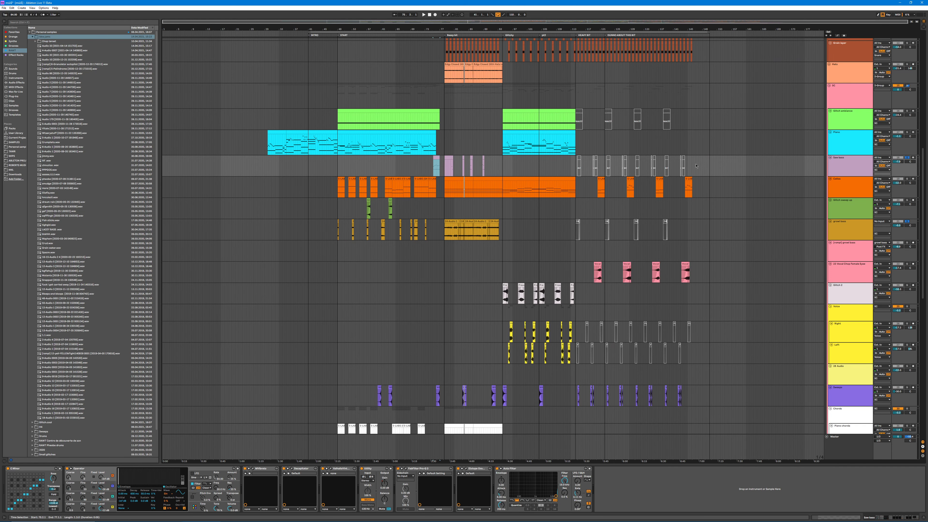
{"action": "left_click_drag", "start_coordinate": [774, 165], "coordinate": [777, 168]}
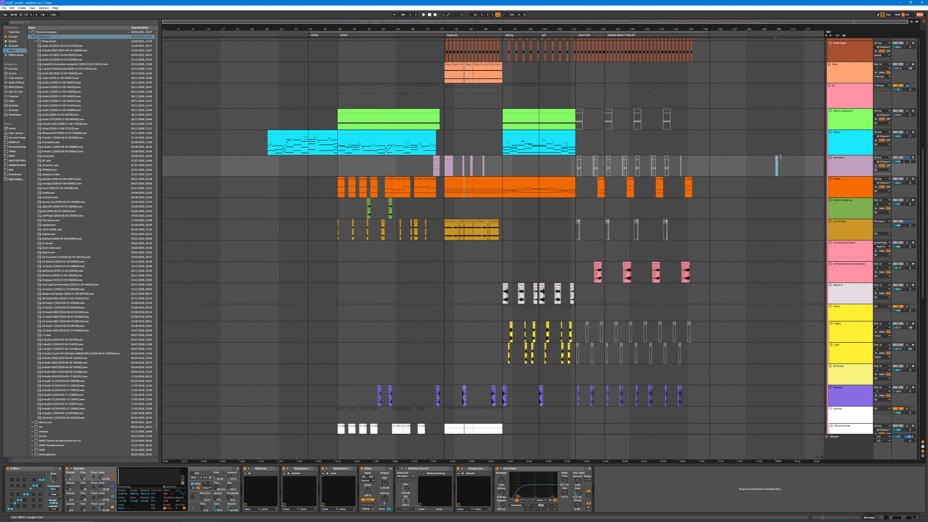
{"action": "key", "text": "ctrl+v"}
{"action": "left_click_drag", "start_coordinate": [780, 157], "coordinate": [749, 156]}
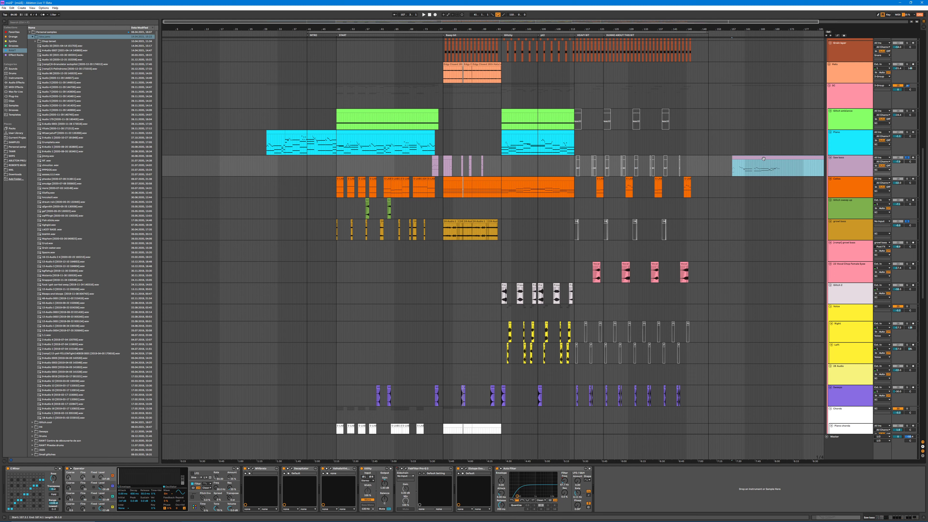
Step: Play the extended lilac bass copy, examine its MIDI notes and device chain, and replay it from the beginning
{"action": "key", "text": "space"}
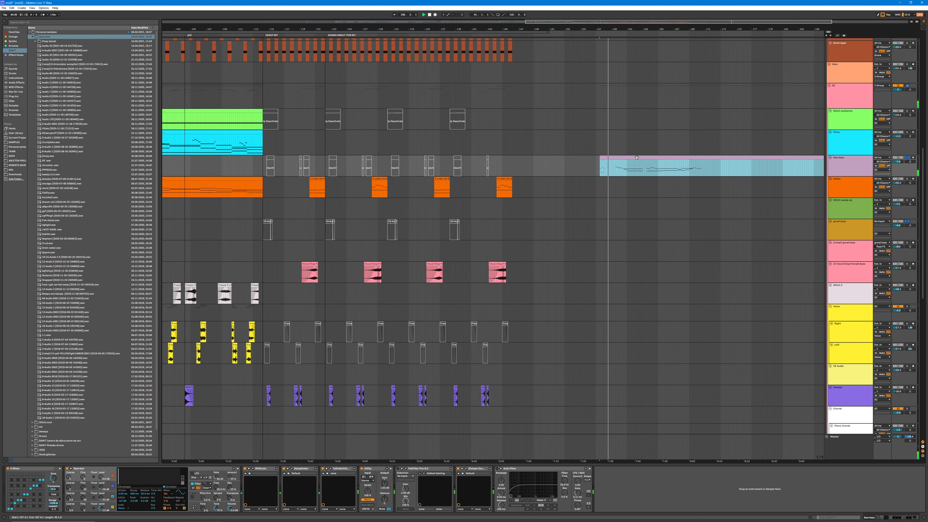
{"action": "double_click", "coordinate": [634, 159]}
{"action": "scroll", "coordinate": [326, 457], "scroll_direction": "down", "scroll_amount": 2}
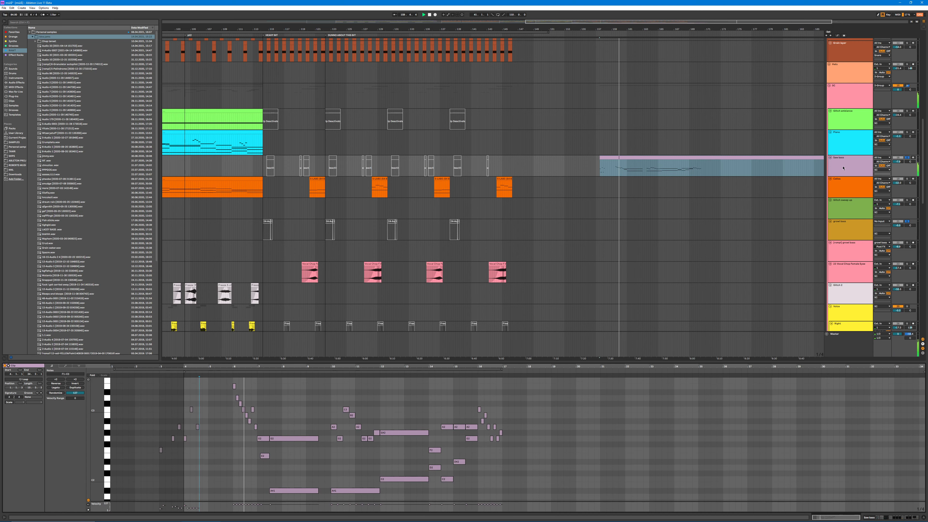
{"action": "key", "text": "shift+Tab"}
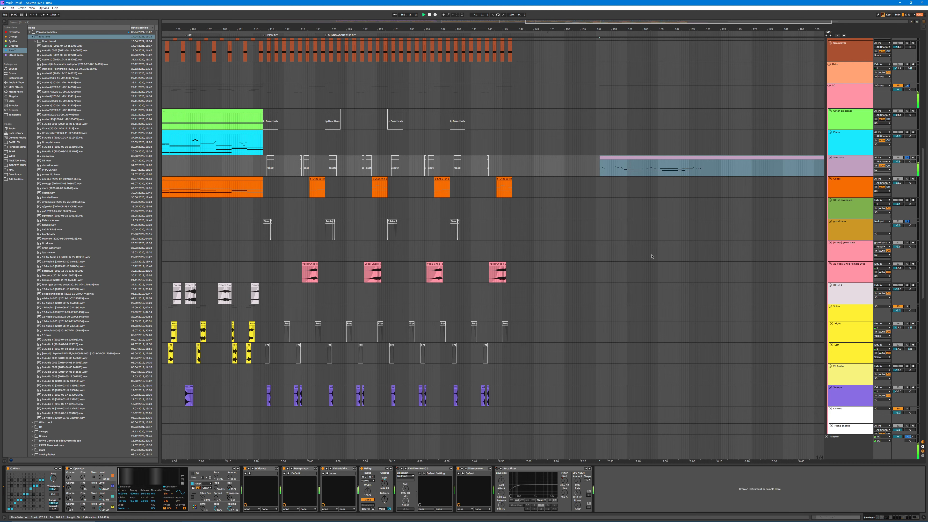
{"action": "key", "text": "shift+Tab"}
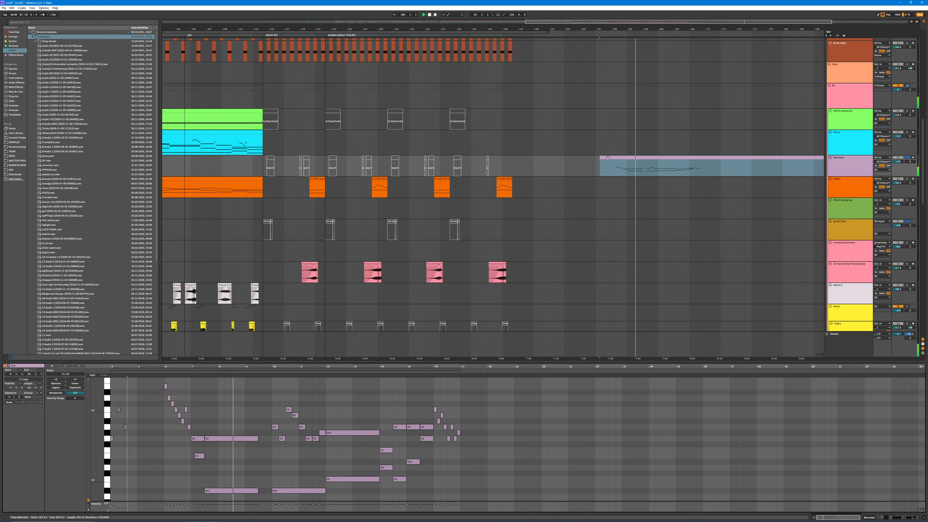
{"action": "key", "text": "space"}
{"action": "key", "text": "ctrl+l"}
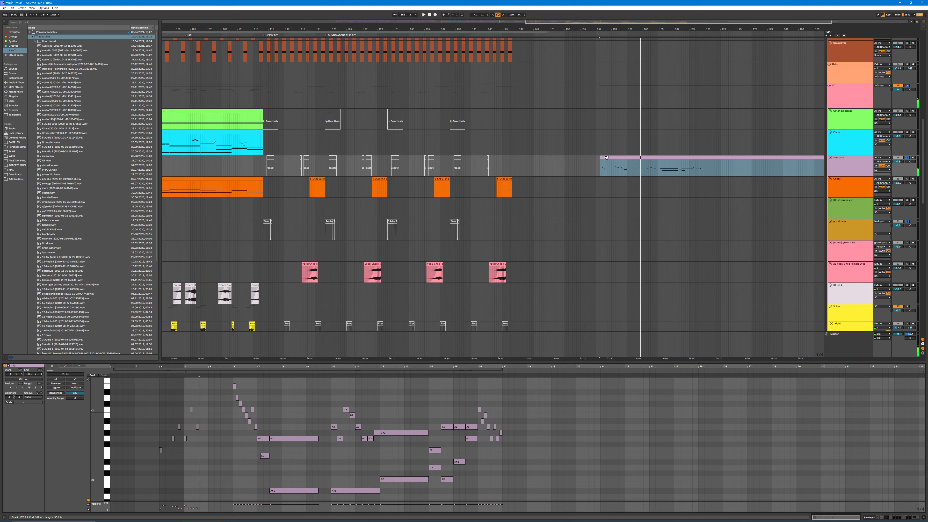
{"action": "left_click_drag", "start_coordinate": [602, 172], "coordinate": [599, 170]}
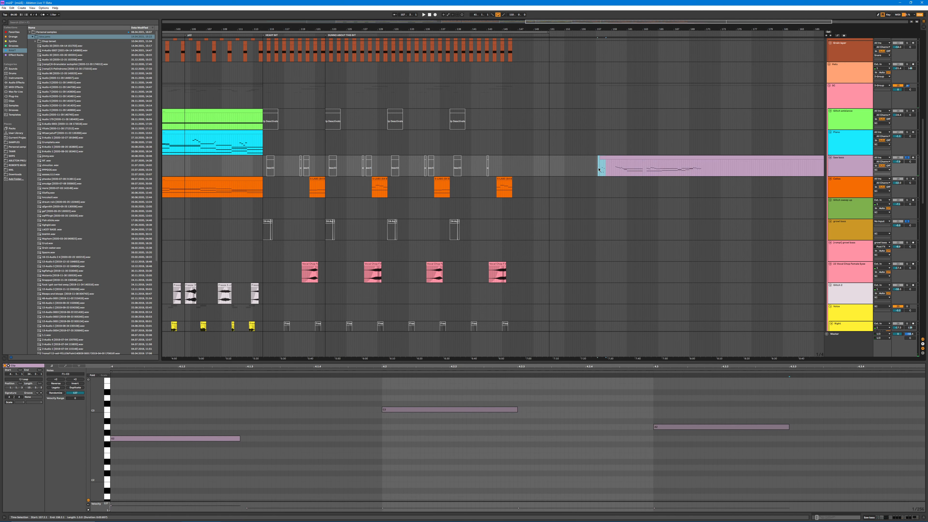
{"action": "key", "text": "space"}
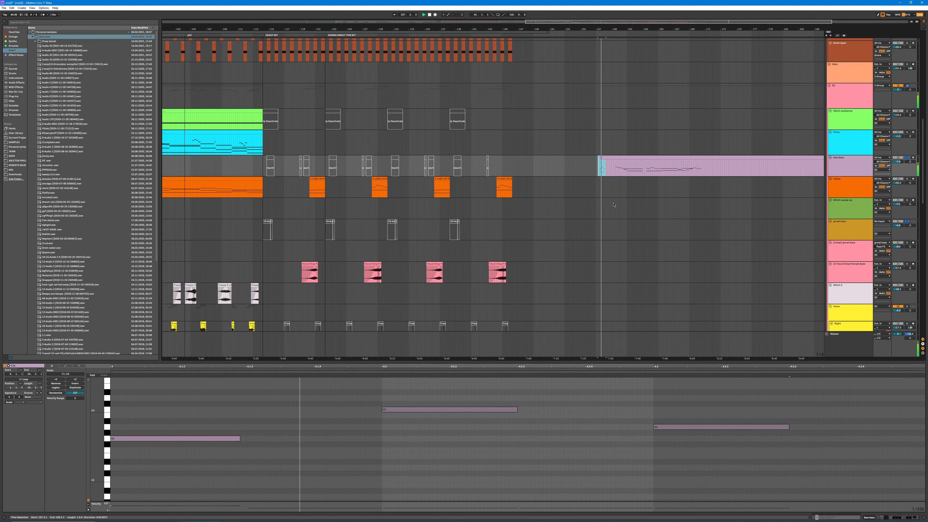
Step: Delete the extended lilac bass copy past the arrangement's end
{"action": "left_click", "coordinate": [629, 159]}
{"action": "key", "text": "Delete"}
{"action": "scroll", "coordinate": [279, 217], "scroll_direction": "down", "scroll_amount": 4}
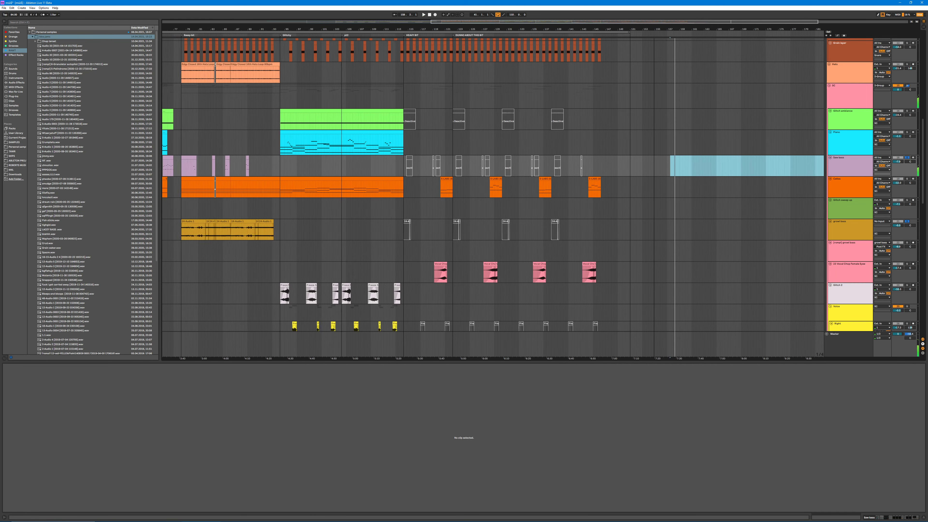
Step: Play the short growl bass clip mid-way through the START section and the wider one near that section's end
{"action": "left_click", "coordinate": [186, 229]}
{"action": "key", "text": "space"}
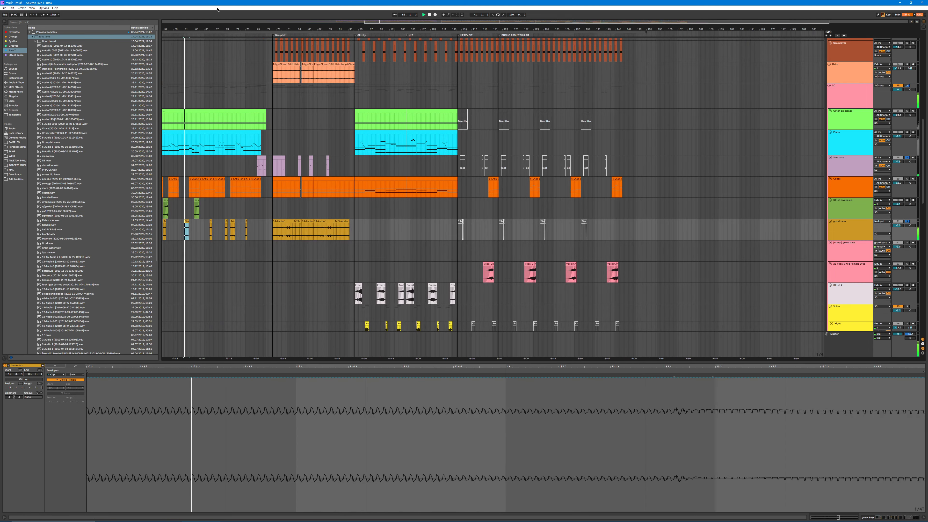
{"action": "left_click_drag", "start_coordinate": [200, 27], "coordinate": [443, 31]}
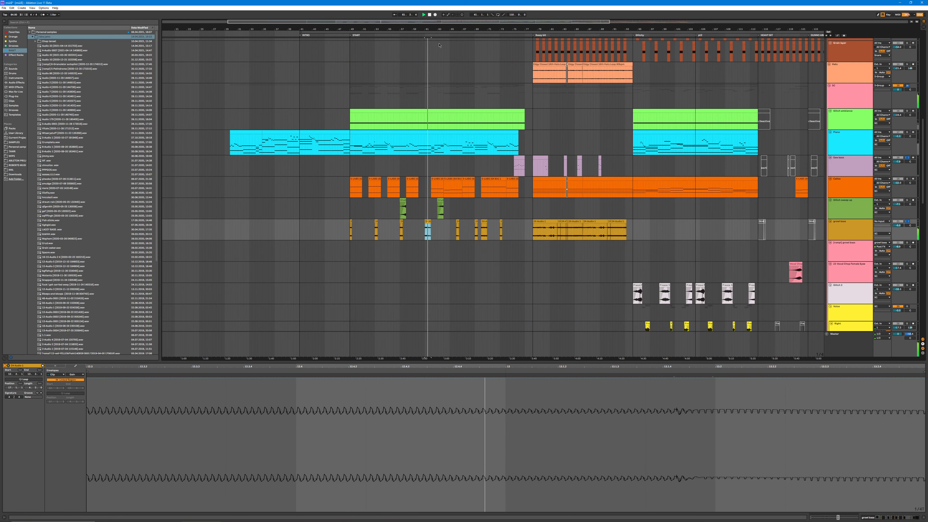
{"action": "left_click", "coordinate": [483, 222]}
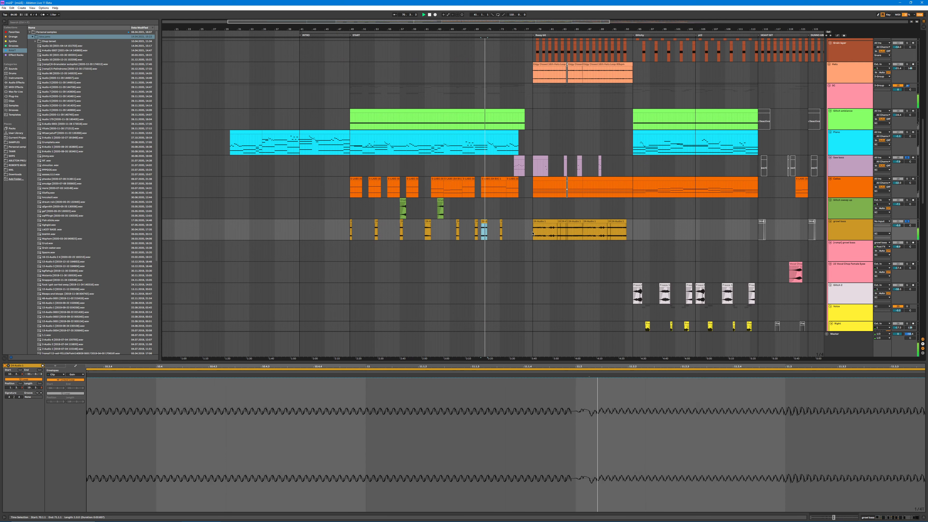
{"action": "key", "text": "ctrl+l"}
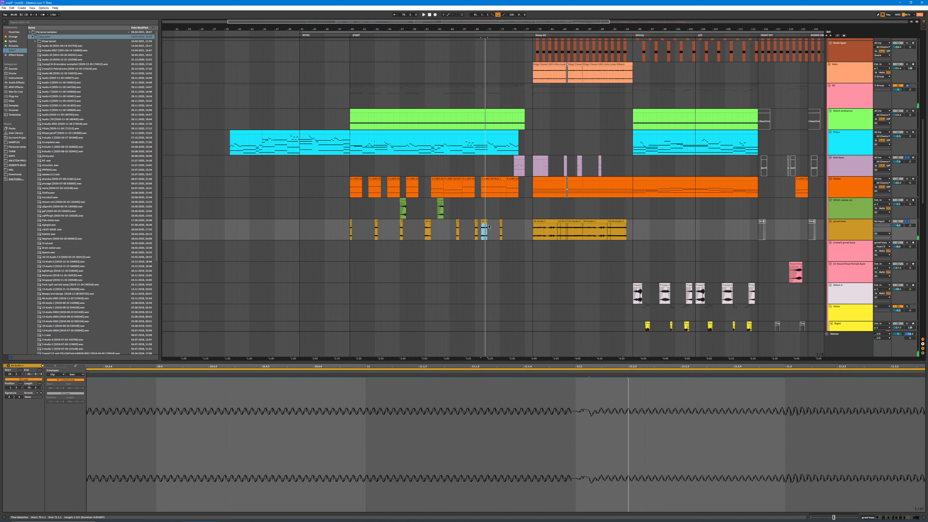
{"action": "left_click_drag", "start_coordinate": [490, 227], "coordinate": [305, 222]}
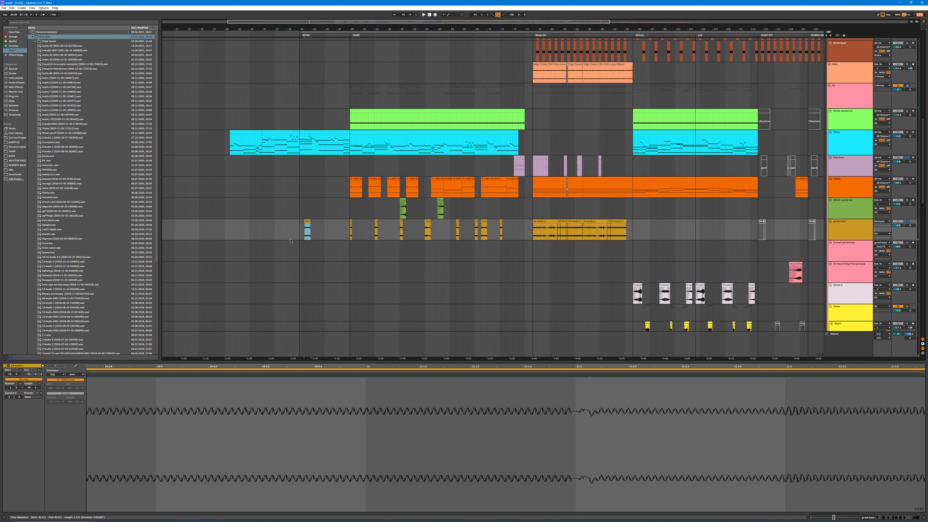
{"action": "left_click", "coordinate": [56, 366]}
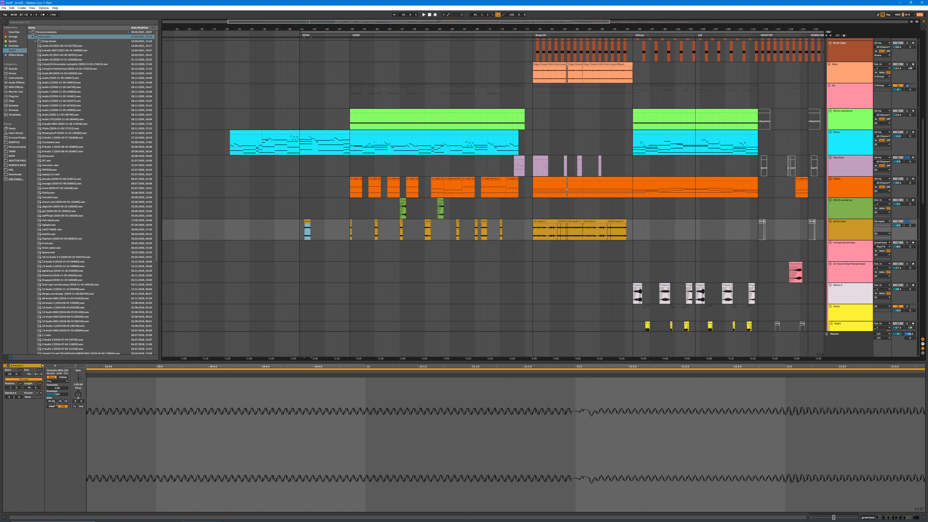
{"action": "key", "text": "ctrl+z"}
{"action": "key", "text": "ctrl+z"}
Step: Show the Transposition envelope of the growl bass clip near the START section's end across its source recording
{"action": "left_click", "coordinate": [69, 367]}
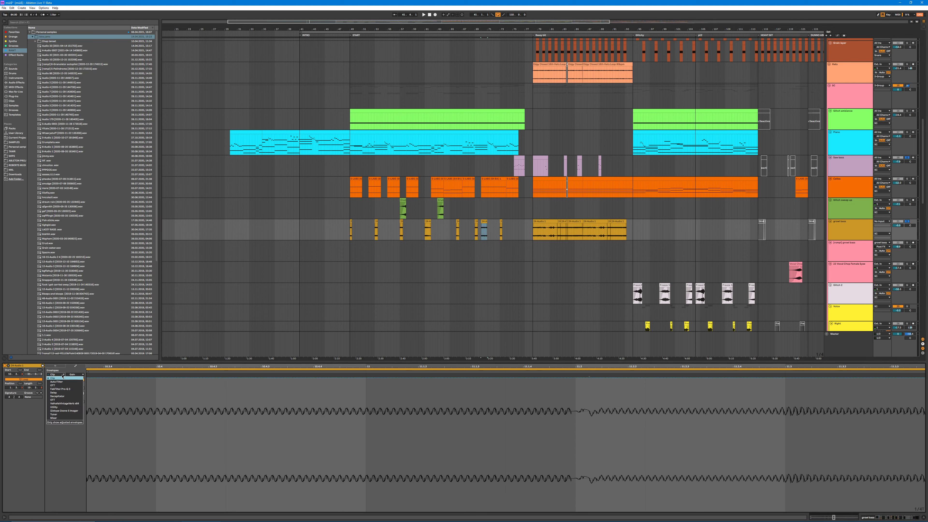
{"action": "left_click", "coordinate": [75, 374]}
{"action": "left_click", "coordinate": [79, 384]}
{"action": "scroll", "coordinate": [351, 476], "scroll_direction": "down", "scroll_amount": 10}
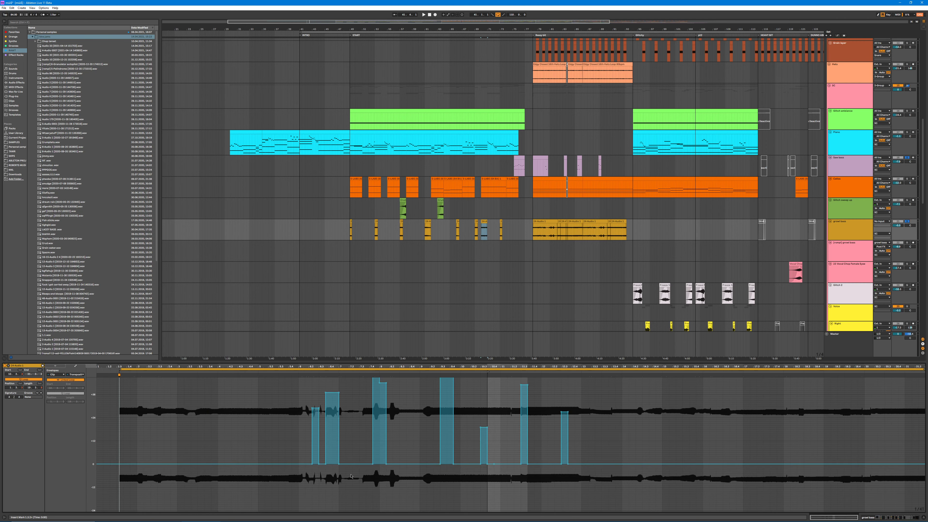
{"action": "scroll", "coordinate": [518, 389], "scroll_direction": "up", "scroll_amount": 1}
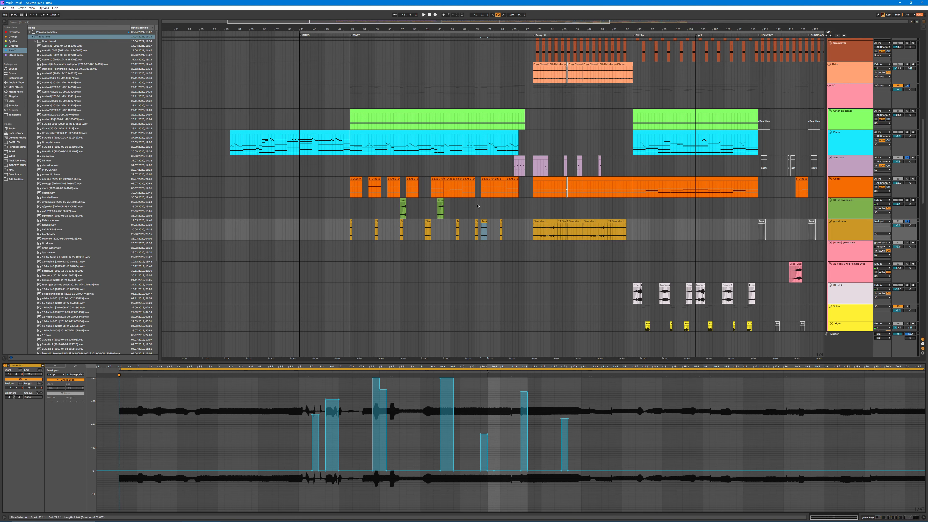
Step: Compare the growl bass clip mid-way through the START section with and without its transposition envelope steps, deleting them and undoing the deletion
{"action": "left_click", "coordinate": [426, 220]}
{"action": "key", "text": "space"}
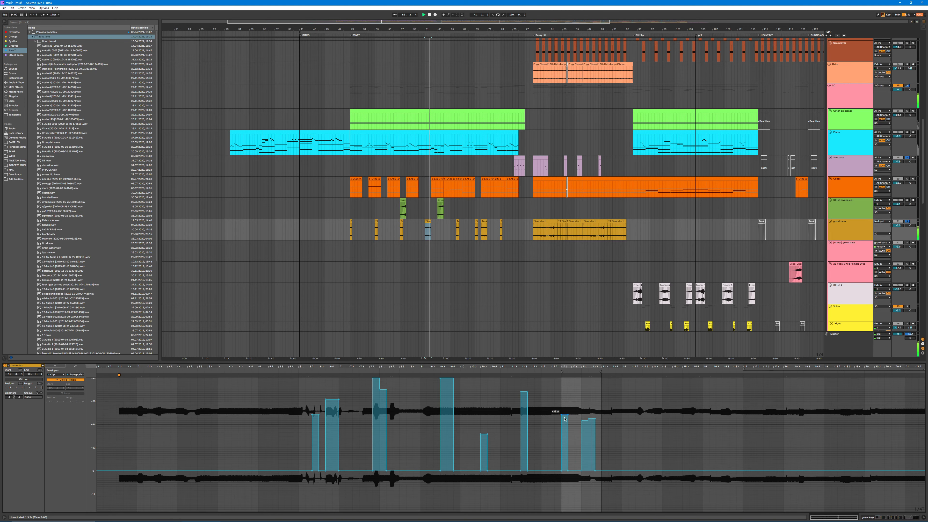
{"action": "left_click_drag", "start_coordinate": [563, 405], "coordinate": [601, 422]}
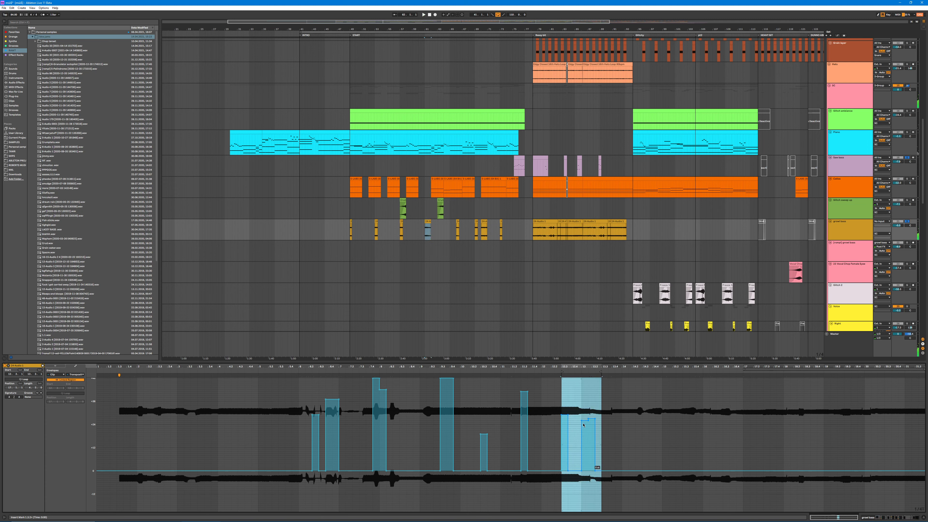
{"action": "key", "text": "Delete"}
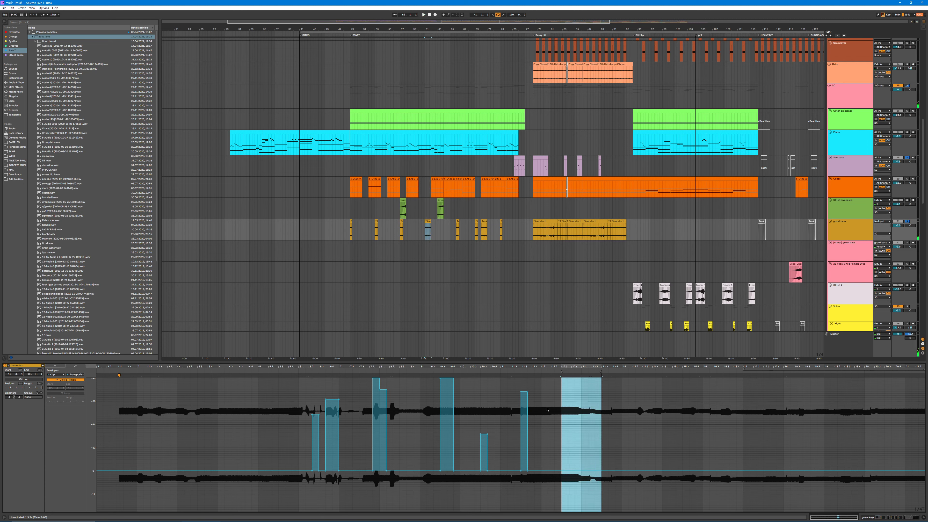
{"action": "key", "text": "space"}
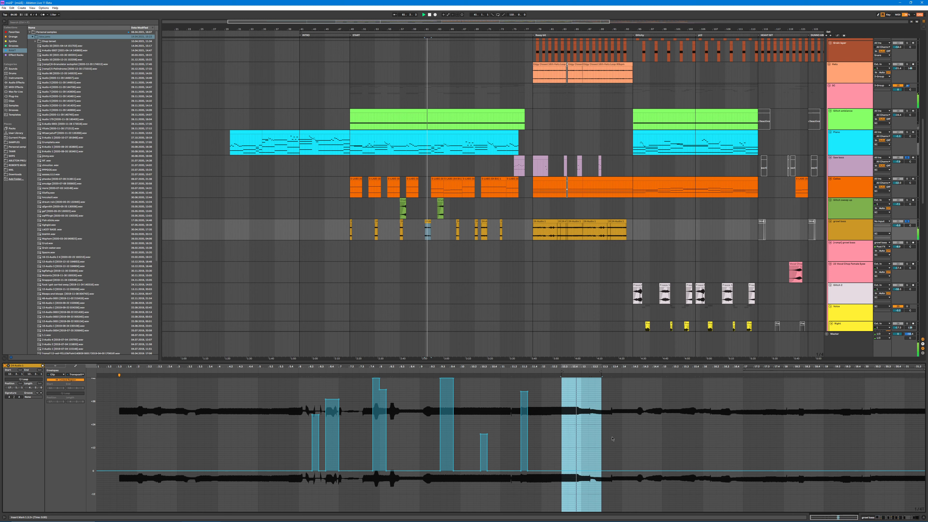
{"action": "key", "text": "ctrl+l"}
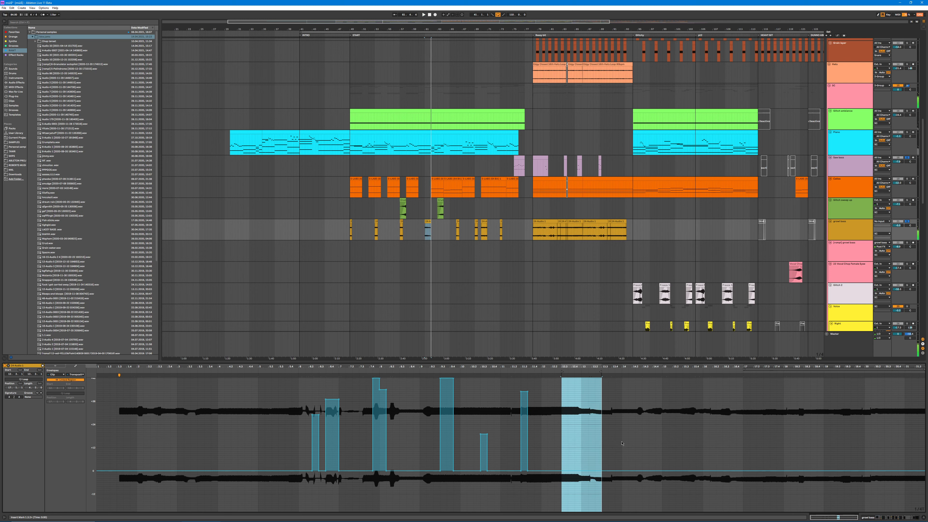
{"action": "key", "text": "ctrl+z"}
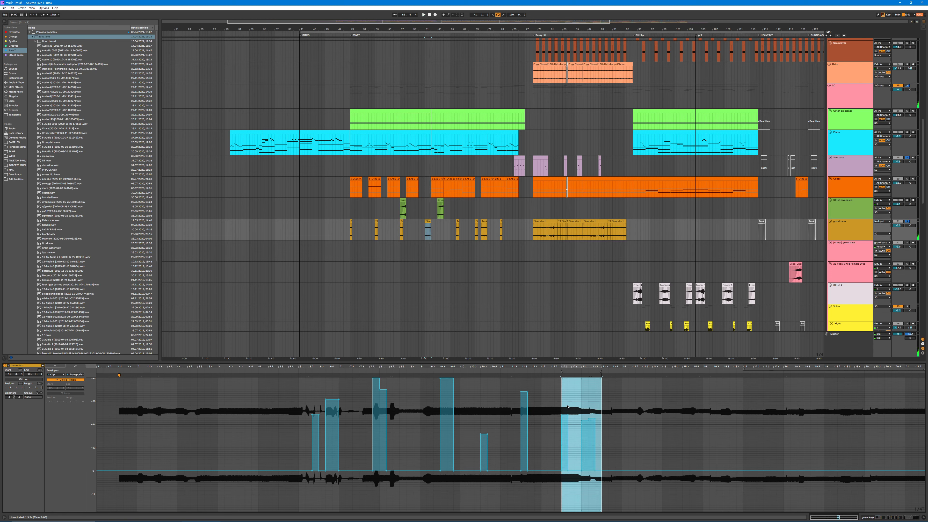
Step: Replay the growl bass clip mid-way through the START section with its transposition steps, and show the clip's warp and sample settings
{"action": "key", "text": "ctrl+l"}
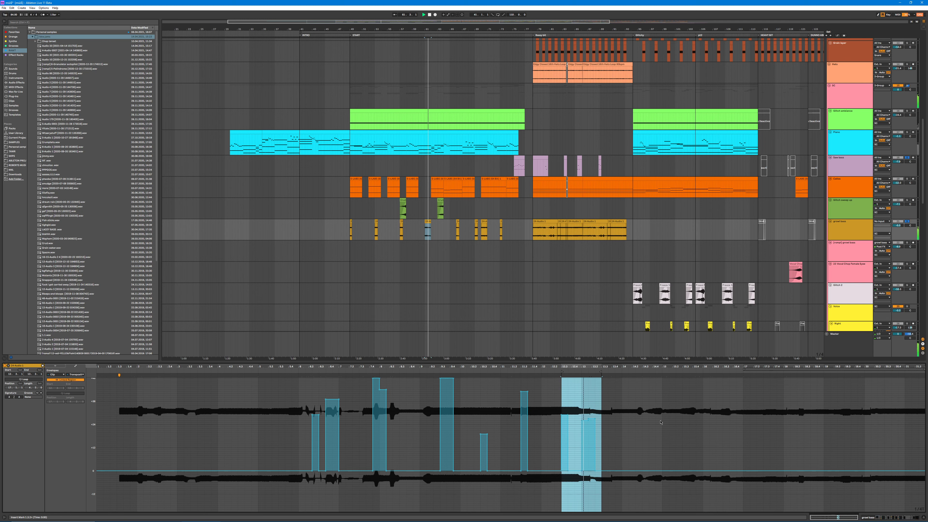
{"action": "key", "text": "ctrl+l"}
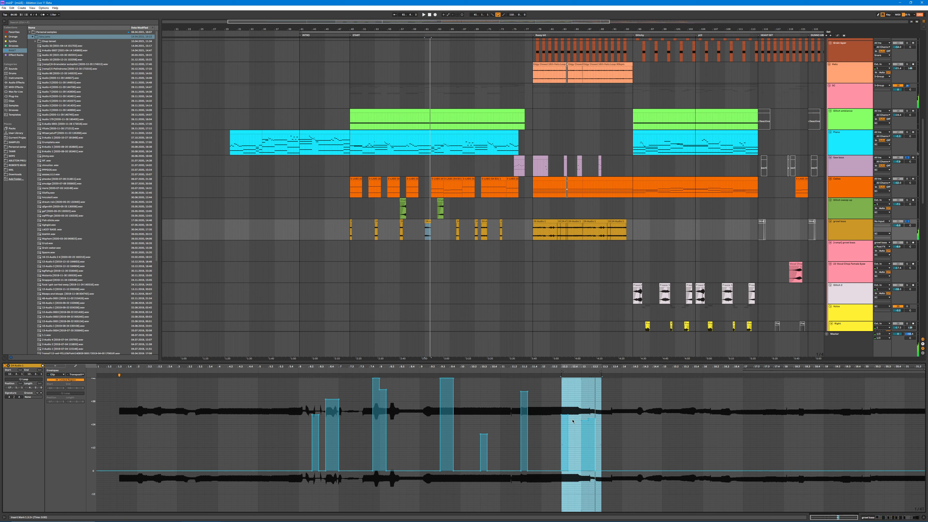
{"action": "left_click", "coordinate": [54, 366]}
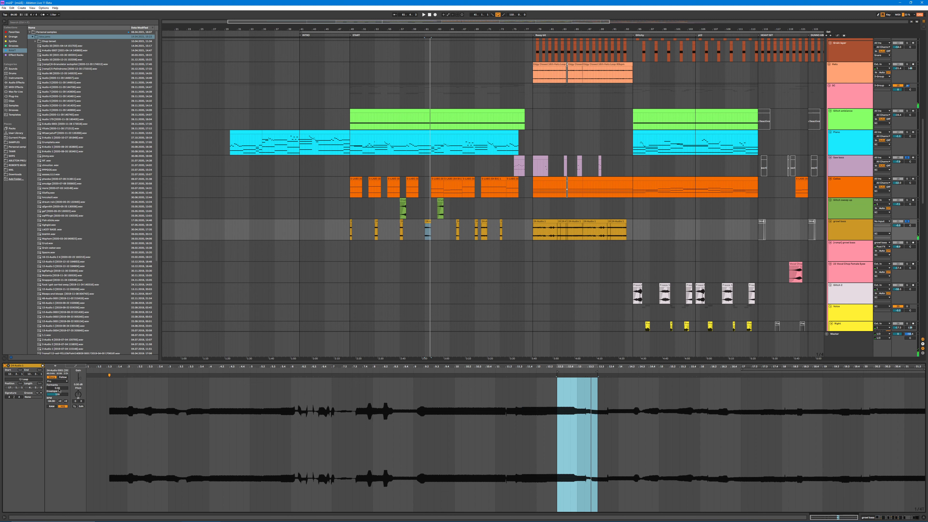
{"action": "left_click_drag", "start_coordinate": [58, 388], "coordinate": [58, 366]}
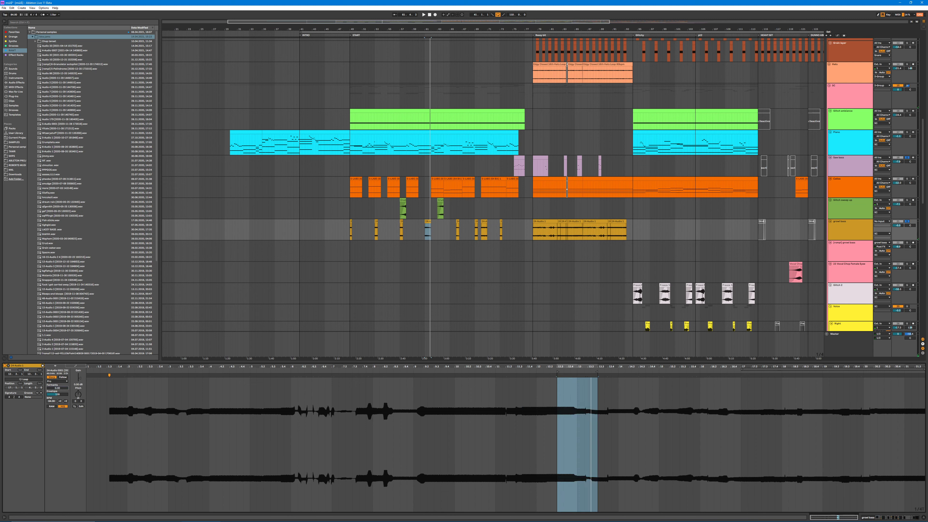
Step: Compare the growl bass clip in a transient-preserving warp mode with its original mode, undoing the switch
{"action": "key", "text": "space"}
{"action": "left_click", "coordinate": [58, 381]}
{"action": "left_click", "coordinate": [55, 385]}
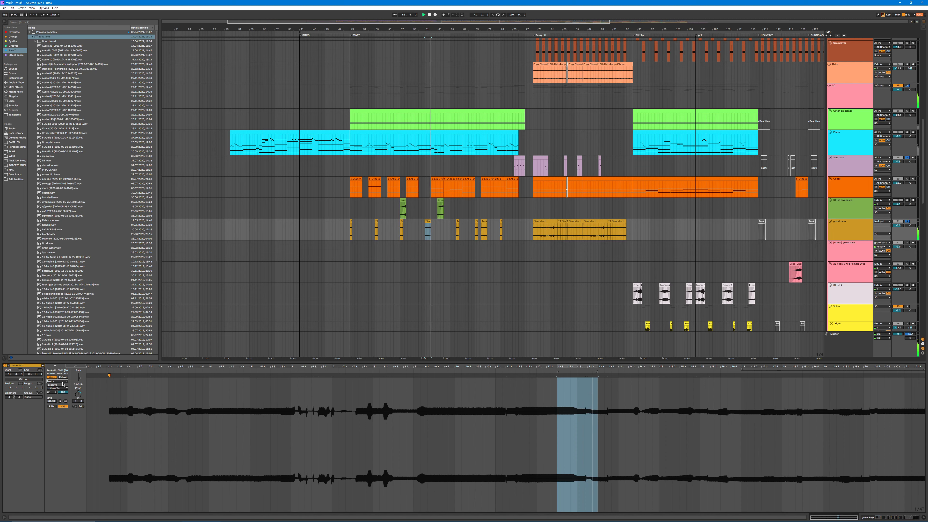
{"action": "key", "text": "ctrl+z"}
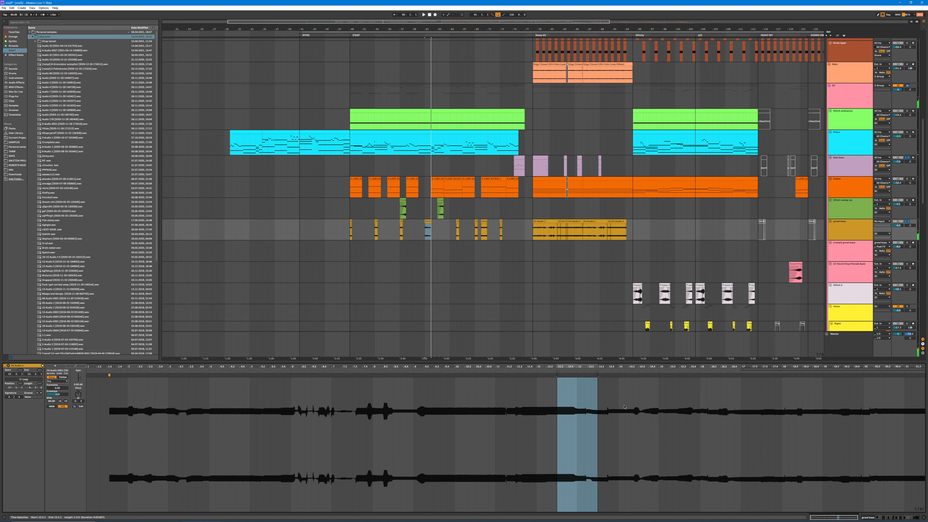
{"action": "key", "text": "space"}
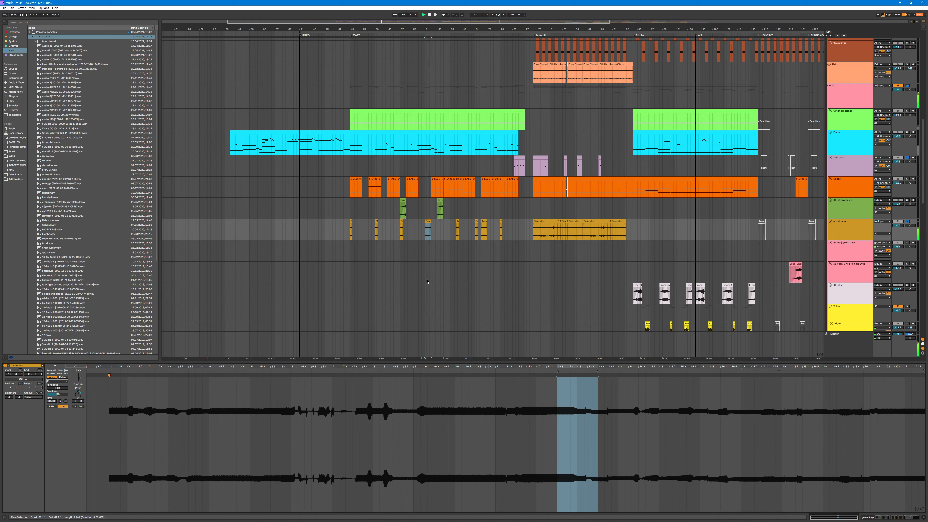
{"action": "key", "text": "ctrl+l"}
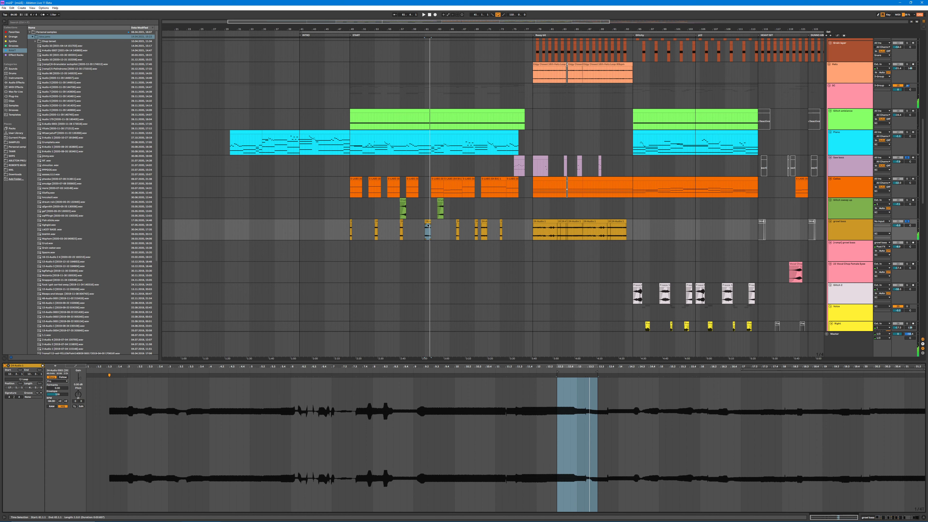
Step: Loop and play the long continuous run of growl bass clips in the section following START
{"action": "scroll", "coordinate": [405, 219], "scroll_direction": "right", "scroll_amount": 10}
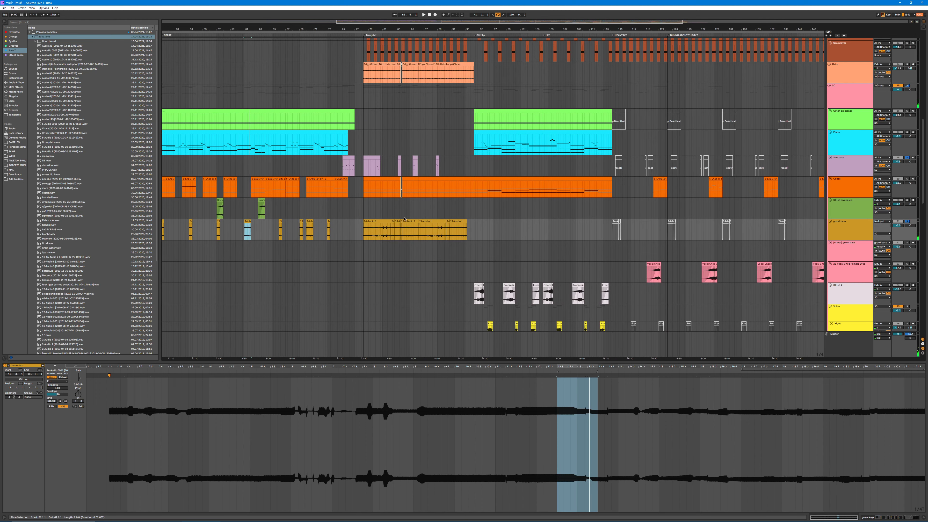
{"action": "left_click_drag", "start_coordinate": [364, 228], "coordinate": [472, 230]}
{"action": "key", "text": "ctrl+l"}
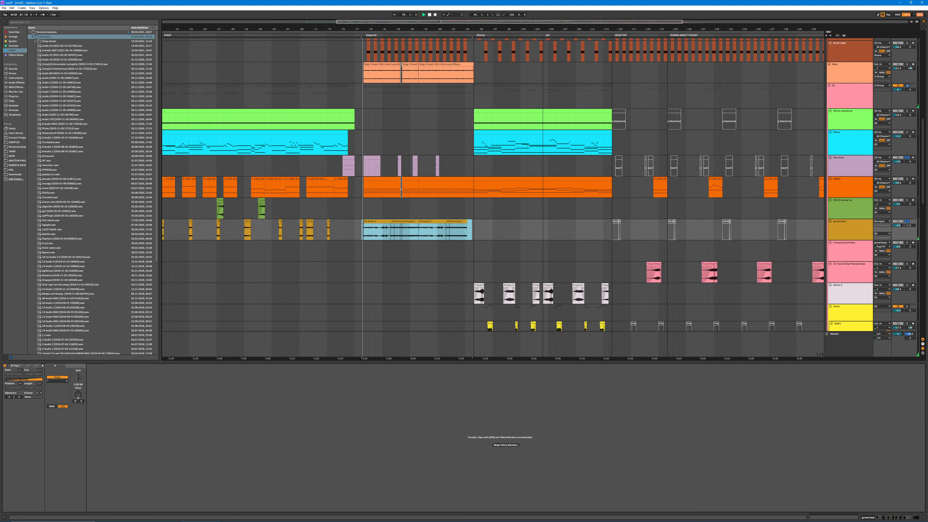
Step: Show the notes of the first Piano chords clip at the beginning of the START section
{"action": "scroll", "coordinate": [391, 228], "scroll_direction": "down", "scroll_amount": 6}
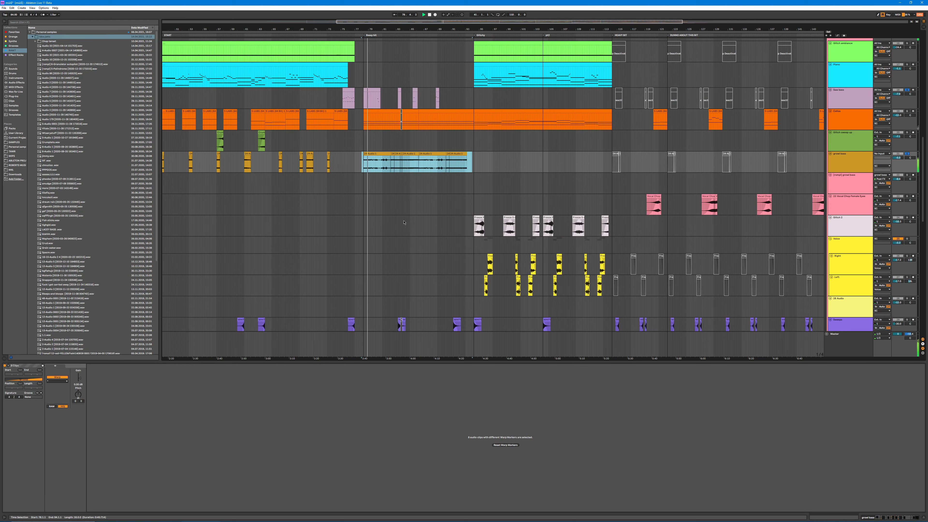
{"action": "scroll", "coordinate": [391, 228], "scroll_direction": "down", "scroll_amount": 2}
{"action": "scroll", "coordinate": [495, 263], "scroll_direction": "left", "scroll_amount": 10}
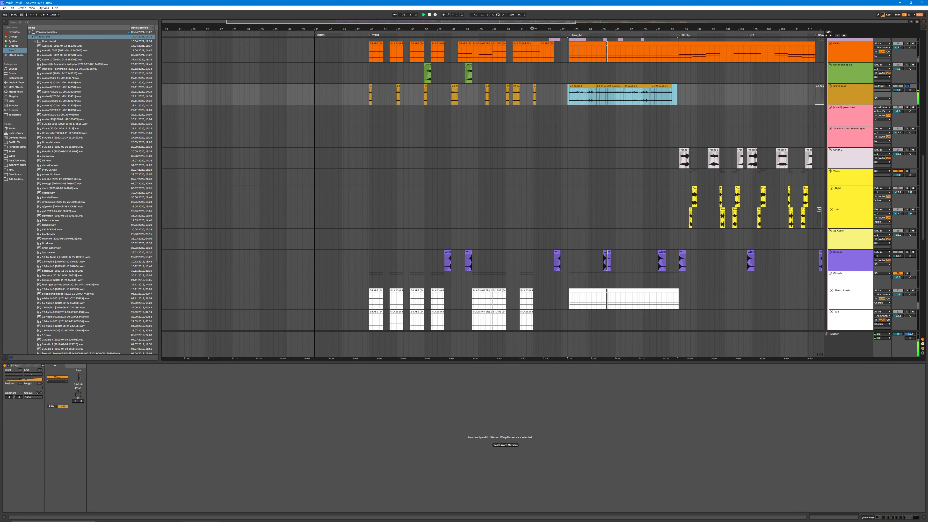
{"action": "scroll", "coordinate": [392, 245], "scroll_direction": "down", "scroll_amount": 2}
{"action": "left_click", "coordinate": [375, 251]}
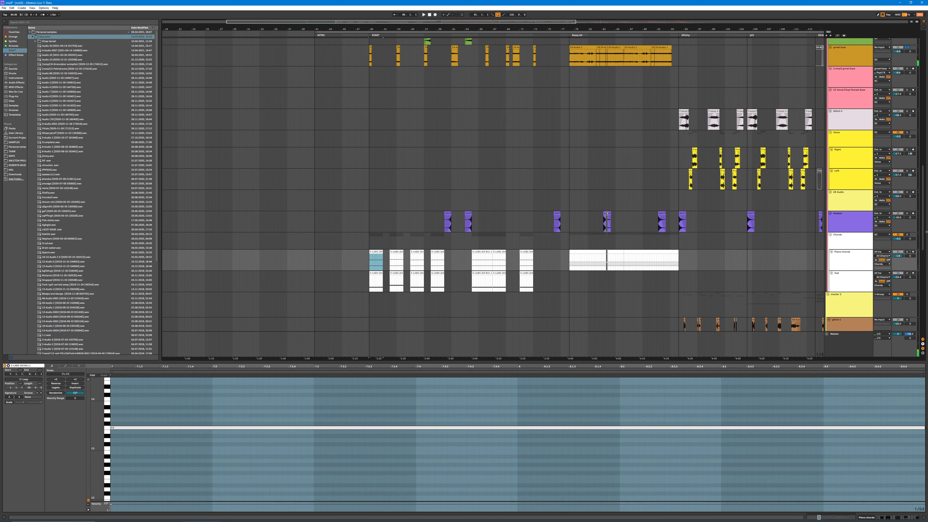
{"action": "scroll", "coordinate": [911, 239], "scroll_direction": "down", "scroll_amount": 2}
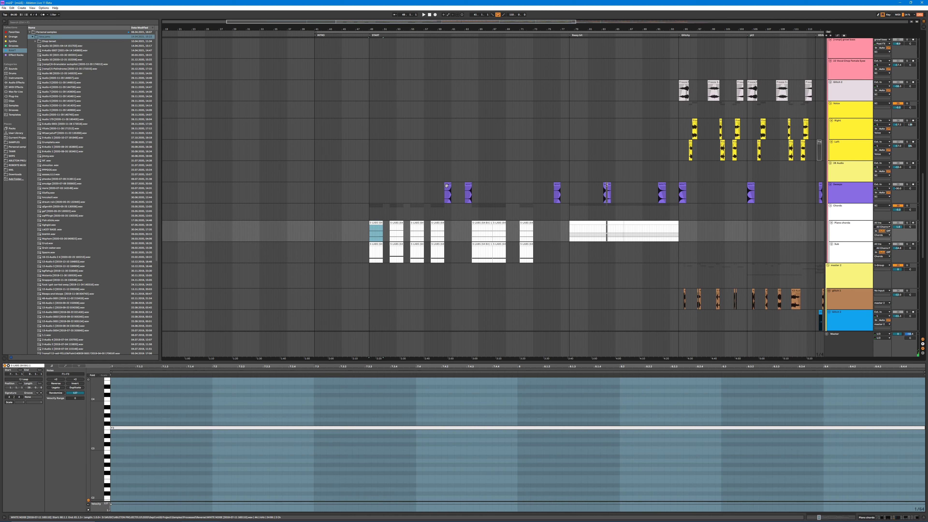
Step: Play the first clip of the purple track above the Chords group in solo, with the track's effects shown
{"action": "left_click", "coordinate": [447, 185]}
{"action": "double_click", "coordinate": [848, 185]}
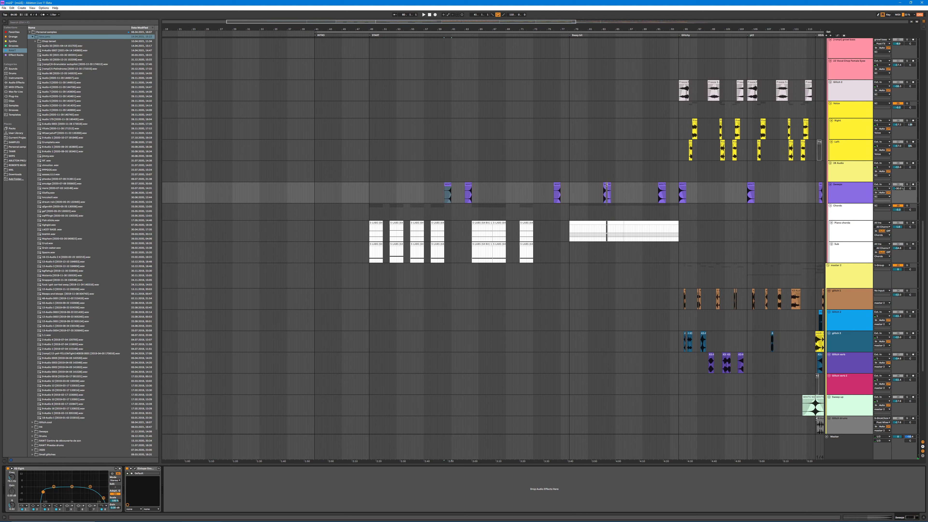
{"action": "left_click", "coordinate": [906, 184]}
{"action": "key", "text": "space"}
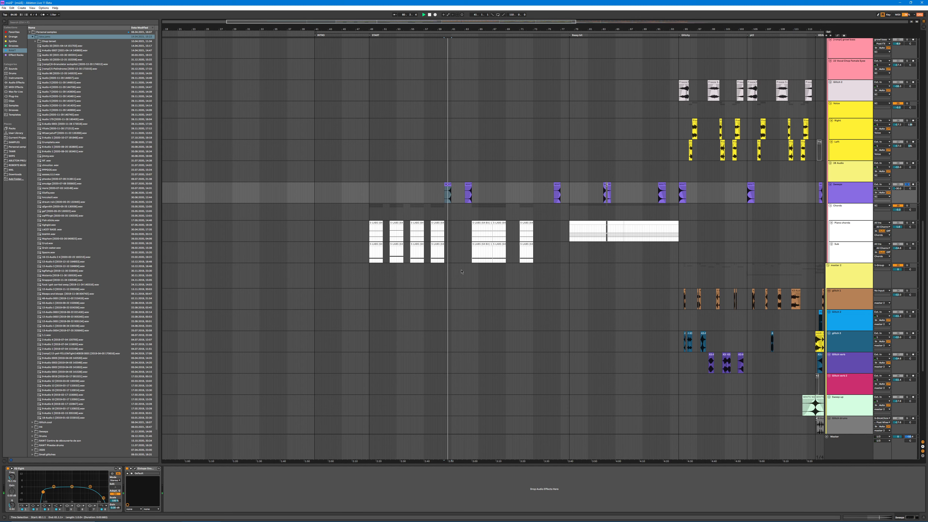
Step: Solo the Chords group and play the first Piano chords clip with its device chain shown
{"action": "scroll", "coordinate": [906, 186], "scroll_direction": "down", "scroll_amount": 2}
{"action": "left_click", "coordinate": [375, 202]}
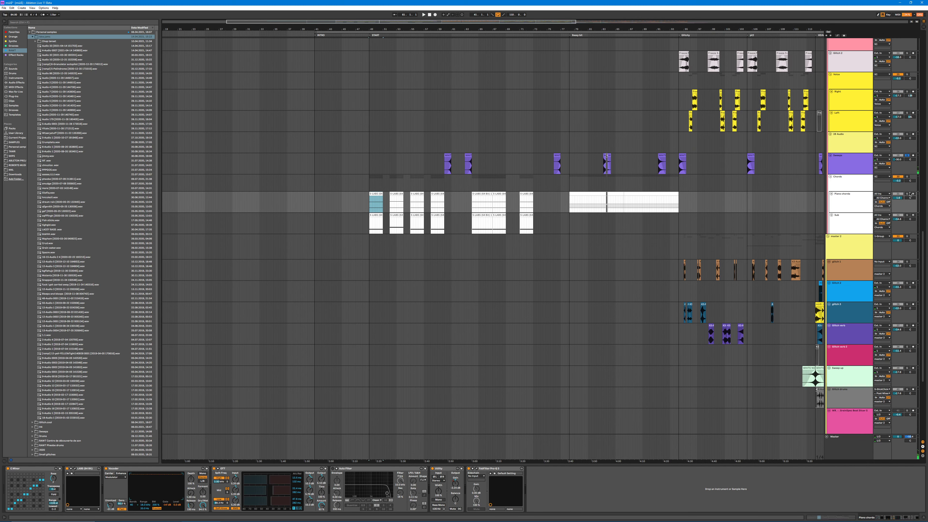
{"action": "left_click", "coordinate": [907, 177]}
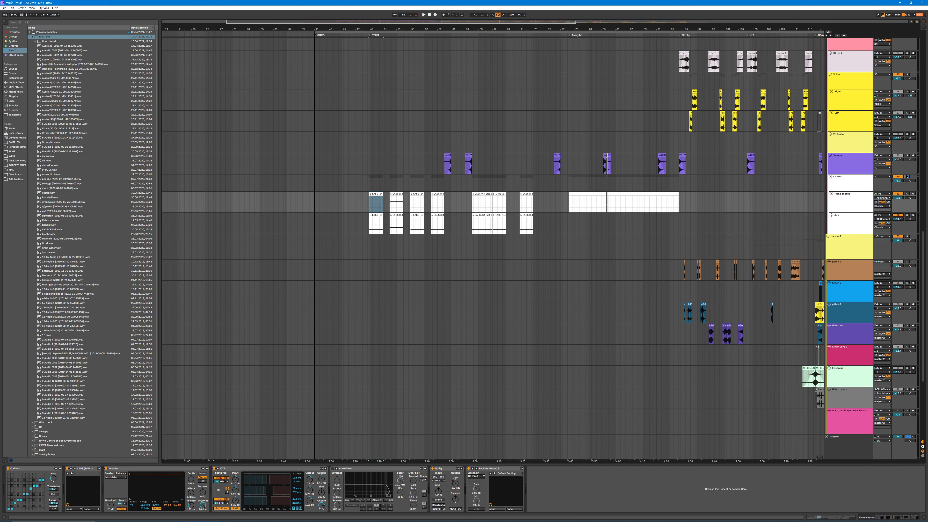
{"action": "left_click", "coordinate": [372, 193]}
{"action": "key", "text": "space"}
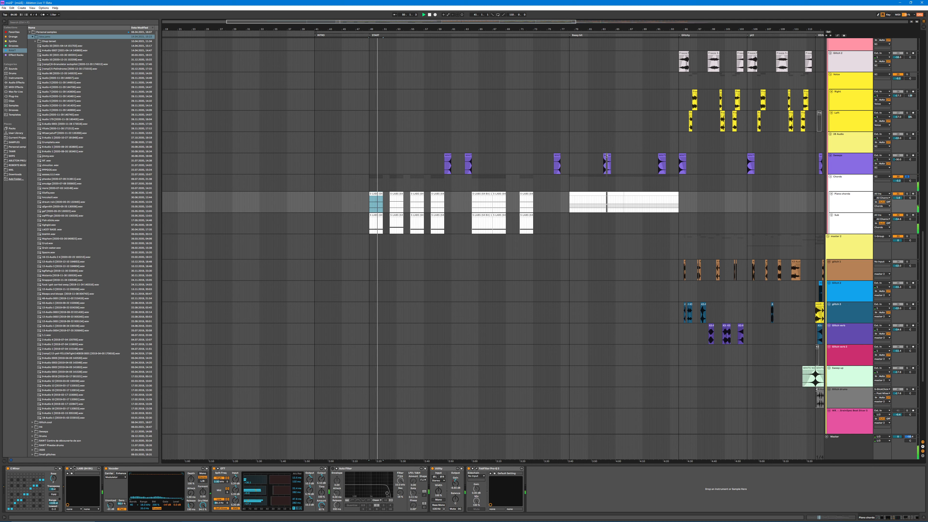
Step: Compare the Piano chords with the Vocoder switched off and on, leaving it on, and stop playback
{"action": "left_click", "coordinate": [106, 468]}
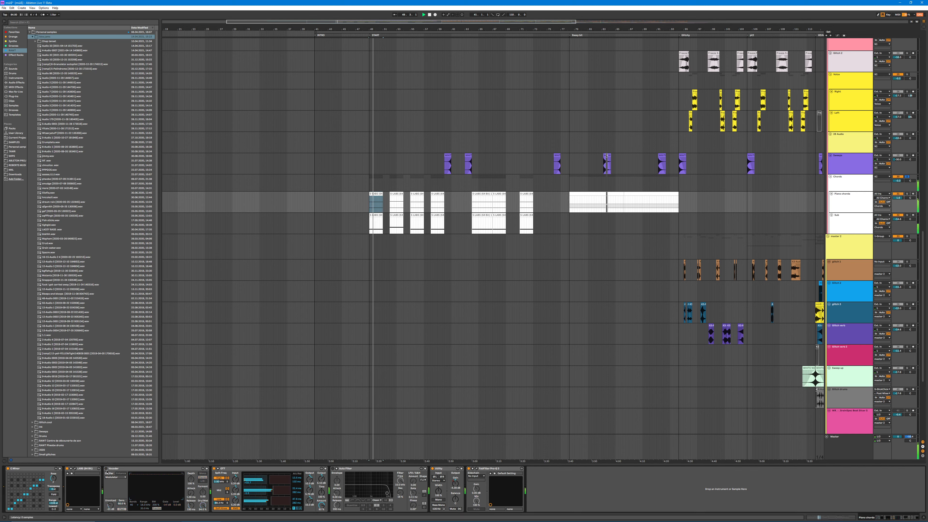
{"action": "left_click", "coordinate": [106, 468]}
{"action": "left_click", "coordinate": [106, 468]}
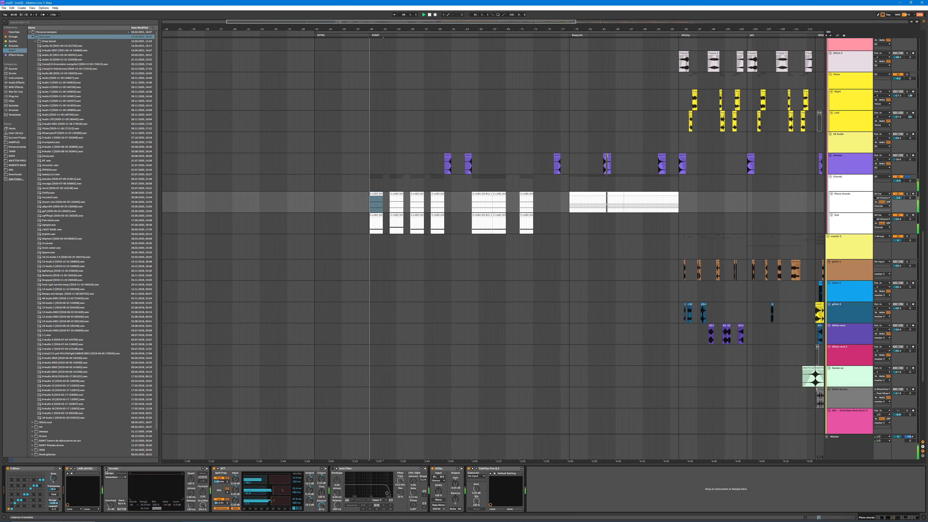
{"action": "left_click", "coordinate": [105, 468]}
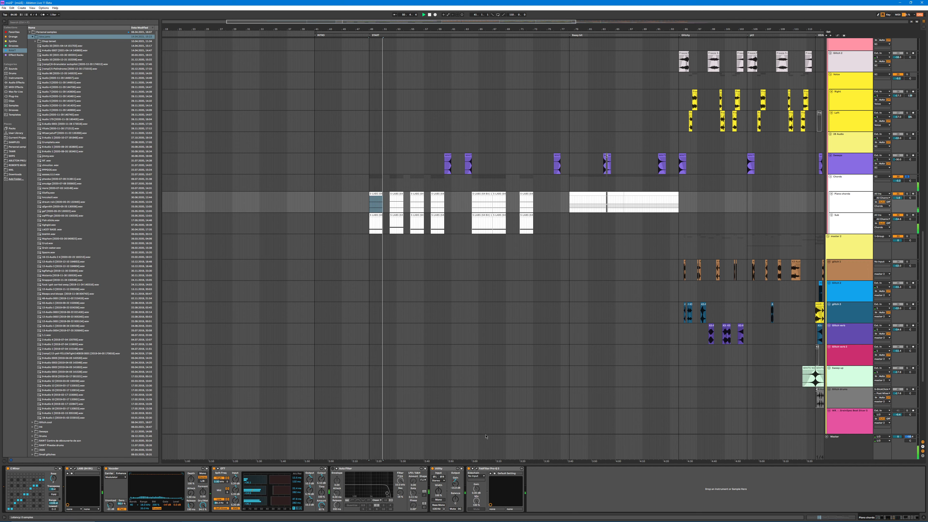
{"action": "left_click", "coordinate": [363, 19]}
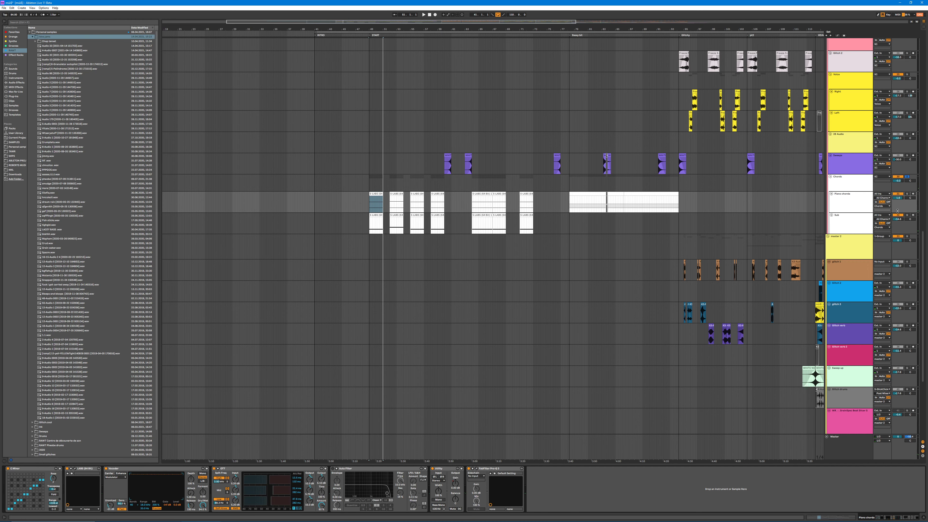
Step: Solo the Sub track and play its first clip, comparing the sound with the Saturator off and on
{"action": "left_click", "coordinate": [907, 215]}
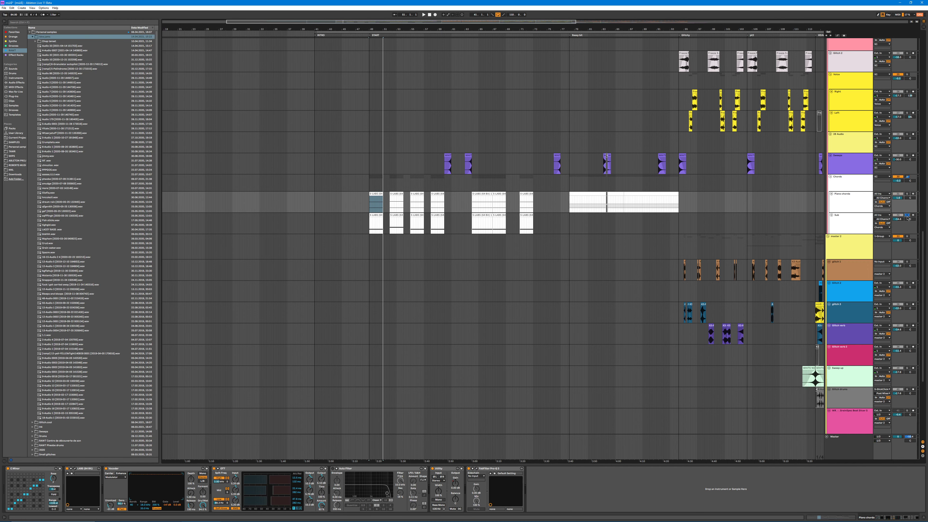
{"action": "left_click", "coordinate": [373, 215]}
{"action": "key", "text": "space"}
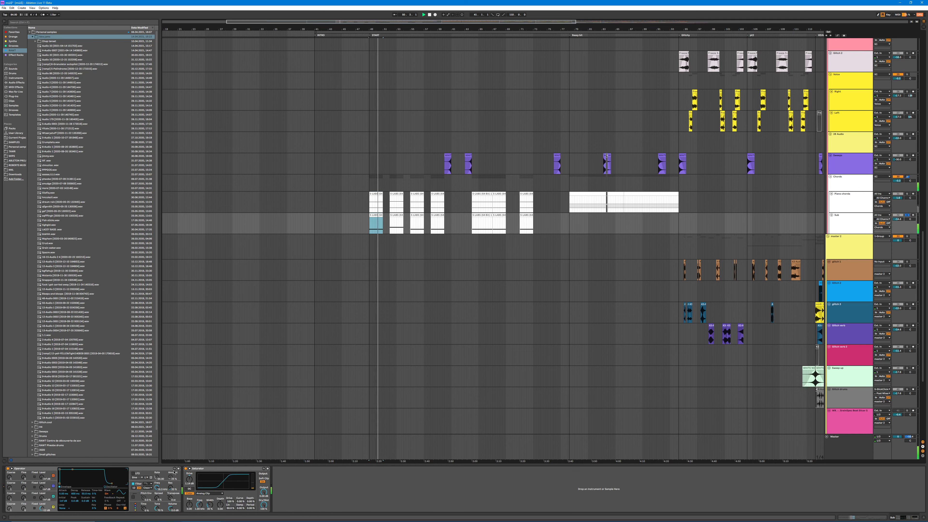
{"action": "left_click", "coordinate": [185, 468]}
{"action": "left_click", "coordinate": [186, 469]}
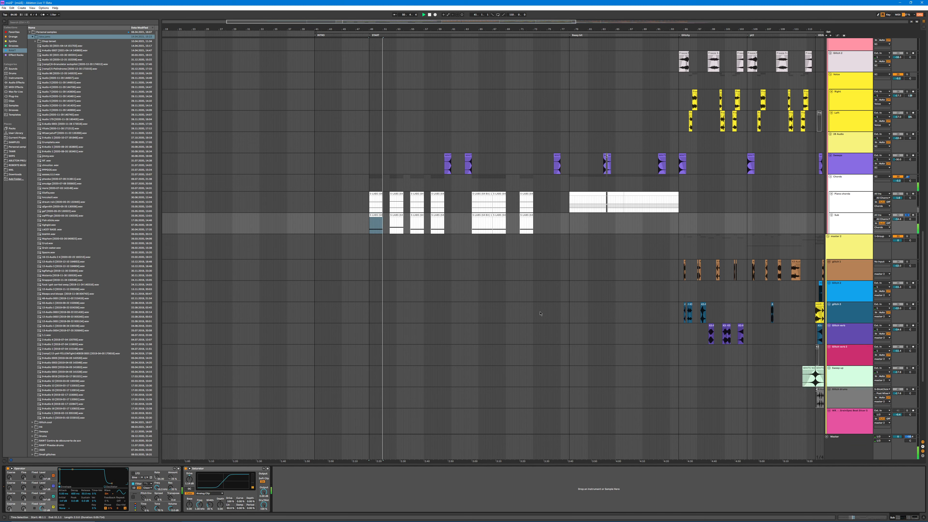
Step: Look over the glitch, sweep and remaining audio tracks at the end of the track list
{"action": "scroll", "coordinate": [725, 269], "scroll_direction": "down", "scroll_amount": 1}
{"action": "scroll", "coordinate": [726, 269], "scroll_direction": "down", "scroll_amount": 6}
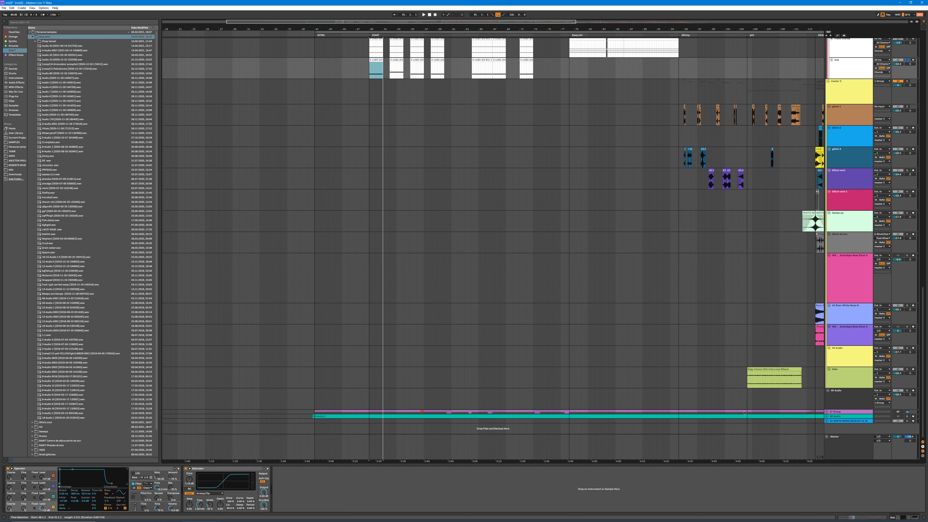
{"action": "mouse_move", "coordinate": [755, 412]}
{"action": "left_mouse_down"}
{"action": "mouse_move", "coordinate": [370, 404]}
{"action": "mouse_move", "coordinate": [278, 412]}
{"action": "left_mouse_up"}
{"action": "left_click", "coordinate": [666, 360]}
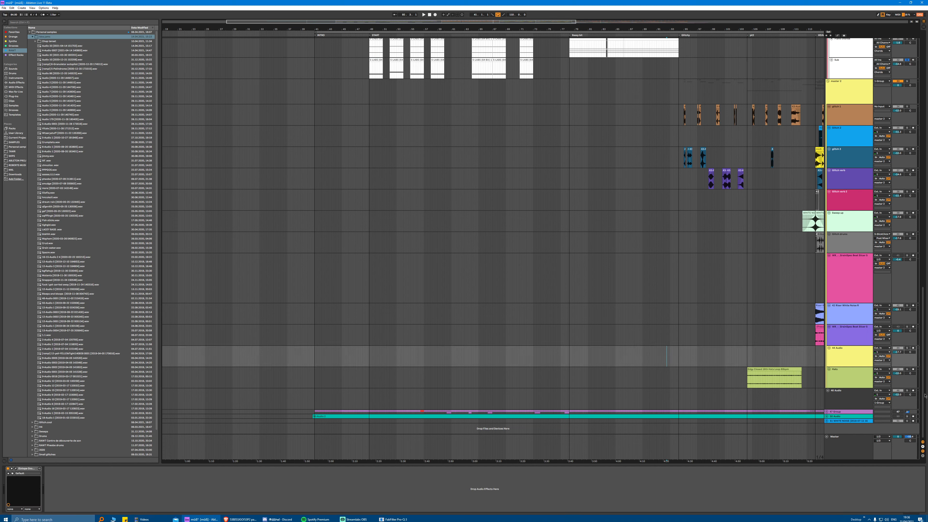
Step: Return to the drum tracks at the start of the track list and show the Simpler sample behind a main snare clip in the START section
{"action": "left_click_drag", "start_coordinate": [923, 345], "coordinate": [921, 88]}
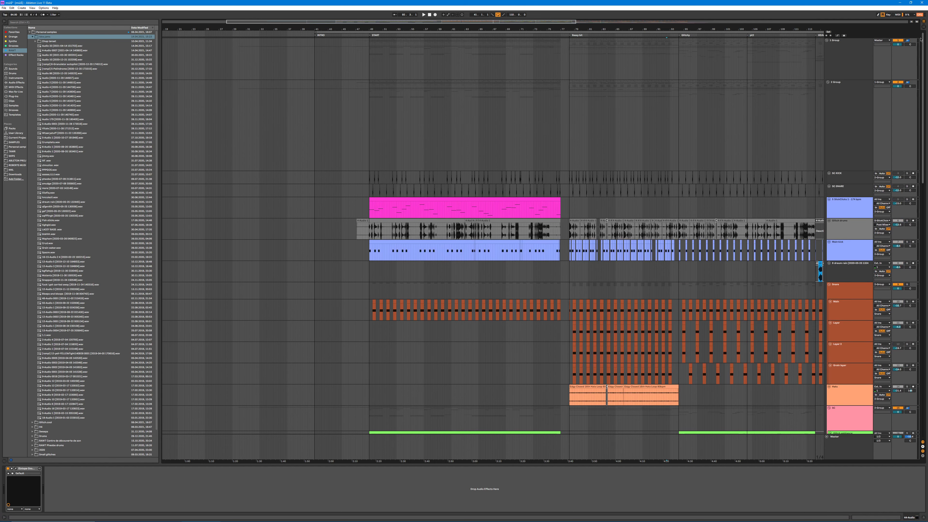
{"action": "mouse_move", "coordinate": [382, 26]}
{"action": "left_mouse_down"}
{"action": "mouse_move", "coordinate": [356, 203]}
{"action": "mouse_move", "coordinate": [476, 178]}
{"action": "left_mouse_up"}
{"action": "left_click", "coordinate": [509, 178]}
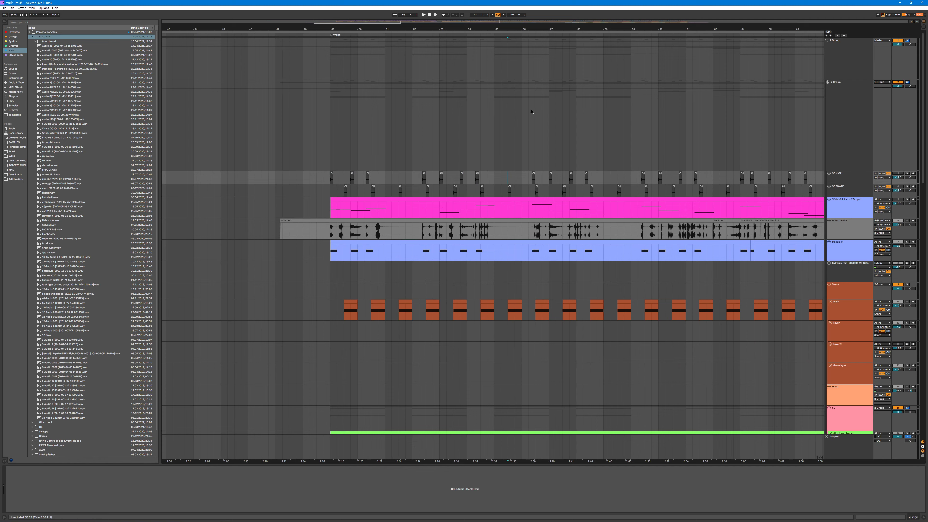
{"action": "left_click_drag", "start_coordinate": [509, 28], "coordinate": [316, 28]}
{"action": "scroll", "coordinate": [455, 293], "scroll_direction": "down", "scroll_amount": 2}
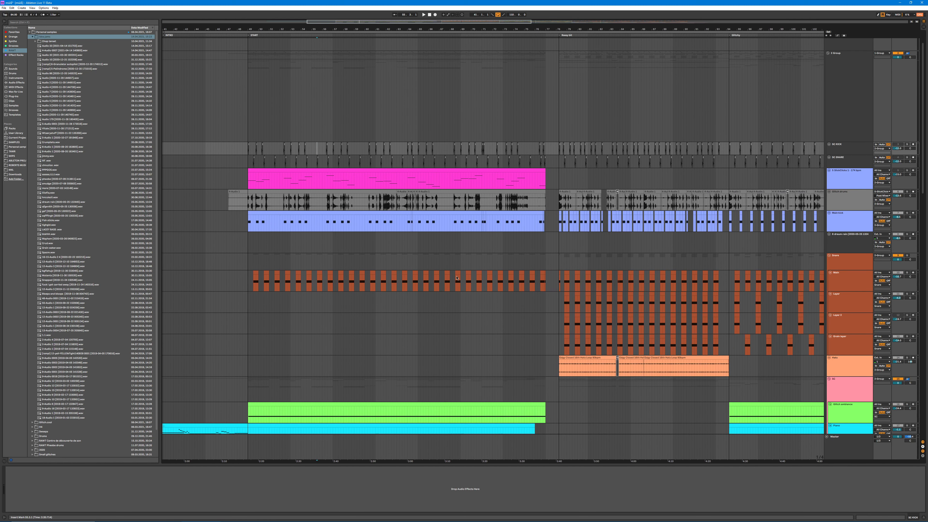
{"action": "left_click", "coordinate": [447, 273]}
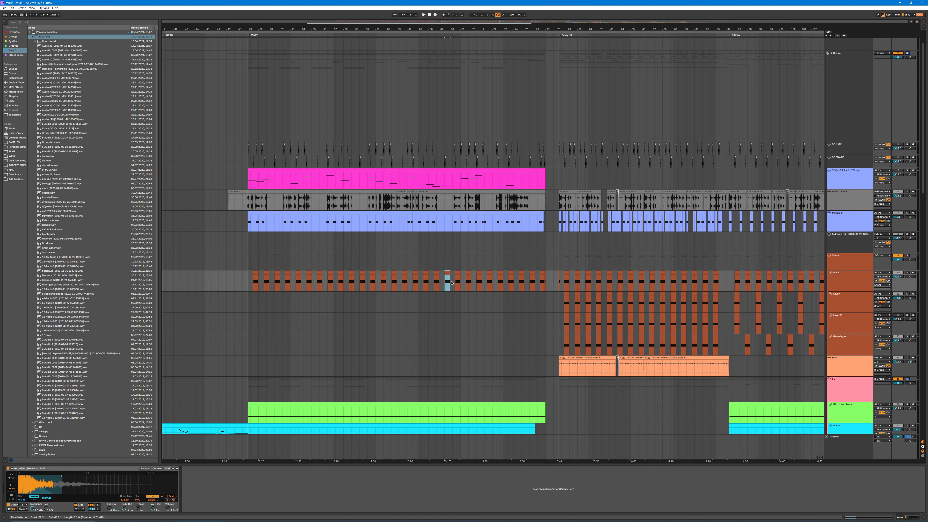
Step: Review how the drum and snare layer clips are arranged in the sections following START
{"action": "left_click_drag", "start_coordinate": [573, 50], "coordinate": [380, 51]}
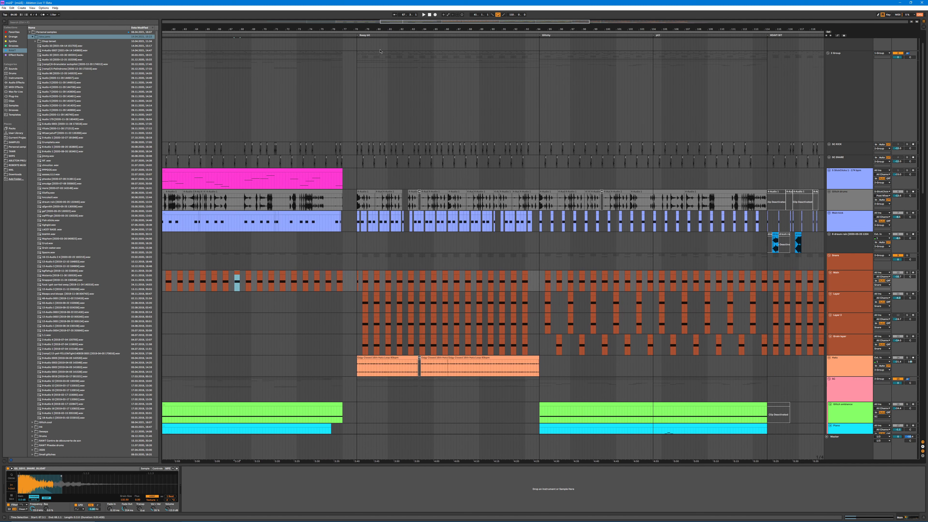
{"action": "scroll", "coordinate": [859, 189], "scroll_direction": "up", "scroll_amount": 2}
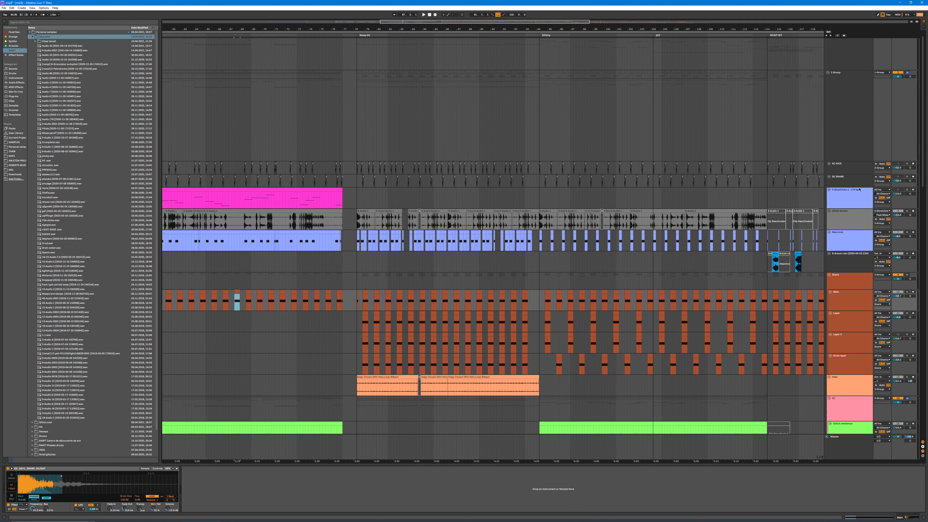
{"action": "scroll", "coordinate": [851, 269], "scroll_direction": "down", "scroll_amount": 2}
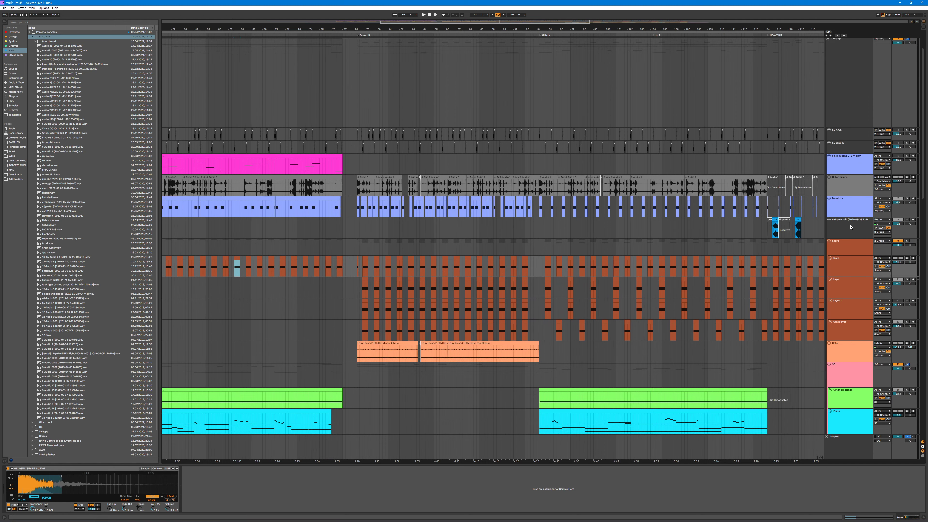
Step: Show the effect chain of the group track above the SC KICK track
{"action": "scroll", "coordinate": [843, 188], "scroll_direction": "up", "scroll_amount": 2}
{"action": "left_click", "coordinate": [859, 85]}
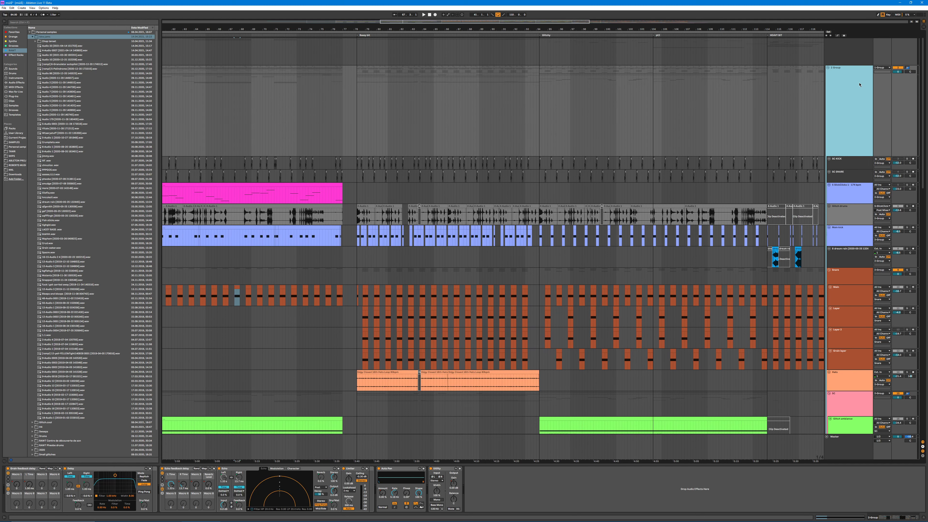
{"action": "scroll", "coordinate": [829, 288], "scroll_direction": "down", "scroll_amount": 2}
{"action": "scroll", "coordinate": [828, 288], "scroll_direction": "down", "scroll_amount": 1}
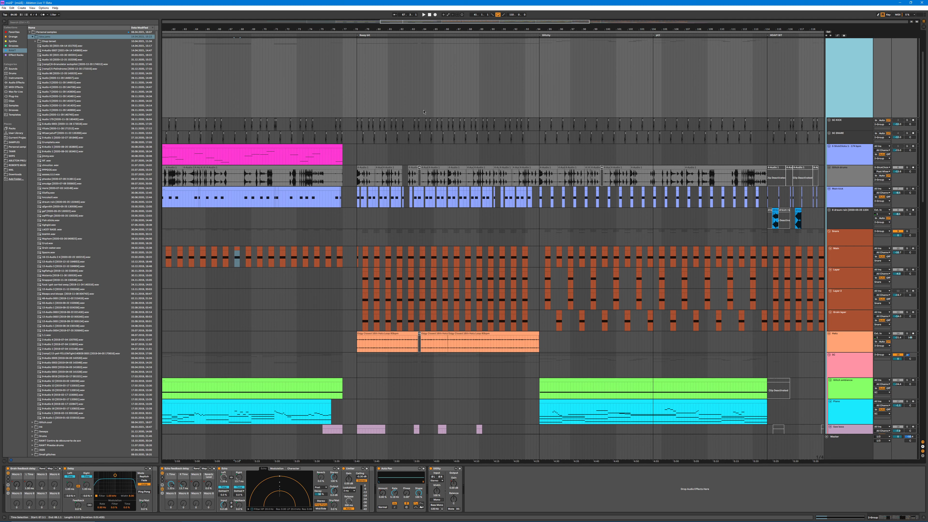
Step: Select the first SC KICK clip after the arrangement break and play from it
{"action": "scroll", "coordinate": [354, 113], "scroll_direction": "up", "scroll_amount": 5}
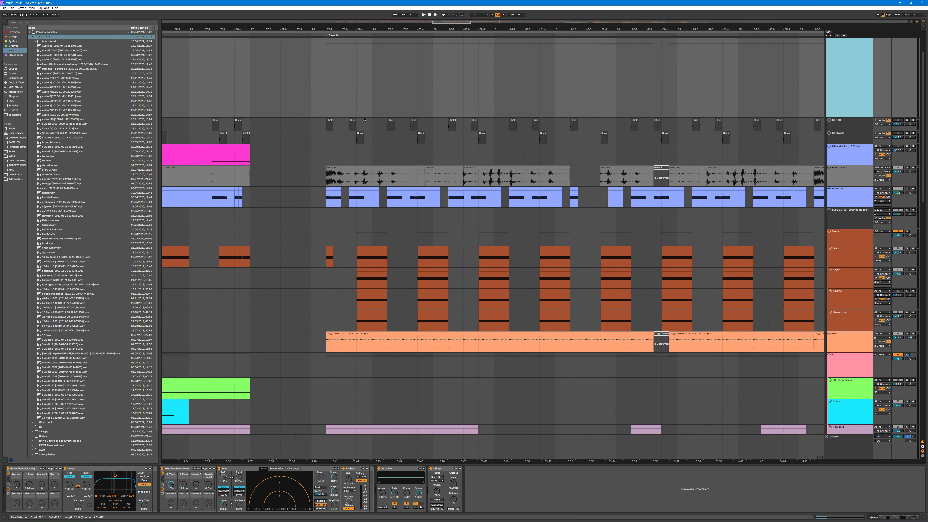
{"action": "left_click", "coordinate": [327, 123]}
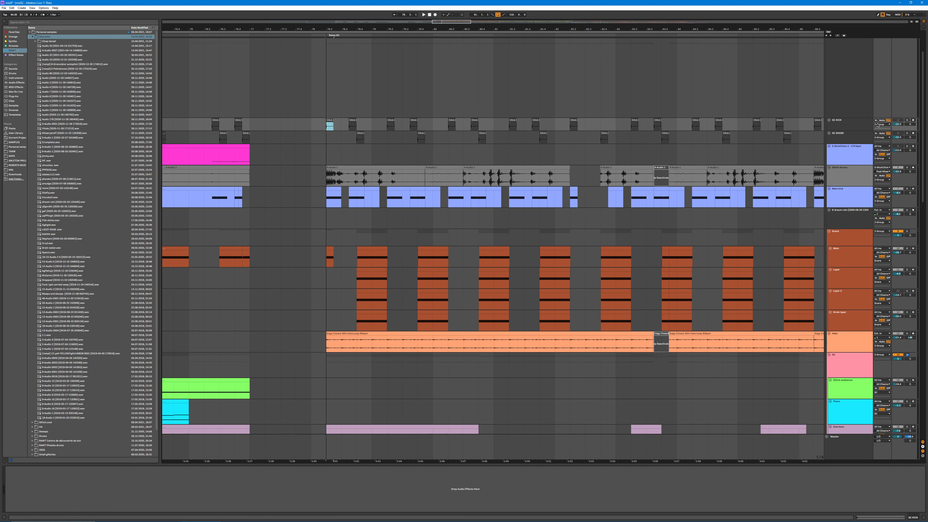
{"action": "key", "text": "ctrl+space"}
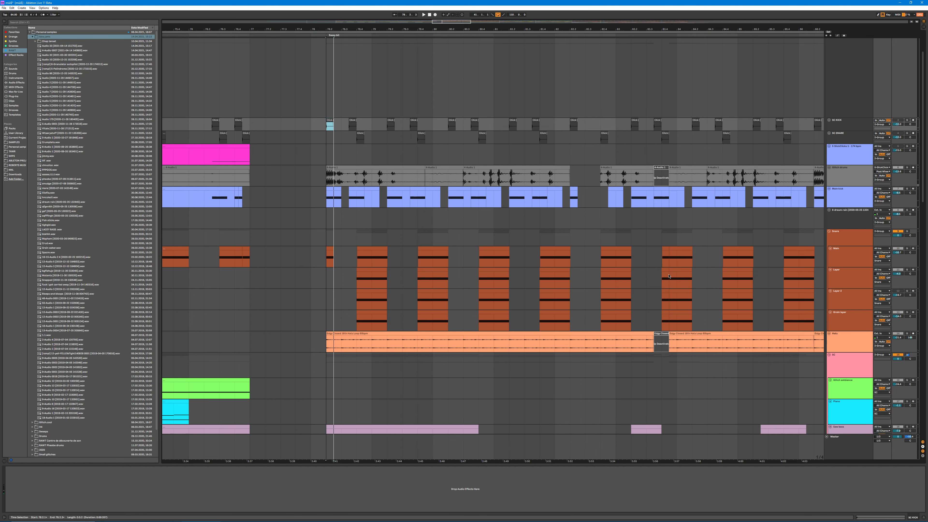
Step: Show the kick and snare sidechain compressors on the SC group and play the section to watch how they react
{"action": "scroll", "coordinate": [853, 266], "scroll_direction": "down", "scroll_amount": 2}
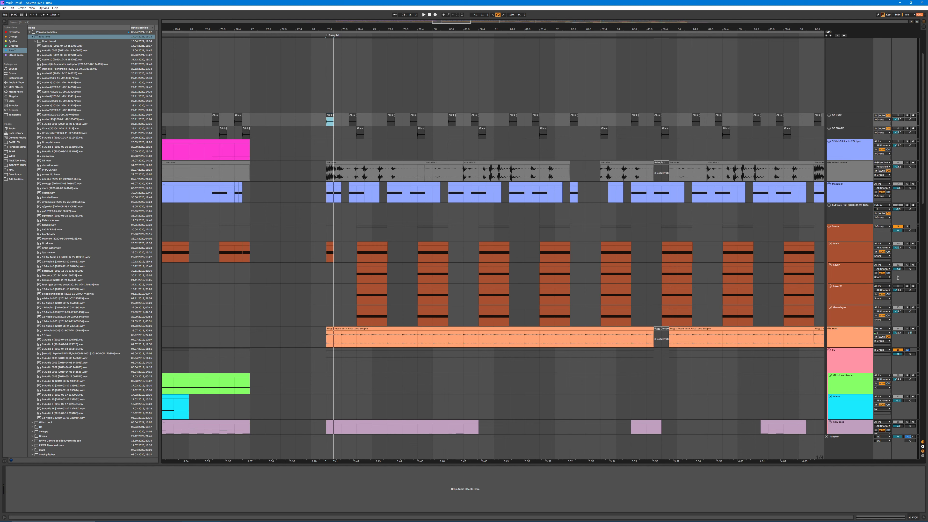
{"action": "scroll", "coordinate": [832, 355], "scroll_direction": "down", "scroll_amount": 5}
{"action": "left_click", "coordinate": [898, 303]}
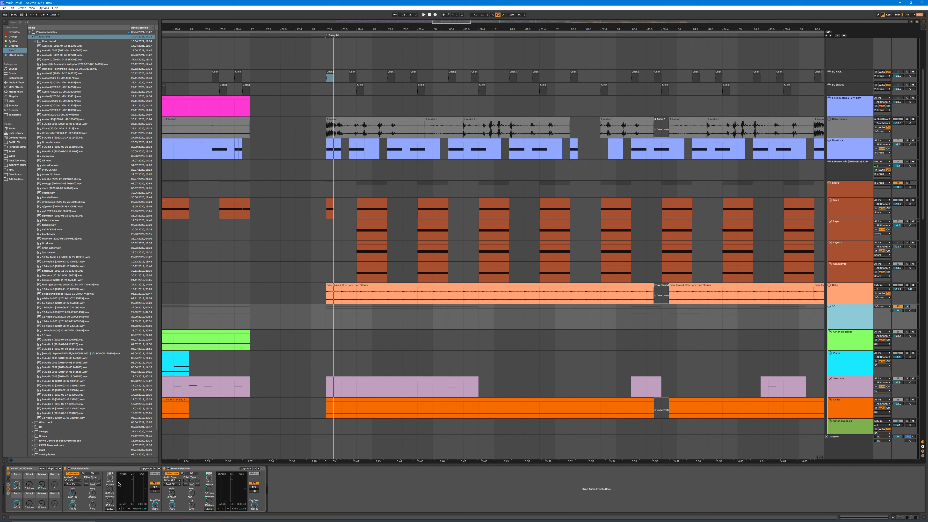
{"action": "key", "text": "ctrl+space"}
{"action": "key", "text": "ctrl+space"}
{"action": "key", "text": "ctrl+space"}
{"action": "key", "text": "ctrl+space"}
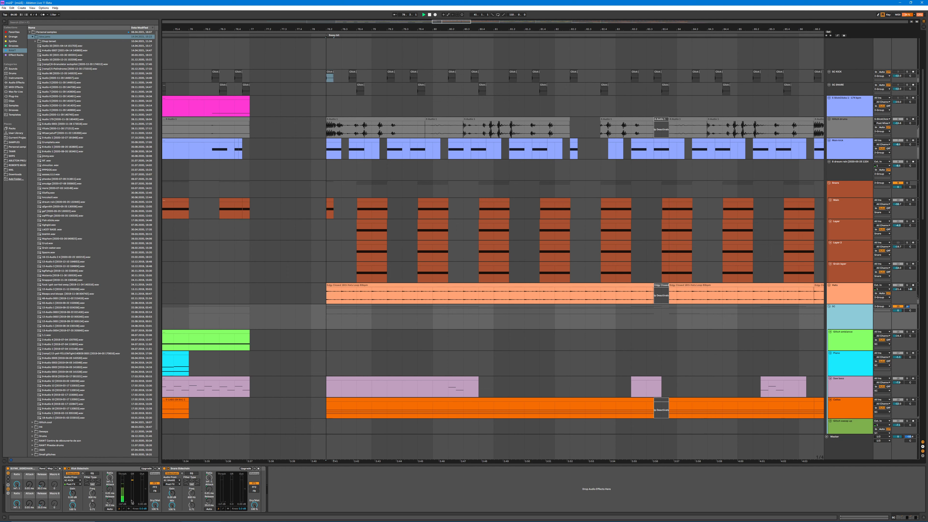
{"action": "key", "text": "ctrl+l"}
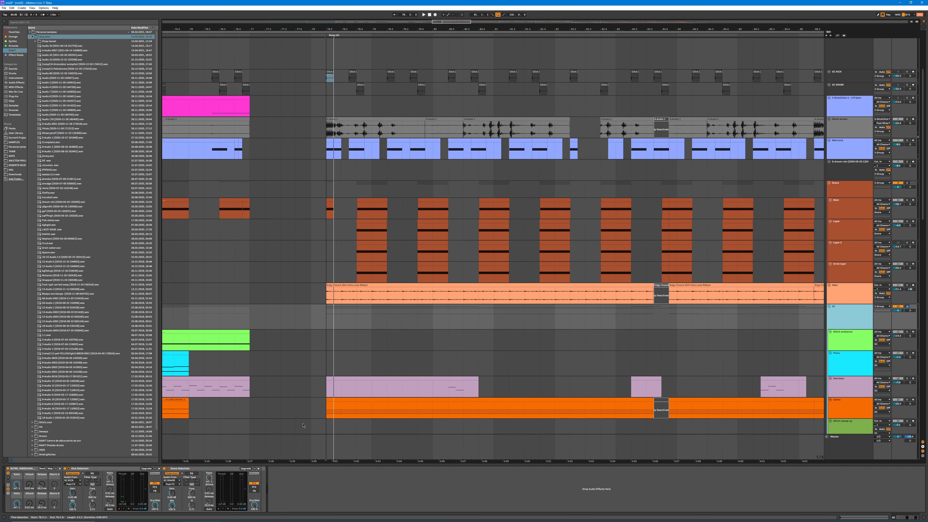
Step: Return to the sidechain trigger tracks and highlight the time range around the section's first SC SNARE clip
{"action": "scroll", "coordinate": [302, 424], "scroll_direction": "up", "scroll_amount": 7}
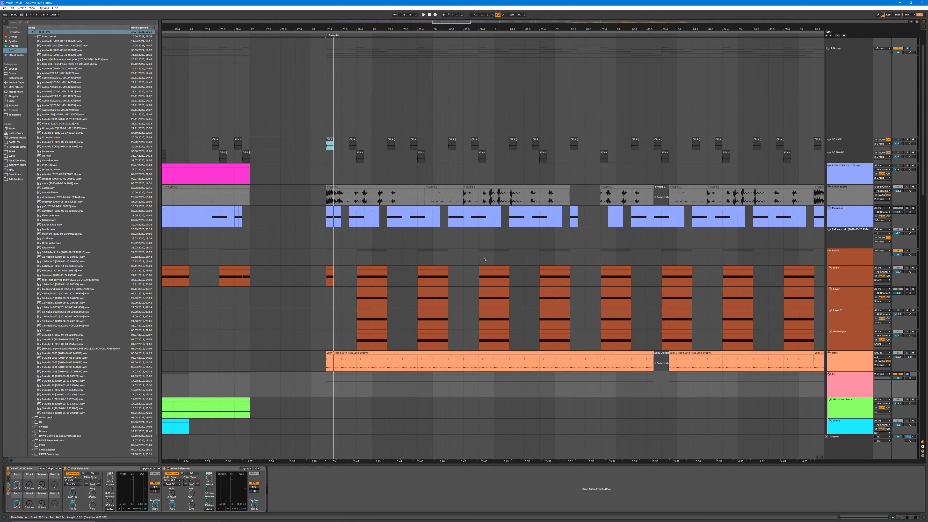
{"action": "scroll", "coordinate": [468, 245], "scroll_direction": "up", "scroll_amount": 4}
{"action": "left_click_drag", "start_coordinate": [348, 193], "coordinate": [362, 192]}
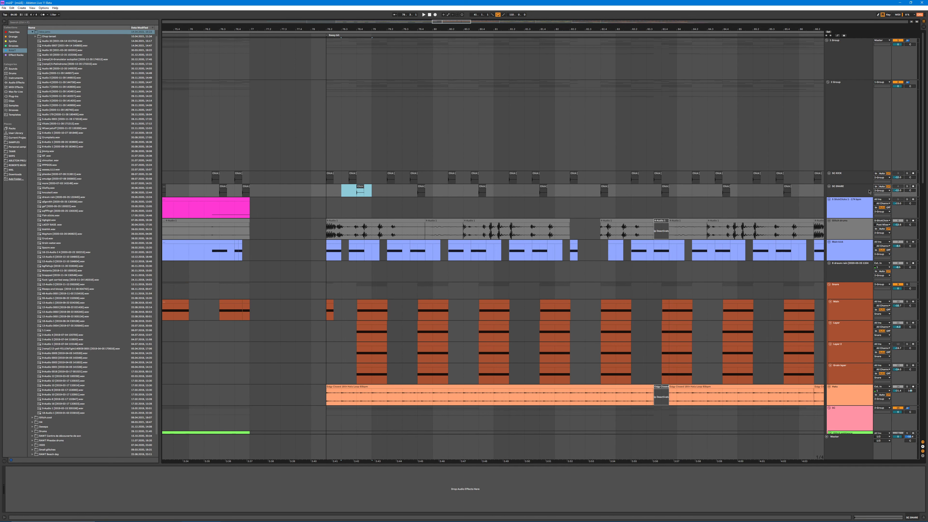
Step: Try a denser sidechain rhythm by filling the gaps before the third SC KICK clip with back-to-back copies, and play it
{"action": "left_click", "coordinate": [365, 174]}
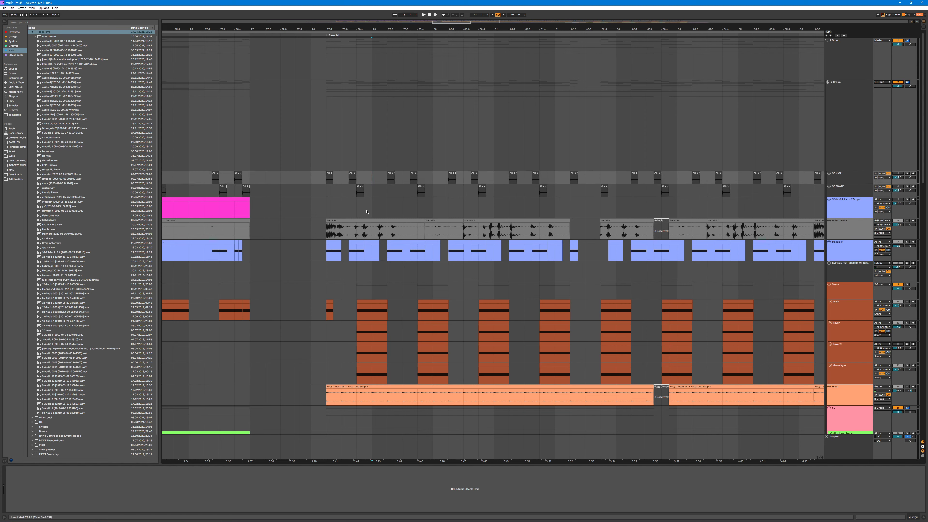
{"action": "left_click_drag", "start_coordinate": [354, 173], "coordinate": [347, 173]}
{"action": "left_click_drag", "start_coordinate": [344, 34], "coordinate": [368, 166]}
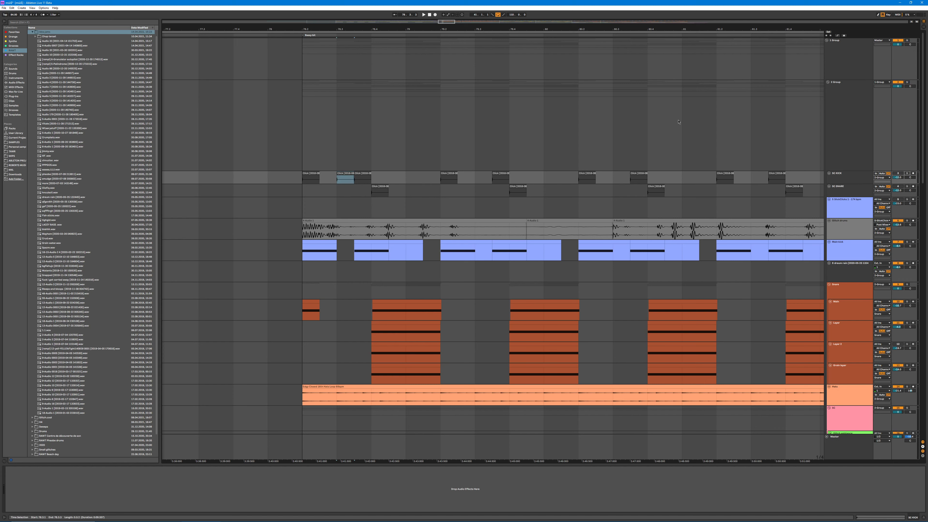
{"action": "left_click", "coordinate": [265, 35]}
{"action": "key", "text": "ctrl+d"}
{"action": "key", "text": "ctrl+d"}
{"action": "key", "text": "ctrl+d"}
{"action": "key", "text": "ctrl+d"}
{"action": "key", "text": "ctrl+d"}
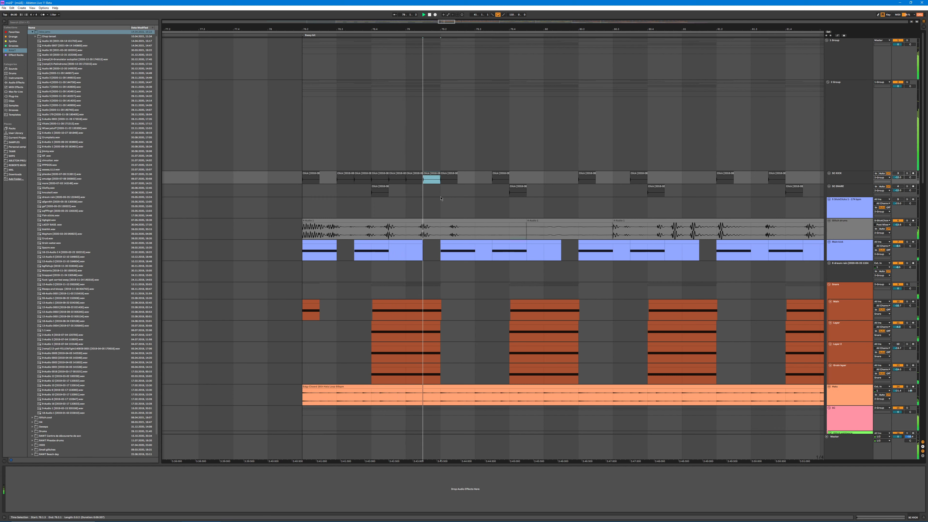
Step: Undo the added SC KICK copies and the trial move of the first SC SNARE clip
{"action": "key", "text": "ctrl+z"}
{"action": "key", "text": "ctrl+z"}
{"action": "key", "text": "ctrl+z"}
{"action": "key", "text": "ctrl+z"}
{"action": "key", "text": "ctrl+z"}
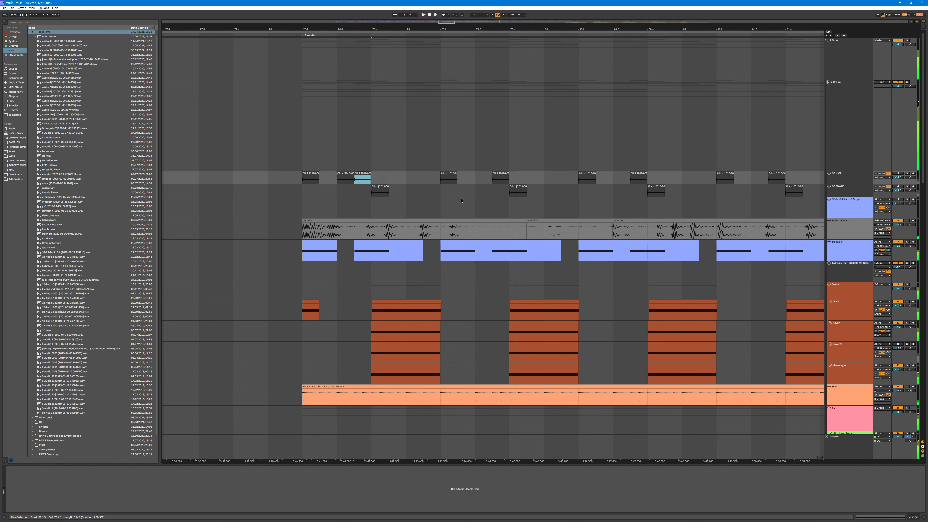
{"action": "key", "text": "ctrl+z"}
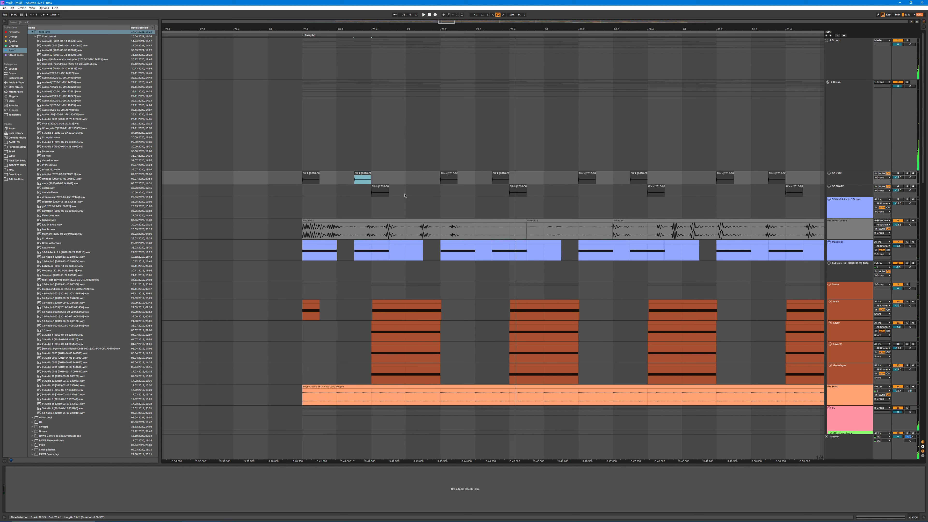
{"action": "left_click_drag", "start_coordinate": [378, 186], "coordinate": [412, 185]}
{"action": "key", "text": "ctrl+z"}
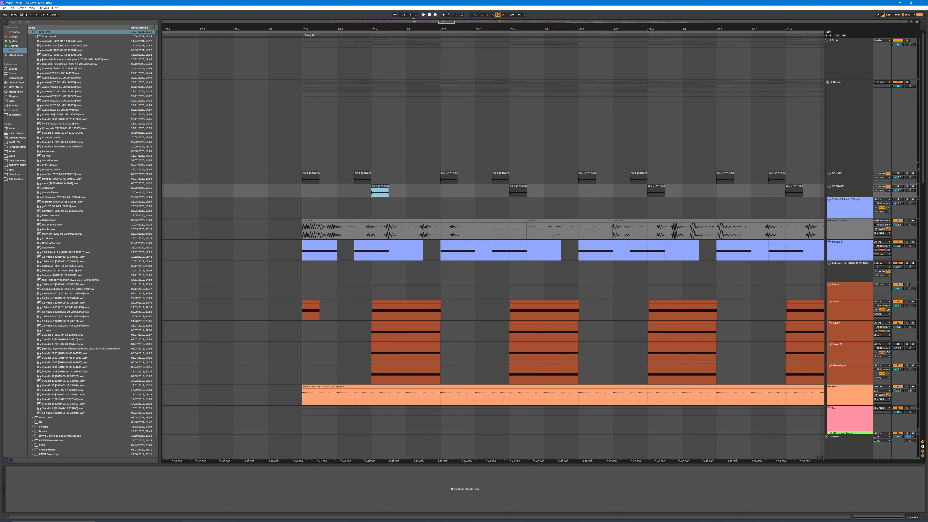
Step: Show the effect chain of the glitch drums track by selecting its first clip in this section
{"action": "left_click_drag", "start_coordinate": [417, 26], "coordinate": [379, 138]}
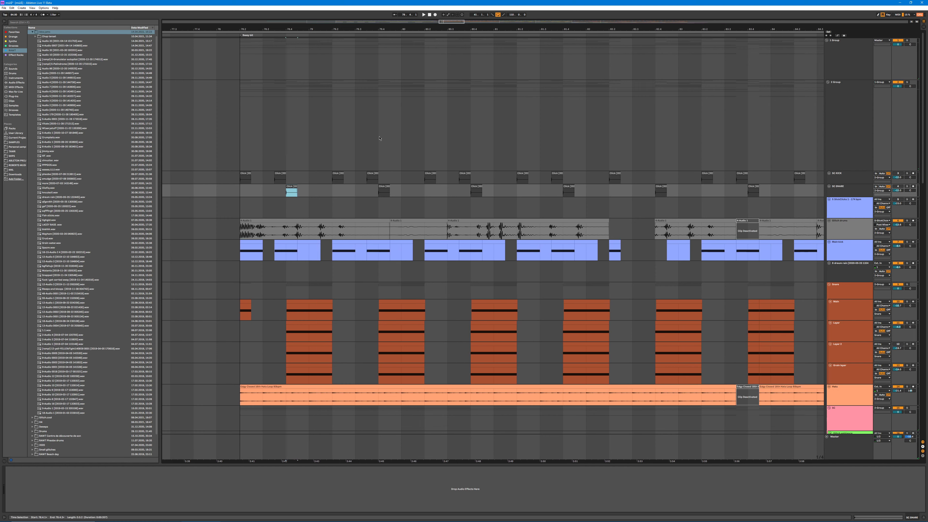
{"action": "scroll", "coordinate": [379, 139], "scroll_direction": "down", "scroll_amount": 2}
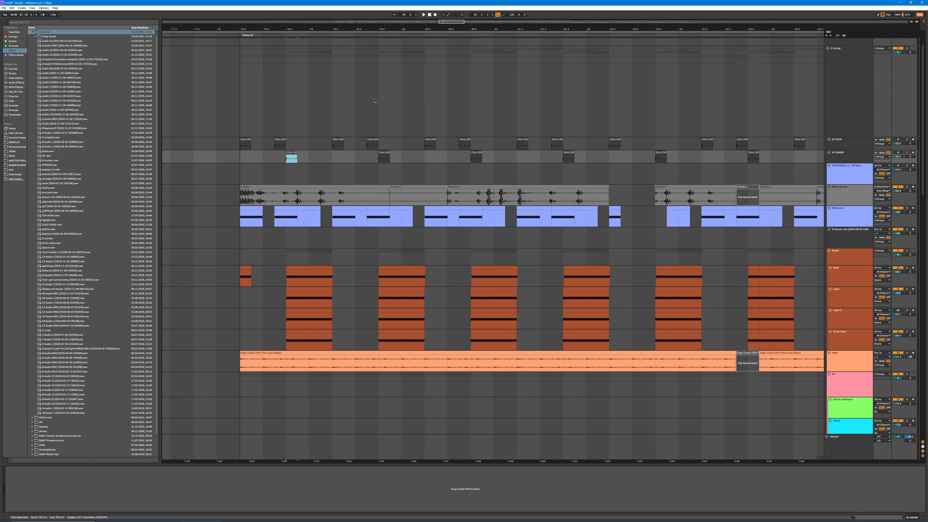
{"action": "left_click_drag", "start_coordinate": [375, 29], "coordinate": [376, 73]}
{"action": "scroll", "coordinate": [472, 198], "scroll_direction": "down", "scroll_amount": 2}
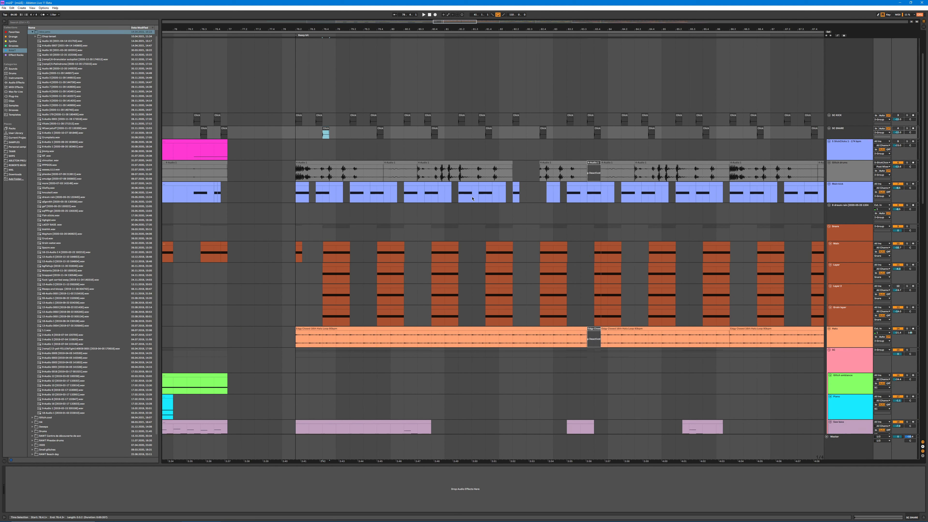
{"action": "scroll", "coordinate": [532, 199], "scroll_direction": "down", "scroll_amount": 2}
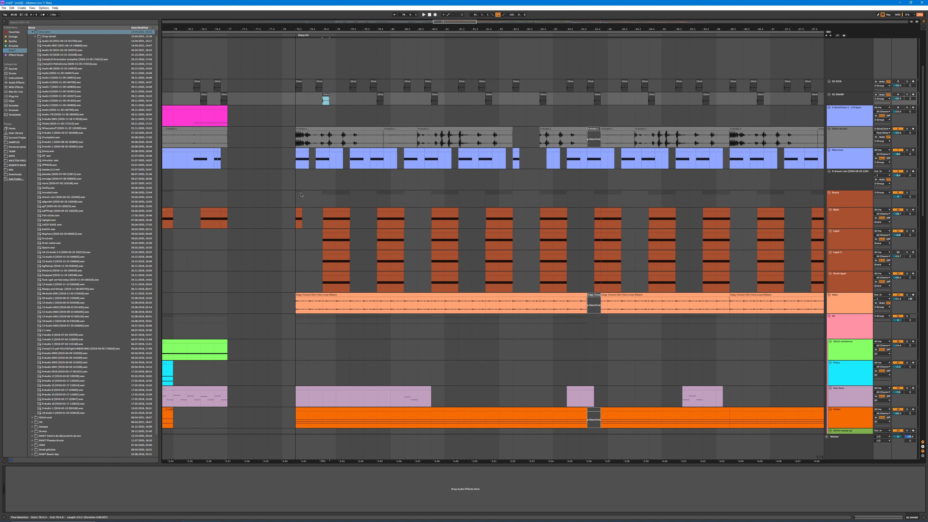
{"action": "left_click", "coordinate": [343, 143]}
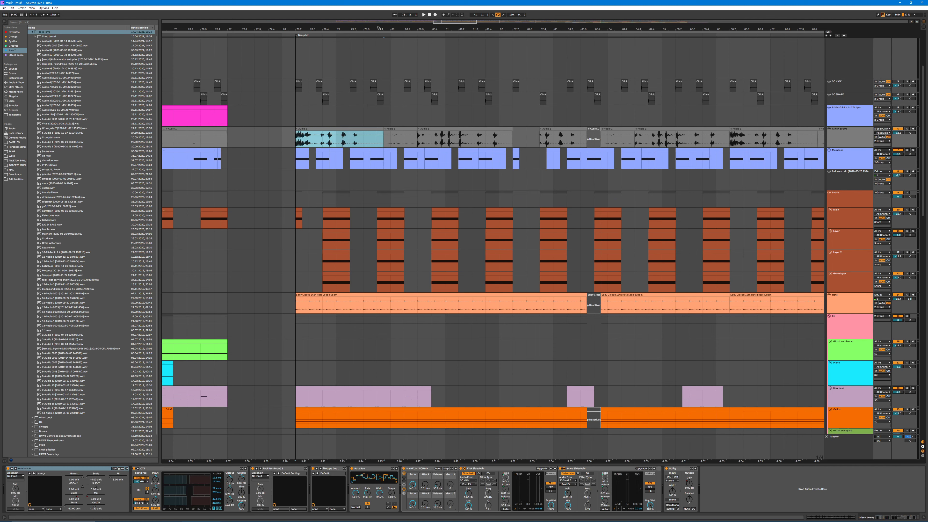
{"action": "key", "text": "z"}
{"action": "left_click_drag", "start_coordinate": [349, 27], "coordinate": [369, 28]}
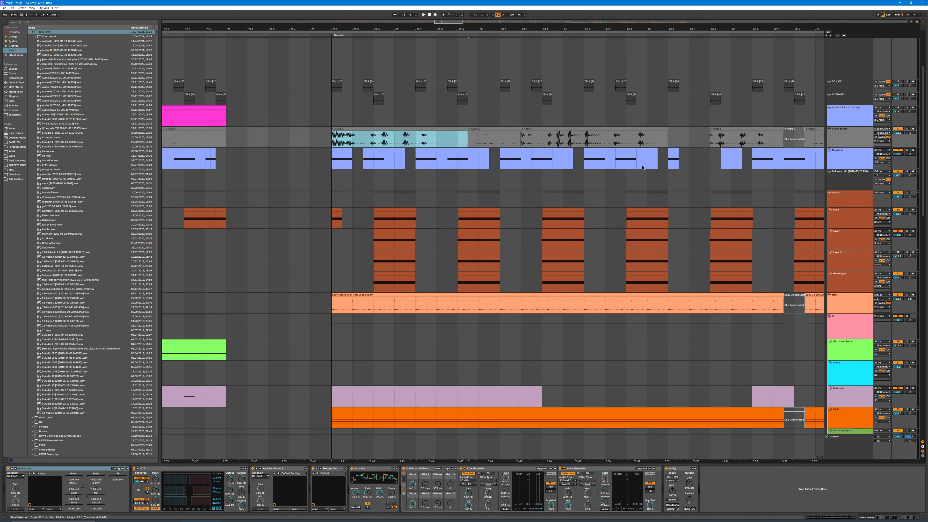
Step: Solo the glitch drums track and play its selected clip
{"action": "left_click", "coordinate": [906, 129]}
{"action": "key", "text": "ctrl+space"}
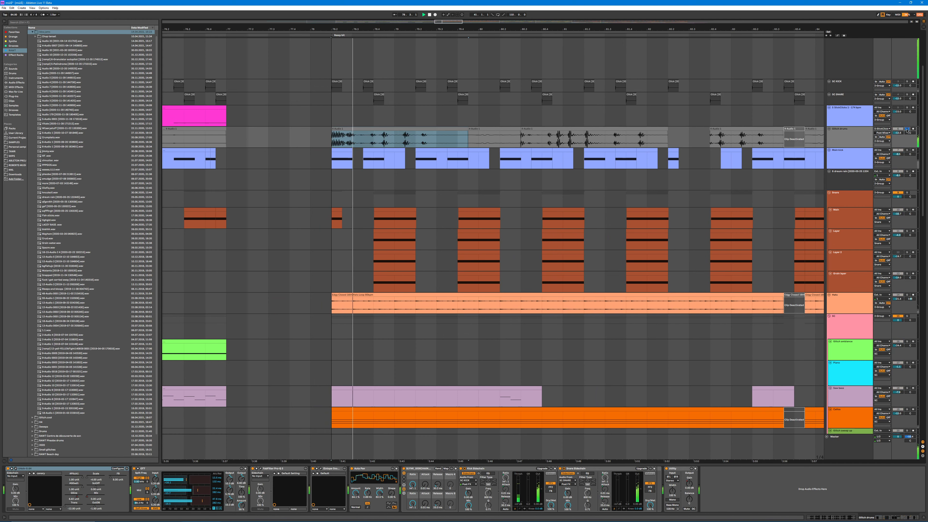
{"action": "key", "text": "ctrl+l"}
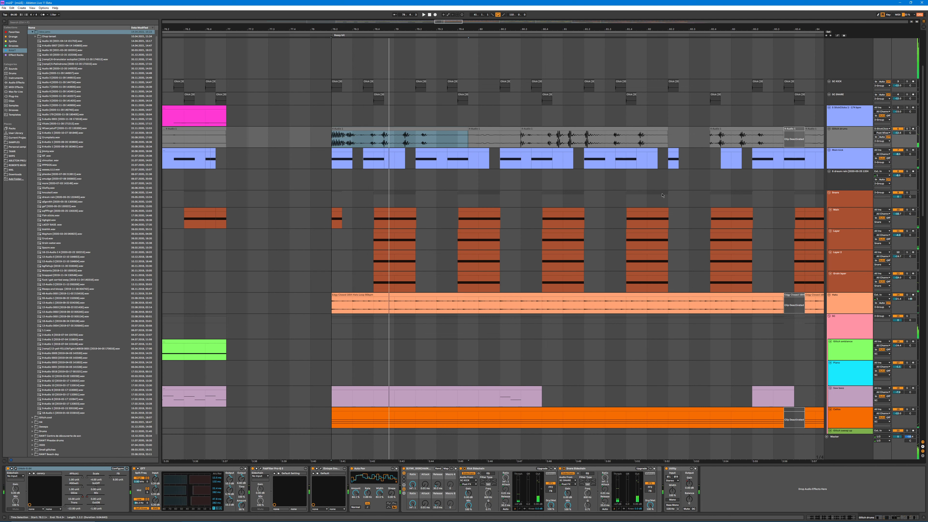
Step: Show the Simpler sample behind the first full-length main snare clip and play the snare group soloed
{"action": "scroll", "coordinate": [430, 183], "scroll_direction": "down", "scroll_amount": 2}
{"action": "left_click", "coordinate": [397, 177]}
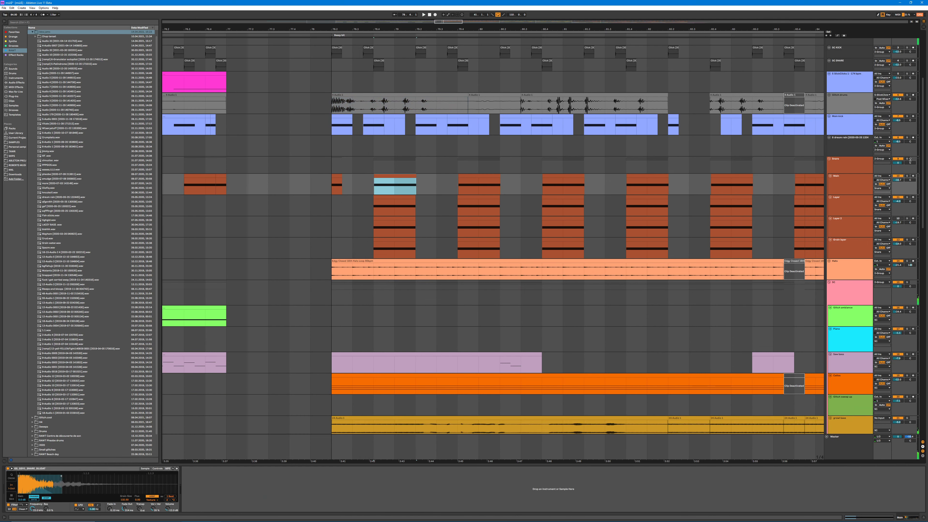
{"action": "left_click", "coordinate": [908, 159]}
{"action": "left_click", "coordinate": [372, 175]}
{"action": "key", "text": "space"}
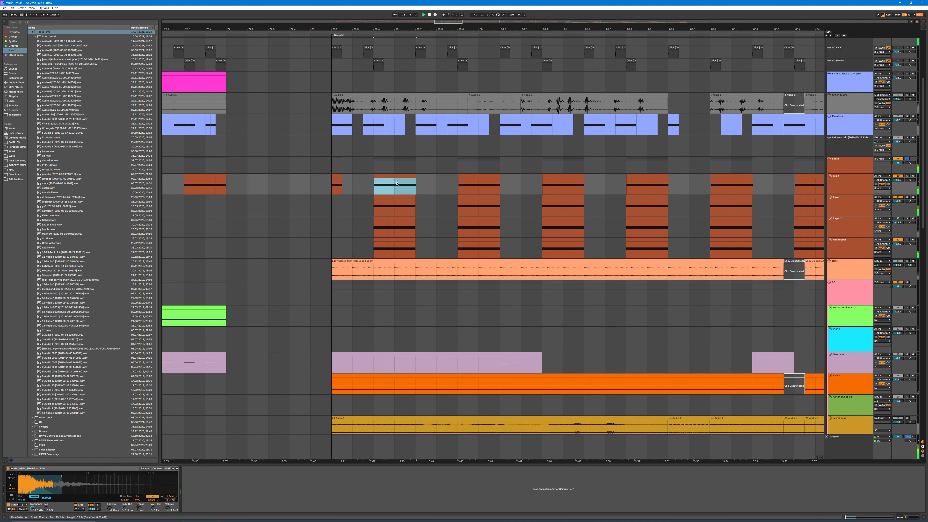
Step: Audition the two middle layer tracks of the snare group while showing the Simpler sample behind each
{"action": "left_click", "coordinate": [845, 205]}
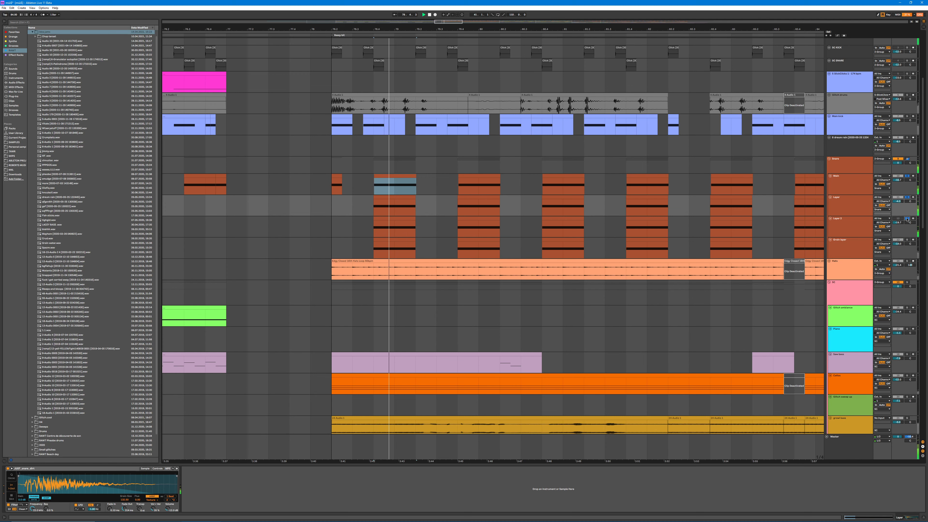
{"action": "left_click", "coordinate": [851, 232]}
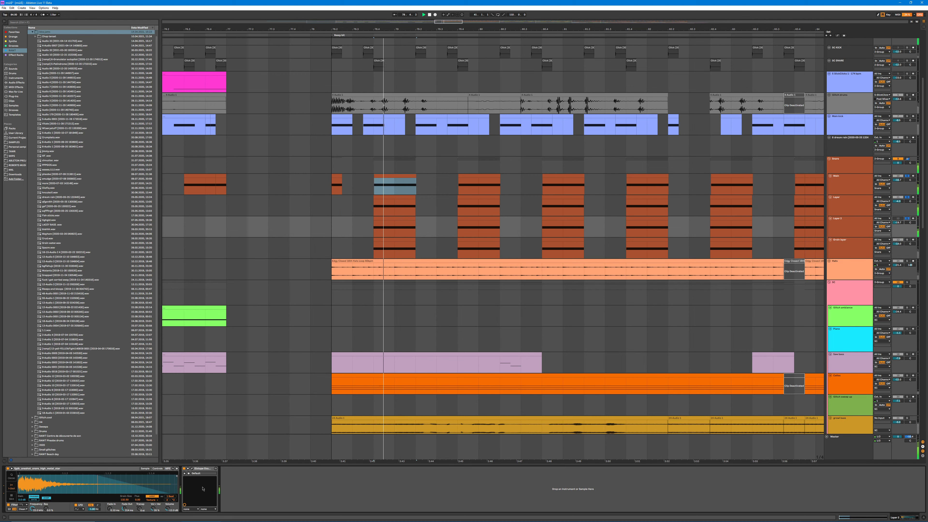
{"action": "key", "text": "ctrl+l"}
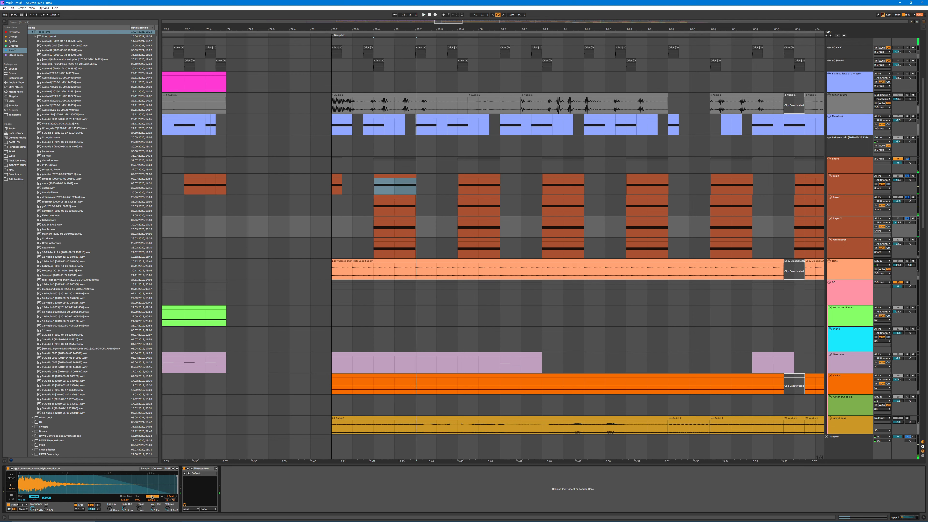
{"action": "key", "text": "ctrl+l"}
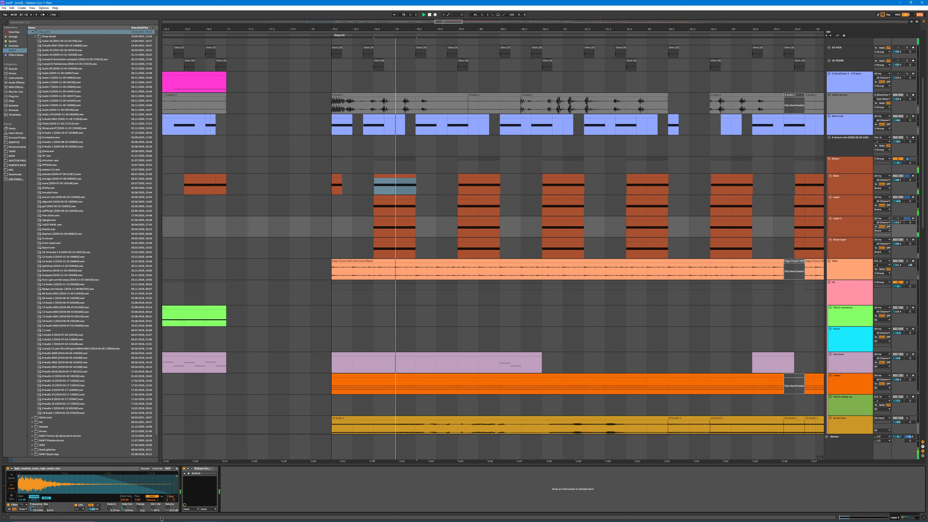
{"action": "key", "text": "ctrl+l"}
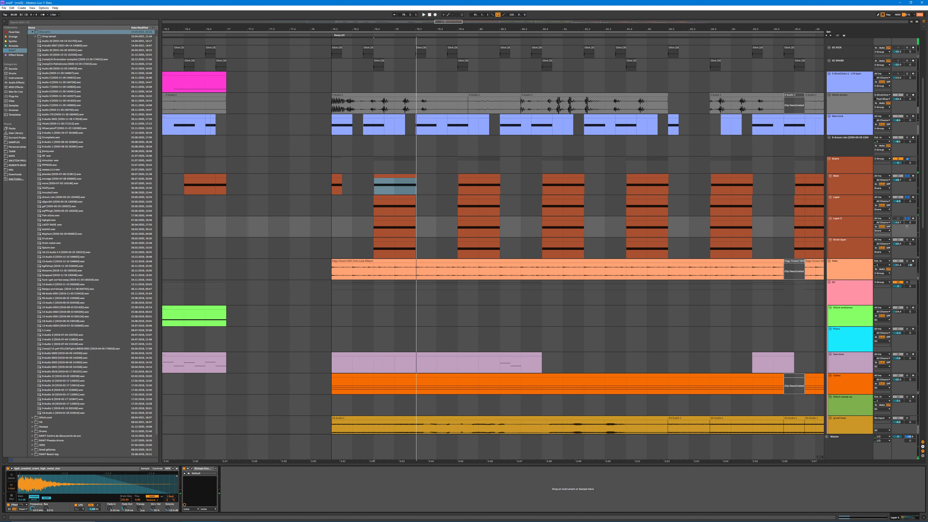
Step: Solo and play the last layer track in the snare group with its Simpler sample shown, and solo the whole group again
{"action": "left_click", "coordinate": [906, 240]}
{"action": "key", "text": "space"}
{"action": "left_click", "coordinate": [849, 248]}
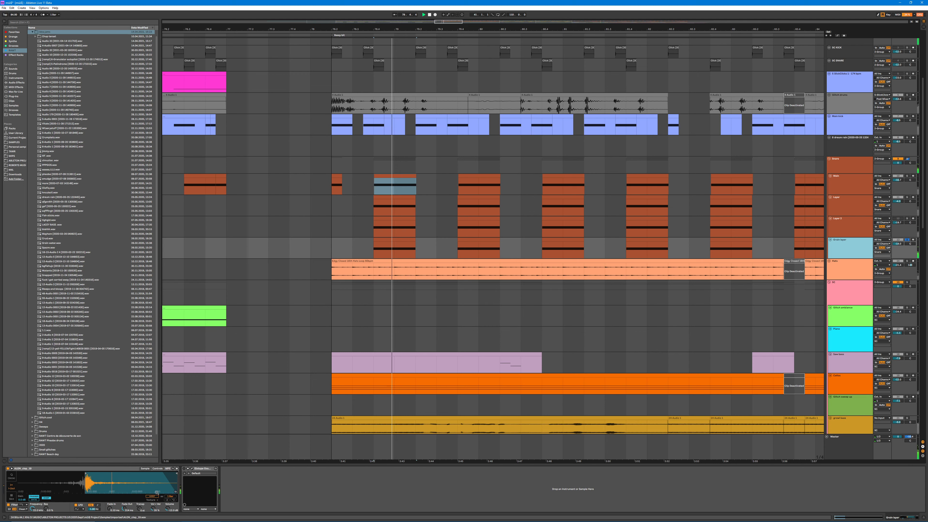
{"action": "key", "text": "ctrl+l"}
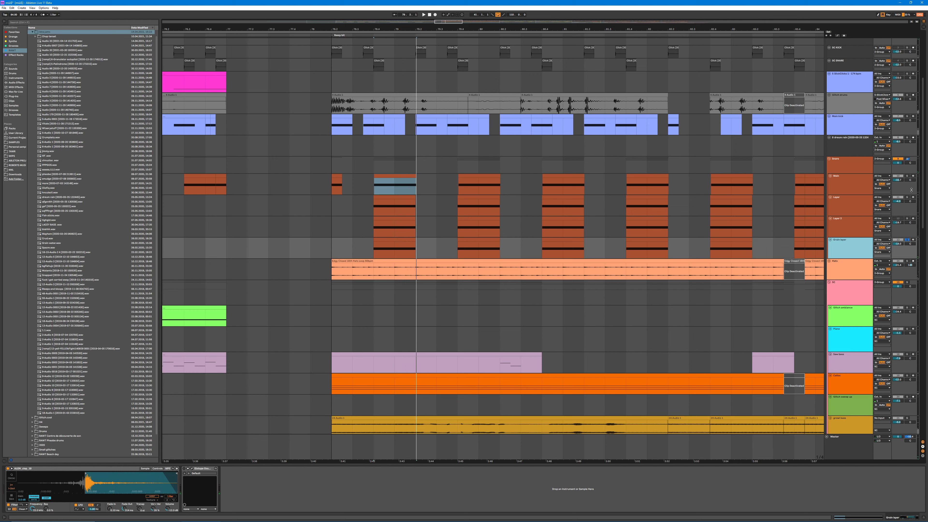
{"action": "left_click", "coordinate": [906, 159]}
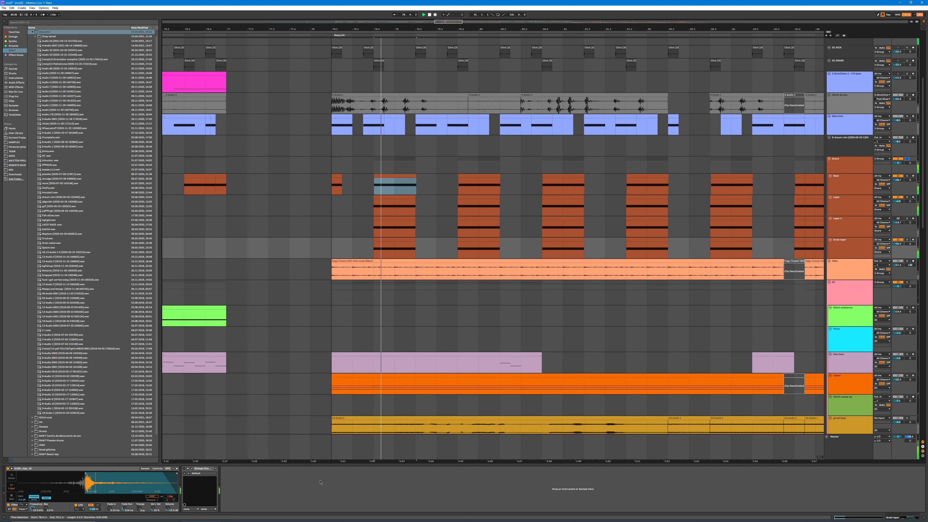
Step: Show the Simpler devices of the main snare track and its first two layer tracks in turn
{"action": "left_click", "coordinate": [844, 173]}
{"action": "left_click", "coordinate": [844, 186]}
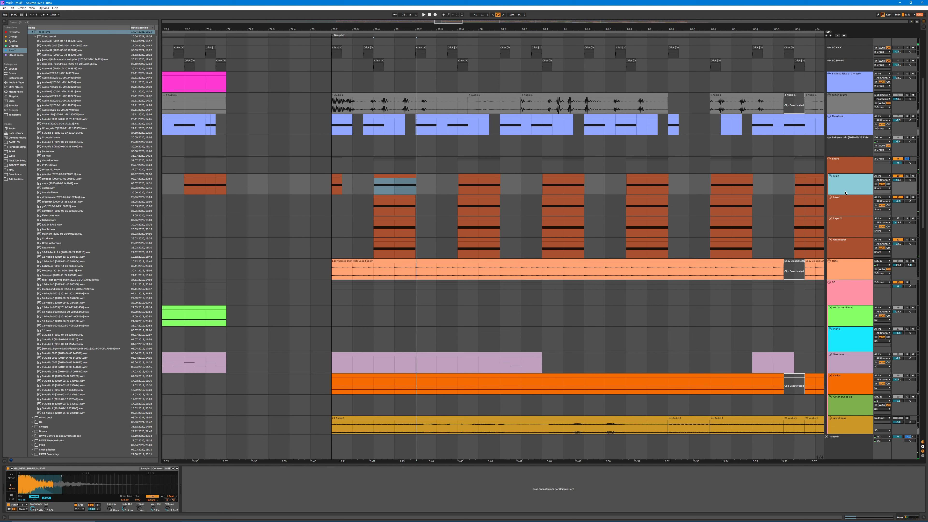
{"action": "left_click", "coordinate": [842, 207]}
{"action": "left_click", "coordinate": [841, 227]}
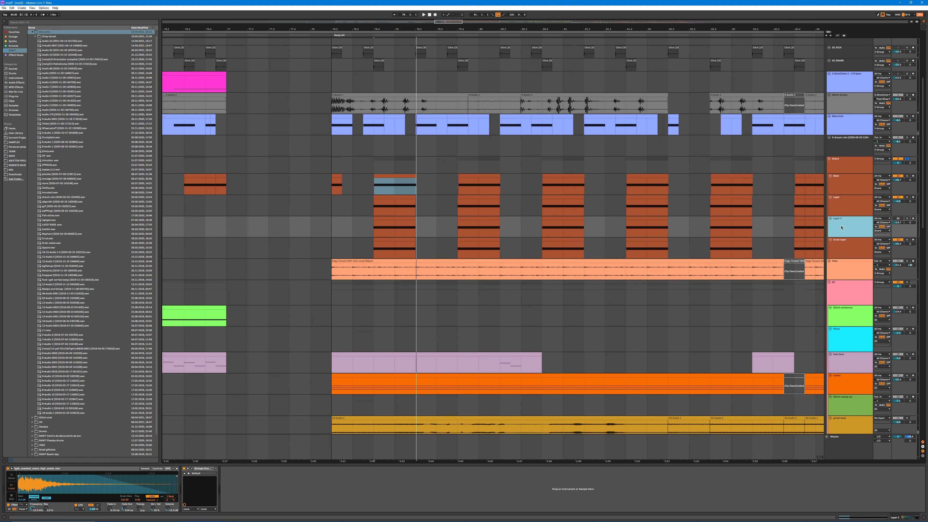
Step: Delete the short main snare clip at the very start of the section, where the hat loop begins
{"action": "left_click", "coordinate": [335, 175]}
{"action": "scroll", "coordinate": [354, 151], "scroll_direction": "down", "scroll_amount": 2}
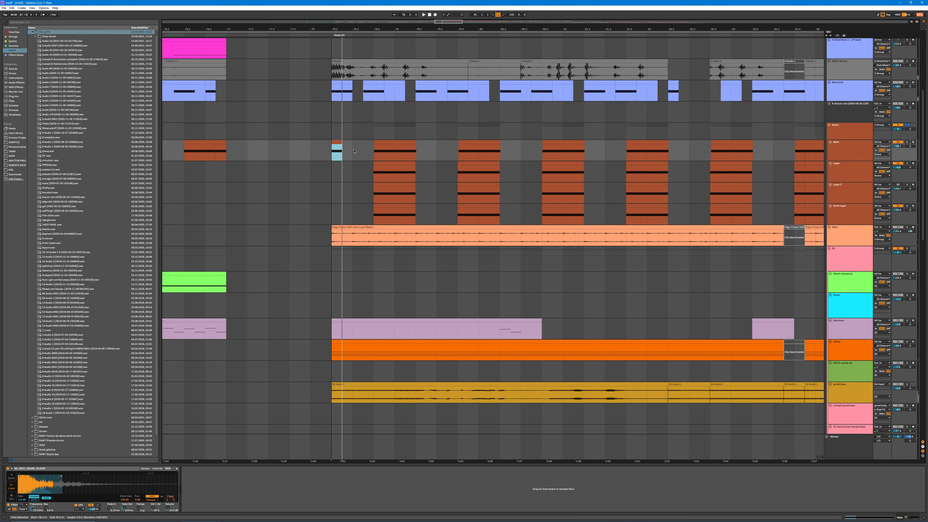
{"action": "left_click_drag", "start_coordinate": [353, 151], "coordinate": [311, 150]}
Step: Solo the hats track, open its first hat loop clip, and play it with the track's EQ Eight shown
{"action": "scroll", "coordinate": [593, 256], "scroll_direction": "down", "scroll_amount": 1}
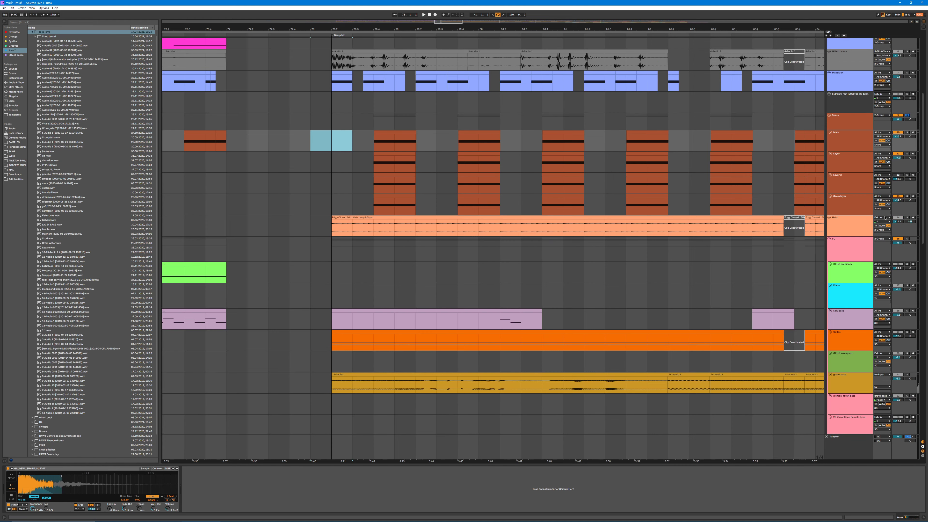
{"action": "left_click", "coordinate": [906, 217]}
{"action": "double_click", "coordinate": [361, 227]}
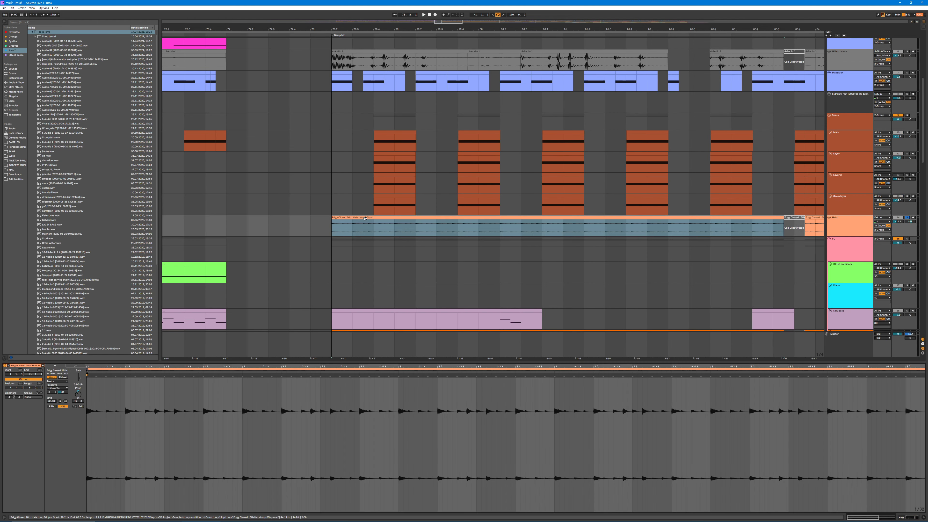
{"action": "key", "text": "space"}
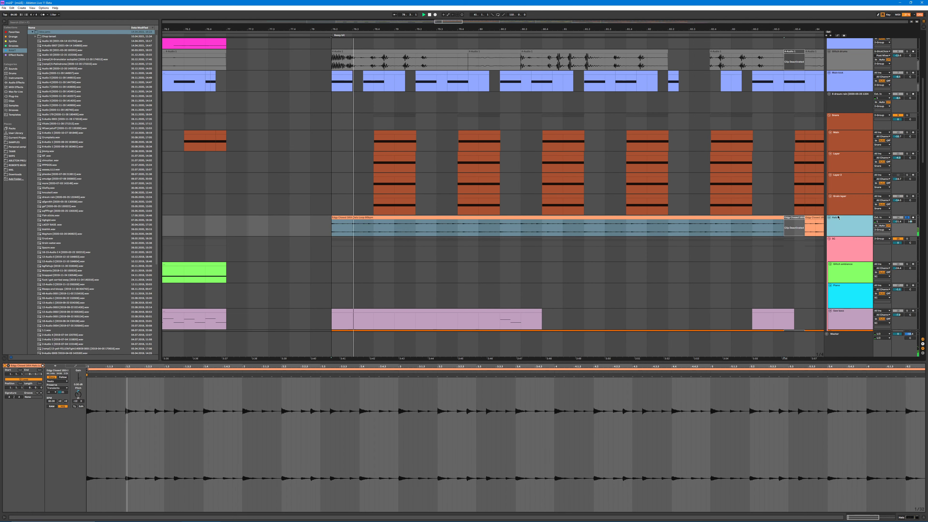
{"action": "left_click", "coordinate": [837, 233]}
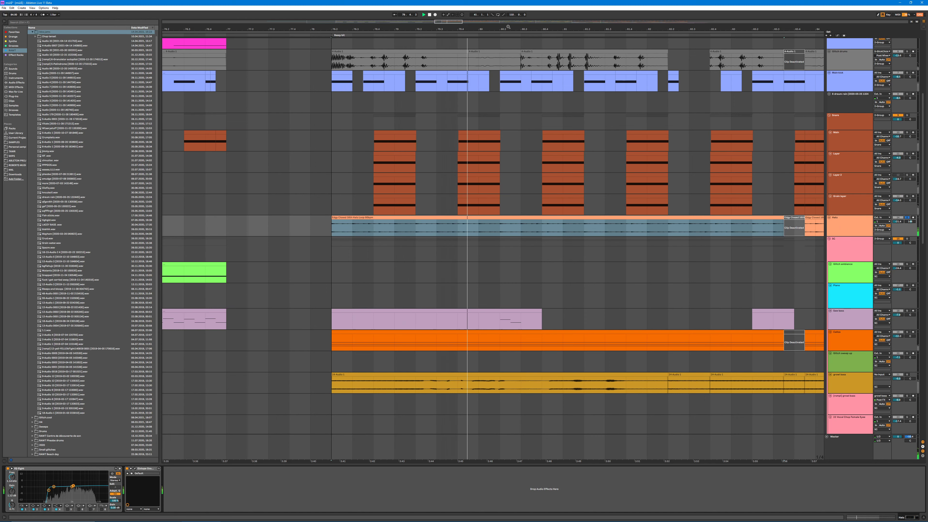
Step: Solo the sub bass track and play the last part of its first clip in this section
{"action": "left_click_drag", "start_coordinate": [507, 29], "coordinate": [417, 8]}
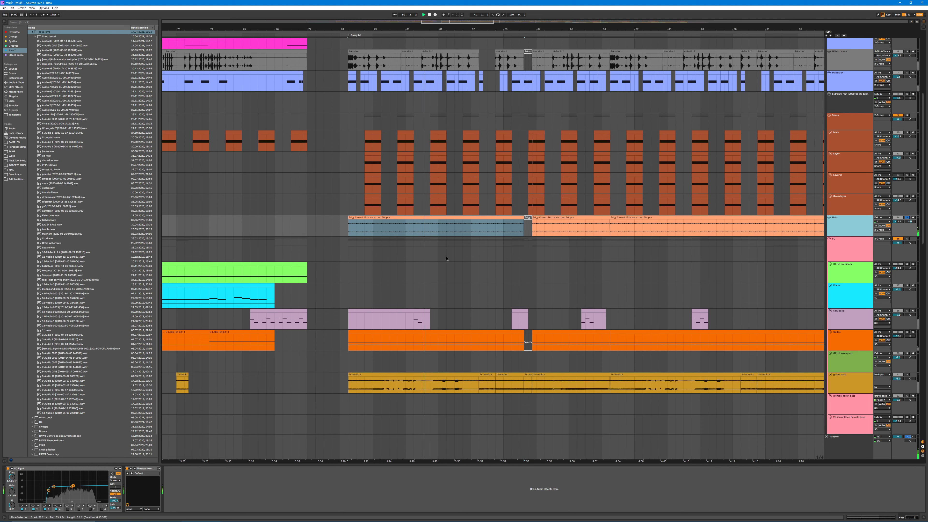
{"action": "scroll", "coordinate": [493, 222], "scroll_direction": "down", "scroll_amount": 1}
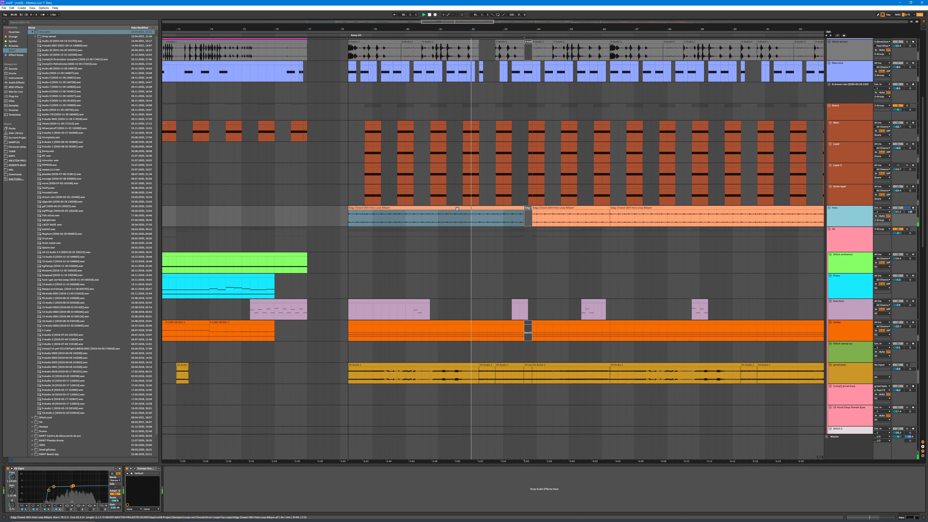
{"action": "scroll", "coordinate": [455, 201], "scroll_direction": "down", "scroll_amount": 1}
{"action": "left_click_drag", "start_coordinate": [460, 28], "coordinate": [399, 14]}
{"action": "scroll", "coordinate": [448, 235], "scroll_direction": "down", "scroll_amount": 7}
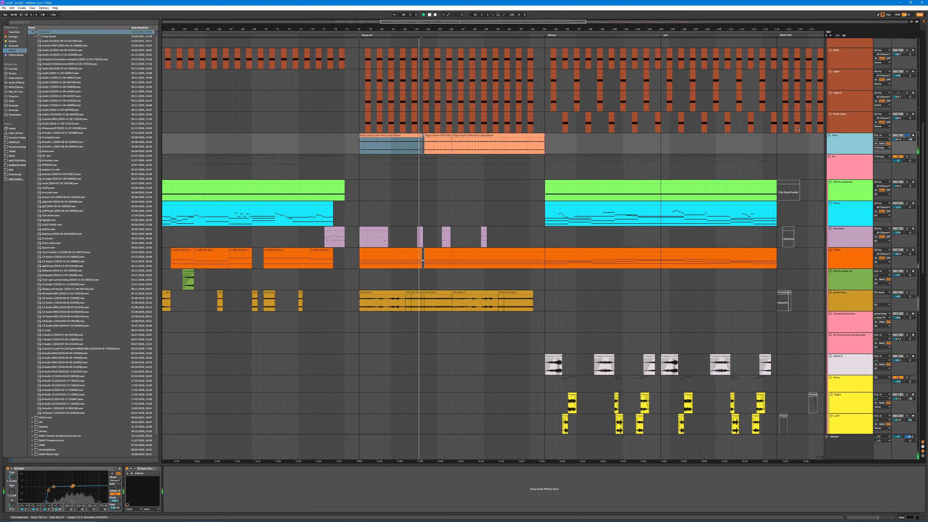
{"action": "scroll", "coordinate": [374, 195], "scroll_direction": "down", "scroll_amount": 3}
{"action": "left_click_drag", "start_coordinate": [383, 211], "coordinate": [399, 211]}
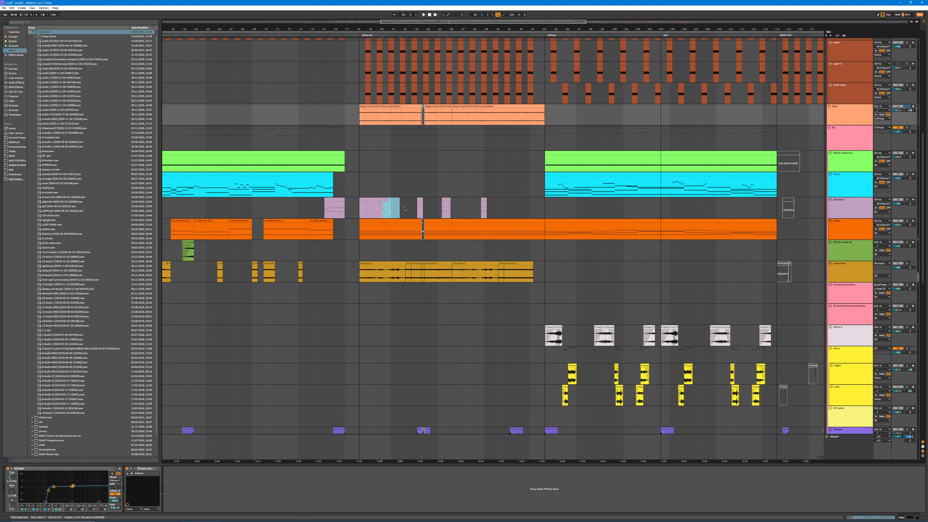
{"action": "key", "text": "space"}
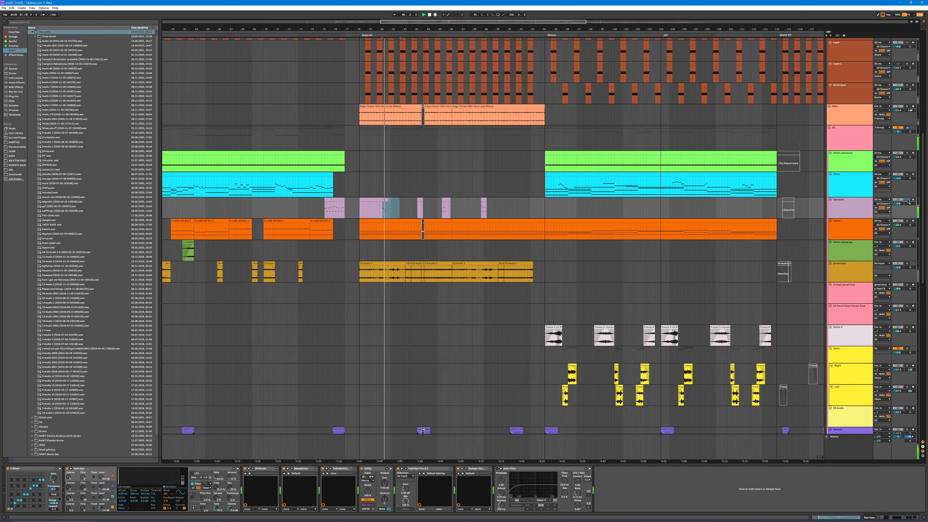
Step: Solo and play the orange track directly below the sub bass, and look over the tracks further down
{"action": "left_click", "coordinate": [907, 221]}
{"action": "key", "text": "space"}
{"action": "key", "text": "space"}
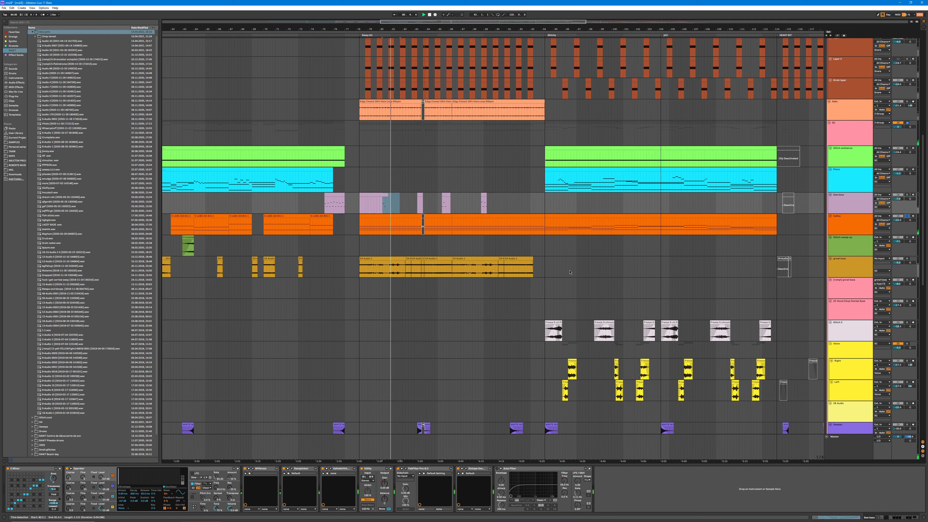
{"action": "scroll", "coordinate": [440, 231], "scroll_direction": "down", "scroll_amount": 5}
{"action": "scroll", "coordinate": [451, 368], "scroll_direction": "down", "scroll_amount": 4}
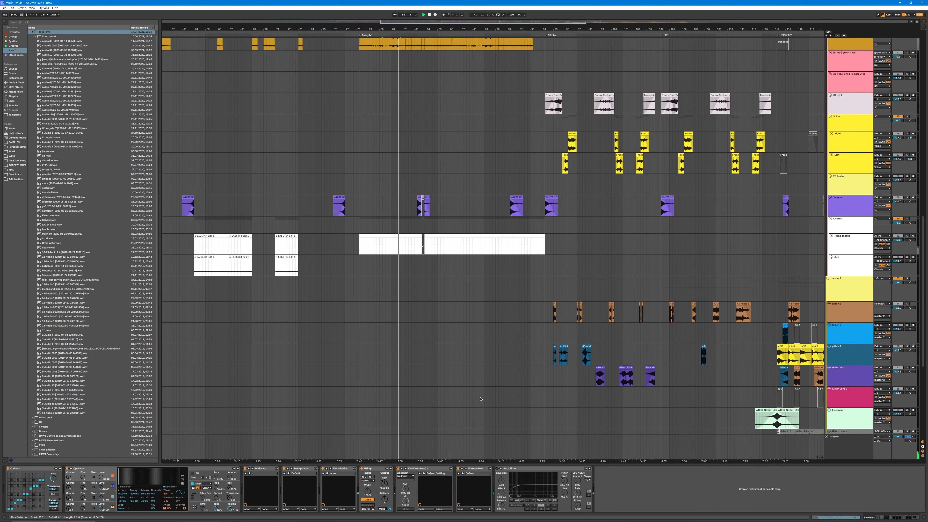
Step: Play the whole mix from the start of the hat loop section and look through all the tracks' clips
{"action": "left_click_drag", "start_coordinate": [922, 365], "coordinate": [926, 149]}
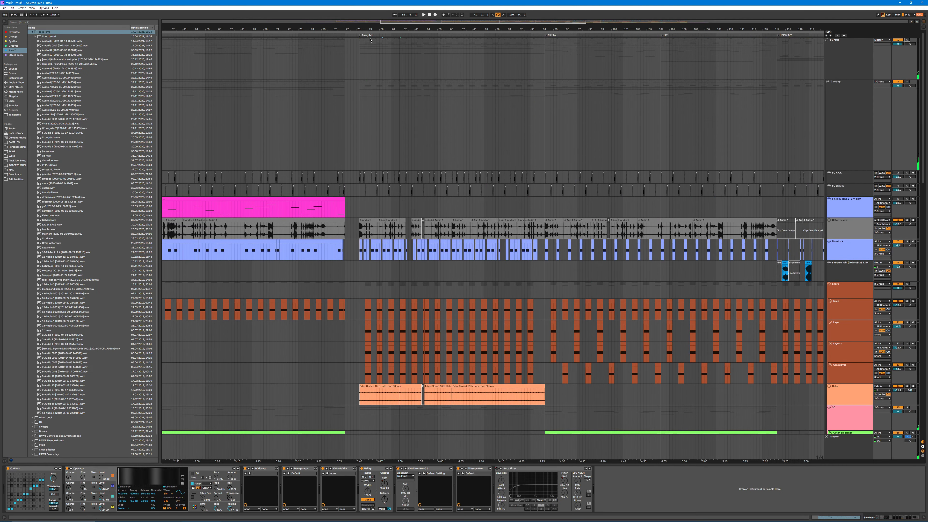
{"action": "left_click", "coordinate": [359, 48]}
{"action": "key", "text": "space"}
{"action": "scroll", "coordinate": [369, 59], "scroll_direction": "down", "scroll_amount": 2}
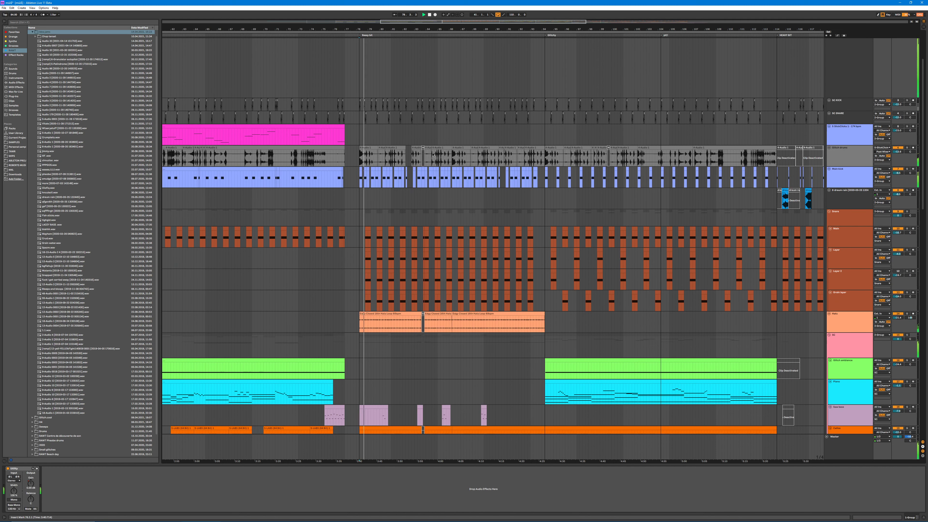
{"action": "left_click_drag", "start_coordinate": [403, 28], "coordinate": [403, 40]}
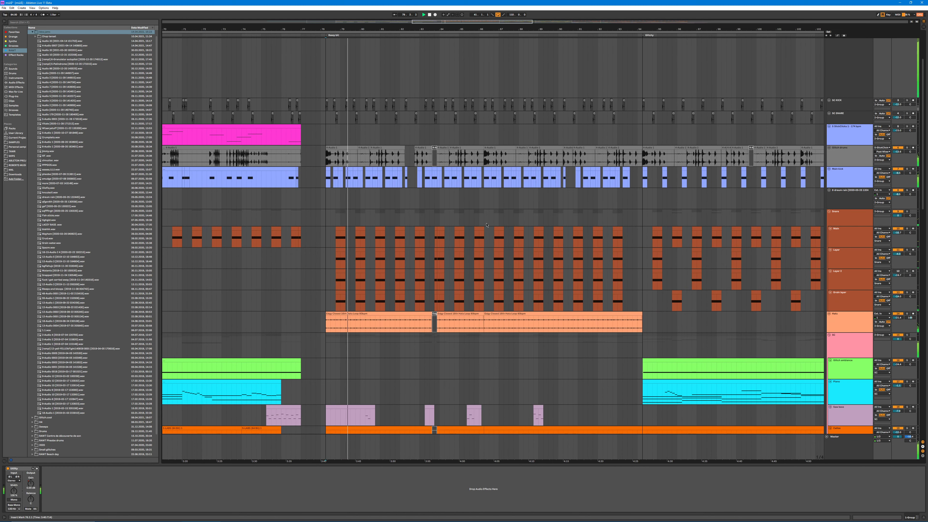
{"action": "scroll", "coordinate": [439, 311], "scroll_direction": "down", "scroll_amount": 3}
{"action": "scroll", "coordinate": [449, 219], "scroll_direction": "up", "scroll_amount": 2}
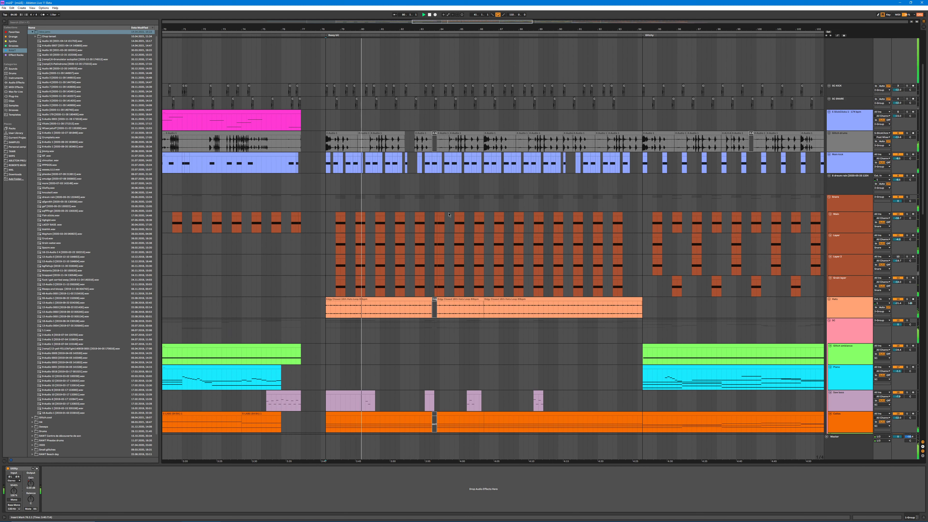
{"action": "scroll", "coordinate": [448, 215], "scroll_direction": "down", "scroll_amount": 6}
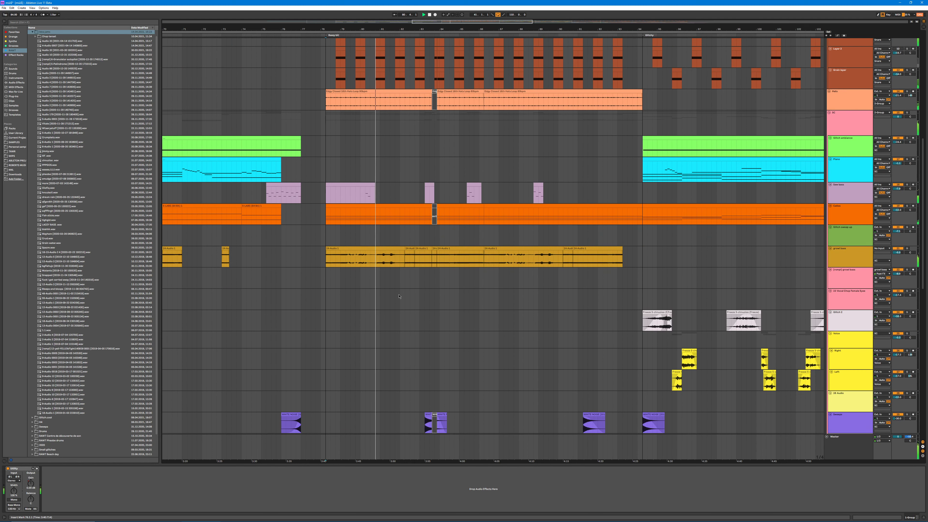
{"action": "scroll", "coordinate": [399, 297], "scroll_direction": "down", "scroll_amount": 8}
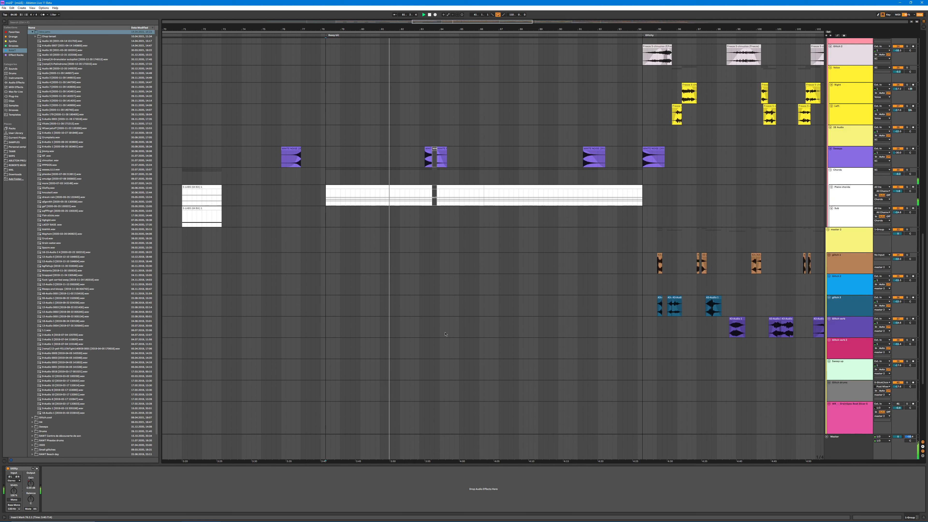
{"action": "scroll", "coordinate": [444, 334], "scroll_direction": "down", "scroll_amount": 4}
{"action": "left_click_drag", "start_coordinate": [923, 290], "coordinate": [920, 233]}
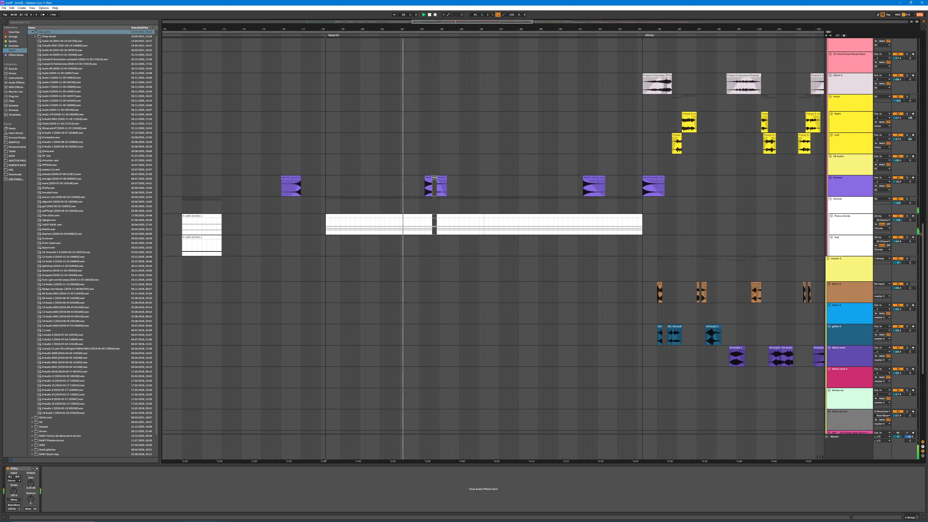
Step: Open the short growl bass clip in the middle of the section and shrink the clip view's height
{"action": "scroll", "coordinate": [450, 241], "scroll_direction": "up", "scroll_amount": 7}
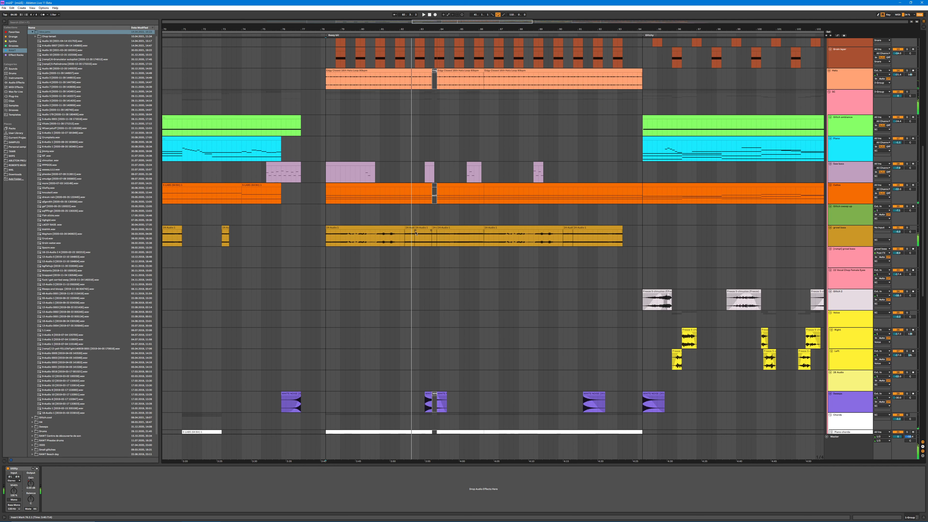
{"action": "double_click", "coordinate": [414, 233]}
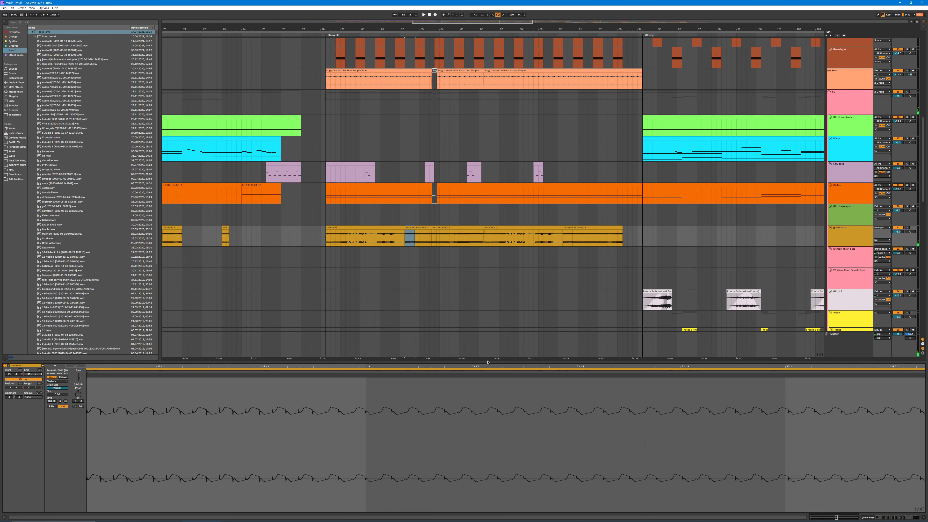
{"action": "left_click_drag", "start_coordinate": [487, 361], "coordinate": [488, 465]}
{"action": "scroll", "coordinate": [445, 264], "scroll_direction": "up", "scroll_amount": 4}
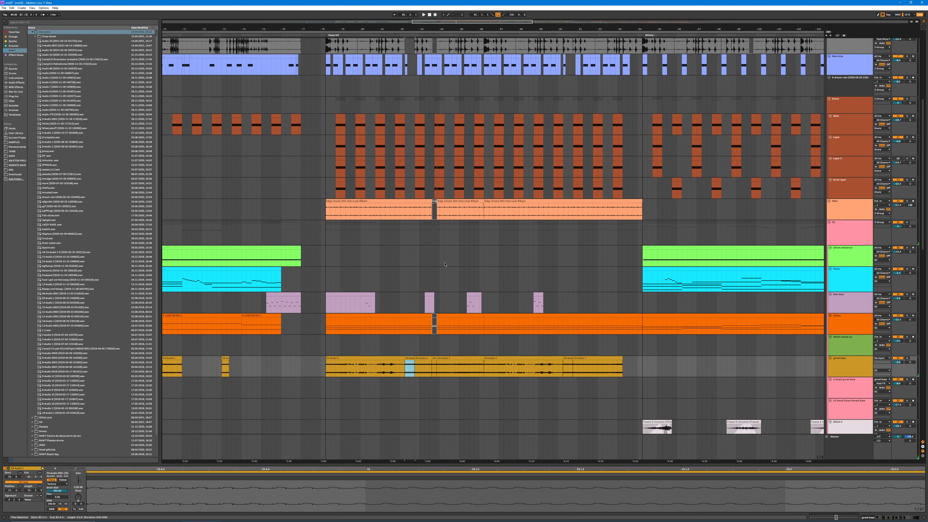
{"action": "scroll", "coordinate": [445, 264], "scroll_direction": "up", "scroll_amount": 1}
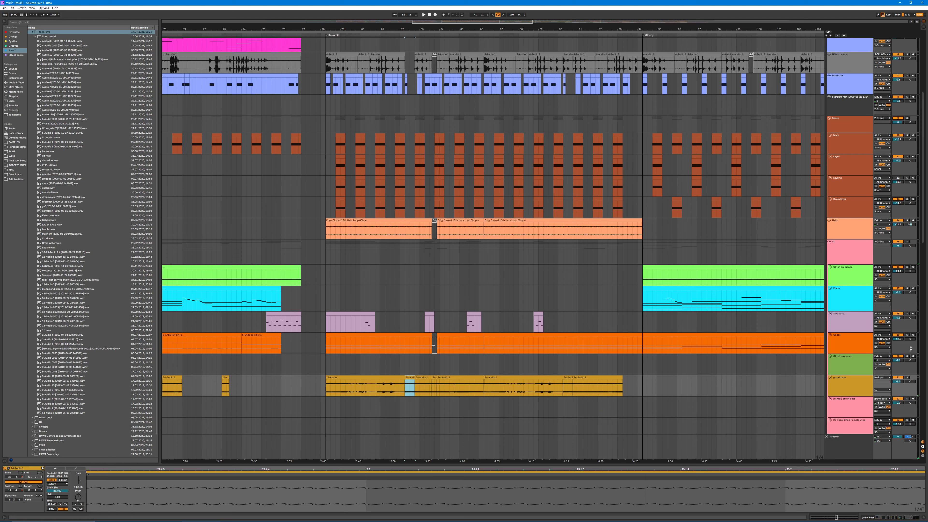
Step: Show the growl bass track's effect chain and play the selected clip with the track soloed
{"action": "left_click", "coordinate": [845, 387]}
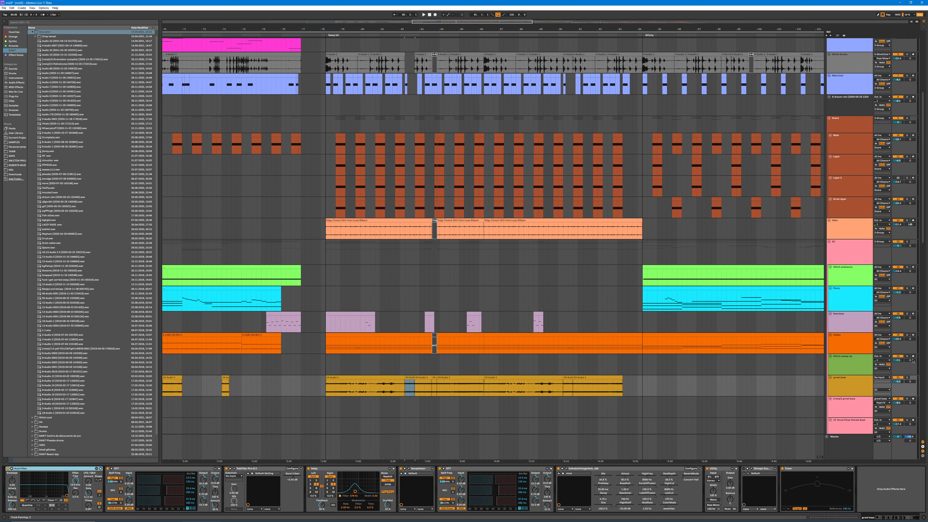
{"action": "left_click", "coordinate": [907, 378]}
{"action": "key", "text": "space"}
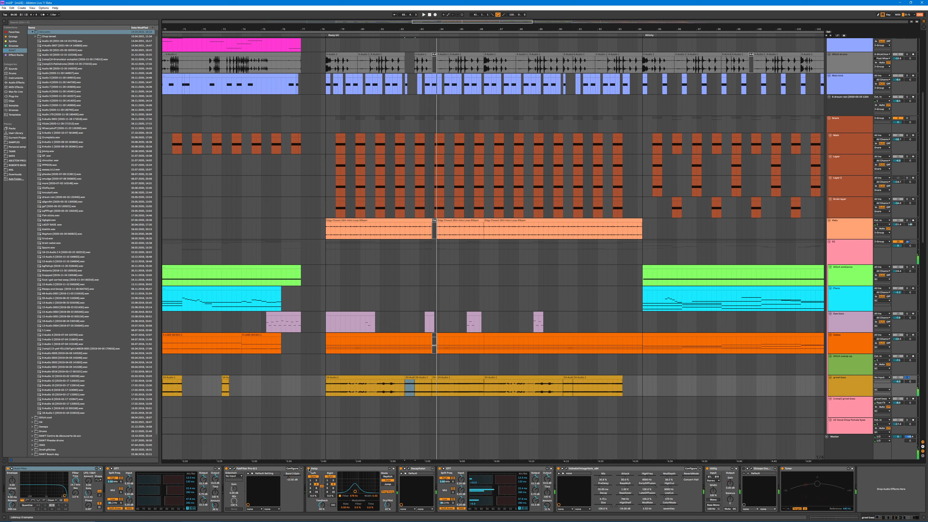
{"action": "key", "text": "space"}
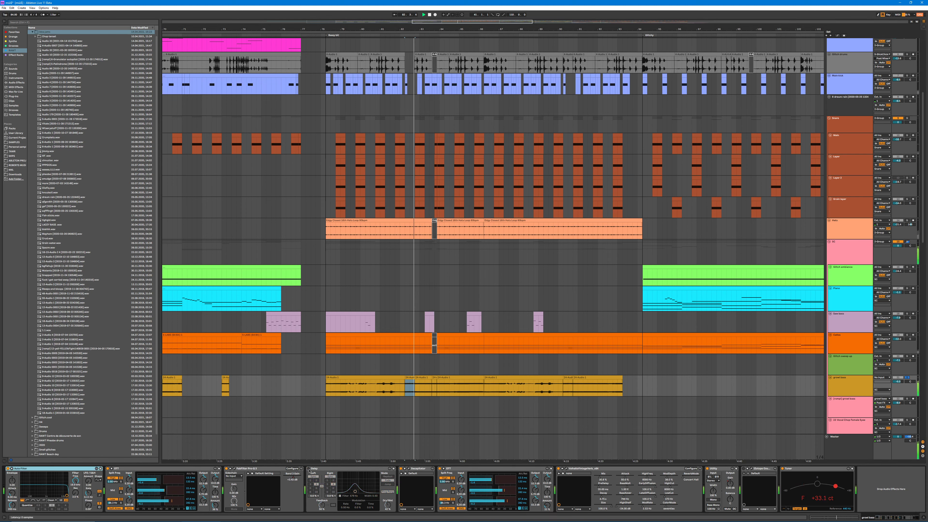
{"action": "key", "text": "ctrl+l"}
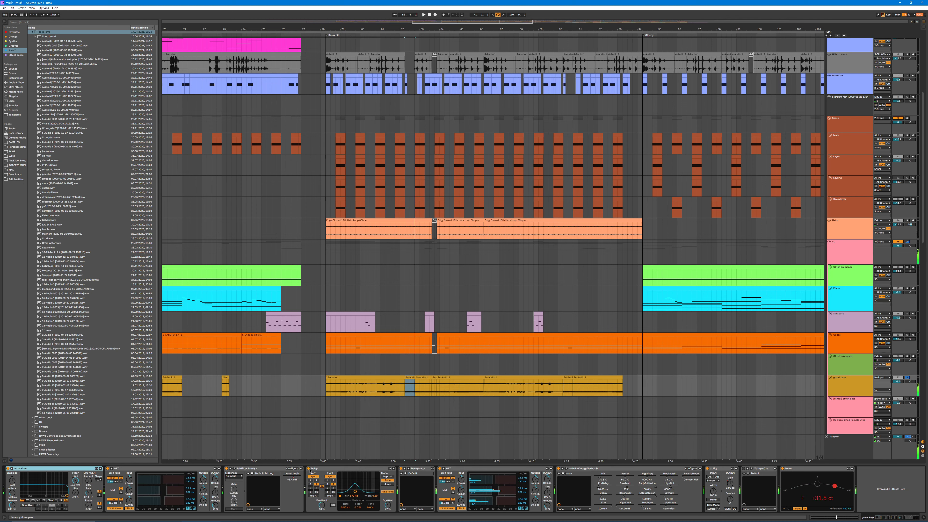
Step: Play the full mix without solos from just before the end of the hat loops and view the following section
{"action": "left_click_drag", "start_coordinate": [510, 30], "coordinate": [380, 26]}
{"action": "scroll", "coordinate": [494, 97], "scroll_direction": "down", "scroll_amount": 1}
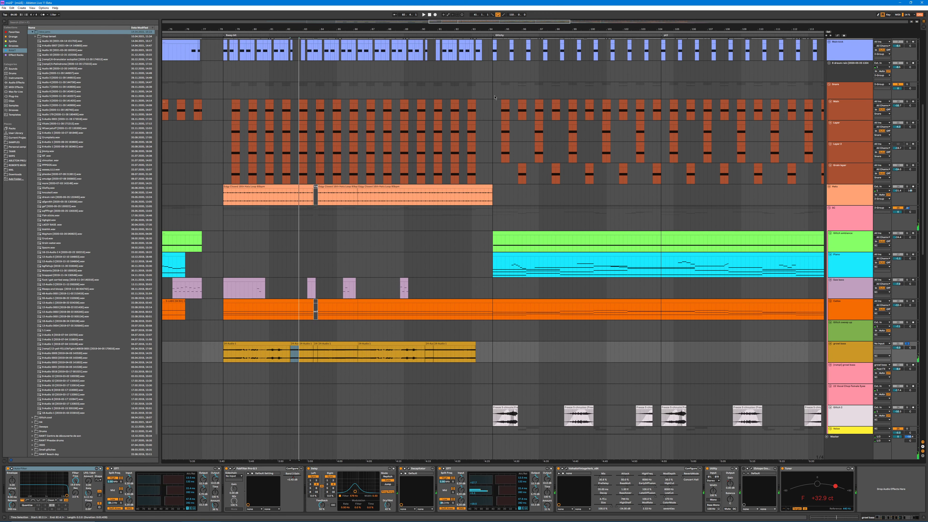
{"action": "left_click", "coordinate": [477, 35]}
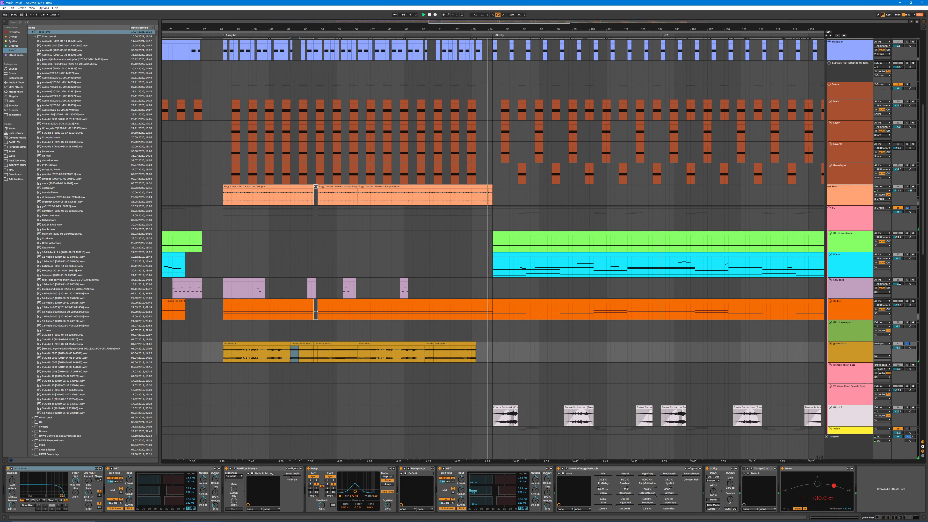
{"action": "left_click", "coordinate": [908, 280]}
{"action": "left_click_drag", "start_coordinate": [548, 30], "coordinate": [424, 21]}
{"action": "scroll", "coordinate": [527, 220], "scroll_direction": "down", "scroll_amount": 1}
{"action": "scroll", "coordinate": [585, 216], "scroll_direction": "up", "scroll_amount": 4}
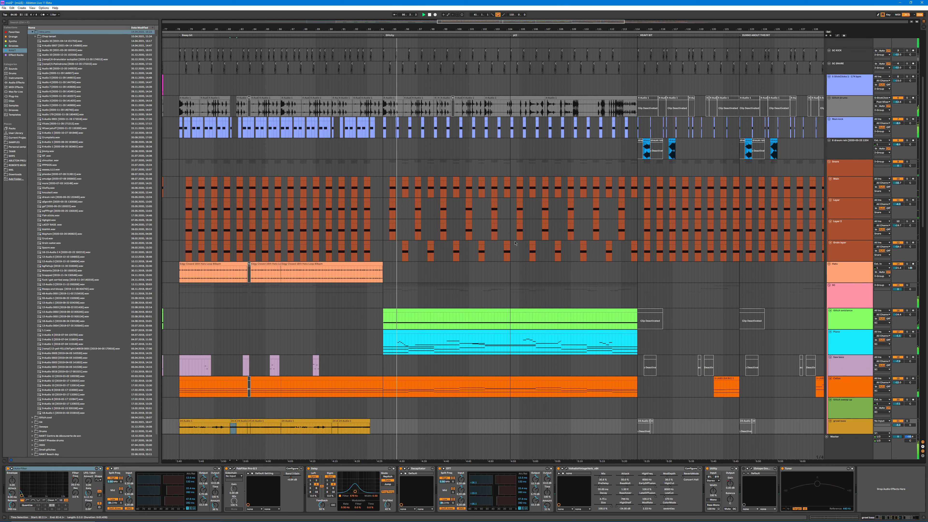
Step: Solo the glitch drums track and play two of its clips early in the section after the hat loops
{"action": "scroll", "coordinate": [594, 216], "scroll_direction": "up", "scroll_amount": 3}
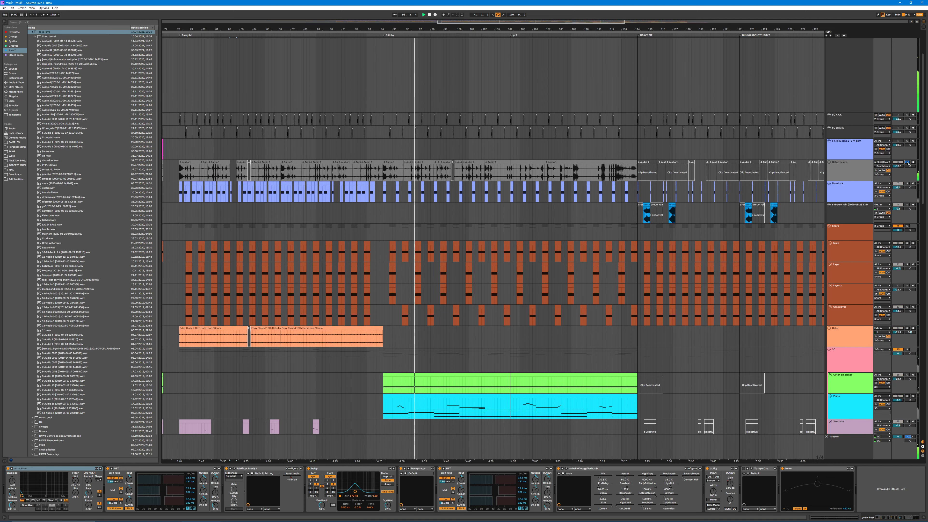
{"action": "left_click", "coordinate": [405, 163]}
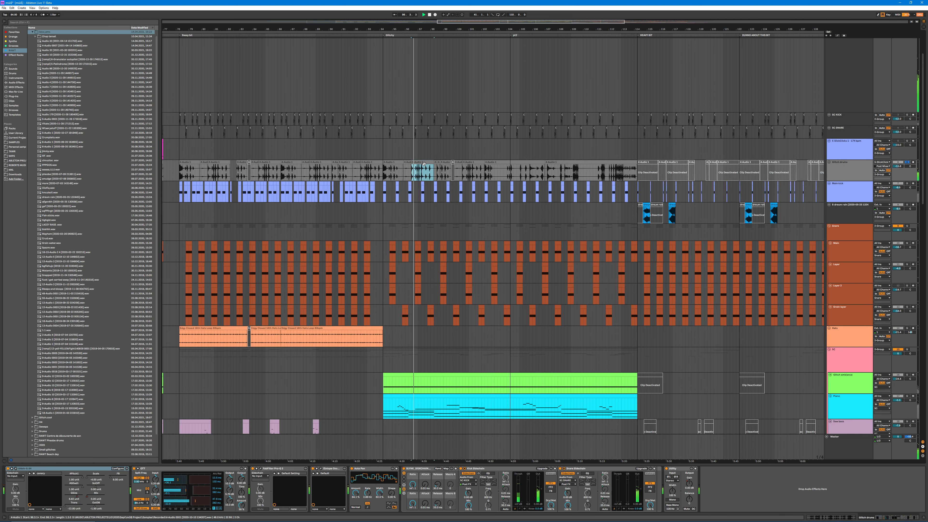
{"action": "left_click", "coordinate": [405, 163]}
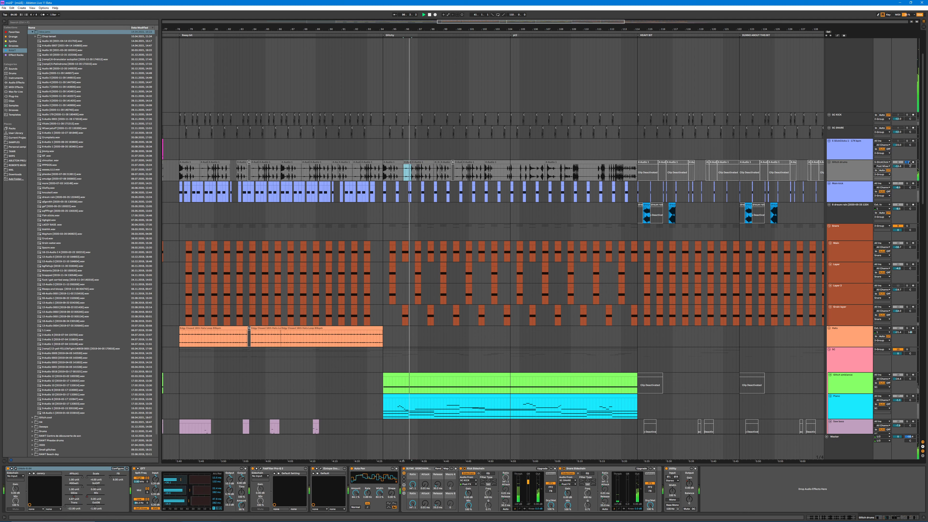
Step: Play the first half of the piano clip and view the glitch tracks in the lower part of the arrangement
{"action": "key", "text": "ctrl+l"}
{"action": "scroll", "coordinate": [470, 114], "scroll_direction": "down", "scroll_amount": 10}
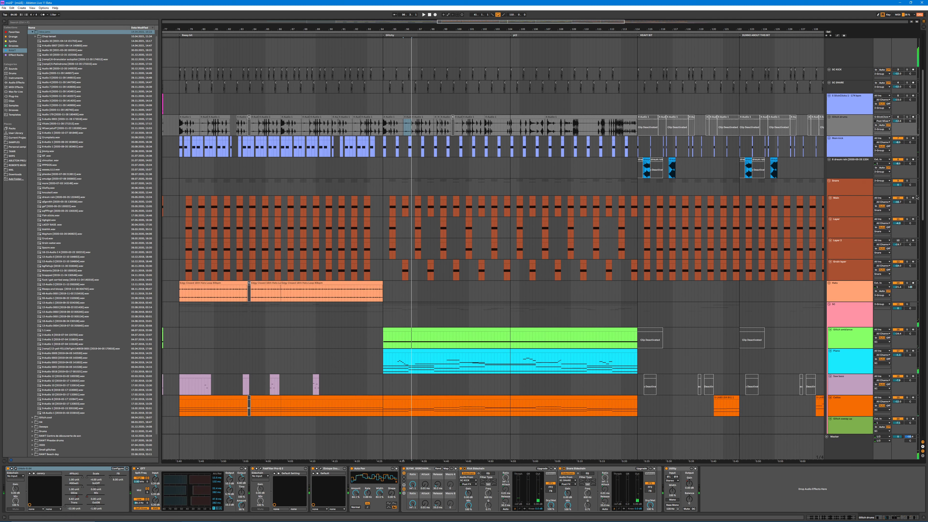
{"action": "left_click", "coordinate": [421, 164]}
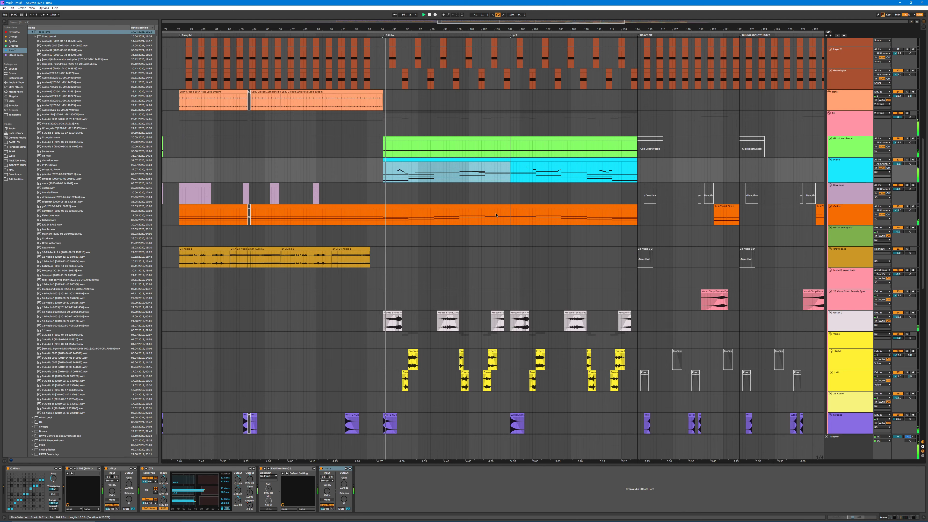
{"action": "scroll", "coordinate": [526, 282], "scroll_direction": "down", "scroll_amount": 3}
{"action": "left_click_drag", "start_coordinate": [922, 299], "coordinate": [923, 345]}
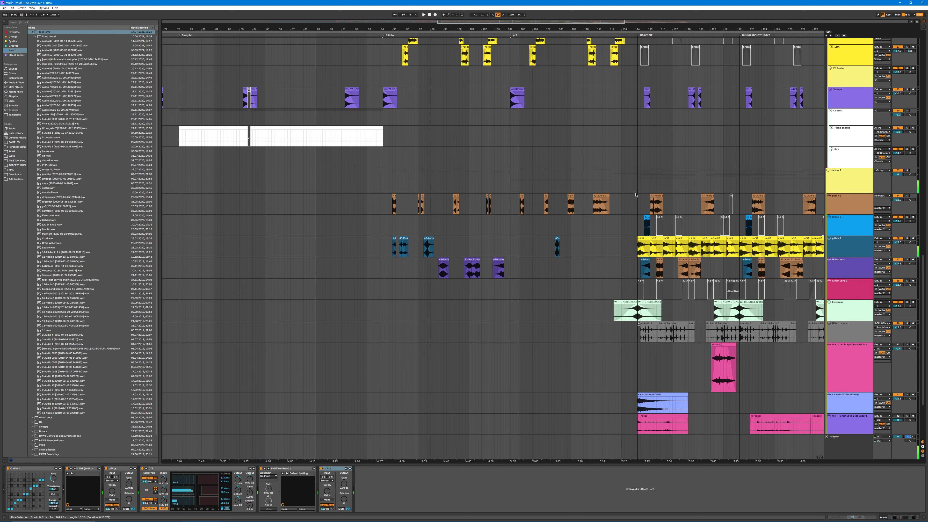
Step: Highlight the early clips on the upper glitch tracks and play the first glitch 1 clip with that track soloed
{"action": "left_click", "coordinate": [514, 244]}
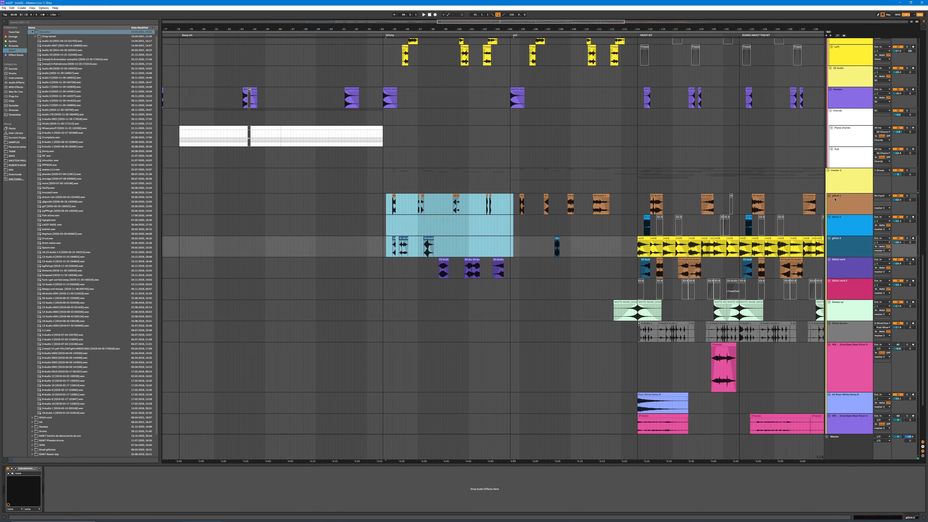
{"action": "left_click", "coordinate": [836, 204]}
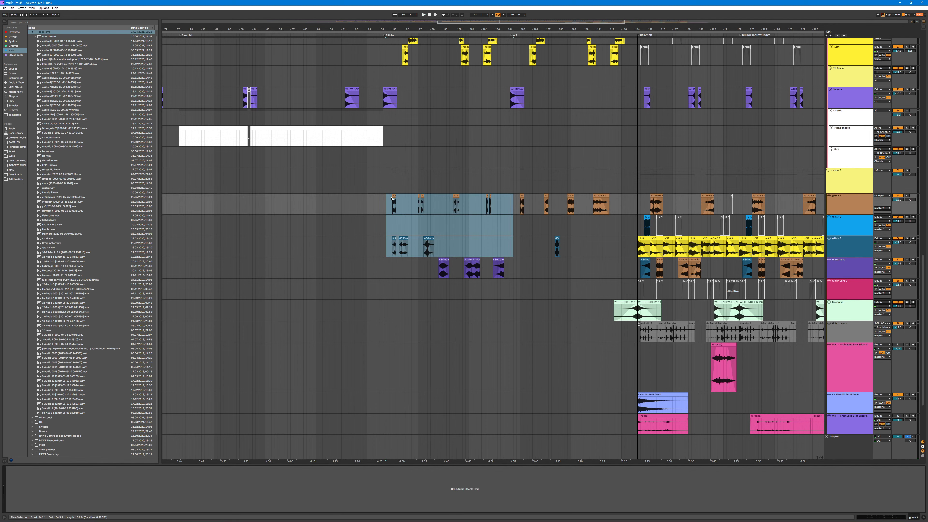
{"action": "left_click", "coordinate": [393, 198]}
{"action": "key", "text": "space"}
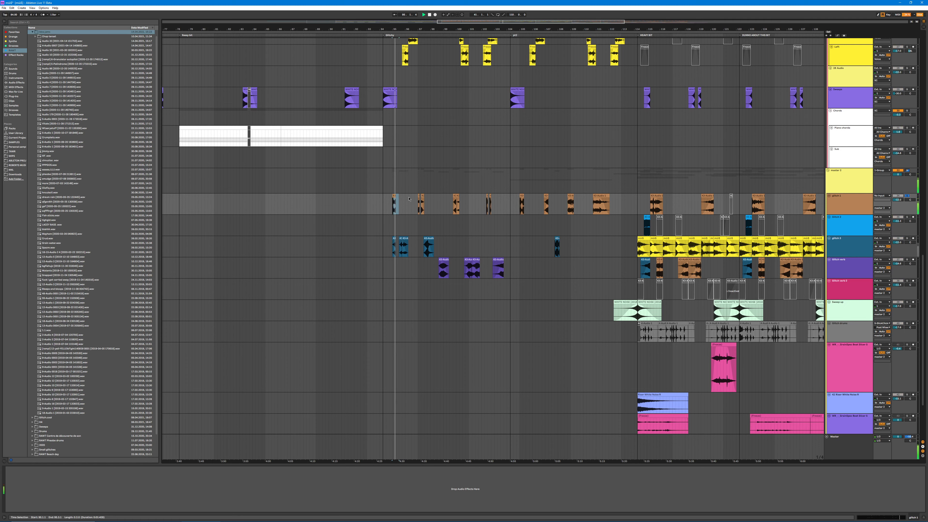
Step: Extend the start of the first glitch 1 clip far back to expose its recording, then open the clip and play it
{"action": "left_click_drag", "start_coordinate": [393, 196], "coordinate": [129, 198]}
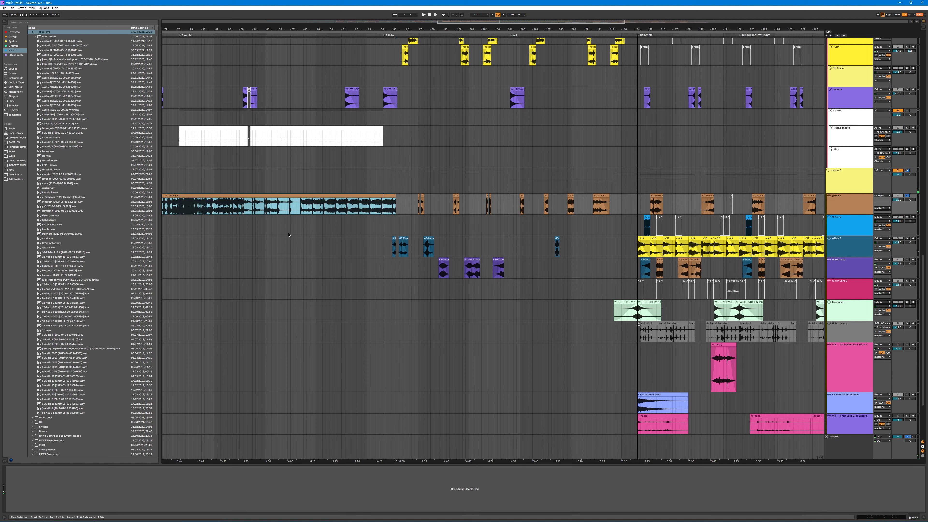
{"action": "scroll", "coordinate": [289, 235], "scroll_direction": "down", "scroll_amount": 5}
{"action": "double_click", "coordinate": [433, 196]}
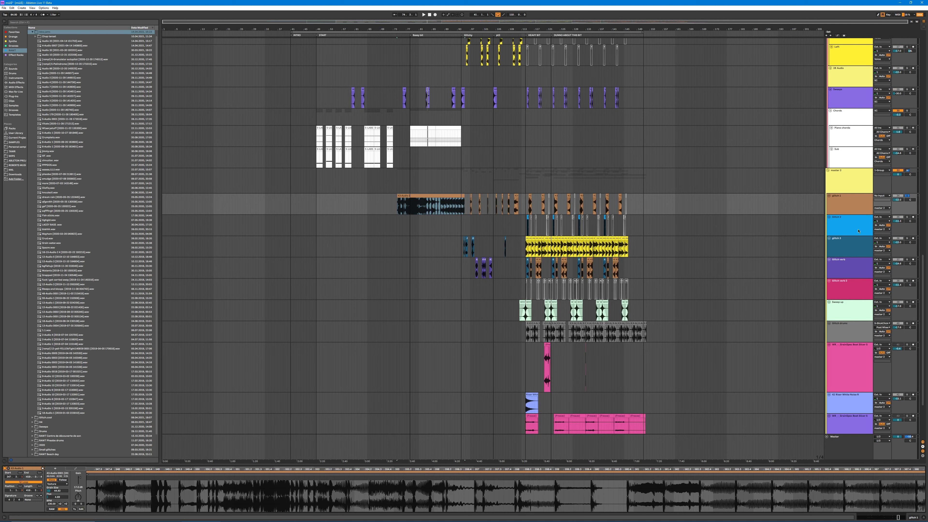
{"action": "key", "text": "space"}
{"action": "scroll", "coordinate": [158, 483], "scroll_direction": "down", "scroll_amount": 8}
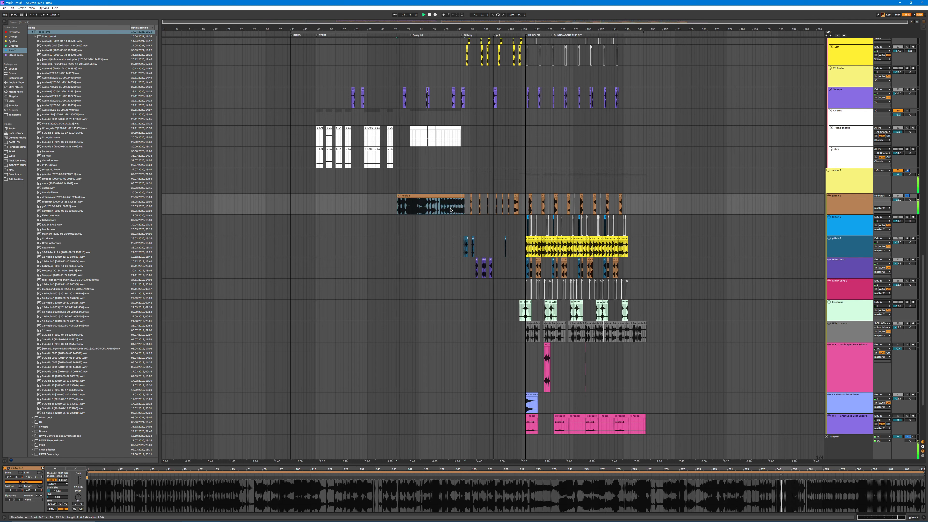
{"action": "left_click_drag", "start_coordinate": [429, 196], "coordinate": [715, 205]}
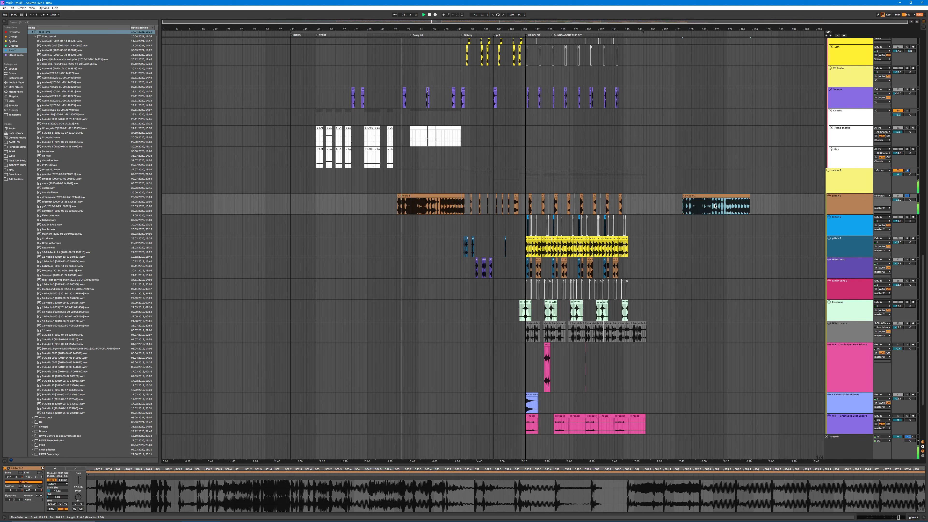
{"action": "key", "text": "ctrl+z"}
{"action": "key", "text": "ctrl+z"}
{"action": "key", "text": "space"}
Step: Move the long glitch 1 clip into the empty space past the arrangement's end and highlight the earlier section across the tracks
{"action": "left_click_drag", "start_coordinate": [427, 197], "coordinate": [706, 214]}
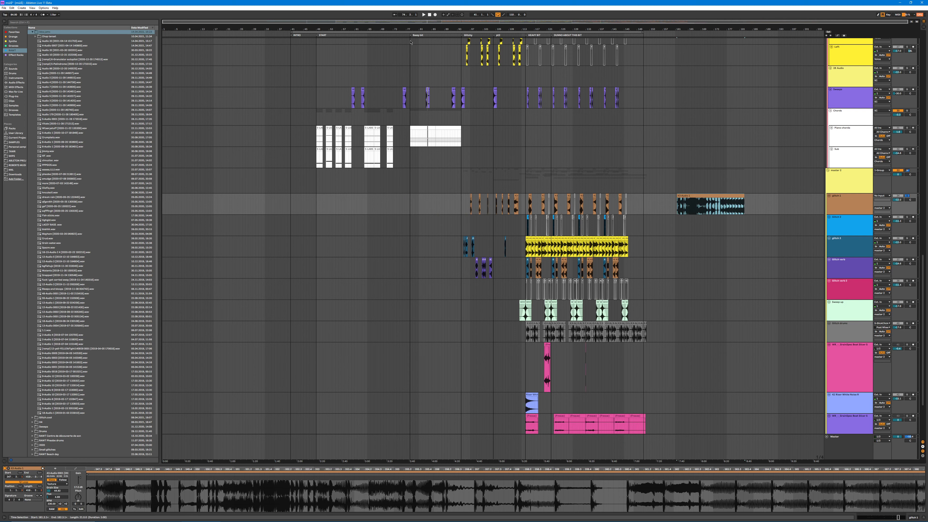
{"action": "left_click_drag", "start_coordinate": [410, 44], "coordinate": [521, 412]}
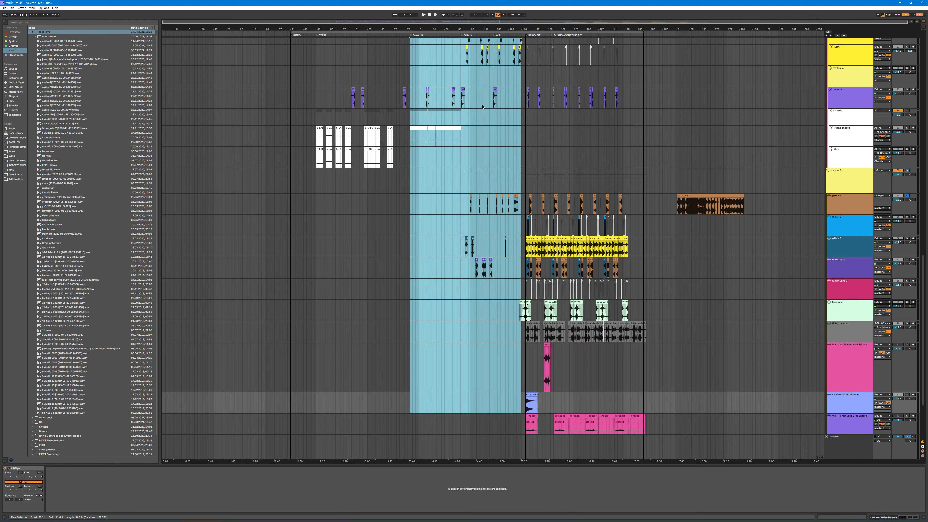
Step: Halve the moved glitch clip's segment tempo and play the clip
{"action": "left_click", "coordinate": [680, 204]}
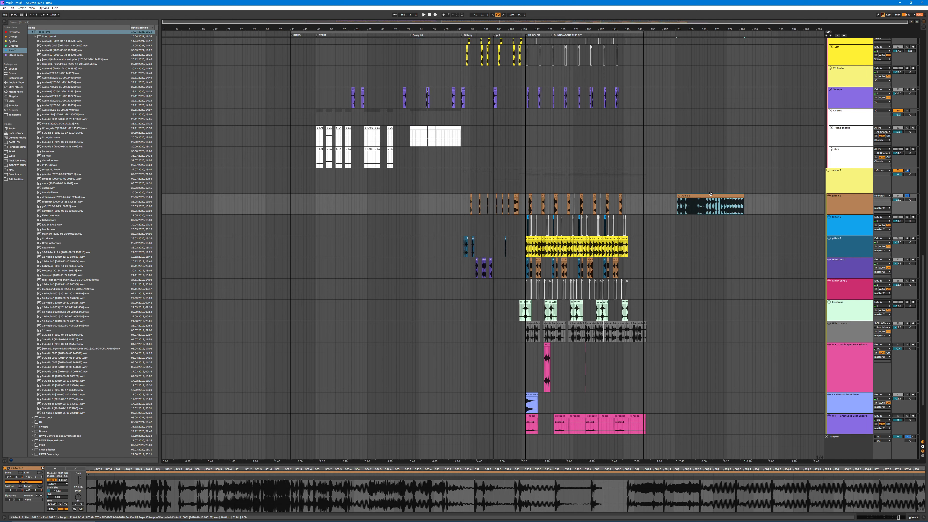
{"action": "left_click", "coordinate": [60, 504]}
{"action": "left_click", "coordinate": [60, 504]}
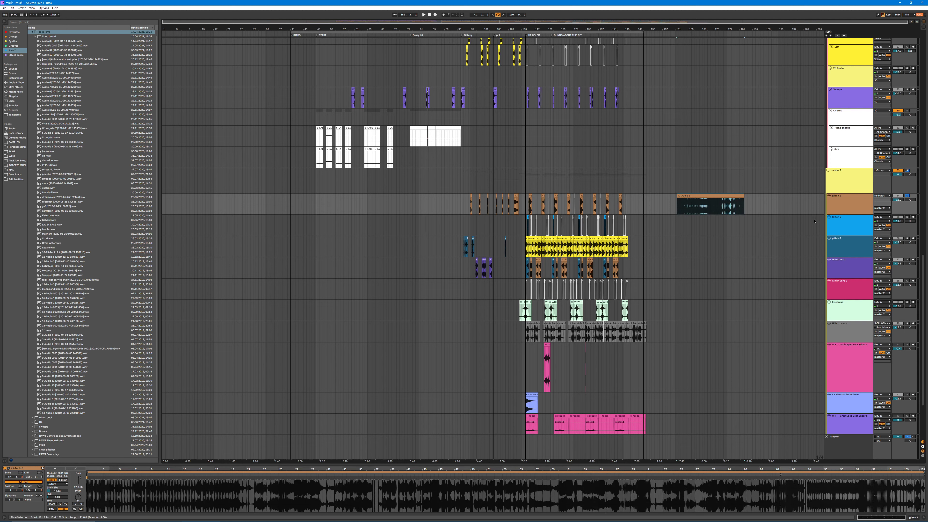
{"action": "key", "text": "space"}
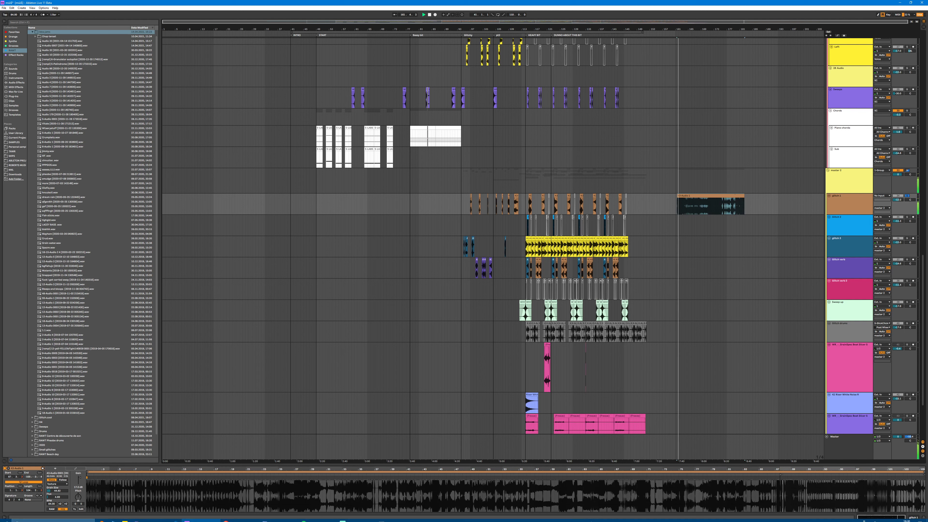
Step: Try Beats warp mode and a doubled segment tempo on the playing glitch clip, and undo these changes
{"action": "left_click", "coordinate": [57, 483]}
{"action": "left_click", "coordinate": [56, 488]}
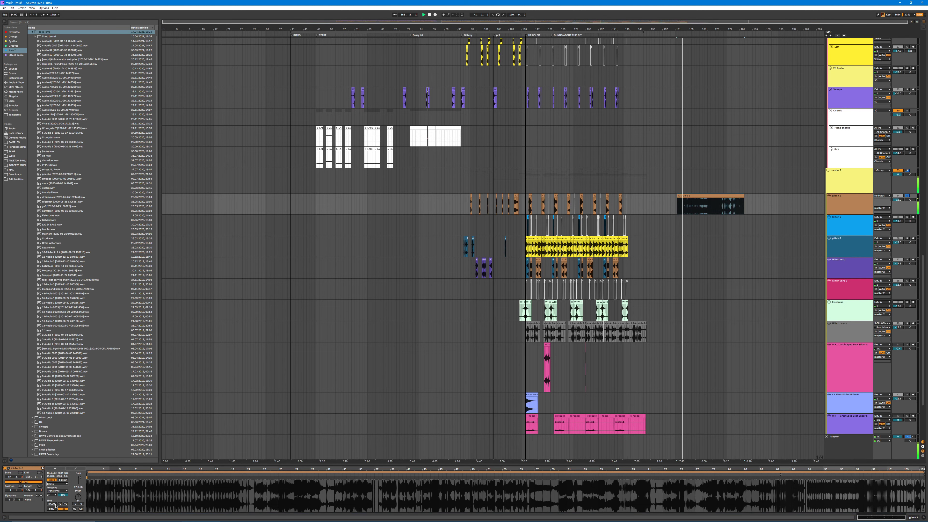
{"action": "left_click", "coordinate": [66, 503]}
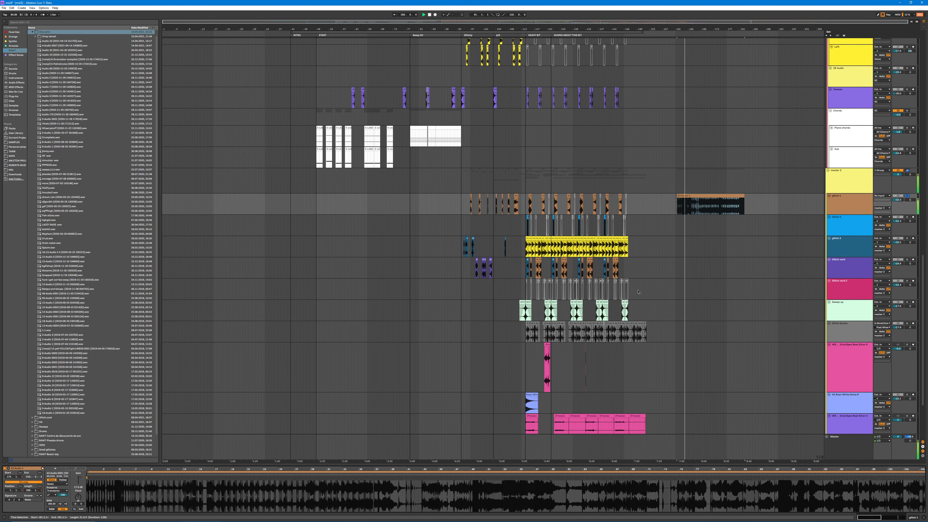
{"action": "key", "text": "space"}
{"action": "key", "text": "ctrl+z"}
{"action": "key", "text": "ctrl+z"}
{"action": "key", "text": "ctrl+z"}
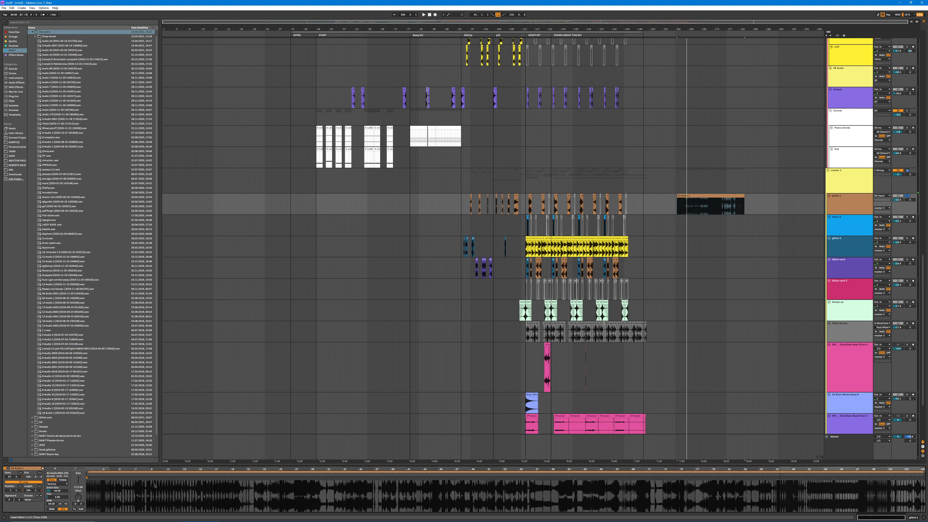
Step: Insert a MIDI track below glitch 1 and load the Granulator autopilot rack from the Effect Racks collection onto it
{"action": "left_click", "coordinate": [847, 198]}
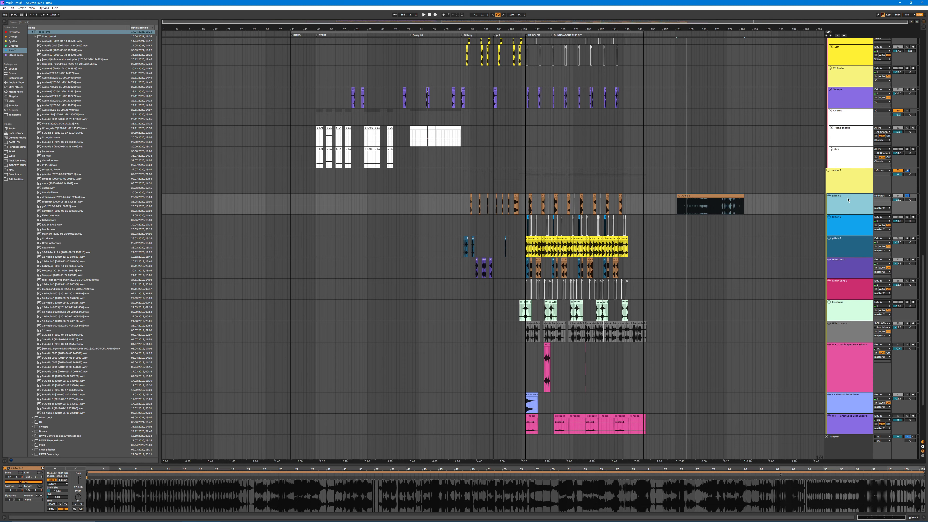
{"action": "key", "text": "ctrl+shift+t"}
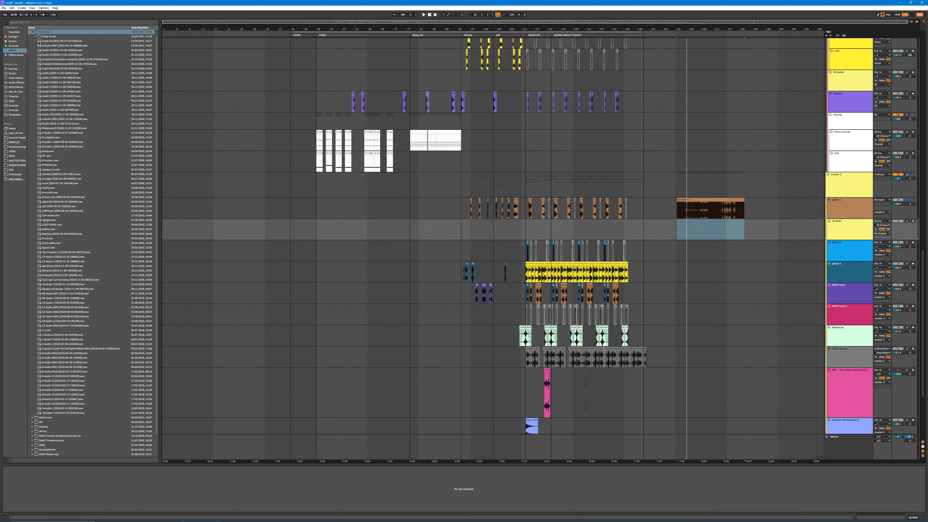
{"action": "left_click", "coordinate": [16, 92]}
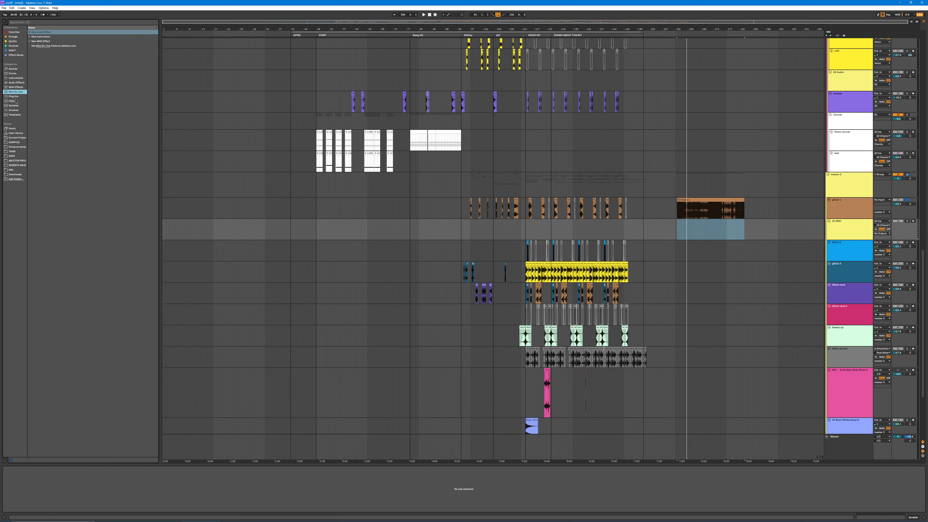
{"action": "left_click", "coordinate": [30, 37]}
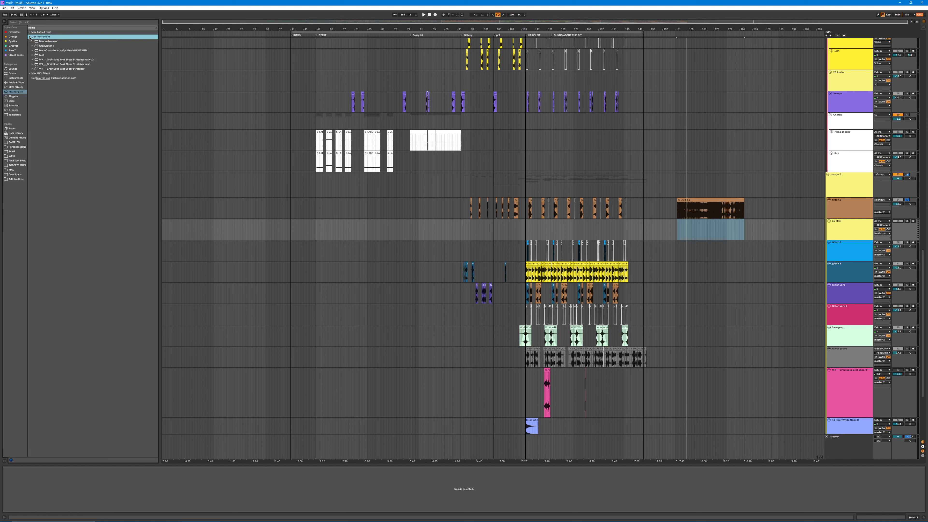
{"action": "left_click", "coordinate": [19, 55]}
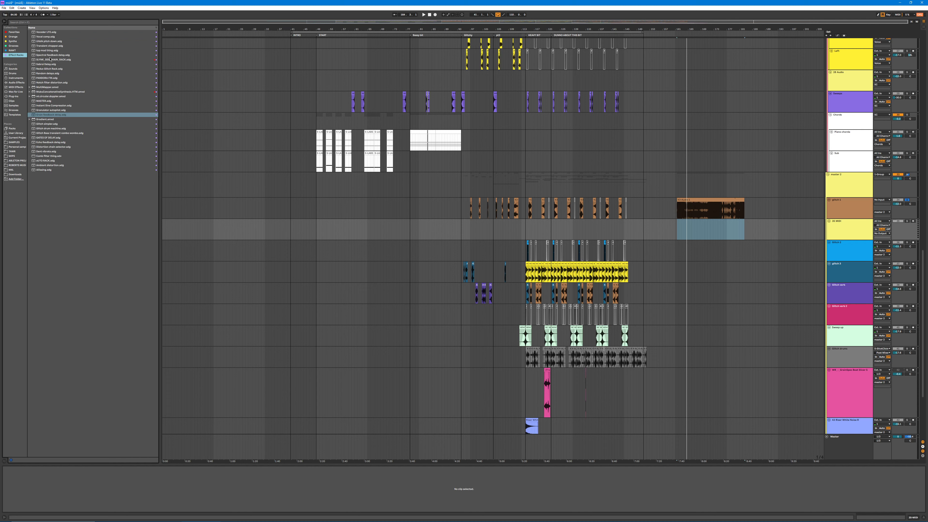
{"action": "left_click", "coordinate": [53, 111]}
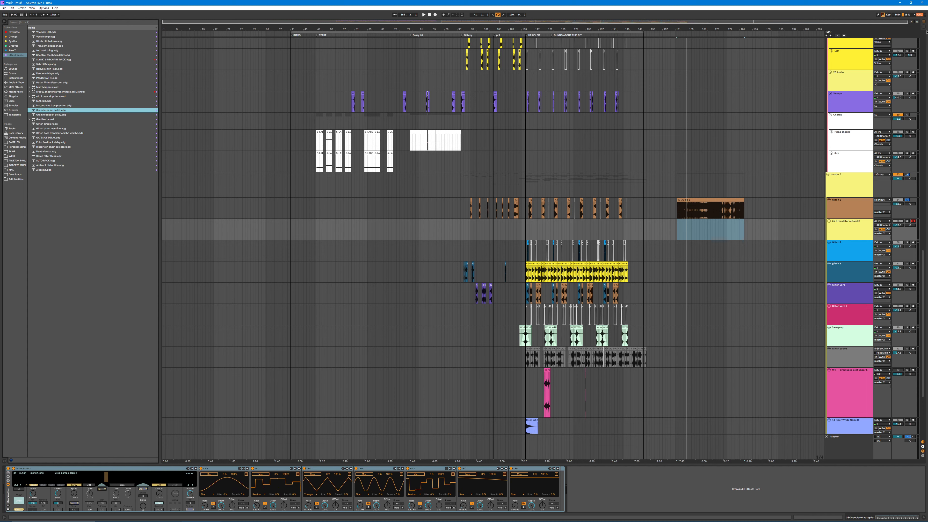
Step: Load the long glitch clip into the granulator as its sample and audition notes through the LFO rack with the track soloed
{"action": "left_click_drag", "start_coordinate": [697, 200], "coordinate": [18, 511]}
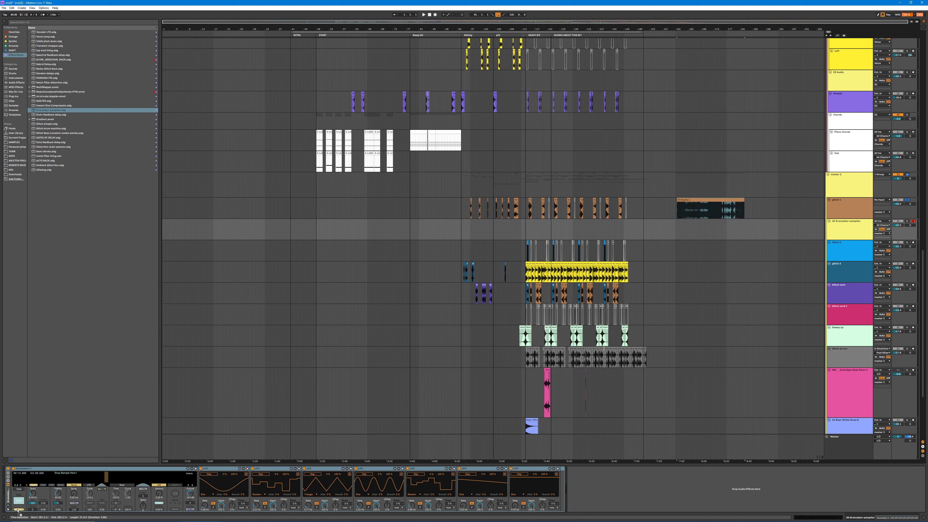
{"action": "left_click_drag", "start_coordinate": [181, 501], "coordinate": [128, 478]}
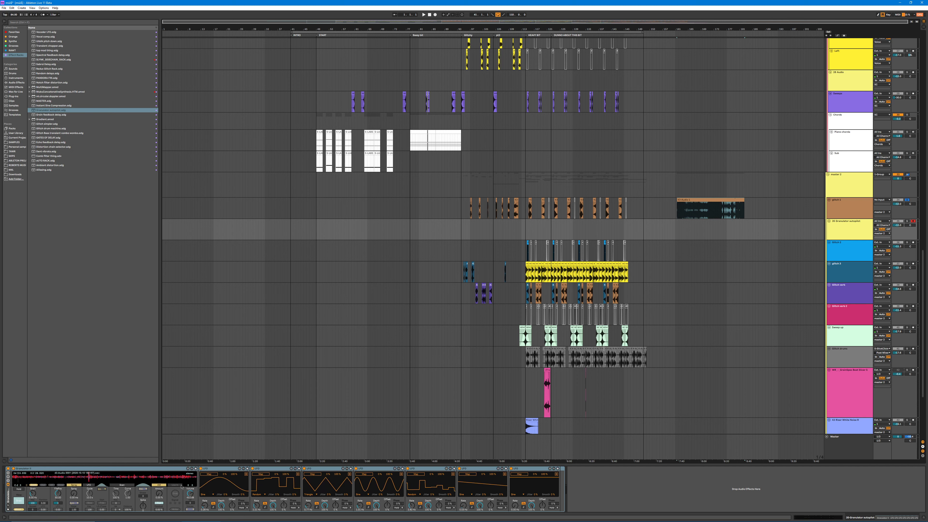
{"action": "key", "text": "f"}
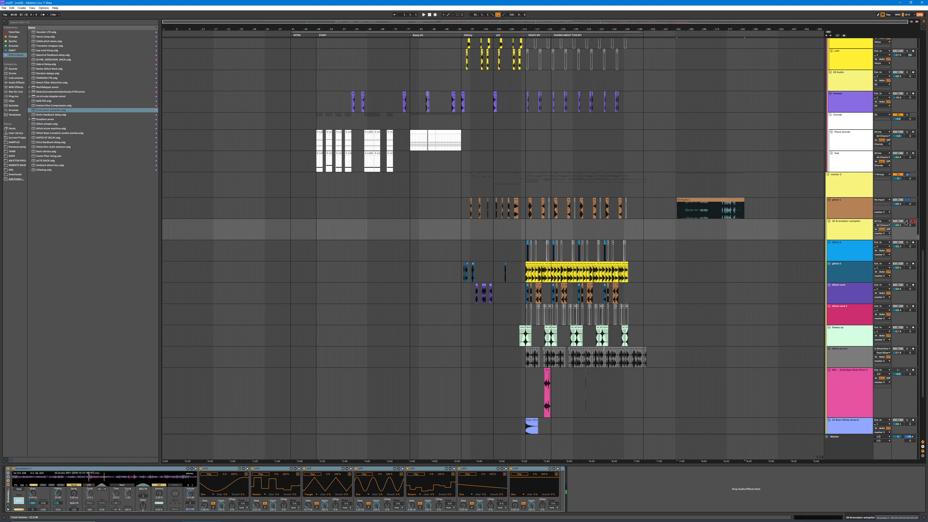
{"action": "left_click", "coordinate": [206, 475]}
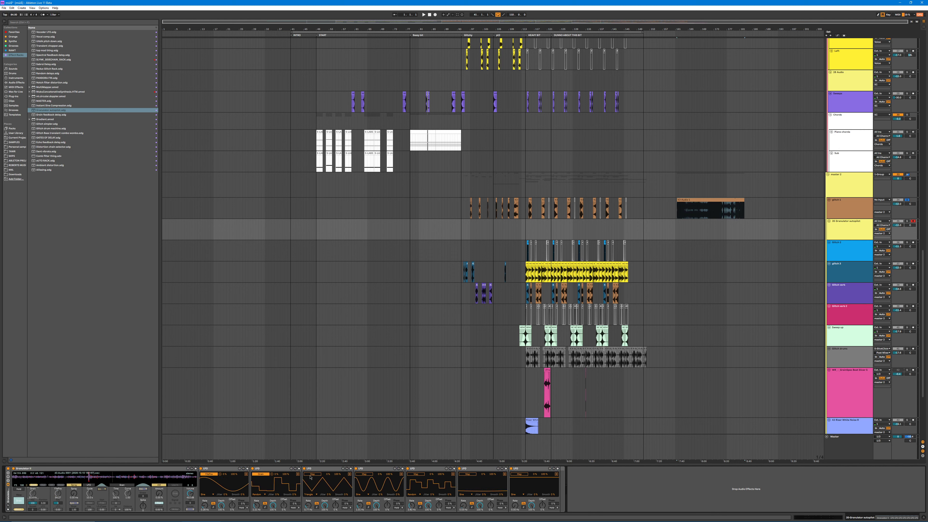
{"action": "left_click", "coordinate": [907, 221]}
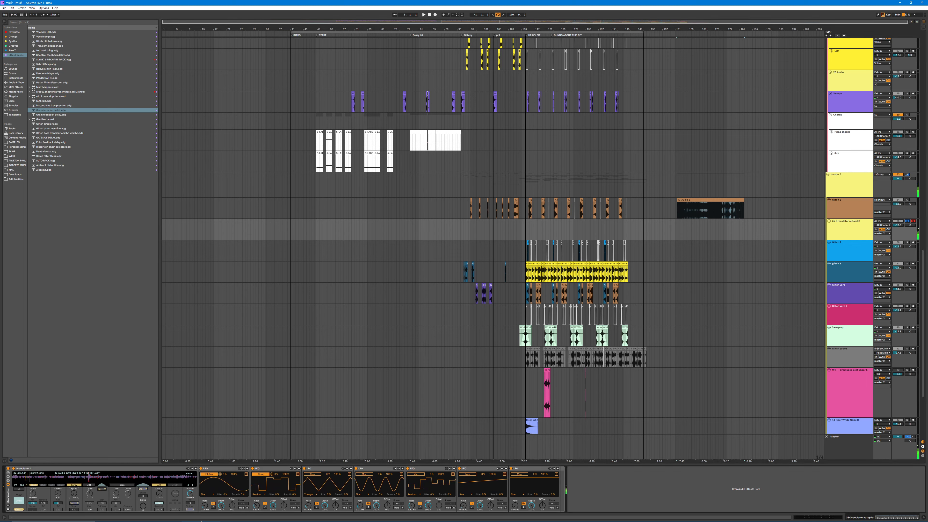
Step: Delete the Granulator autopilot track
{"action": "left_click", "coordinate": [852, 226]}
{"action": "key", "text": "Delete"}
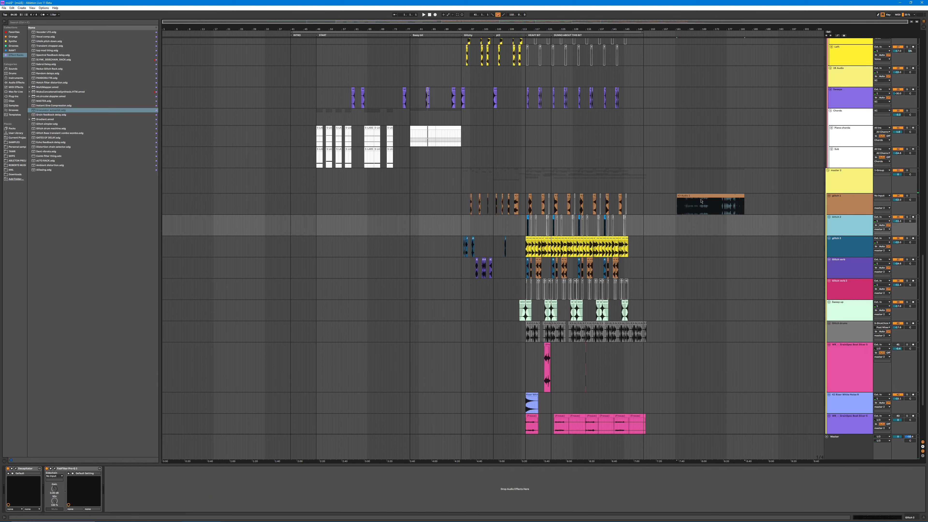
Step: Open the long glitch clip past the arrangement's end and play it while shifting its start to different points in the recording
{"action": "left_click", "coordinate": [699, 195]}
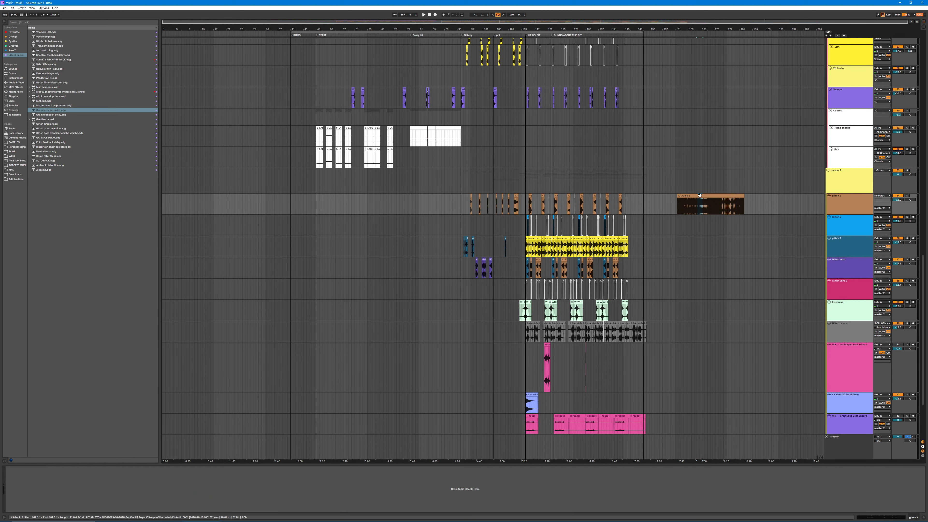
{"action": "double_click", "coordinate": [699, 196]}
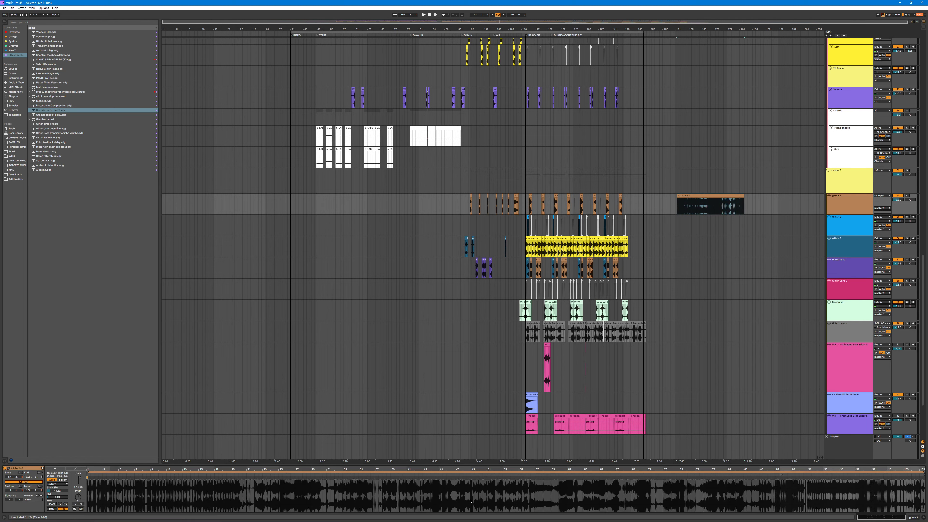
{"action": "key", "text": "space"}
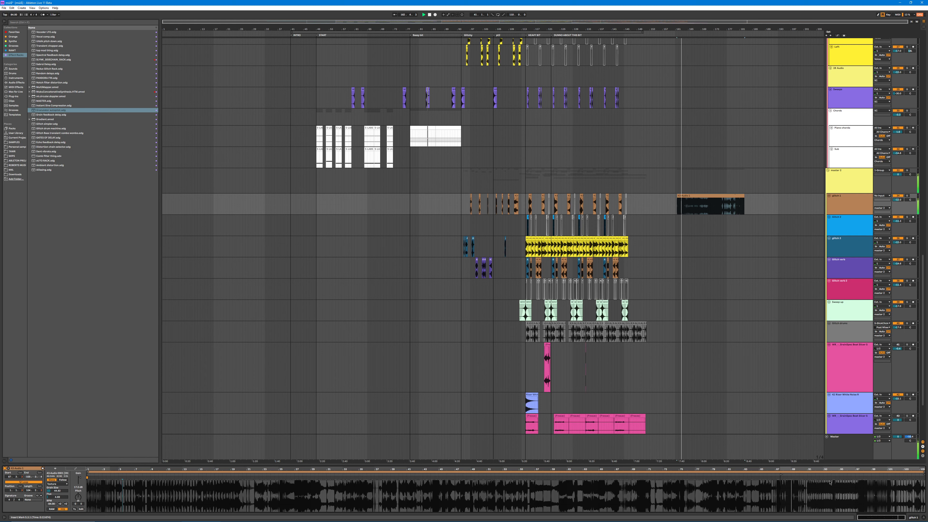
{"action": "left_click", "coordinate": [713, 475]}
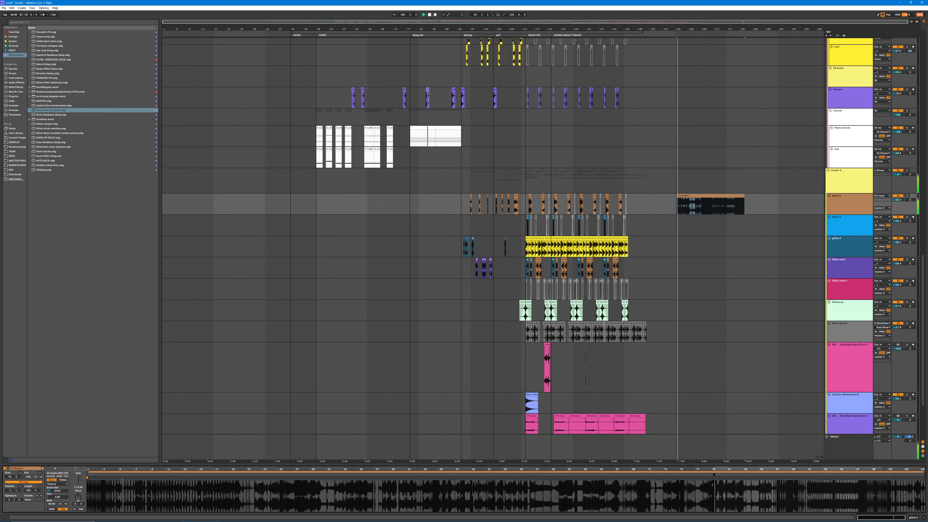
{"action": "left_click_drag", "start_coordinate": [712, 484], "coordinate": [592, 495]}
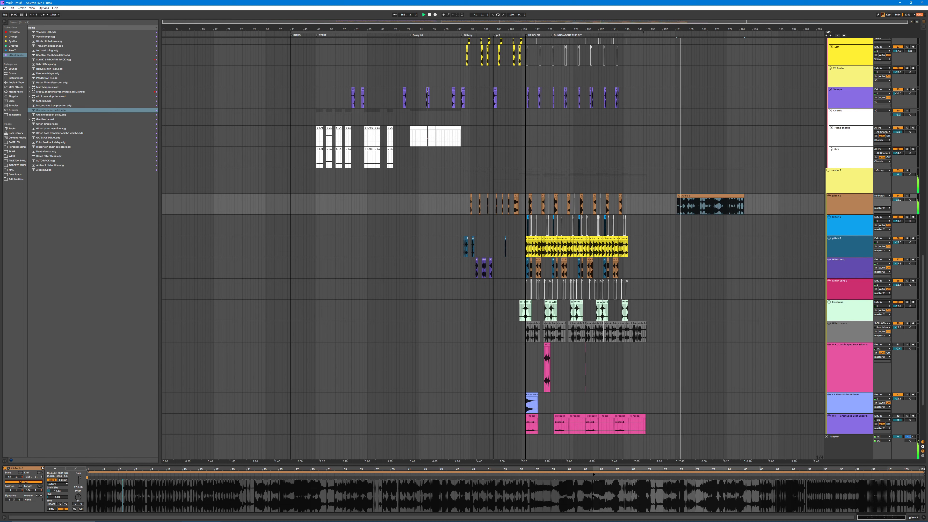
Step: Shift the long glitch clip's start to an earlier point in the recording and delete the clip past the arrangement's end
{"action": "left_click_drag", "start_coordinate": [592, 494], "coordinate": [411, 501]}
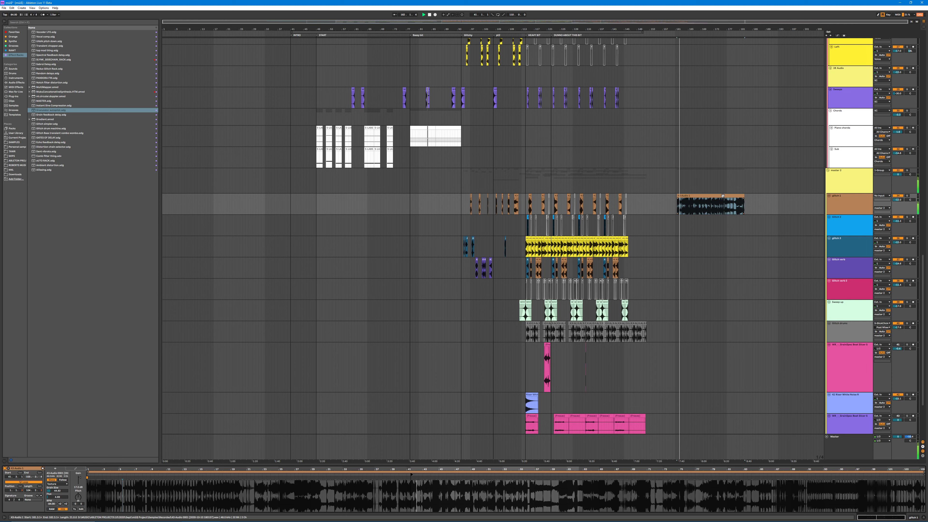
{"action": "key", "text": "Delete"}
Step: Solo the glitch 1 track and play its first short clips after bar 96
{"action": "left_click_drag", "start_coordinate": [469, 30], "coordinate": [439, 204]}
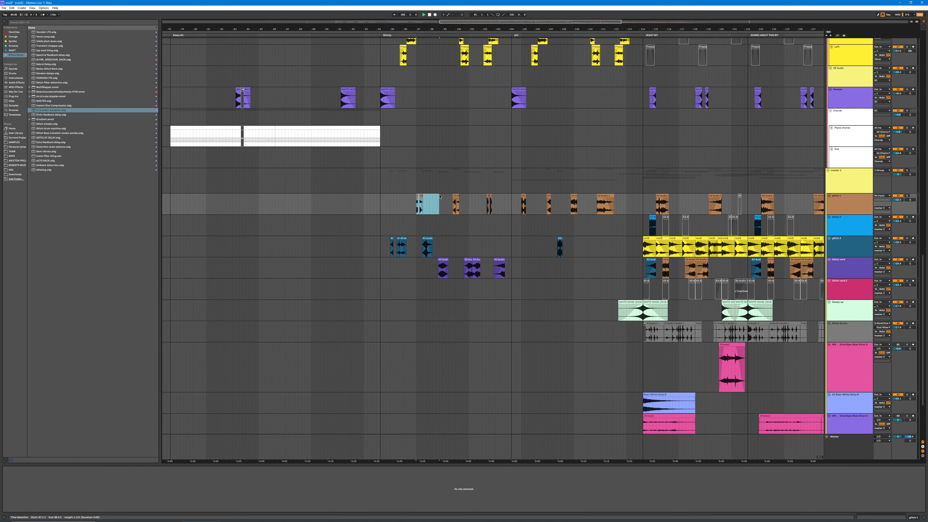
{"action": "left_click", "coordinate": [907, 197]}
{"action": "key", "text": "space"}
{"action": "key", "text": "space"}
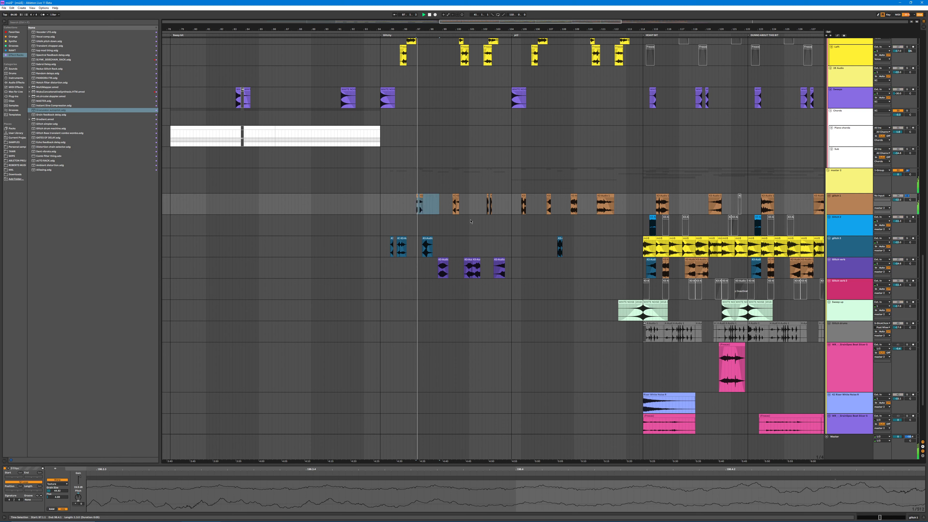
{"action": "left_click", "coordinate": [456, 198]}
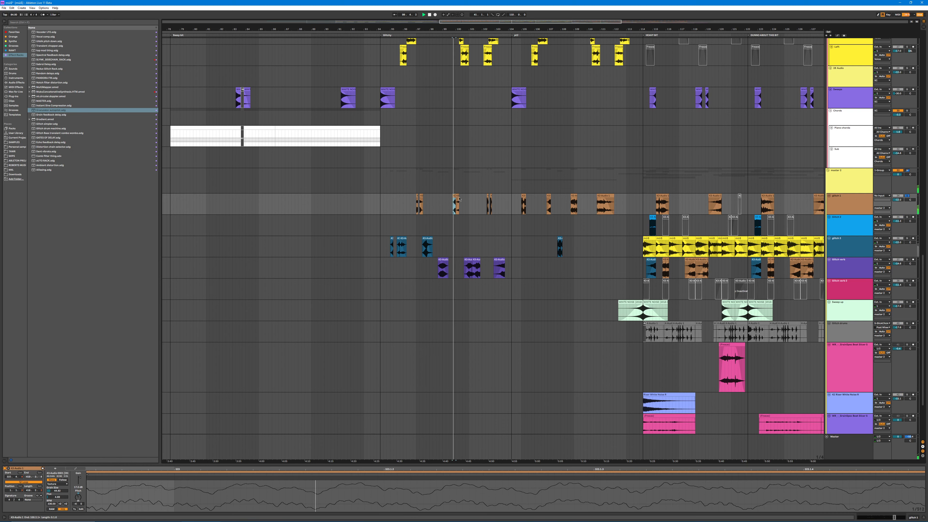
{"action": "key", "text": "space"}
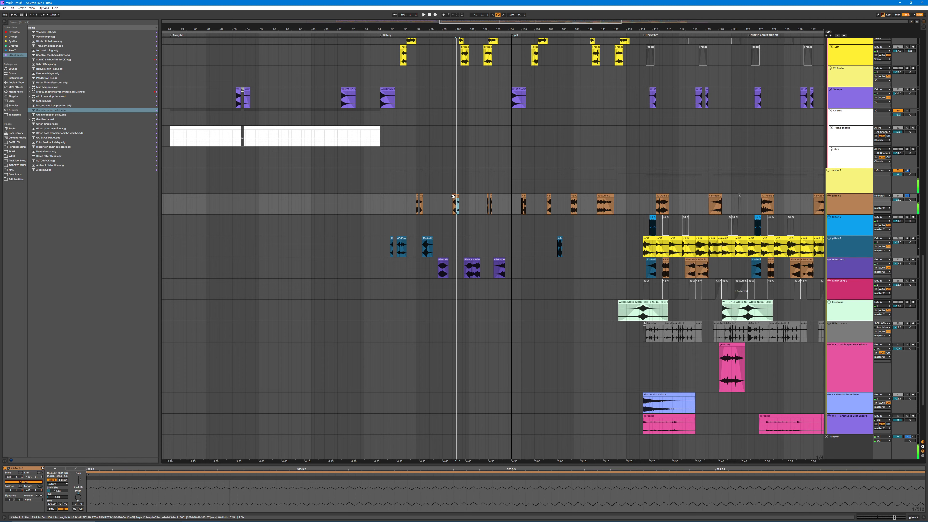
Step: Examine the run of short glitch 1 clips before the main section, focusing on the first pair of cuts
{"action": "left_click", "coordinate": [417, 198]}
{"action": "left_click_drag", "start_coordinate": [403, 203], "coordinate": [622, 203]}
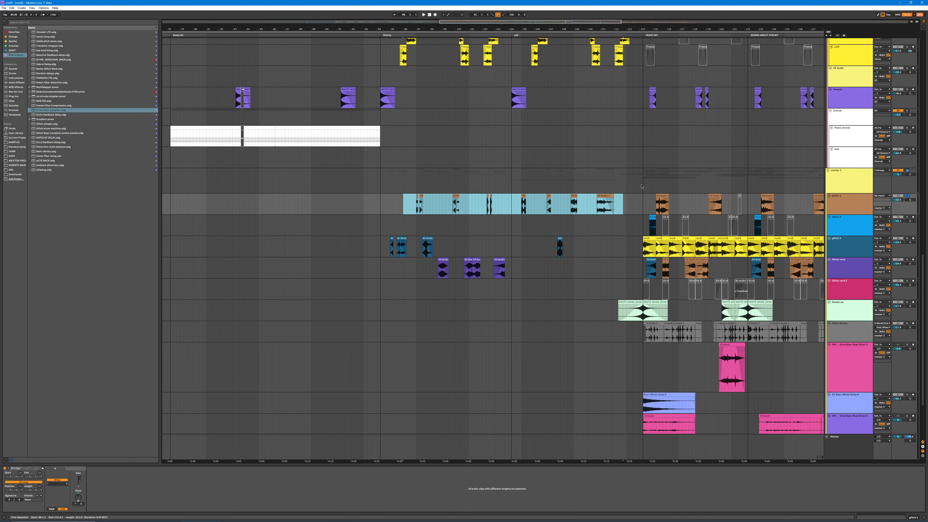
{"action": "left_click_drag", "start_coordinate": [435, 29], "coordinate": [434, 48]}
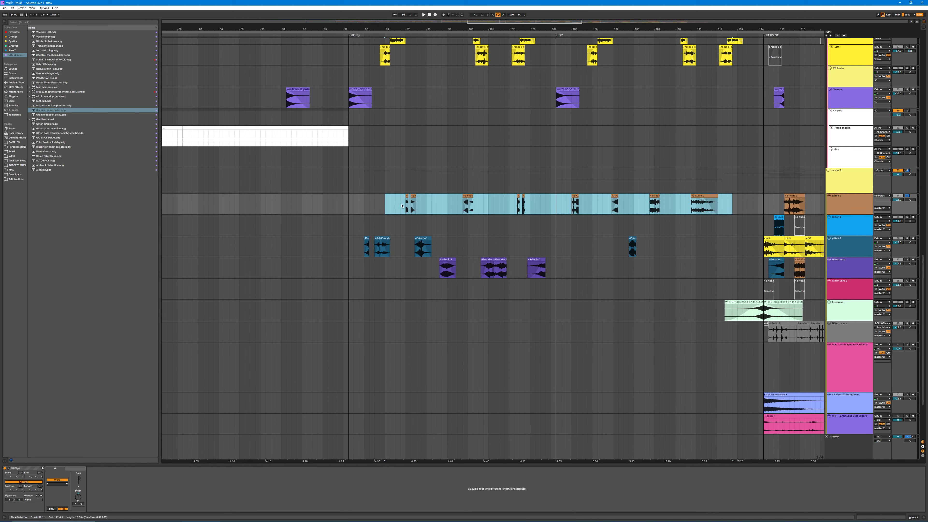
{"action": "left_click", "coordinate": [406, 203]}
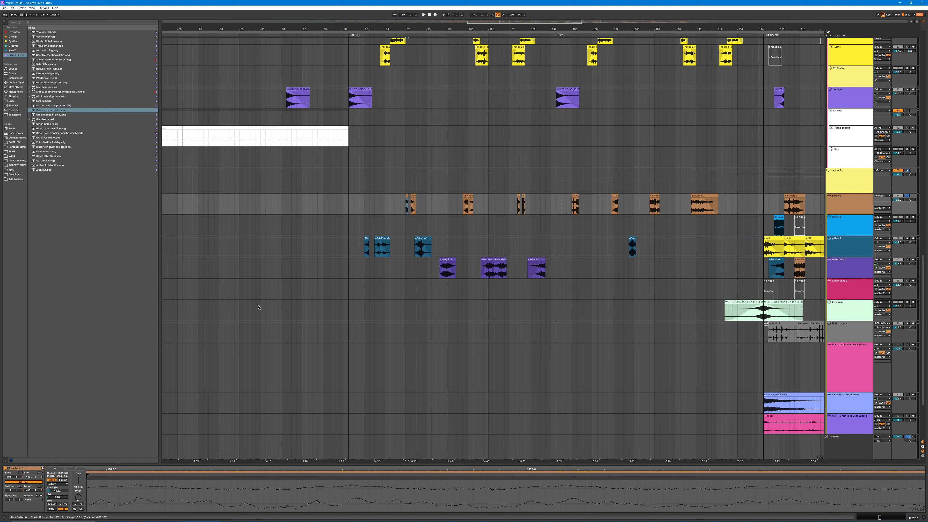
{"action": "left_click", "coordinate": [433, 205]}
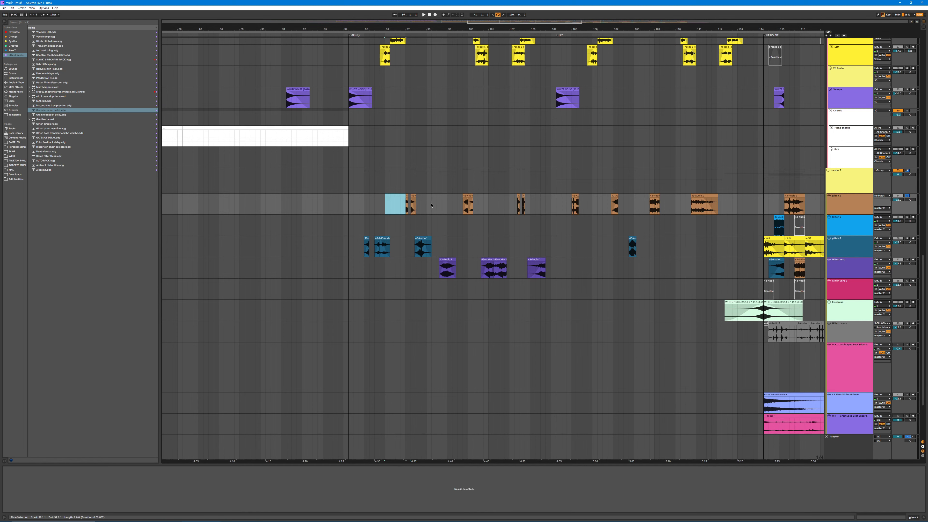
{"action": "left_click_drag", "start_coordinate": [416, 205], "coordinate": [395, 205]}
{"action": "left_click", "coordinate": [408, 205]}
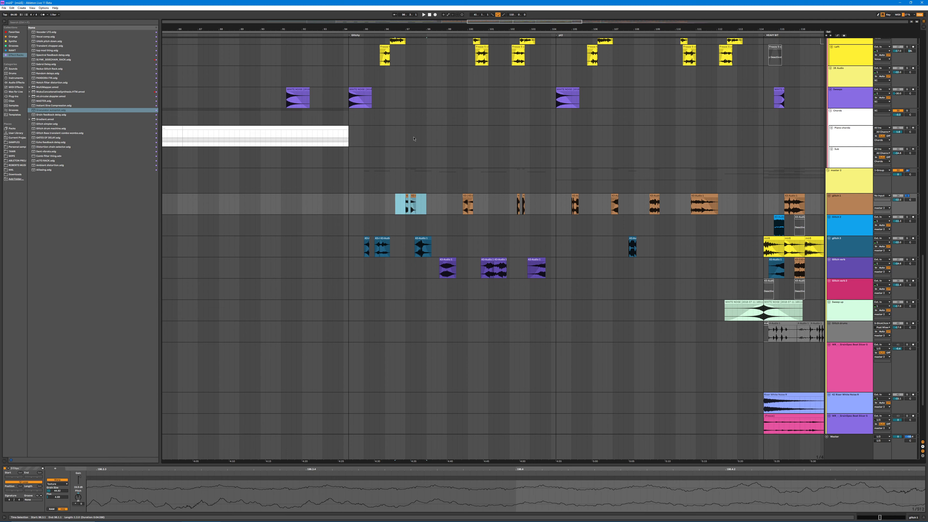
{"action": "scroll", "coordinate": [620, 215], "scroll_direction": "up", "scroll_amount": 8}
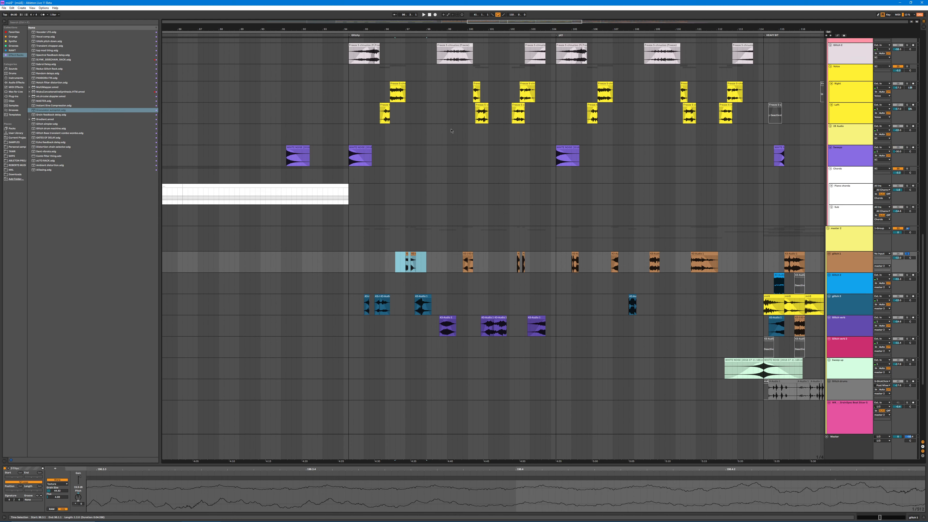
{"action": "scroll", "coordinate": [620, 215], "scroll_direction": "up", "scroll_amount": 1}
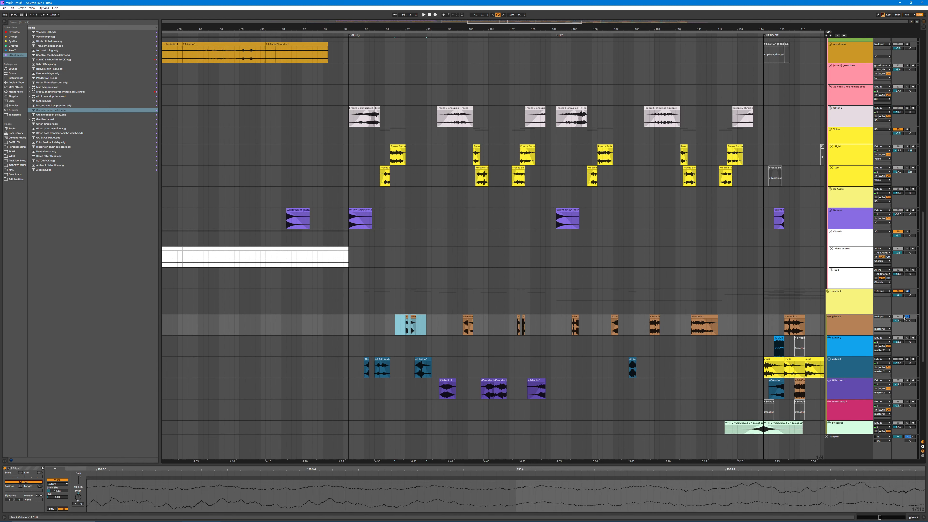
Step: Audition the third pair of short glitch 1 clips and the first clip of the run with the track soloed
{"action": "left_click", "coordinate": [906, 317]}
{"action": "left_click_drag", "start_coordinate": [389, 325], "coordinate": [529, 327]}
{"action": "key", "text": "ctrl+space"}
{"action": "key", "text": "space"}
{"action": "key", "text": "ctrl+space"}
{"action": "key", "text": "ctrl+space"}
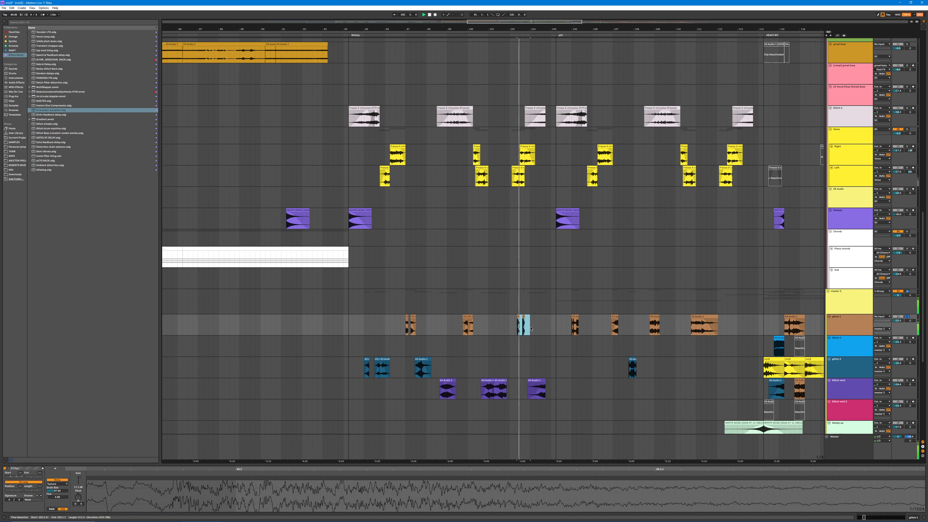
{"action": "left_click_drag", "start_coordinate": [406, 327], "coordinate": [410, 328]}
{"action": "key", "text": "ctrl+space"}
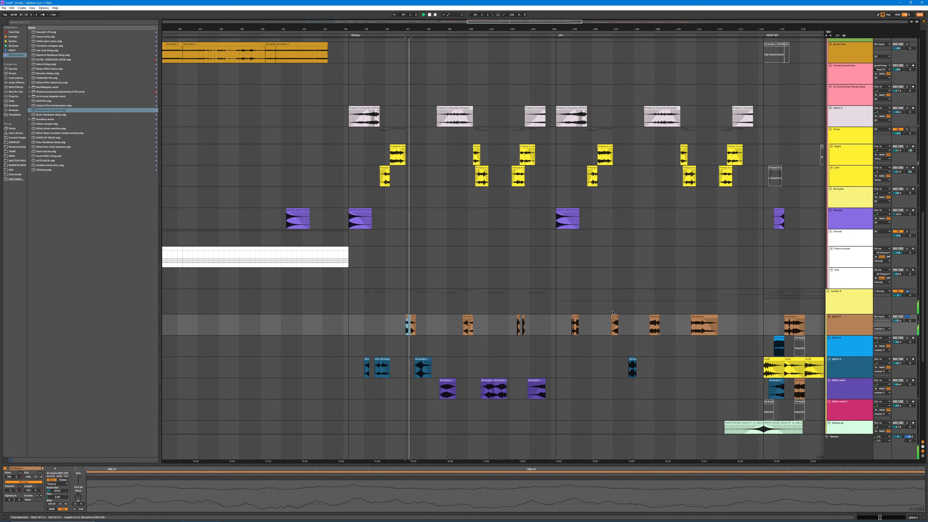
Step: Audition the later glitch 1 clips, including the longer clip that closes the run and the one before it
{"action": "key", "text": "ctrl+space"}
{"action": "left_click_drag", "start_coordinate": [572, 327], "coordinate": [628, 327]}
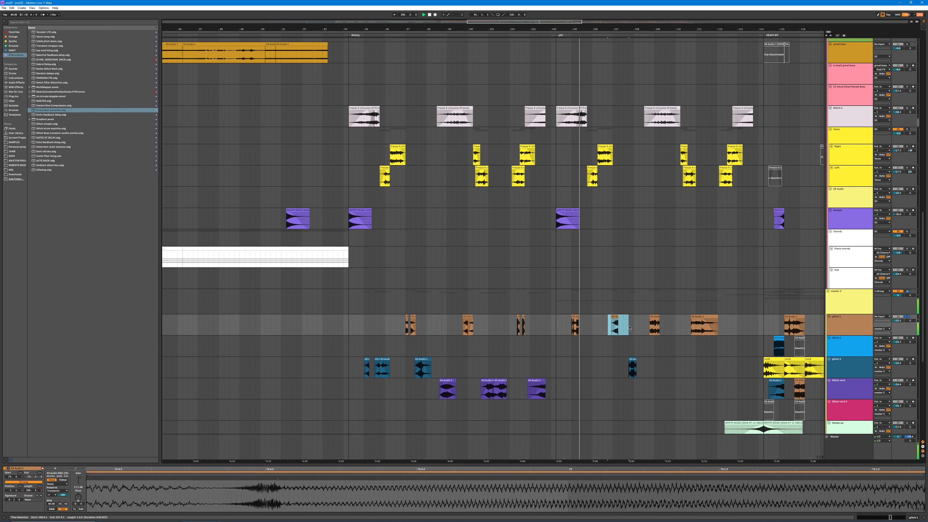
{"action": "key", "text": "ctrl+space"}
{"action": "left_click_drag", "start_coordinate": [694, 328], "coordinate": [722, 327]}
{"action": "key", "text": "ctrl+space"}
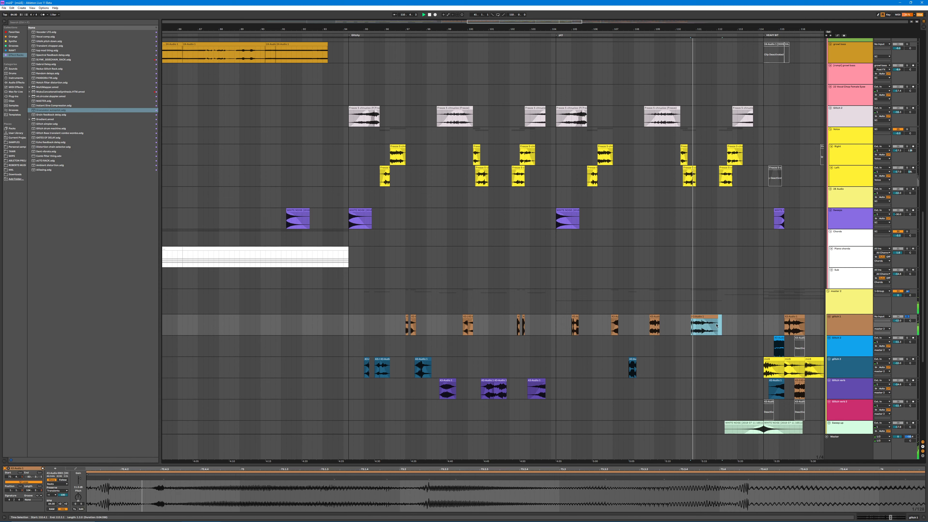
{"action": "left_click", "coordinate": [651, 327]}
{"action": "key", "text": "ctrl+space"}
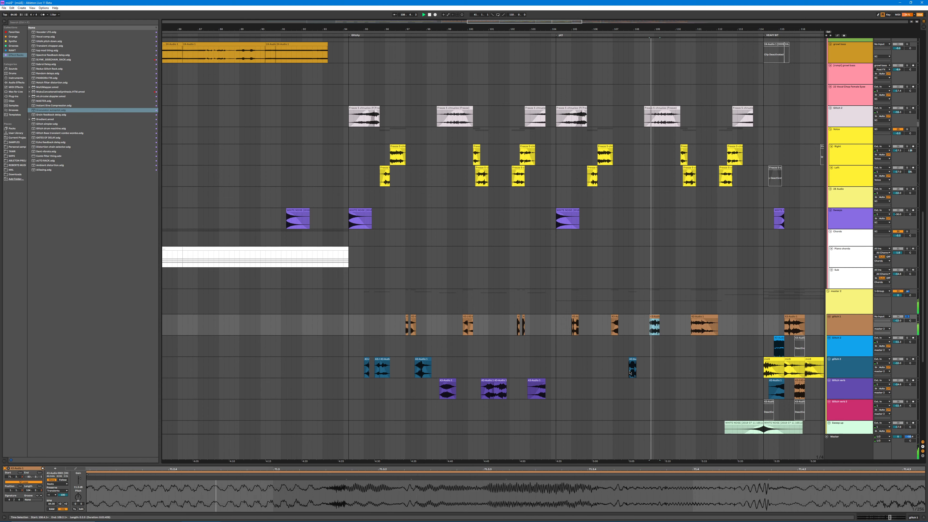
Step: Solo the glitch 3 track, audition its early clips and show the full source recording in the clip view
{"action": "scroll", "coordinate": [599, 347], "scroll_direction": "down", "scroll_amount": 3}
{"action": "key", "text": "space"}
{"action": "key", "text": "ctrl+z"}
{"action": "key", "text": "ctrl+z"}
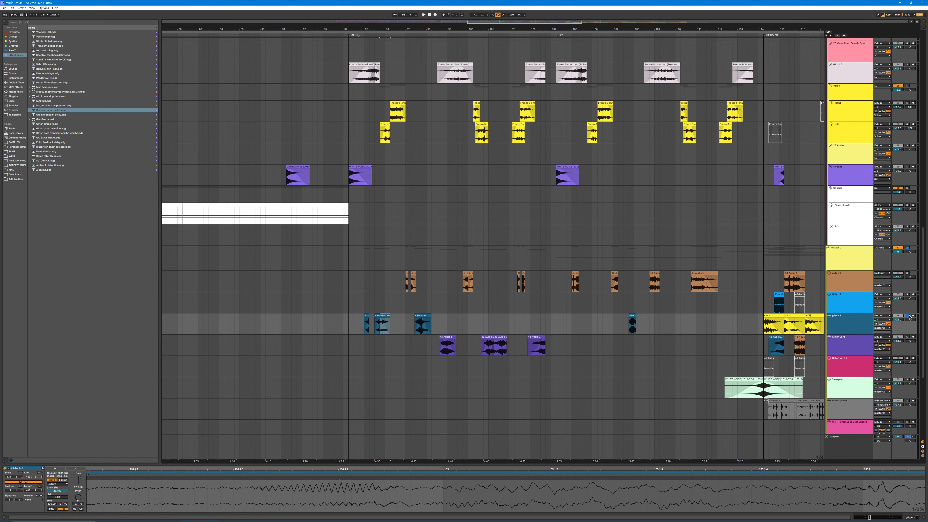
{"action": "key", "text": "ctrl+space"}
{"action": "double_click", "coordinate": [426, 469]}
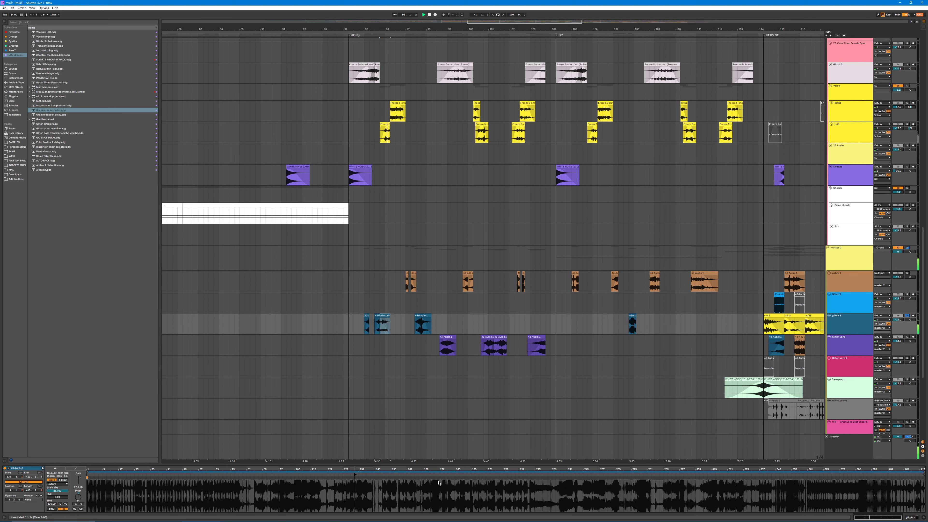
{"action": "left_click", "coordinate": [422, 316]}
{"action": "key", "text": "ctrl+space"}
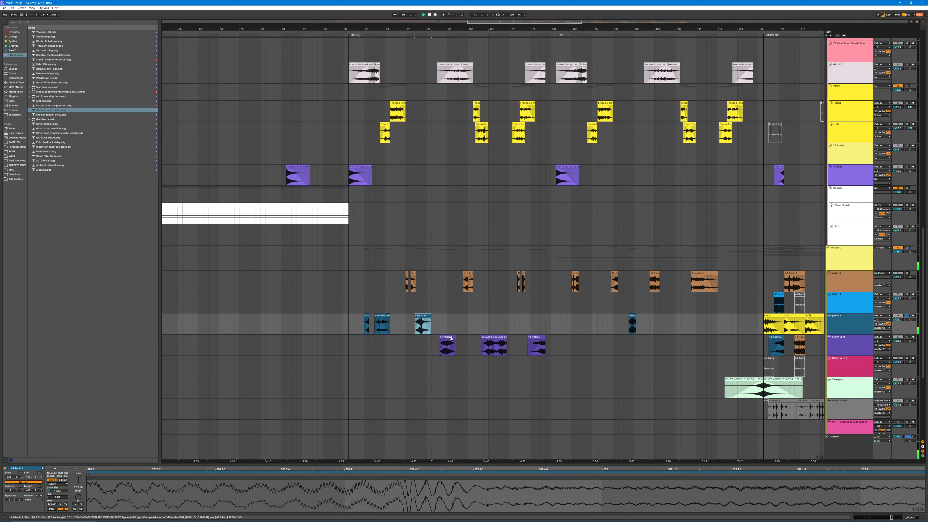
Step: Solo the glitch verb track and audition its purple clips one after another
{"action": "left_click", "coordinate": [448, 345]}
{"action": "left_click", "coordinate": [905, 337]}
{"action": "key", "text": "ctrl+space"}
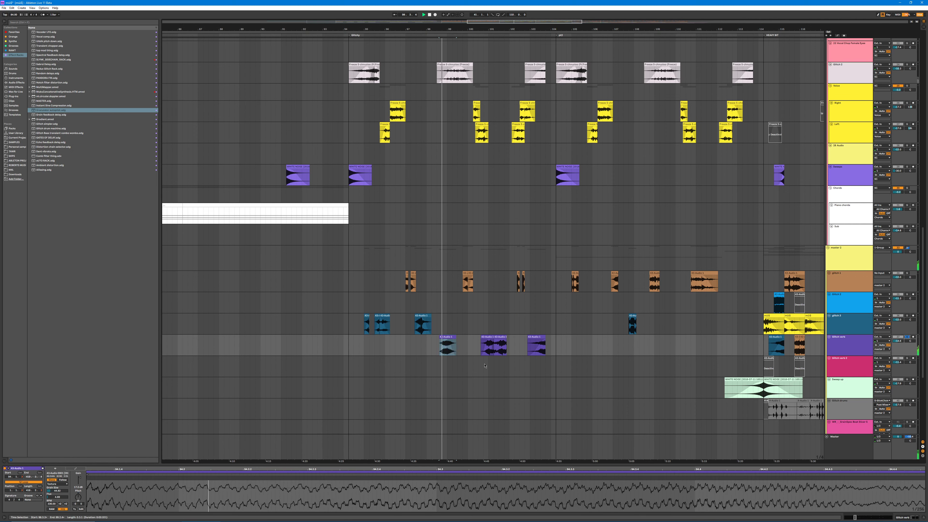
{"action": "left_click", "coordinate": [488, 337]}
{"action": "key", "text": "ctrl+space"}
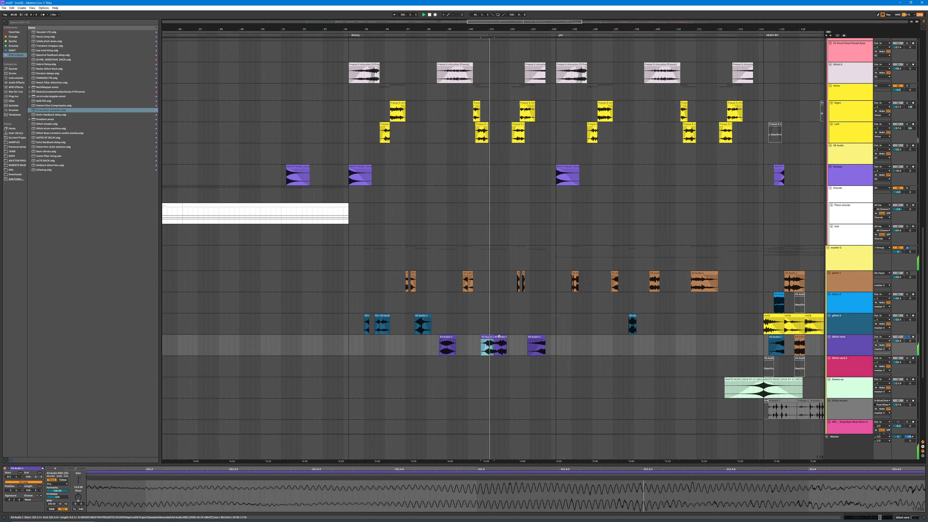
{"action": "left_click", "coordinate": [500, 336]}
{"action": "key", "text": "ctrl+space"}
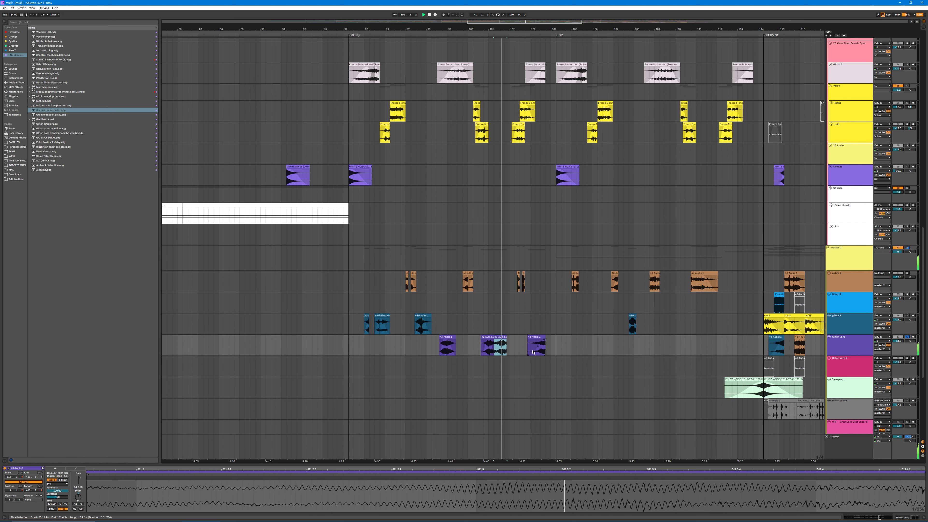
{"action": "key", "text": "ctrl+l"}
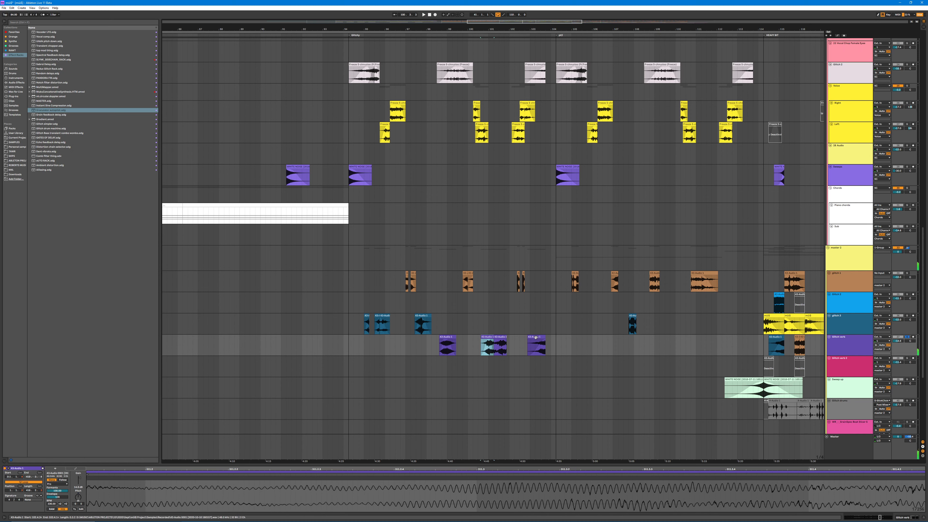
{"action": "left_click", "coordinate": [536, 338]}
{"action": "key", "text": "ctrl+space"}
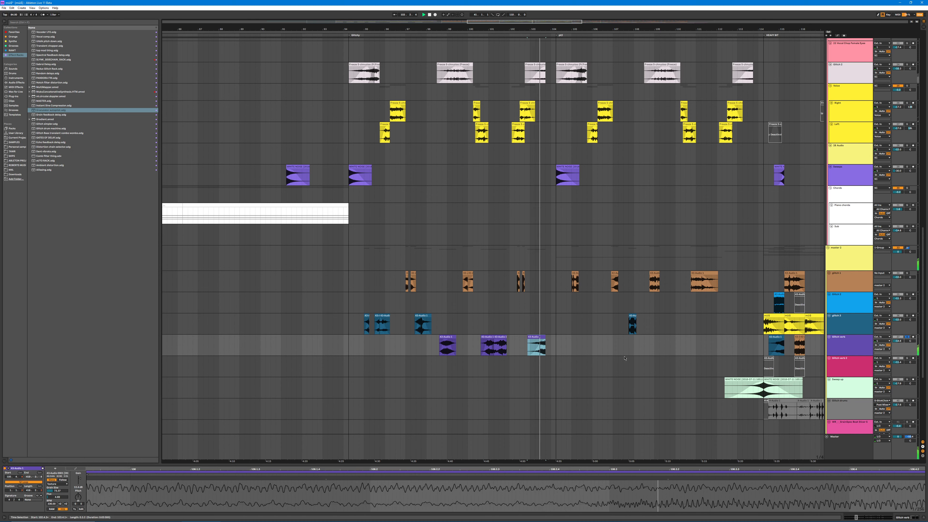
Step: Loop the last purple glitch verb clip, try its start at other points in the full recording, and undo the shifts
{"action": "double_click", "coordinate": [627, 502]}
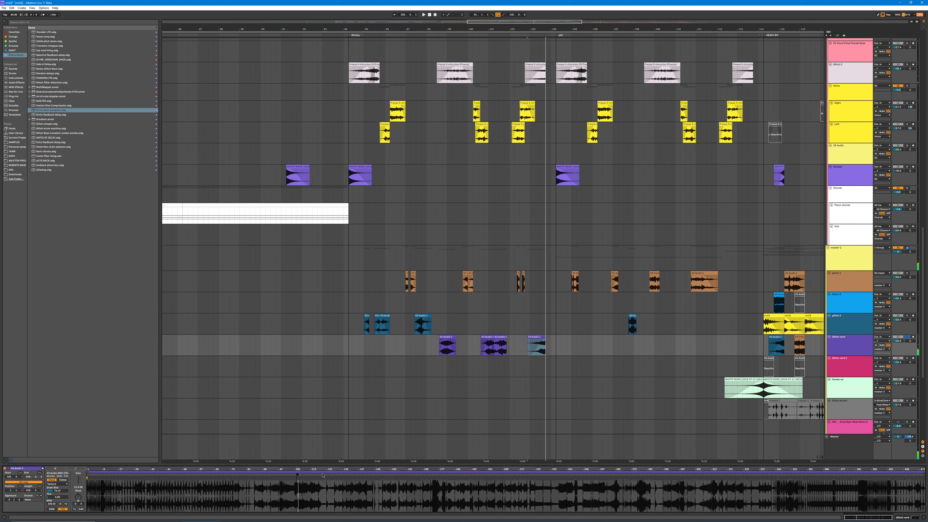
{"action": "key", "text": "ctrl+l"}
{"action": "key", "text": "space"}
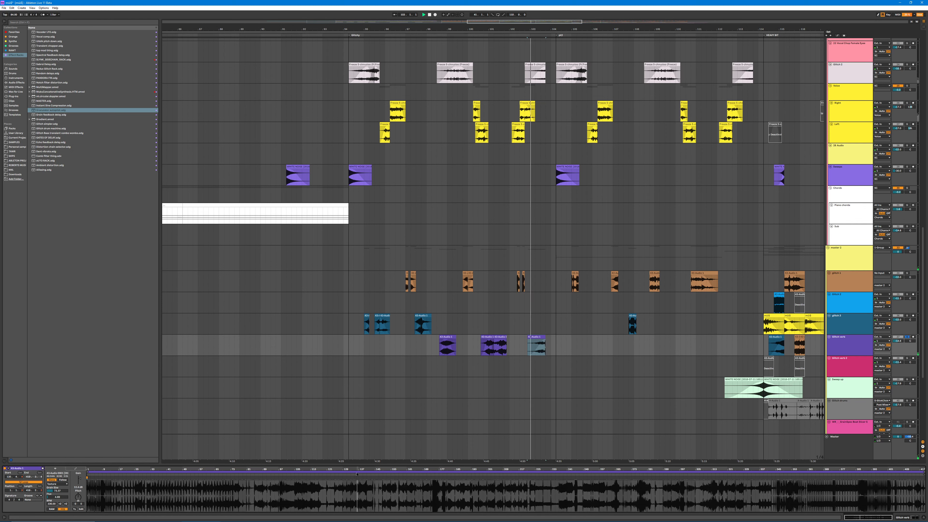
{"action": "left_click_drag", "start_coordinate": [357, 474], "coordinate": [509, 477]}
{"action": "key", "text": "ctrl+z"}
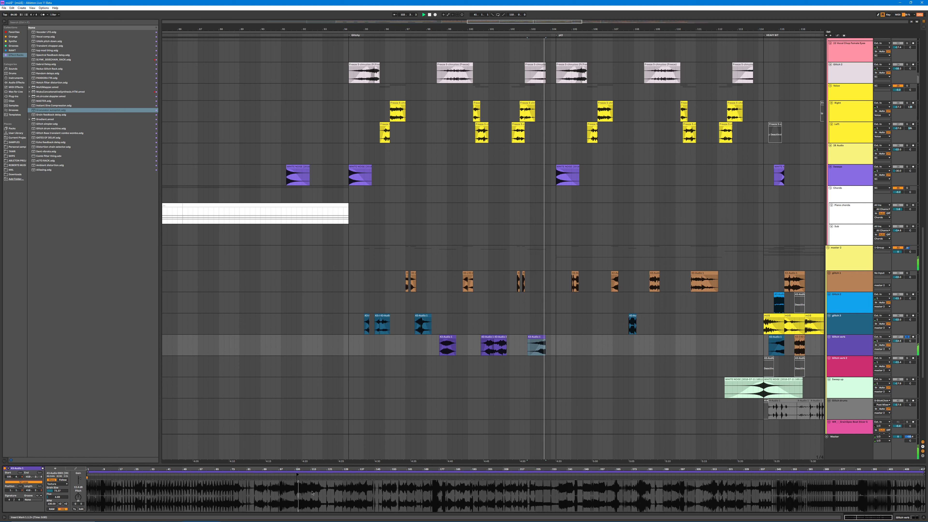
{"action": "key", "text": "ctrl+z"}
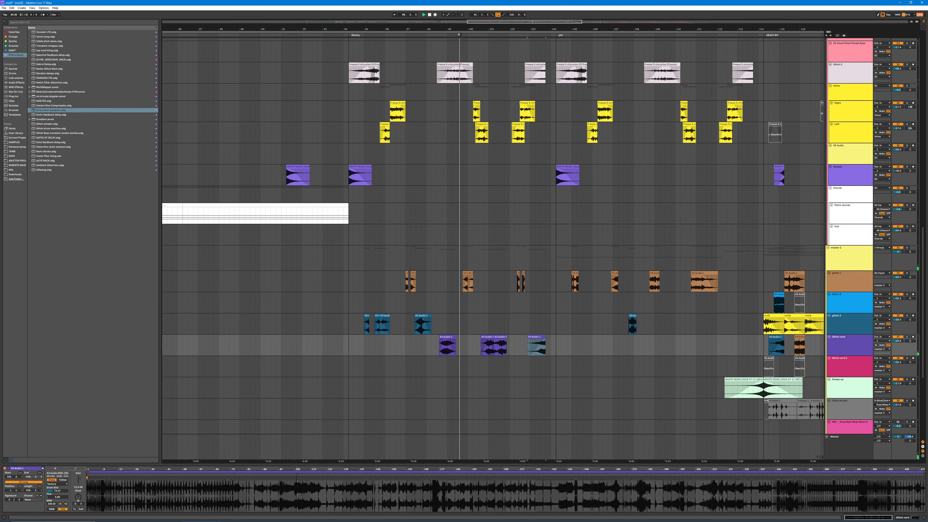
Step: Solo the yellow group holding the Right and Left tracks, check Left's panning, and audition two clips on Left
{"action": "scroll", "coordinate": [520, 233], "scroll_direction": "up", "scroll_amount": 3}
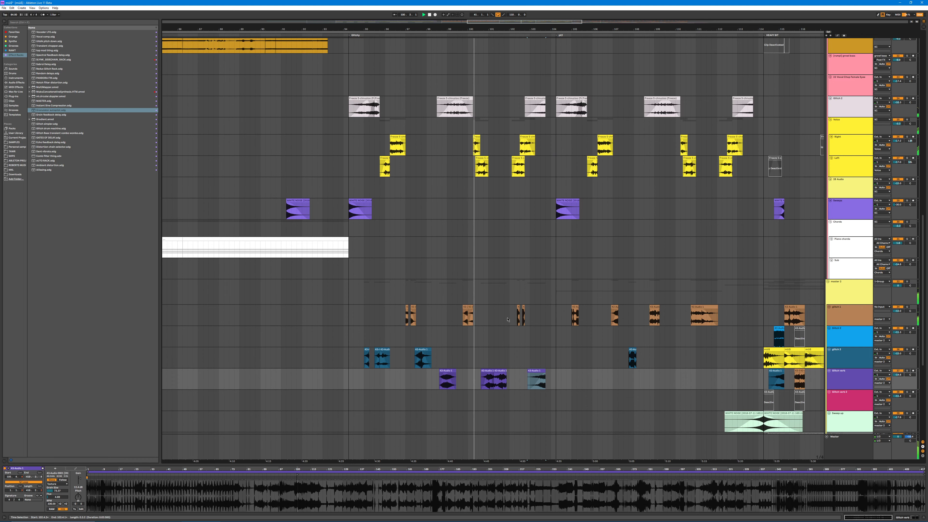
{"action": "scroll", "coordinate": [489, 183], "scroll_direction": "up", "scroll_amount": 1}
{"action": "left_click", "coordinate": [486, 186]}
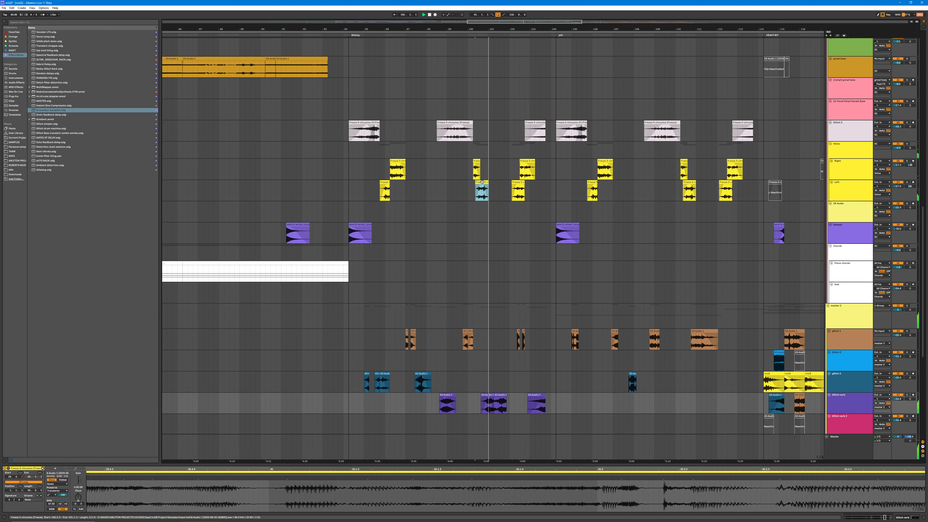
{"action": "left_click", "coordinate": [908, 143]}
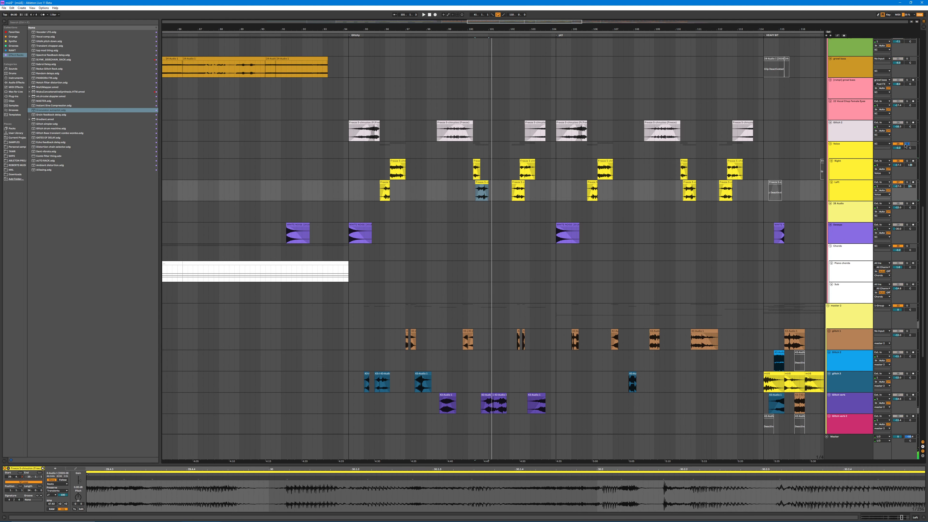
{"action": "left_click", "coordinate": [910, 187]}
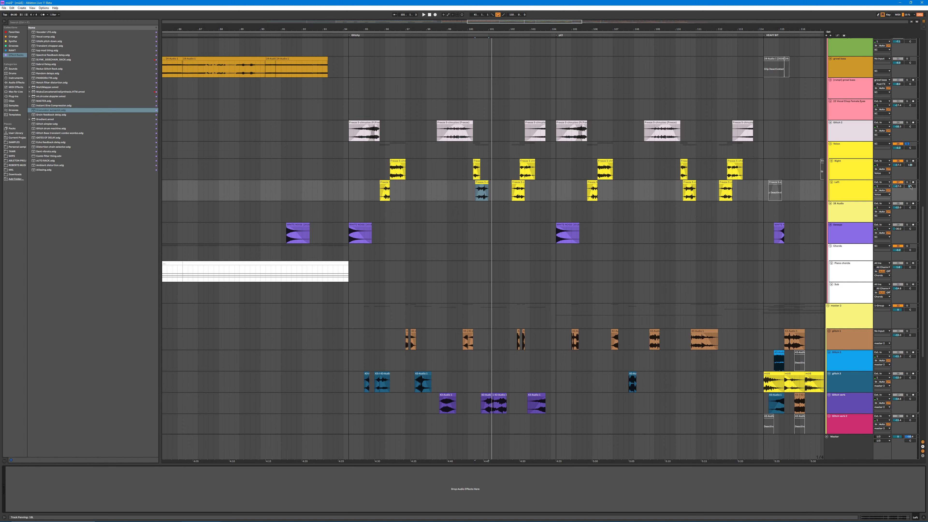
{"action": "key", "text": "space"}
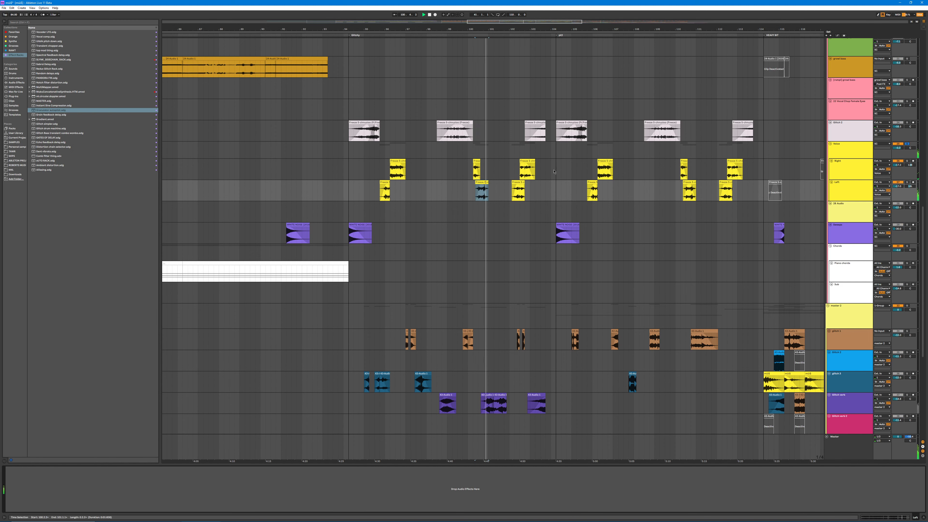
{"action": "left_click", "coordinate": [515, 181]}
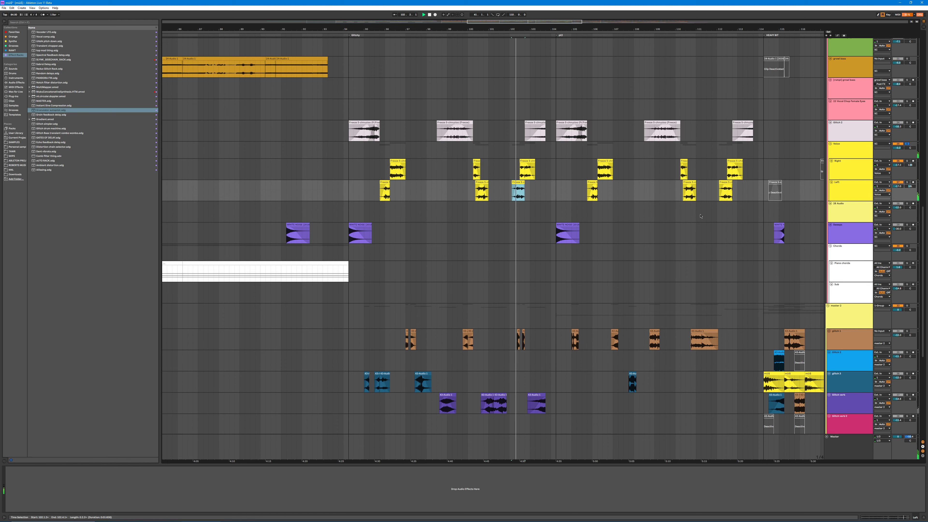
Step: Solo the pale pink glitch track and audition its second clip
{"action": "scroll", "coordinate": [665, 224], "scroll_direction": "down", "scroll_amount": 3}
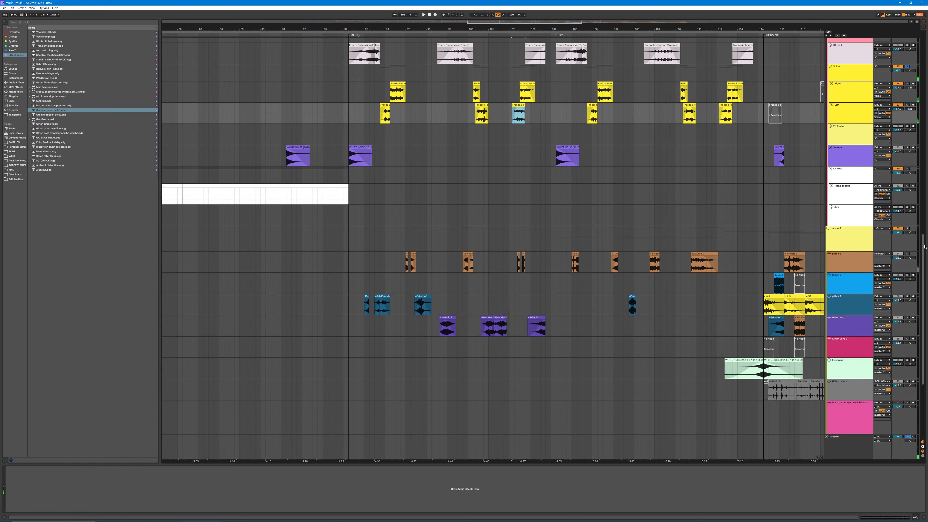
{"action": "left_click_drag", "start_coordinate": [921, 246], "coordinate": [919, 218]}
{"action": "left_click_drag", "start_coordinate": [925, 201], "coordinate": [924, 170]}
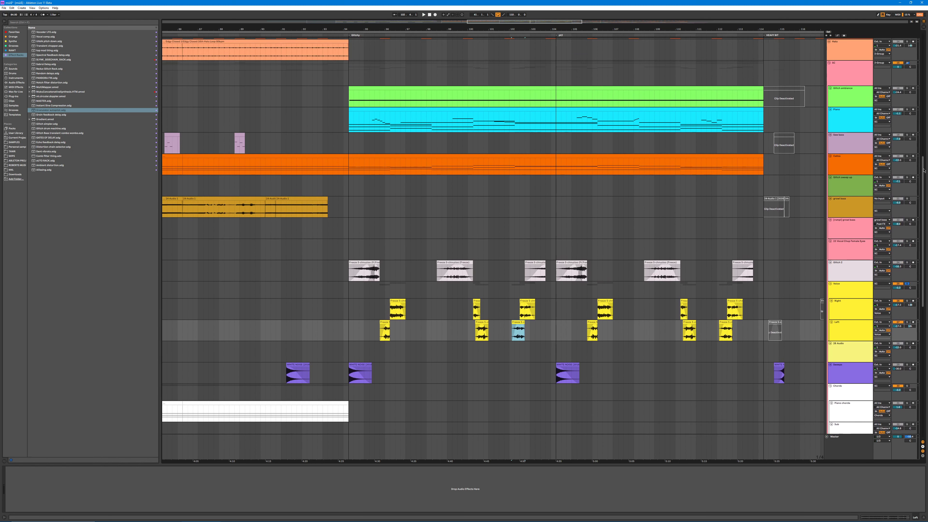
{"action": "left_click", "coordinate": [459, 267]}
{"action": "left_click", "coordinate": [907, 263]}
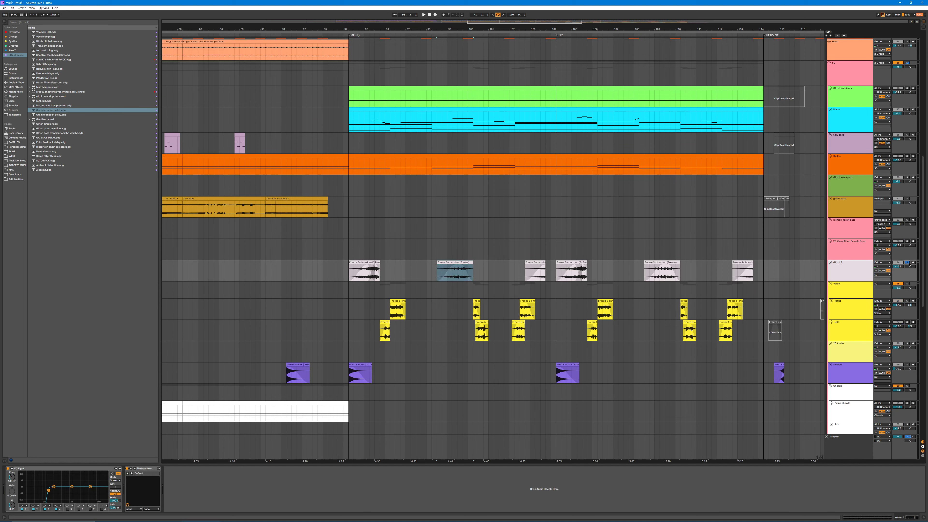
{"action": "key", "text": "space"}
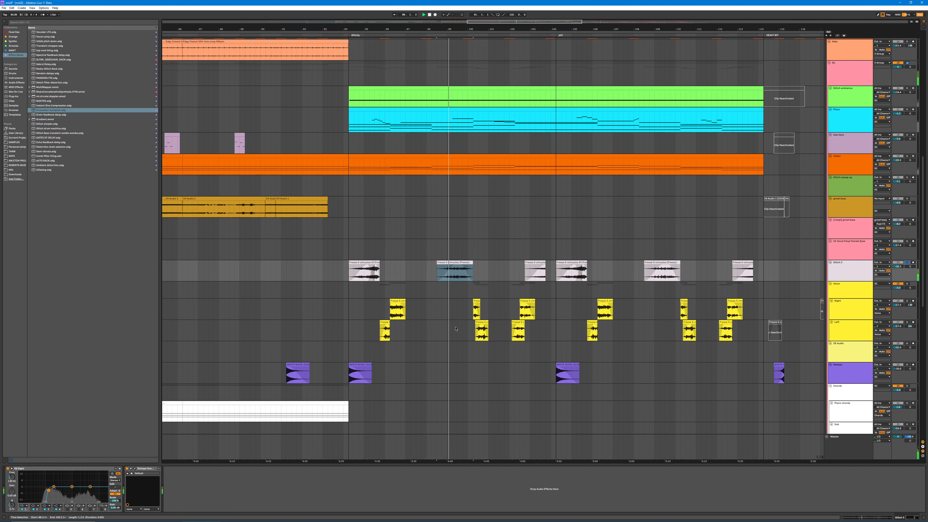
{"action": "scroll", "coordinate": [452, 262], "scroll_direction": "down", "scroll_amount": 8}
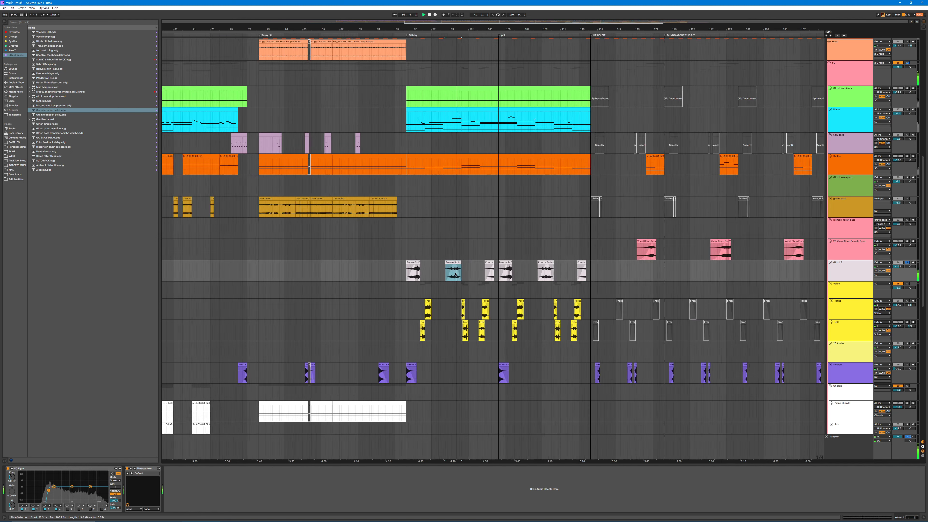
Step: Open the second pale pink clip's sample view and extend both clip edges to lay out the full source recording along the track
{"action": "double_click", "coordinate": [477, 262]}
{"action": "scroll", "coordinate": [483, 496], "scroll_direction": "down", "scroll_amount": 10}
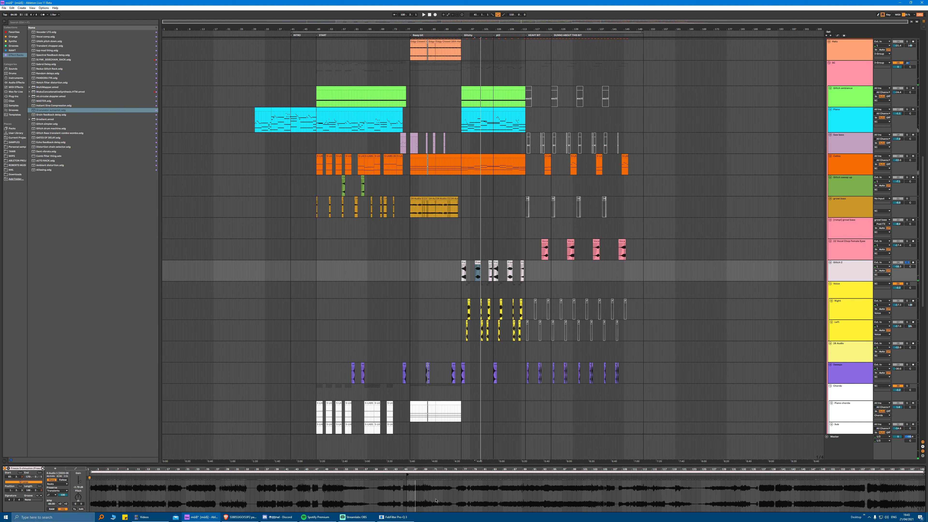
{"action": "left_click_drag", "start_coordinate": [481, 262], "coordinate": [927, 263]}
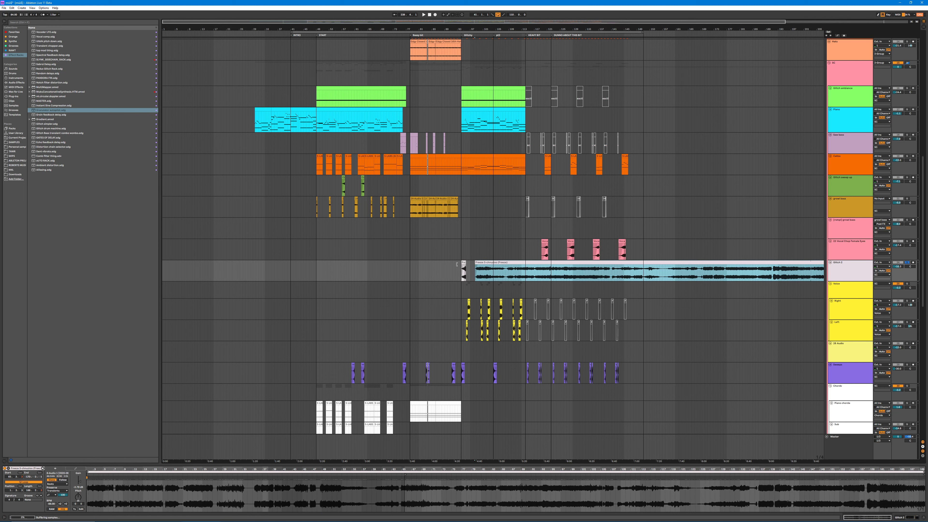
{"action": "left_click_drag", "start_coordinate": [457, 264], "coordinate": [162, 264]}
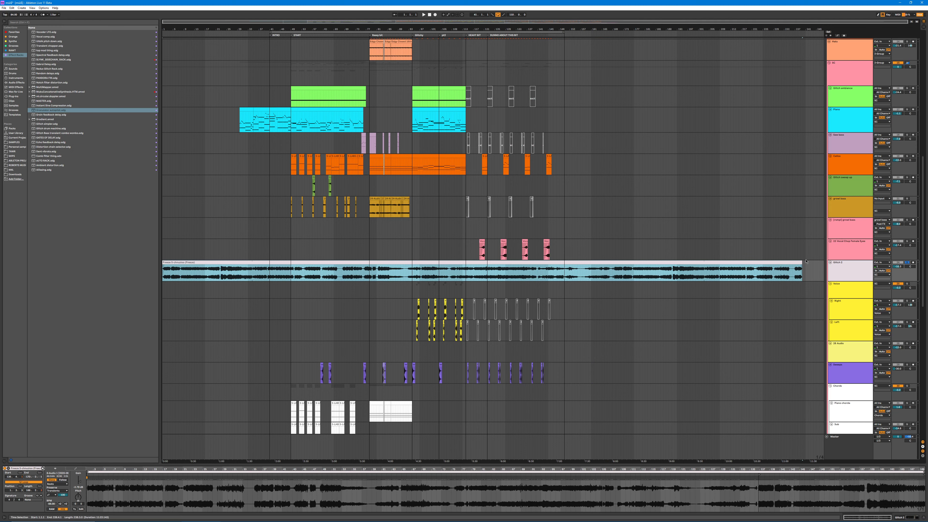
{"action": "left_click_drag", "start_coordinate": [801, 262], "coordinate": [926, 266]}
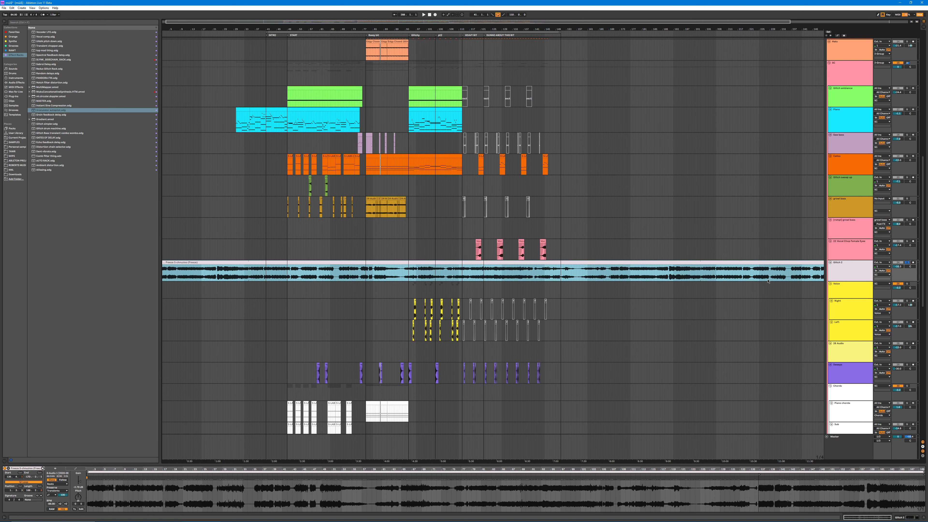
{"action": "left_click_drag", "start_coordinate": [805, 263], "coordinate": [925, 265]}
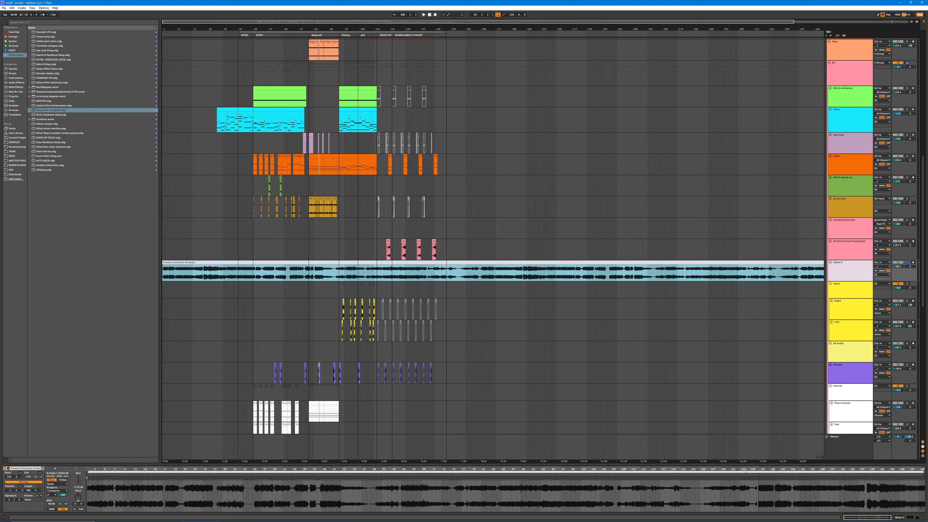
{"action": "left_click", "coordinate": [754, 501]}
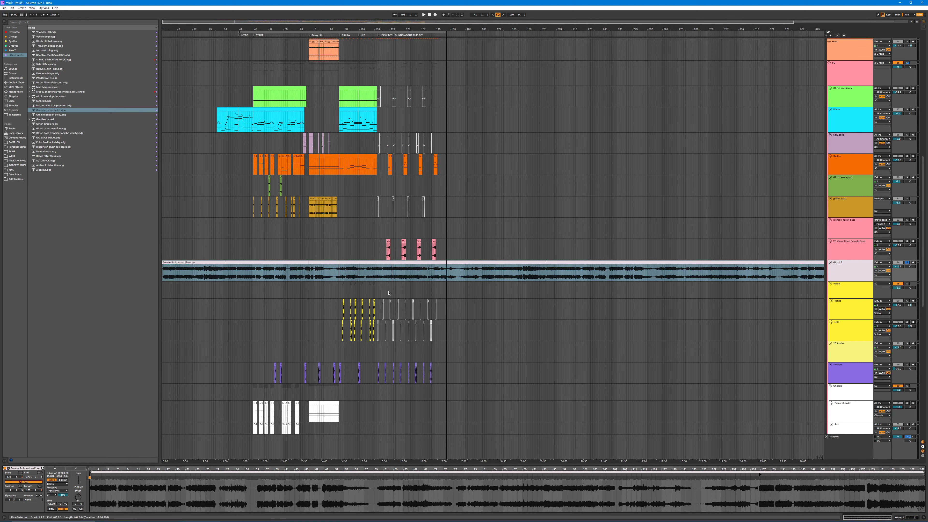
Step: Undo the extensions of the pale pink clip
{"action": "key", "text": "ctrl+z"}
{"action": "key", "text": "ctrl+z"}
{"action": "key", "text": "ctrl+z"}
{"action": "key", "text": "ctrl+z"}
{"action": "key", "text": "ctrl+z"}
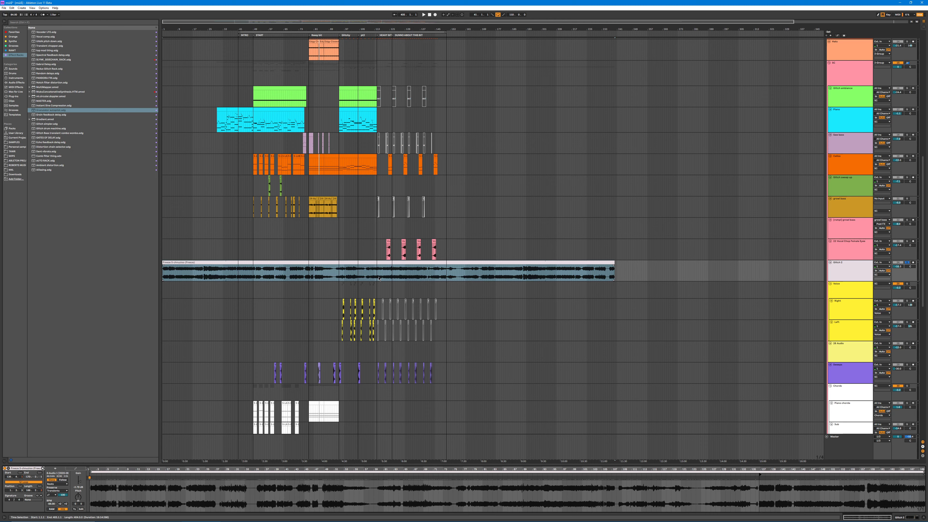
Step: Audition the second and fourth clips on the pale pink glitch track
{"action": "left_click_drag", "start_coordinate": [351, 30], "coordinate": [360, 73]}
{"action": "left_click", "coordinate": [353, 271]}
{"action": "left_click", "coordinate": [351, 263]}
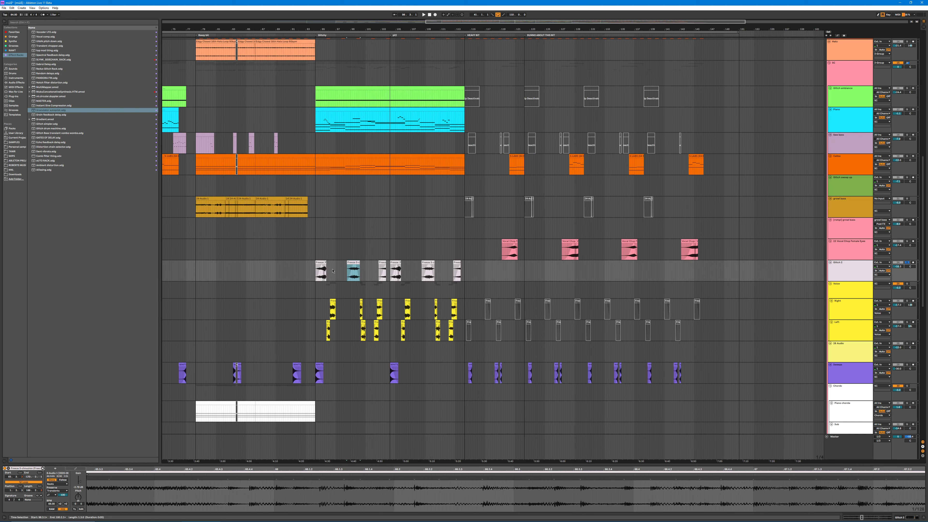
{"action": "key", "text": "space"}
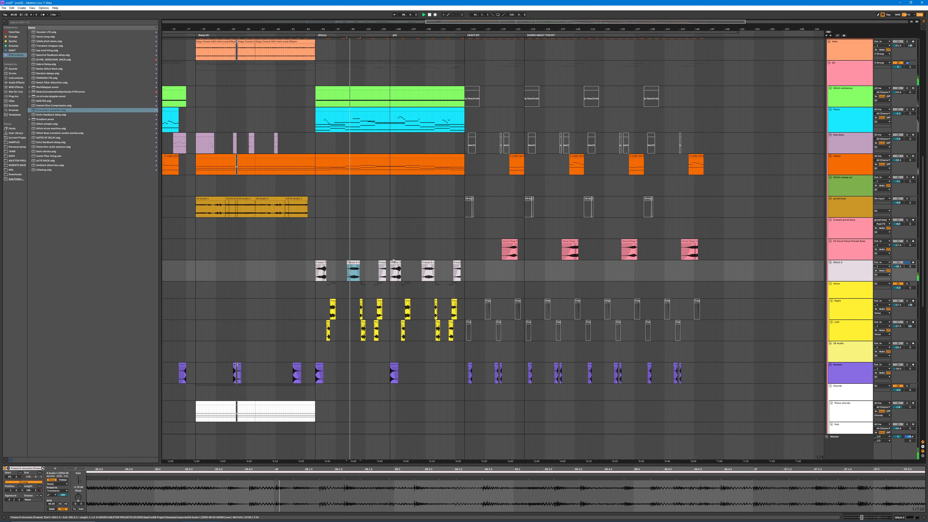
{"action": "left_click", "coordinate": [395, 271]}
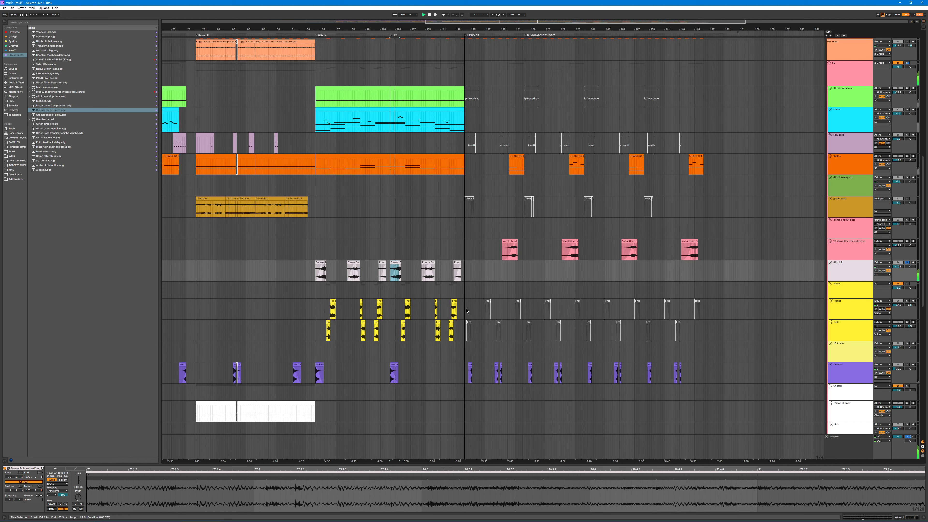
{"action": "key", "text": "ctrl+l"}
Step: Check the effect chains of the pale pink glitch track, the Left track and the yellow group holding Left and Right
{"action": "scroll", "coordinate": [429, 161], "scroll_direction": "up", "scroll_amount": 3}
{"action": "scroll", "coordinate": [429, 161], "scroll_direction": "down", "scroll_amount": 1}
{"action": "double_click", "coordinate": [848, 287]}
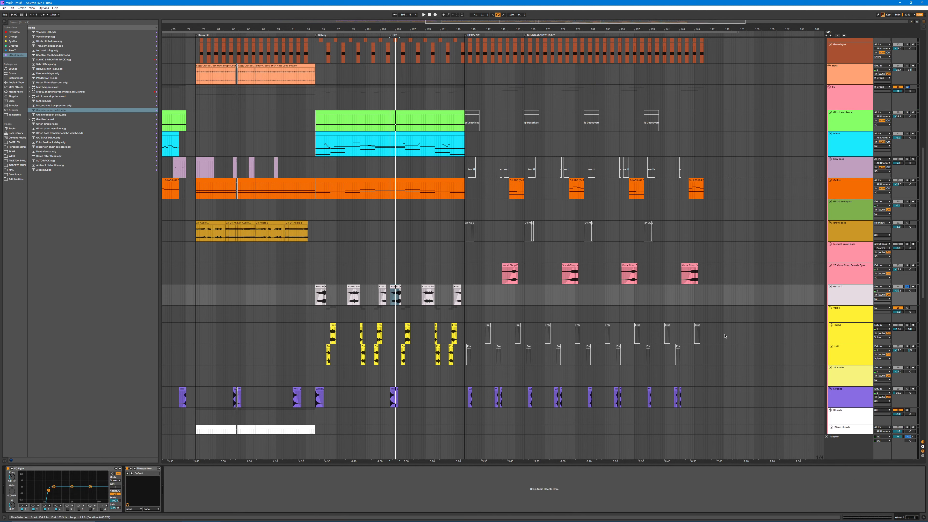
{"action": "left_click", "coordinate": [830, 332]}
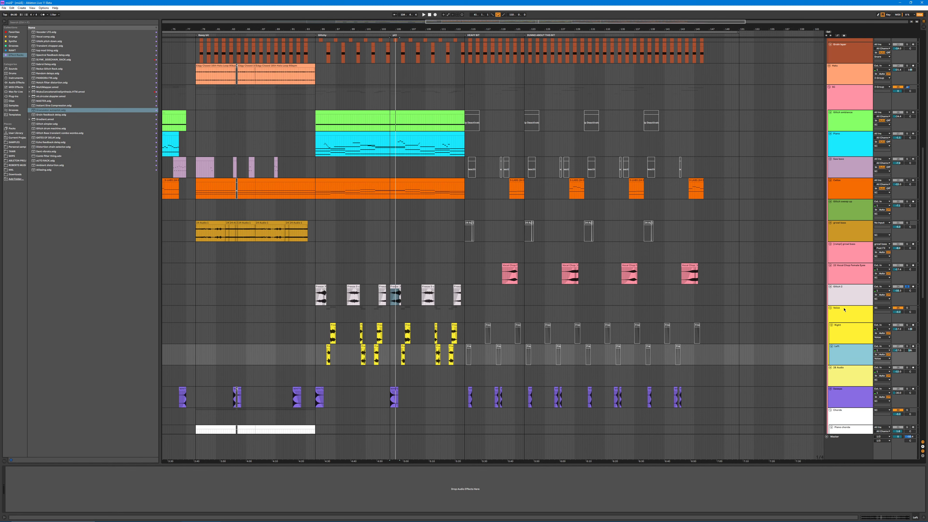
{"action": "left_click", "coordinate": [847, 317]}
{"action": "scroll", "coordinate": [852, 306], "scroll_direction": "down", "scroll_amount": 1}
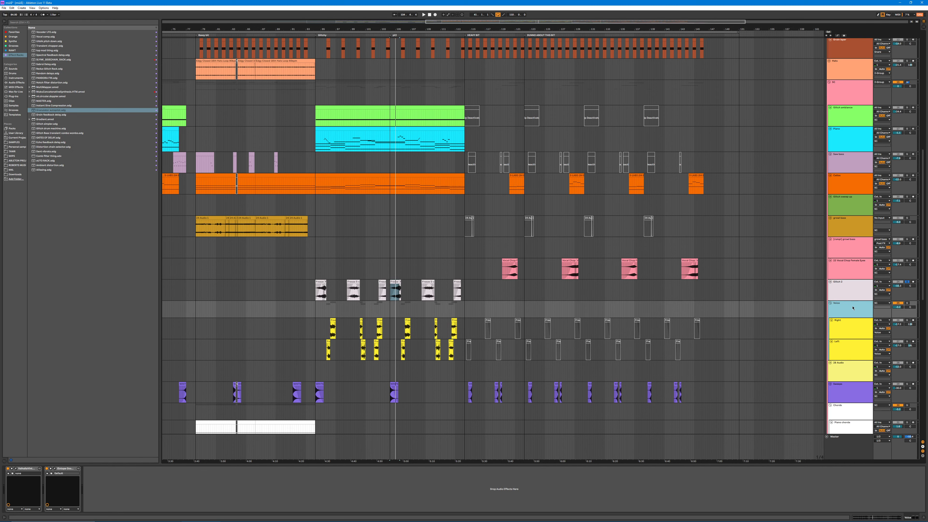
{"action": "left_click", "coordinate": [851, 263]}
{"action": "scroll", "coordinate": [849, 293], "scroll_direction": "down", "scroll_amount": 1}
{"action": "scroll", "coordinate": [846, 351], "scroll_direction": "down", "scroll_amount": 3}
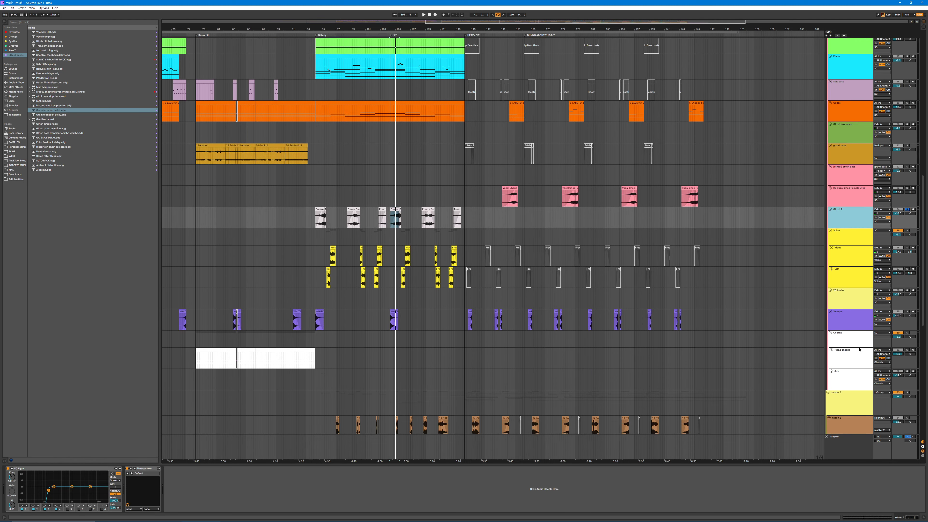
Step: Inspect the light blue glitch track's effects, including its FabFilter Pro-Q 3 curve, and point out its clips from the heavy bit onward
{"action": "scroll", "coordinate": [839, 329], "scroll_direction": "down", "scroll_amount": 2}
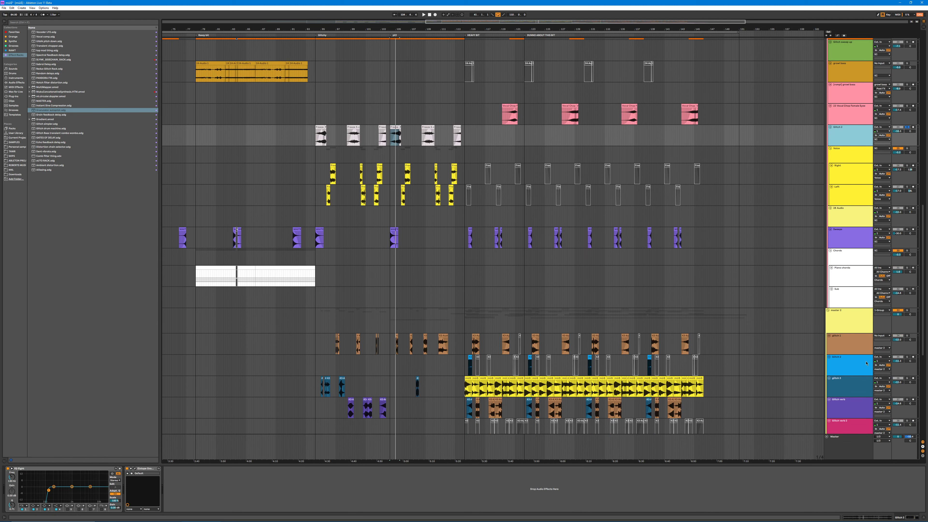
{"action": "left_click", "coordinate": [842, 340]}
{"action": "scroll", "coordinate": [842, 339], "scroll_direction": "down", "scroll_amount": 2}
{"action": "left_click", "coordinate": [835, 328]}
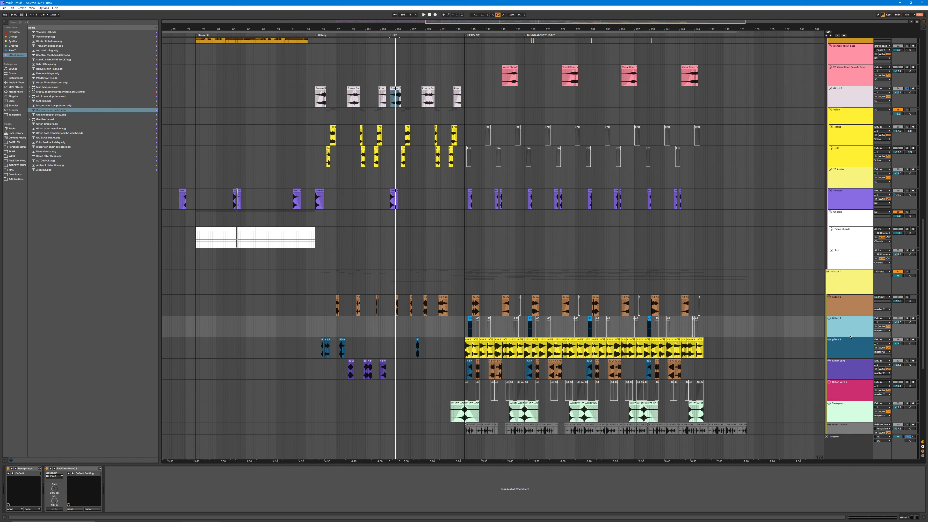
{"action": "scroll", "coordinate": [851, 333], "scroll_direction": "down", "scroll_amount": 1}
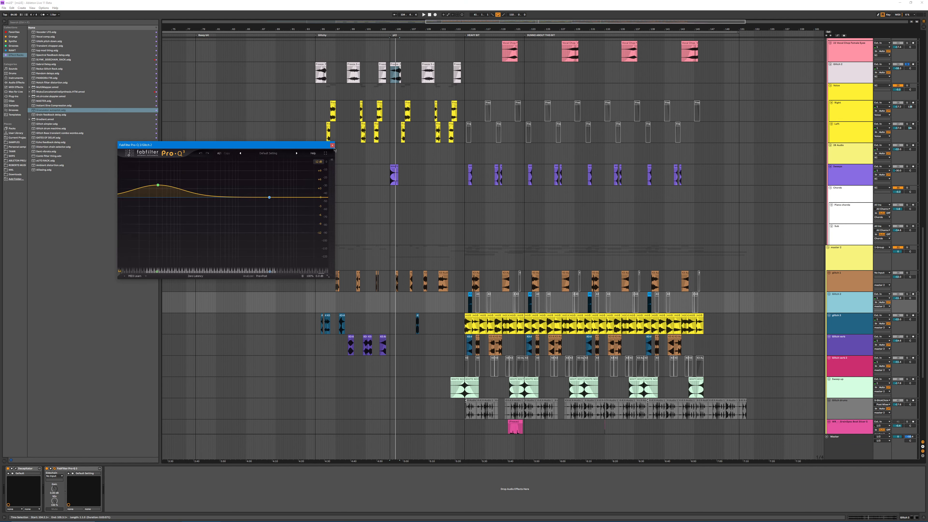
{"action": "left_click", "coordinate": [331, 145]}
{"action": "left_click_drag", "start_coordinate": [466, 305], "coordinate": [590, 305]}
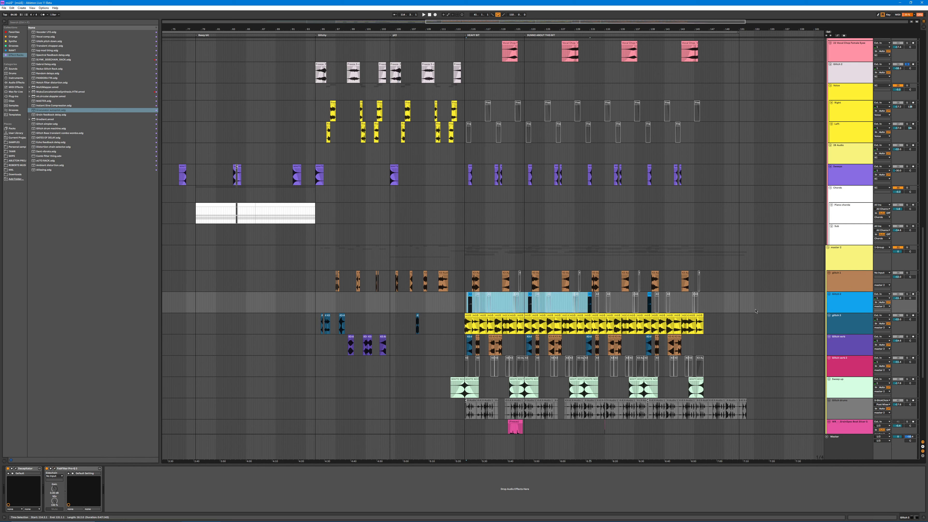
{"action": "left_click_drag", "start_coordinate": [754, 304], "coordinate": [755, 304]}
Step: Check the effects on glitch 3 and glitch verb, viewing the glitch verb track's FabFilter Pro-Q 3 curve
{"action": "left_click", "coordinate": [834, 327]}
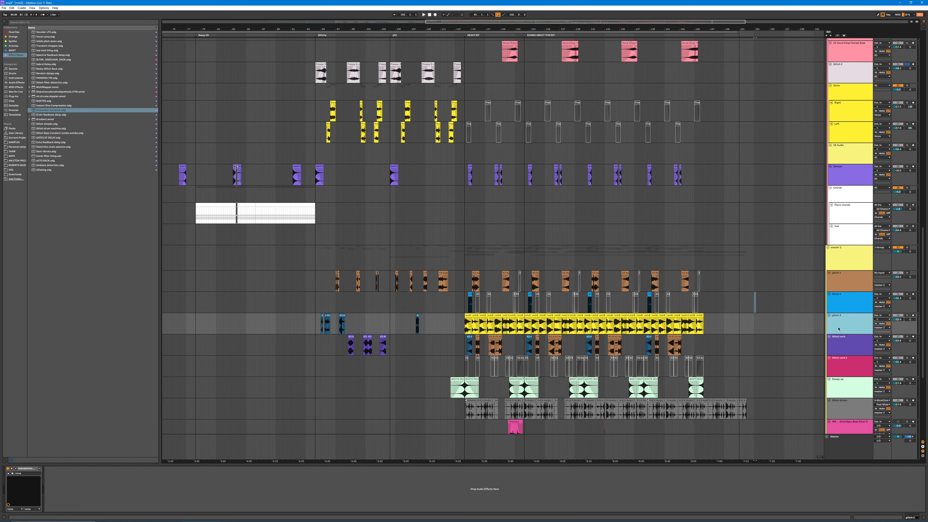
{"action": "left_click", "coordinate": [845, 339]}
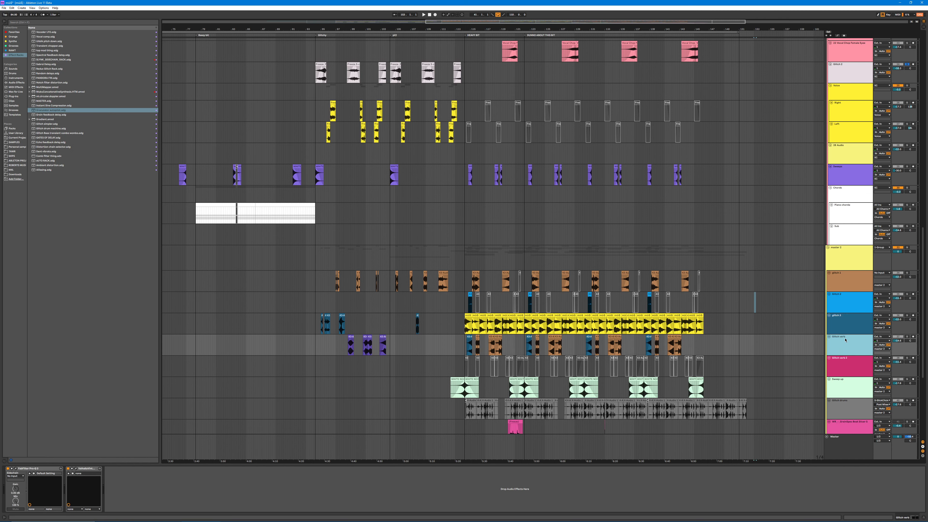
{"action": "left_click", "coordinate": [15, 468]}
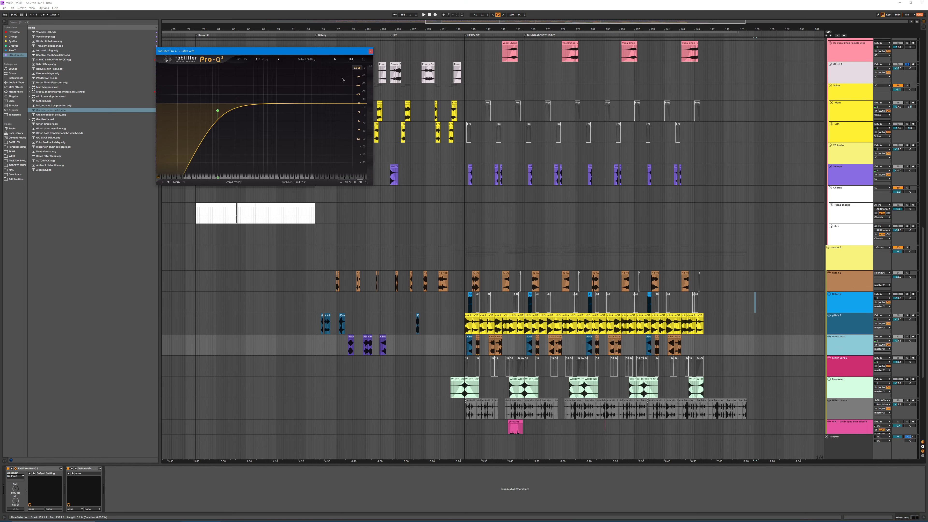
{"action": "left_click", "coordinate": [371, 51]}
Step: Play from just before the heavy bit, briefly solo glitch verb 2, and solo glitch 3 to hear its yellow clips
{"action": "scroll", "coordinate": [499, 334], "scroll_direction": "down", "scroll_amount": 5}
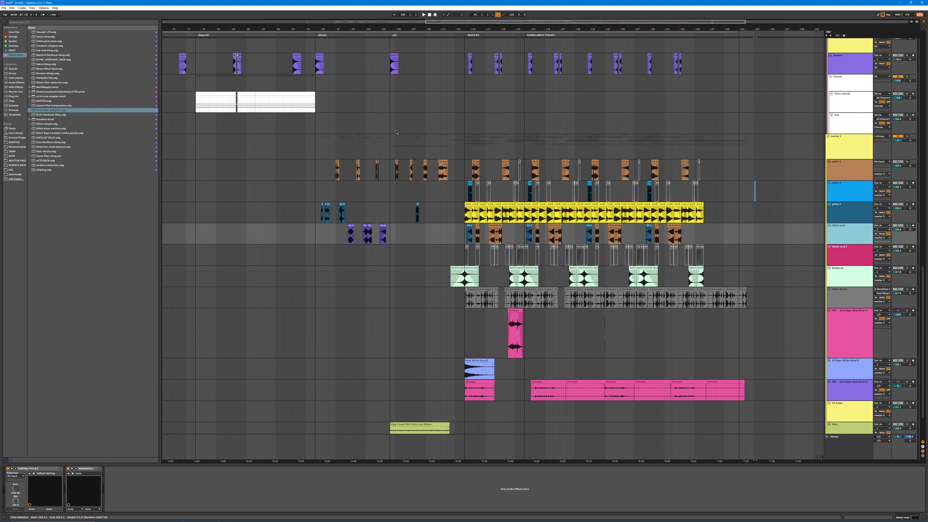
{"action": "left_click", "coordinate": [459, 36]}
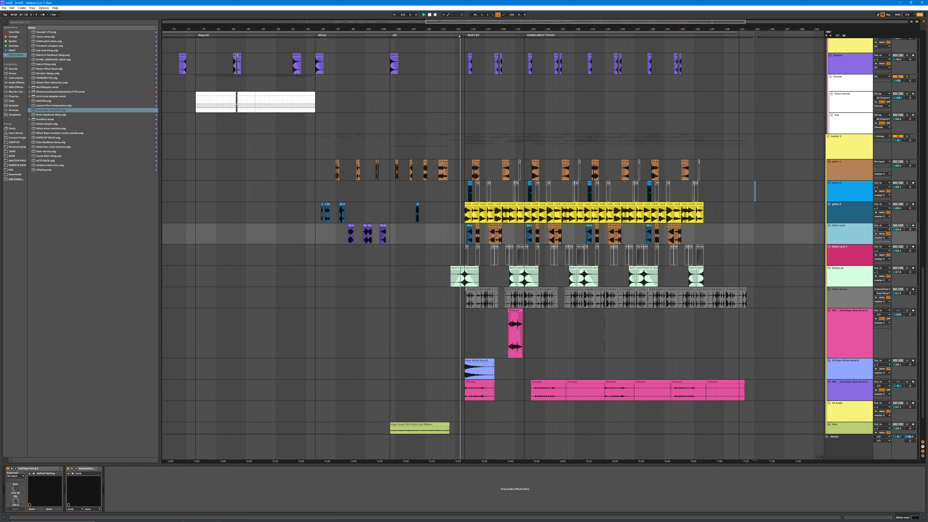
{"action": "left_click", "coordinate": [909, 247]}
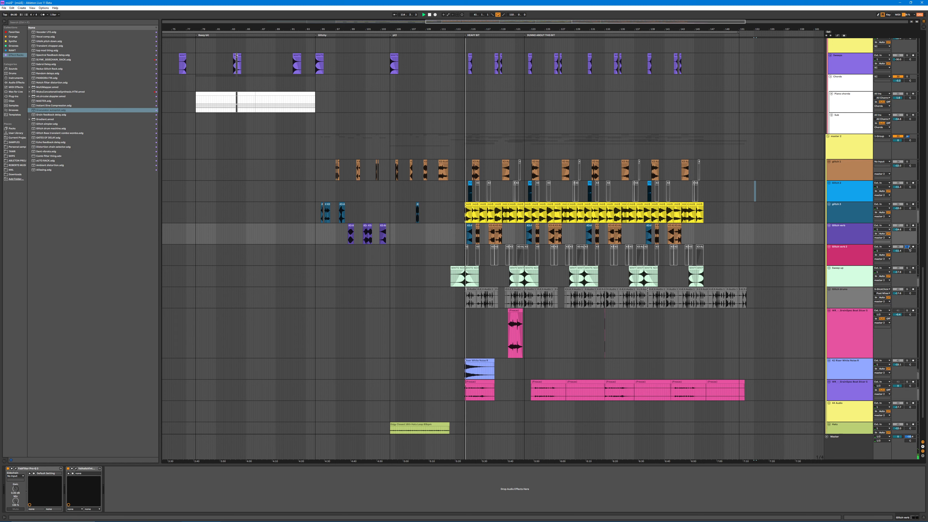
{"action": "scroll", "coordinate": [924, 285], "scroll_direction": "up", "scroll_amount": 5}
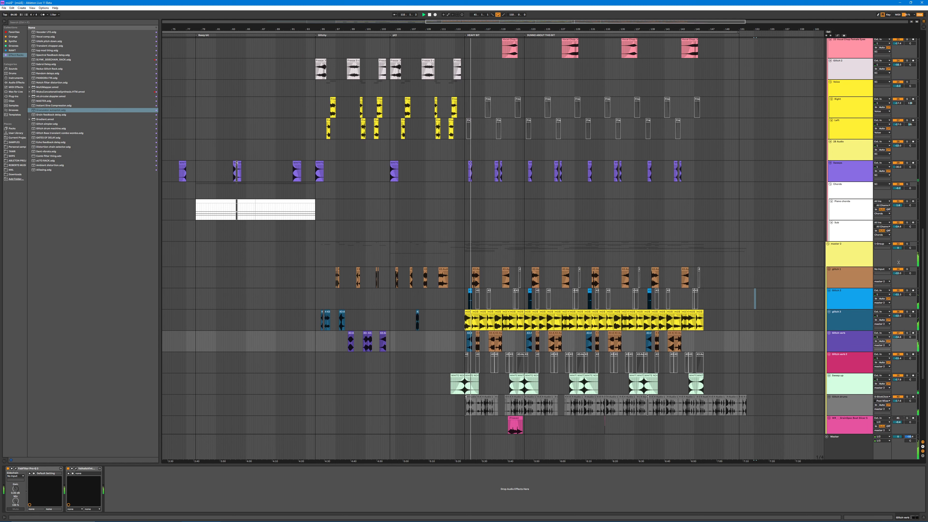
{"action": "left_click", "coordinate": [907, 312]}
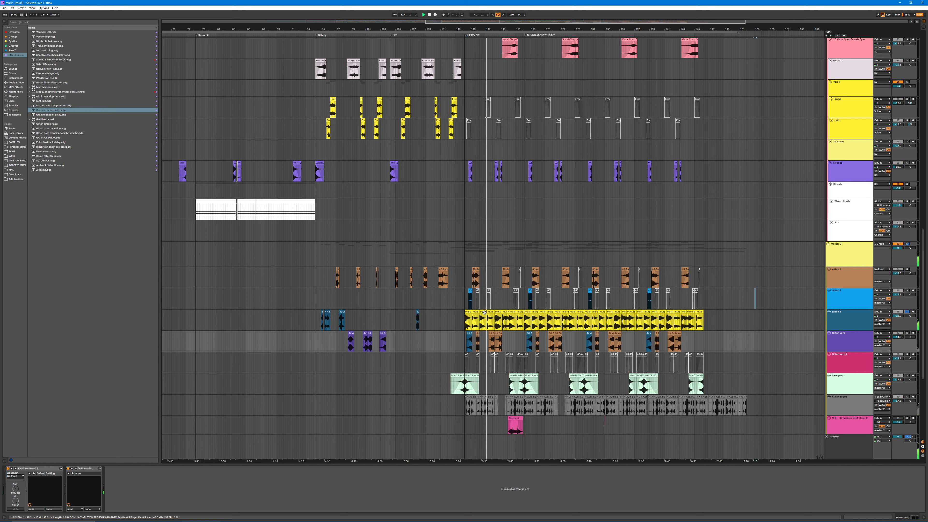
Step: Extend the third yellow clip on glitch 3 to show its full source recording, stop playback and undo the extension
{"action": "left_click", "coordinate": [484, 312]}
{"action": "left_click_drag", "start_coordinate": [486, 312], "coordinate": [799, 311]}
{"action": "double_click", "coordinate": [582, 310]}
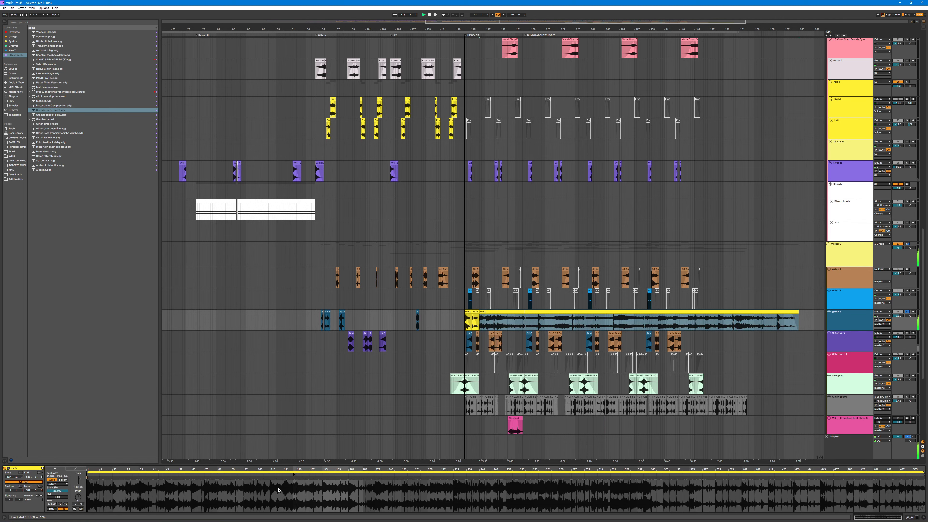
{"action": "key", "text": "space"}
{"action": "key", "text": "ctrl+z"}
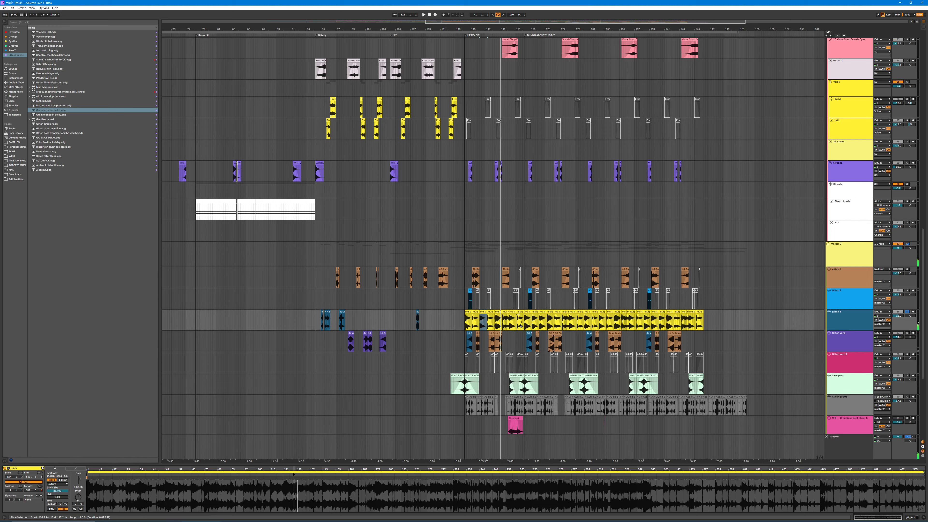
Step: Halve the third yellow glitch 3 clip's tempo twice, play it, and double the tempo twice to restore it
{"action": "left_click_drag", "start_coordinate": [491, 22], "coordinate": [486, 324]}
{"action": "left_click_drag", "start_coordinate": [492, 29], "coordinate": [492, 8]}
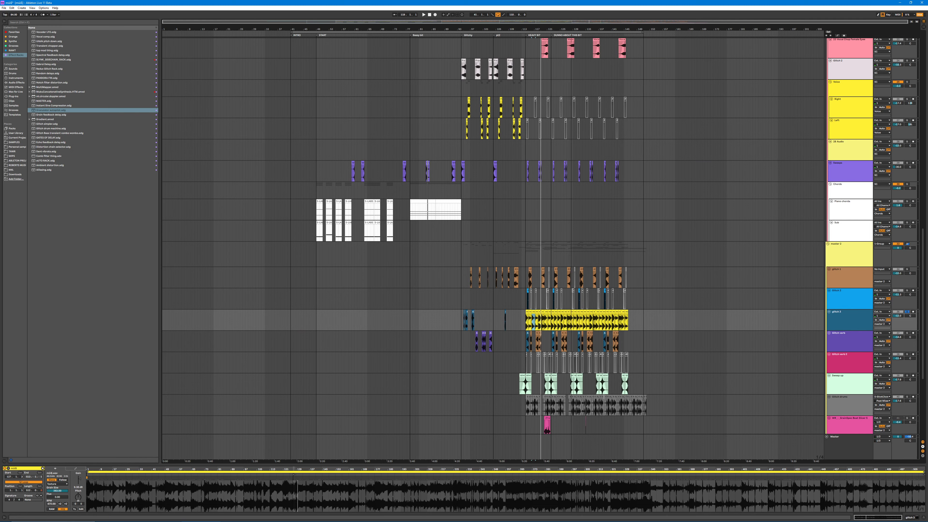
{"action": "left_click_drag", "start_coordinate": [549, 29], "coordinate": [482, 323]}
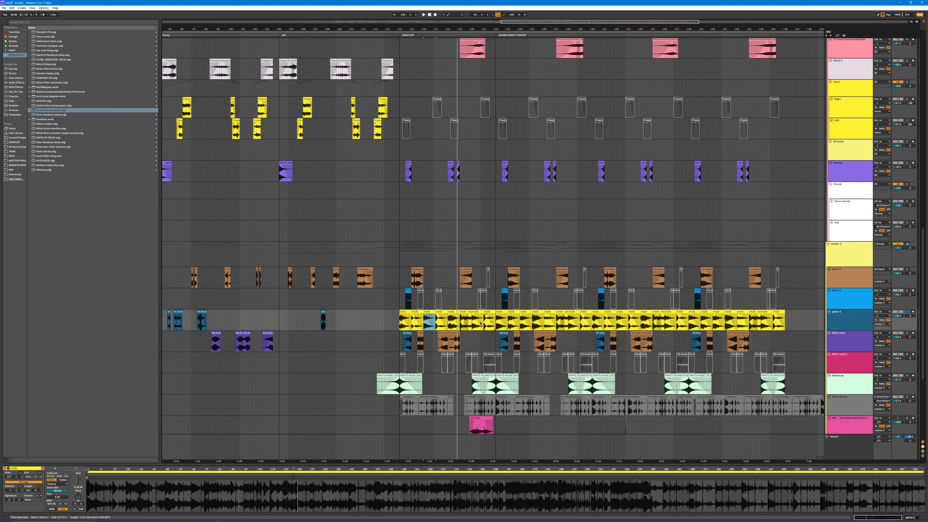
{"action": "left_click", "coordinate": [428, 313]}
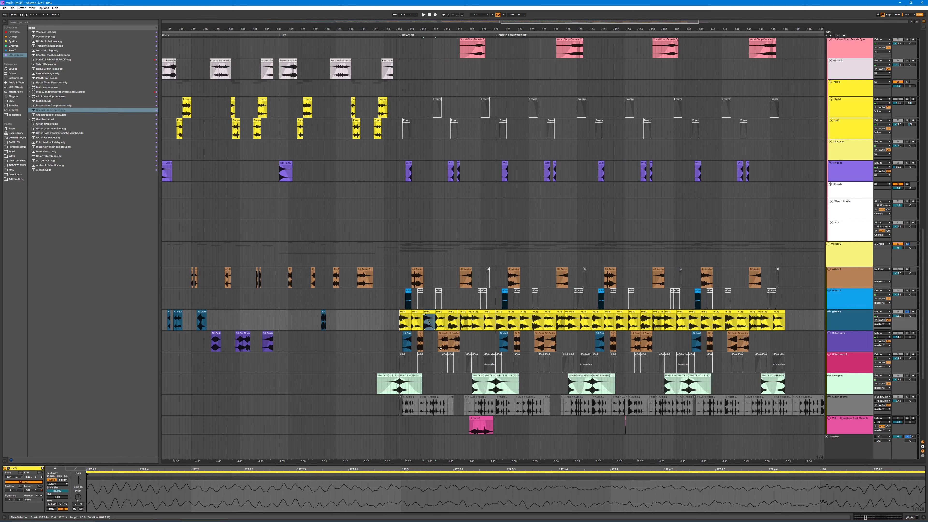
{"action": "left_click", "coordinate": [60, 504]}
{"action": "left_click", "coordinate": [60, 504]}
{"action": "left_click", "coordinate": [60, 504]}
{"action": "key", "text": "space"}
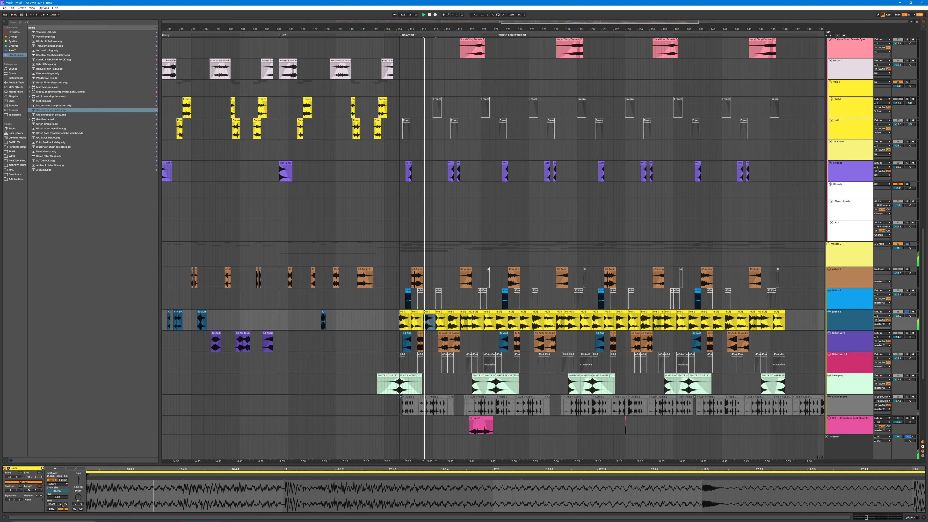
{"action": "left_click", "coordinate": [66, 504]}
{"action": "left_click", "coordinate": [66, 504]}
{"action": "left_click", "coordinate": [66, 503]}
{"action": "left_click", "coordinate": [67, 504]}
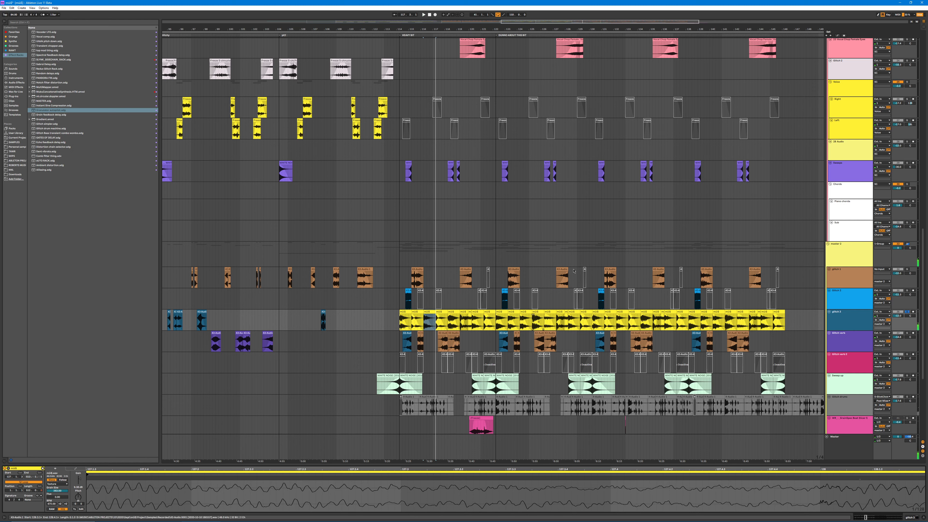
Step: Play the first block of yellow glitch 3 clips soloed and in the full mix from the heavy bit, checking the track's effects
{"action": "scroll", "coordinate": [550, 336], "scroll_direction": "up", "scroll_amount": 2}
{"action": "scroll", "coordinate": [550, 336], "scroll_direction": "down", "scroll_amount": 1}
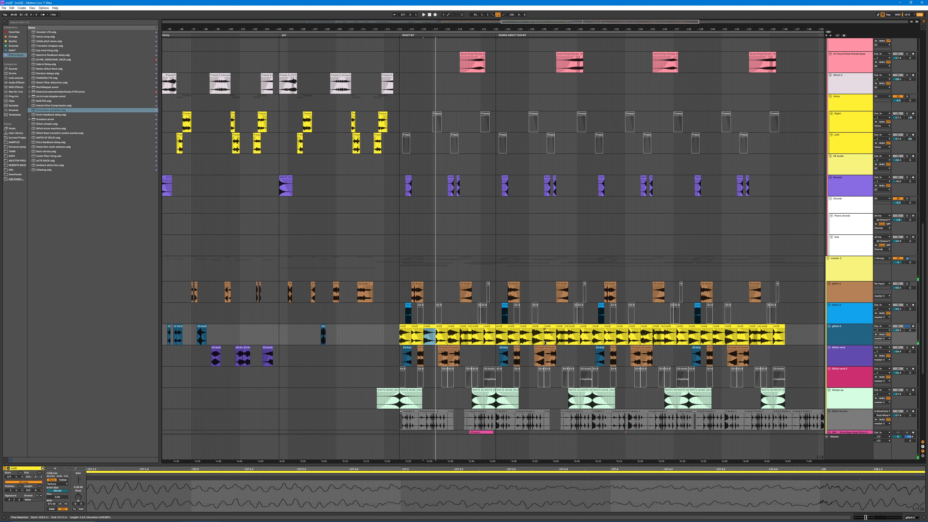
{"action": "left_click_drag", "start_coordinate": [400, 339], "coordinate": [496, 342]}
{"action": "key", "text": "space"}
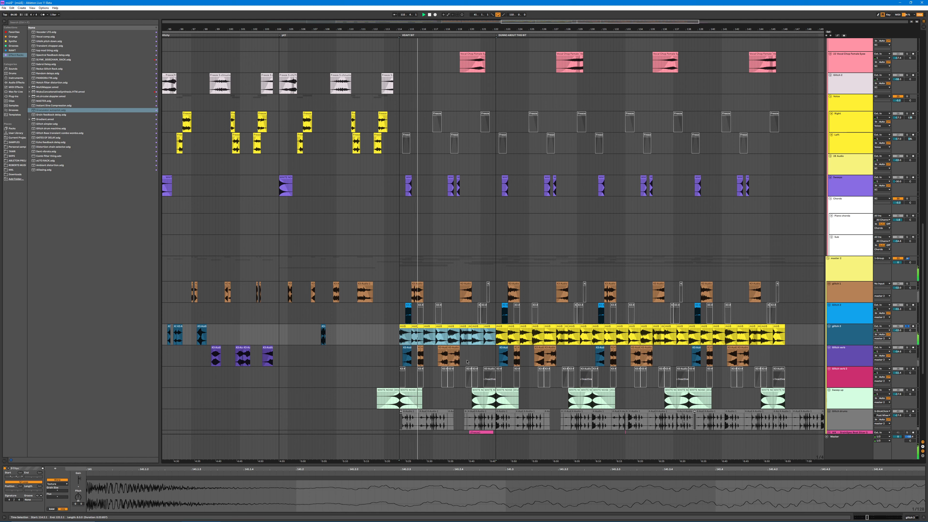
{"action": "left_click", "coordinate": [845, 334]}
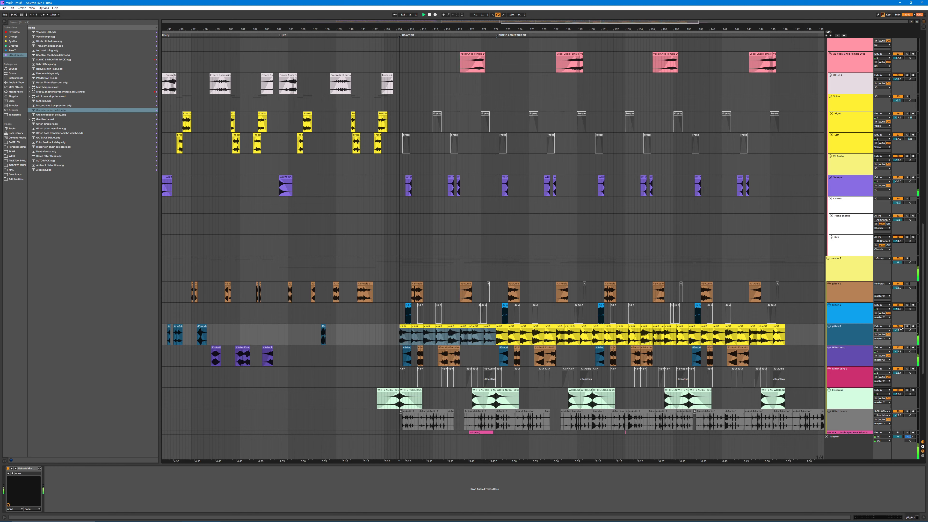
{"action": "scroll", "coordinate": [501, 377], "scroll_direction": "down", "scroll_amount": 2}
{"action": "scroll", "coordinate": [502, 377], "scroll_direction": "down", "scroll_amount": 4}
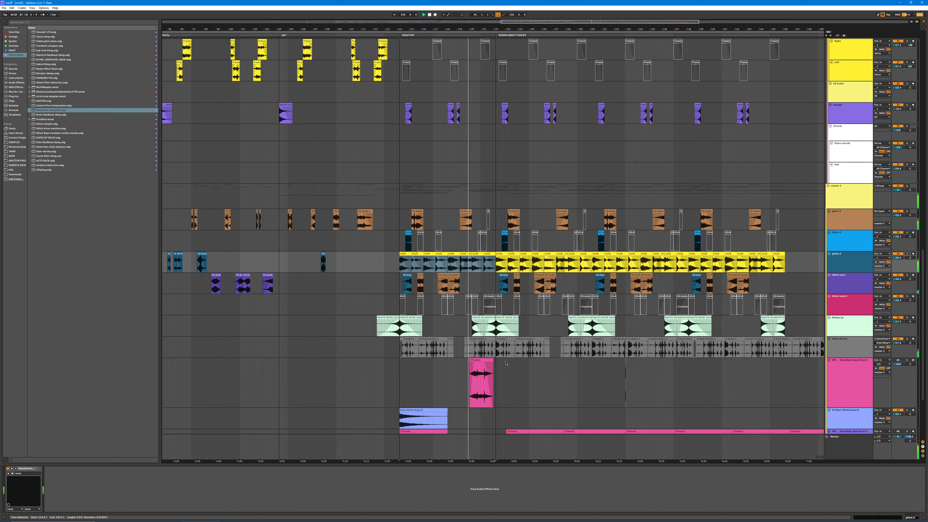
{"action": "scroll", "coordinate": [465, 319], "scroll_direction": "up", "scroll_amount": 5}
{"action": "scroll", "coordinate": [465, 319], "scroll_direction": "up", "scroll_amount": 3}
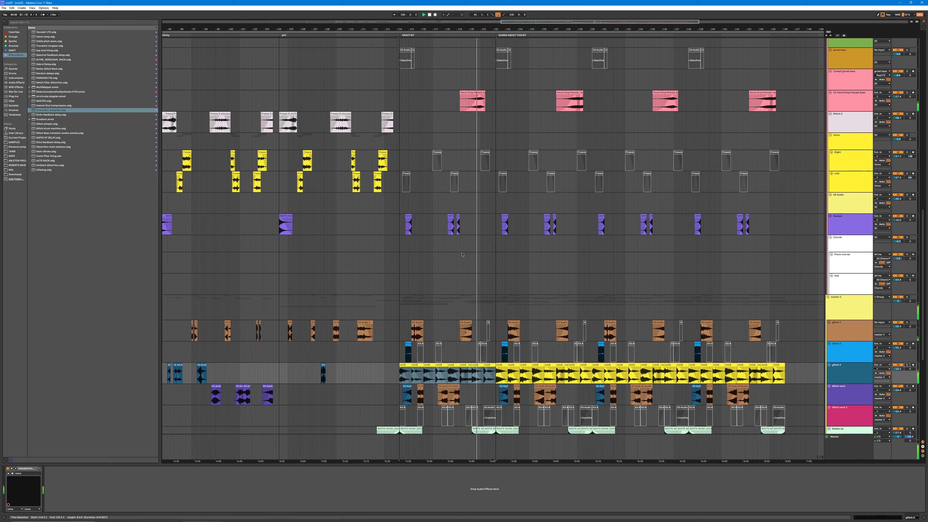
{"action": "scroll", "coordinate": [438, 358], "scroll_direction": "up", "scroll_amount": 4}
{"action": "scroll", "coordinate": [429, 372], "scroll_direction": "down", "scroll_amount": 2}
{"action": "scroll", "coordinate": [429, 372], "scroll_direction": "down", "scroll_amount": 4}
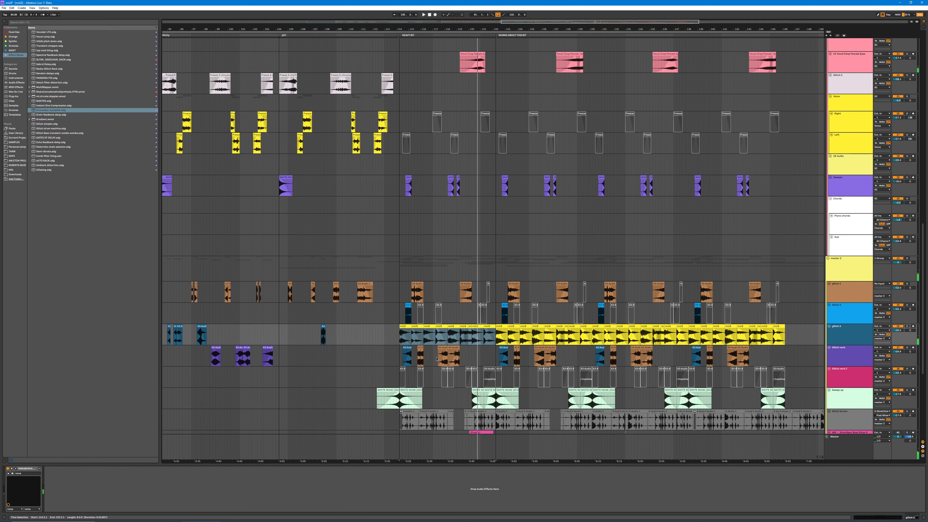
Step: Solo glitch verb and audition its neighbouring brown clips just after the start of the heavy bit
{"action": "left_click", "coordinate": [454, 348]}
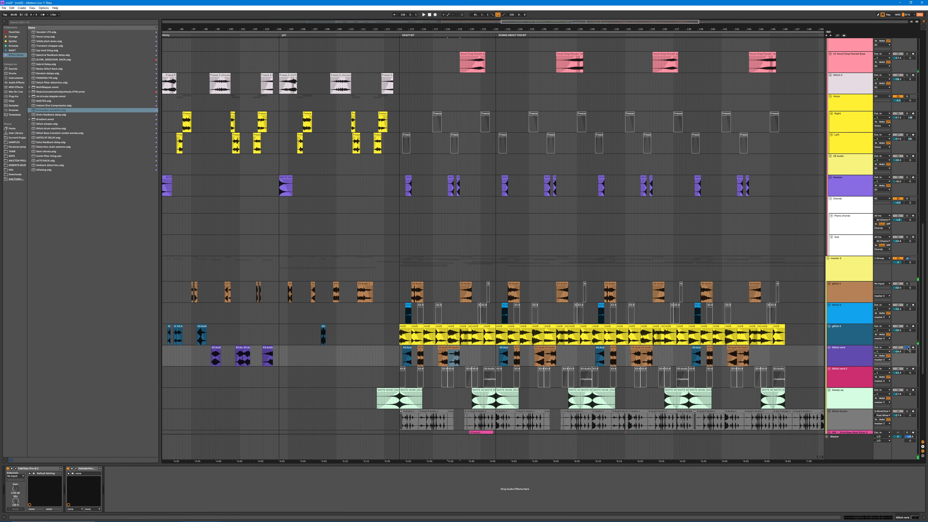
{"action": "key", "text": "space"}
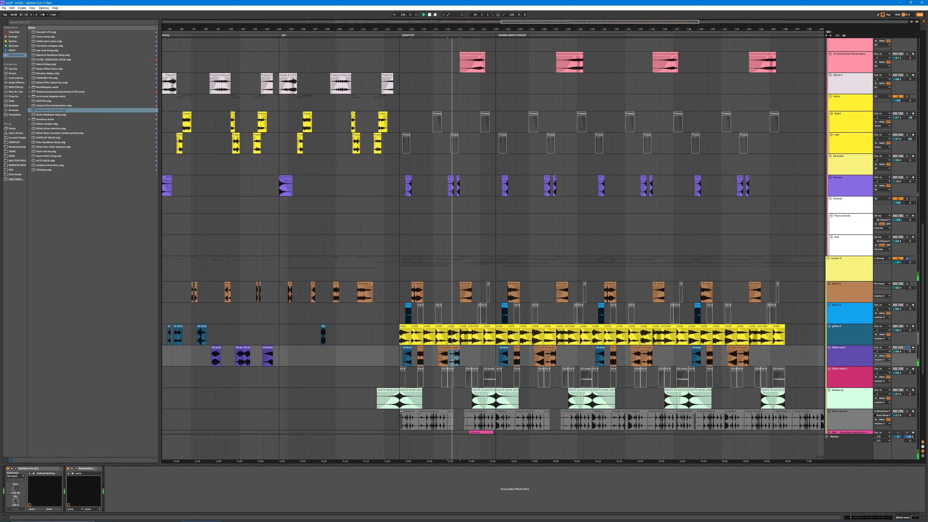
{"action": "key", "text": "ctrl+l"}
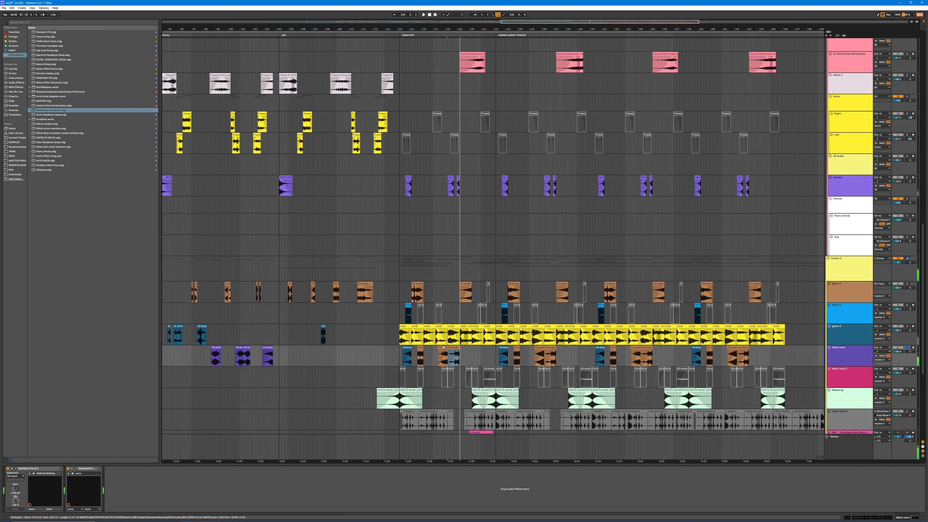
{"action": "key", "text": "ctrl+l"}
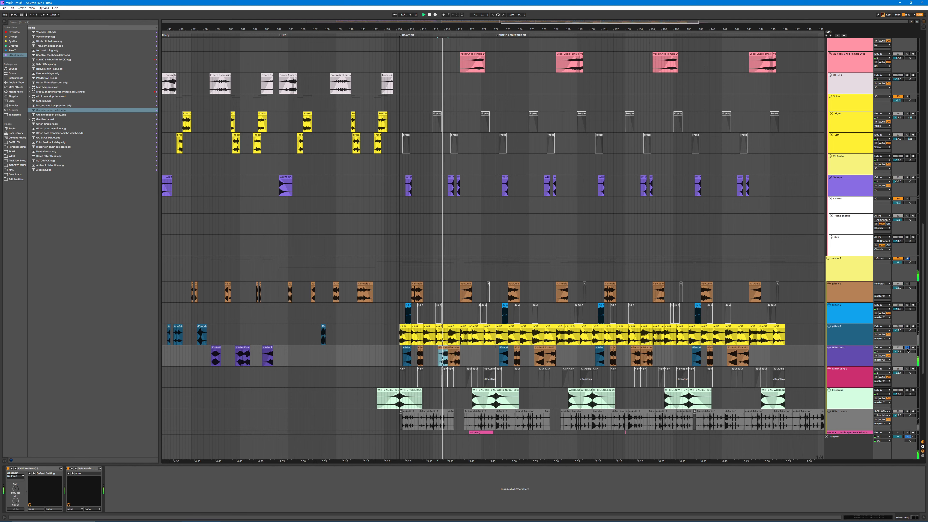
{"action": "key", "text": "ctrl+l"}
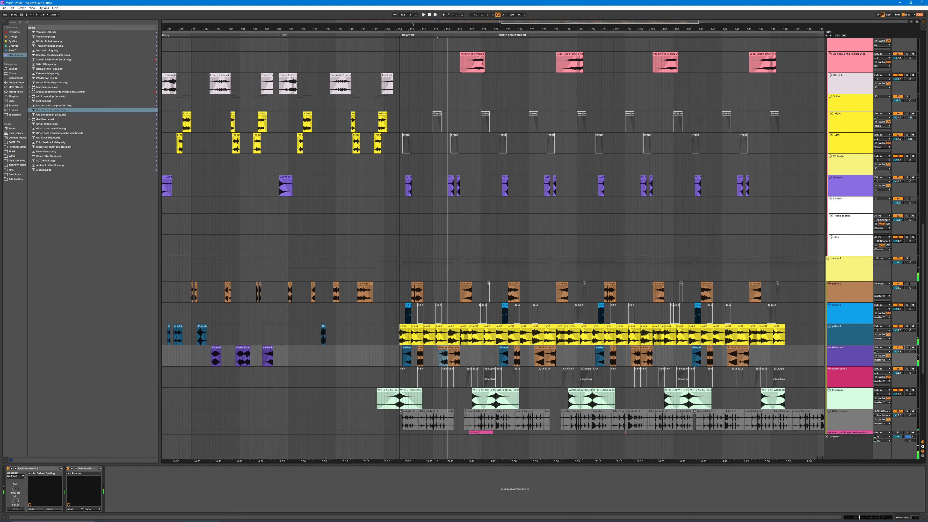
Step: Play the heavy bit in the full mix while looking over the drum, bass and glitch tracks
{"action": "scroll", "coordinate": [470, 225], "scroll_direction": "down", "scroll_amount": 5}
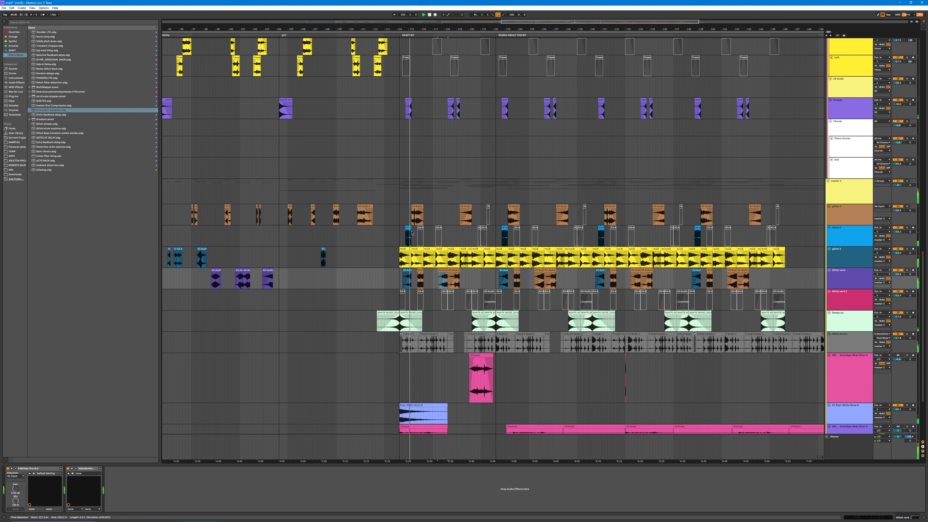
{"action": "scroll", "coordinate": [864, 208], "scroll_direction": "up", "scroll_amount": 15}
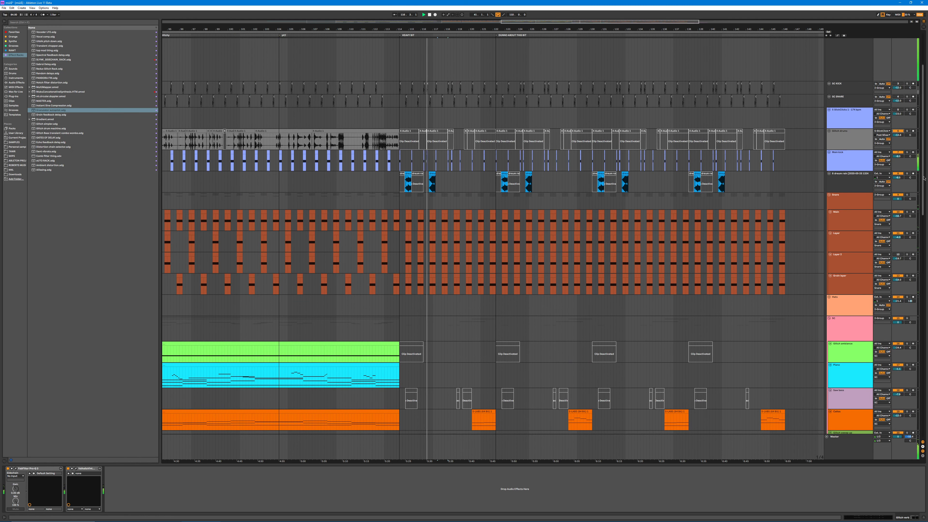
{"action": "left_click_drag", "start_coordinate": [923, 190], "coordinate": [926, 379]}
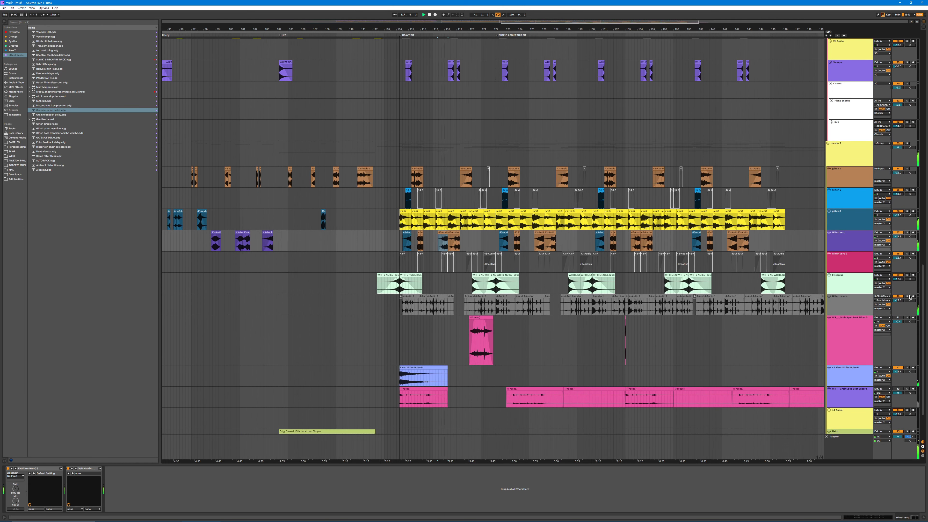
{"action": "key", "text": "space"}
Step: Show the master 3 group's effect chain and play the heavy bit through it with the grey glitch drum track soloed
{"action": "left_click", "coordinate": [850, 158]}
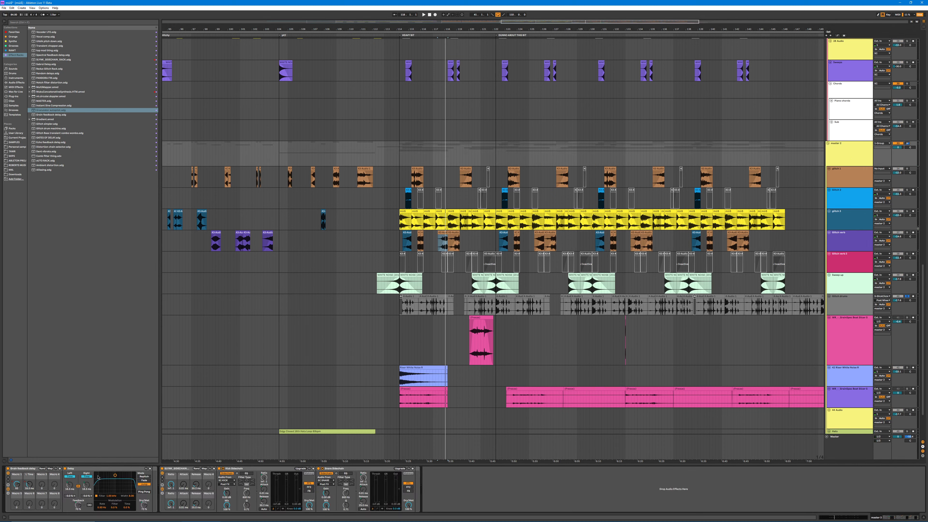
{"action": "key", "text": "space"}
{"action": "left_click_drag", "start_coordinate": [19, 487], "coordinate": [19, 516]}
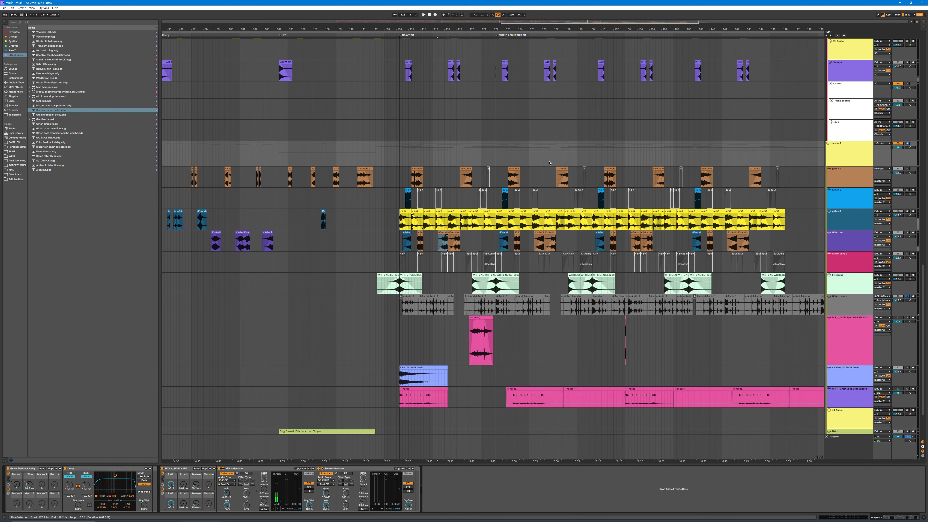
{"action": "left_click", "coordinate": [850, 149]}
{"action": "left_click_drag", "start_coordinate": [923, 322], "coordinate": [911, 350]}
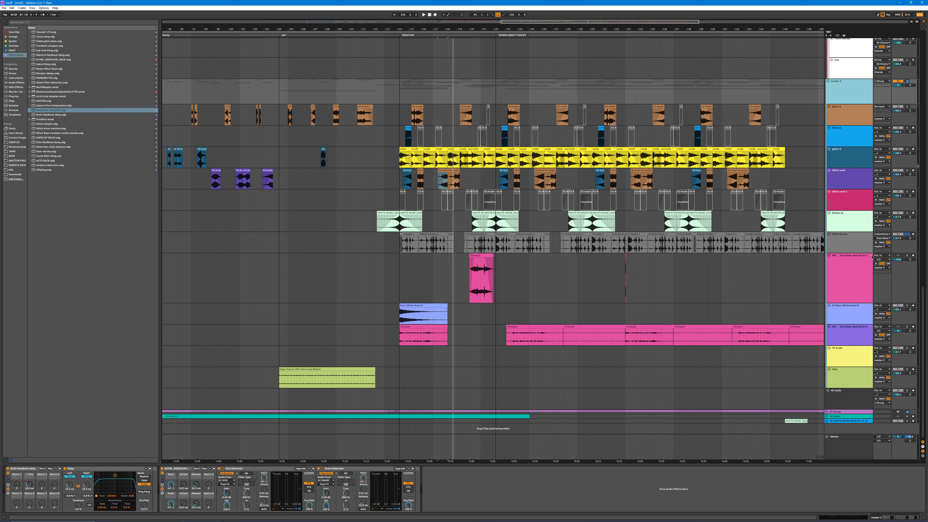
{"action": "left_click_drag", "start_coordinate": [922, 347], "coordinate": [921, 320]}
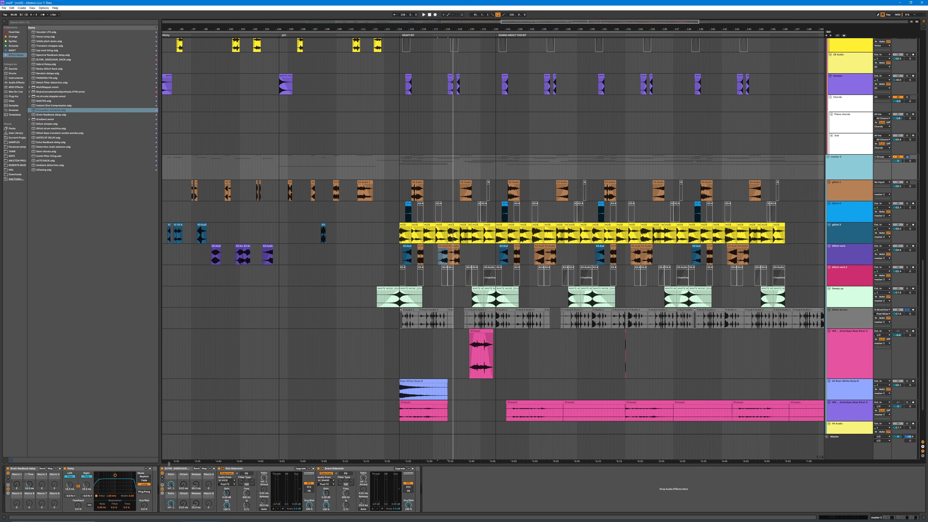
Step: Show the master 3 group's feedback delay automation and play it from the heavy bit marker
{"action": "key", "text": "a"}
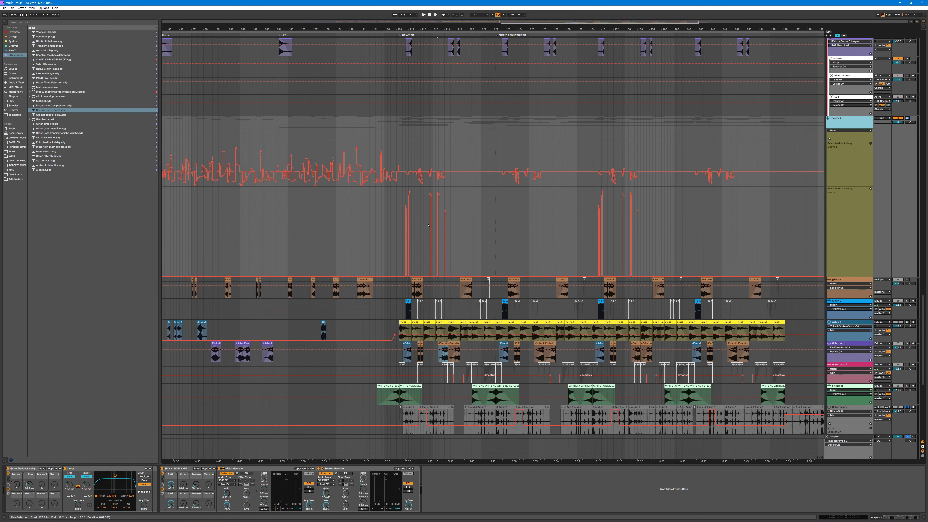
{"action": "left_click_drag", "start_coordinate": [403, 29], "coordinate": [379, 53]}
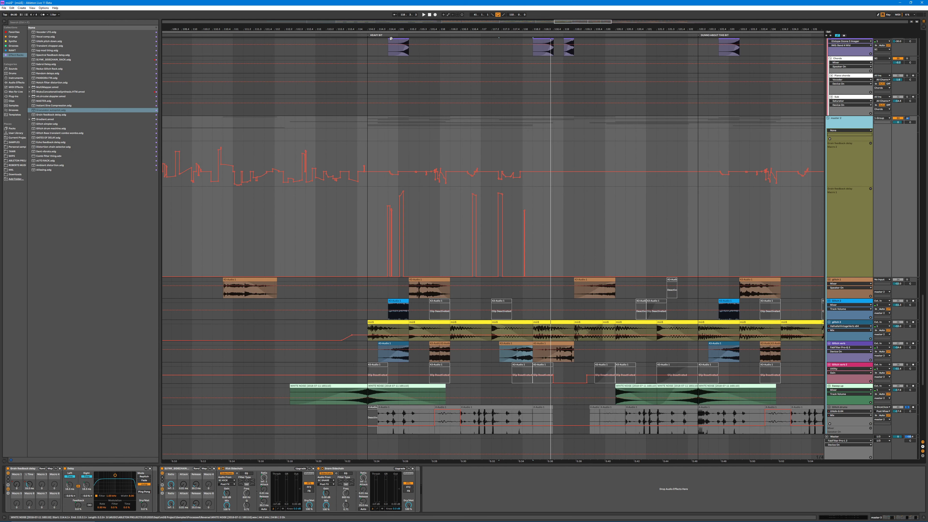
{"action": "left_click", "coordinate": [378, 35]}
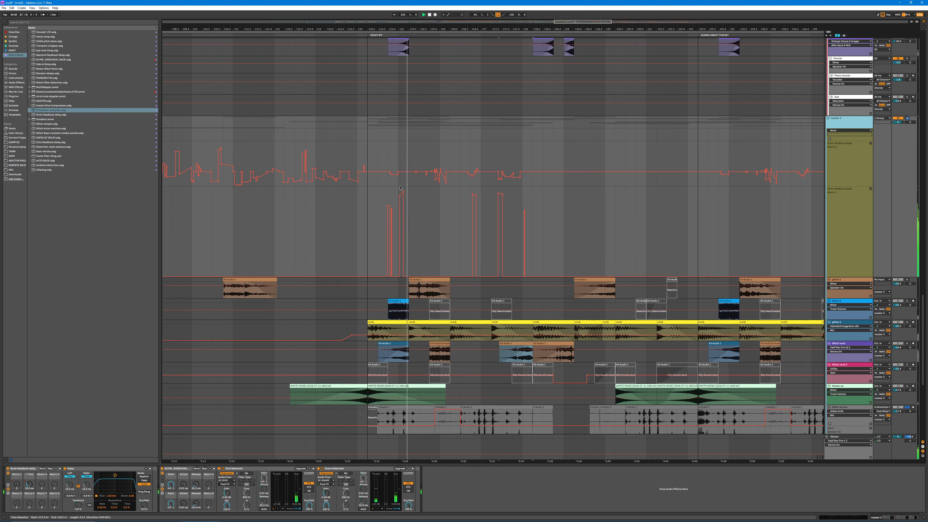
{"action": "scroll", "coordinate": [603, 212], "scroll_direction": "down", "scroll_amount": 7}
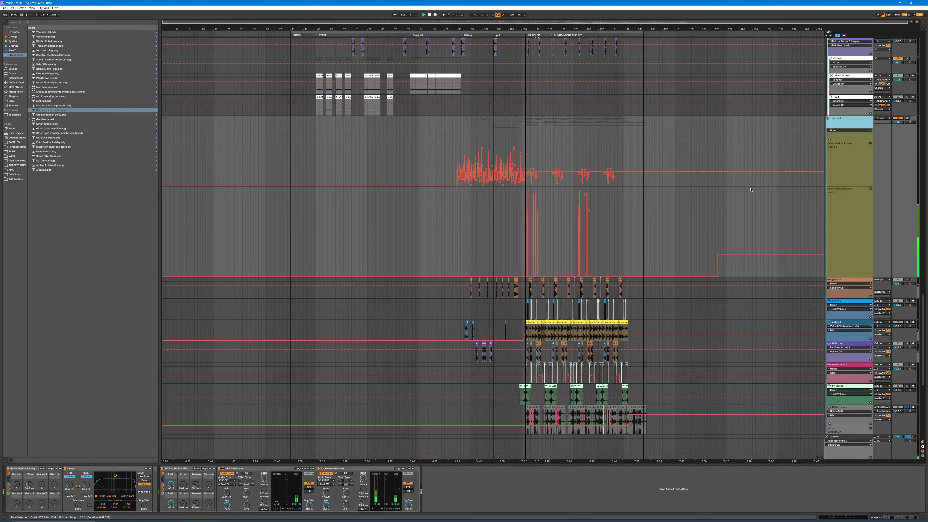
{"action": "left_click", "coordinate": [856, 124]}
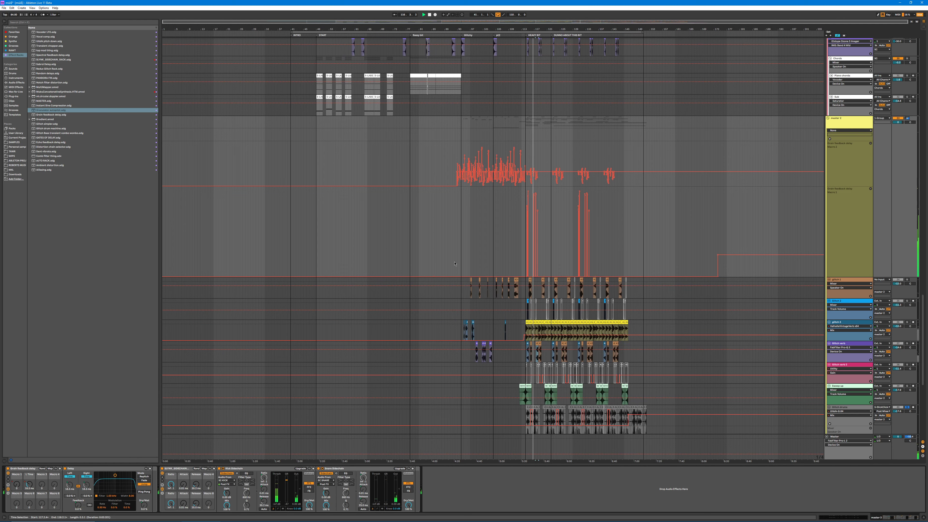
Step: Solo the track with the short pink clip, play that clip and enlarge its waveform view to show the full source recording
{"action": "scroll", "coordinate": [581, 276], "scroll_direction": "down", "scroll_amount": 2}
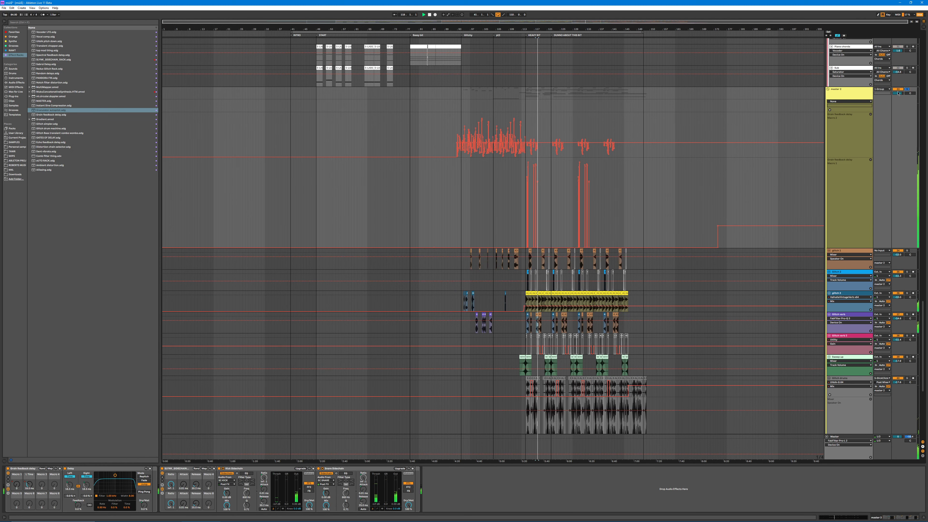
{"action": "scroll", "coordinate": [592, 319], "scroll_direction": "up", "scroll_amount": 4}
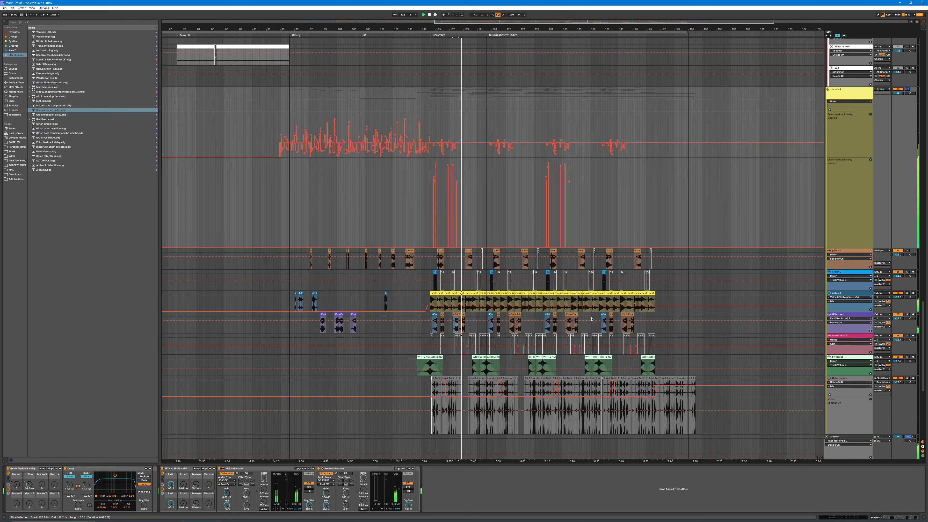
{"action": "scroll", "coordinate": [592, 319], "scroll_direction": "down", "scroll_amount": 10}
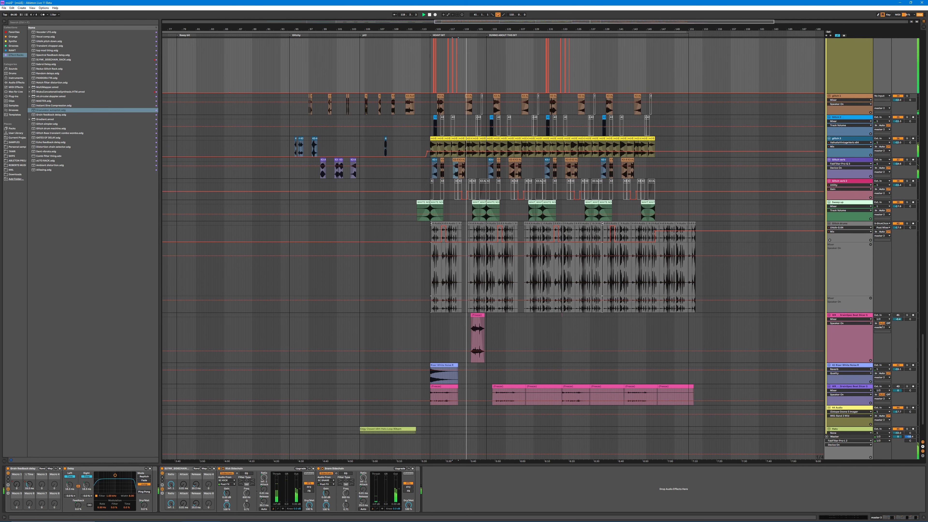
{"action": "scroll", "coordinate": [621, 310], "scroll_direction": "down", "scroll_amount": 2}
{"action": "left_click", "coordinate": [478, 289]}
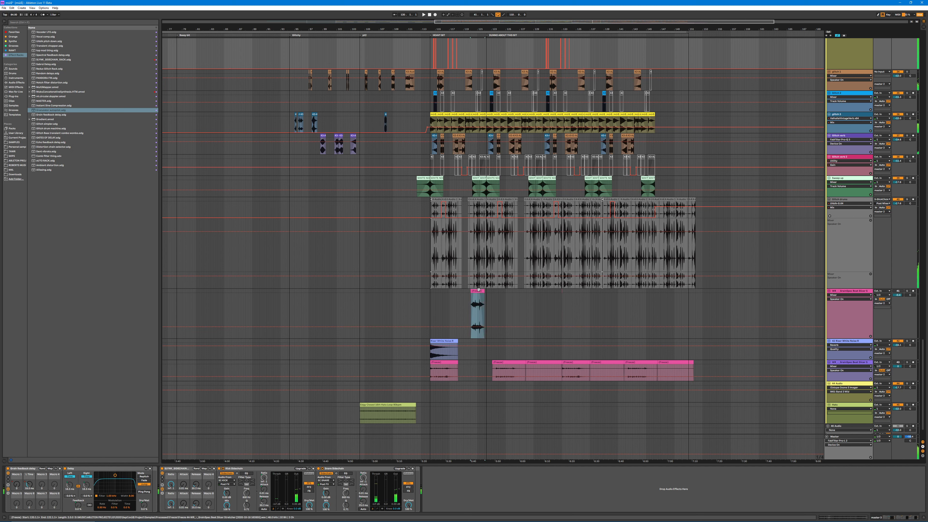
{"action": "left_click", "coordinate": [888, 305]}
{"action": "key", "text": "ctrl+space"}
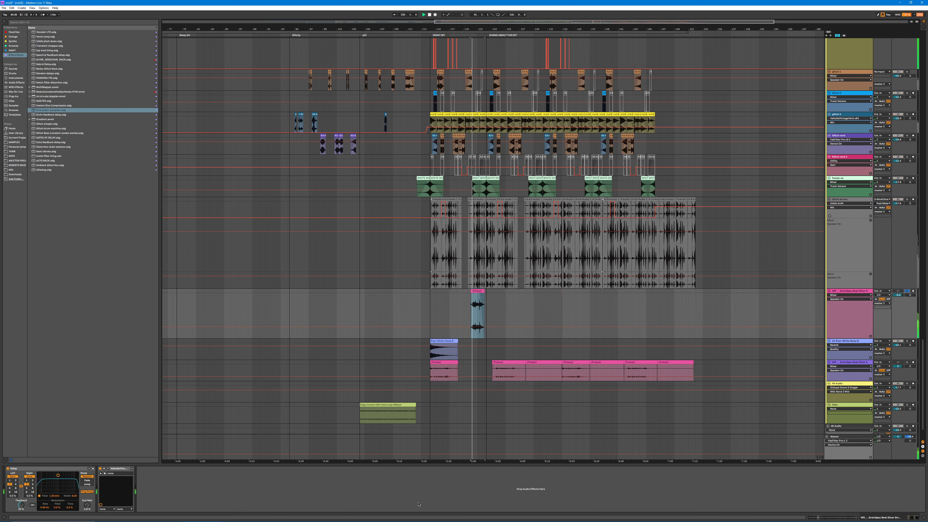
{"action": "key", "text": "shift+Tab"}
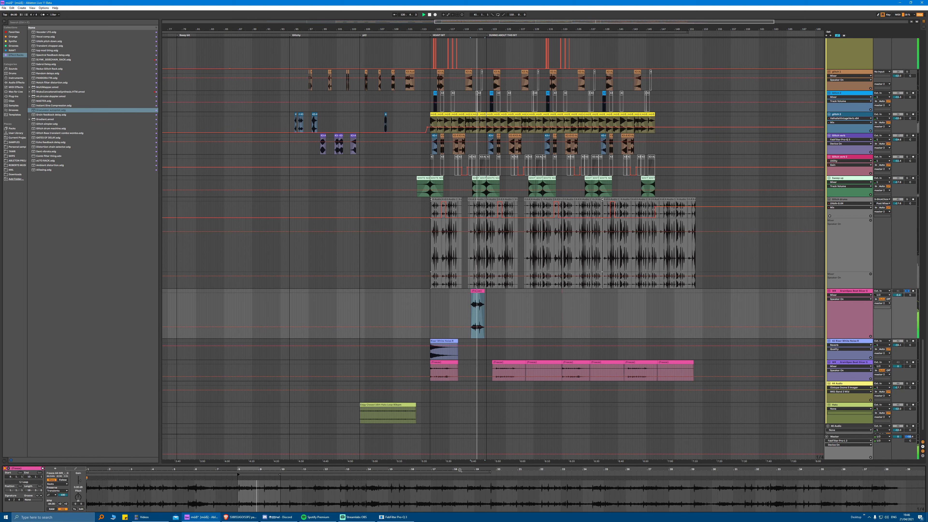
{"action": "left_click_drag", "start_coordinate": [463, 465], "coordinate": [463, 426]}
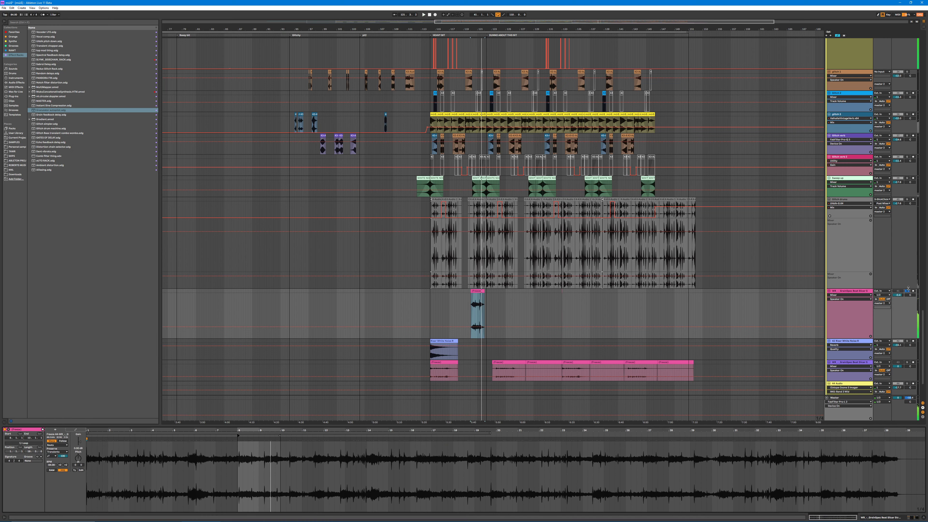
Step: Switch the solo to the purple track with the row of pink clips and play its first clip with its source waveform zoomed out
{"action": "left_click", "coordinate": [907, 290]}
{"action": "scroll", "coordinate": [507, 182], "scroll_direction": "down", "scroll_amount": 3}
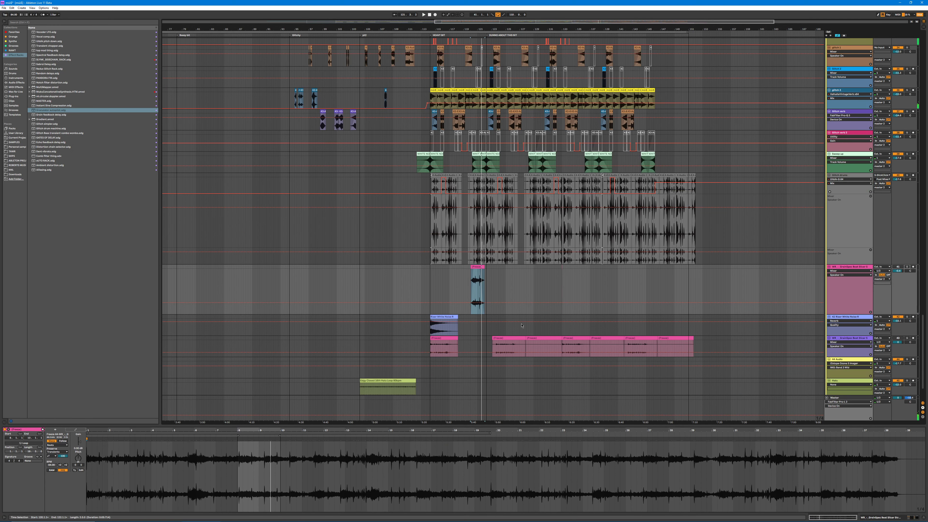
{"action": "scroll", "coordinate": [506, 183], "scroll_direction": "down", "scroll_amount": 1}
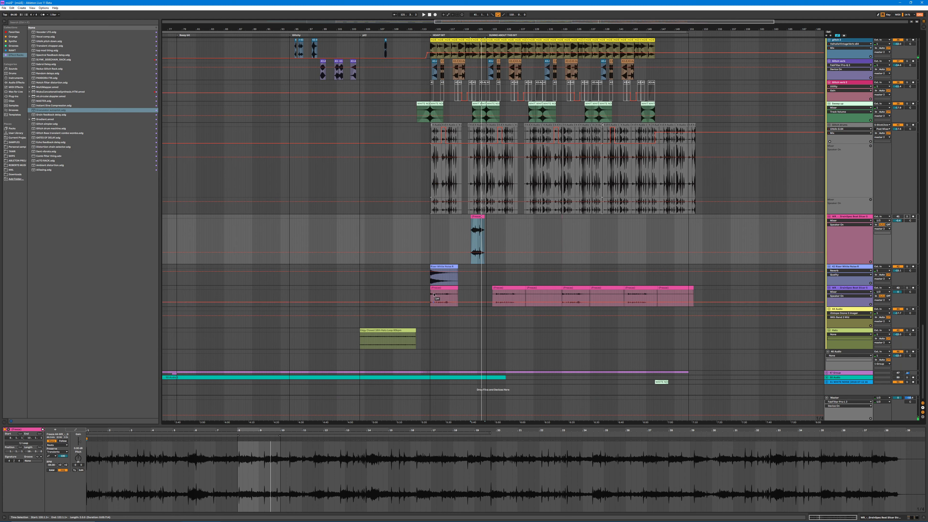
{"action": "left_click", "coordinate": [445, 289]}
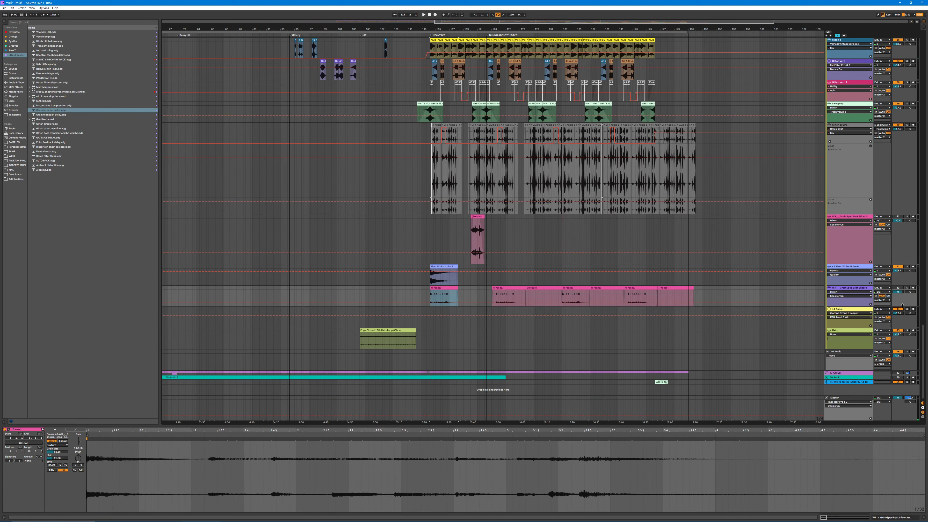
{"action": "left_click", "coordinate": [908, 288]}
{"action": "key", "text": "space"}
{"action": "left_click", "coordinate": [159, 477]}
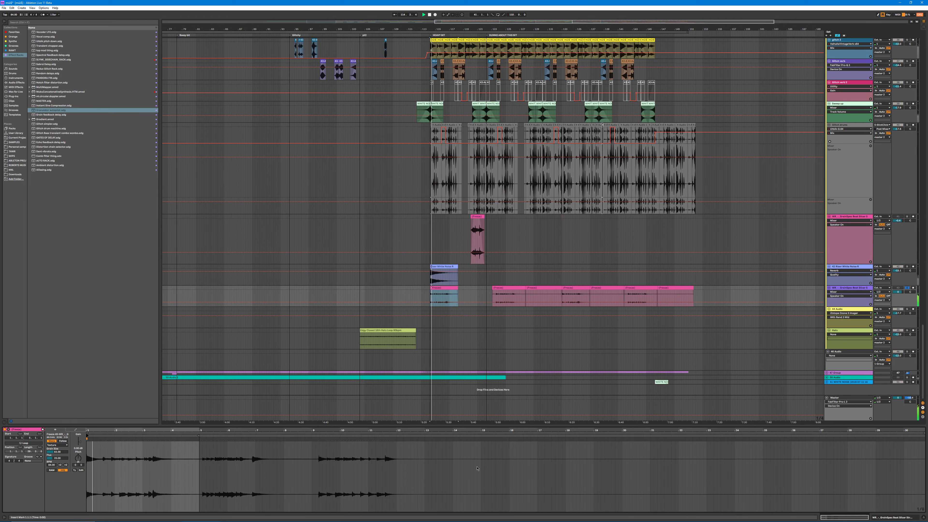
Step: Stop playback of the first pink clip and unsolo the purple track to restore the full mix
{"action": "left_click", "coordinate": [446, 293]}
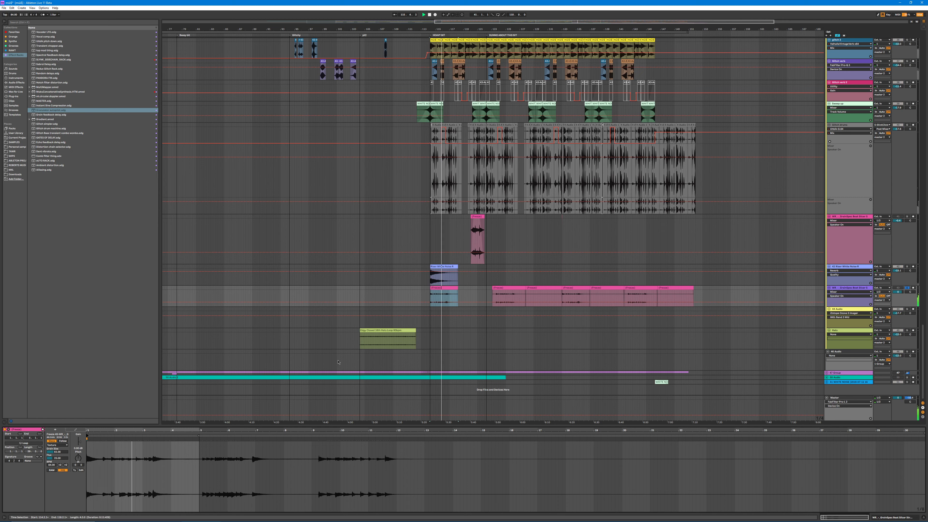
{"action": "key", "text": "ctrl+l"}
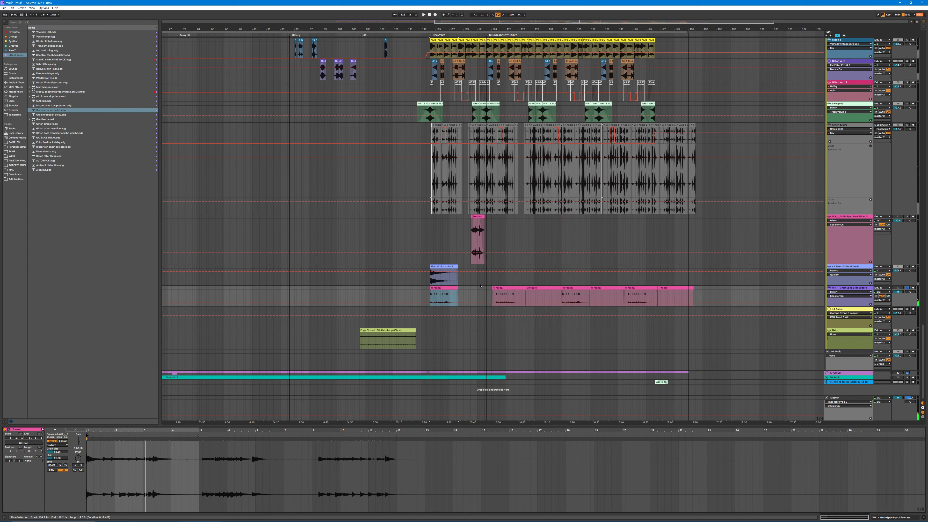
{"action": "left_click", "coordinate": [907, 288]}
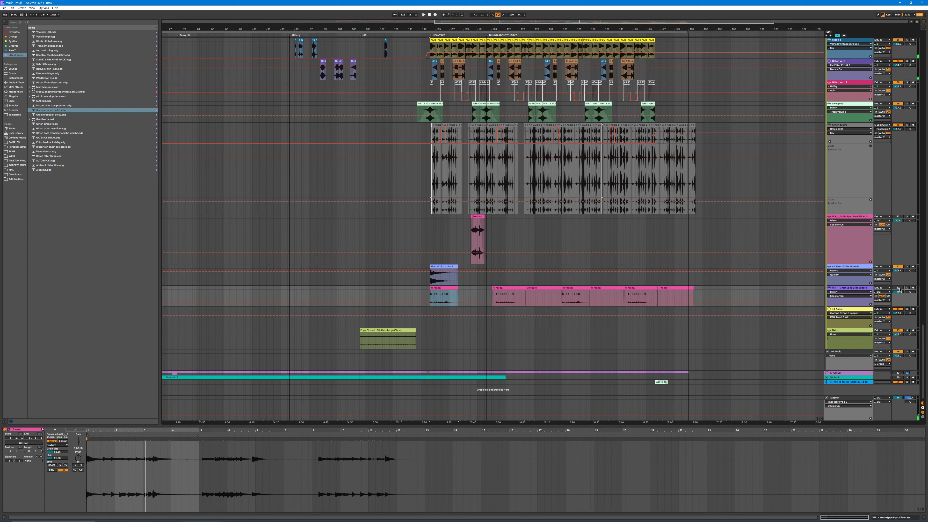
{"action": "scroll", "coordinate": [468, 288], "scroll_direction": "up", "scroll_amount": 1}
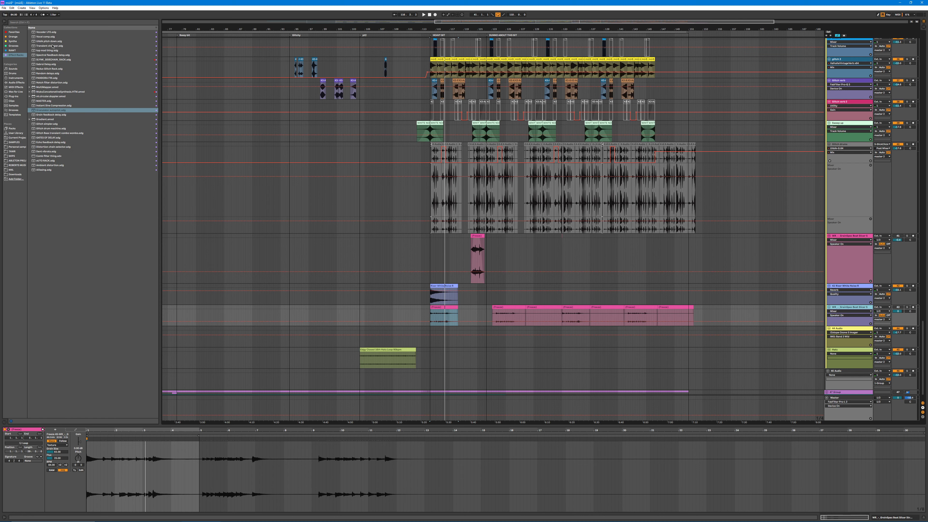
Step: Search the user device folder in the browser for "beat"
{"action": "left_click", "coordinate": [14, 169]}
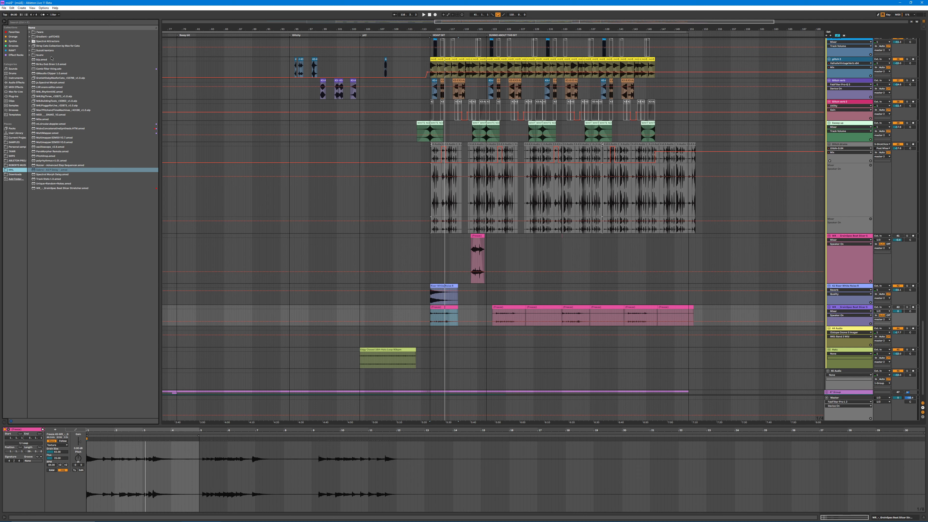
{"action": "left_click", "coordinate": [53, 22]}
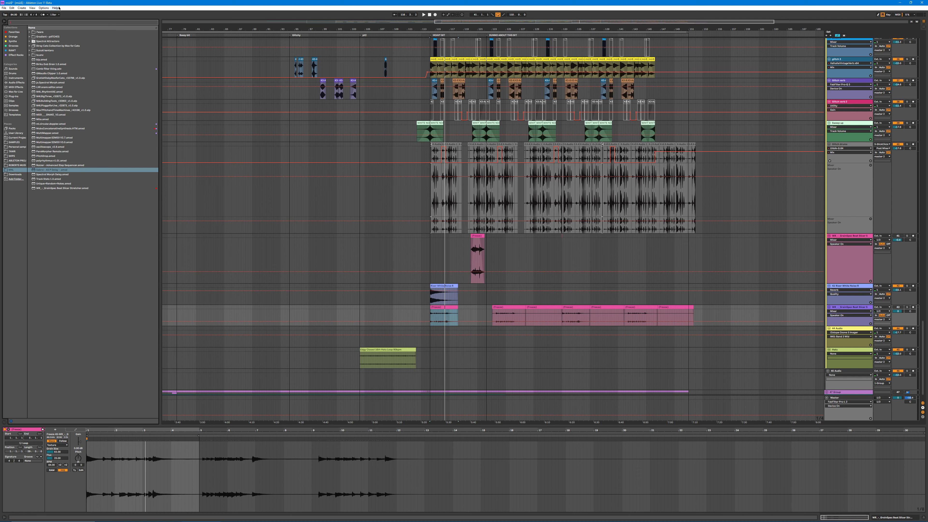
{"action": "type", "text": "beat"}
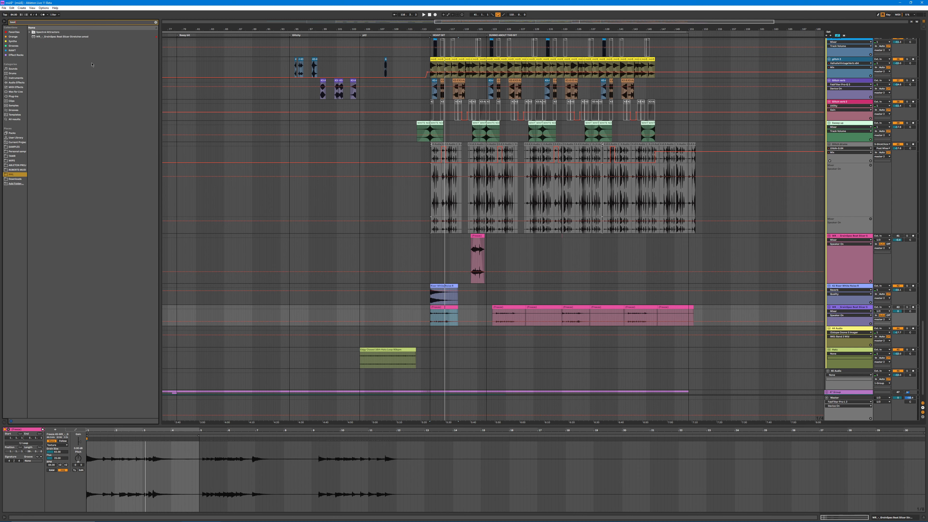
Step: Create a new MIDI track below the white noise track and load the Beat Slicer Stretcher device onto it
{"action": "left_click_drag", "start_coordinate": [62, 36], "coordinate": [524, 374]}
{"action": "left_click_drag", "start_coordinate": [674, 363], "coordinate": [665, 336]}
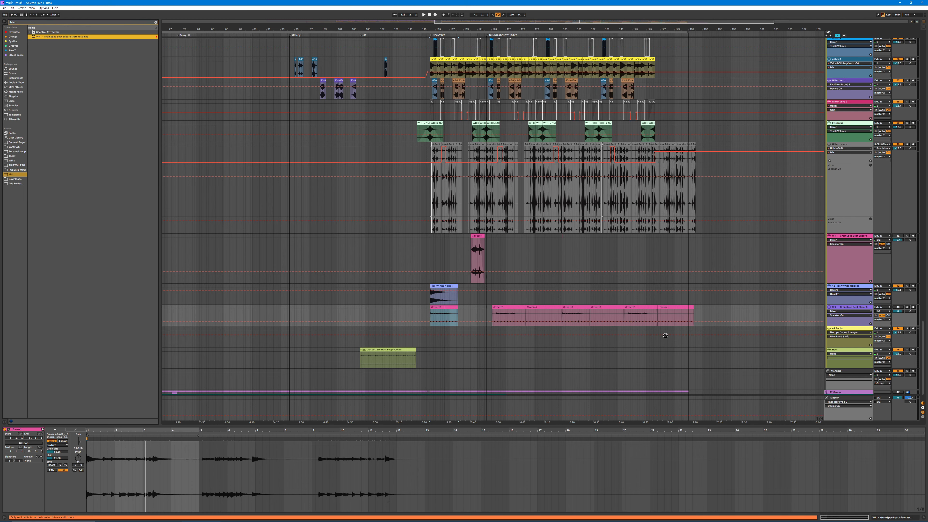
{"action": "left_click_drag", "start_coordinate": [833, 295], "coordinate": [847, 287]}
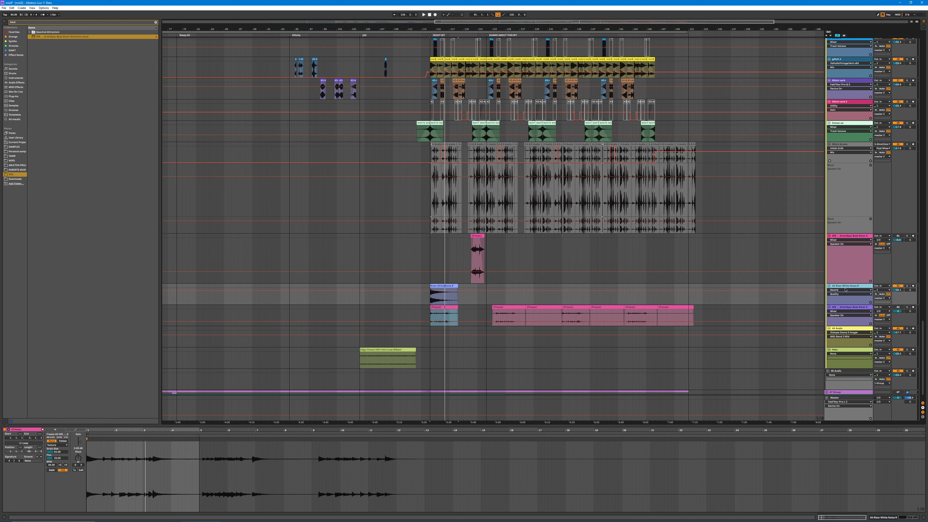
{"action": "key", "text": "ctrl+shift+t"}
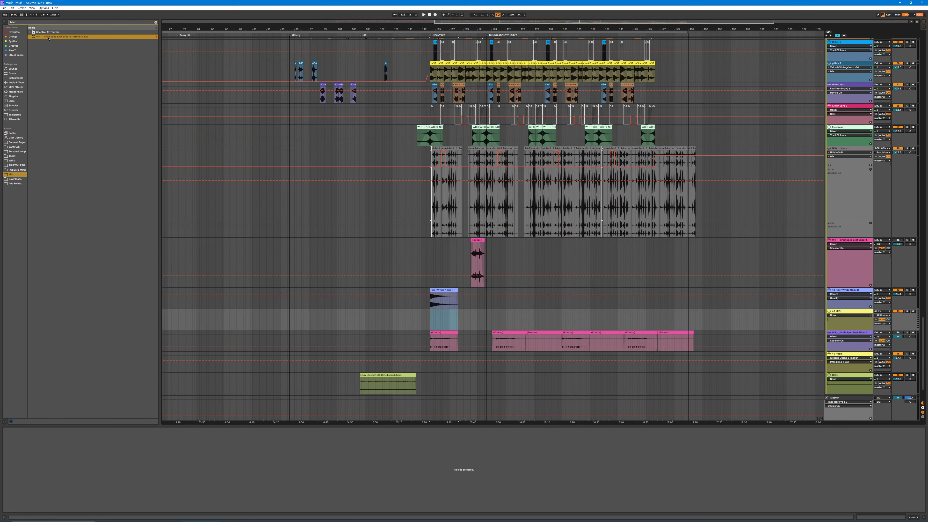
{"action": "left_click_drag", "start_coordinate": [48, 37], "coordinate": [500, 318]}
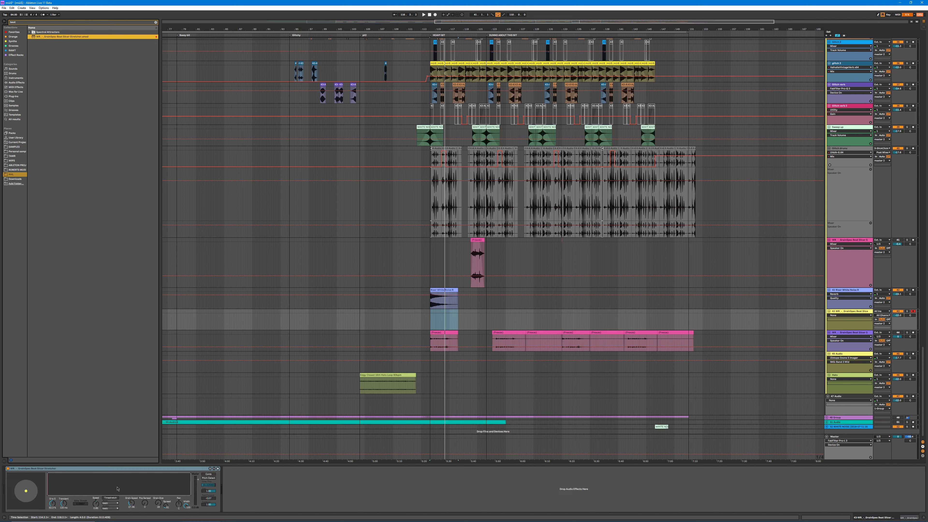
Step: Try out the Beat Slicer Stretcher's round pad, knobs and option switches, and delete its temporary track
{"action": "left_click", "coordinate": [91, 486]}
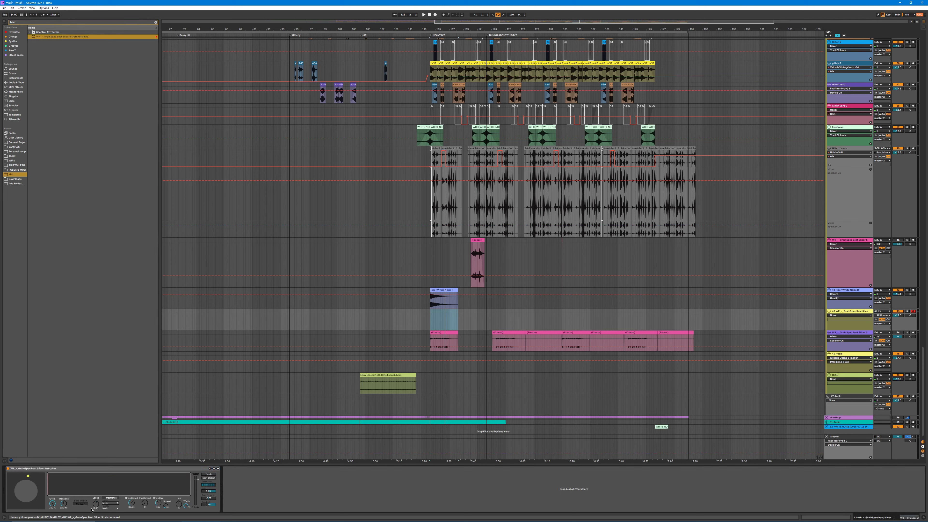
{"action": "left_click_drag", "start_coordinate": [52, 506], "coordinate": [52, 513]}
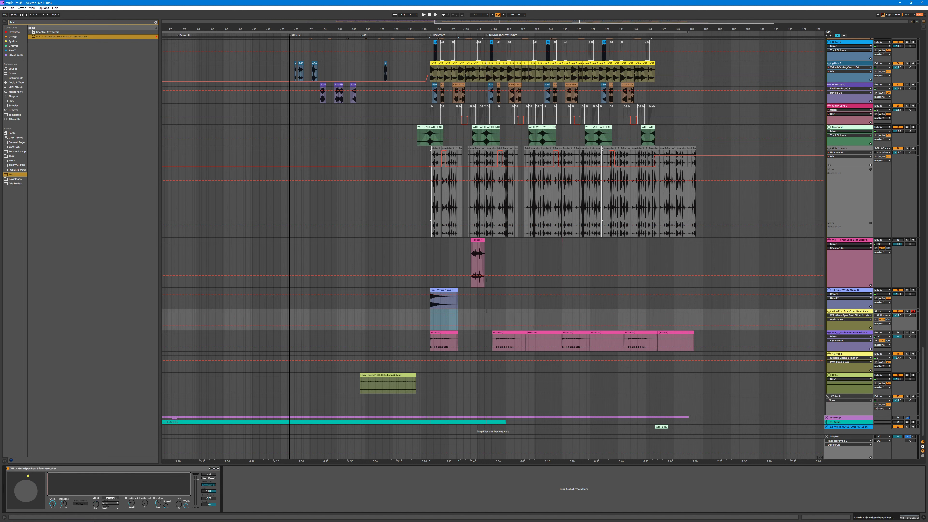
{"action": "left_click_drag", "start_coordinate": [55, 508], "coordinate": [52, 510]}
{"action": "left_click", "coordinate": [108, 498]}
{"action": "left_click_drag", "start_coordinate": [80, 505], "coordinate": [79, 502]}
{"action": "left_click", "coordinate": [68, 491]}
{"action": "left_click_drag", "start_coordinate": [81, 507], "coordinate": [81, 504]}
{"action": "left_click", "coordinate": [28, 488]}
{"action": "left_click_drag", "start_coordinate": [34, 499], "coordinate": [30, 497]}
{"action": "left_click_drag", "start_coordinate": [161, 499], "coordinate": [161, 486]}
{"action": "left_click", "coordinate": [209, 478]}
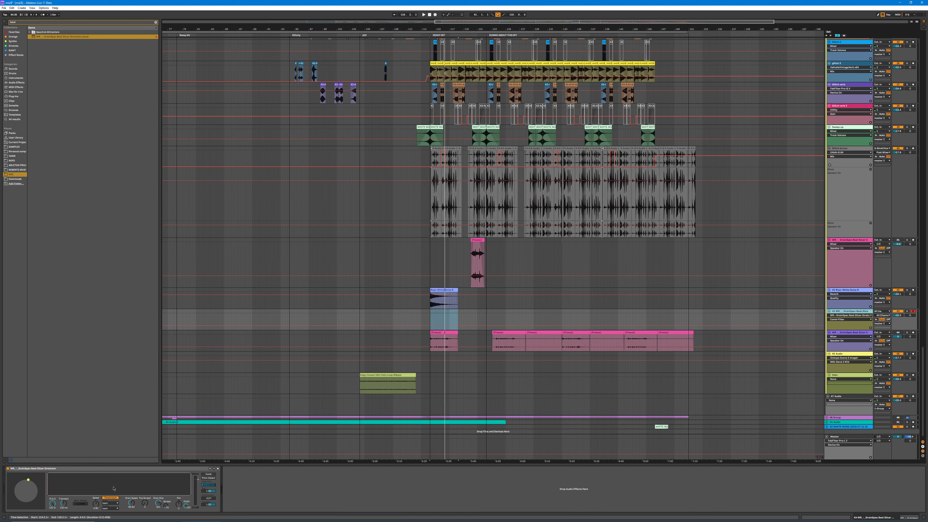
{"action": "key", "text": "Delete"}
Step: Examine the drum group's feedback delay automation, including the lane of the first rack's L Time macro
{"action": "scroll", "coordinate": [446, 298], "scroll_direction": "up", "scroll_amount": 2}
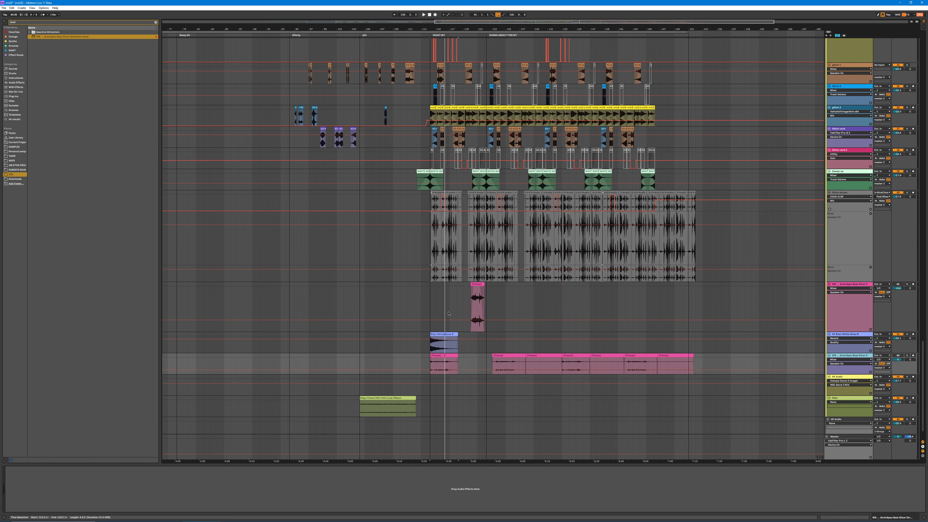
{"action": "scroll", "coordinate": [913, 349], "scroll_direction": "up", "scroll_amount": 2}
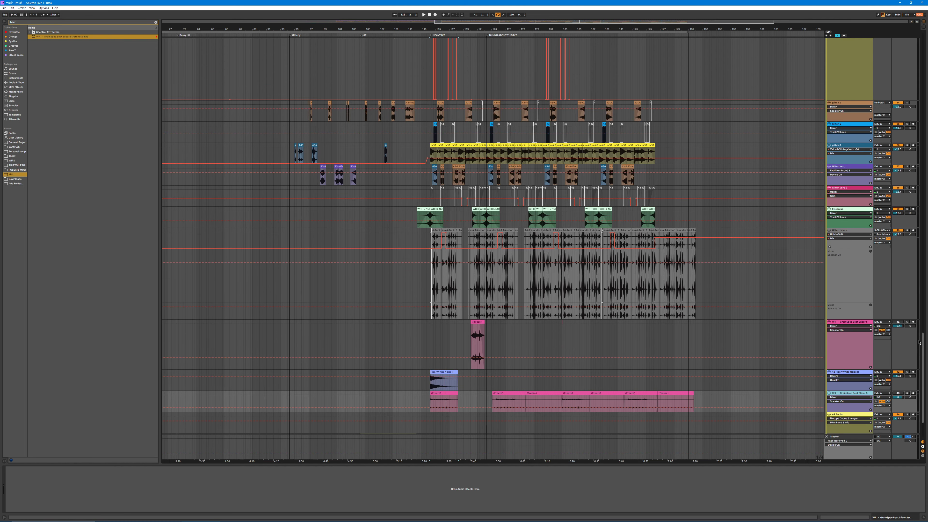
{"action": "scroll", "coordinate": [910, 349], "scroll_direction": "up", "scroll_amount": 15}
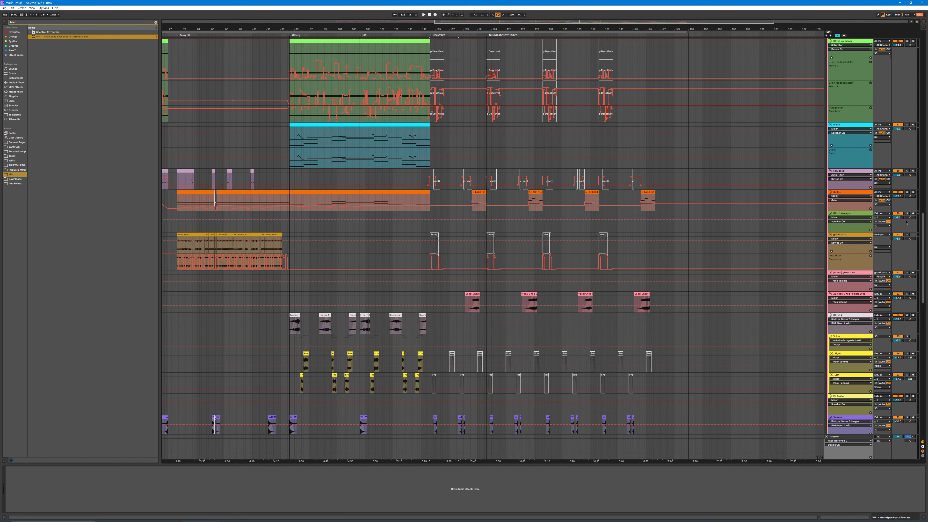
{"action": "left_click_drag", "start_coordinate": [457, 27], "coordinate": [372, 48]}
{"action": "left_click_drag", "start_coordinate": [925, 231], "coordinate": [926, 107]}
{"action": "left_click", "coordinate": [832, 111]}
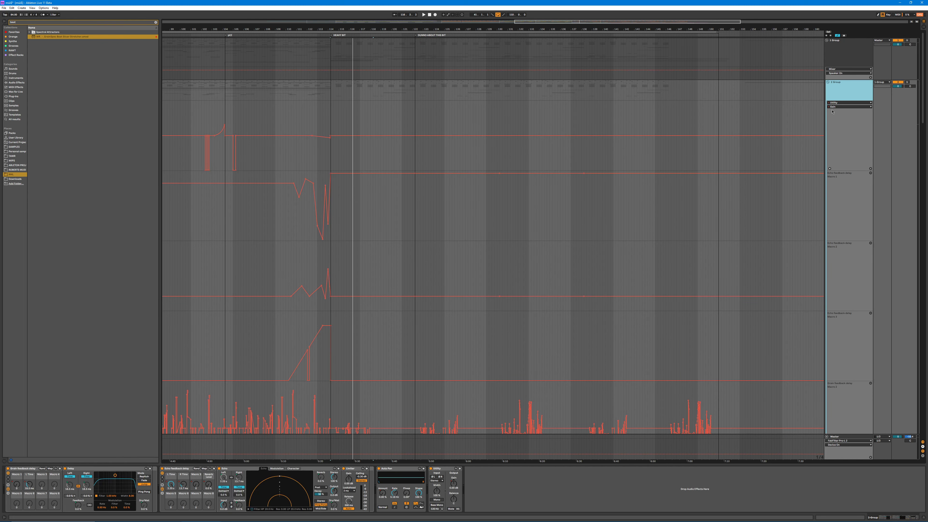
{"action": "left_click", "coordinate": [31, 488]}
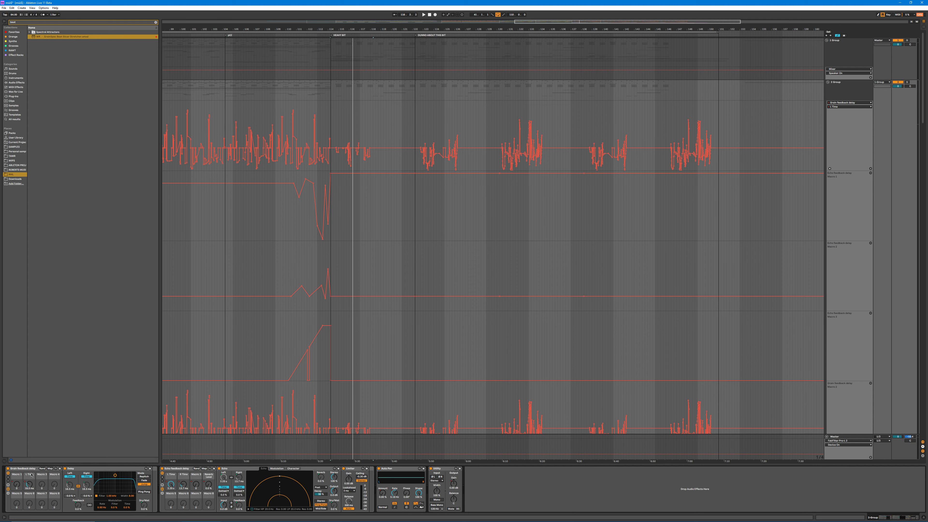
{"action": "scroll", "coordinate": [917, 315], "scroll_direction": "down", "scroll_amount": 5}
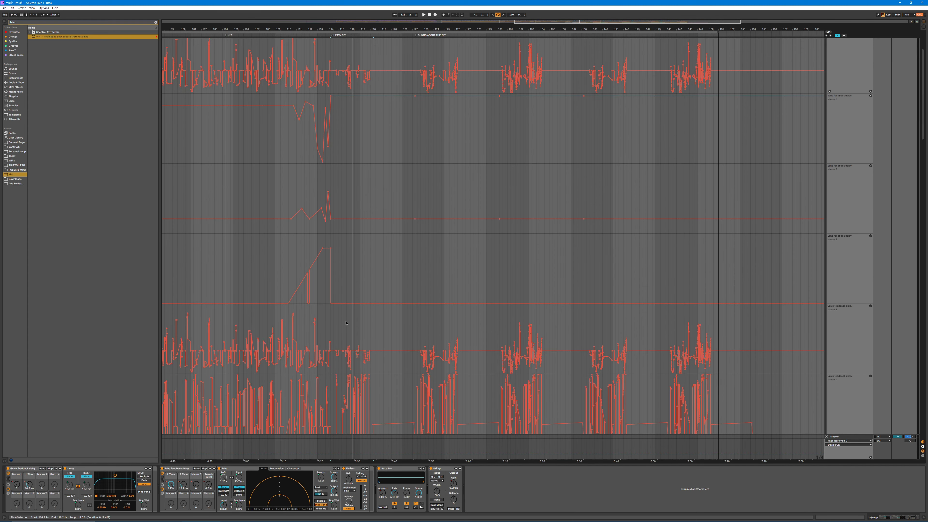
{"action": "mouse_move", "coordinate": [923, 138]}
{"action": "left_mouse_down"}
{"action": "mouse_move", "coordinate": [922, 149]}
{"action": "mouse_move", "coordinate": [923, 140]}
{"action": "left_mouse_up"}
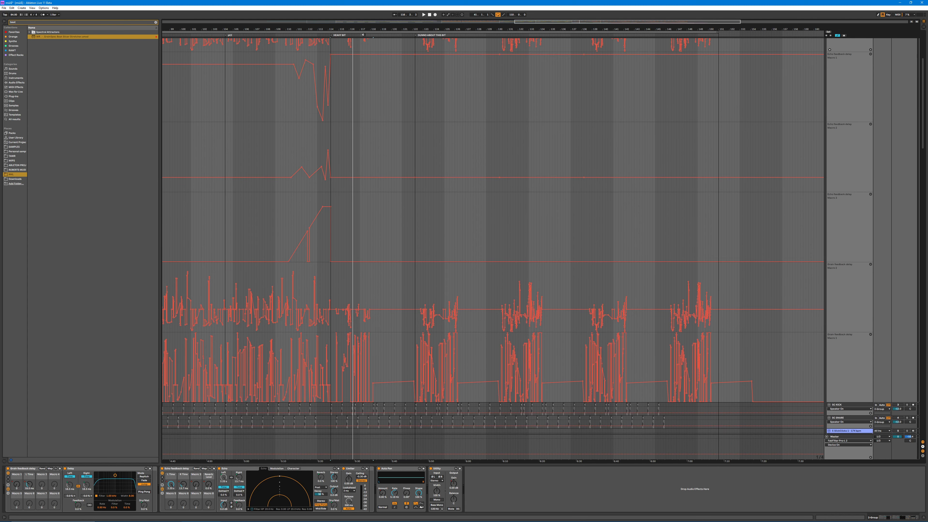
Step: Play the heavy bit with both feedback delay racks bypassed, switch both racks back on during playback, and stop
{"action": "key", "text": "space"}
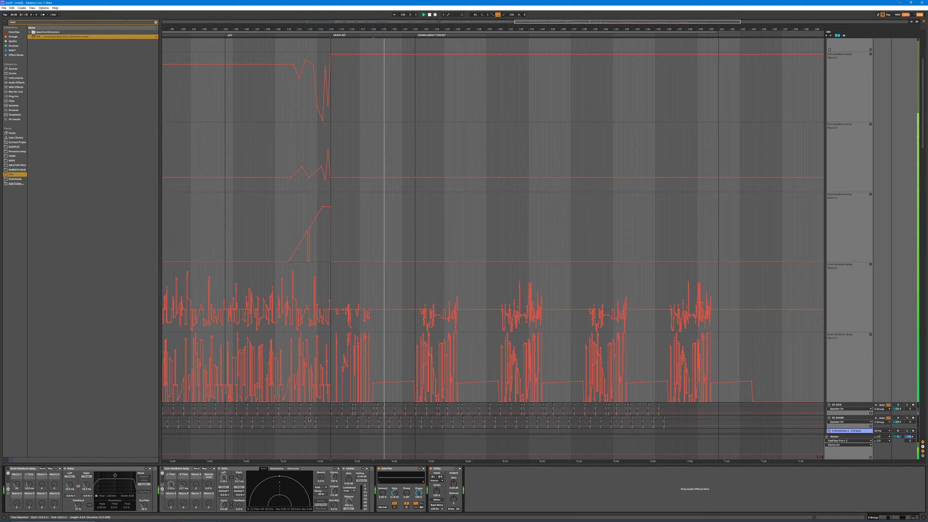
{"action": "left_click", "coordinate": [345, 44]}
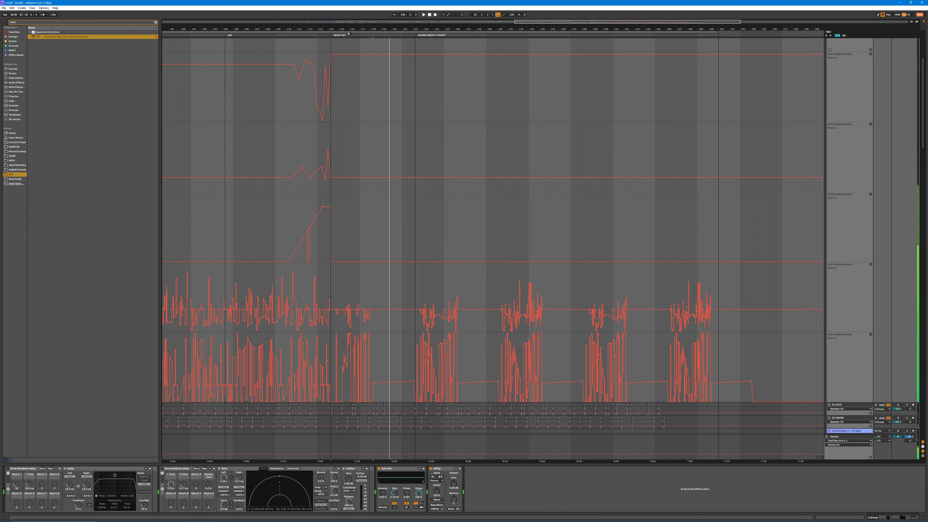
{"action": "left_click", "coordinate": [8, 468]}
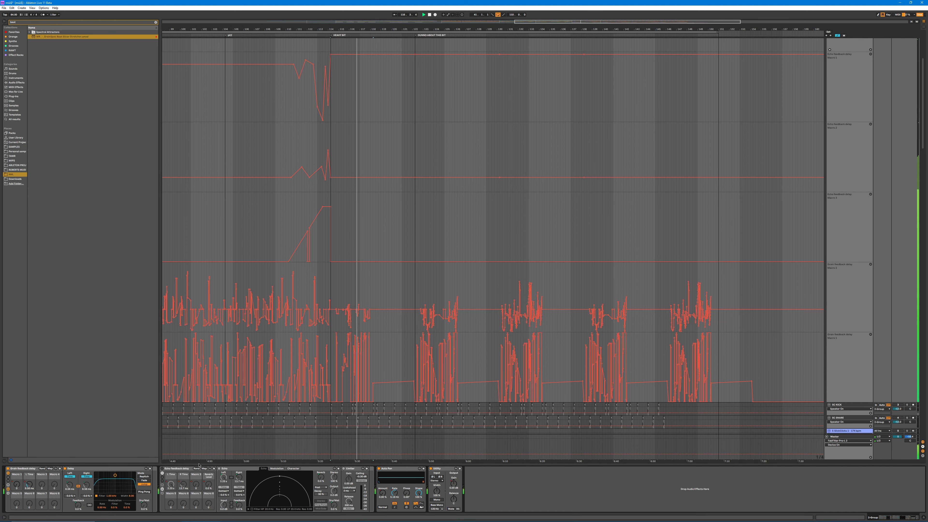
{"action": "left_click", "coordinate": [162, 469]}
{"action": "key", "text": "space"}
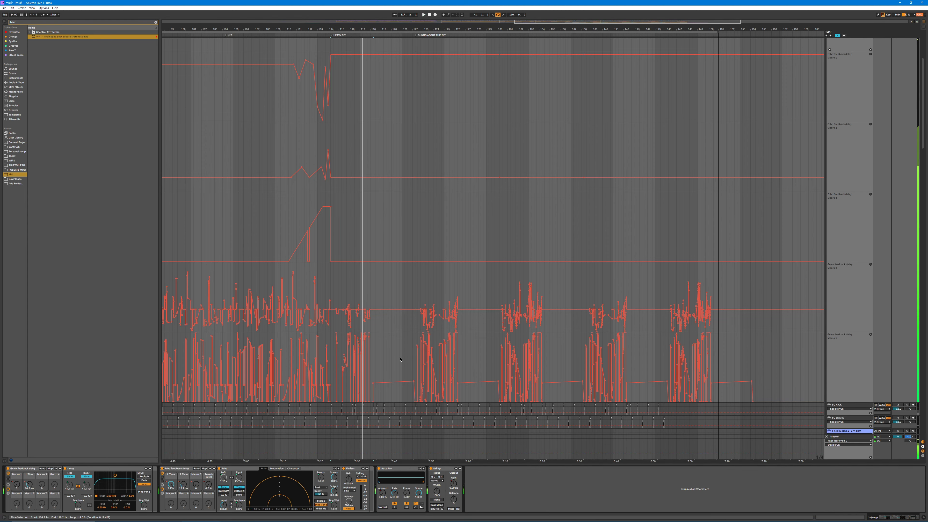
Step: Play the closing glitches of the first heavy bit phrase with the first feedback delay rack bypassed, and restore the rack
{"action": "scroll", "coordinate": [429, 387], "scroll_direction": "down", "scroll_amount": 2}
{"action": "left_click_drag", "start_coordinate": [364, 29], "coordinate": [363, 65]}
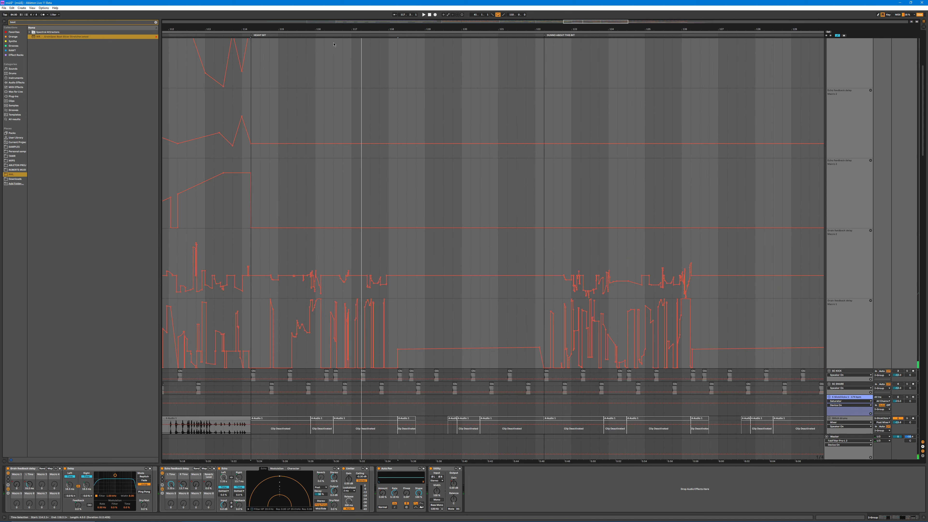
{"action": "left_click", "coordinate": [333, 36]}
{"action": "left_click", "coordinate": [8, 469]}
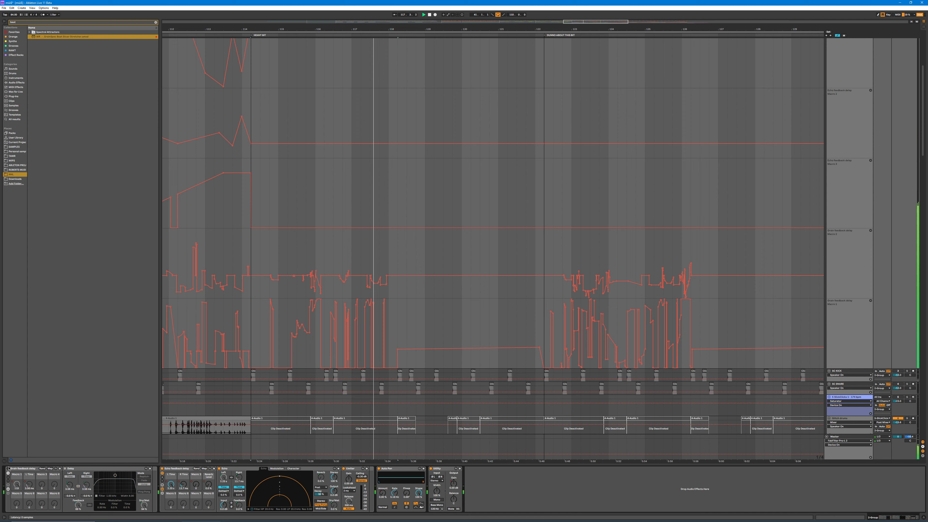
{"action": "key", "text": "ctrl+z"}
{"action": "key", "text": "space"}
Step: Audition the second blue audio clip on the track below the main kick in solo, and return to the full mix
{"action": "scroll", "coordinate": [374, 189], "scroll_direction": "down", "scroll_amount": 3}
{"action": "scroll", "coordinate": [373, 190], "scroll_direction": "down", "scroll_amount": 12}
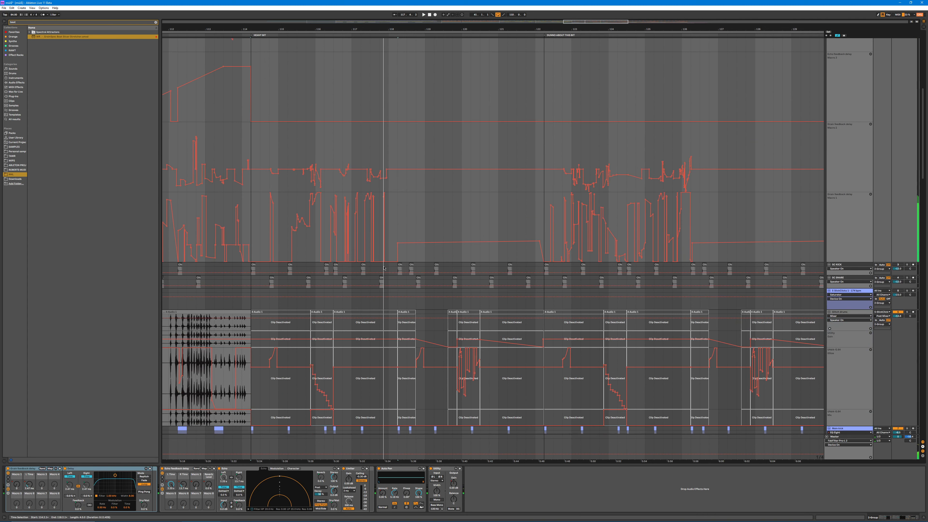
{"action": "scroll", "coordinate": [324, 270], "scroll_direction": "down", "scroll_amount": 2}
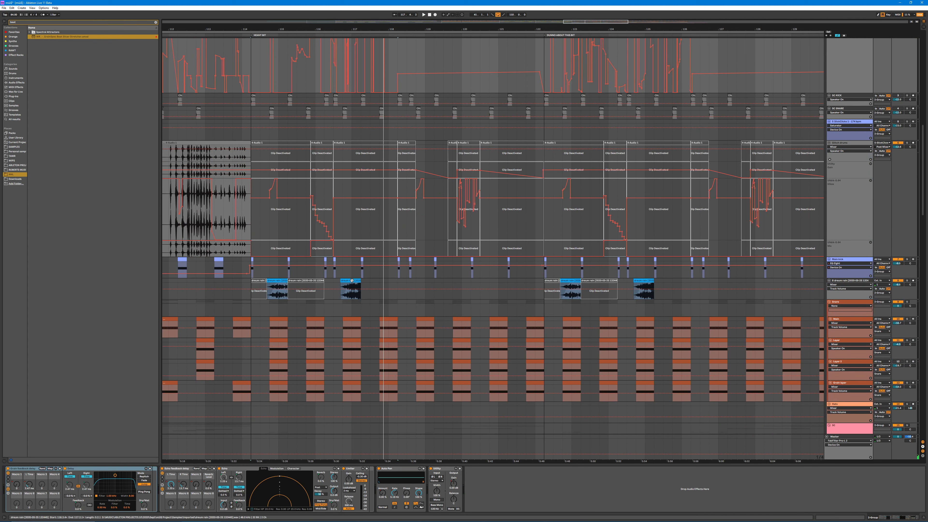
{"action": "left_click", "coordinate": [347, 288]}
{"action": "key", "text": "space"}
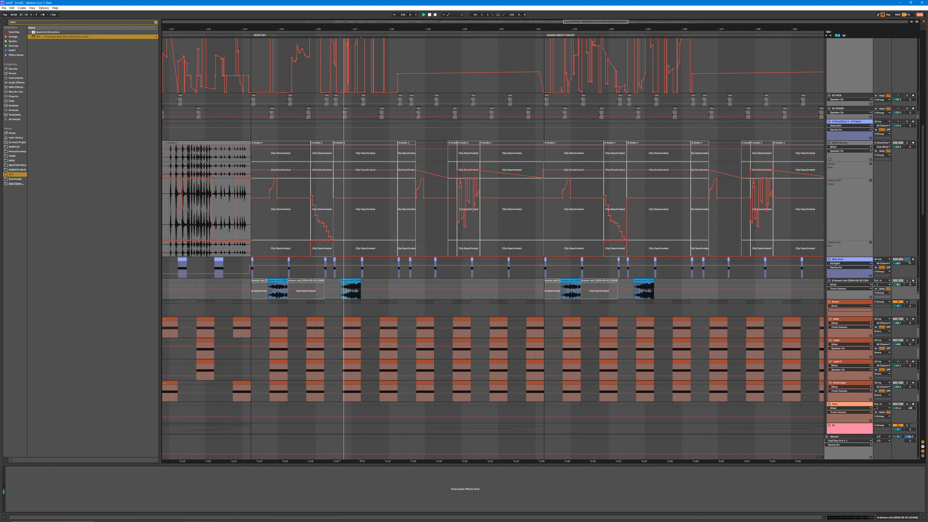
{"action": "left_click", "coordinate": [906, 281]}
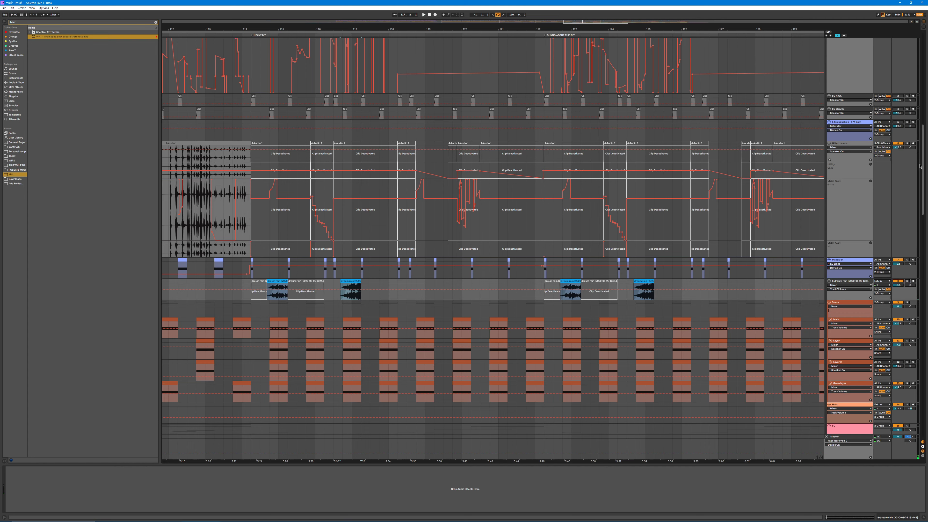
Step: Fit the whole arrangement to the view and look over the tracks and automation from the glitch parts back to the drums
{"action": "scroll", "coordinate": [876, 266], "scroll_direction": "down", "scroll_amount": 10}
{"action": "key", "text": "w"}
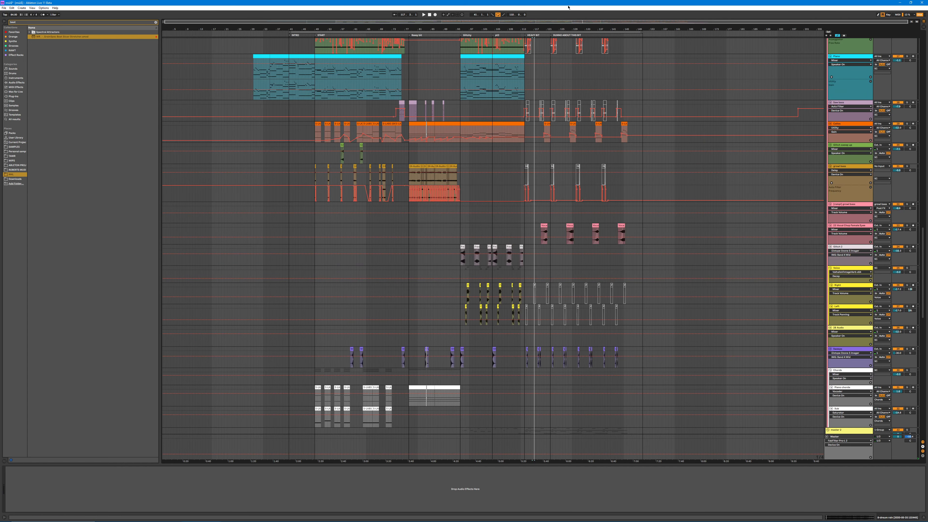
{"action": "left_click_drag", "start_coordinate": [573, 28], "coordinate": [550, 32]}
{"action": "scroll", "coordinate": [621, 189], "scroll_direction": "down", "scroll_amount": 5}
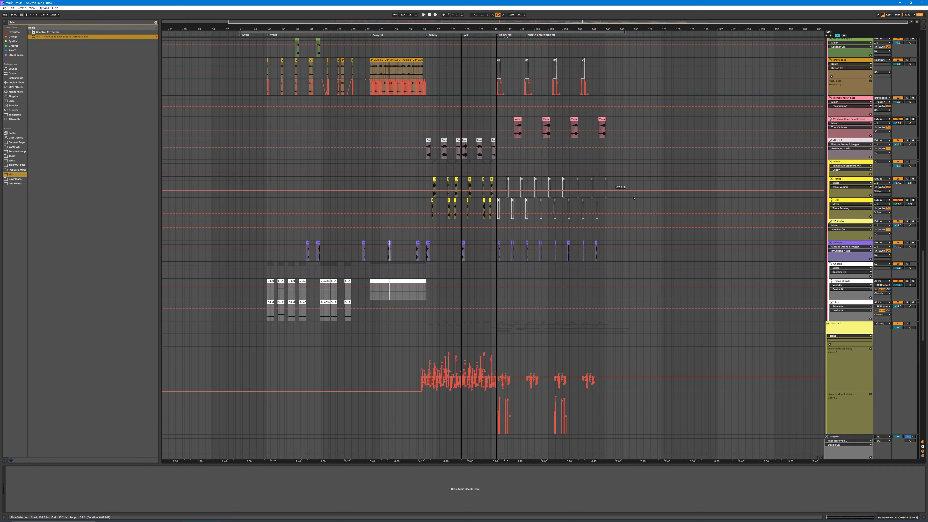
{"action": "scroll", "coordinate": [639, 202], "scroll_direction": "down", "scroll_amount": 8}
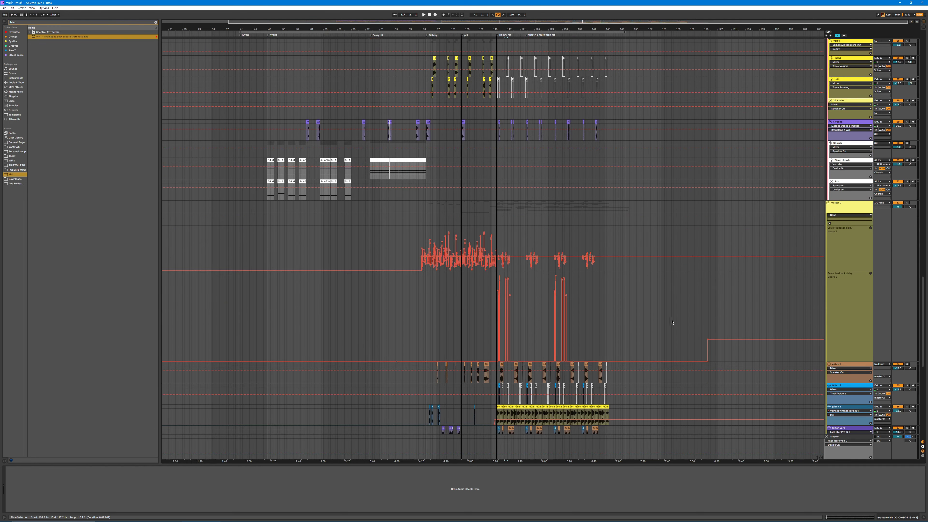
{"action": "left_click_drag", "start_coordinate": [923, 313], "coordinate": [892, 224]}
{"action": "scroll", "coordinate": [891, 224], "scroll_direction": "up", "scroll_amount": 15}
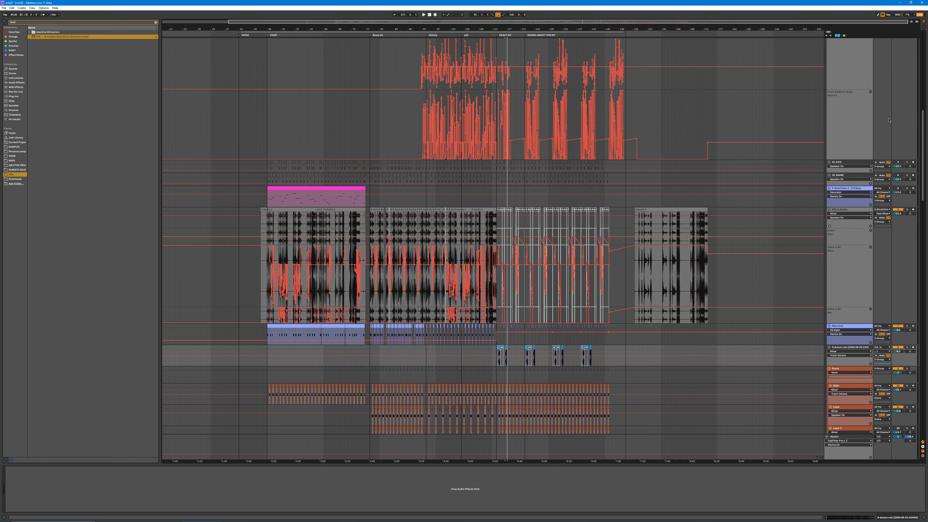
Step: Hide the automation lanes and look over the clip layout of the drum, melody, bass and glitch tracks
{"action": "scroll", "coordinate": [531, 260], "scroll_direction": "down", "scroll_amount": 3}
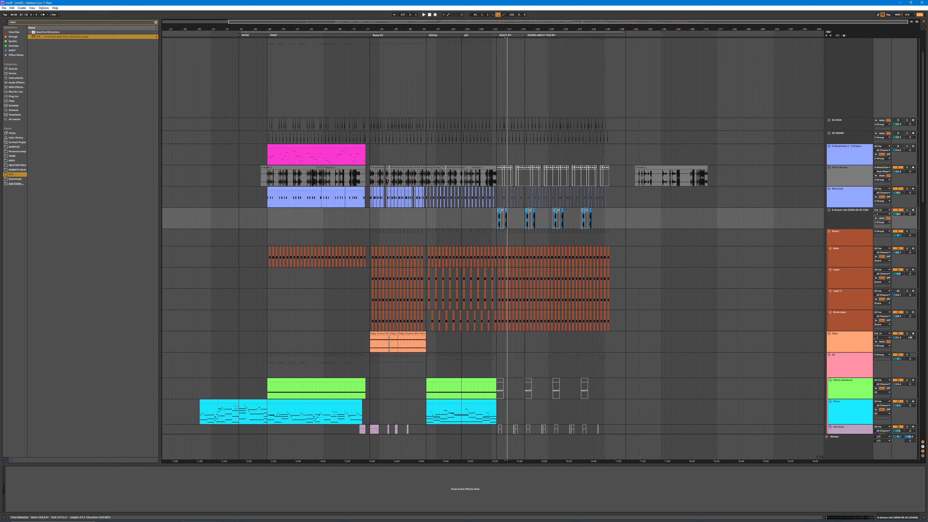
{"action": "left_click_drag", "start_coordinate": [399, 25], "coordinate": [428, 58]}
{"action": "scroll", "coordinate": [466, 189], "scroll_direction": "down", "scroll_amount": 10}
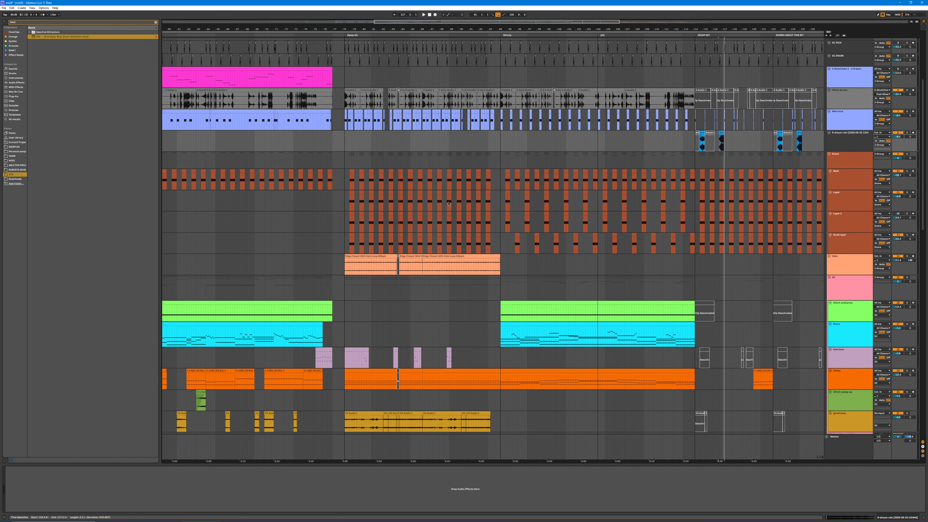
{"action": "scroll", "coordinate": [466, 188], "scroll_direction": "down", "scroll_amount": 4}
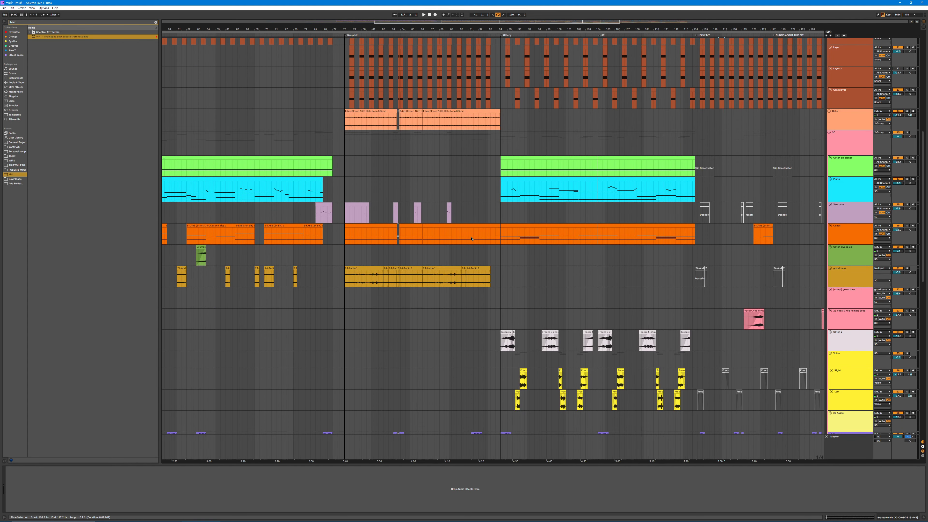
{"action": "scroll", "coordinate": [582, 315], "scroll_direction": "down", "scroll_amount": 3}
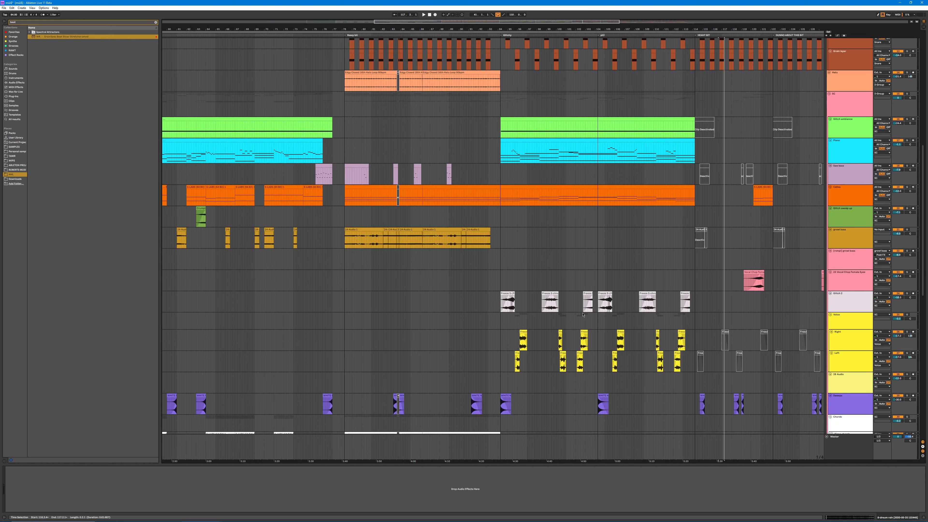
Step: Copy the first clip of the yellow Right track to the empty stretch before it, extend it, and toggle warping off and on, keeping the timing
{"action": "double_click", "coordinate": [522, 333]}
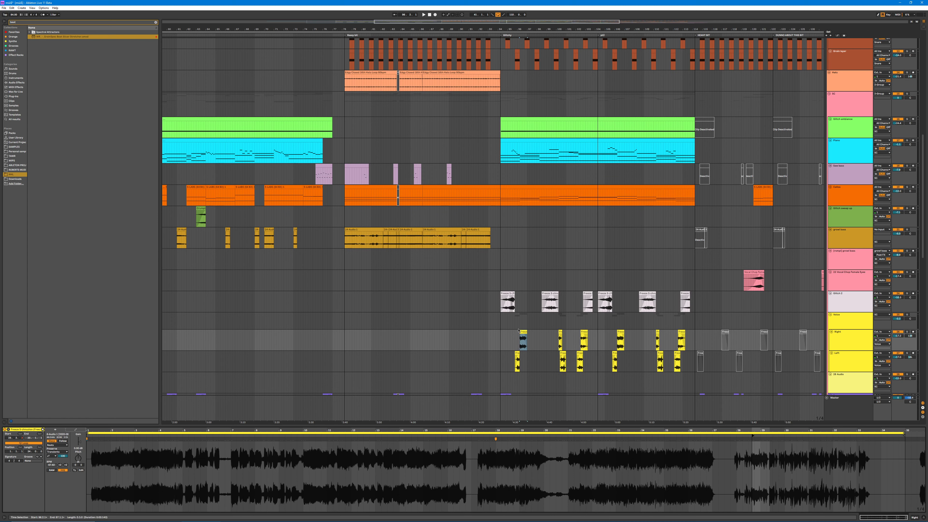
{"action": "left_click_drag", "start_coordinate": [525, 331], "coordinate": [427, 331]}
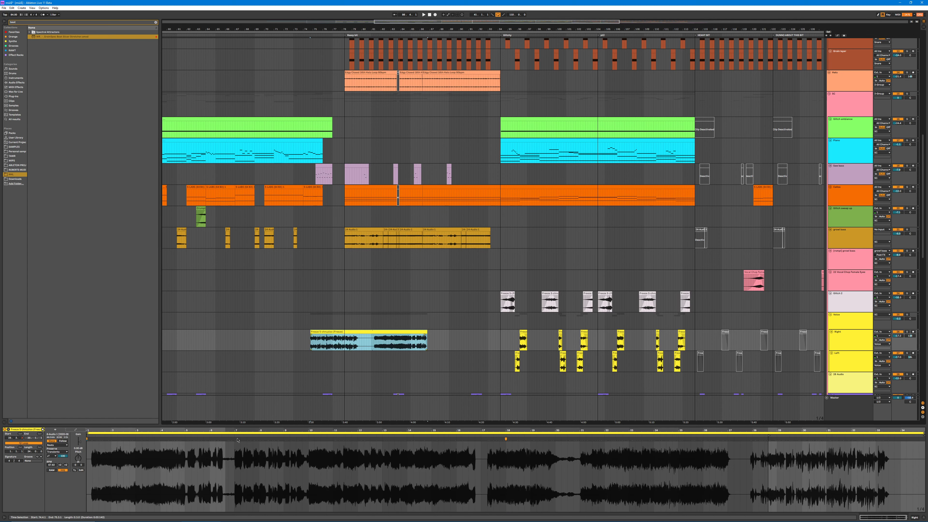
{"action": "left_click", "coordinate": [51, 441]}
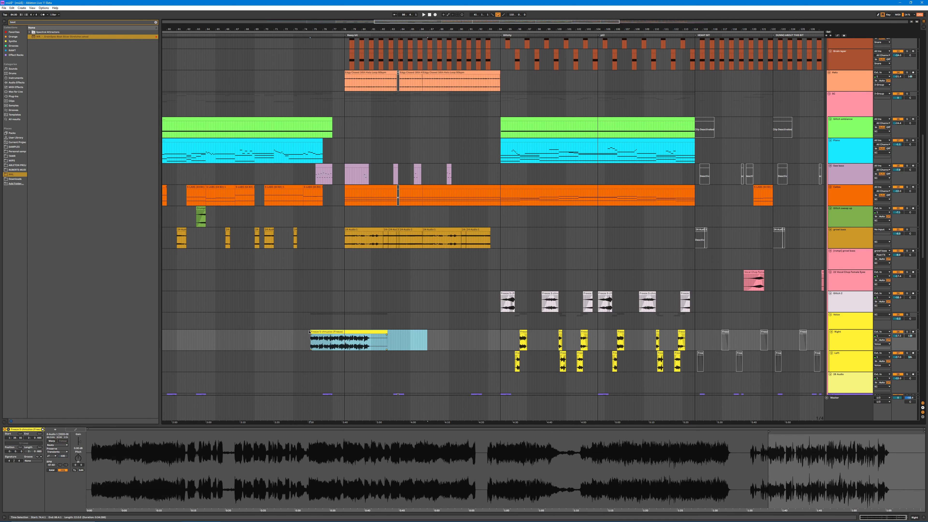
{"action": "left_click_drag", "start_coordinate": [310, 331], "coordinate": [295, 331]}
{"action": "left_click", "coordinate": [52, 441]}
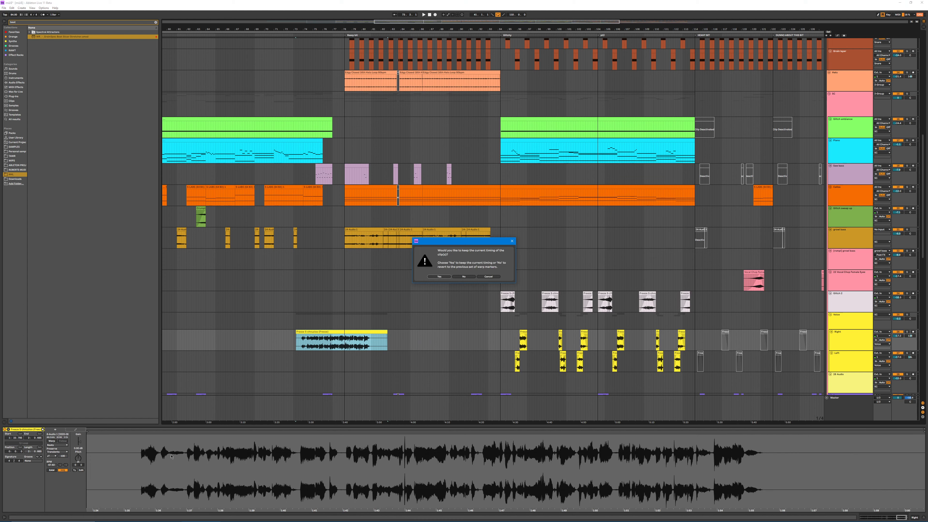
{"action": "left_click", "coordinate": [438, 277]}
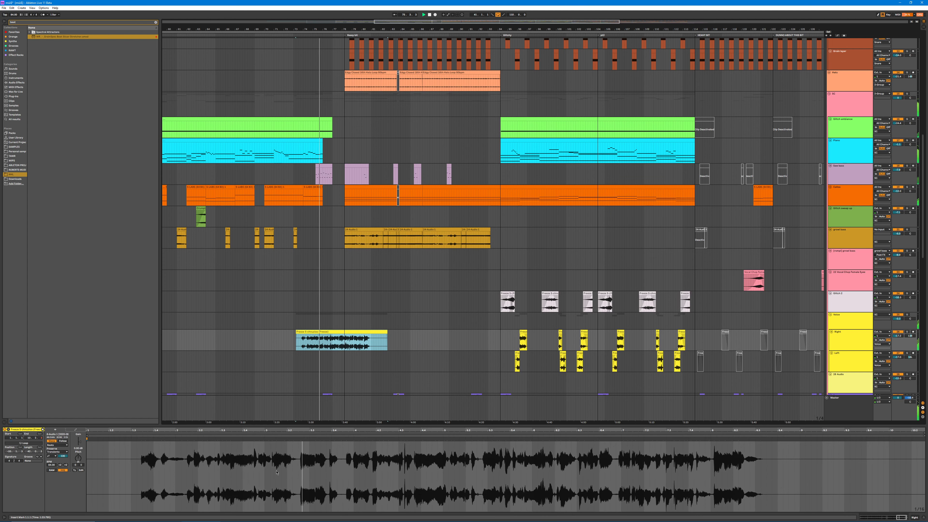
Step: Turn on looping for the copied clip on the Right track and trim it to a short slice
{"action": "left_click_drag", "start_coordinate": [231, 460], "coordinate": [283, 460]}
{"action": "key", "text": "ctrl+a"}
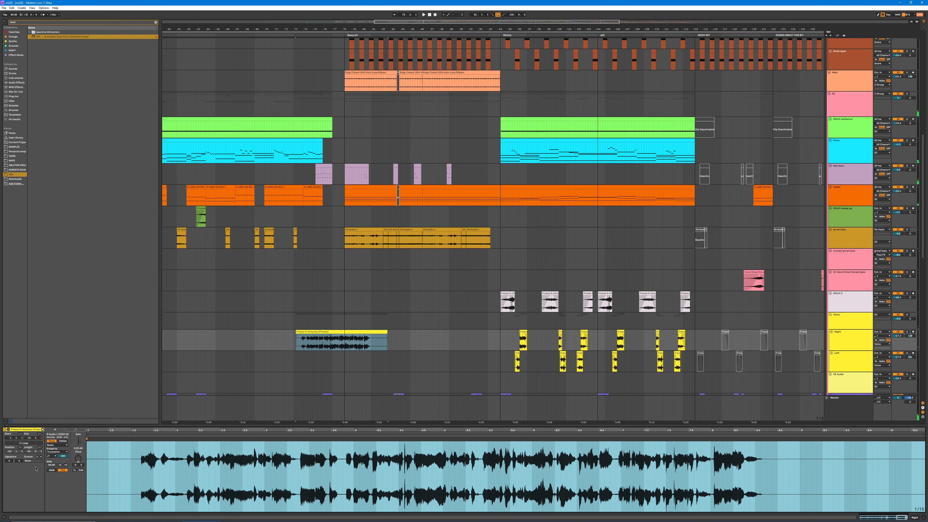
{"action": "left_click", "coordinate": [39, 445]}
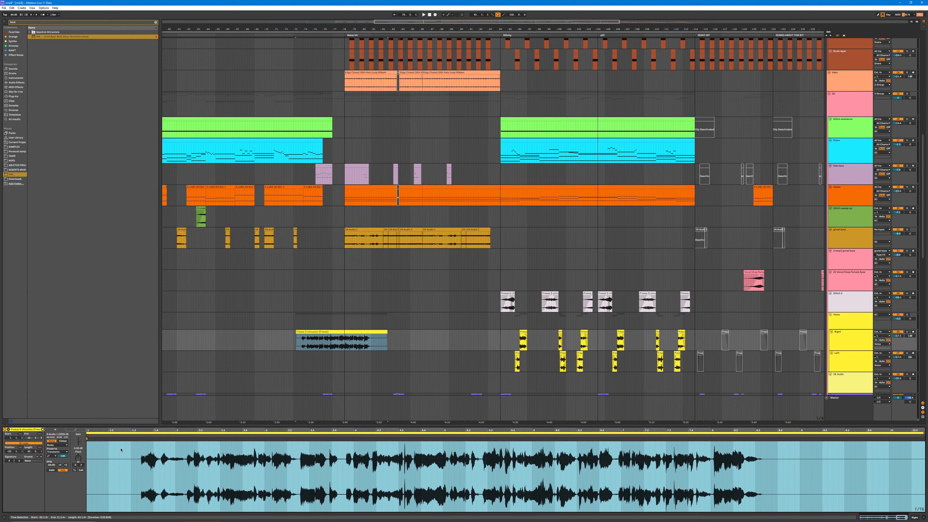
{"action": "left_click_drag", "start_coordinate": [386, 334], "coordinate": [317, 332]}
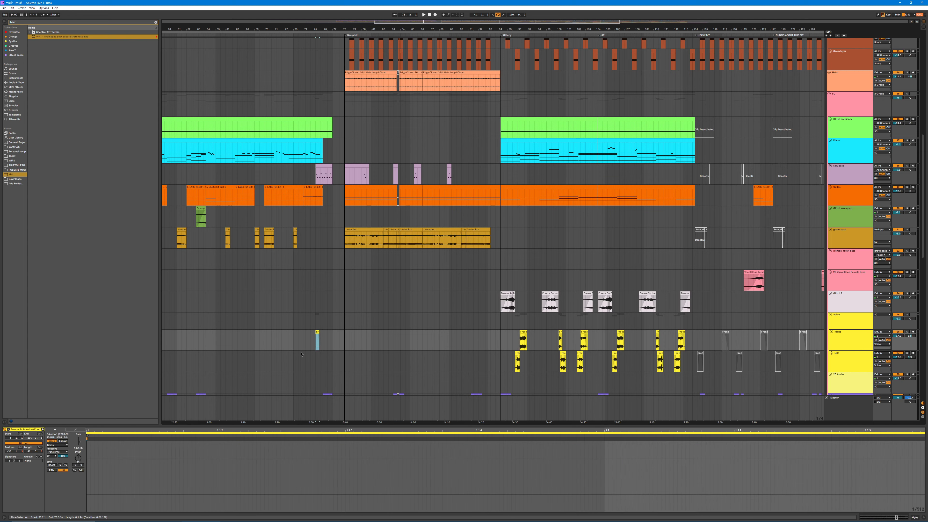
Step: Shift the short slice to an earlier part of its source recording to audition it, and delete the slice
{"action": "left_click_drag", "start_coordinate": [114, 430], "coordinate": [114, 402]}
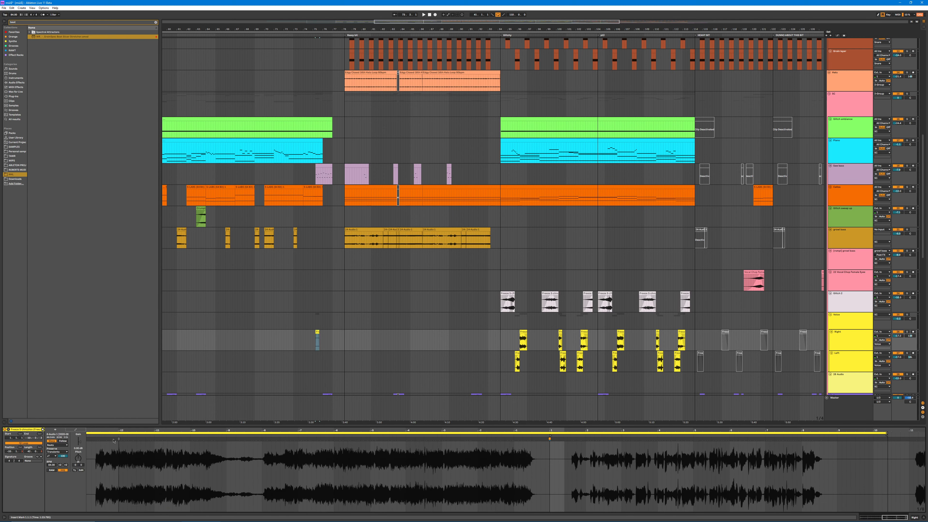
{"action": "left_click_drag", "start_coordinate": [551, 436], "coordinate": [339, 451]}
{"action": "key", "text": "space"}
{"action": "left_click", "coordinate": [318, 339]}
{"action": "key", "text": "ctrl+l"}
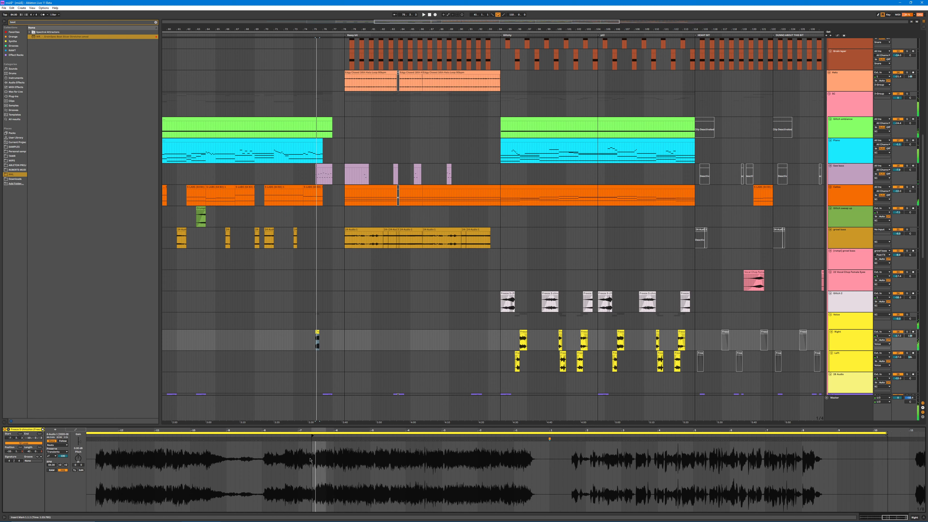
{"action": "double_click", "coordinate": [317, 332]}
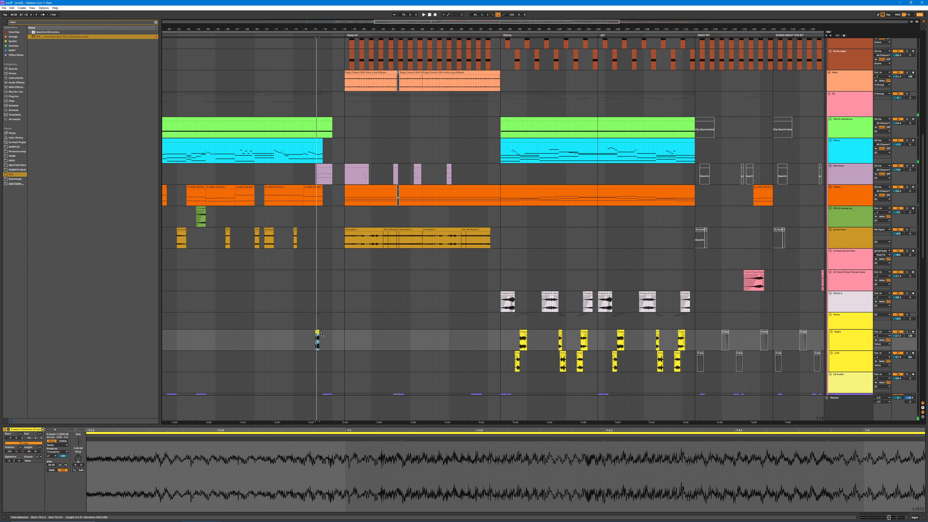
{"action": "key", "text": "Delete"}
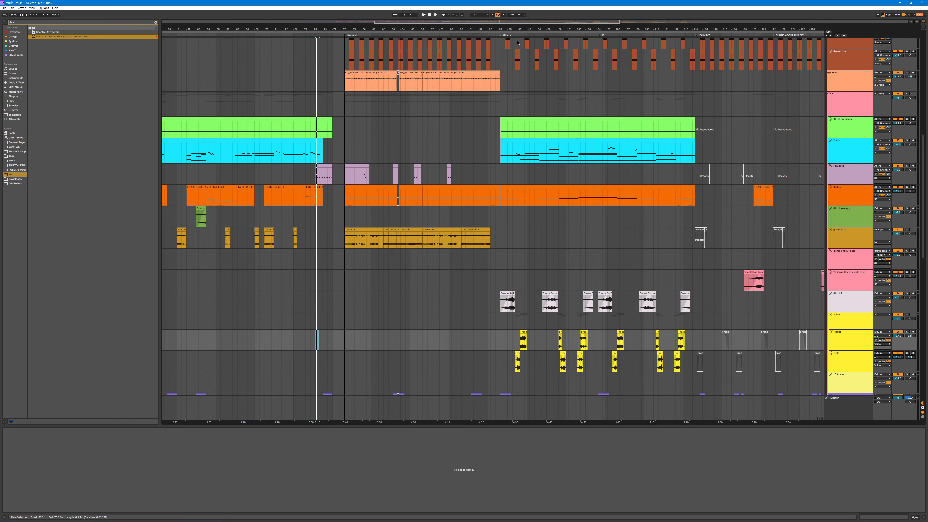
Step: Deactivate the nested group that sits above the kick and snare tracks, and fold it
{"action": "left_click_drag", "start_coordinate": [498, 26], "coordinate": [333, 20]}
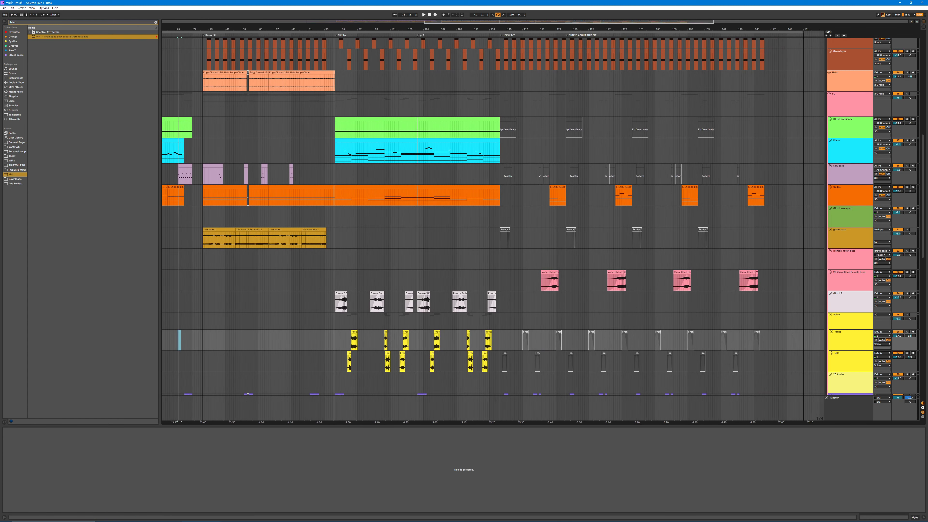
{"action": "left_click_drag", "start_coordinate": [923, 201], "coordinate": [919, 83]}
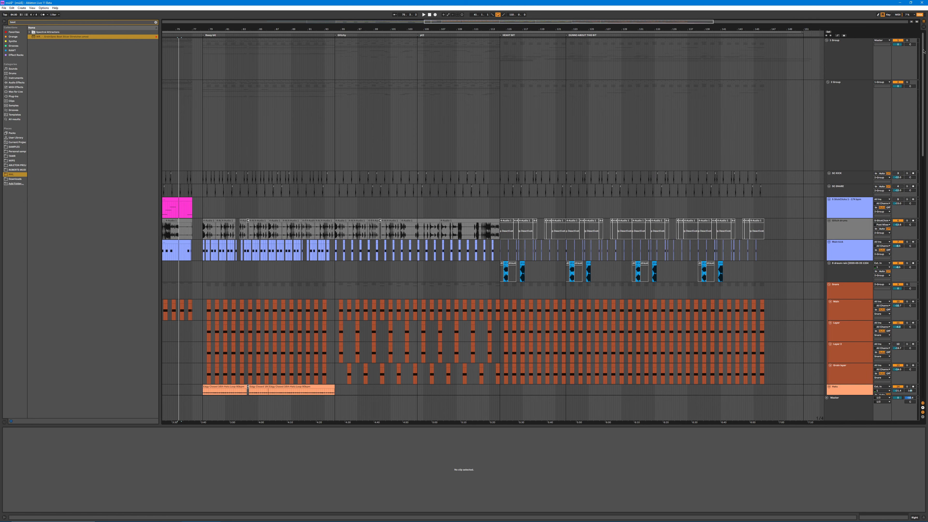
{"action": "mouse_move", "coordinate": [923, 52]}
{"action": "left_mouse_down"}
{"action": "mouse_move", "coordinate": [923, 298]}
{"action": "mouse_move", "coordinate": [923, 49]}
{"action": "left_mouse_up"}
{"action": "left_click", "coordinate": [867, 90]}
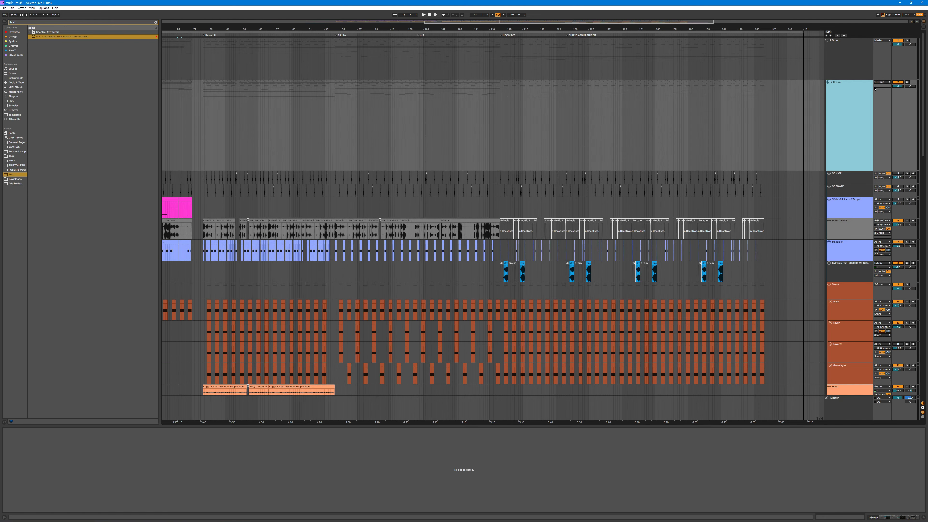
{"action": "left_click", "coordinate": [898, 83]}
{"action": "left_click", "coordinate": [828, 82]}
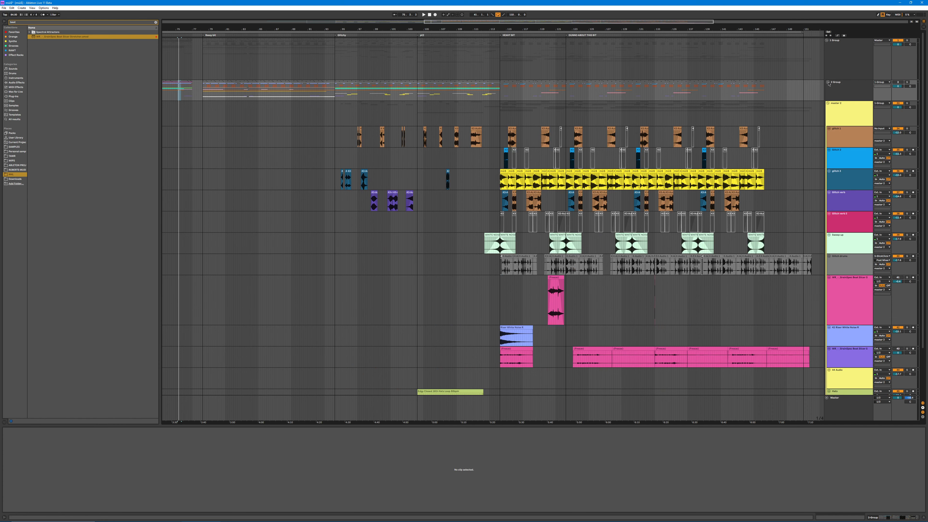
Step: Fold the yellow master group, the audio track below it, and the outermost group that contains them
{"action": "left_click", "coordinate": [827, 104]}
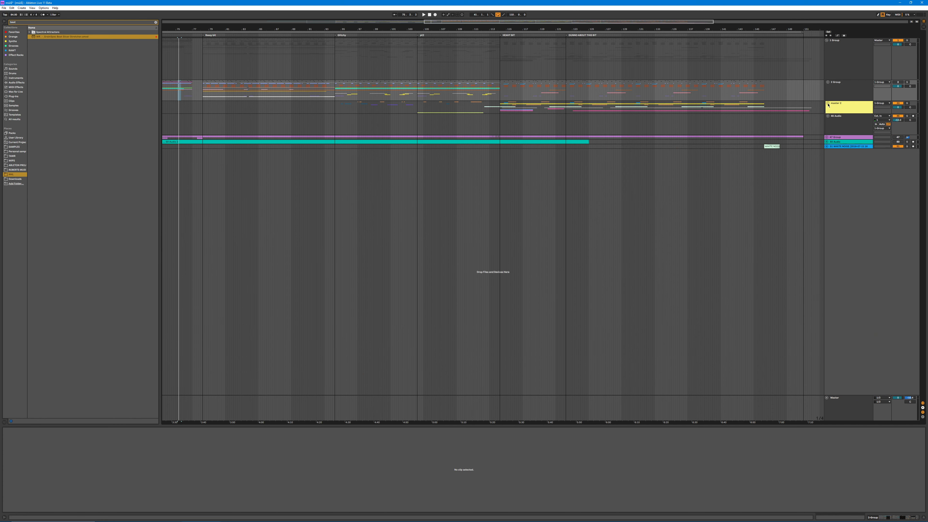
{"action": "left_click", "coordinate": [828, 116]}
{"action": "left_click", "coordinate": [839, 57]}
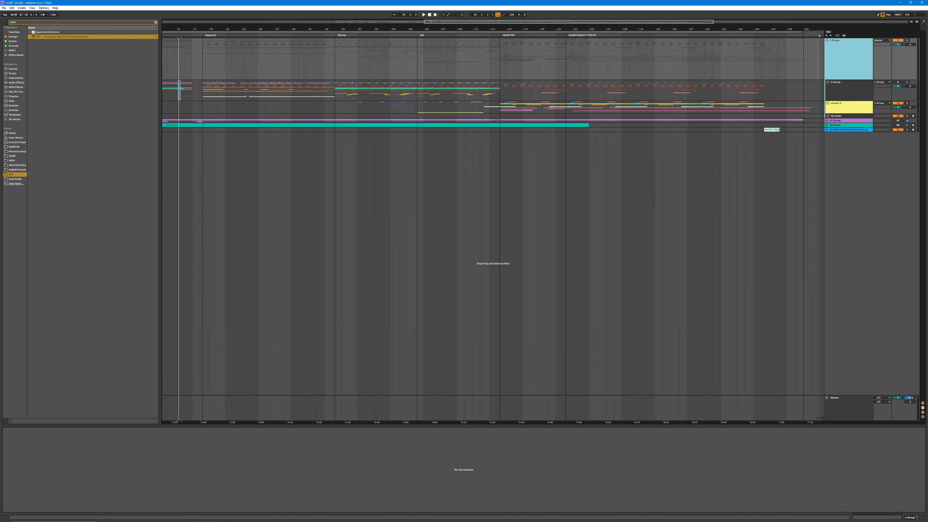
{"action": "left_click", "coordinate": [827, 42]}
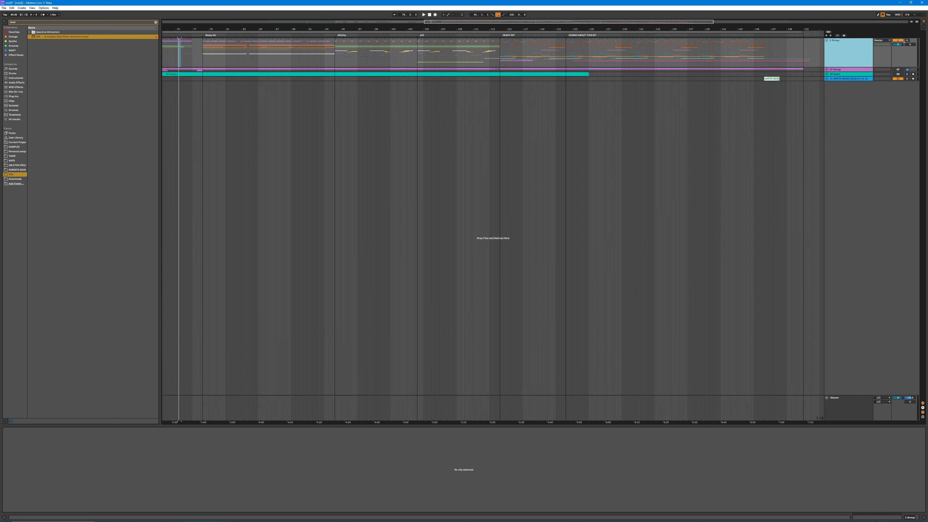
Step: Unfold the purple master group and the audio tracks in and below it, and activate the group
{"action": "left_click", "coordinate": [826, 70]}
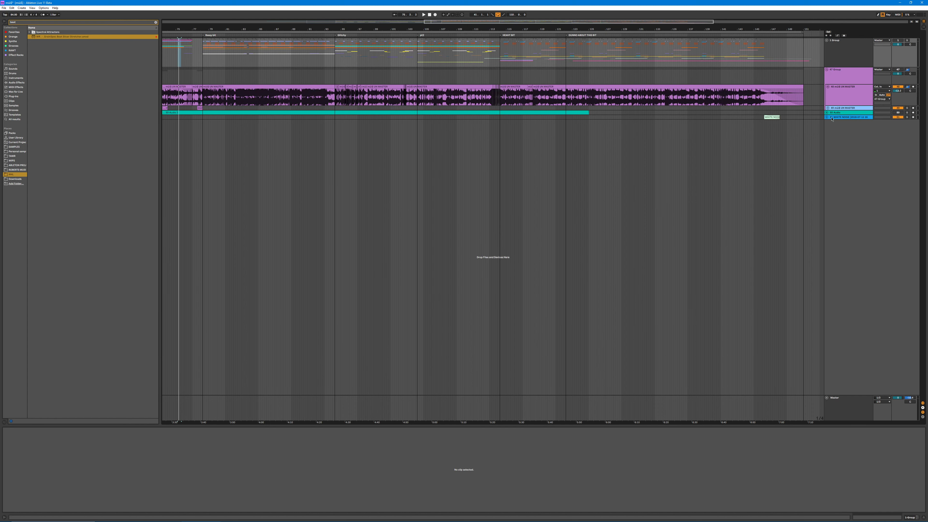
{"action": "left_click", "coordinate": [826, 113]}
{"action": "left_click", "coordinate": [828, 108]}
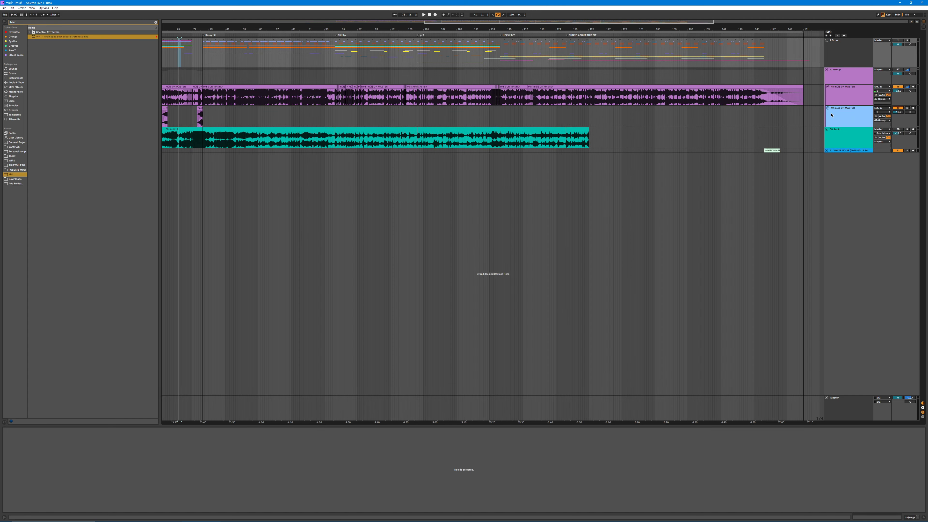
{"action": "left_click_drag", "start_coordinate": [421, 29], "coordinate": [517, 18]}
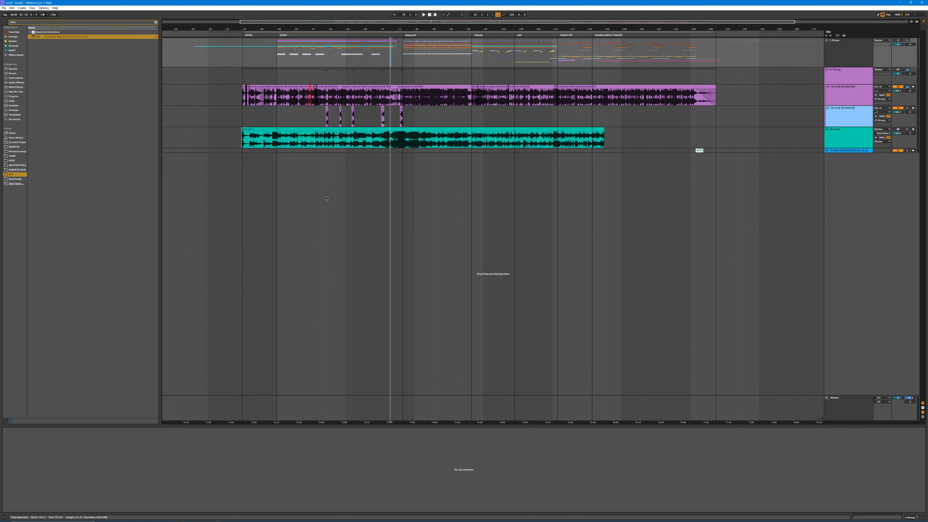
{"action": "left_click", "coordinate": [856, 76]}
{"action": "left_click", "coordinate": [907, 70]}
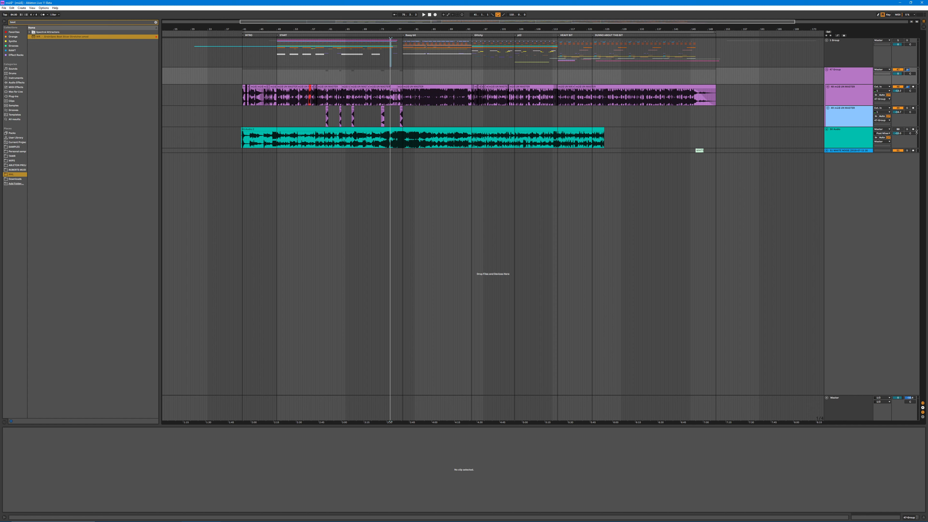
Step: Audition the teal audio track in solo from the intro with the automation lanes shown, and return from solo
{"action": "left_click", "coordinate": [826, 135]}
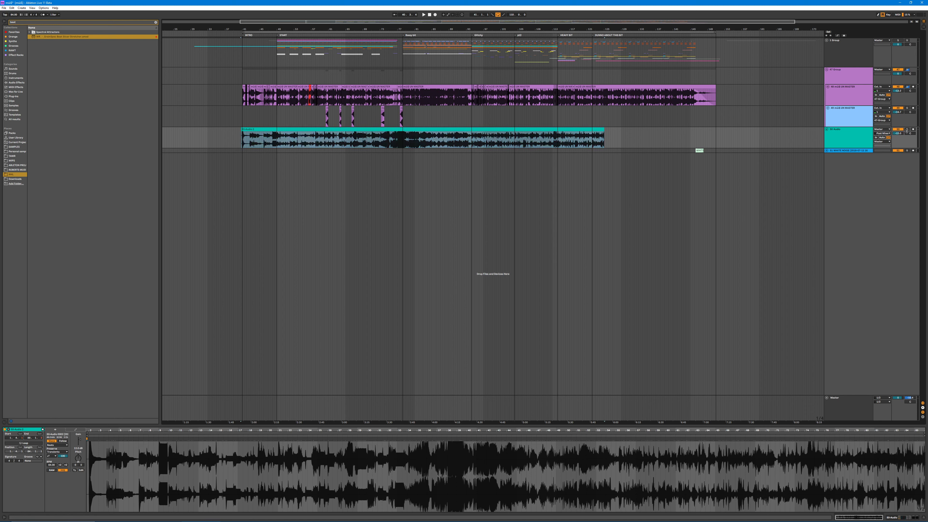
{"action": "key", "text": "space"}
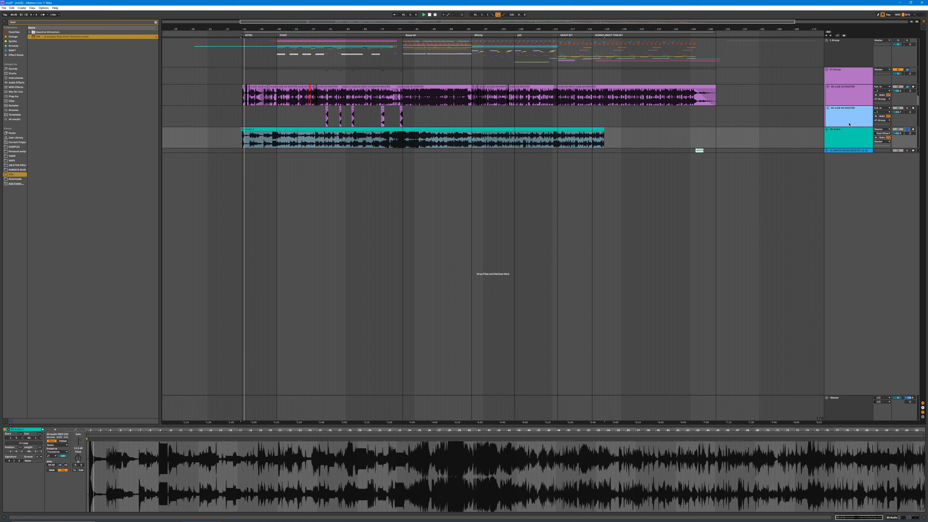
{"action": "key", "text": "a"}
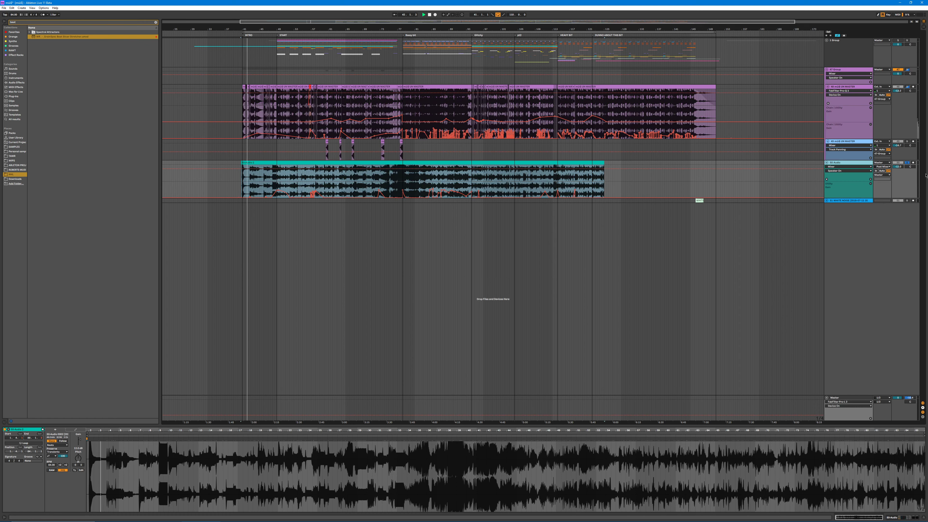
{"action": "left_click_drag", "start_coordinate": [273, 190], "coordinate": [290, 190]}
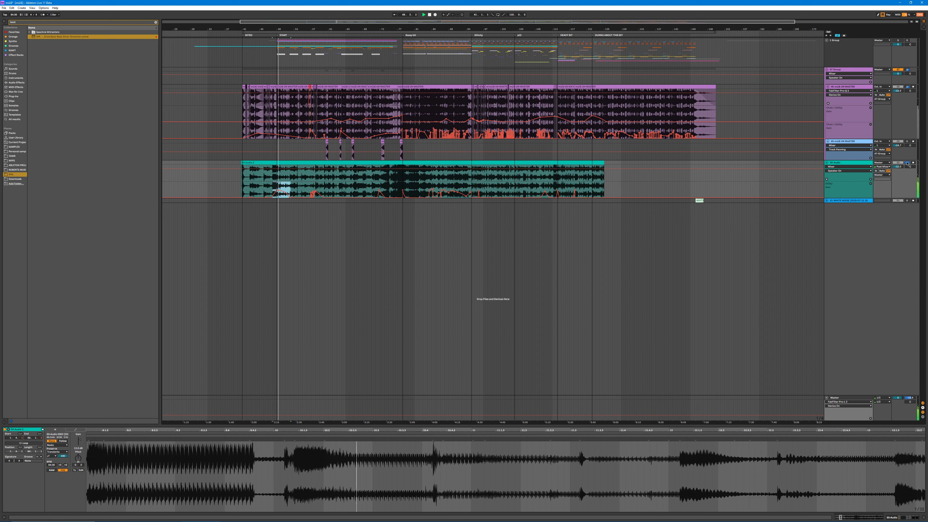
{"action": "left_click", "coordinate": [247, 33]}
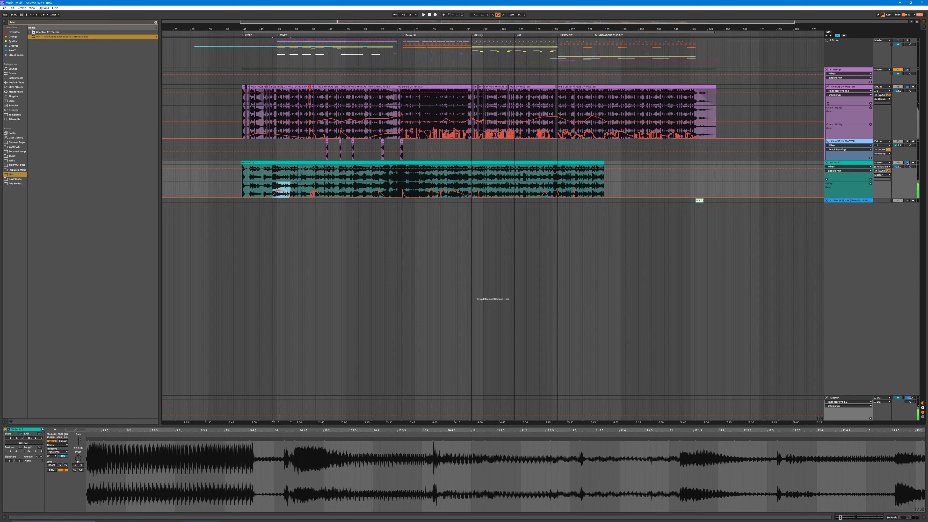
{"action": "left_click", "coordinate": [238, 35]}
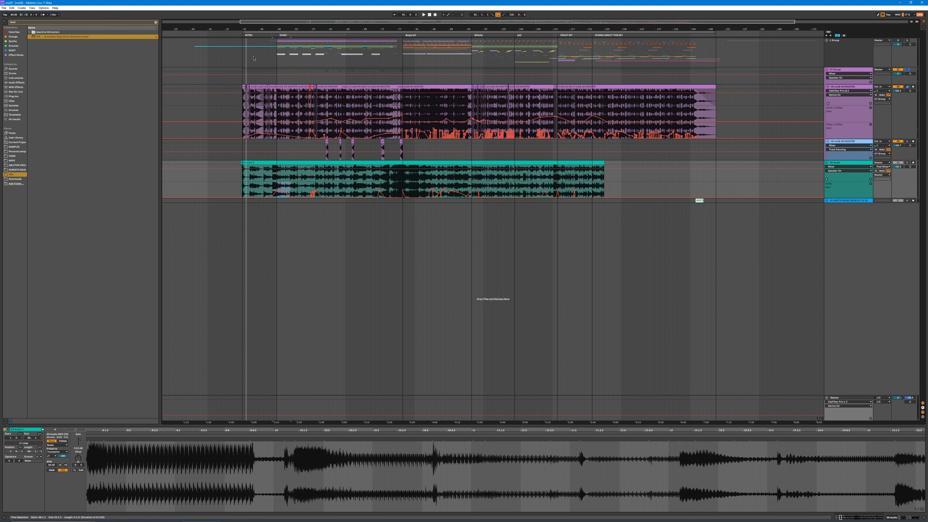
Step: Mark the full span of the outermost group and of the purple master clips, and show the purple master track's devices
{"action": "left_click_drag", "start_coordinate": [253, 58], "coordinate": [818, 61]}
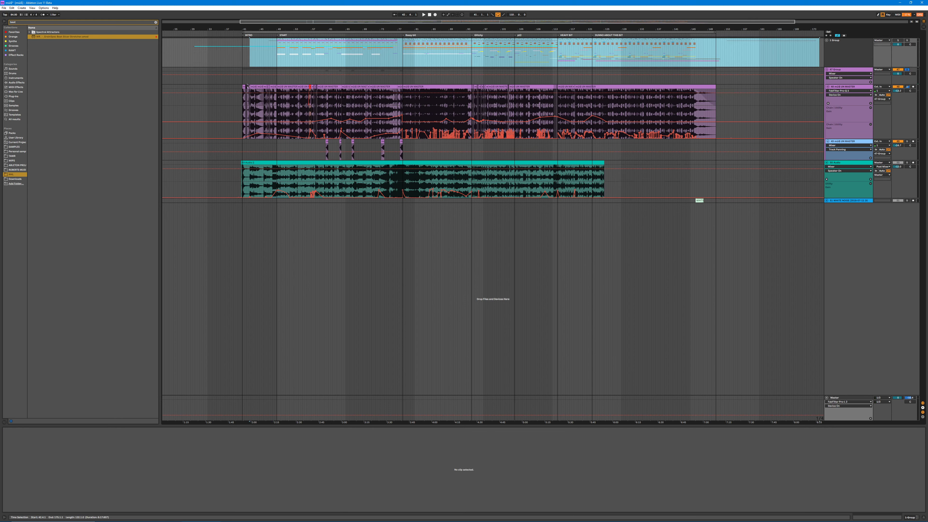
{"action": "left_click_drag", "start_coordinate": [244, 113], "coordinate": [731, 92]}
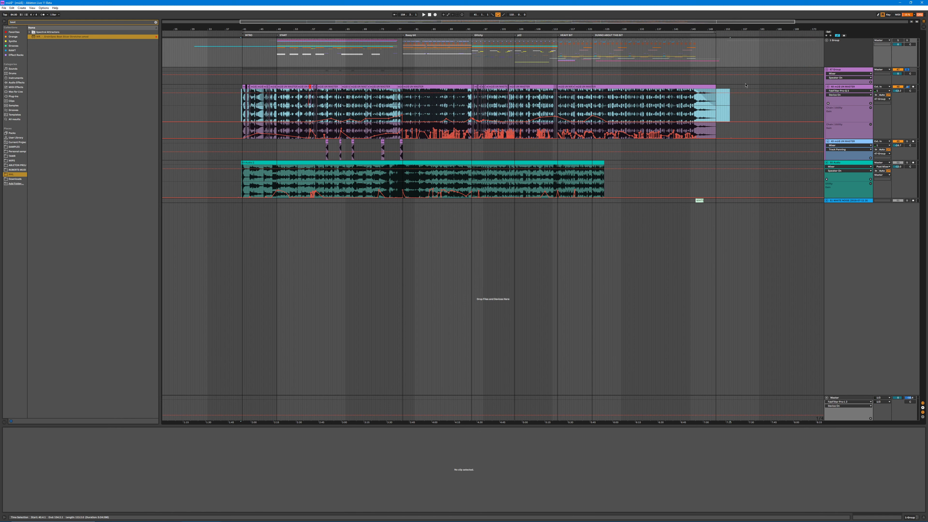
{"action": "left_click", "coordinate": [848, 90]}
{"action": "left_click", "coordinate": [848, 88]}
{"action": "double_click", "coordinate": [847, 87]}
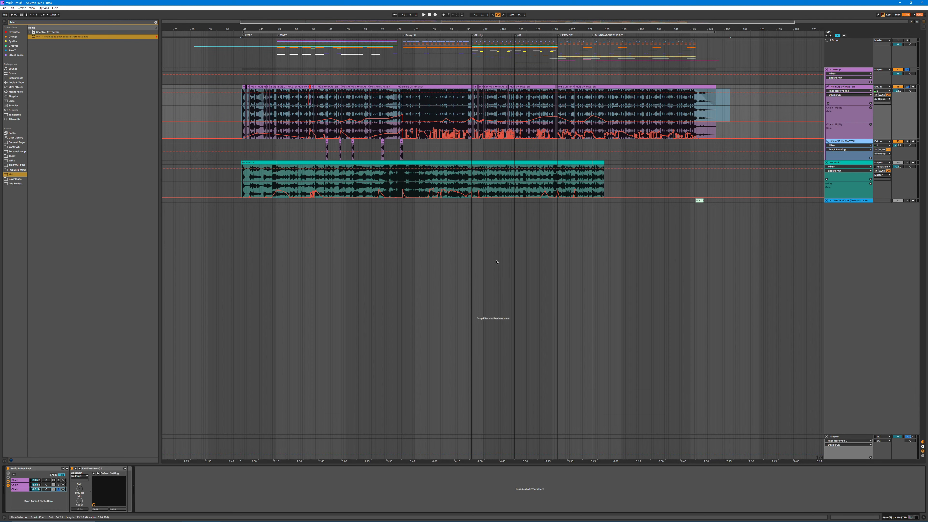
Step: Look through the devices in the three chains of the purple master track's Audio Effect Rack
{"action": "left_click", "coordinate": [22, 485]}
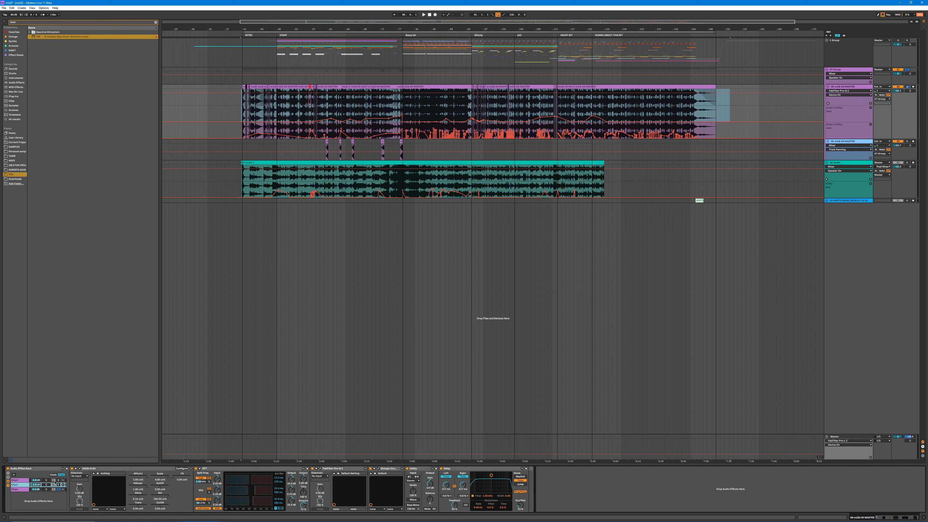
{"action": "left_click", "coordinate": [27, 480]}
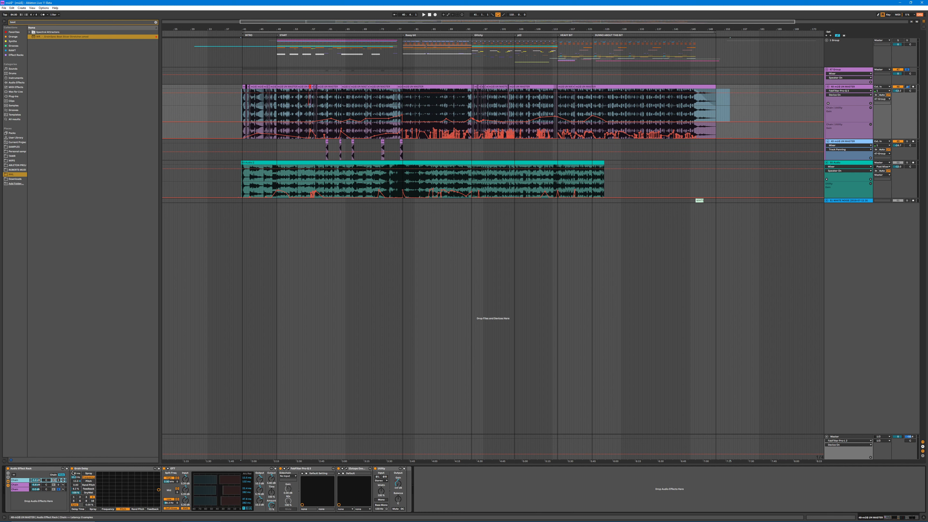
{"action": "left_click", "coordinate": [24, 490]}
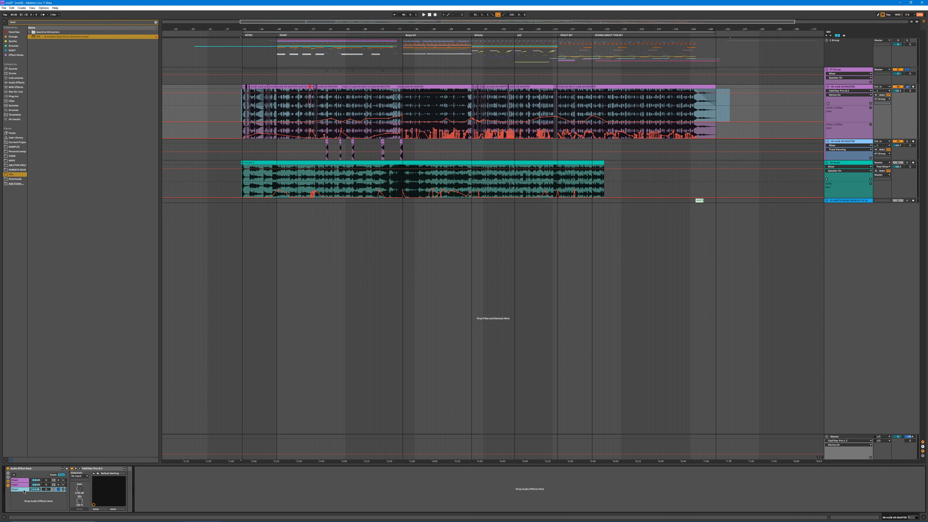
Step: Check the FabFilter Pro-Q 3 curve in the rack's third chain, close it, and show the second chain's devices
{"action": "left_click", "coordinate": [80, 468]}
{"action": "left_click", "coordinate": [307, 97]}
{"action": "left_click", "coordinate": [18, 485]}
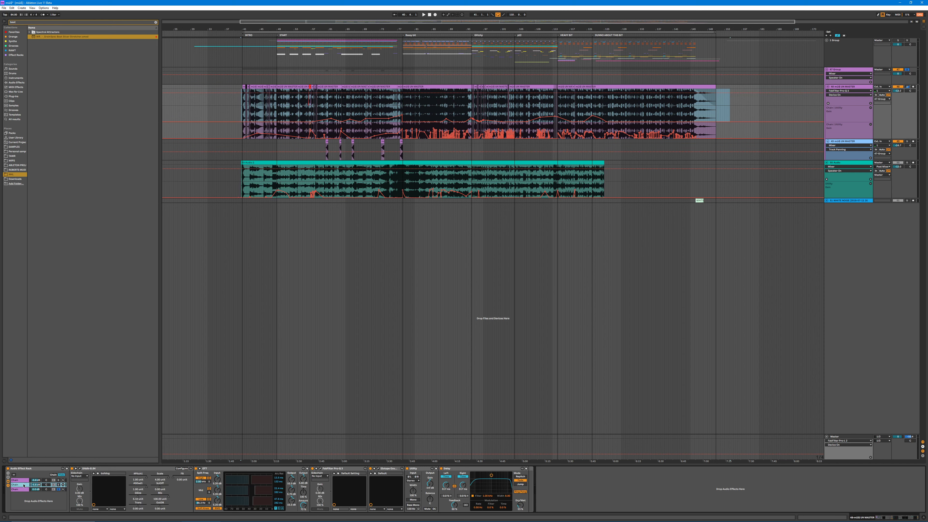
Step: Audition the rack's second chain in solo and show its Utility gain automation on the purple master track
{"action": "left_click", "coordinate": [58, 485]}
{"action": "key", "text": "space"}
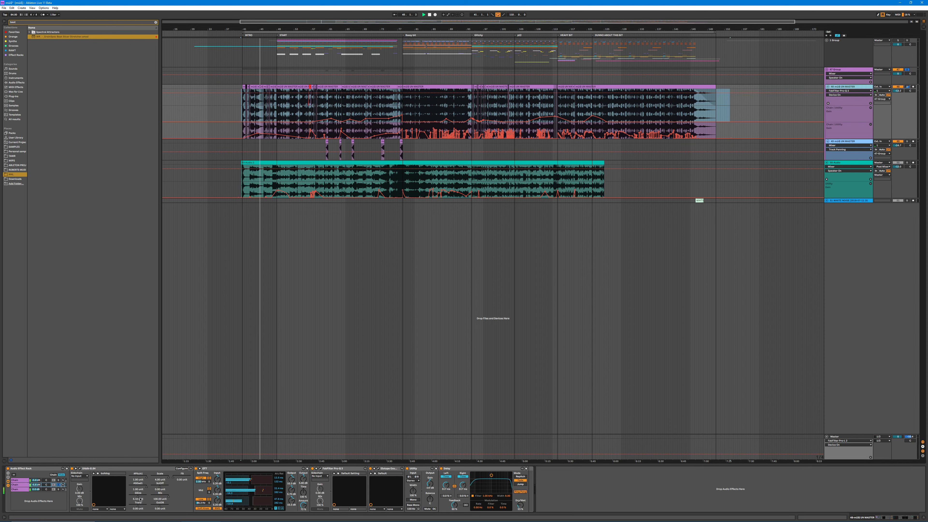
{"action": "left_click", "coordinate": [432, 488]}
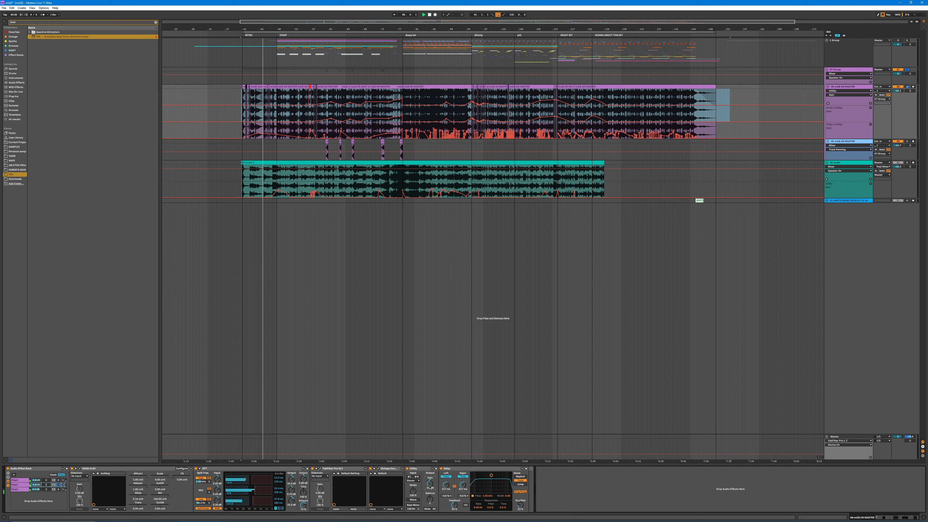
{"action": "left_click_drag", "start_coordinate": [337, 28], "coordinate": [337, 77]}
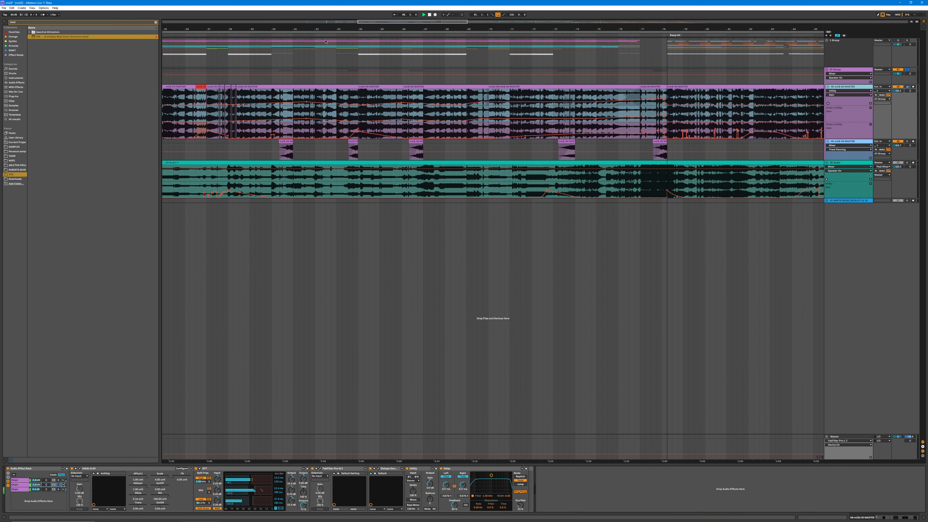
{"action": "key", "text": "space"}
Step: Play the soloed second chain from the START section and again from further into that section, and stop playback
{"action": "left_click_drag", "start_coordinate": [329, 29], "coordinate": [367, 25]}
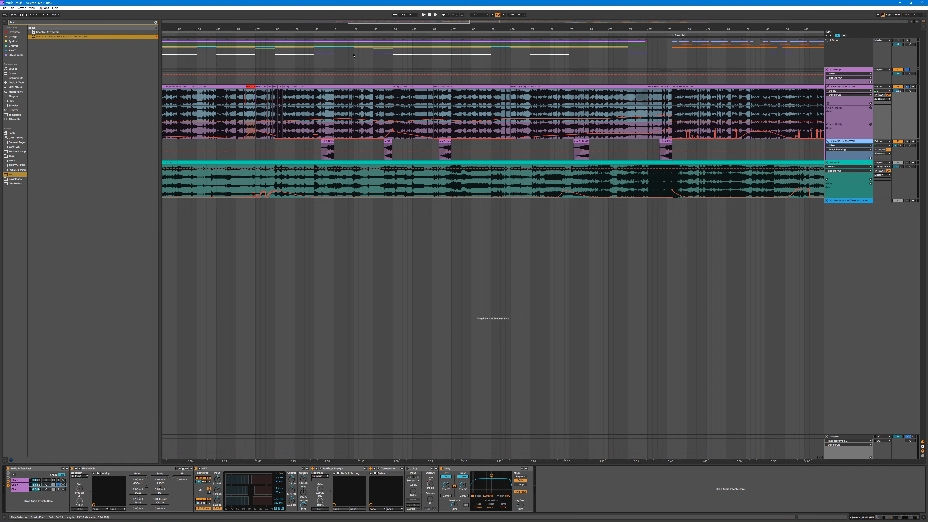
{"action": "double_click", "coordinate": [357, 28]}
{"action": "left_click_drag", "start_coordinate": [357, 29], "coordinate": [355, 24]}
{"action": "left_click", "coordinate": [308, 38]}
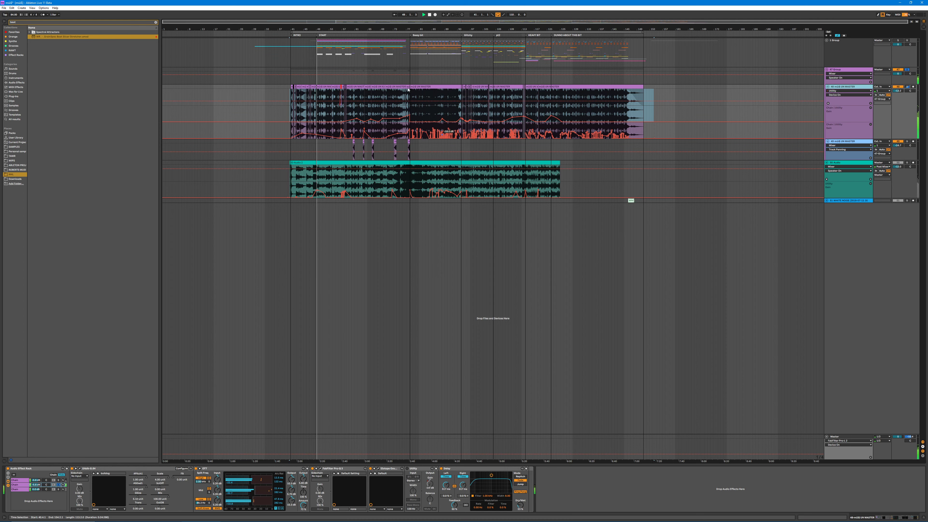
{"action": "left_click_drag", "start_coordinate": [367, 30], "coordinate": [371, 471]}
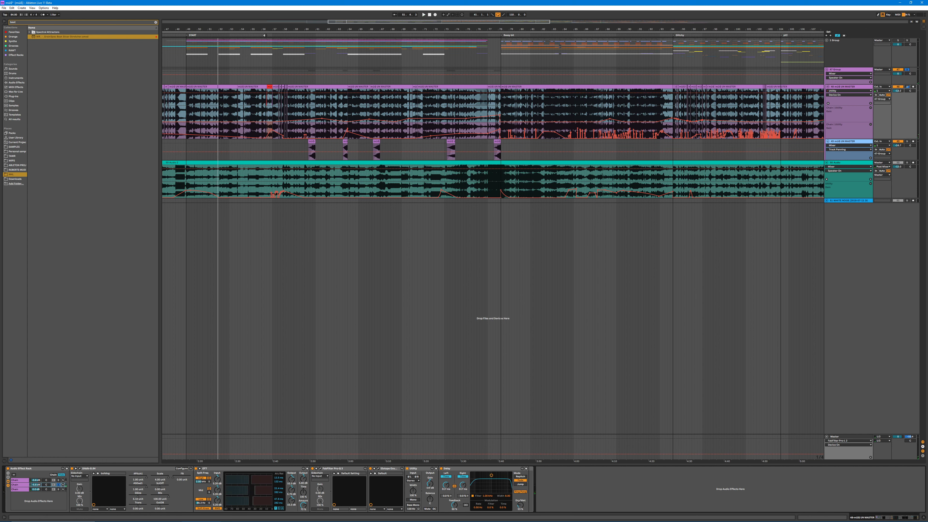
{"action": "left_click", "coordinate": [298, 34]}
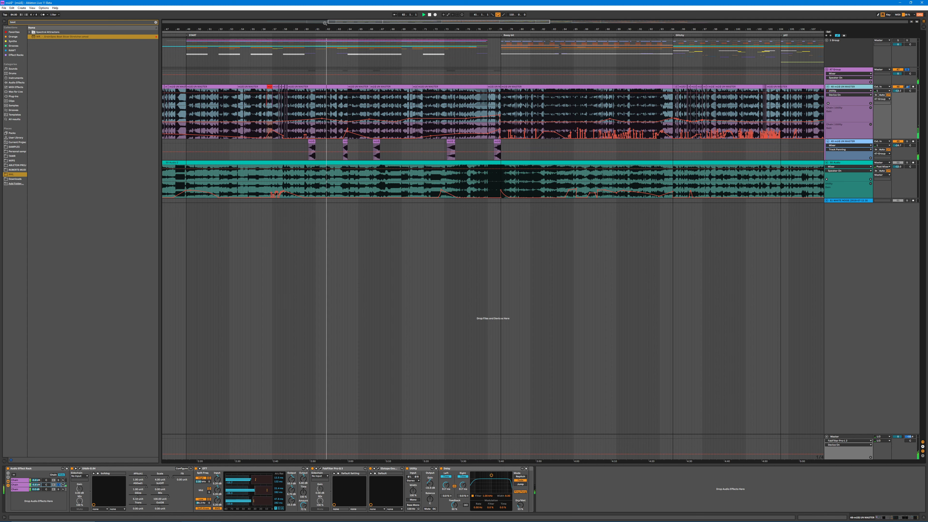
{"action": "left_click_drag", "start_coordinate": [324, 26], "coordinate": [376, 24]}
{"action": "key", "text": "space"}
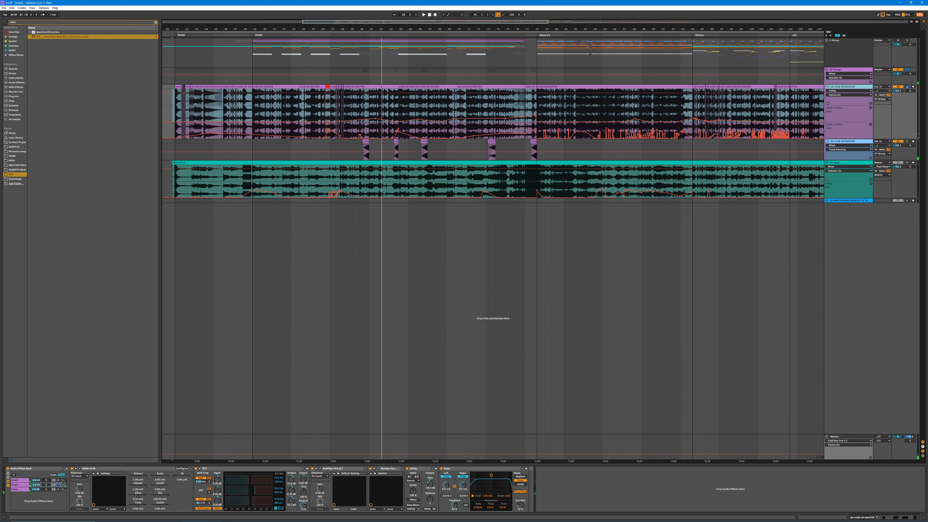
Step: Audition the rack's first chain in solo with its Utility gain automation shown, and check its FabFilter Pro-Q 3 curve
{"action": "left_click", "coordinate": [58, 480]}
{"action": "left_click", "coordinate": [398, 485]}
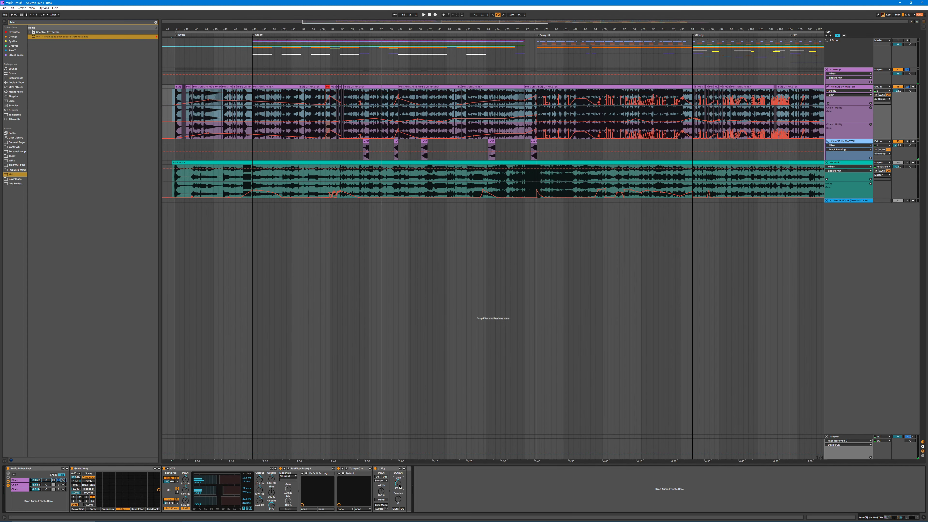
{"action": "left_click", "coordinate": [317, 34]}
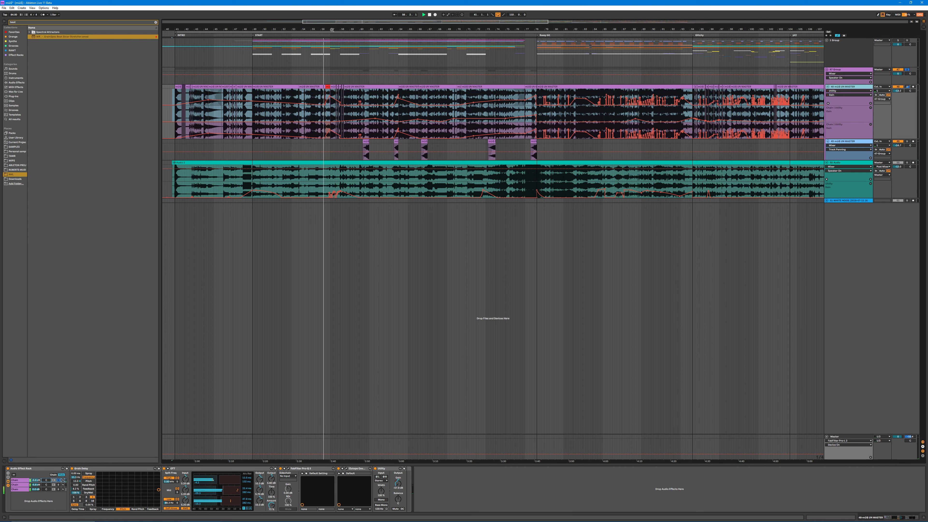
{"action": "left_click_drag", "start_coordinate": [332, 30], "coordinate": [323, 109]}
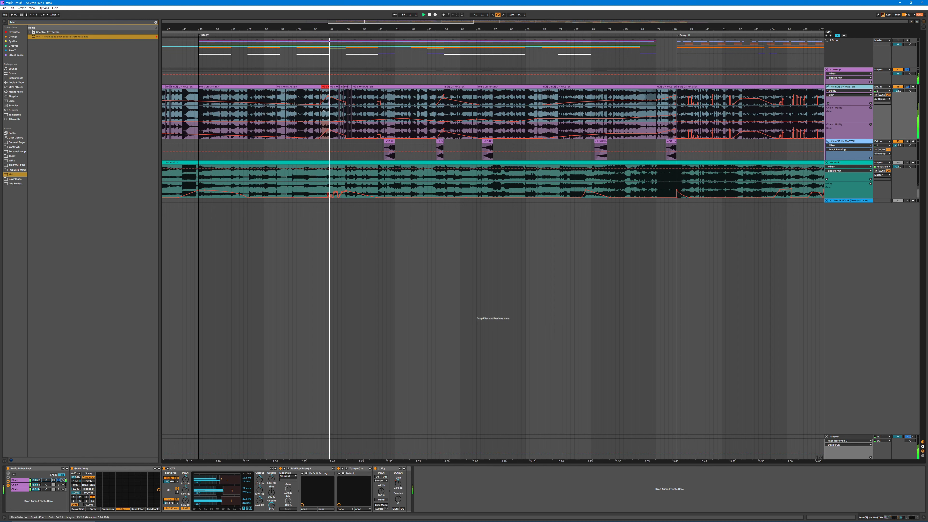
{"action": "left_click", "coordinate": [288, 468]}
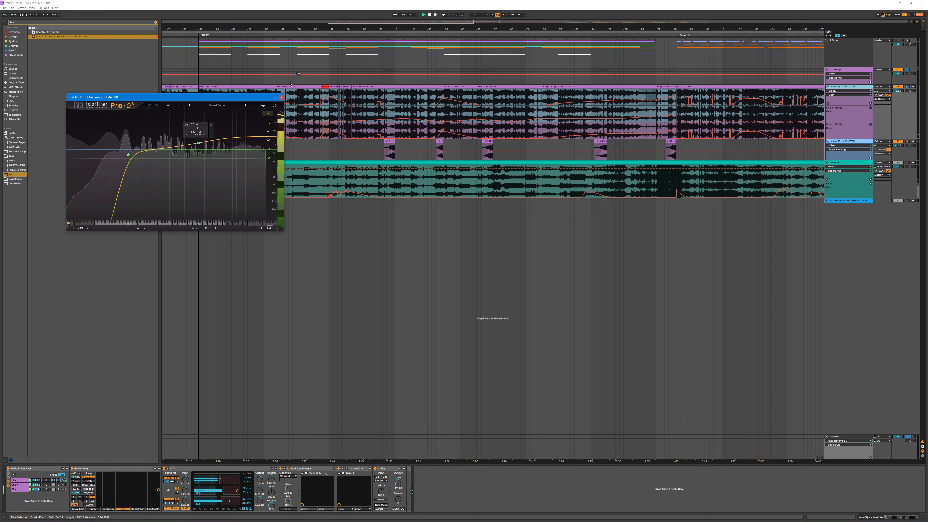
{"action": "left_click", "coordinate": [282, 98]}
{"action": "left_click_drag", "start_coordinate": [329, 29], "coordinate": [458, 16]}
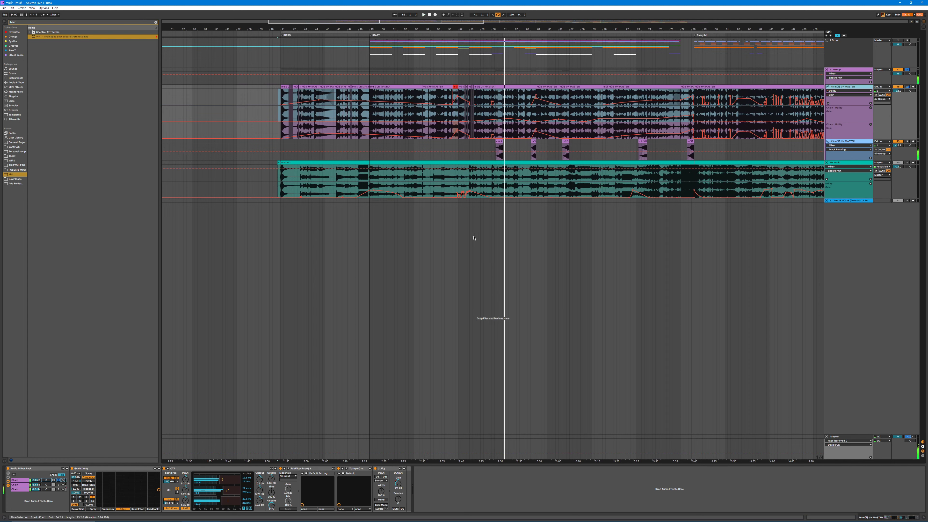
Step: Compare the devices in the three chains of the purple master track's Audio Effect Rack
{"action": "left_click", "coordinate": [22, 484]}
{"action": "left_click", "coordinate": [22, 489]}
{"action": "left_click", "coordinate": [23, 481]}
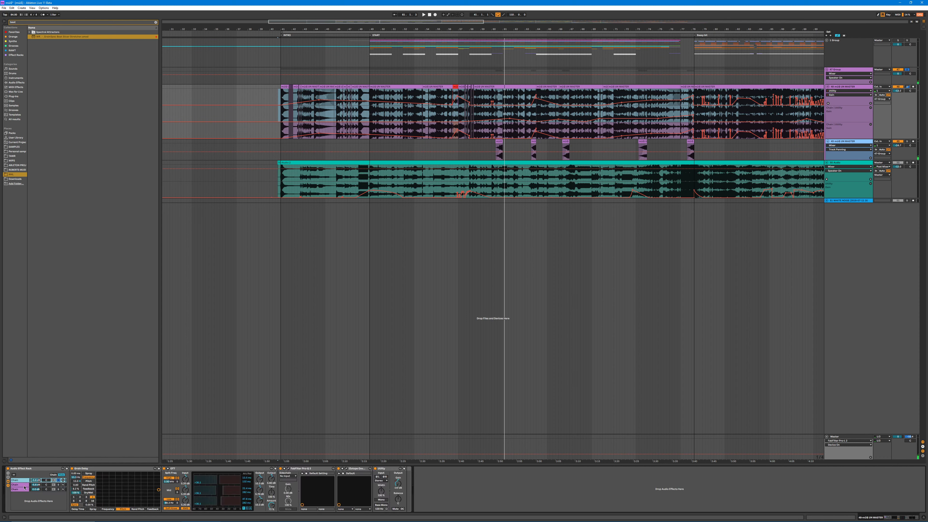
{"action": "left_click", "coordinate": [22, 484]}
{"action": "left_click", "coordinate": [24, 489]}
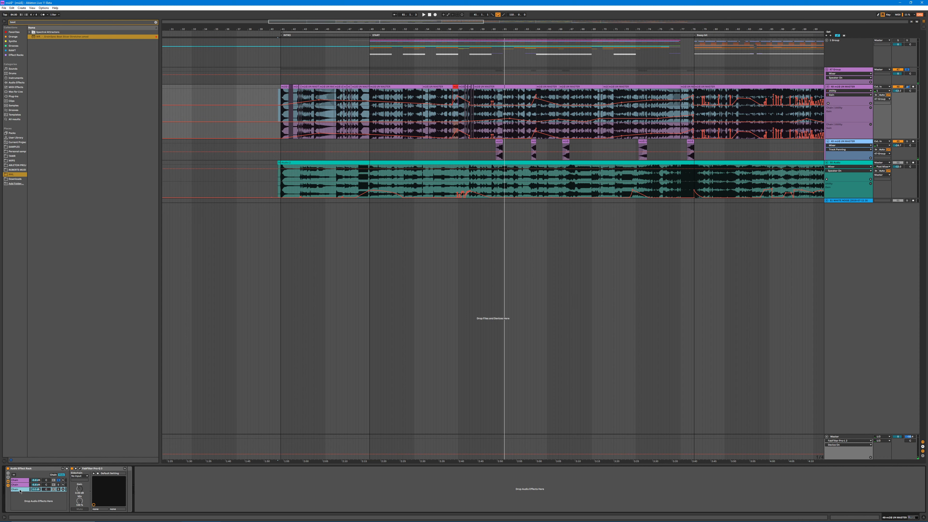
{"action": "left_click", "coordinate": [22, 485]}
{"action": "left_click", "coordinate": [22, 480]}
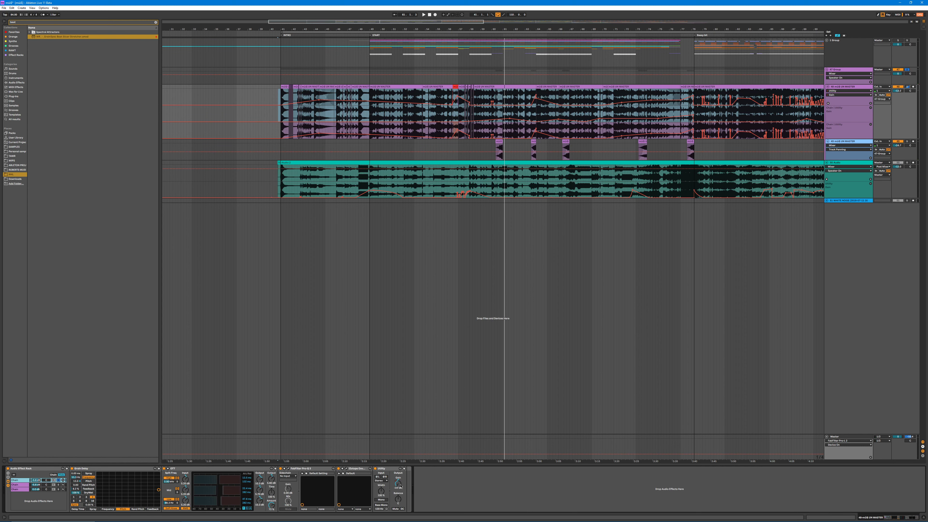
Step: Bring up and close the first chain's FabFilter Pro-Q 3, and show the second chain's devices
{"action": "left_click", "coordinate": [288, 468]}
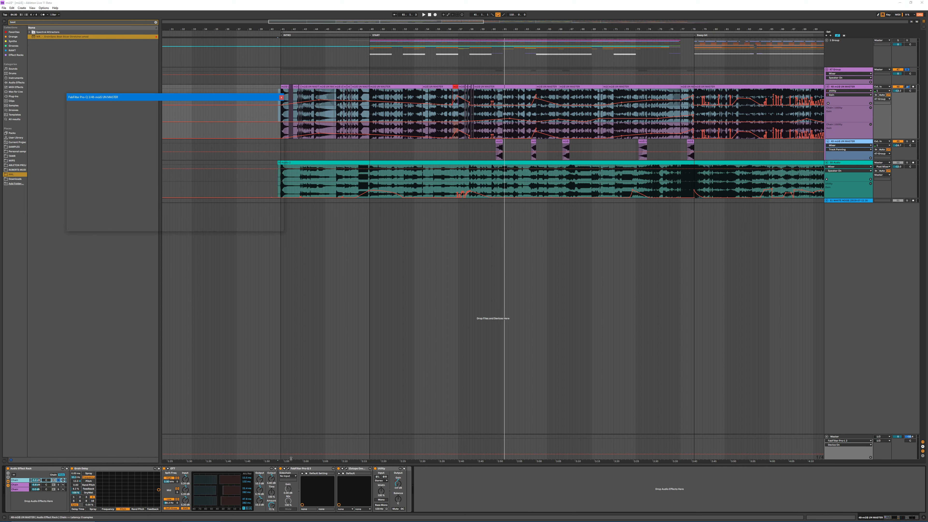
{"action": "left_click", "coordinate": [281, 97]}
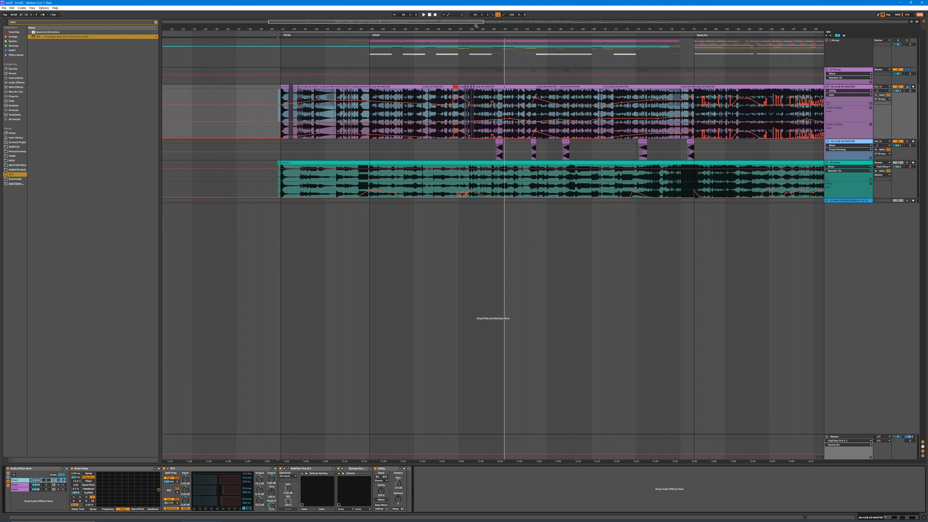
{"action": "left_click_drag", "start_coordinate": [476, 26], "coordinate": [466, 47]}
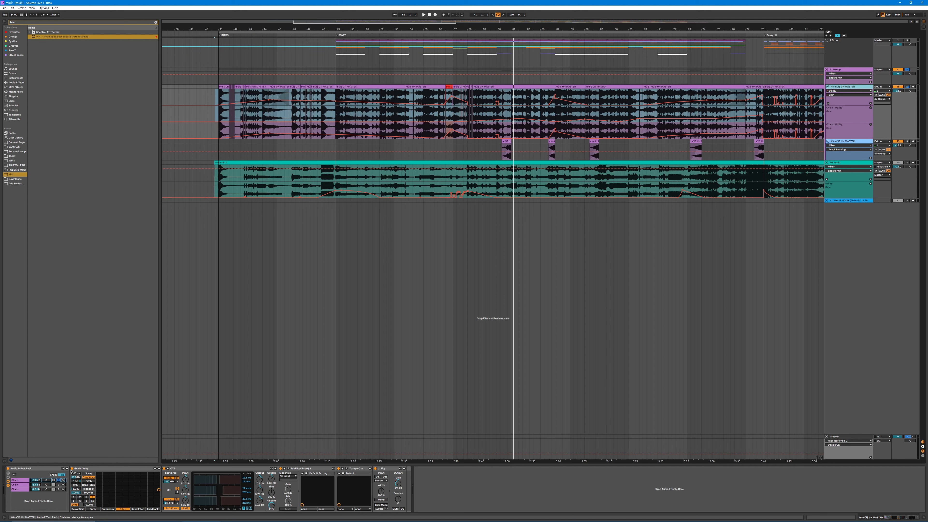
{"action": "left_click", "coordinate": [19, 485]}
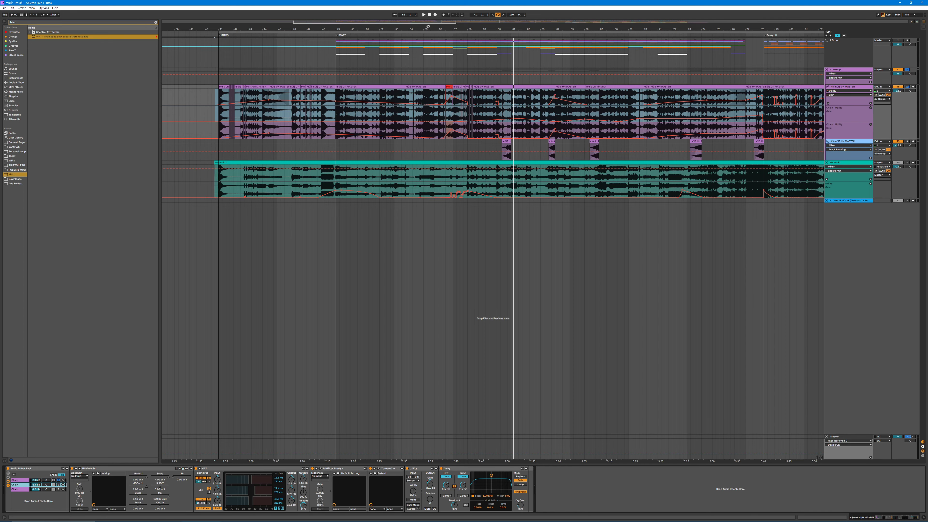
{"action": "left_click_drag", "start_coordinate": [428, 26], "coordinate": [412, 29]}
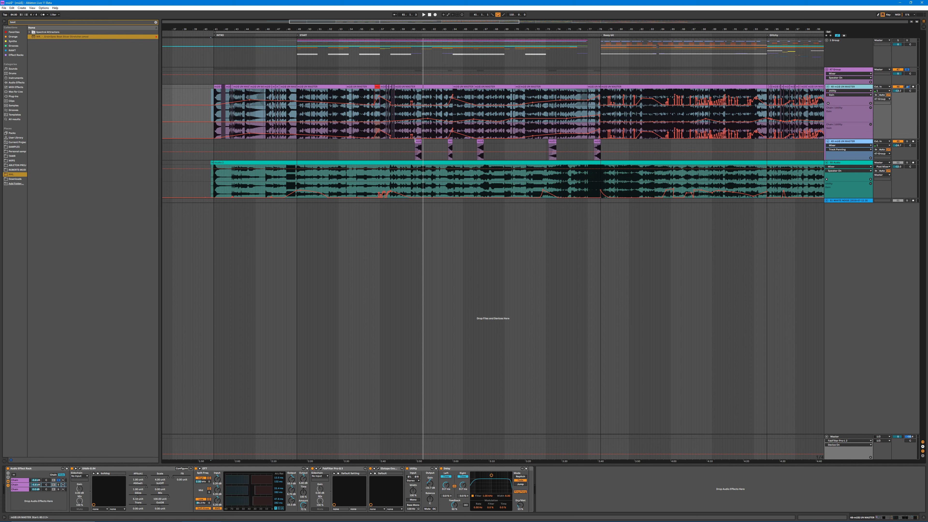
Step: Audition the short clips on the track below the purple master and show that track's device
{"action": "left_click", "coordinate": [452, 153]}
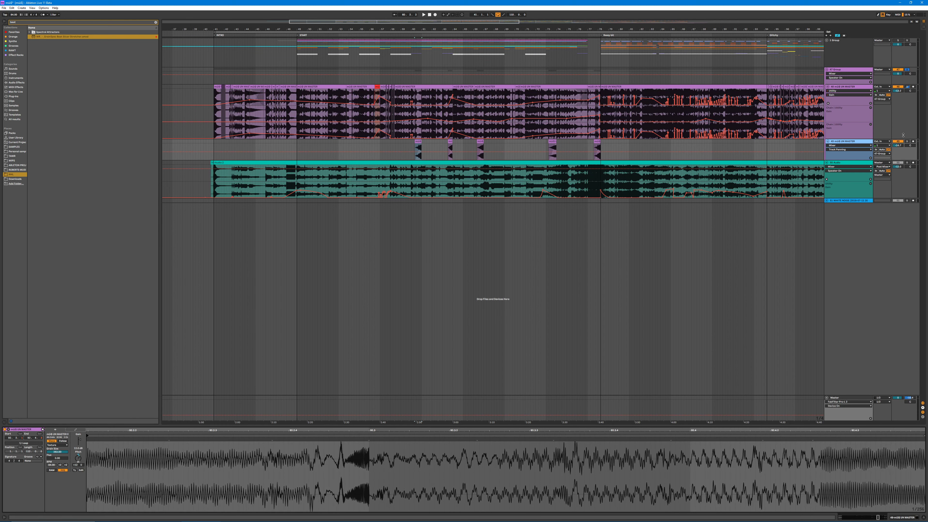
{"action": "key", "text": "space"}
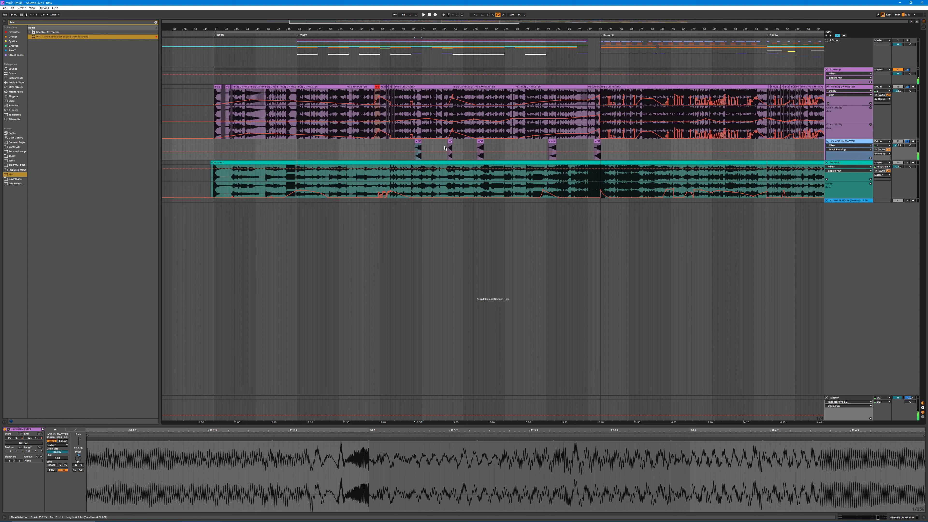
{"action": "double_click", "coordinate": [845, 143]}
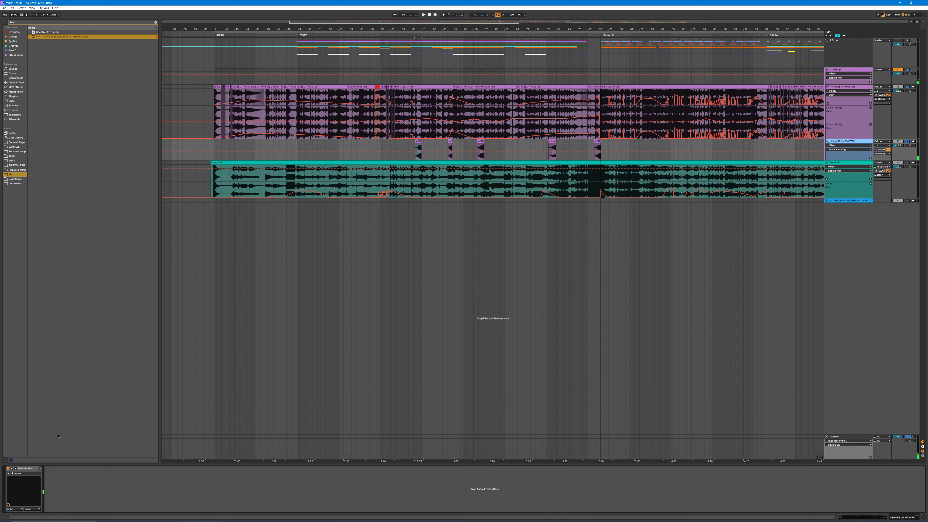
{"action": "left_click", "coordinate": [413, 36]}
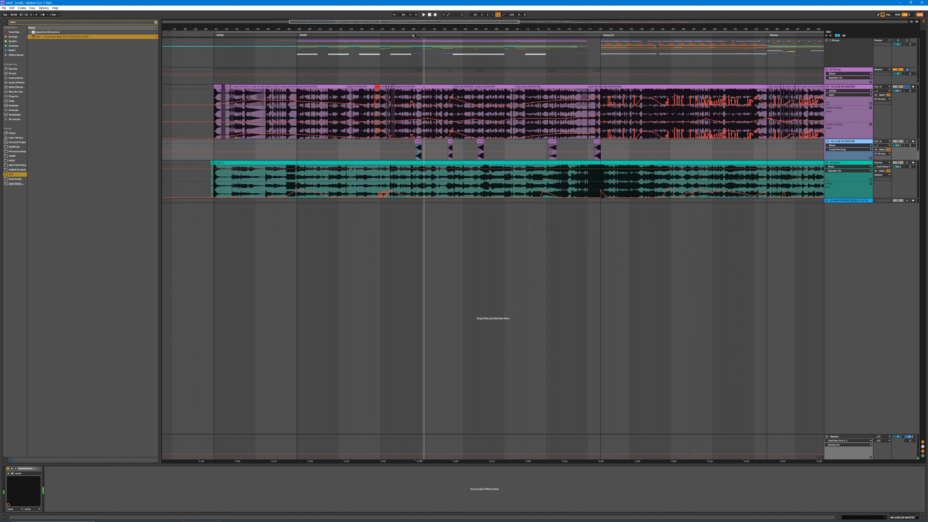
{"action": "key", "text": "space"}
{"action": "key", "text": "space"}
Step: Show the purple master track's rack and play the passage around the first short clip without and with the track below it
{"action": "left_click", "coordinate": [861, 105]}
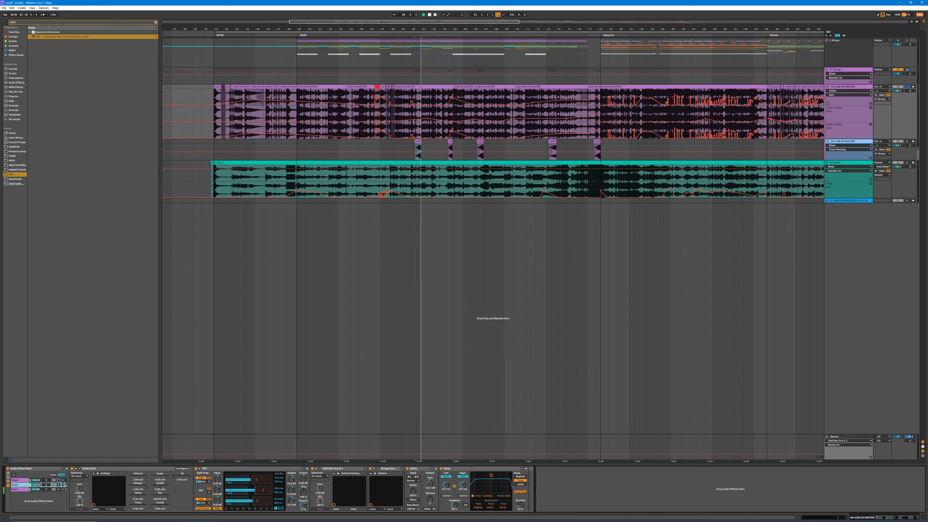
{"action": "left_click", "coordinate": [413, 35]}
{"action": "left_click_drag", "start_coordinate": [421, 27], "coordinate": [442, 143]}
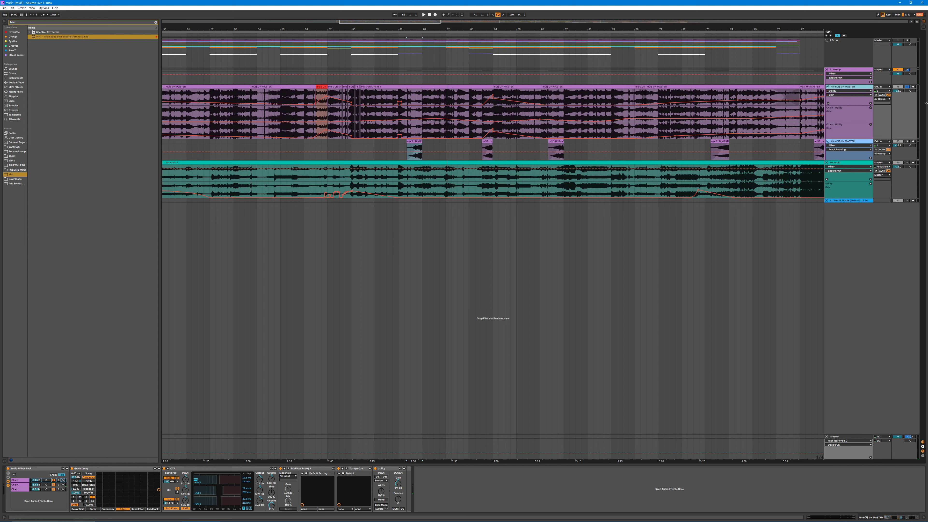
{"action": "left_click", "coordinate": [905, 141], "text": "ctrl"}
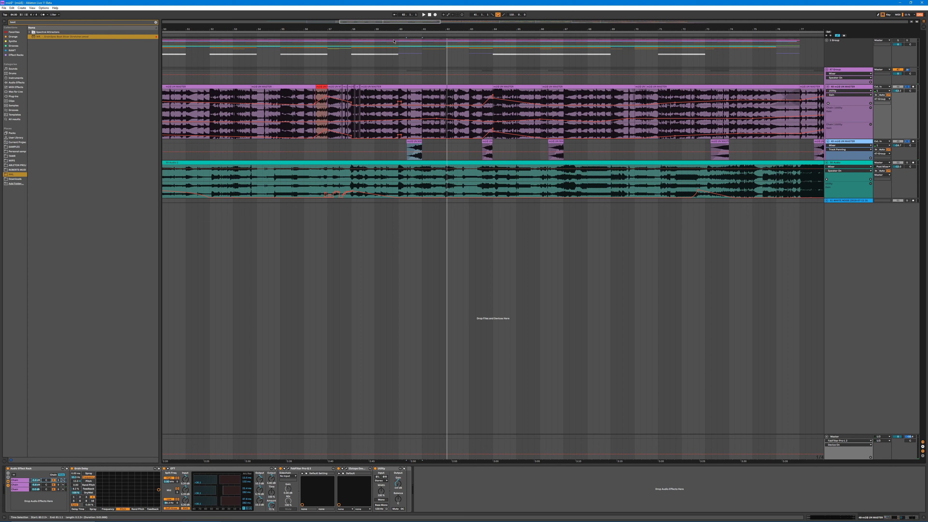
{"action": "key", "text": "space"}
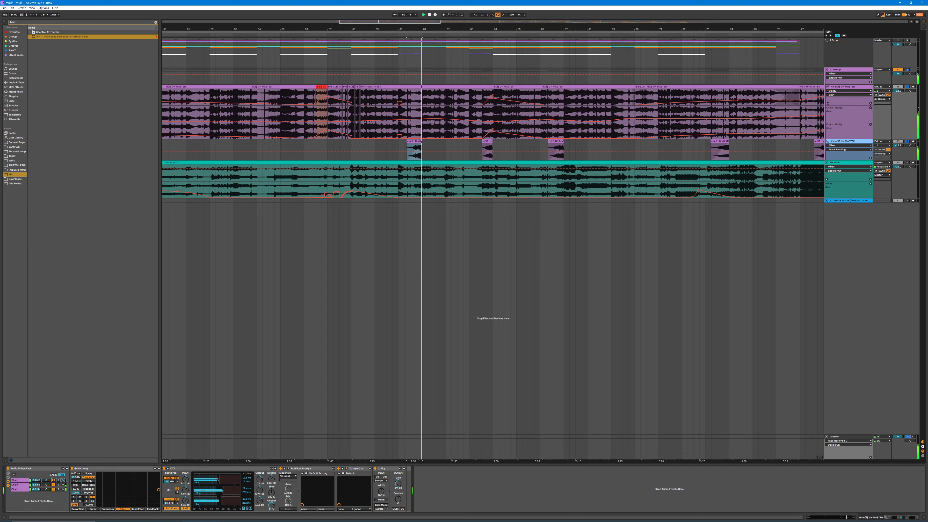
{"action": "left_click_drag", "start_coordinate": [443, 30], "coordinate": [366, 15]}
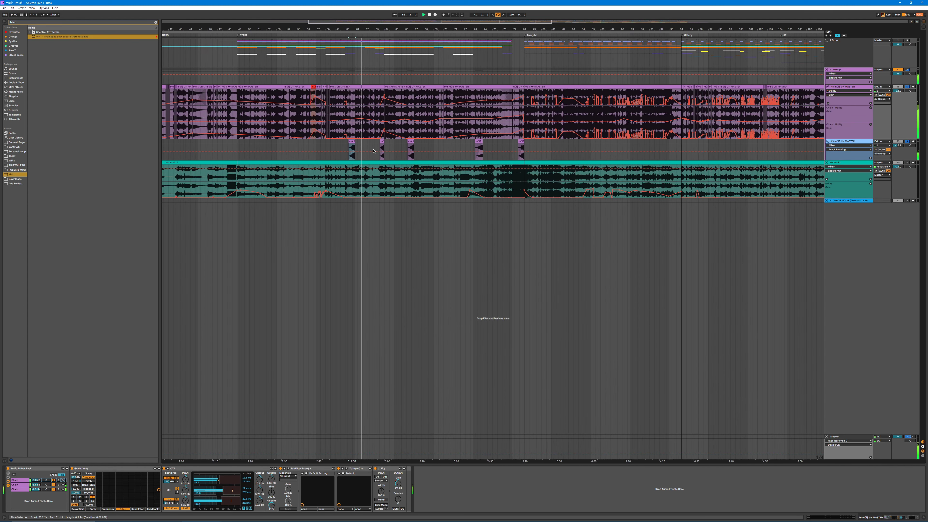
{"action": "left_click_drag", "start_coordinate": [418, 30], "coordinate": [486, 28]}
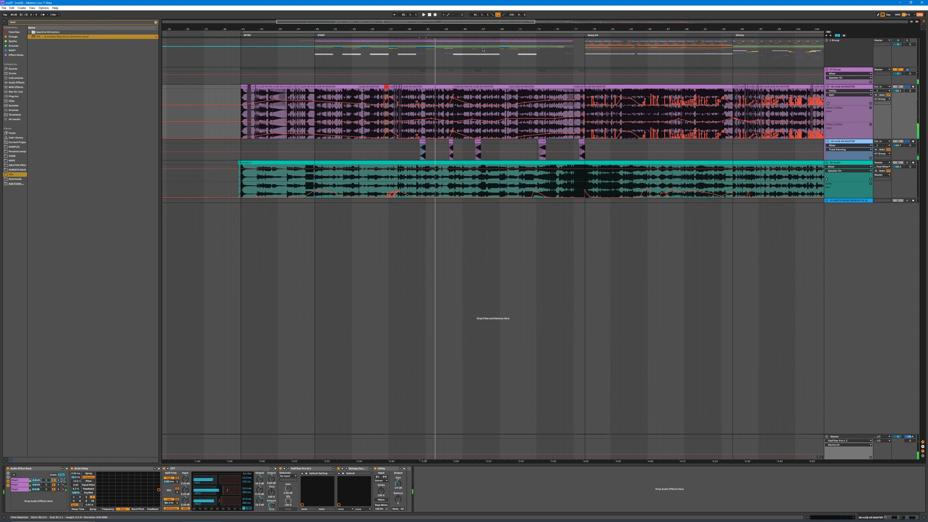
Step: Compare the devices on the teal audio track with those on the purple master track
{"action": "left_click", "coordinate": [276, 162]}
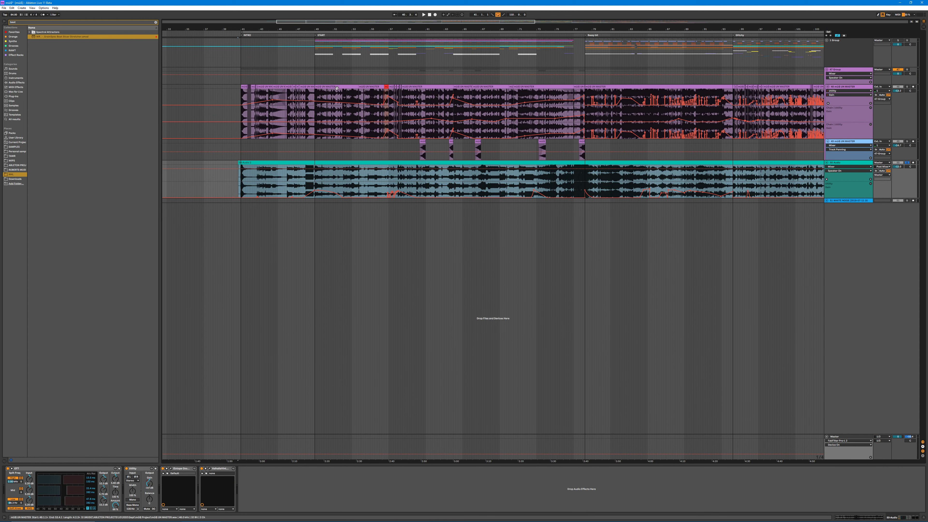
{"action": "left_click", "coordinate": [853, 91]}
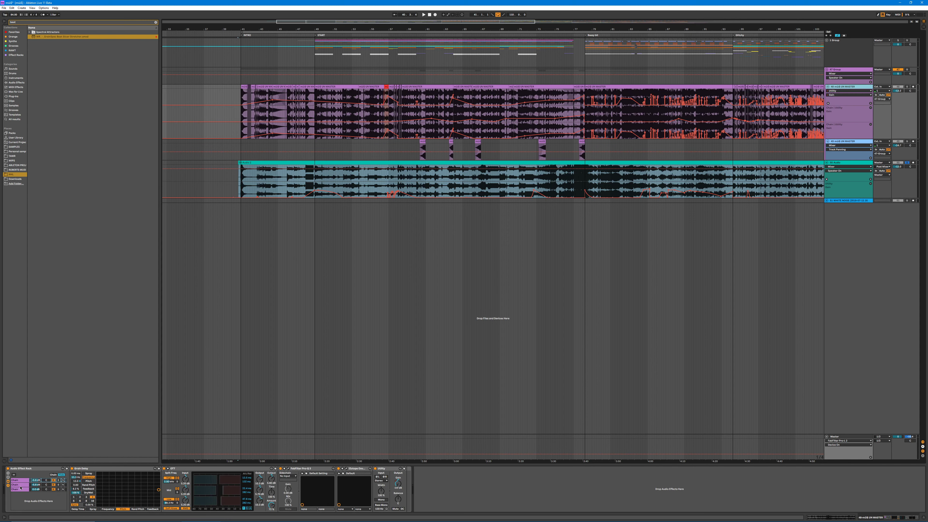
{"action": "left_click", "coordinate": [853, 165]}
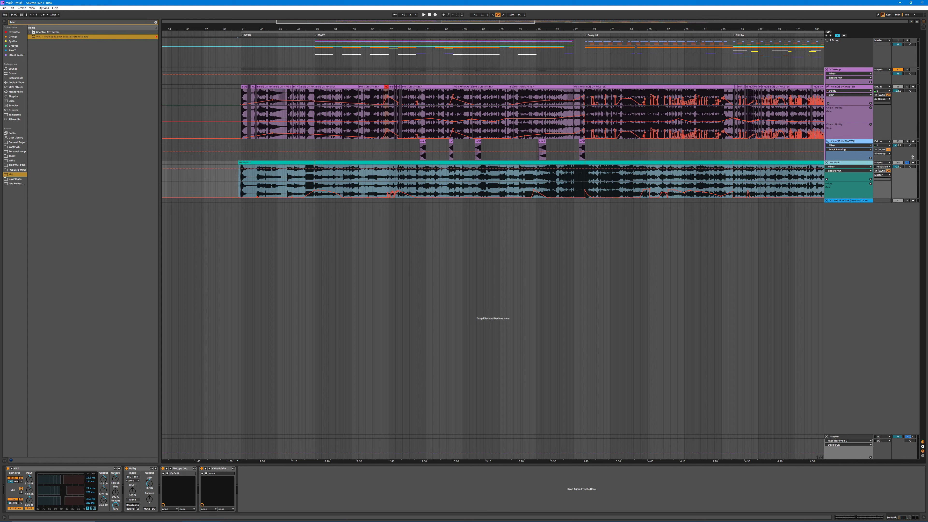
Step: Play the passage leading into the START section with the teal track unsoloed, and solo the teal track again
{"action": "left_click", "coordinate": [907, 163]}
{"action": "left_click", "coordinate": [307, 36]}
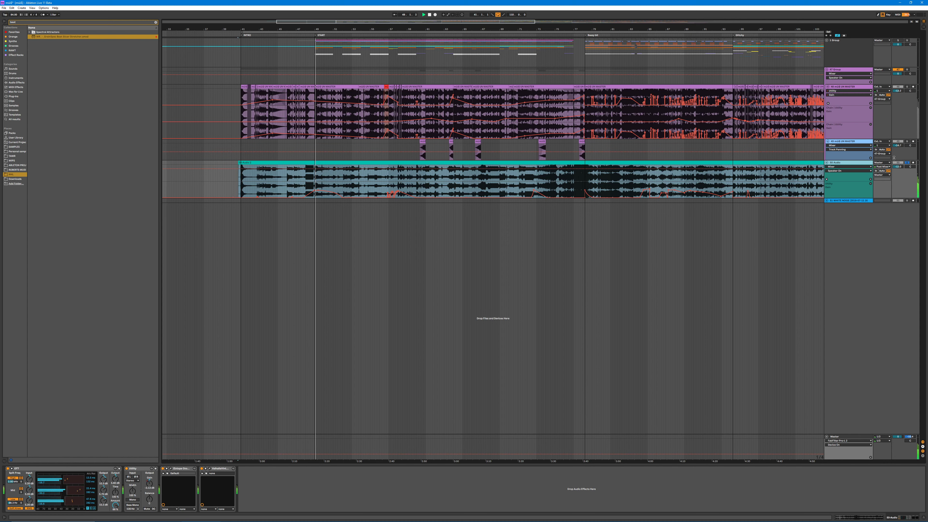
{"action": "left_click", "coordinate": [310, 35]}
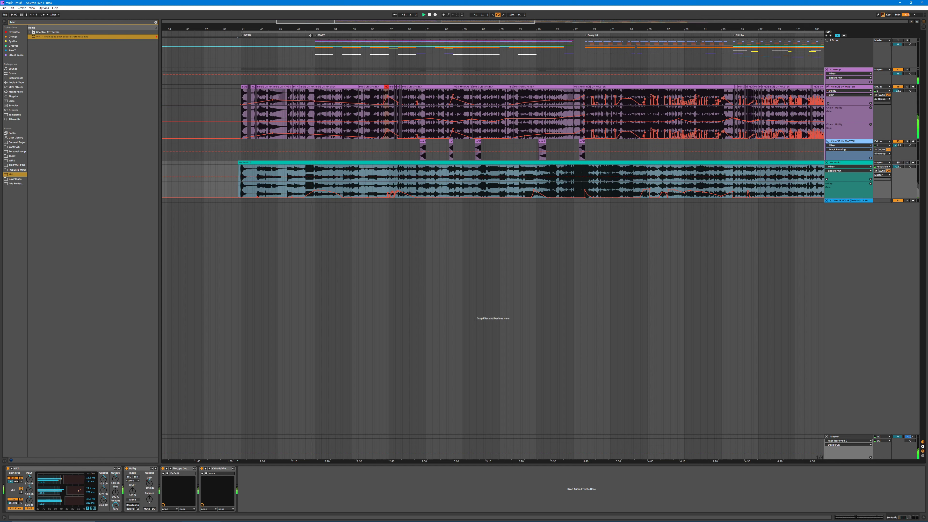
{"action": "left_click", "coordinate": [297, 36]}
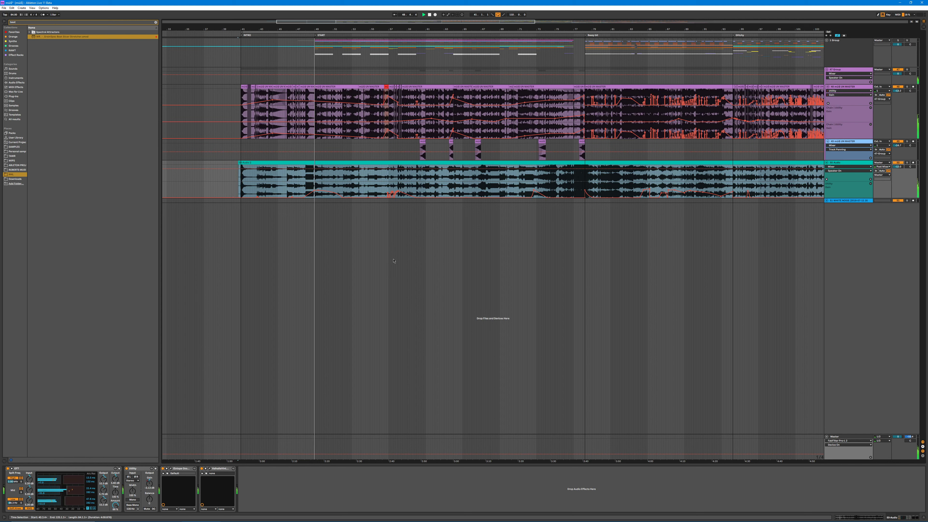
{"action": "left_click", "coordinate": [907, 162]}
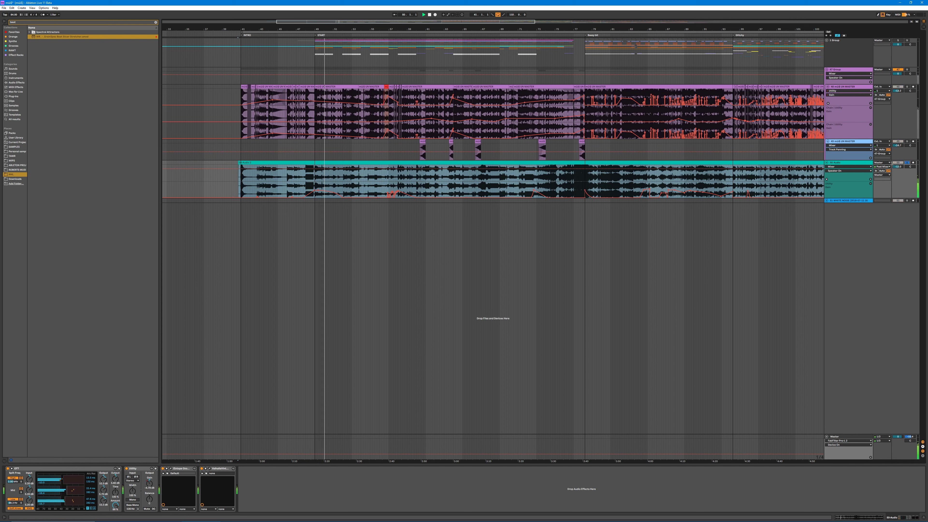
Step: Show the teal audio clip's waveform and the device chain of its track
{"action": "double_click", "coordinate": [338, 161]}
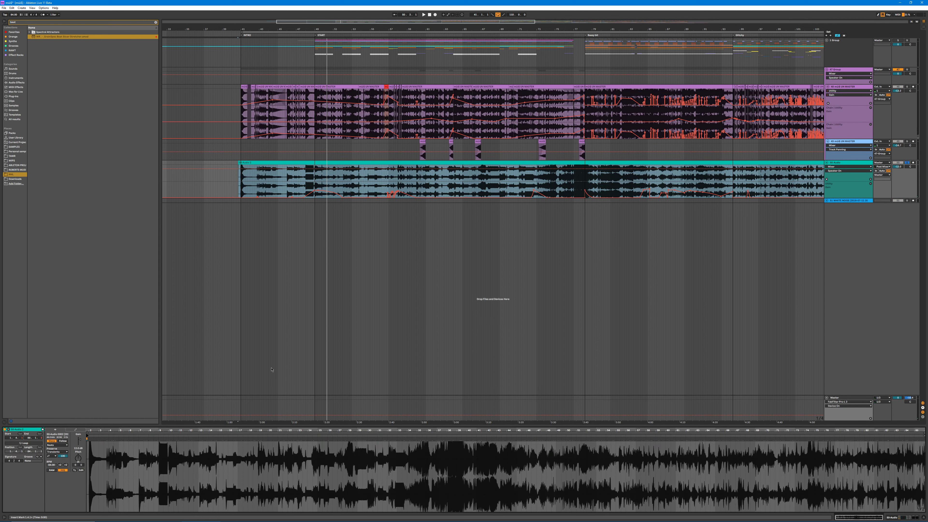
{"action": "left_click", "coordinate": [862, 165]}
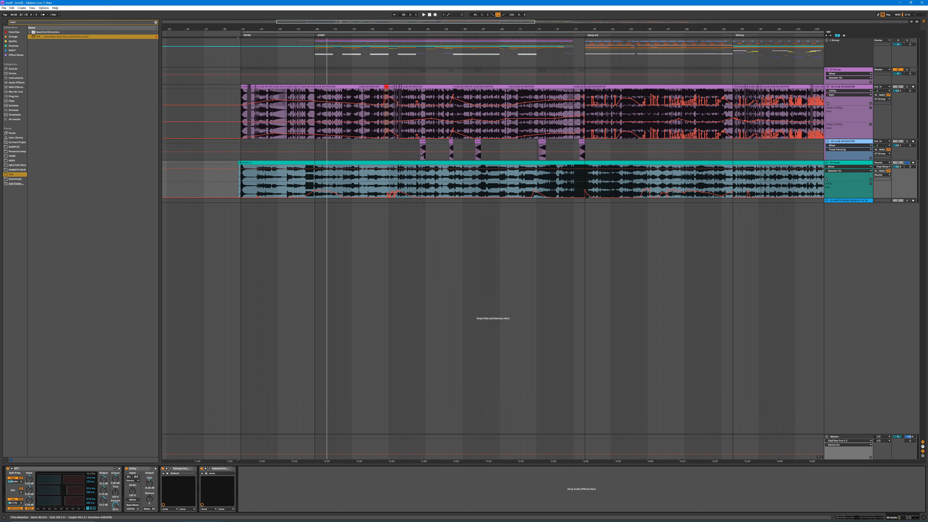
{"action": "double_click", "coordinate": [387, 163]}
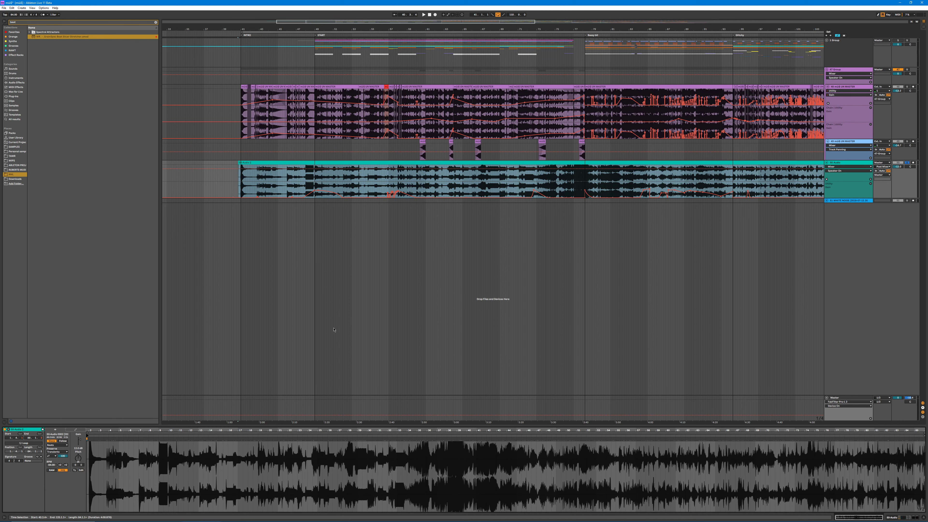
Step: Play the soloed teal track from the start of the intro with its Utility switched off, checking its clip and devices
{"action": "left_click", "coordinate": [497, 14]}
{"action": "key", "text": "space"}
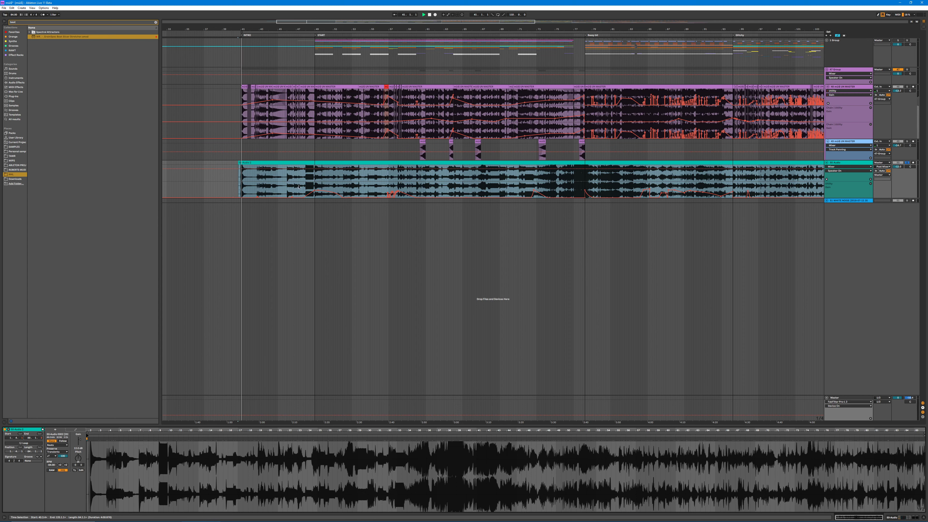
{"action": "double_click", "coordinate": [835, 163]}
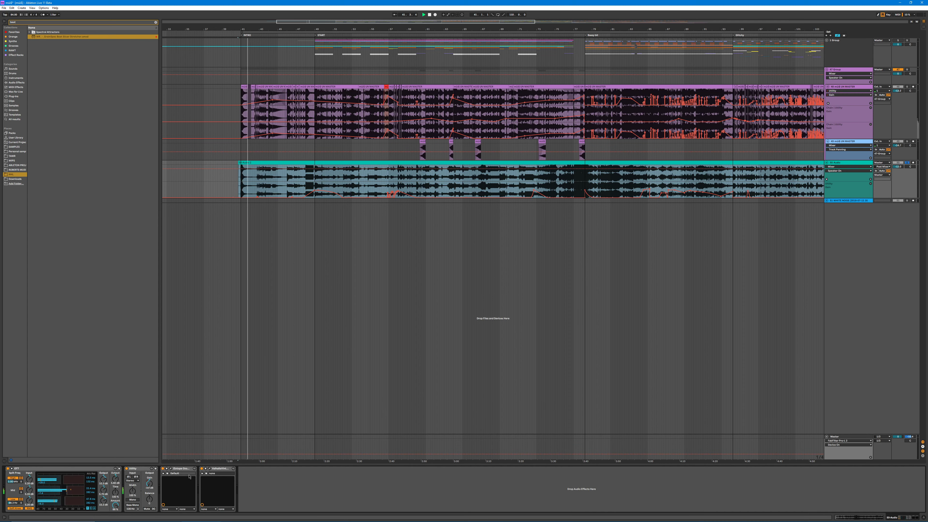
{"action": "left_click", "coordinate": [127, 469]}
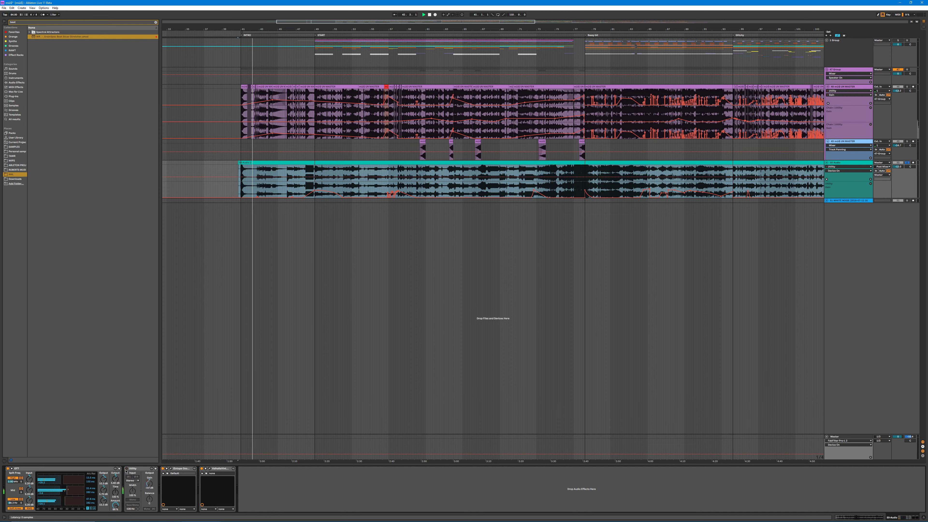
{"action": "double_click", "coordinate": [292, 162]}
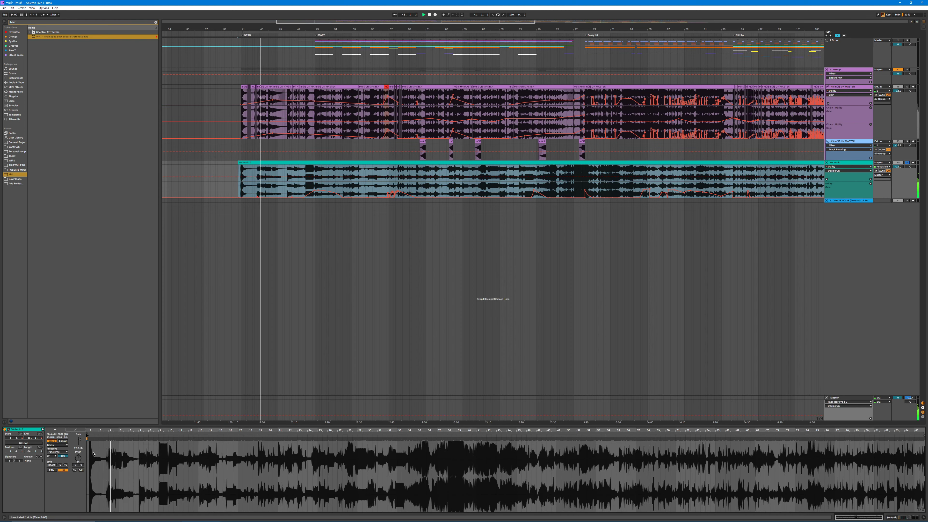
{"action": "double_click", "coordinate": [836, 163]}
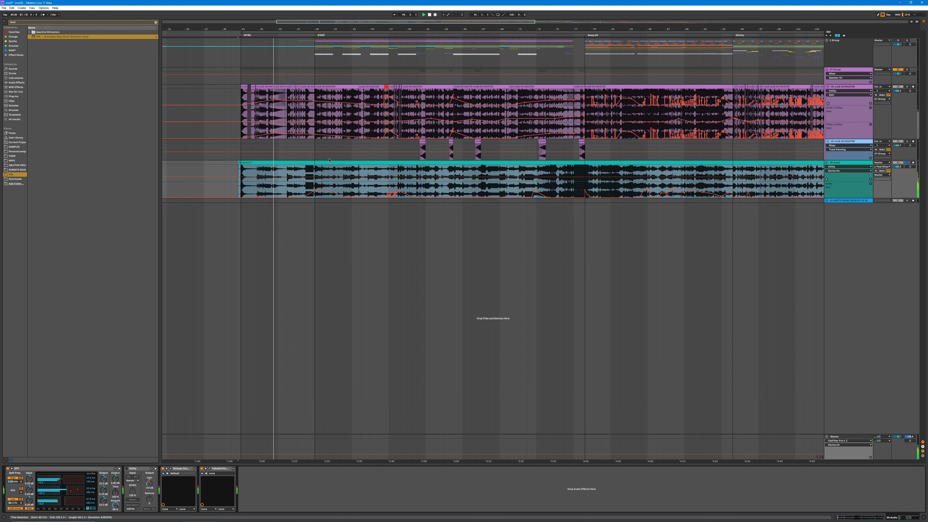
{"action": "double_click", "coordinate": [308, 162]}
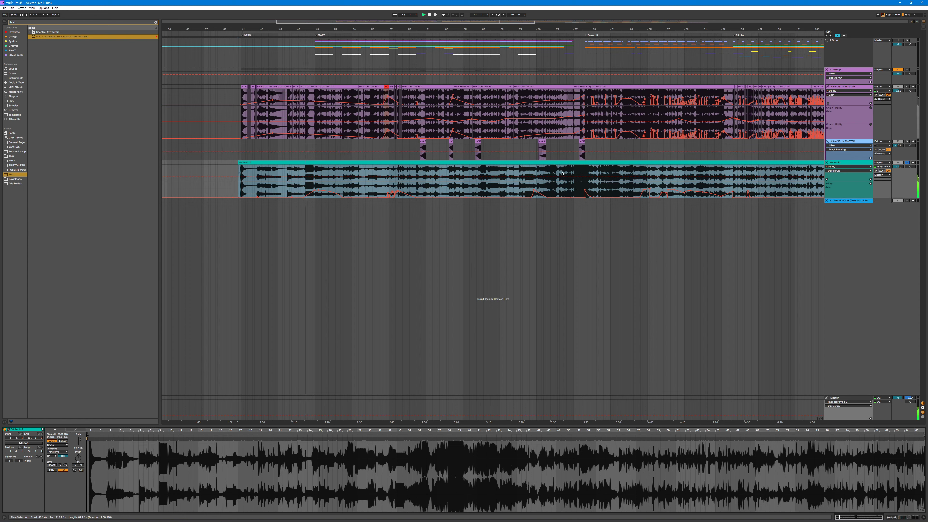
Step: Audition passages of the teal track late in the START section and around the beginning of the following section
{"action": "left_click", "coordinate": [544, 172]}
{"action": "key", "text": "space"}
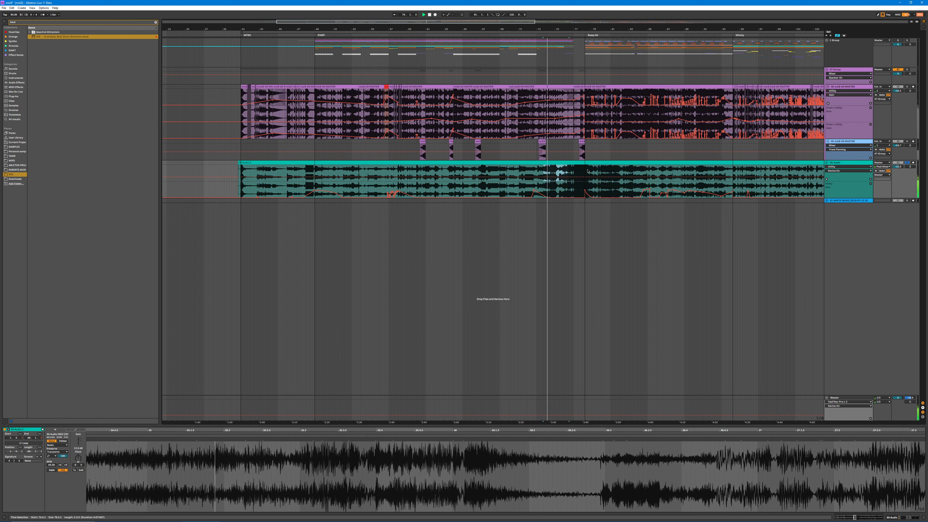
{"action": "left_click_drag", "start_coordinate": [579, 170], "coordinate": [604, 169]}
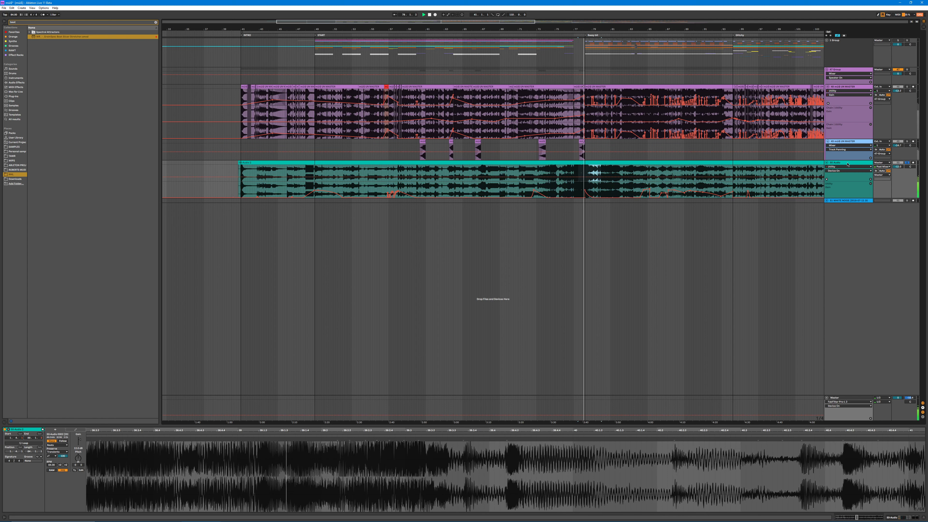
{"action": "left_click_drag", "start_coordinate": [599, 172], "coordinate": [698, 185]}
{"action": "key", "text": "space"}
{"action": "key", "text": "space"}
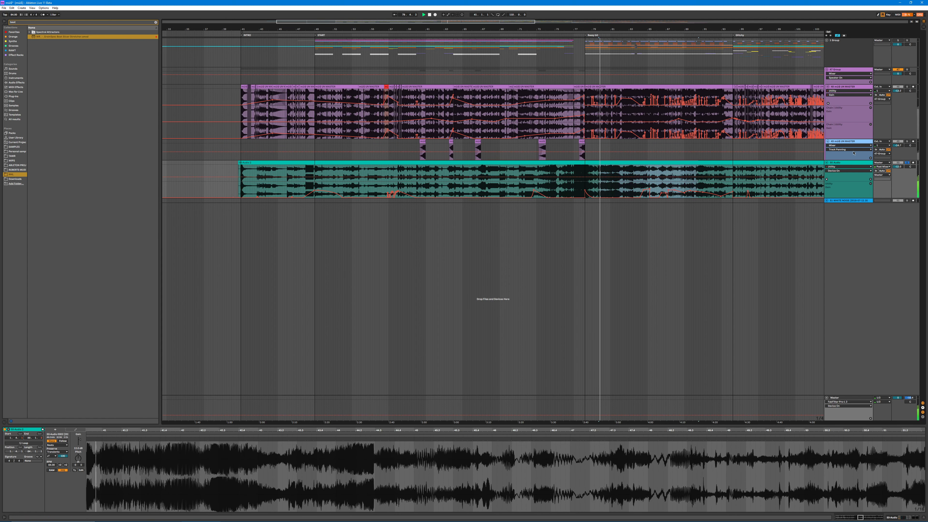
{"action": "key", "text": "space"}
Step: Mark the first half of the purple master track and the passage around START on the teal track, and switch the teal track's Utility back on
{"action": "left_click", "coordinate": [848, 163]}
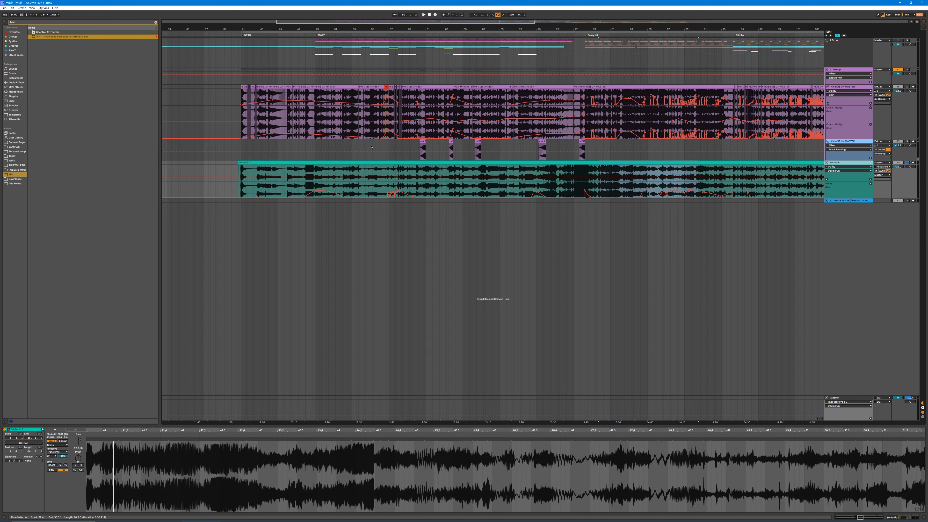
{"action": "left_click_drag", "start_coordinate": [235, 98], "coordinate": [492, 99]}
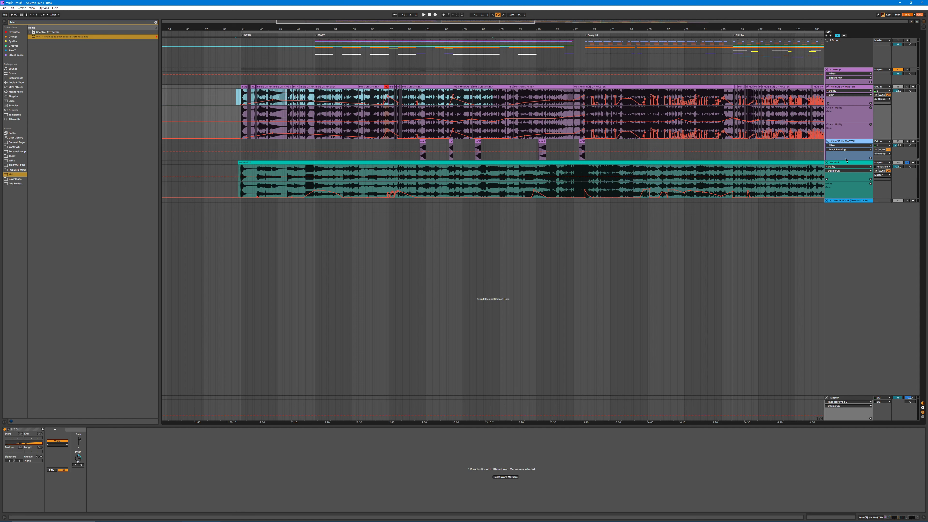
{"action": "left_click", "coordinate": [837, 164]}
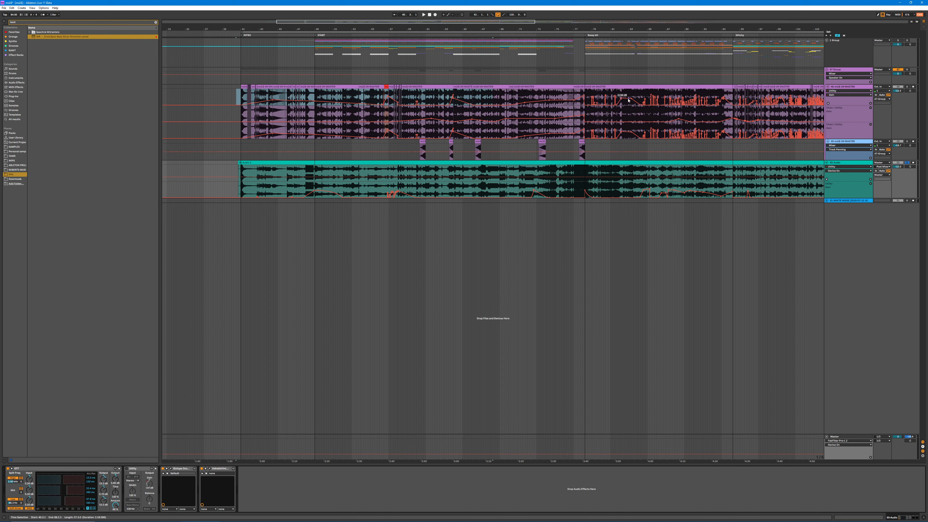
{"action": "left_click_drag", "start_coordinate": [303, 177], "coordinate": [340, 176]}
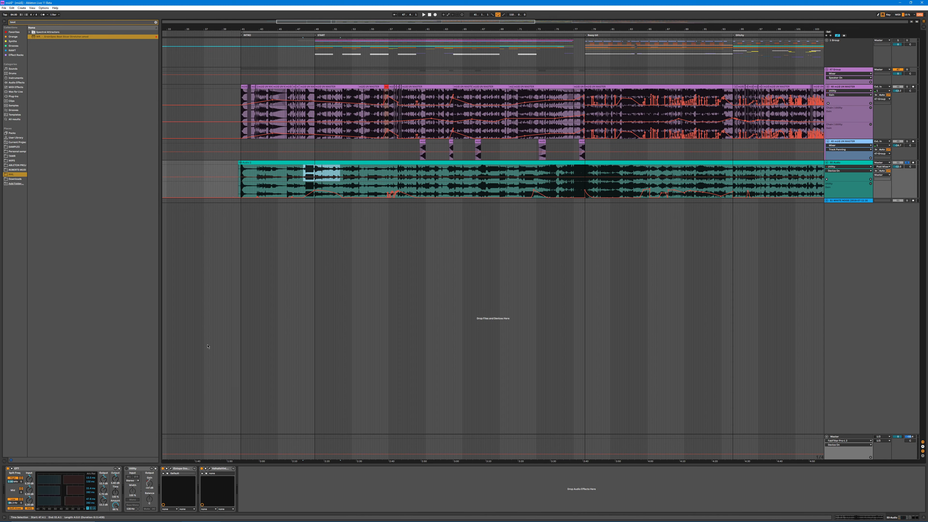
{"action": "left_click", "coordinate": [127, 468]}
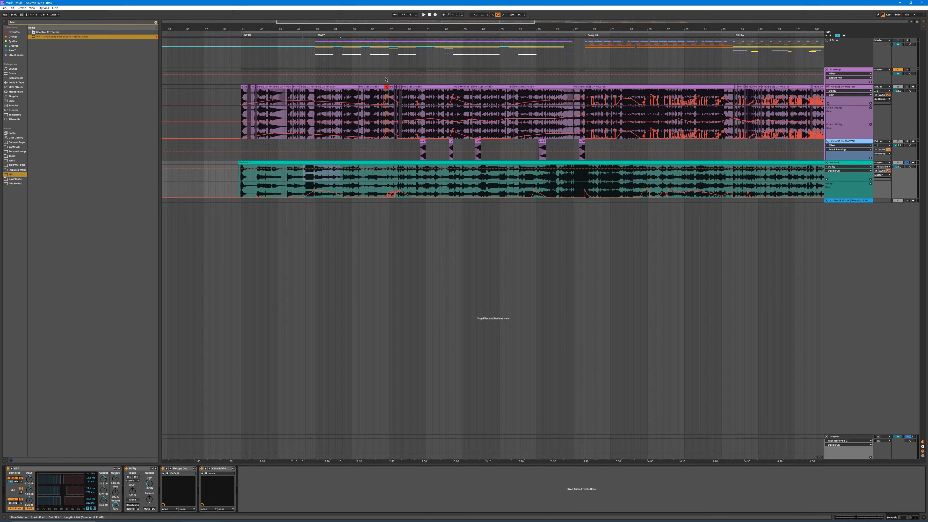
Step: Solo the purple master track, play its red clip and show that clip's waveform
{"action": "left_click_drag", "start_coordinate": [379, 29], "coordinate": [327, 96]}
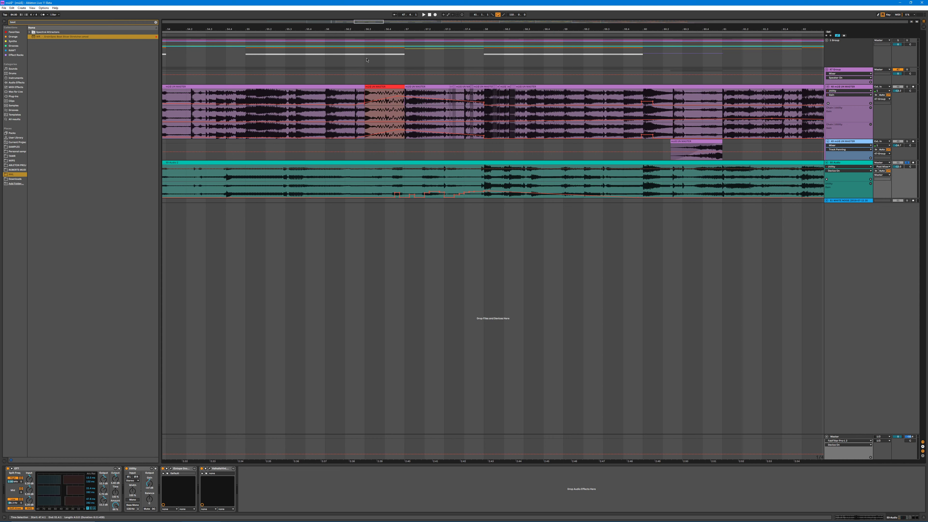
{"action": "left_click", "coordinate": [376, 87]}
{"action": "left_click", "coordinate": [906, 87]}
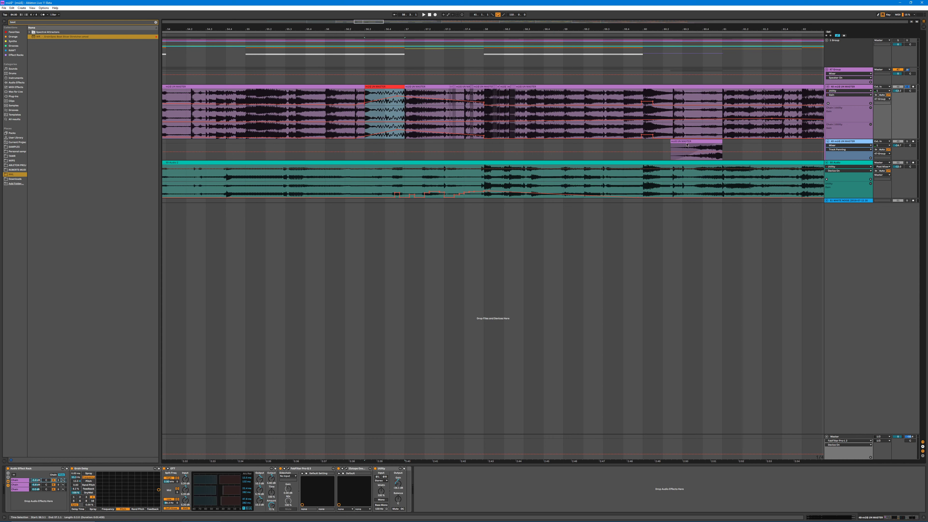
{"action": "key", "text": "space"}
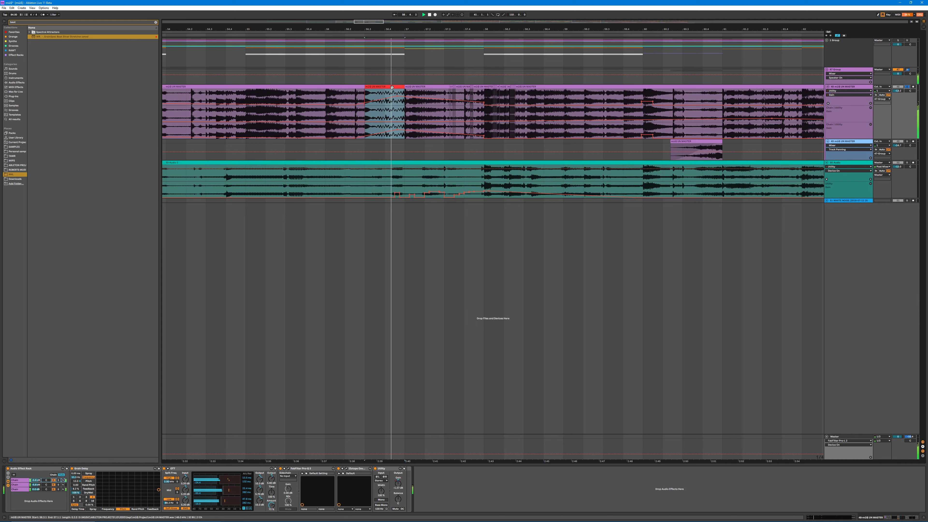
{"action": "key", "text": "shift+Tab"}
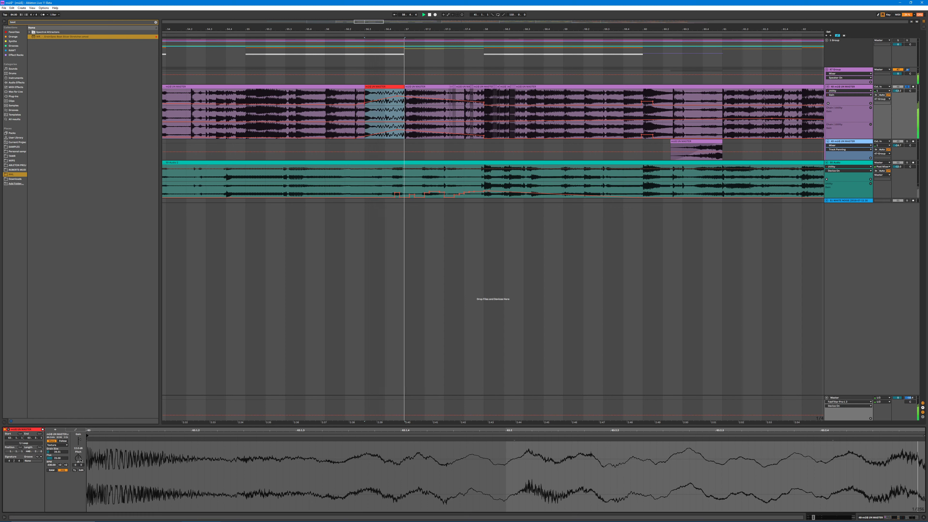
{"action": "key", "text": "ctrl+l"}
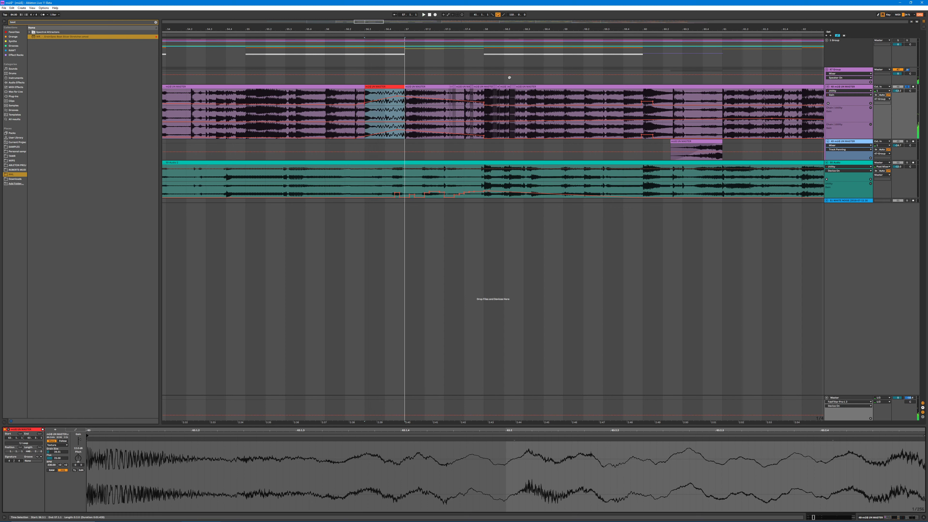
Step: Inspect the tiny sliced clips after the red clip on the purple master track and undo the accidental clip edit
{"action": "left_click_drag", "start_coordinate": [446, 93], "coordinate": [456, 94]}
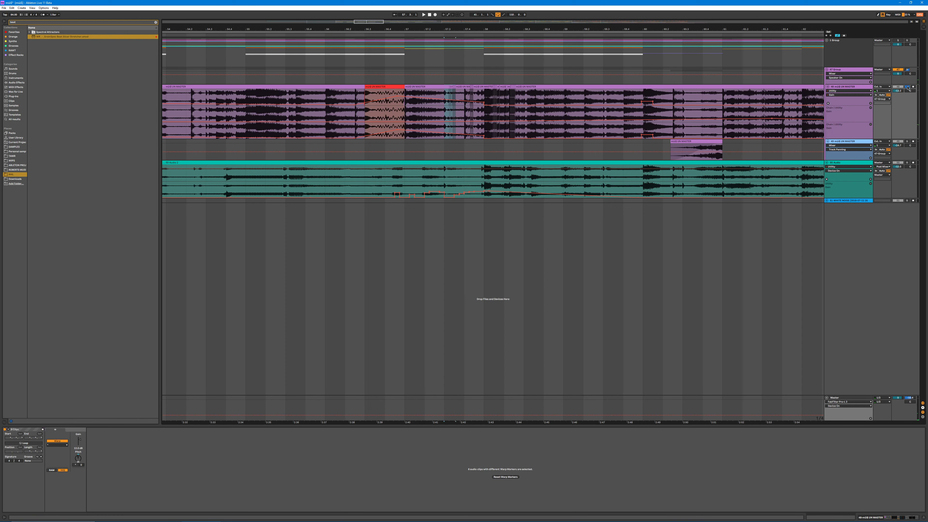
{"action": "left_click", "coordinate": [452, 87]}
{"action": "left_click_drag", "start_coordinate": [480, 29], "coordinate": [480, 95]}
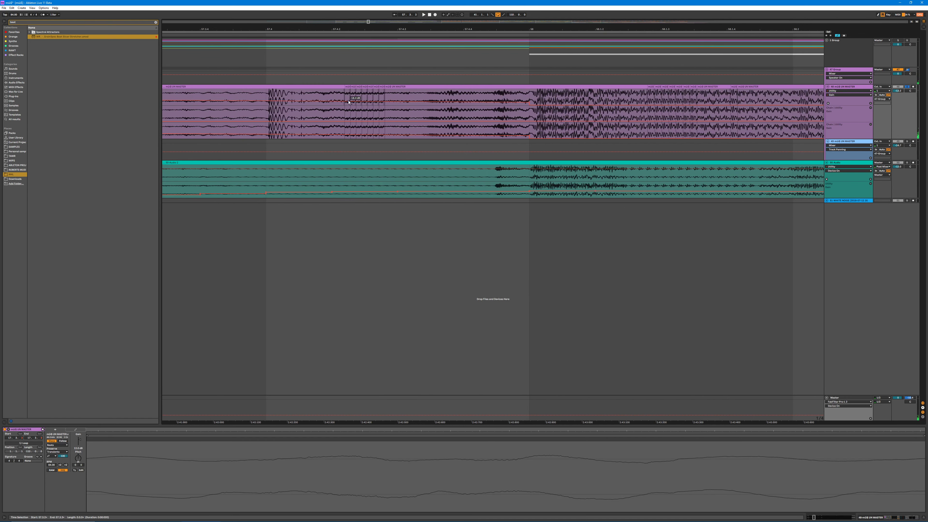
{"action": "left_click", "coordinate": [365, 87]}
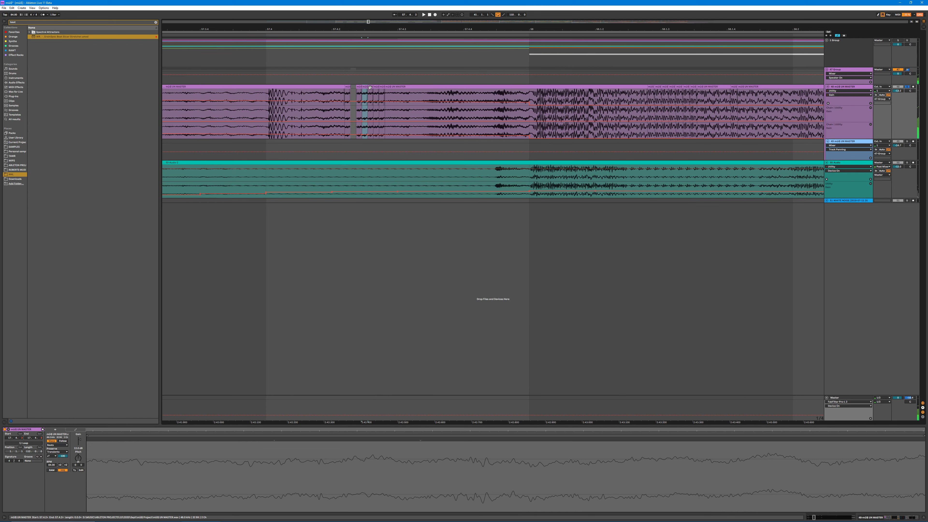
{"action": "key", "text": "ctrl+z"}
{"action": "key", "text": "ctrl+z"}
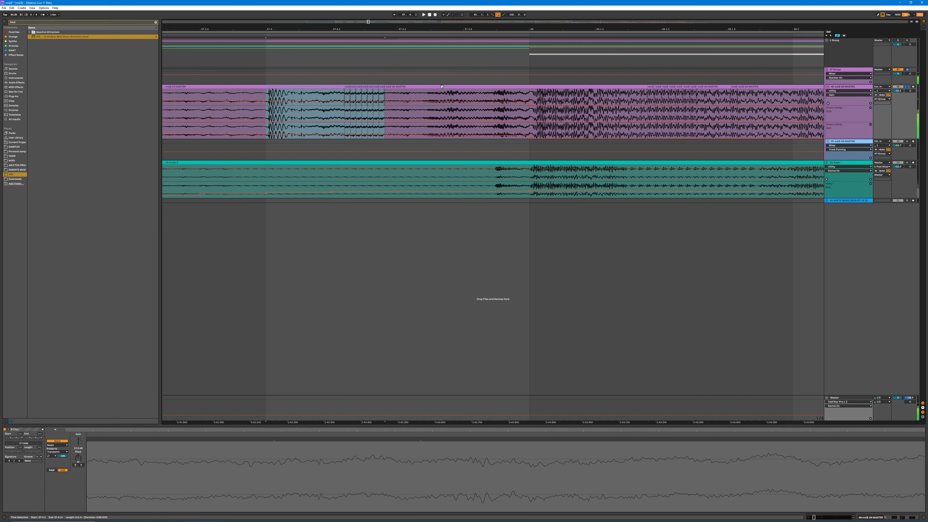
Step: Show the purple group's Utility device across the full arrangement and fold the group
{"action": "left_click_drag", "start_coordinate": [343, 29], "coordinate": [348, 2]}
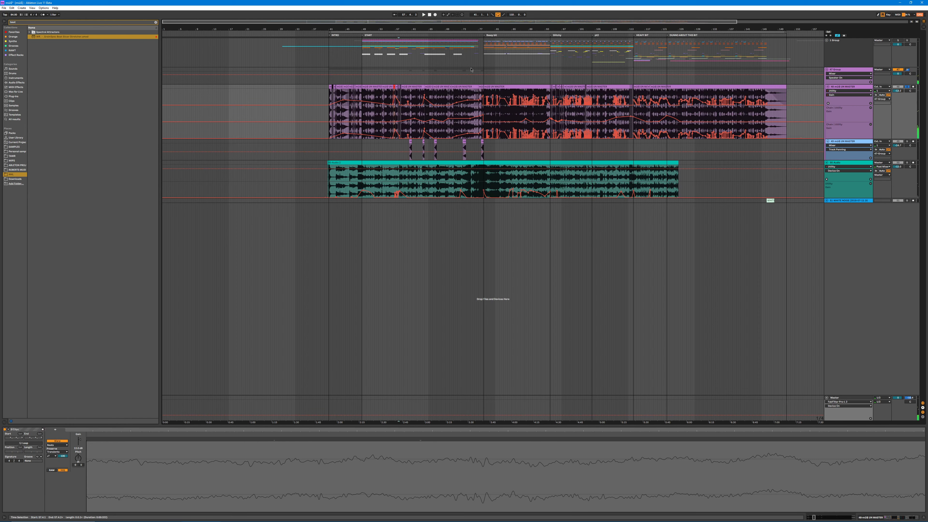
{"action": "left_click", "coordinate": [840, 70]}
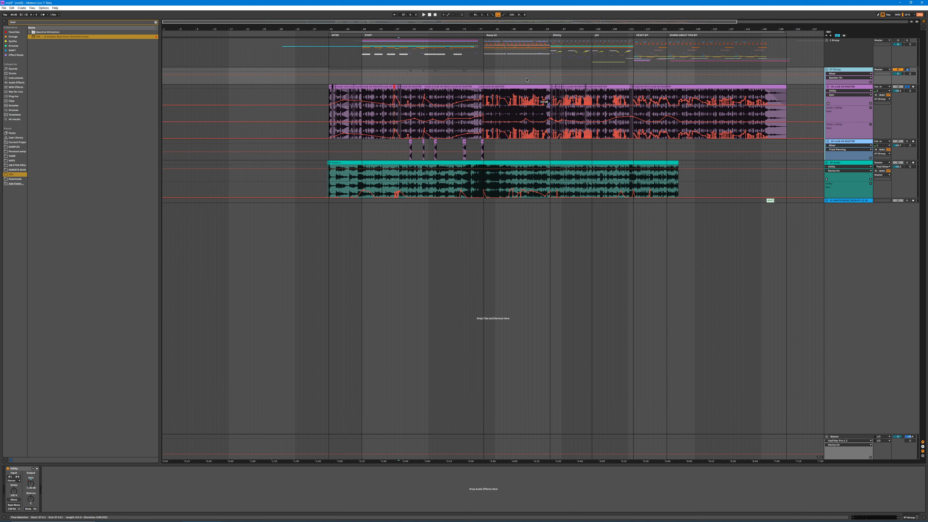
{"action": "left_click_drag", "start_coordinate": [377, 29], "coordinate": [295, 29]}
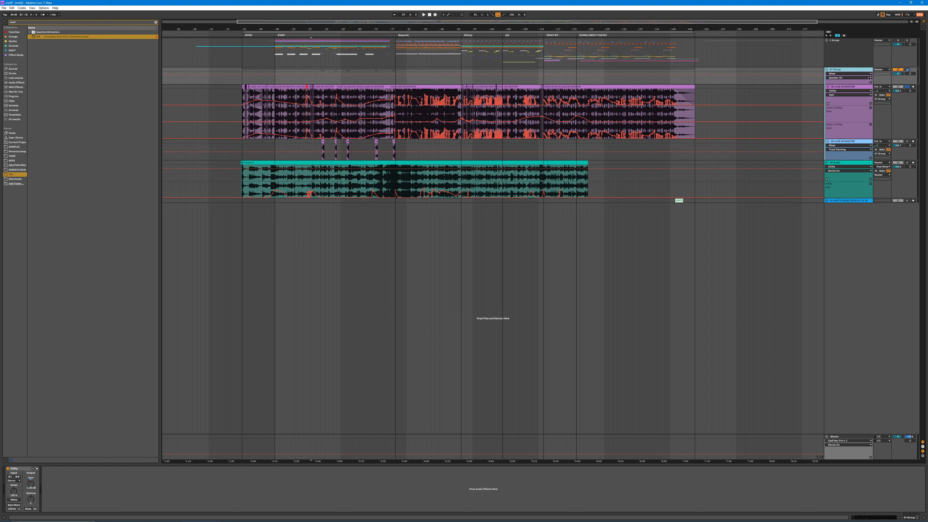
{"action": "left_click_drag", "start_coordinate": [358, 29], "coordinate": [390, 38]}
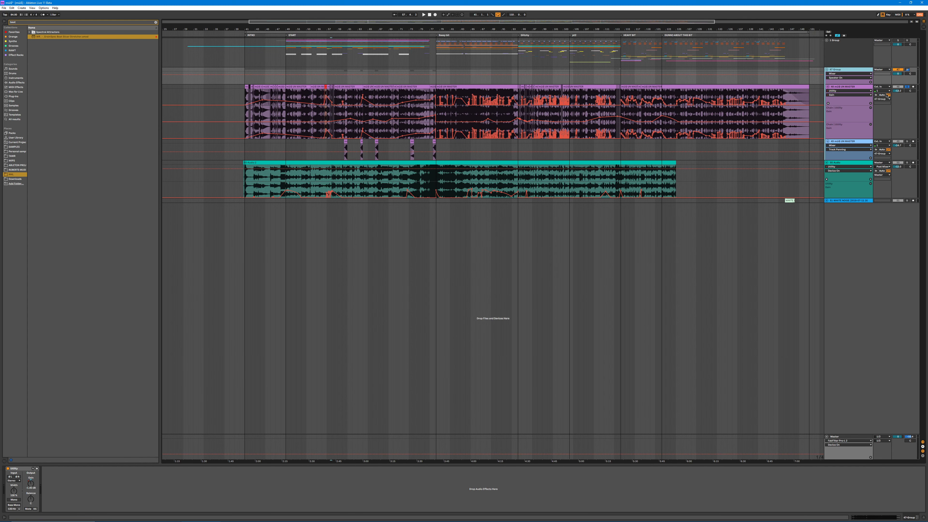
{"action": "left_click", "coordinate": [827, 70]}
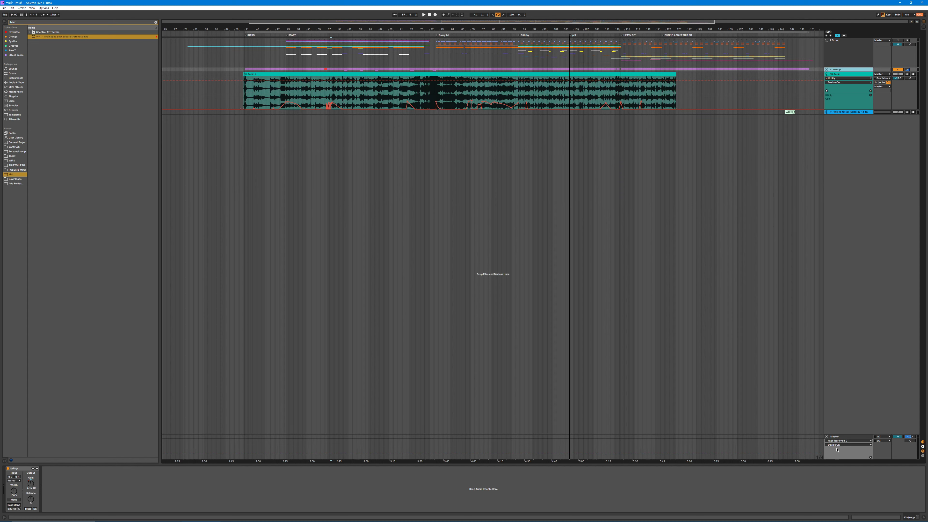
Step: Show the Master track's device chain, inspecting the FabFilter Pro-Q 3, Pro-L 2 and Youlean Loudness Meter 2 windows in turn
{"action": "left_click", "coordinate": [836, 435]}
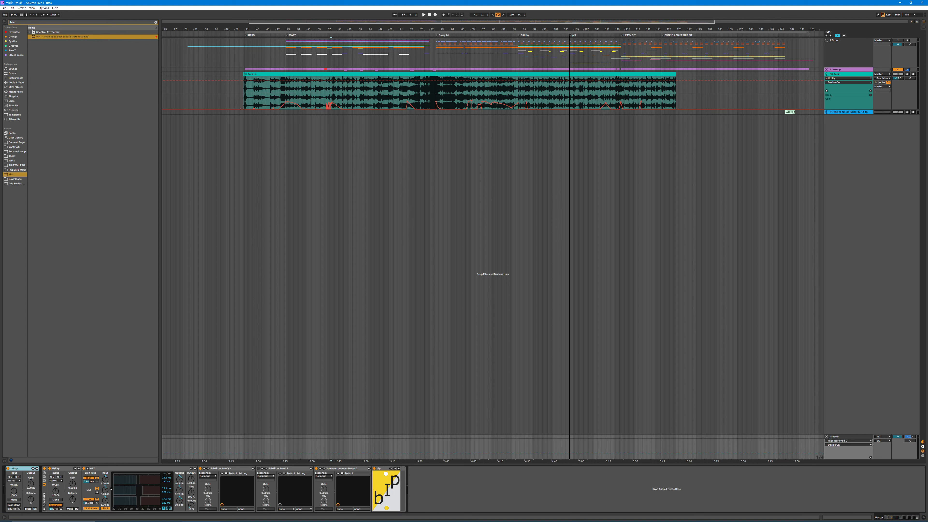
{"action": "left_click", "coordinate": [208, 469]}
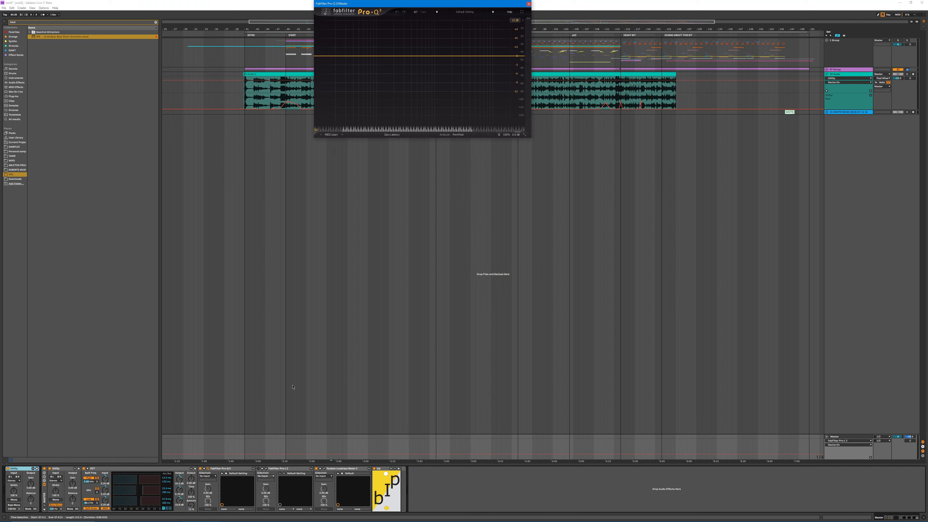
{"action": "left_click", "coordinate": [528, 3]}
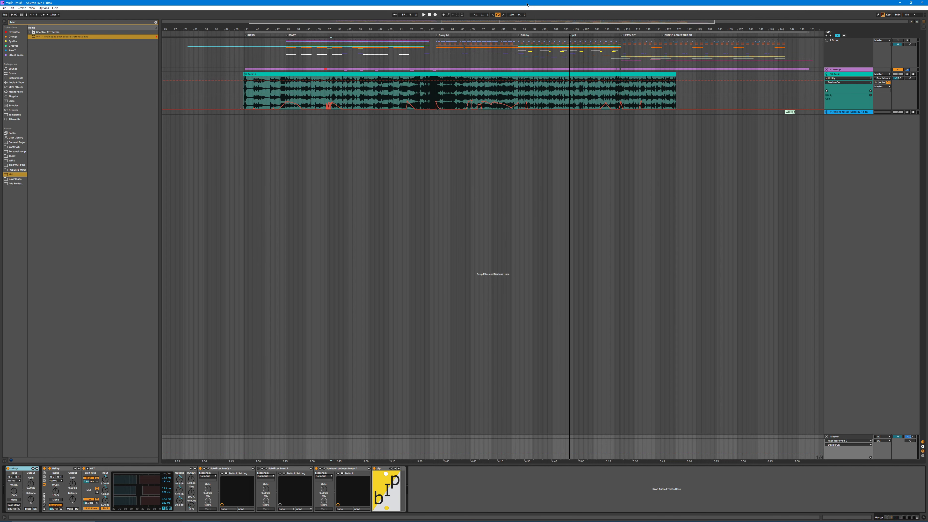
{"action": "left_click", "coordinate": [266, 469]}
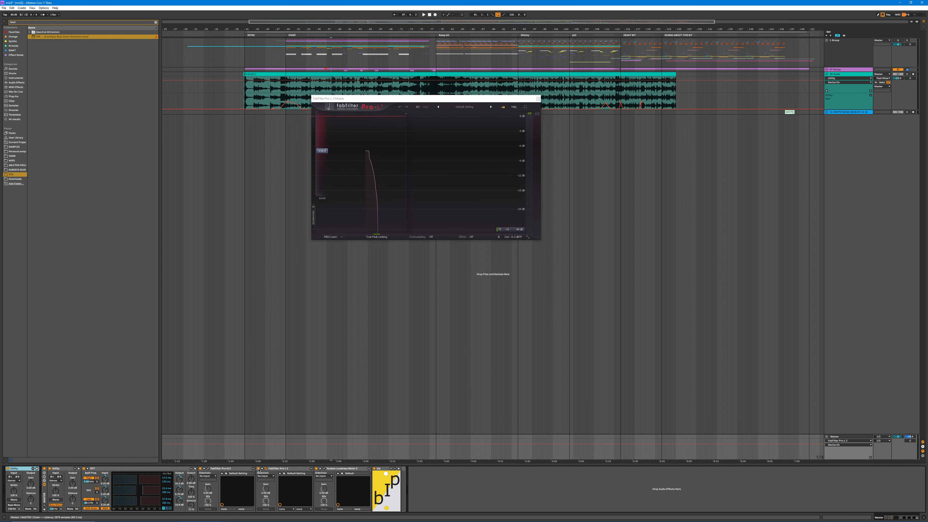
{"action": "left_click", "coordinate": [266, 469]}
{"action": "left_click", "coordinate": [323, 468]}
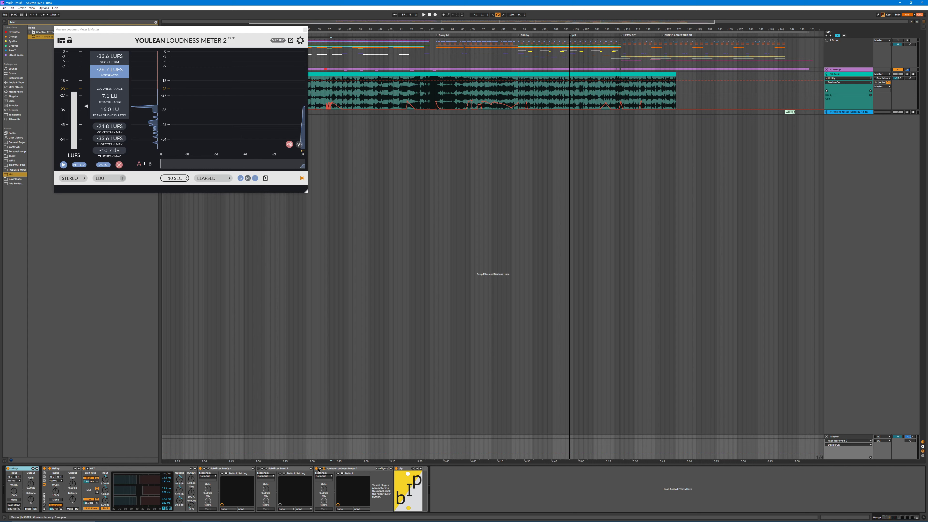
{"action": "left_click", "coordinate": [317, 472]}
{"action": "left_click", "coordinate": [304, 30]}
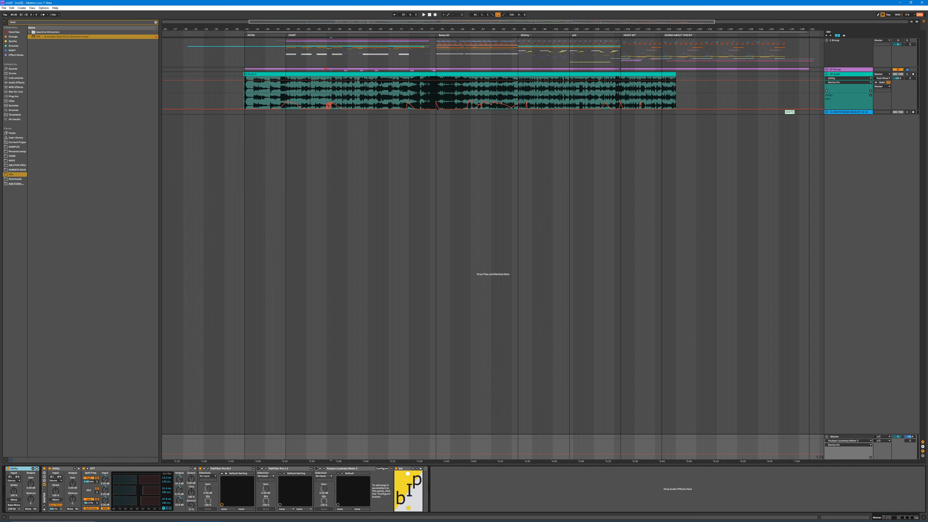
{"action": "left_click_drag", "start_coordinate": [304, 30], "coordinate": [304, 8]}
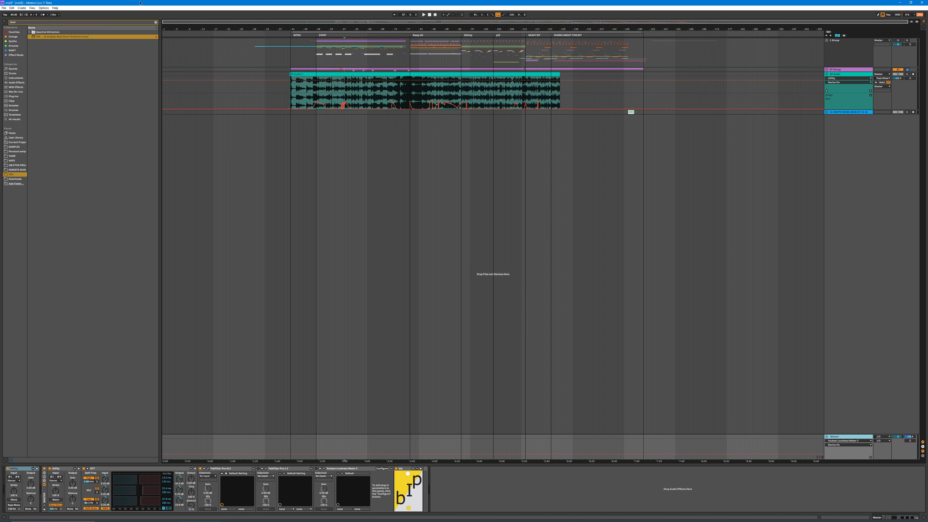
Step: Clear the browser search, load the Operator glitch patch from the Synths collection onto a new track, and unfold and solo that track
{"action": "left_click", "coordinate": [156, 22]}
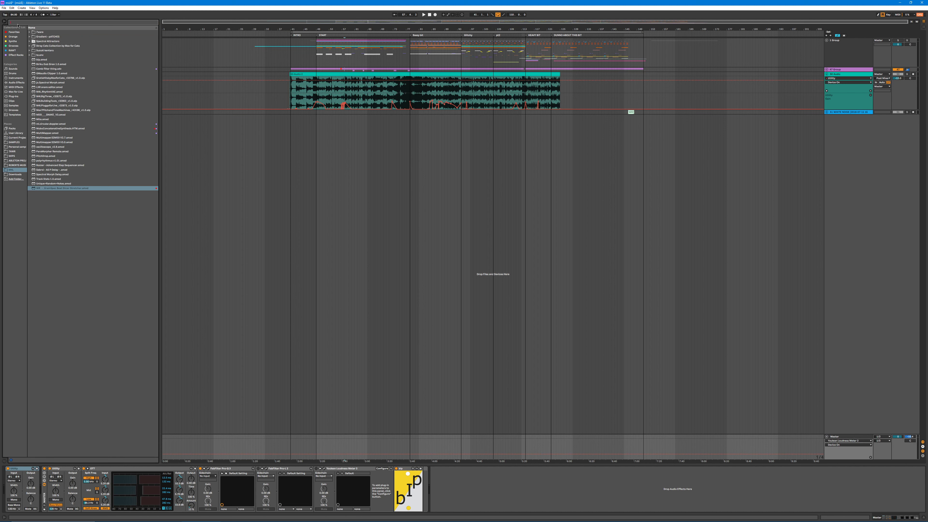
{"action": "left_click", "coordinate": [14, 33]}
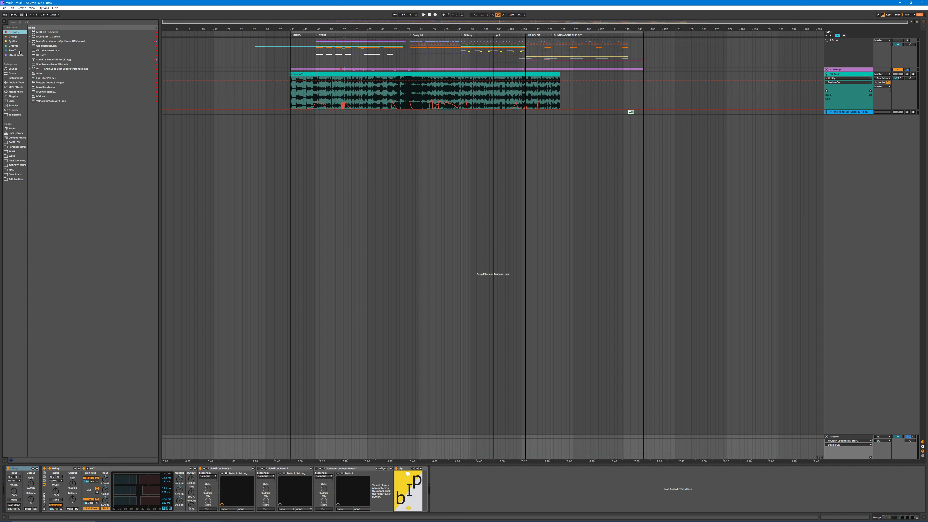
{"action": "left_click", "coordinate": [13, 54]}
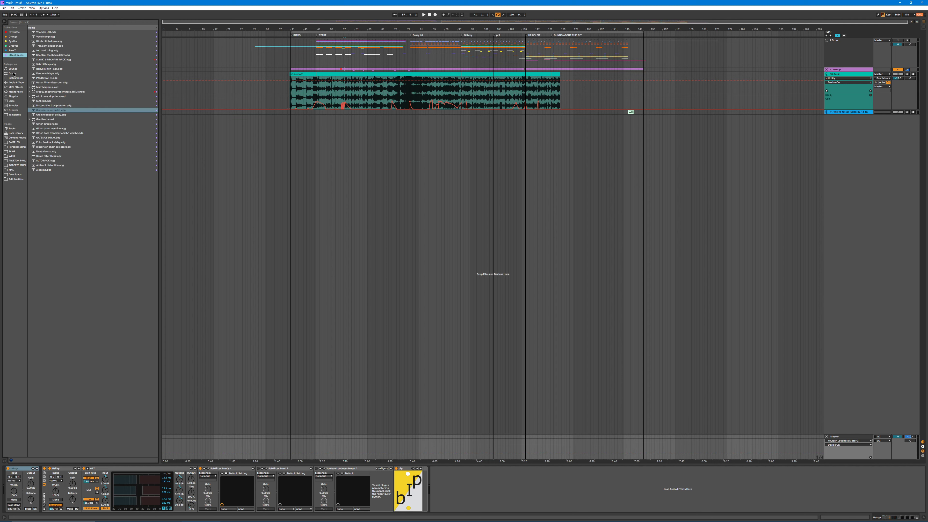
{"action": "left_click", "coordinate": [15, 41]}
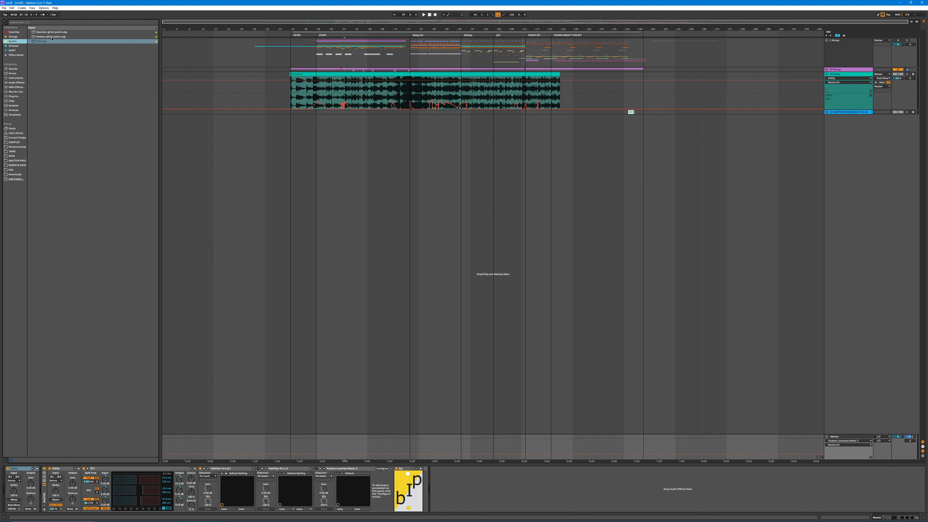
{"action": "left_click_drag", "start_coordinate": [41, 34], "coordinate": [278, 203]}
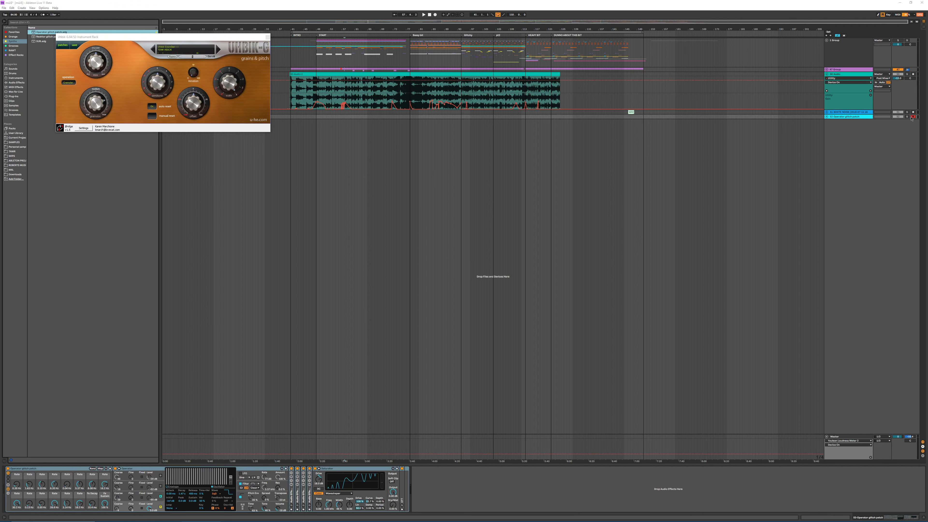
{"action": "left_click", "coordinate": [826, 117]}
{"action": "left_click", "coordinate": [907, 117]}
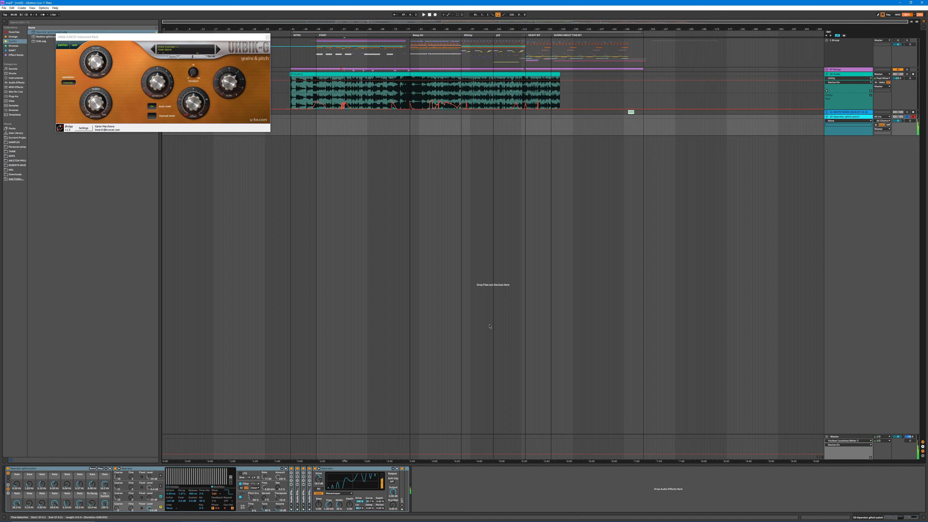
Step: Expand the collapsed effect devices in the Operator glitch patch to inspect its LFOs, folding the first LFOs again
{"action": "double_click", "coordinate": [310, 494]}
{"action": "left_click", "coordinate": [303, 494]}
{"action": "double_click", "coordinate": [303, 494]}
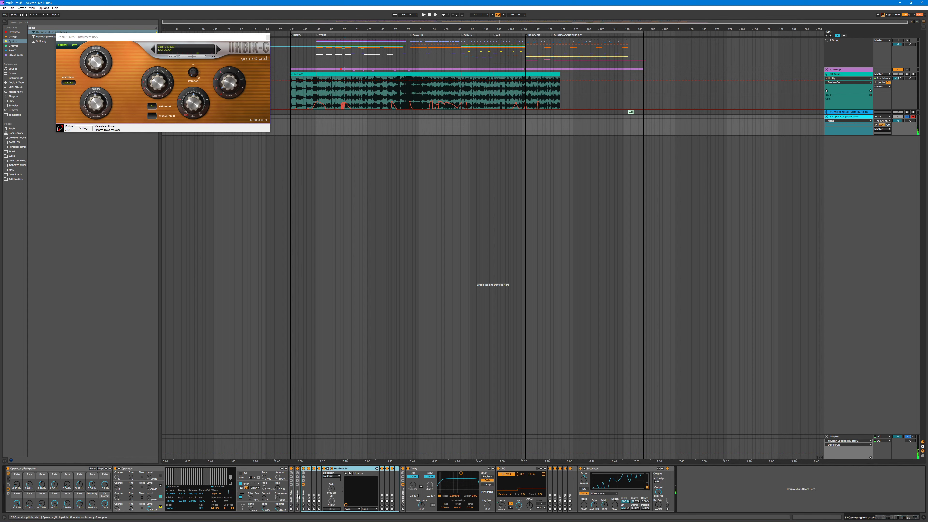
{"action": "double_click", "coordinate": [298, 494]}
{"action": "double_click", "coordinate": [291, 494]}
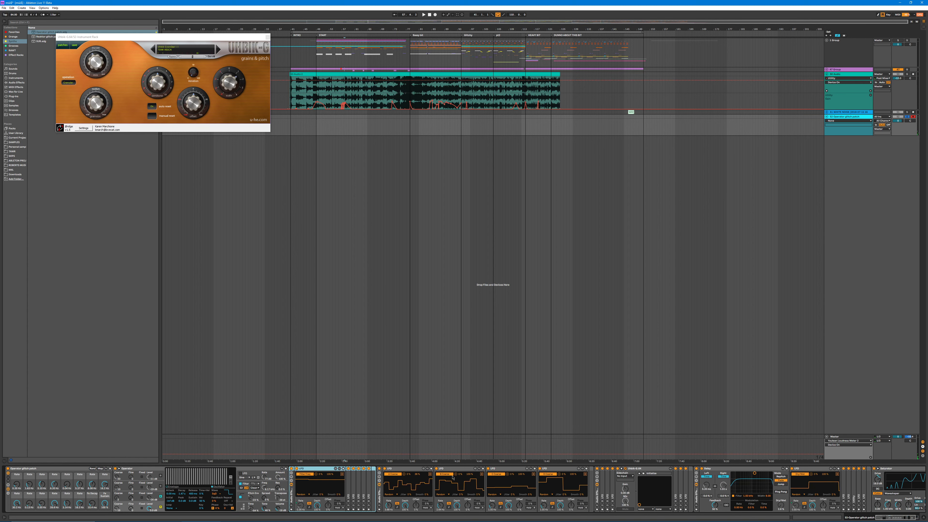
{"action": "double_click", "coordinate": [350, 485]}
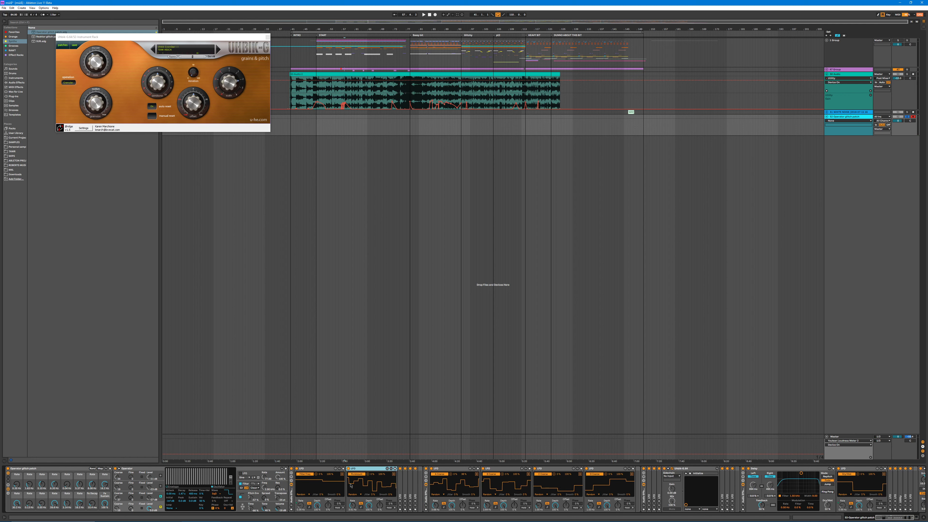
{"action": "double_click", "coordinate": [311, 469]}
{"action": "left_click", "coordinate": [311, 470]}
{"action": "double_click", "coordinate": [311, 470]}
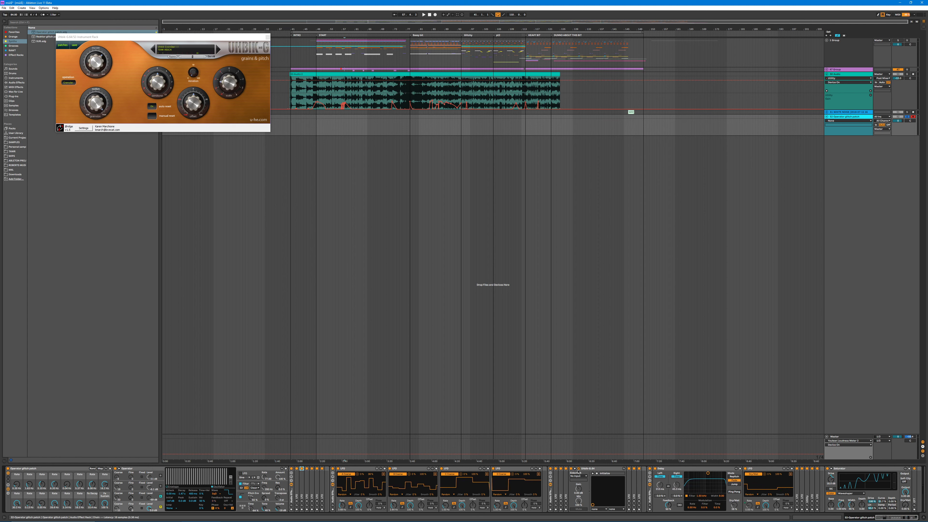
Step: Unfold the Uhbik-G plug-in's parameters and look through the rest of the glitch patch's device chain
{"action": "left_click", "coordinate": [574, 469]}
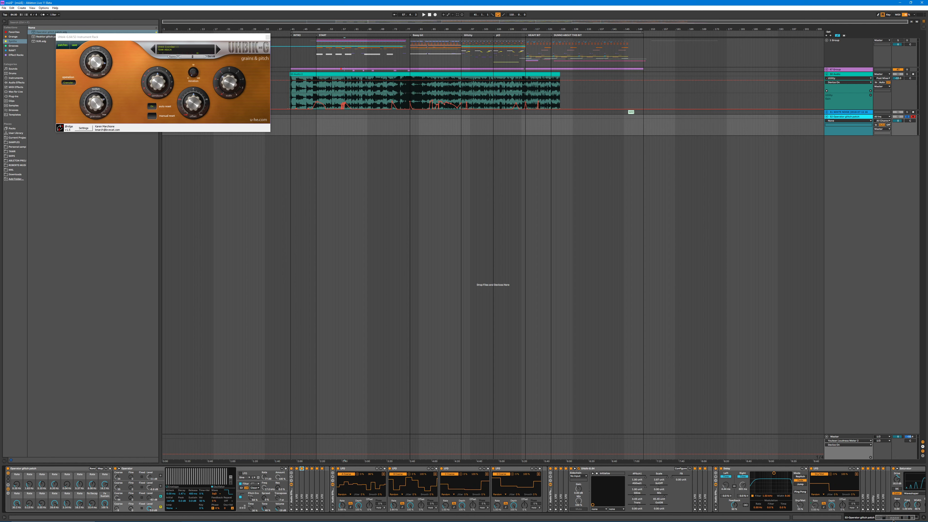
{"action": "scroll", "coordinate": [828, 486], "scroll_direction": "right", "scroll_amount": 3}
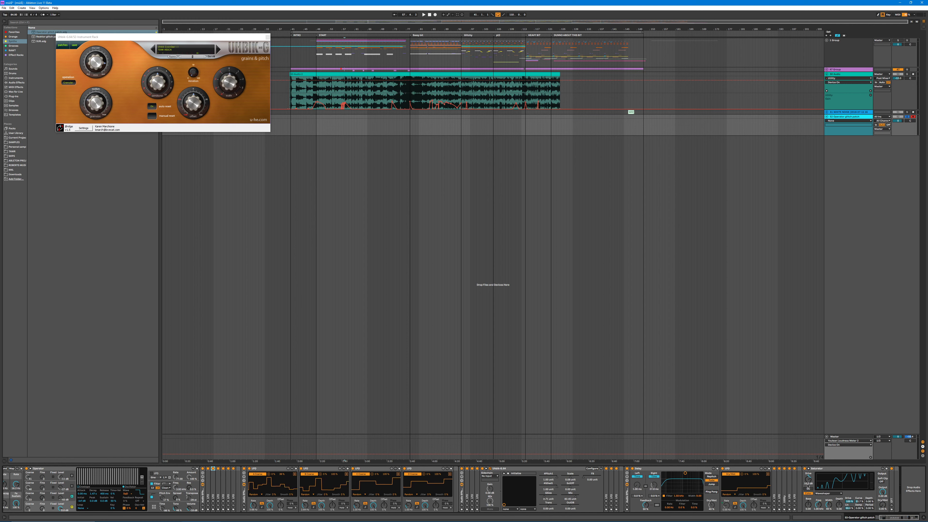
{"action": "scroll", "coordinate": [901, 507], "scroll_direction": "left", "scroll_amount": 3}
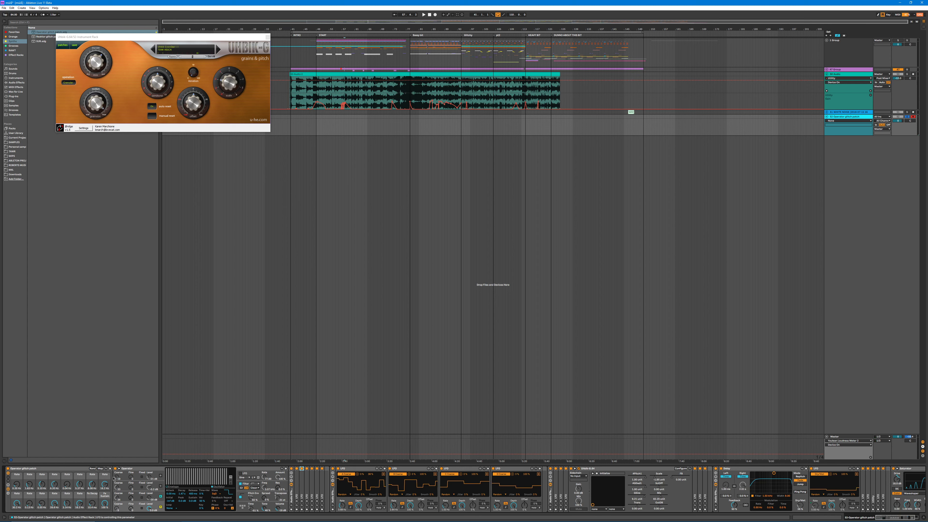
Step: Randomize the glitch patch's macros and raise the Fine tuning of Operator's oscillator B
{"action": "left_click", "coordinate": [92, 468]}
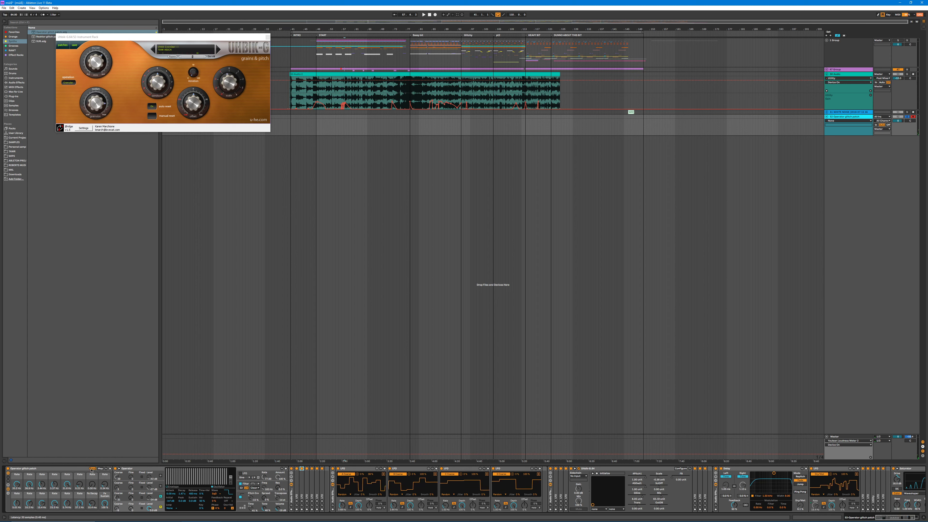
{"action": "left_click", "coordinate": [92, 468]}
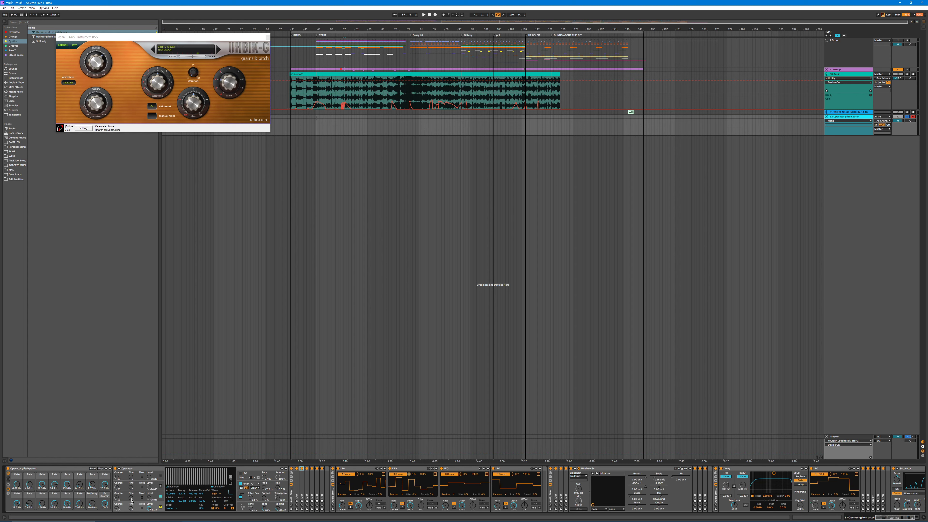
{"action": "left_click_drag", "start_coordinate": [130, 497], "coordinate": [131, 486]}
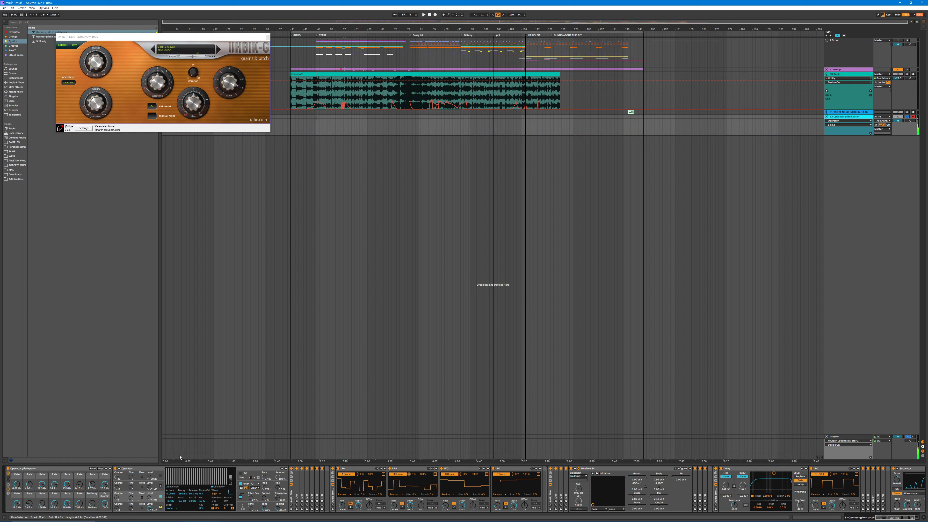
Step: Show the Uhbik-G window over the middle of the arrangement, list the audio effects in the browser, and close the plug-in window
{"action": "left_click_drag", "start_coordinate": [141, 39], "coordinate": [359, 220]}
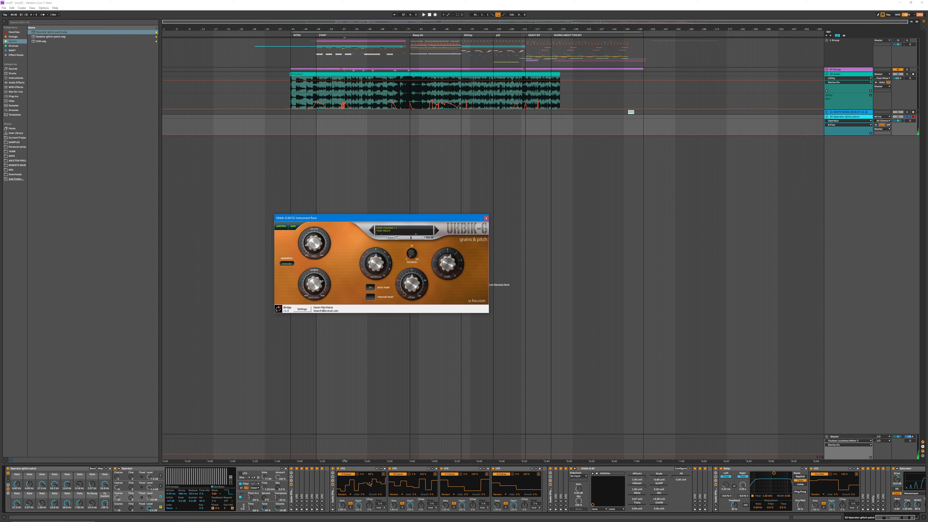
{"action": "left_click", "coordinate": [11, 87]}
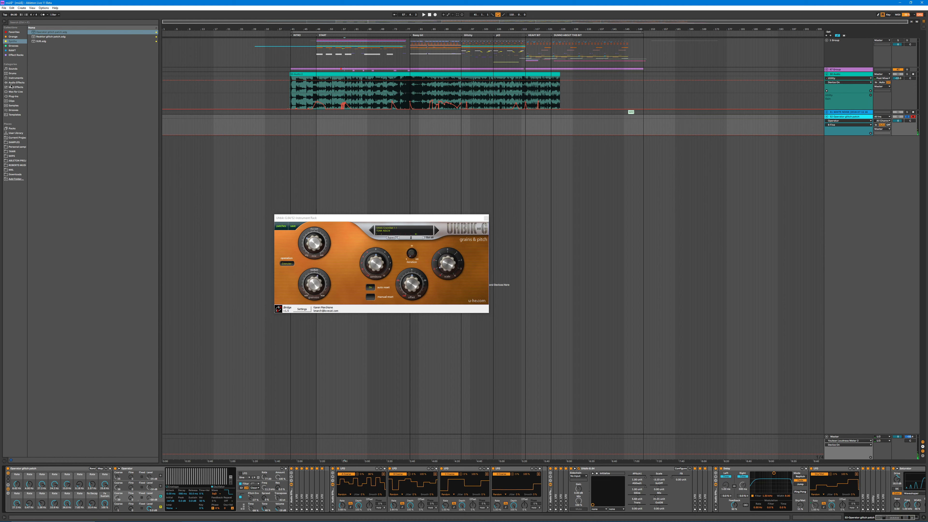
{"action": "left_click", "coordinate": [11, 84]}
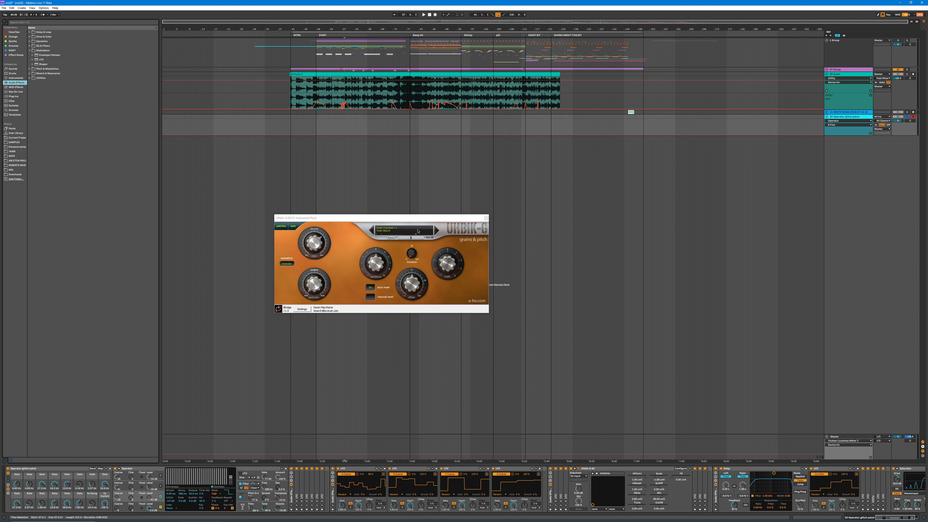
{"action": "mouse_move", "coordinate": [433, 218]}
{"action": "left_mouse_down"}
{"action": "mouse_move", "coordinate": [318, 249]}
{"action": "mouse_move", "coordinate": [434, 222]}
{"action": "left_mouse_up"}
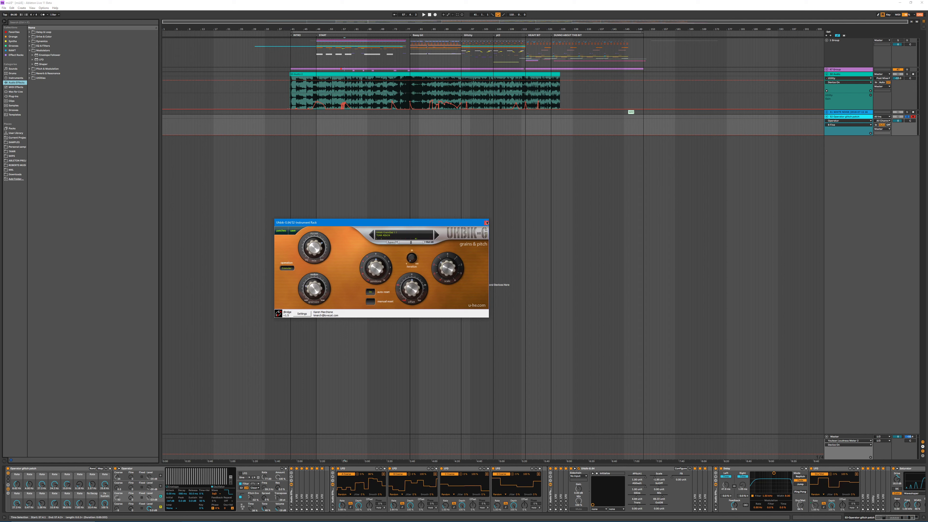
{"action": "left_click", "coordinate": [486, 222]}
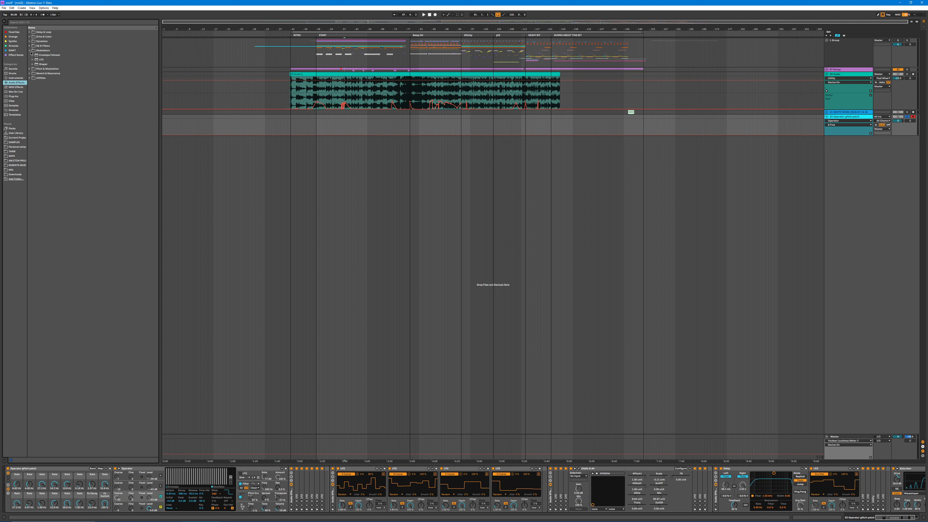
Step: Add a Grain Delay from the Delay & Loop effects at the end of the glitch patch's device chain
{"action": "left_click", "coordinate": [32, 32]}
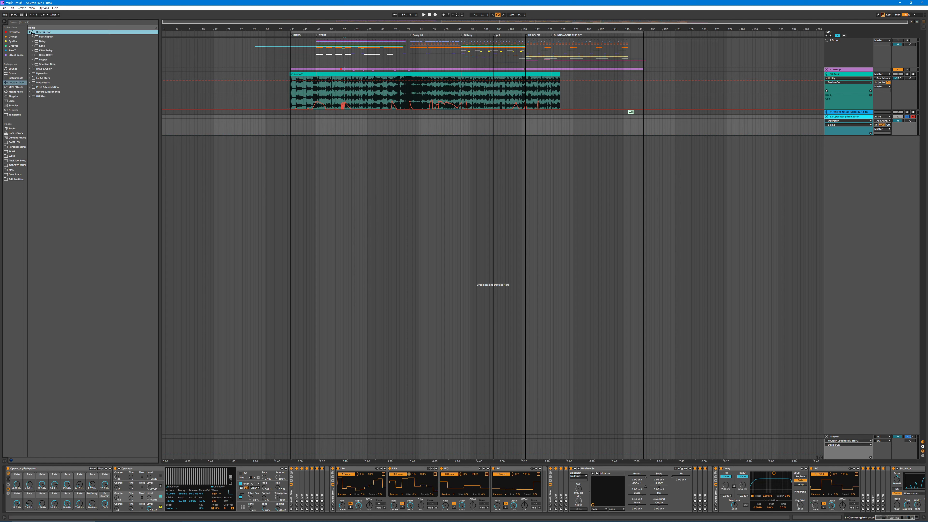
{"action": "left_click", "coordinate": [43, 55]}
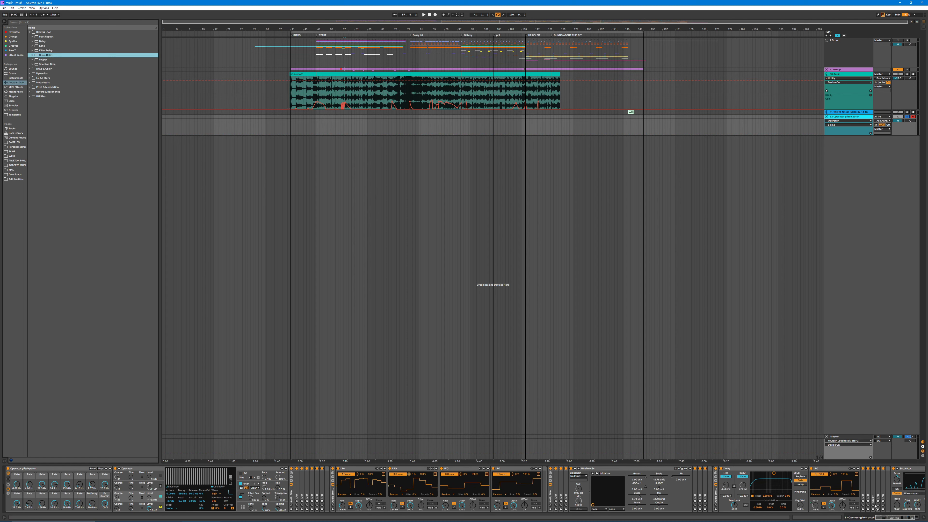
{"action": "left_click_drag", "start_coordinate": [875, 506], "coordinate": [916, 494]}
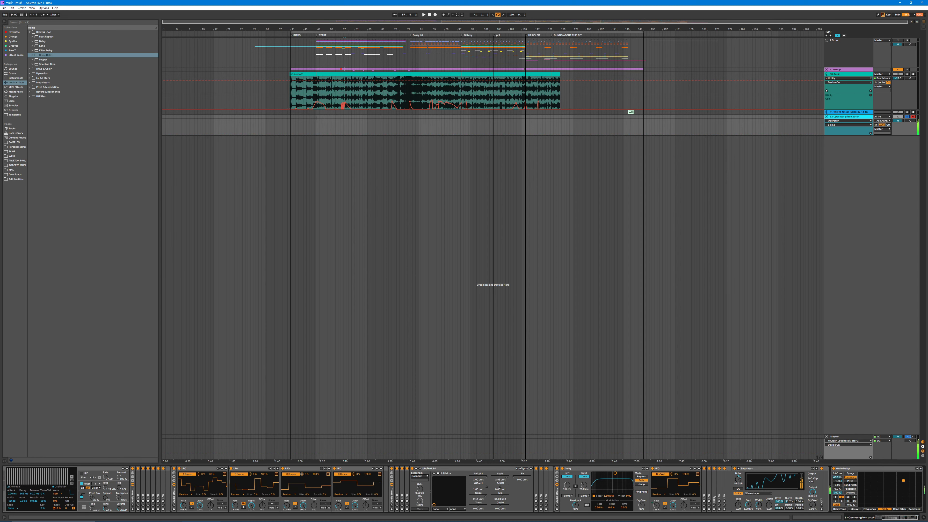
Step: Adjust Grain Delay's delay sync and Feedback, and switch the device off for playback
{"action": "left_click", "coordinate": [836, 504]}
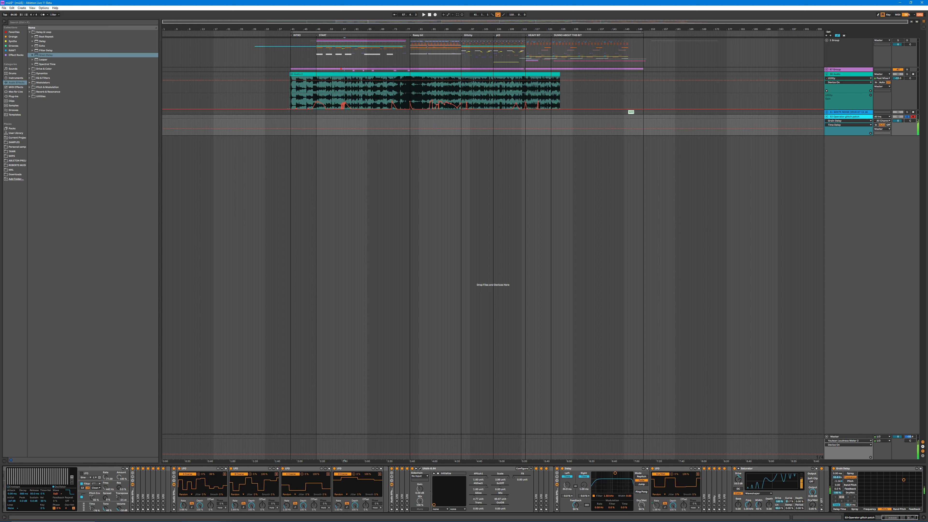
{"action": "left_click_drag", "start_coordinate": [838, 489], "coordinate": [839, 473]}
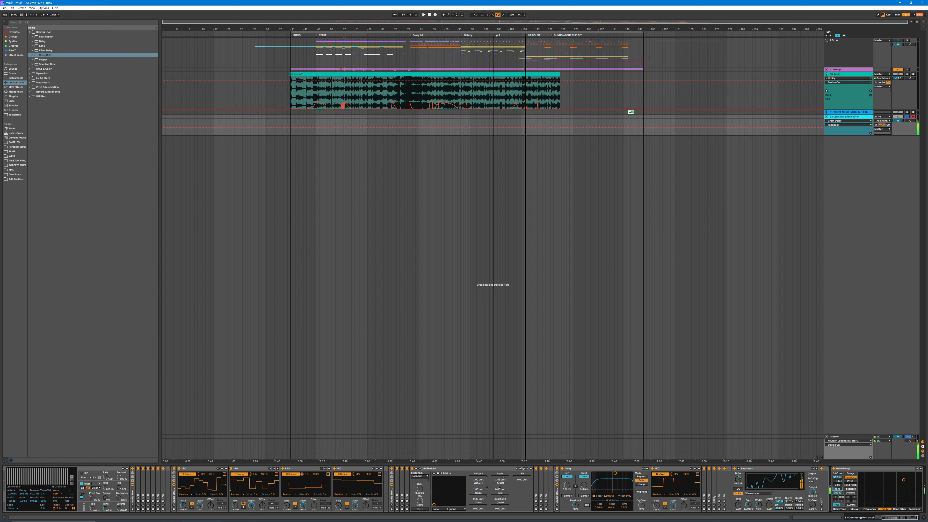
{"action": "left_click", "coordinate": [833, 469]}
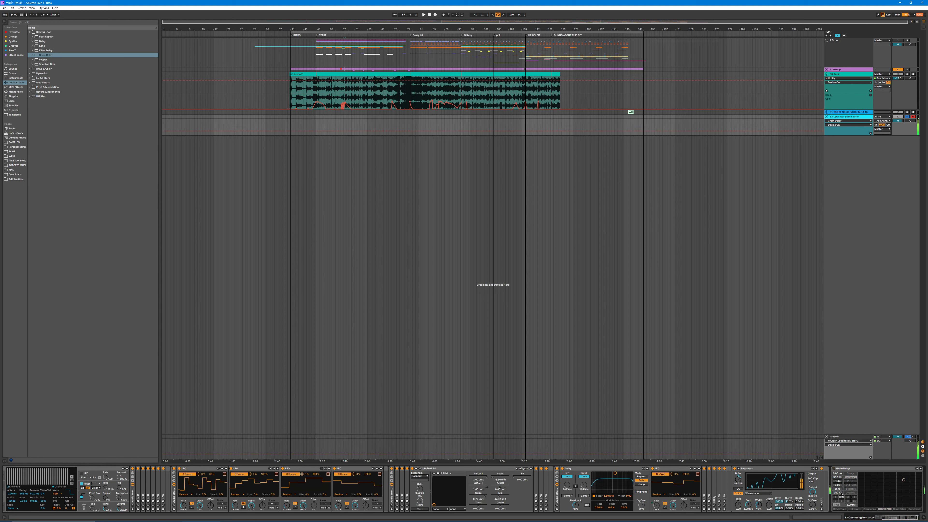
{"action": "key", "text": "space"}
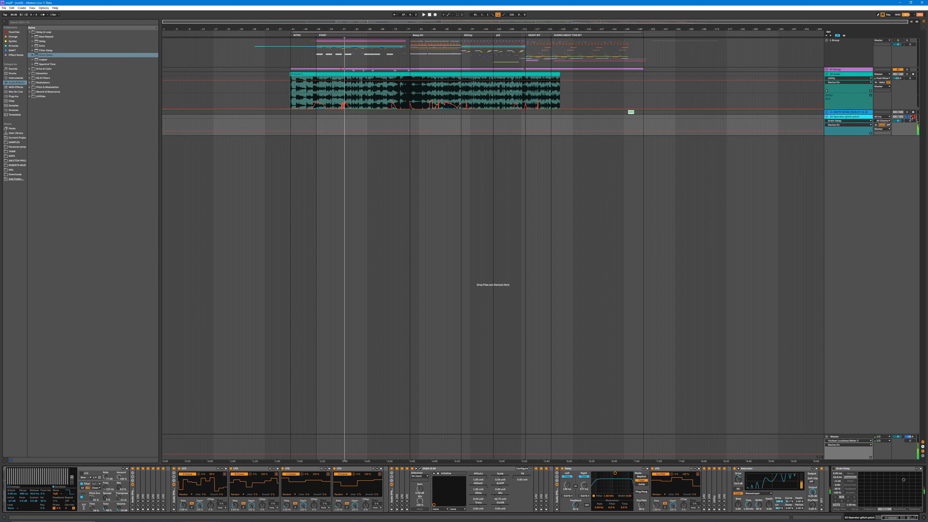
Step: Silence the Operator glitch patch track and show the end of its device chain
{"action": "left_click", "coordinate": [900, 117]}
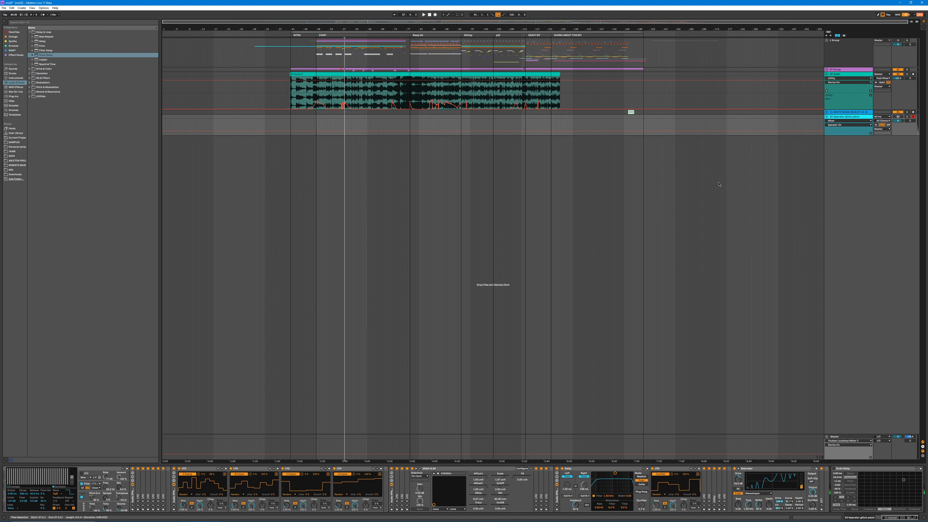
{"action": "left_click", "coordinate": [906, 517]}
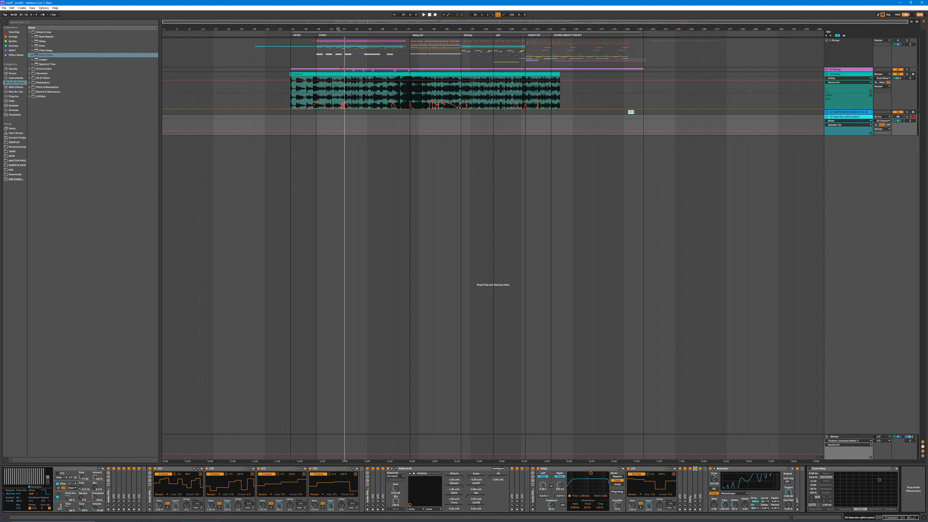
{"action": "left_click_drag", "start_coordinate": [338, 29], "coordinate": [366, 104]}
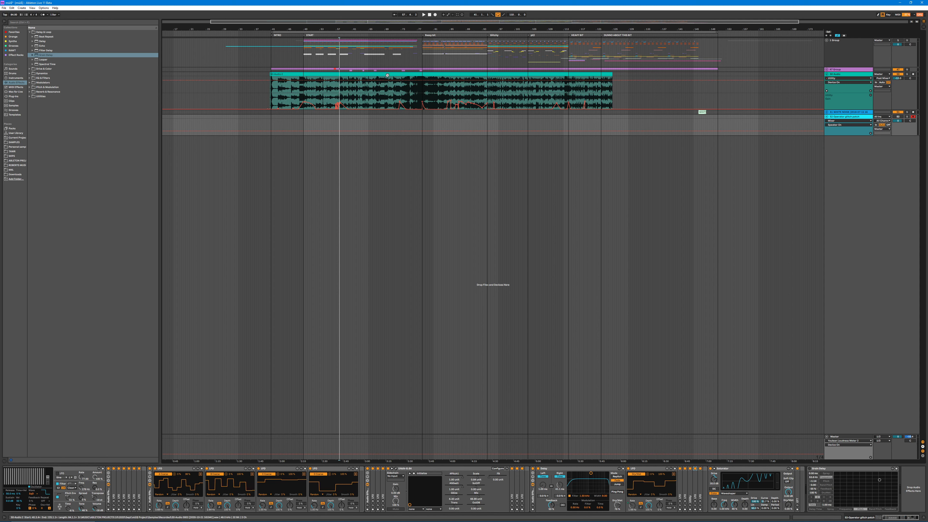
Step: Look through the browser's Favorites, Audio Effects, personal audio recordings and Effect Racks collections
{"action": "left_click", "coordinate": [15, 33]}
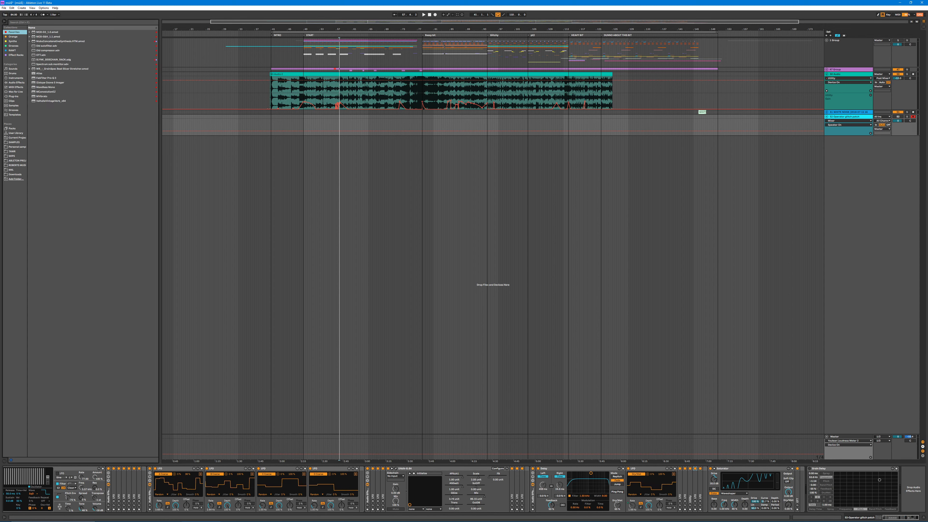
{"action": "scroll", "coordinate": [392, 89], "scroll_direction": "down", "scroll_amount": 2, "text": "ctrl"}
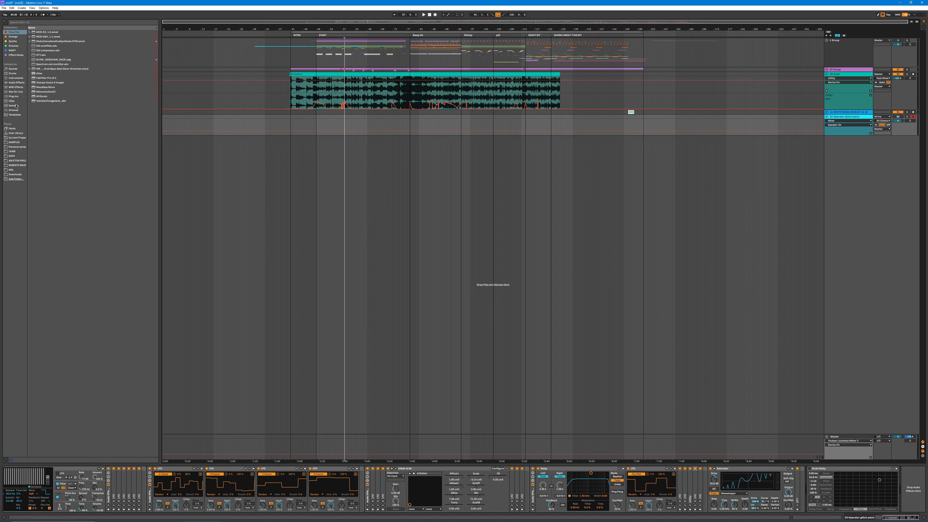
{"action": "left_click", "coordinate": [16, 82]}
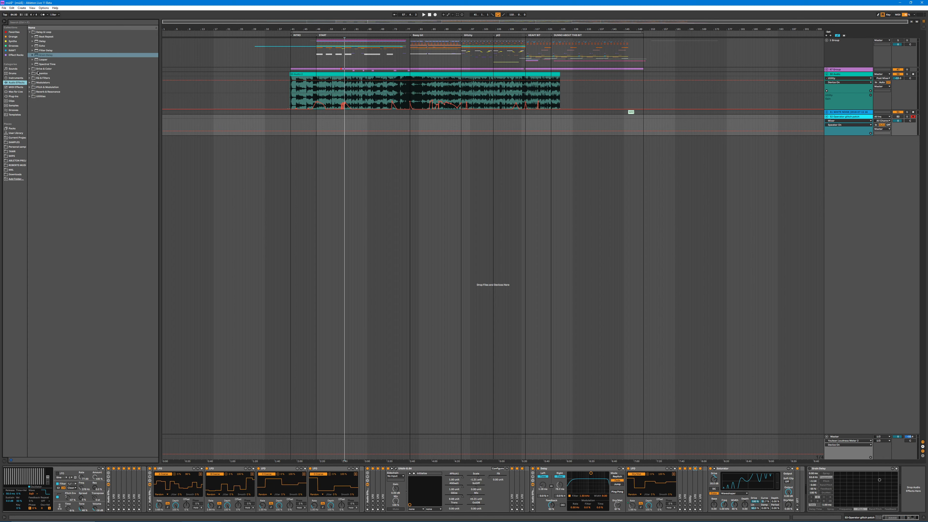
{"action": "left_click", "coordinate": [17, 50]}
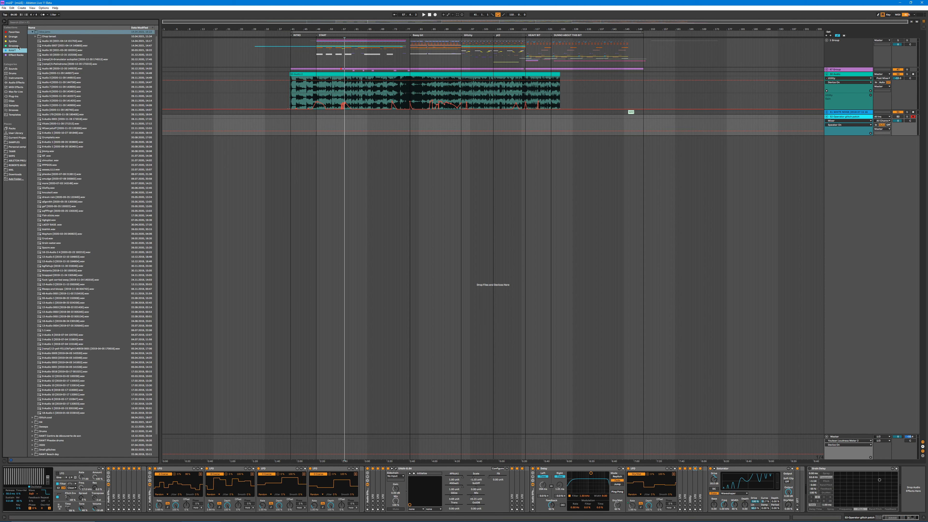
{"action": "left_click", "coordinate": [18, 53]}
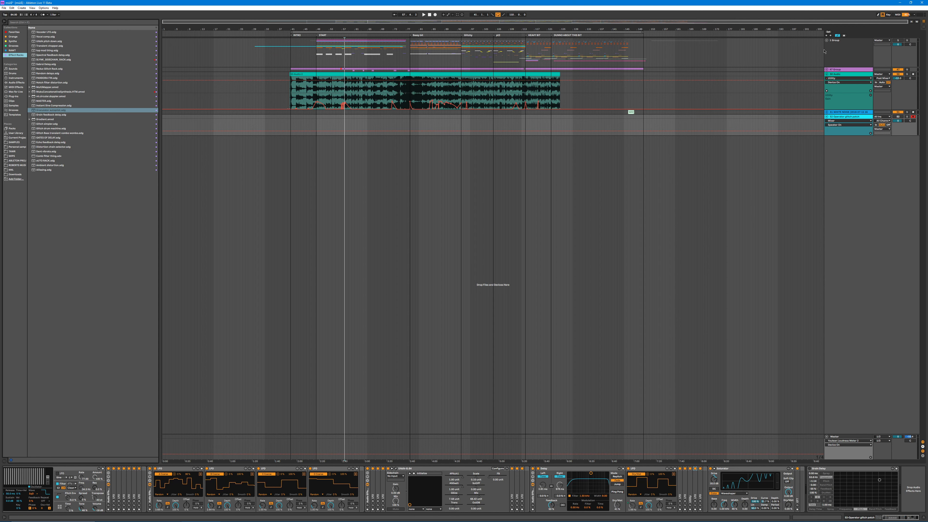
Step: Unfold the purple master audio group, the first group and the group nested inside it
{"action": "left_click", "coordinate": [826, 69]}
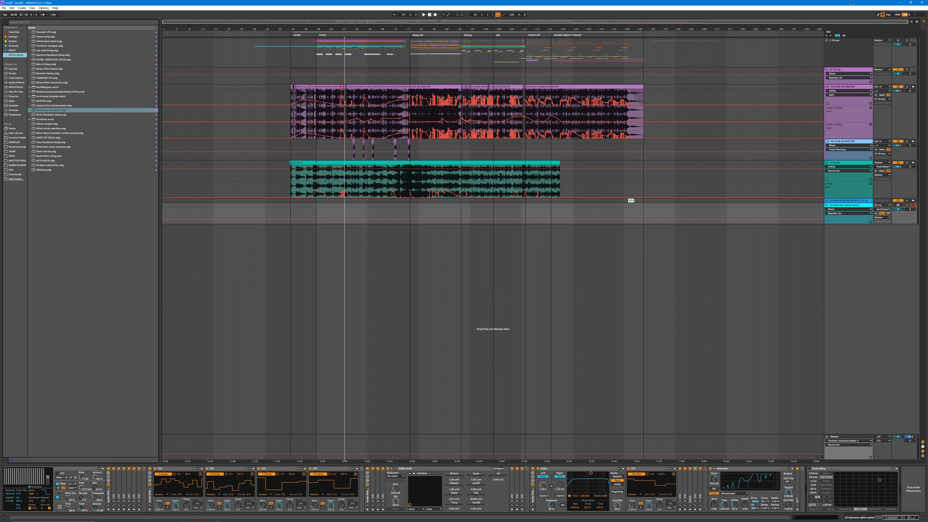
{"action": "left_click", "coordinate": [827, 41]}
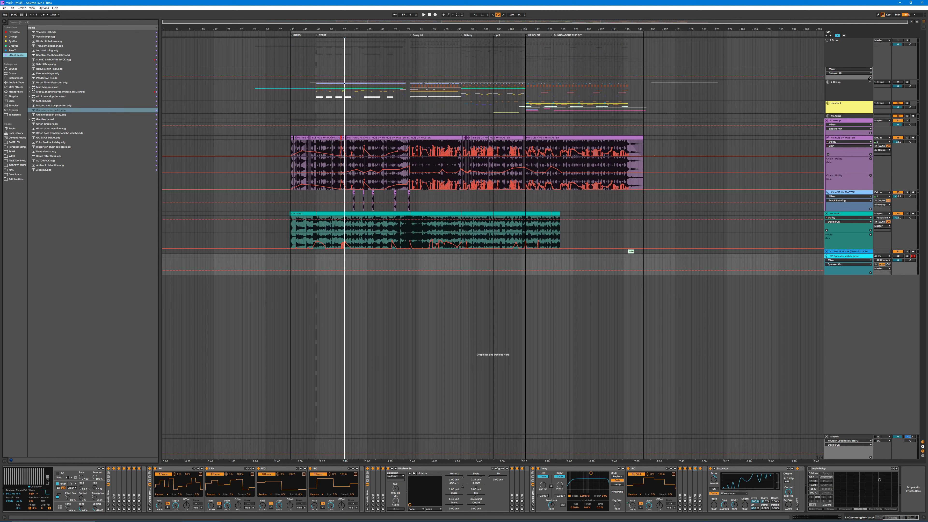
{"action": "left_click", "coordinate": [827, 82]}
{"action": "scroll", "coordinate": [926, 162], "scroll_direction": "down", "scroll_amount": 2}
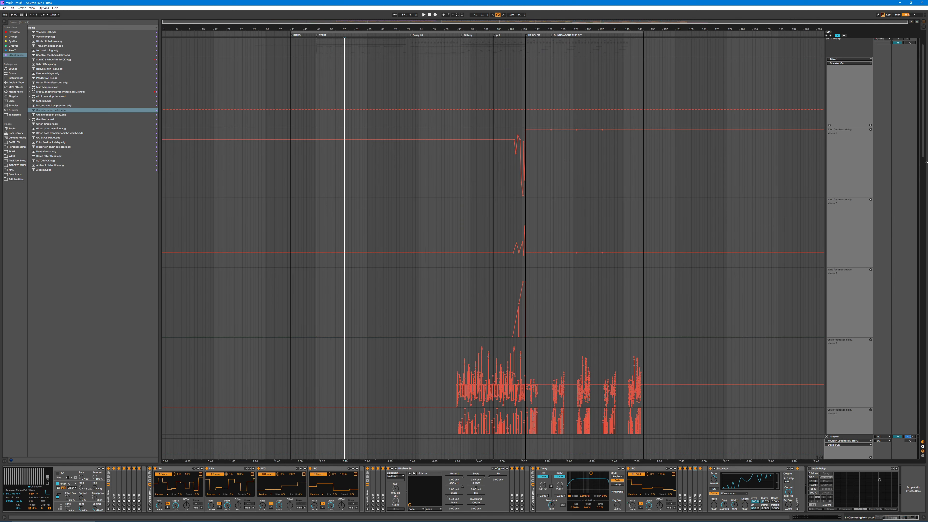
Step: Select the time range spanning all clips on the Glitch drums track and inspect its edits up close
{"action": "left_click_drag", "start_coordinate": [921, 136], "coordinate": [910, 235]}
{"action": "scroll", "coordinate": [910, 235], "scroll_direction": "down", "scroll_amount": 3}
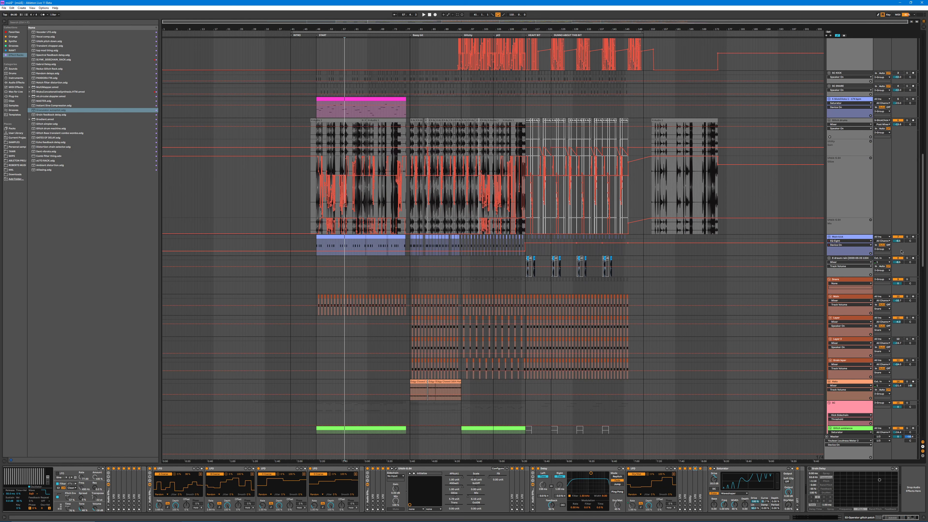
{"action": "scroll", "coordinate": [407, 103], "scroll_direction": "down", "scroll_amount": 1}
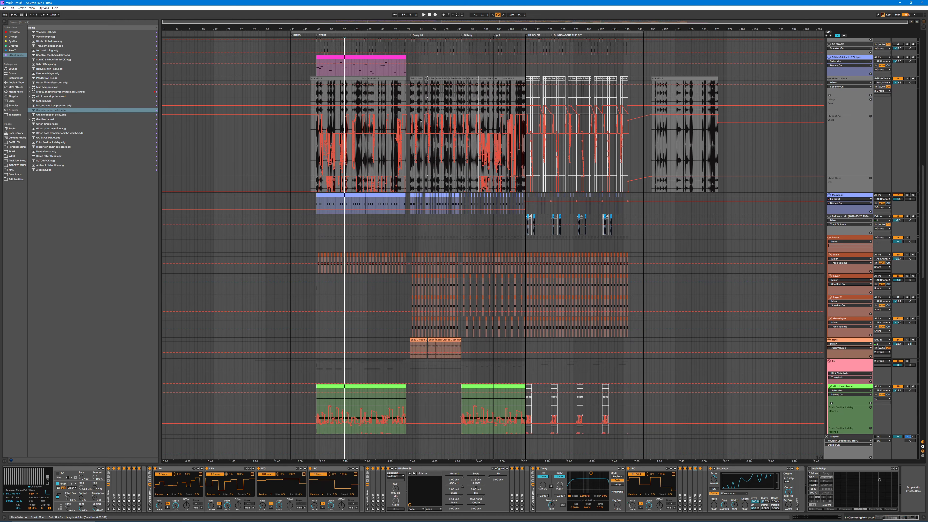
{"action": "scroll", "coordinate": [407, 101], "scroll_direction": "up", "scroll_amount": 1}
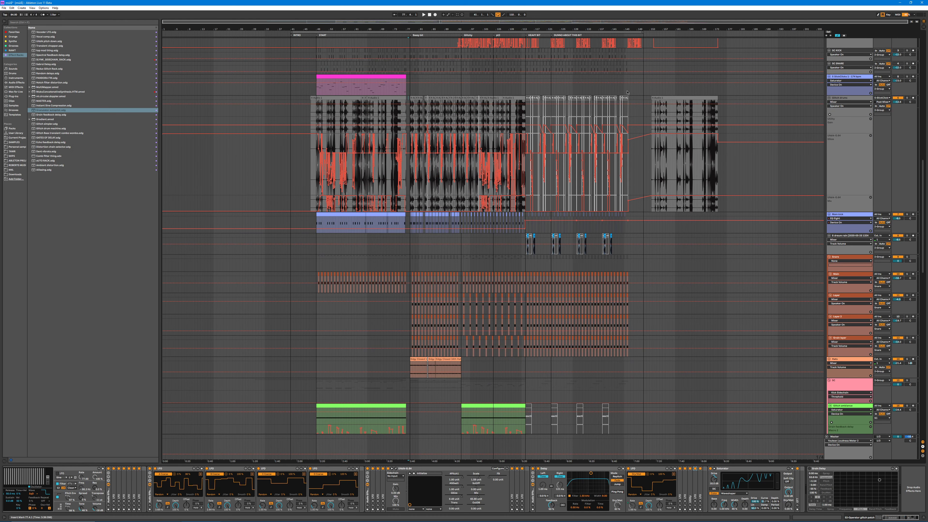
{"action": "left_click_drag", "start_coordinate": [408, 99], "coordinate": [627, 102]}
{"action": "left_click_drag", "start_coordinate": [725, 103], "coordinate": [749, 103]}
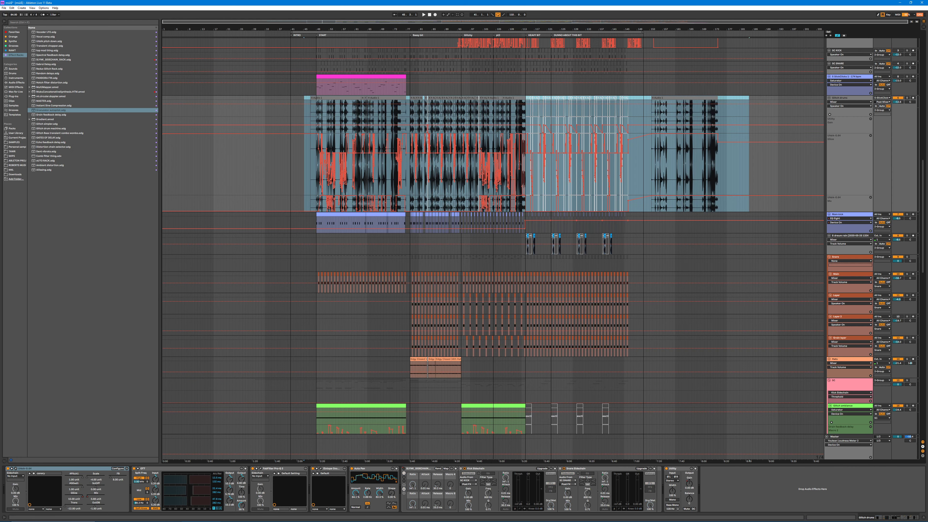
{"action": "left_click_drag", "start_coordinate": [387, 29], "coordinate": [370, 146]}
{"action": "scroll", "coordinate": [370, 146], "scroll_direction": "down", "scroll_amount": 2}
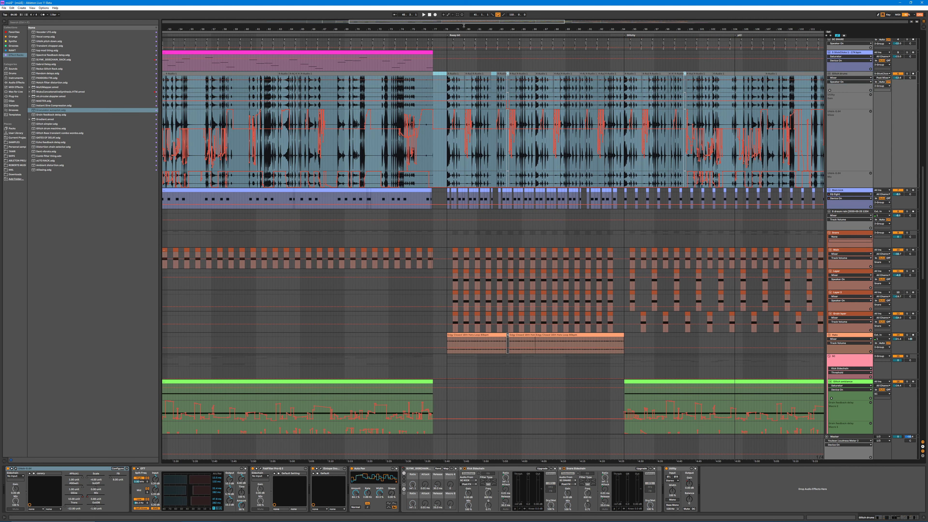
{"action": "left_click_drag", "start_coordinate": [466, 31], "coordinate": [424, 2]}
Step: Select a time range on the Piano track and look over the bass, noise and chord tracks down to the master audio
{"action": "scroll", "coordinate": [465, 132], "scroll_direction": "down", "scroll_amount": 2}
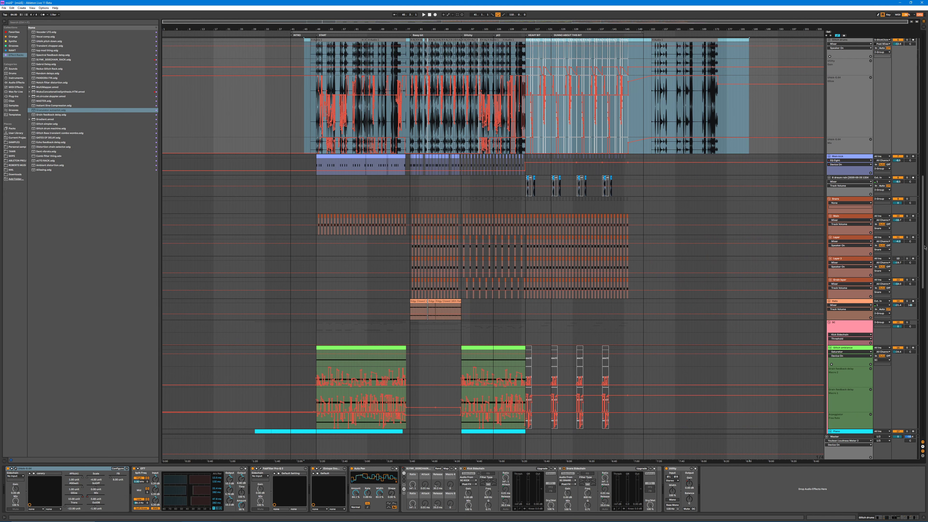
{"action": "left_click_drag", "start_coordinate": [923, 247], "coordinate": [927, 302]}
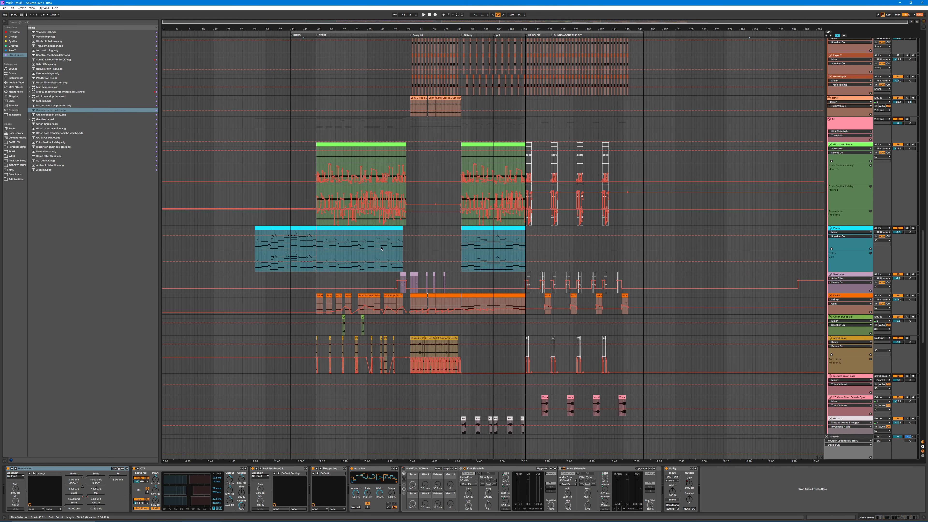
{"action": "left_click_drag", "start_coordinate": [345, 240], "coordinate": [577, 242]}
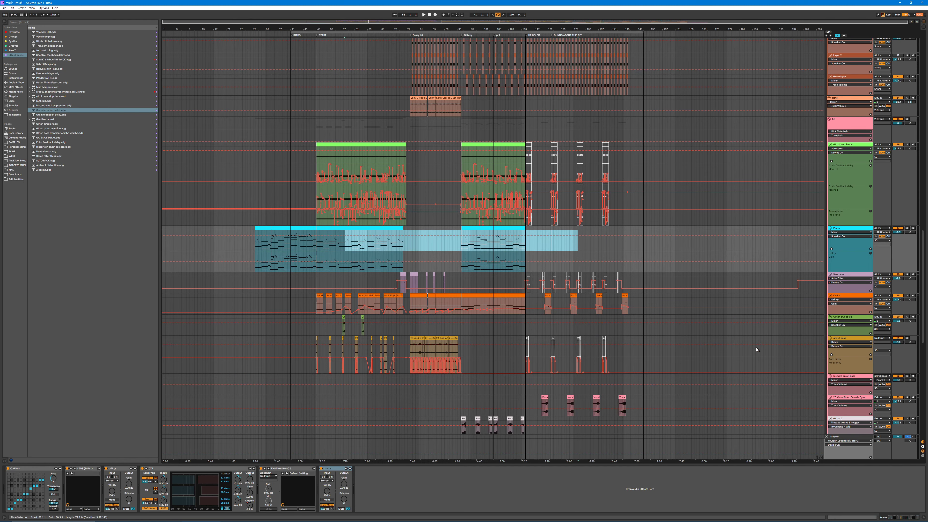
{"action": "scroll", "coordinate": [756, 349], "scroll_direction": "down", "scroll_amount": 2}
{"action": "scroll", "coordinate": [756, 349], "scroll_direction": "down", "scroll_amount": 3}
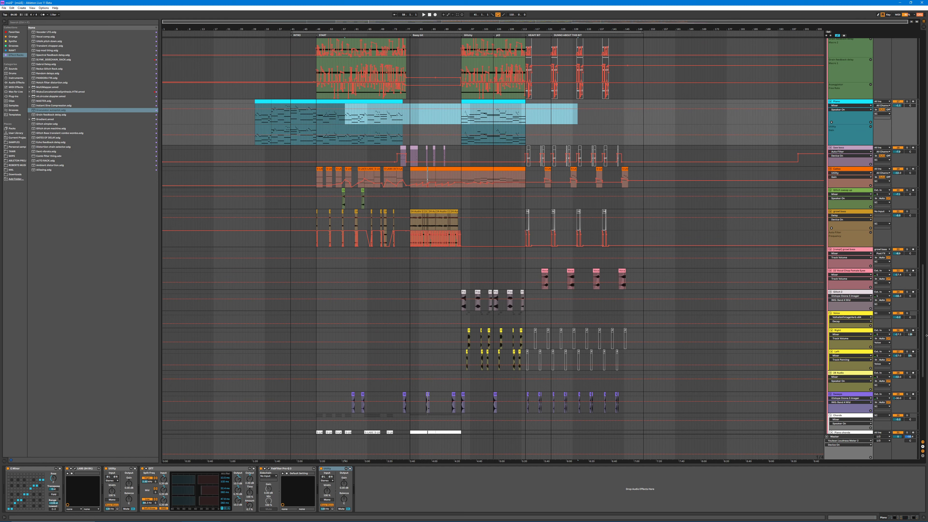
{"action": "scroll", "coordinate": [571, 315], "scroll_direction": "down", "scroll_amount": 2}
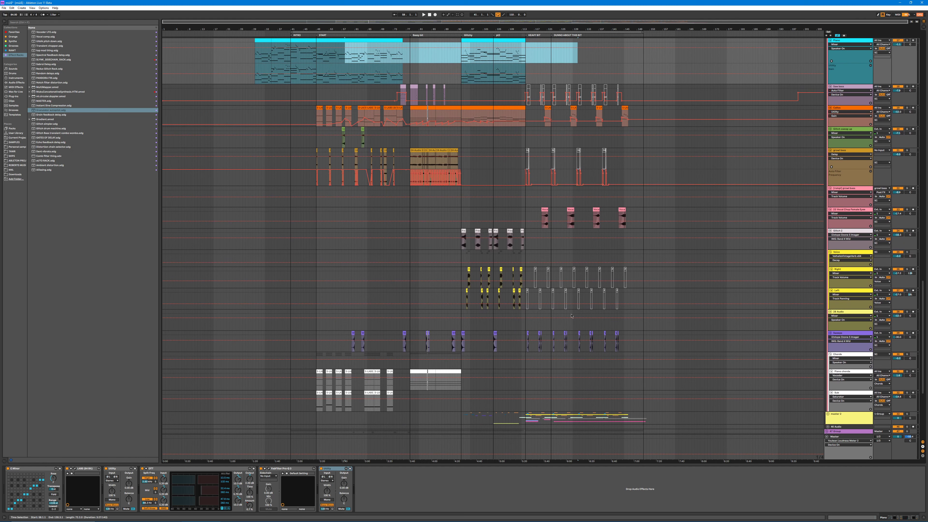
{"action": "scroll", "coordinate": [920, 318], "scroll_direction": "down", "scroll_amount": 3}
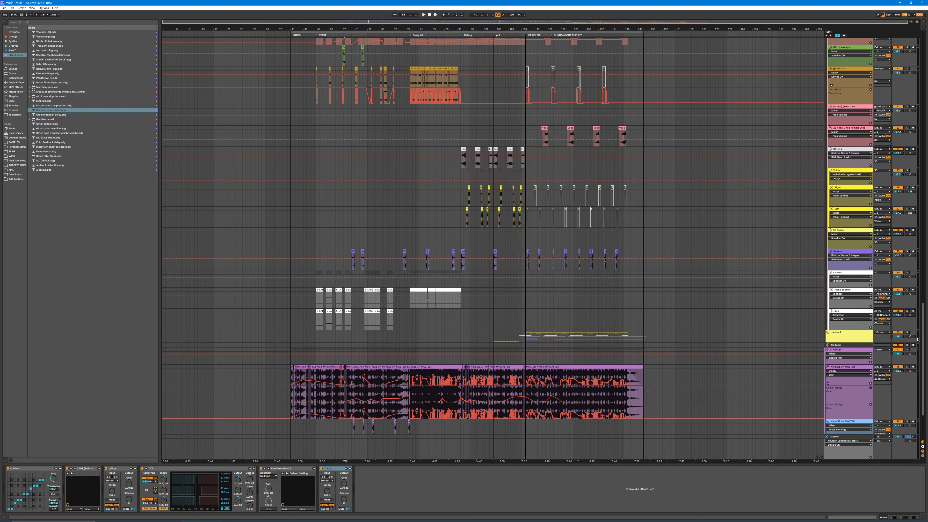
Step: Switch to the web browser, search for "bbc sympony spitfire" and open the BBC Symphony Orchestra page on Spitfire Audio
{"action": "left_click", "coordinate": [239, 516]}
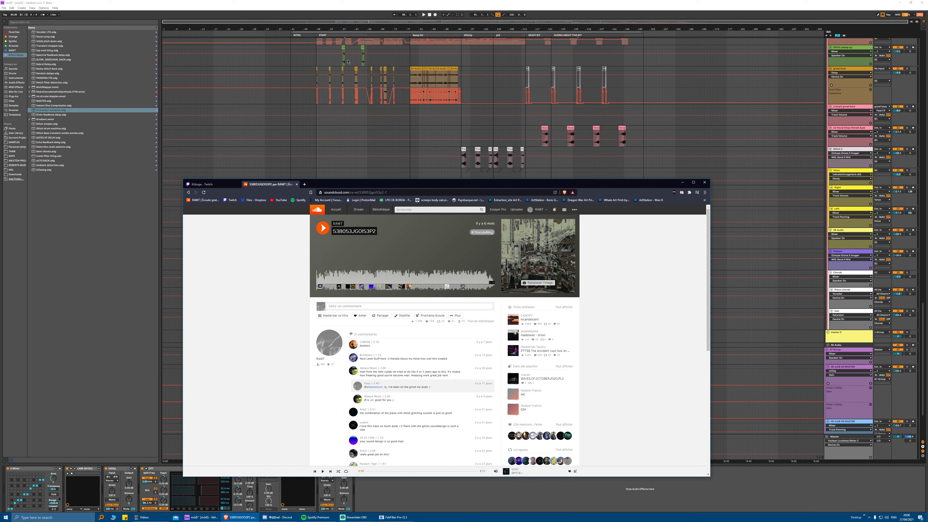
{"action": "left_click", "coordinate": [380, 194]}
{"action": "type", "text": "bb"}
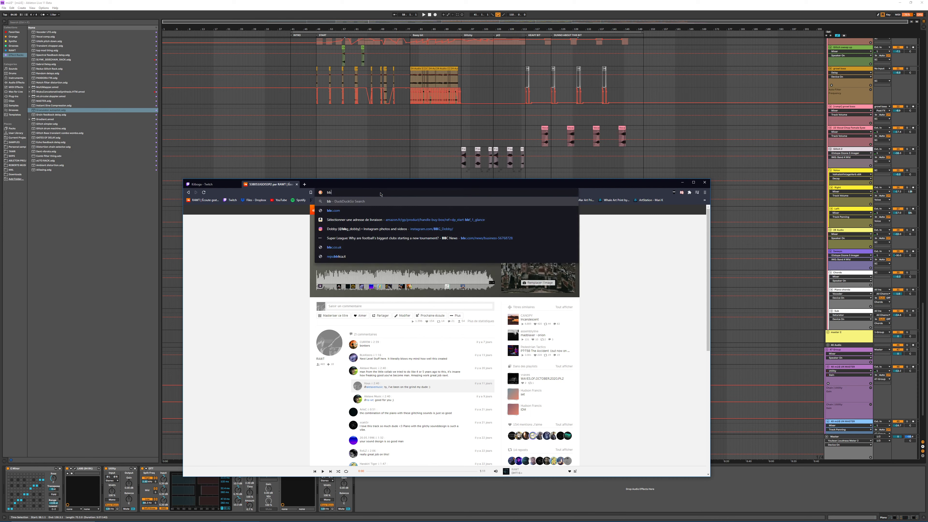
{"action": "type", "text": "c sympony"}
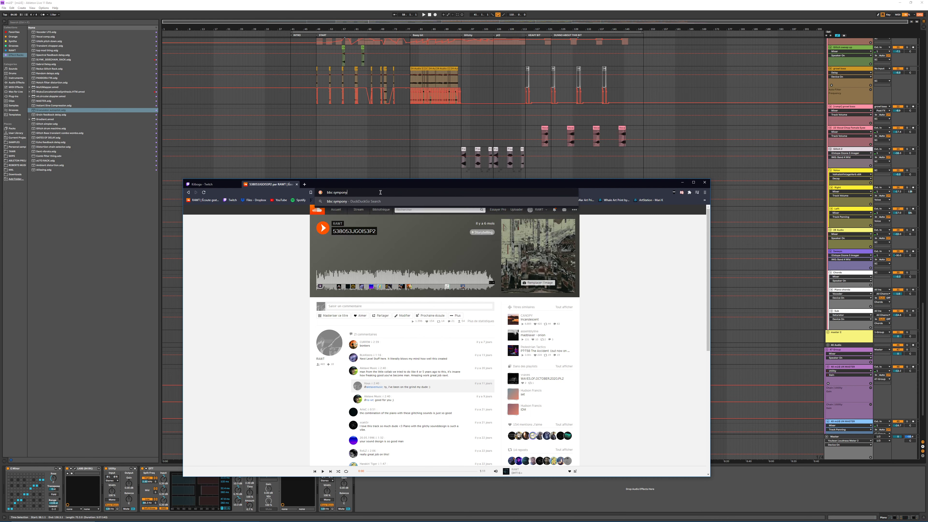
{"action": "type", "text": " spitfire"}
{"action": "key", "text": "Return"}
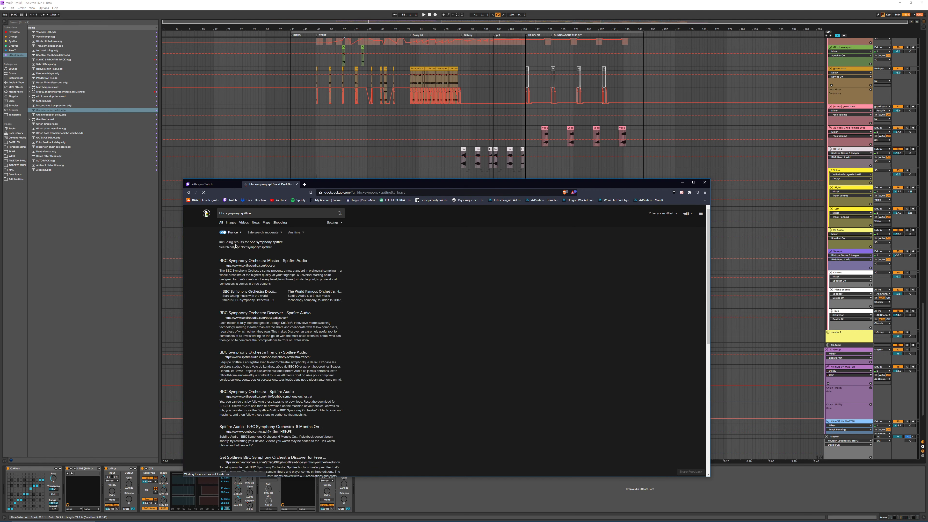
{"action": "left_click", "coordinate": [249, 261]}
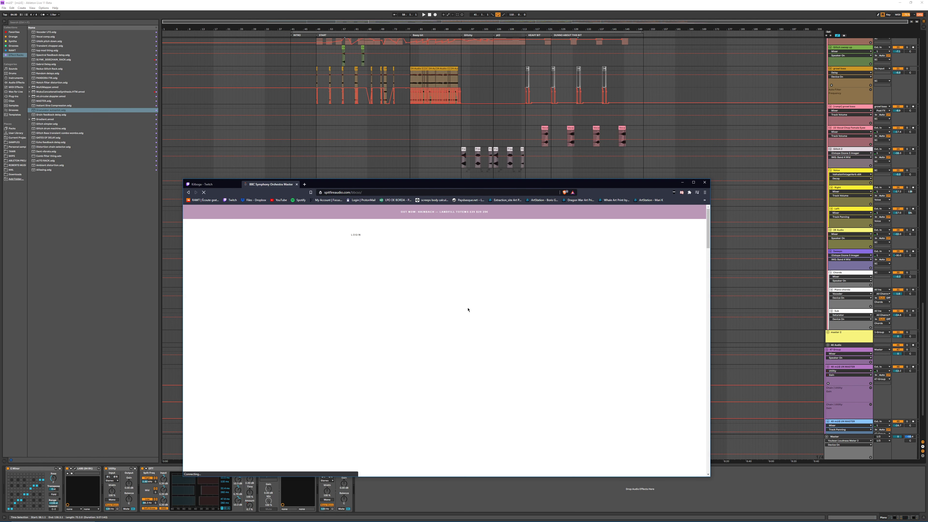
Step: Open the BBC Symphony Orchestra Discover product and go to its free application page
{"action": "scroll", "coordinate": [505, 351], "scroll_direction": "down", "scroll_amount": 4}
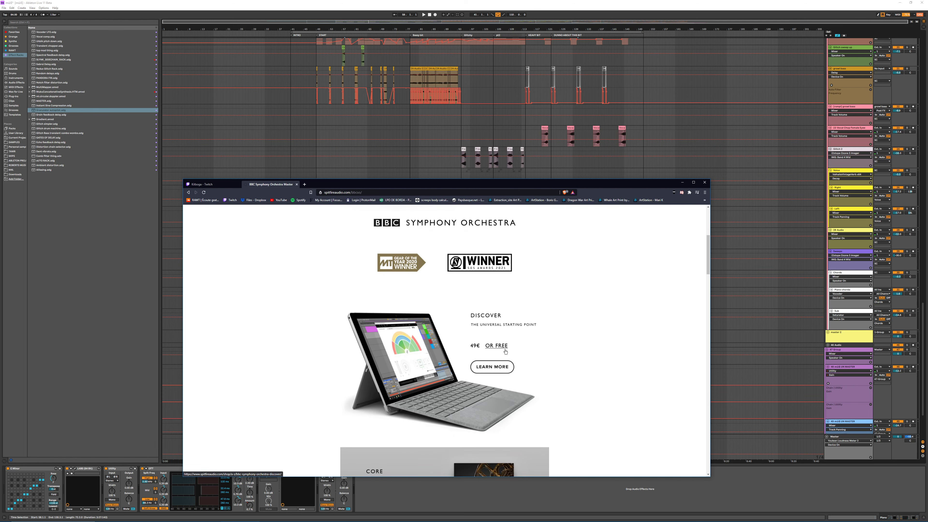
{"action": "left_click", "coordinate": [497, 345]}
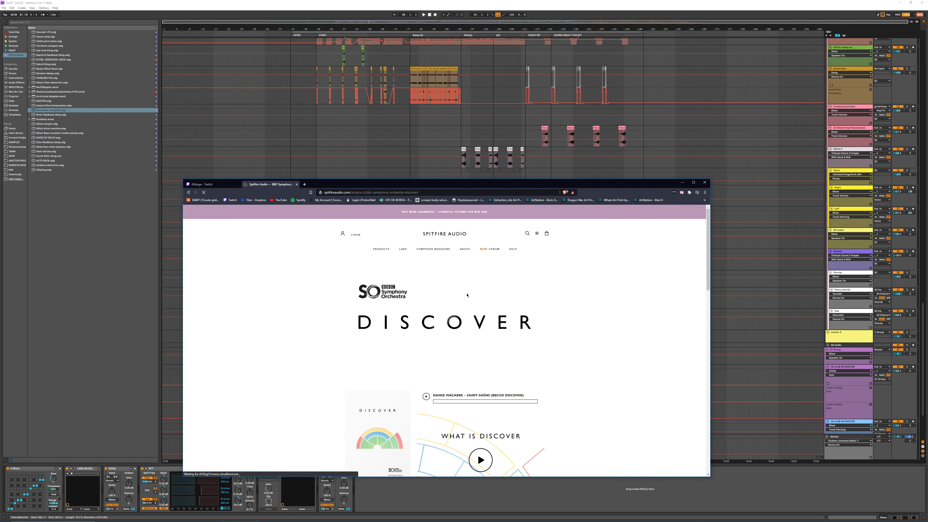
{"action": "scroll", "coordinate": [422, 364], "scroll_direction": "down", "scroll_amount": 2}
{"action": "scroll", "coordinate": [422, 365], "scroll_direction": "down", "scroll_amount": 1}
{"action": "left_click", "coordinate": [361, 357]}
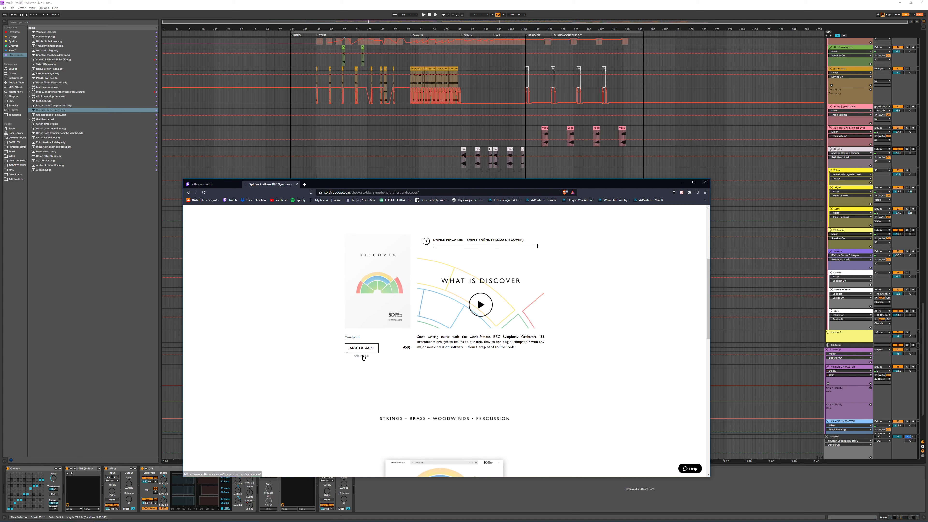
Step: Highlight the sentence about the free download after 14 days on the Discover application page
{"action": "scroll", "coordinate": [456, 356], "scroll_direction": "down", "scroll_amount": 2}
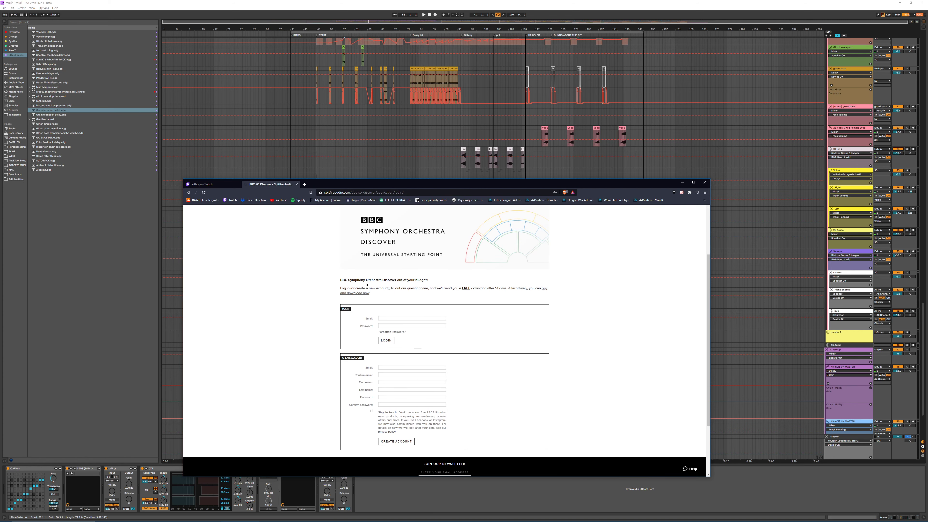
{"action": "left_click_drag", "start_coordinate": [390, 288], "coordinate": [554, 289]}
{"action": "scroll", "coordinate": [498, 296], "scroll_direction": "up", "scroll_amount": 2}
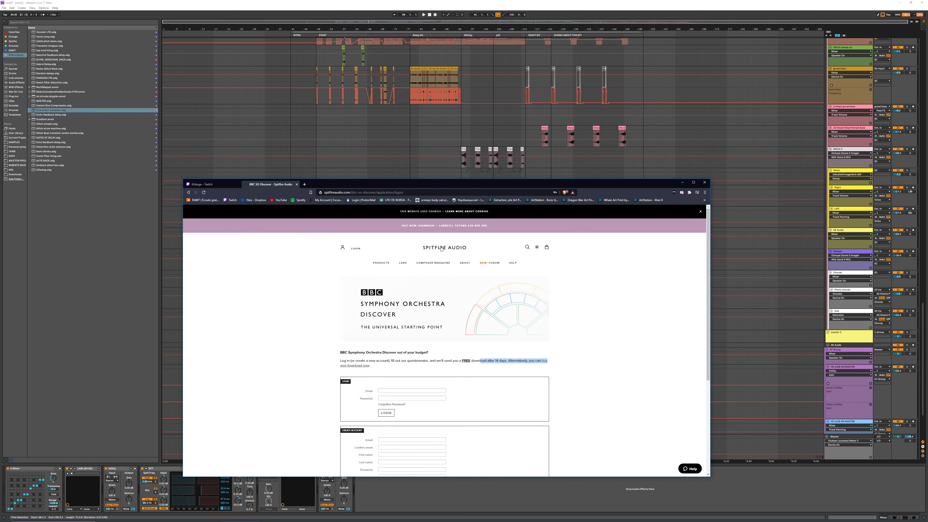
Step: Open the Spitfire Audio home page, look over its offers and go to the LABS free instruments page
{"action": "left_click", "coordinate": [441, 248]}
{"action": "scroll", "coordinate": [500, 322], "scroll_direction": "down", "scroll_amount": 5}
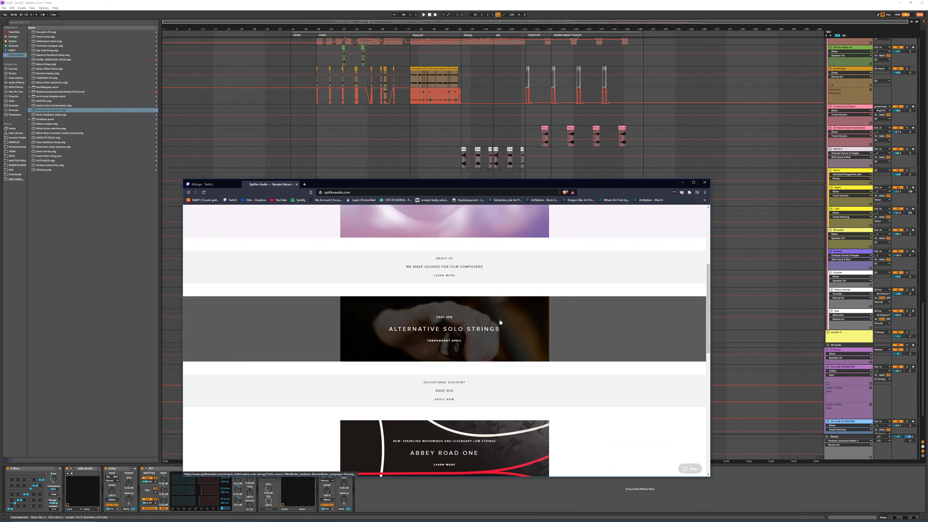
{"action": "scroll", "coordinate": [500, 322], "scroll_direction": "up", "scroll_amount": 5}
{"action": "left_click", "coordinate": [400, 264]}
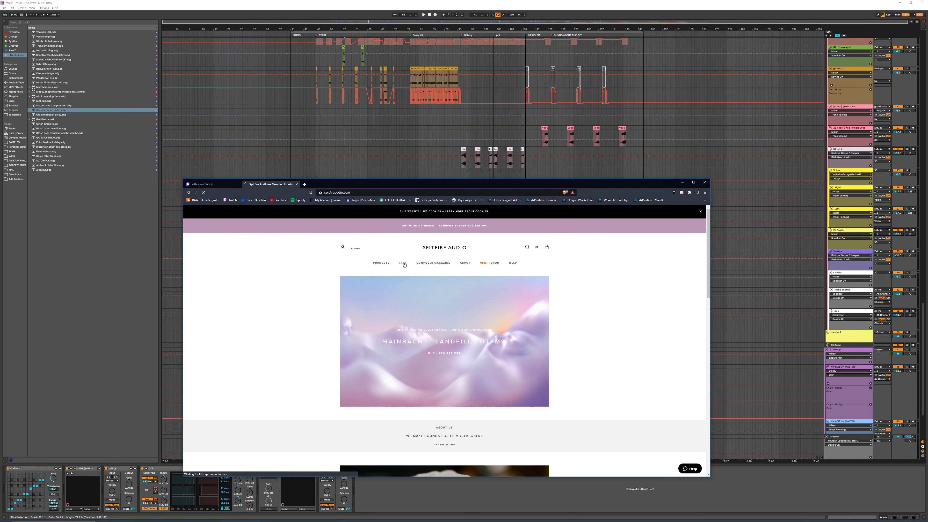
{"action": "scroll", "coordinate": [445, 342], "scroll_direction": "down", "scroll_amount": 4}
{"action": "scroll", "coordinate": [445, 341], "scroll_direction": "down", "scroll_amount": 5}
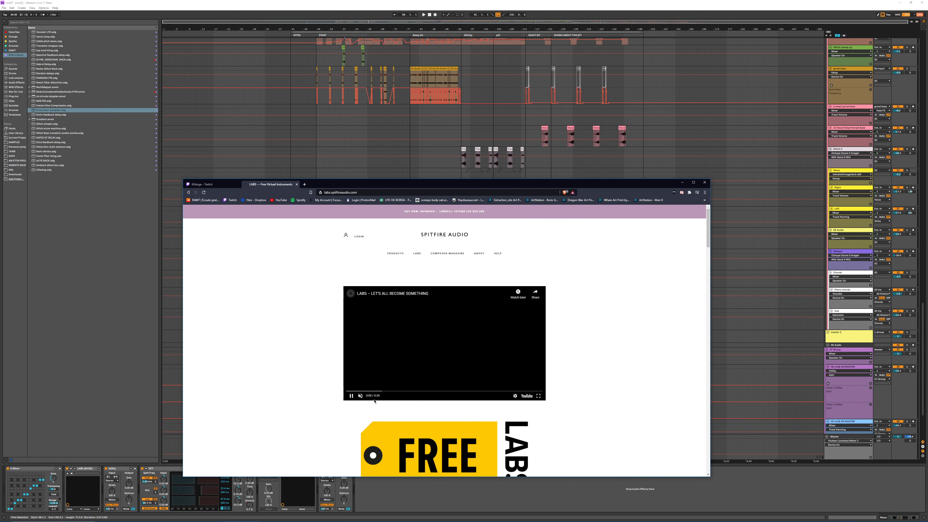
Step: Look through the free instruments on the LABS page down to its end, and return to the start of the page
{"action": "scroll", "coordinate": [480, 302], "scroll_direction": "down", "scroll_amount": 5}
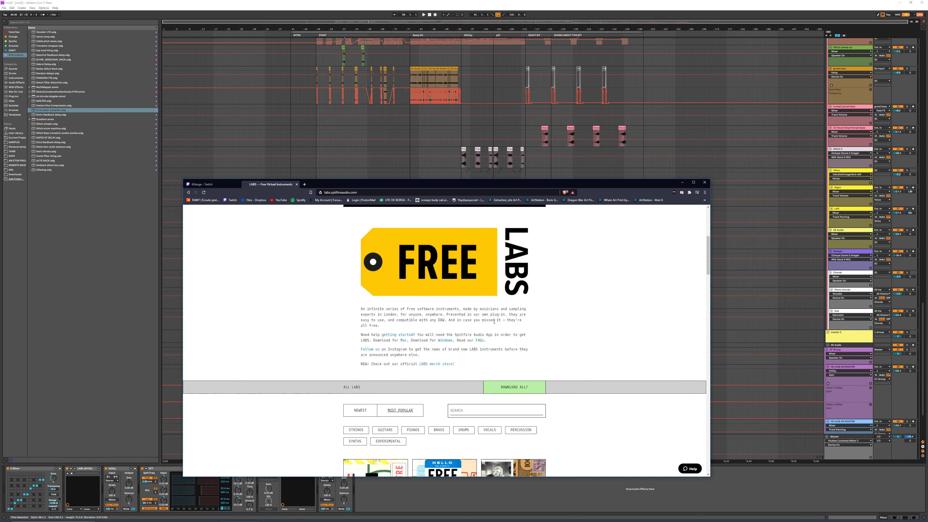
{"action": "scroll", "coordinate": [481, 302], "scroll_direction": "down", "scroll_amount": 5}
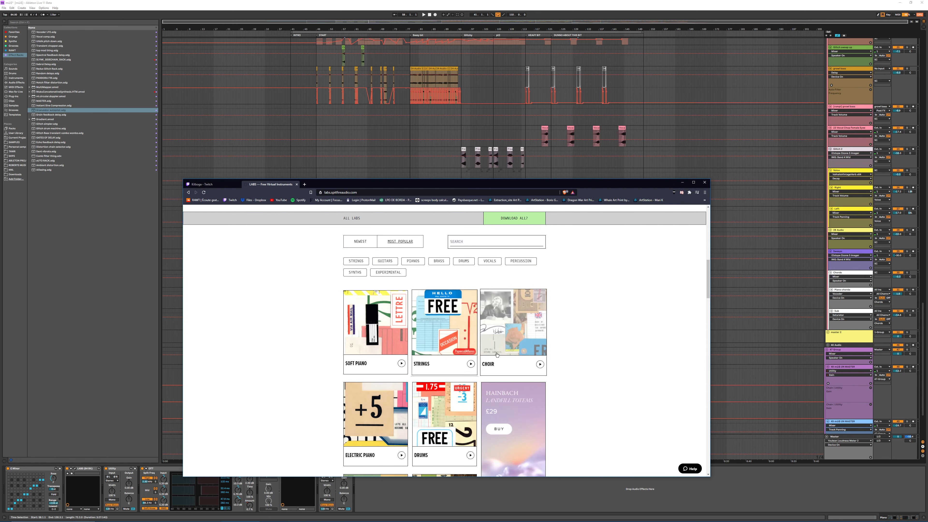
{"action": "scroll", "coordinate": [411, 384], "scroll_direction": "down", "scroll_amount": 5}
{"action": "scroll", "coordinate": [378, 332], "scroll_direction": "up", "scroll_amount": 4}
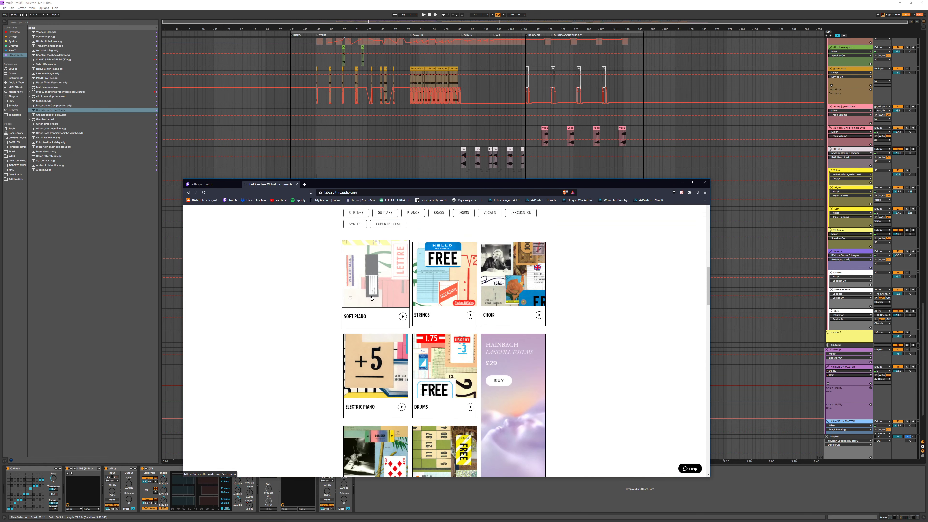
{"action": "scroll", "coordinate": [401, 336], "scroll_direction": "down", "scroll_amount": 4}
{"action": "scroll", "coordinate": [400, 335], "scroll_direction": "down", "scroll_amount": 4}
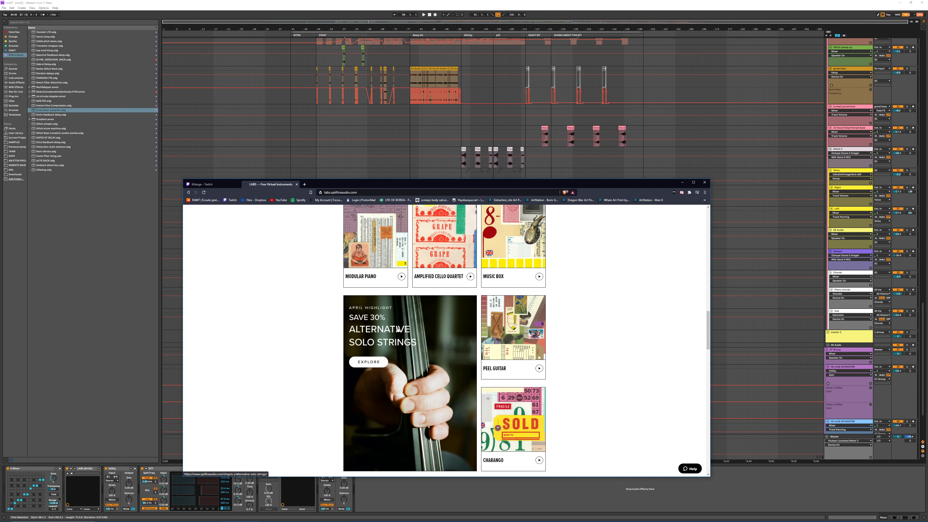
{"action": "scroll", "coordinate": [569, 352], "scroll_direction": "down", "scroll_amount": 8}
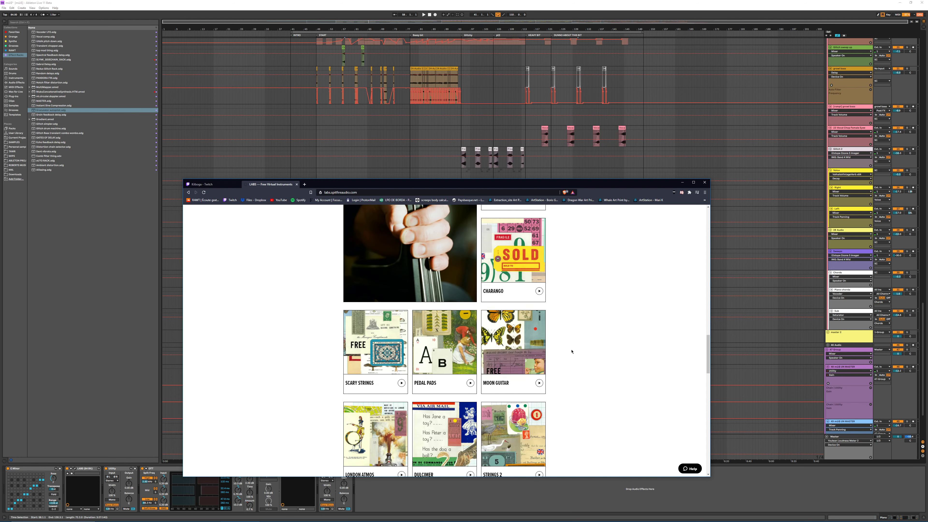
{"action": "scroll", "coordinate": [561, 327], "scroll_direction": "down", "scroll_amount": 10}
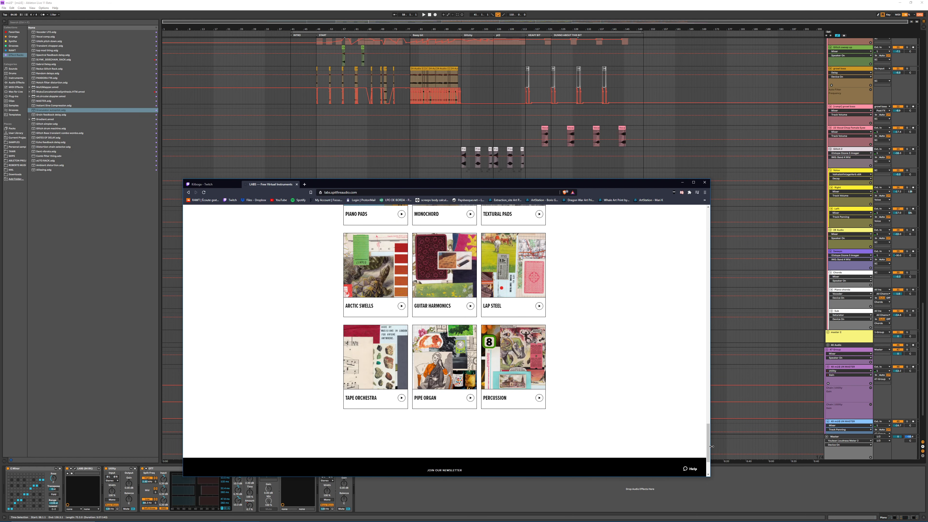
{"action": "left_click_drag", "start_coordinate": [708, 444], "coordinate": [694, 203]}
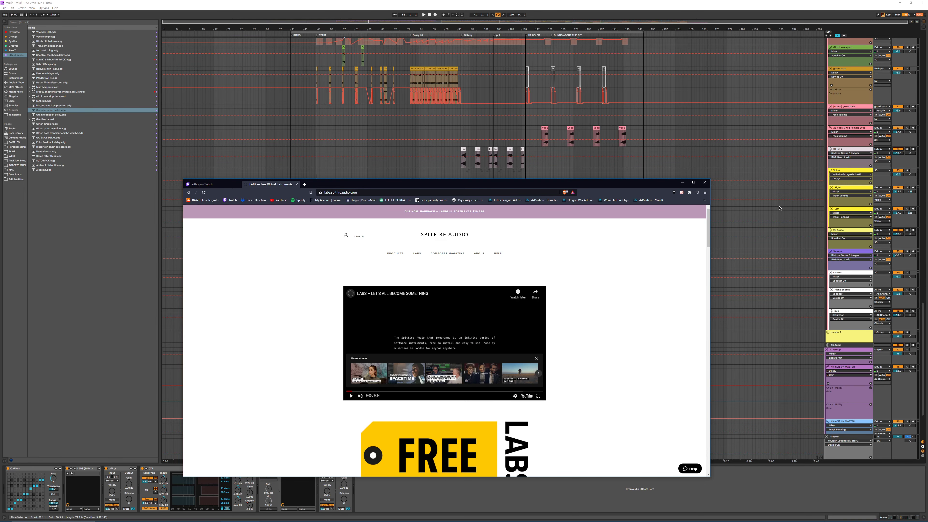
Step: Switch back to Ableton Live and fold the nested group track and its parent group at the start of the arrangement
{"action": "left_click", "coordinate": [682, 184]}
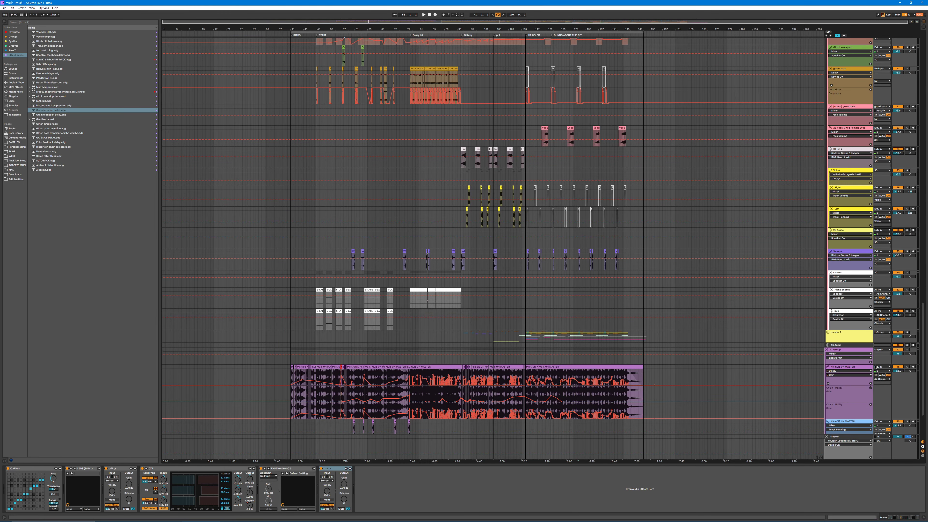
{"action": "left_click_drag", "start_coordinate": [922, 326], "coordinate": [926, 2]}
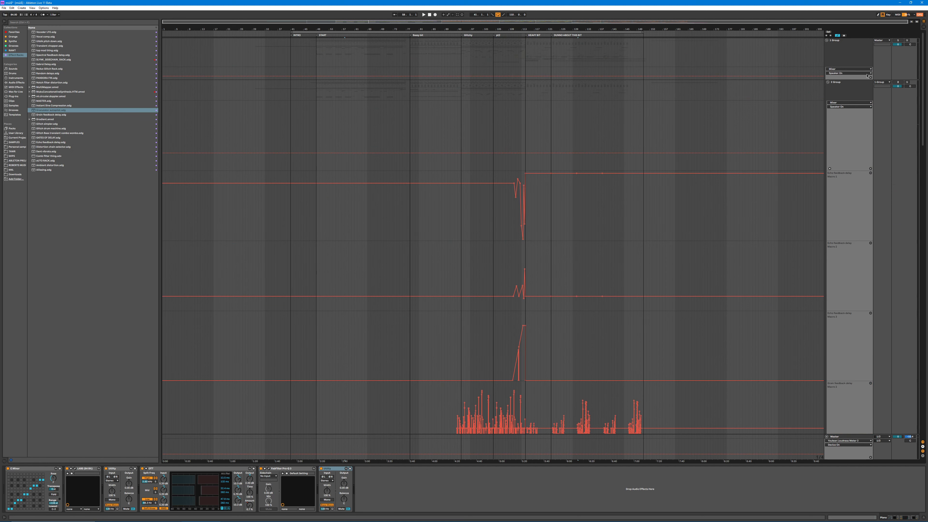
{"action": "left_click", "coordinate": [828, 82]}
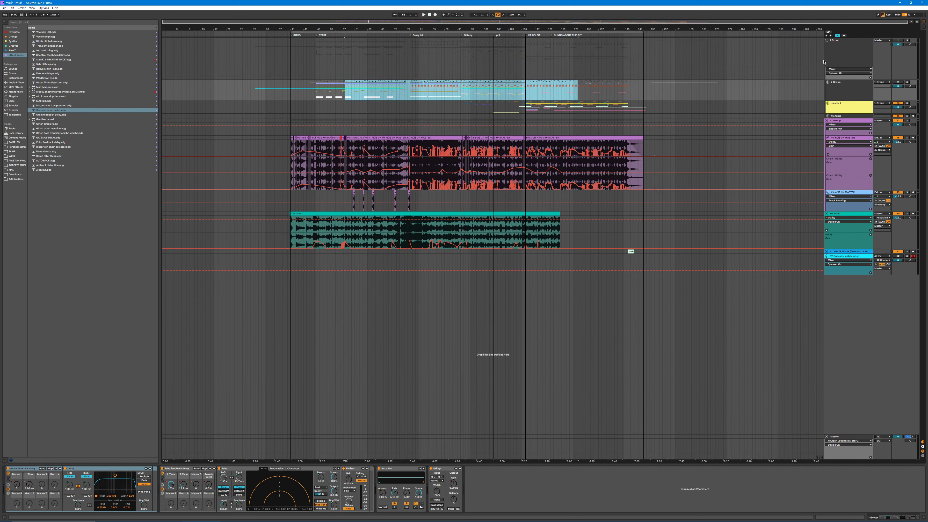
{"action": "left_click", "coordinate": [827, 41]}
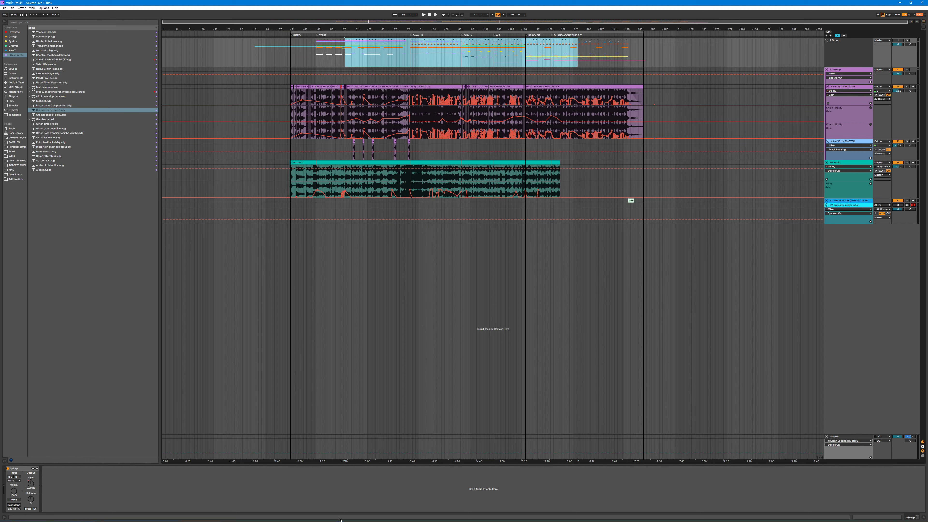
Step: Switch to the web browser showing the LABS page and move its window slightly higher over the arrangement
{"action": "left_click", "coordinate": [240, 517]}
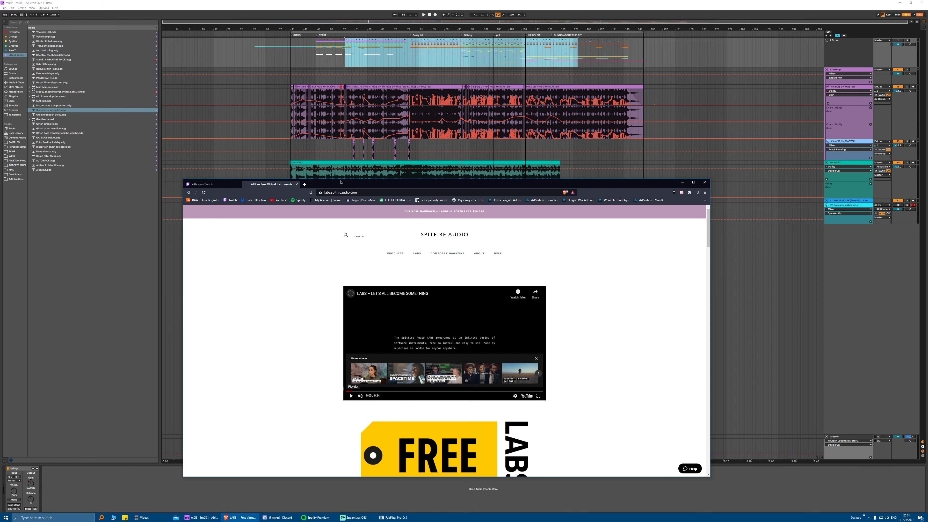
{"action": "left_click_drag", "start_coordinate": [520, 183], "coordinate": [526, 163]}
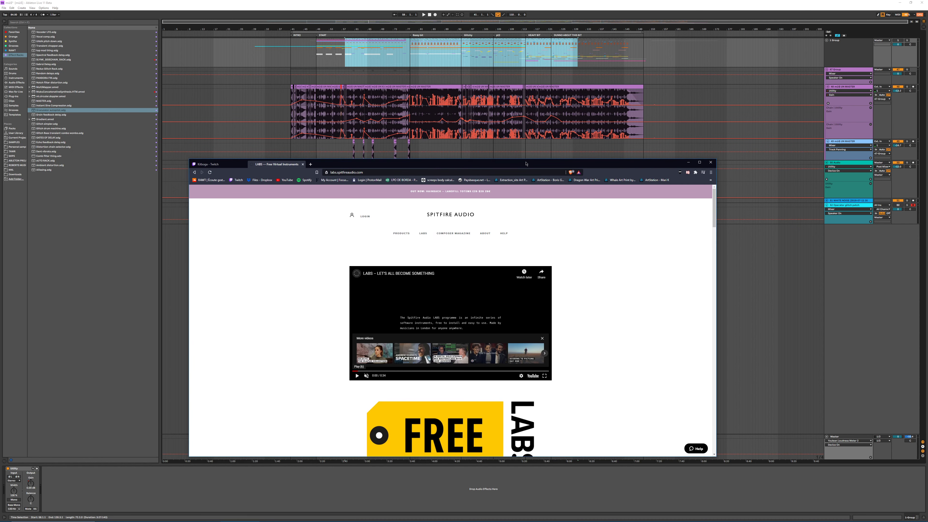
{"action": "mouse_move", "coordinate": [279, 520]}
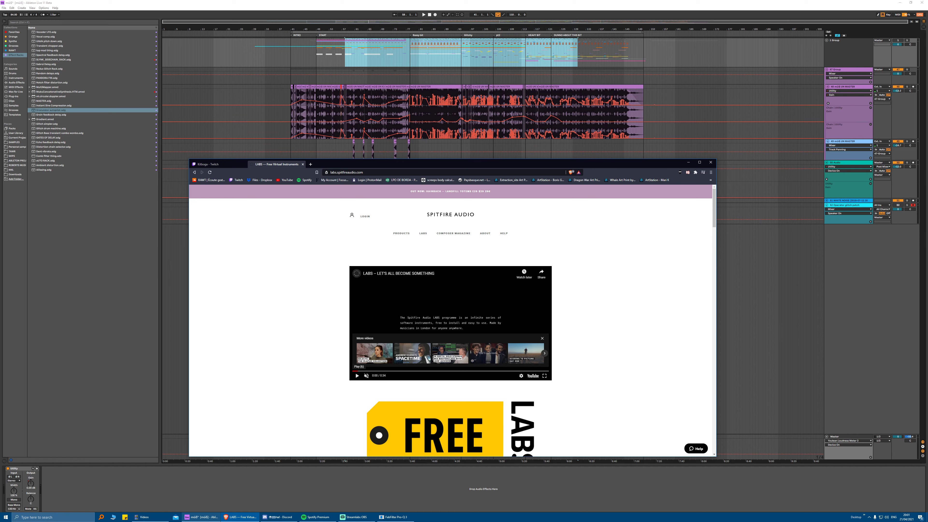
{"action": "mouse_move", "coordinate": [364, 521]}
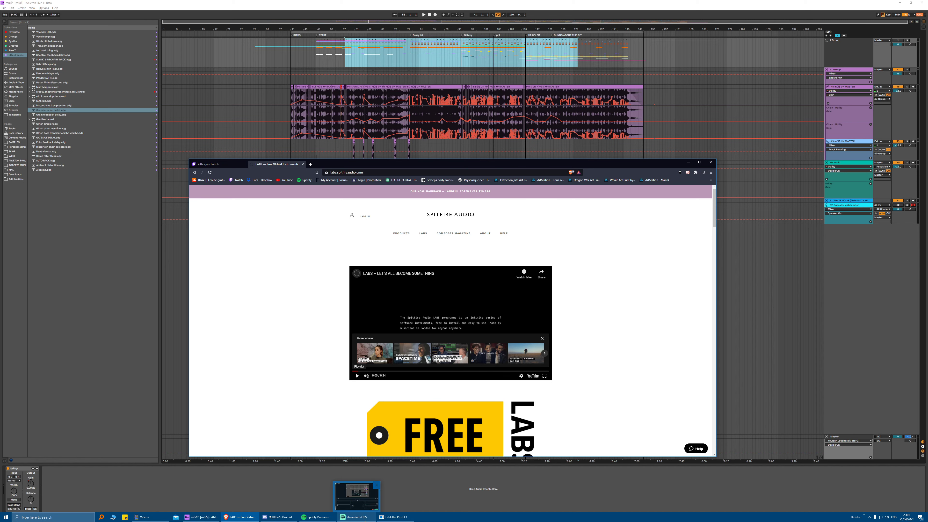